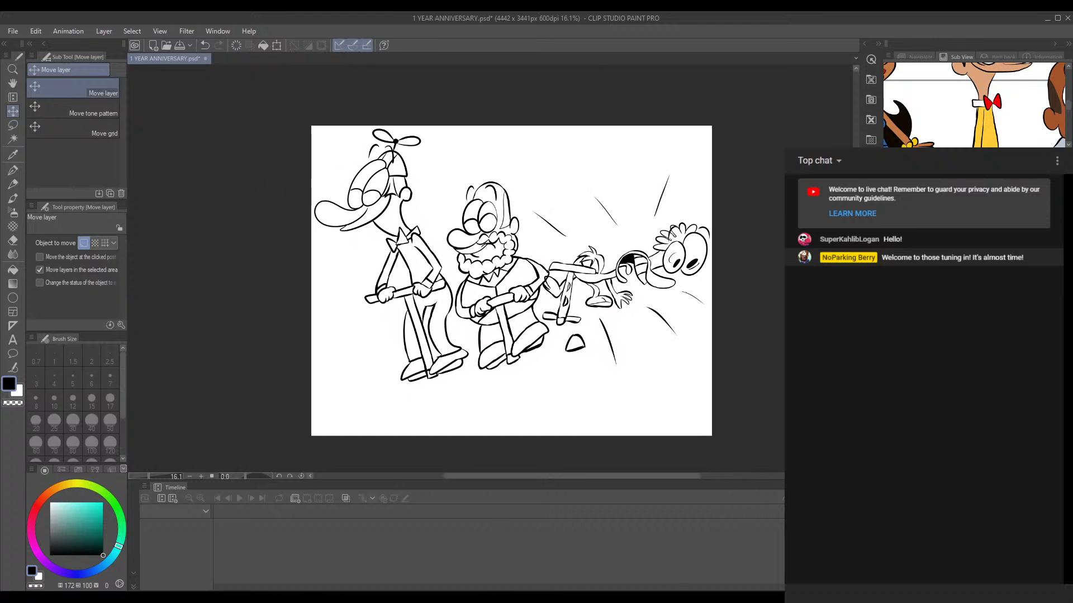
pyautogui.scroll(1, 584, 337)
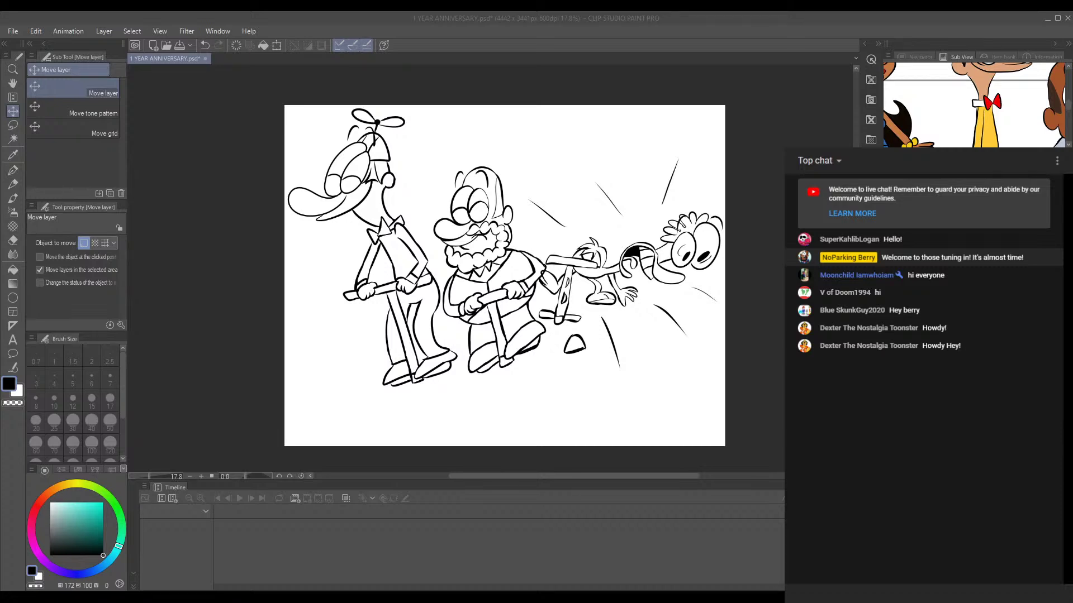
pyautogui.hotkey('alt', 'Tab')
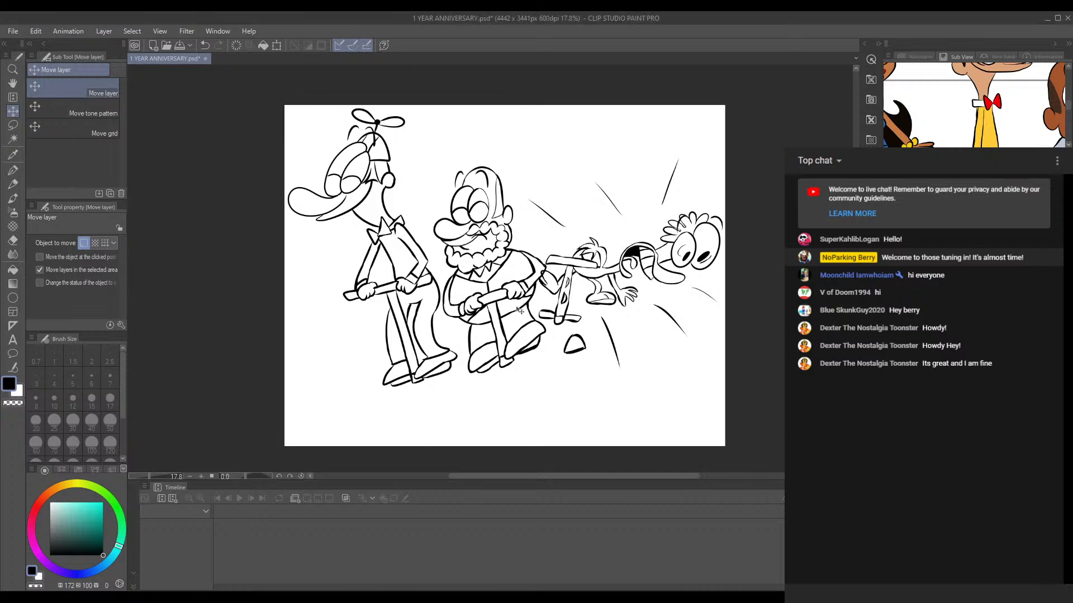
pyautogui.moveTo(532, 304); pyautogui.dragTo(512, 321)
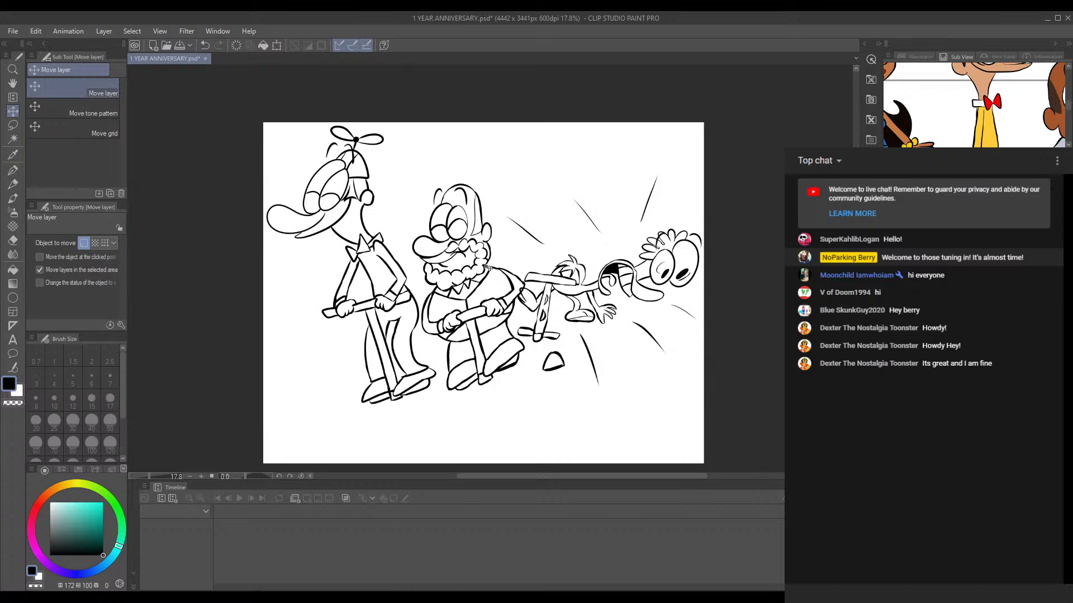
pyautogui.moveTo(488, 320); pyautogui.dragTo(506, 309)
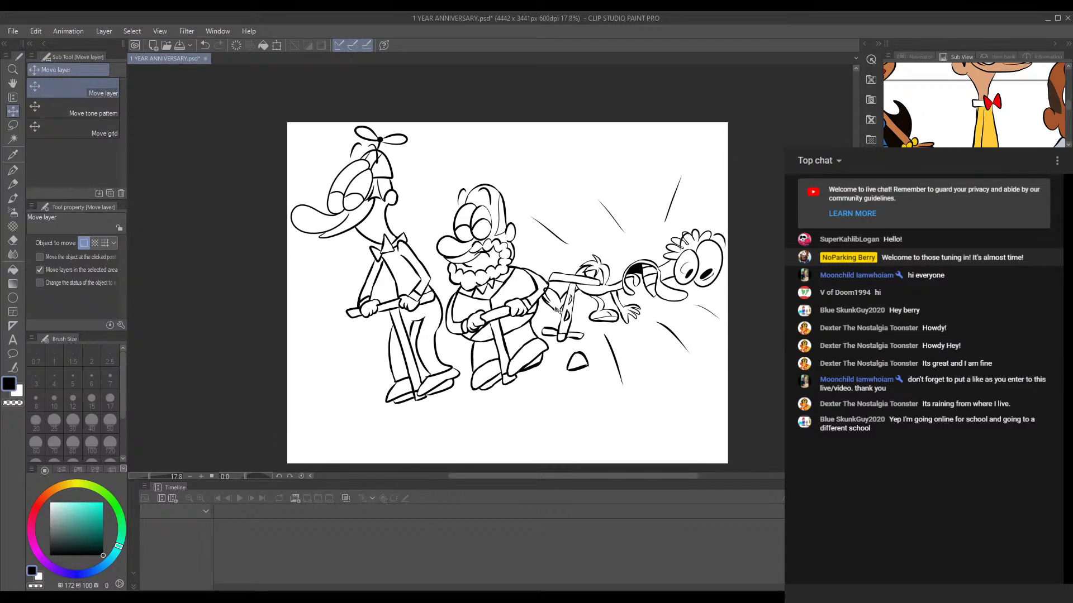
pyautogui.scroll(2, 561, 291)
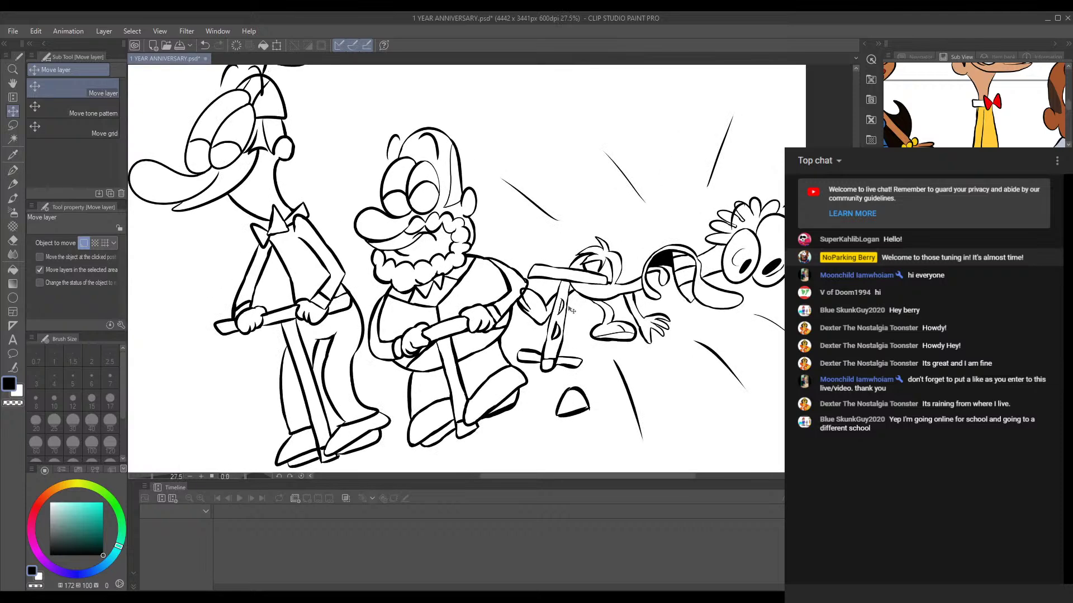
pyautogui.moveTo(692, 279); pyautogui.dragTo(618, 297)
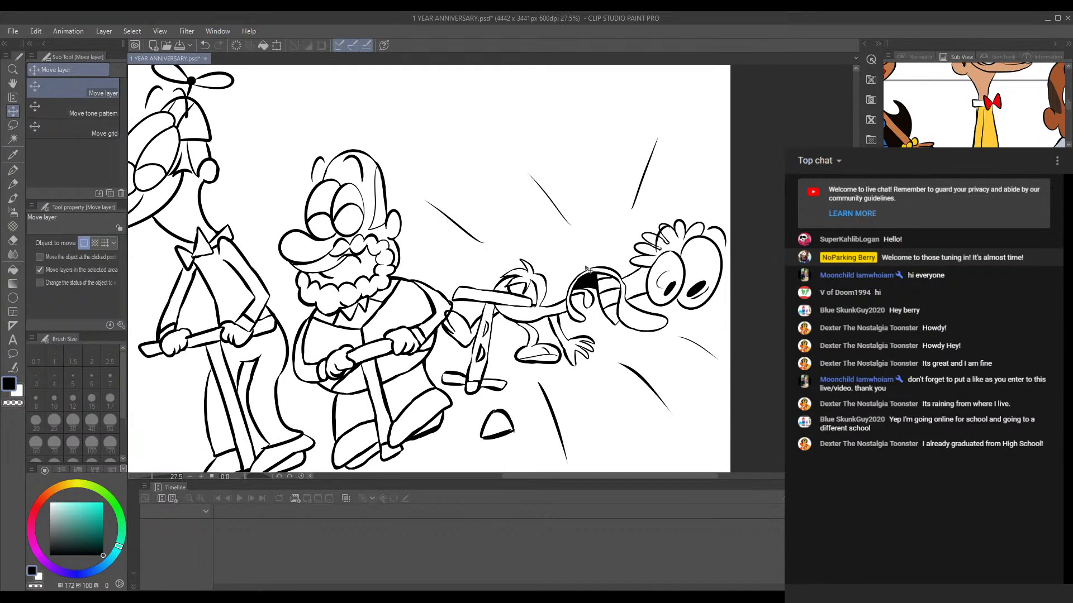
pyautogui.moveTo(432, 322); pyautogui.dragTo(557, 316)
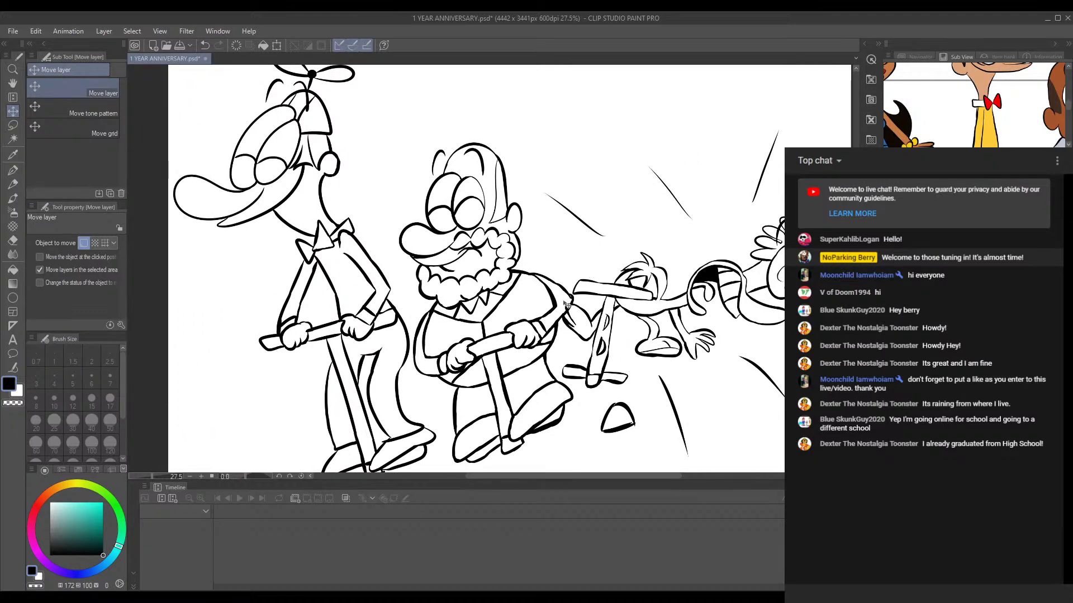
pyautogui.moveTo(583, 291); pyautogui.dragTo(588, 294)
pyautogui.scroll(1, 566, 234)
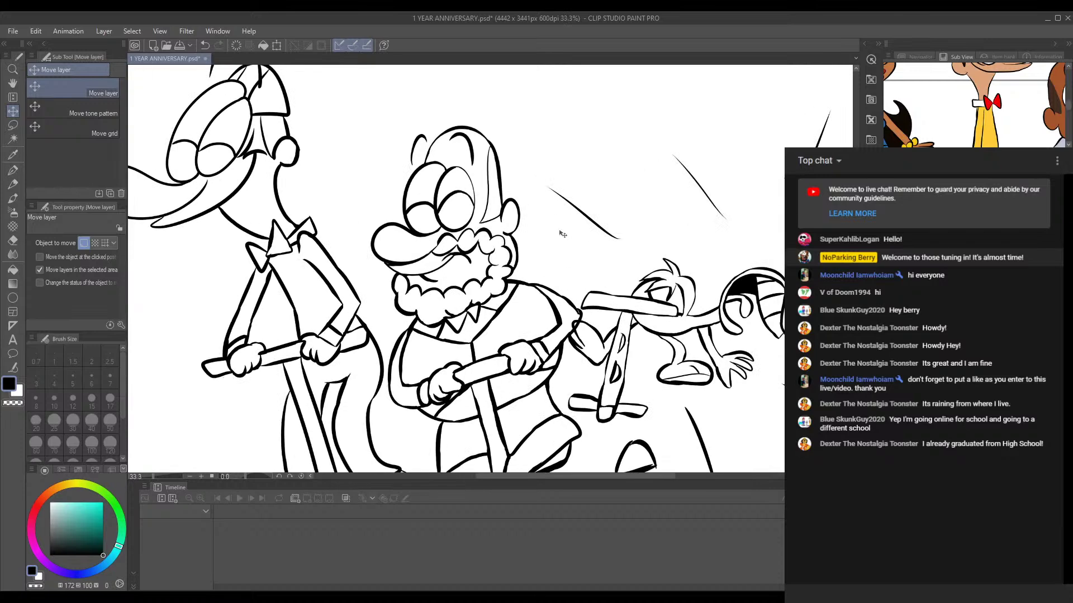
pyautogui.scroll(-1, 550, 245)
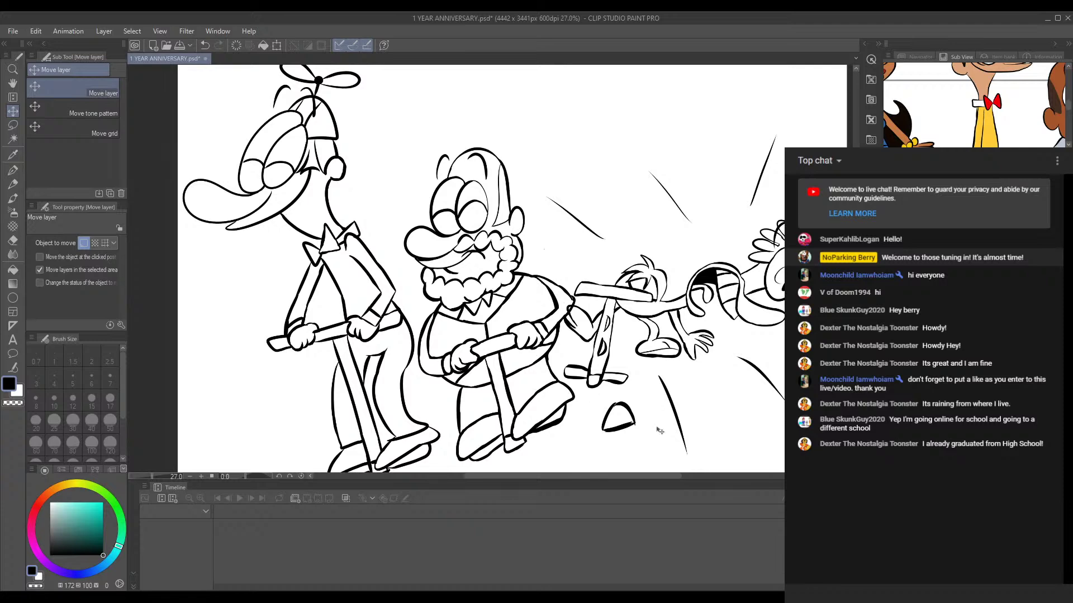
pyautogui.moveTo(543, 336); pyautogui.dragTo(575, 314)
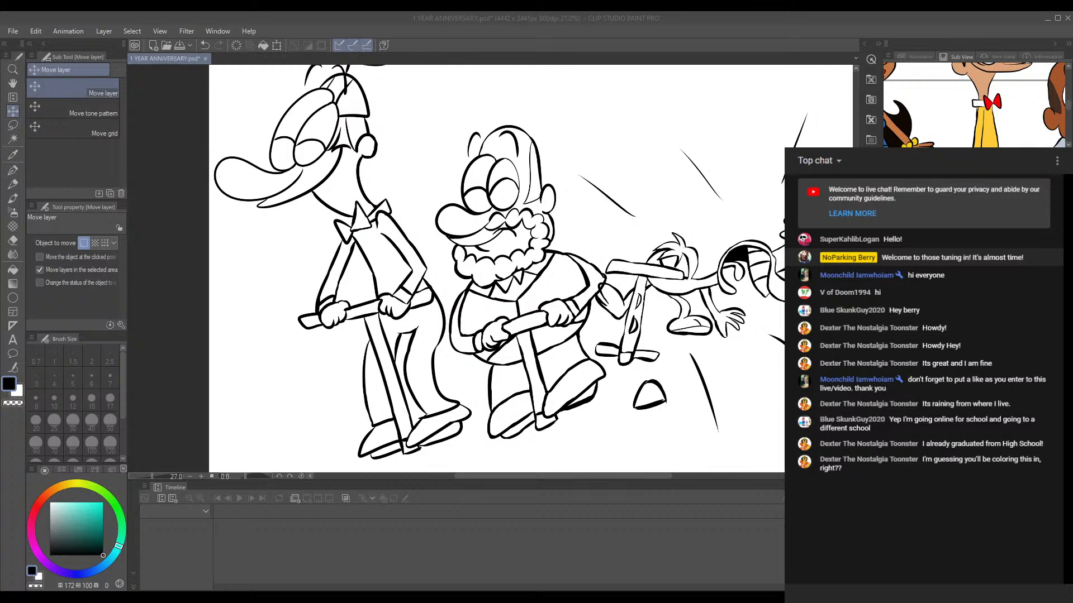
pyautogui.moveTo(527, 281)
pyautogui.mouseDown()
pyautogui.moveTo(570, 269)
pyautogui.moveTo(554, 254)
pyautogui.mouseUp()
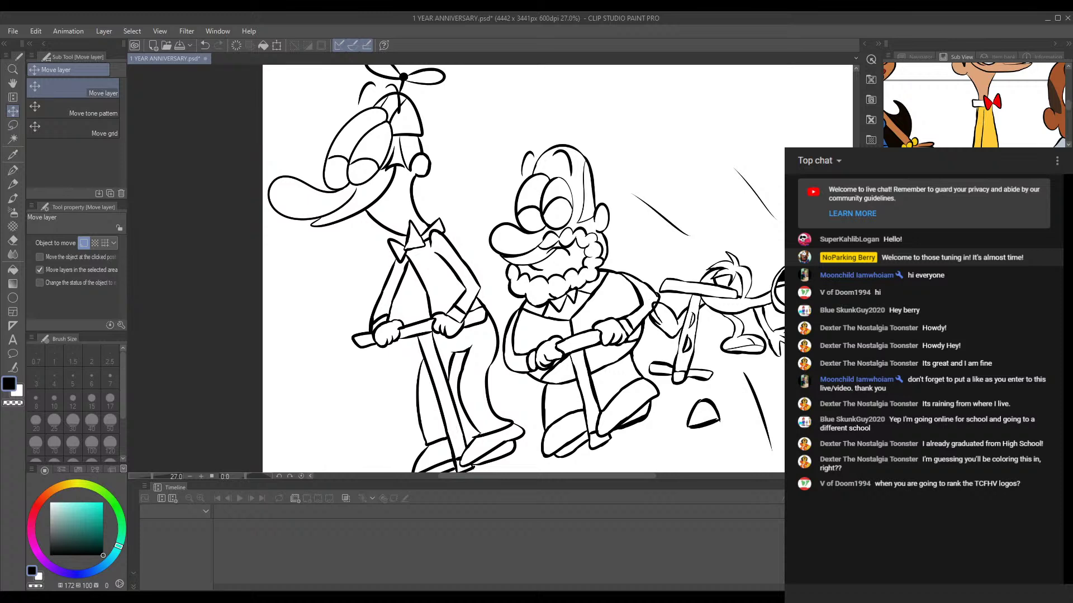
pyautogui.moveTo(470, 236); pyautogui.dragTo(489, 255)
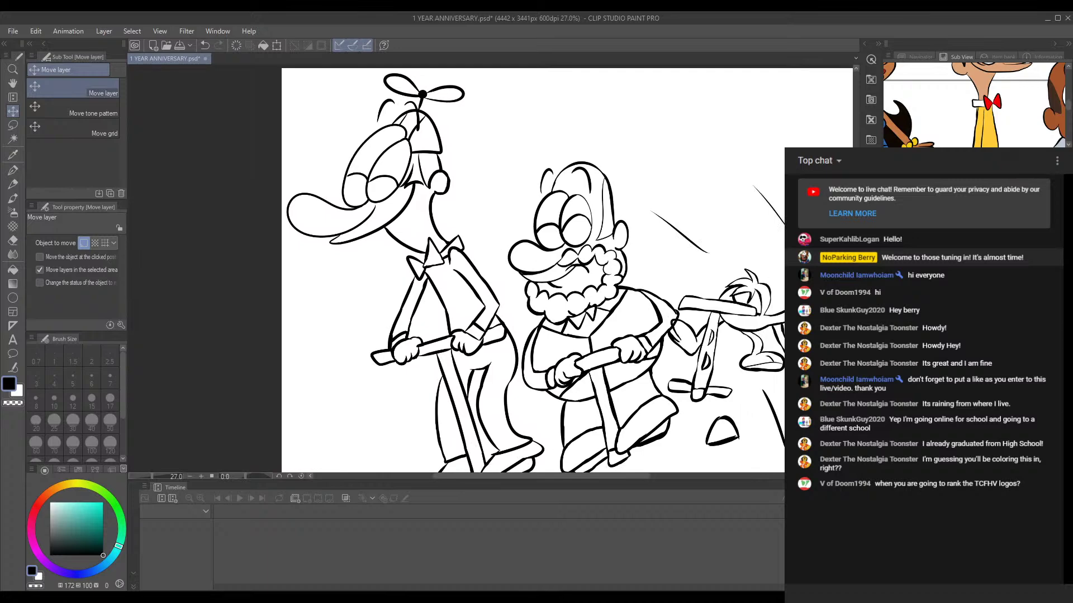
# Step: Clear the current selection and auto-select the tall character's skin areas on the face, eyelids, ear, neck and hands, referring to the reference layers
pyautogui.hotkey('ctrl', 'd')
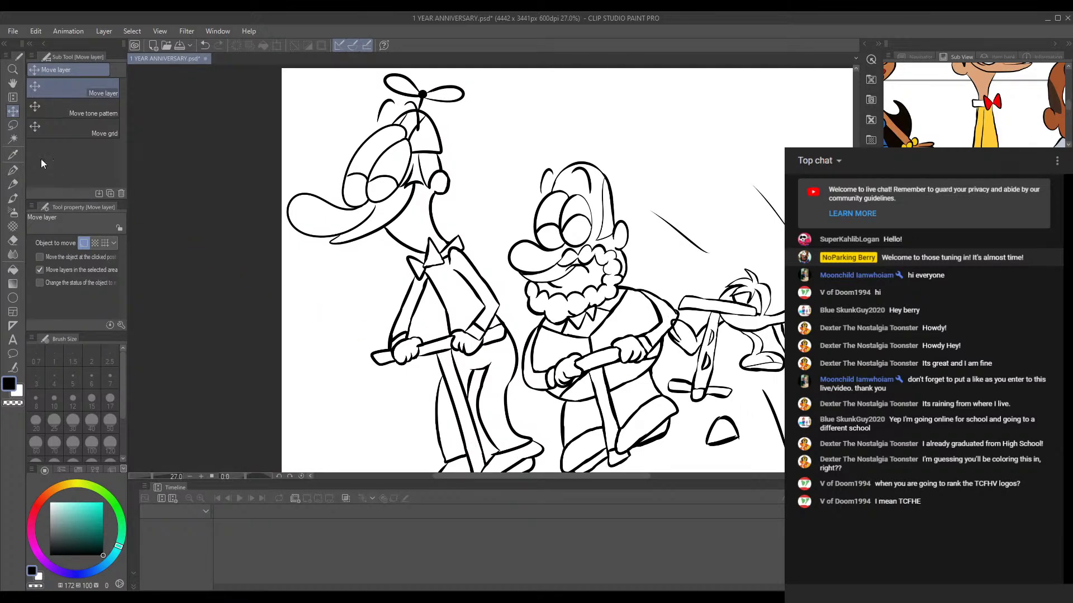
pyautogui.click(13, 138)
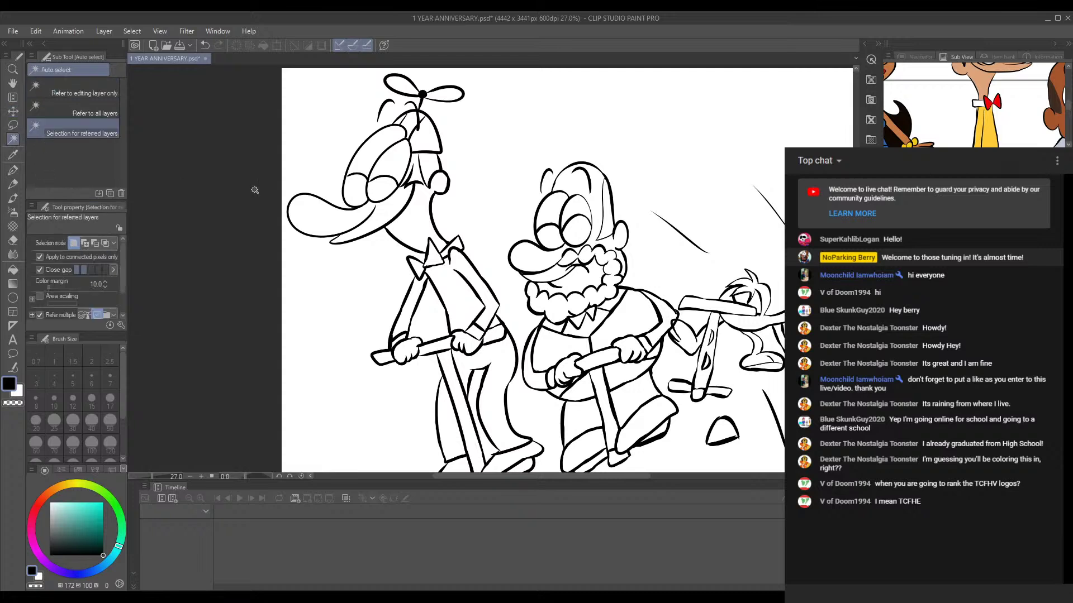
pyautogui.click(338, 219)
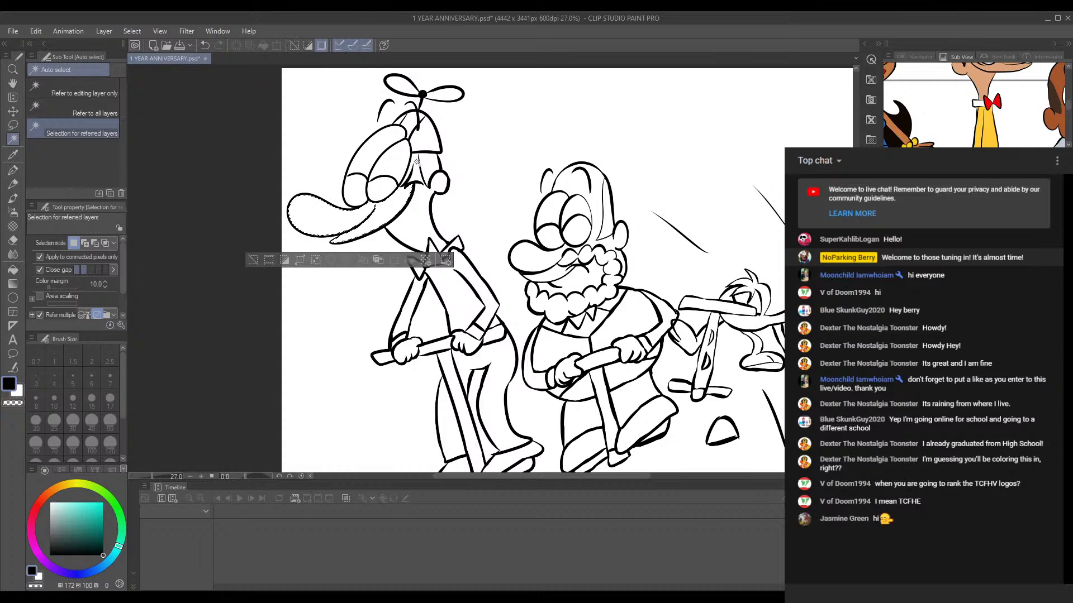
pyautogui.keyDown('shift'); pyautogui.click(421, 162); pyautogui.keyUp('shift')
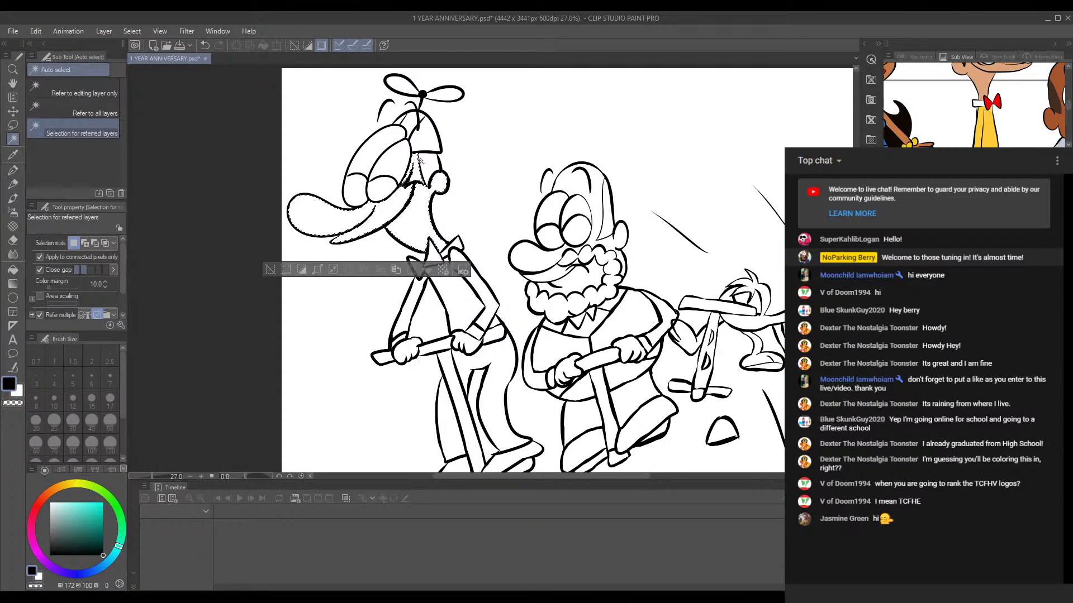
pyautogui.keyDown('shift'); pyautogui.click(407, 344); pyautogui.keyUp('shift')
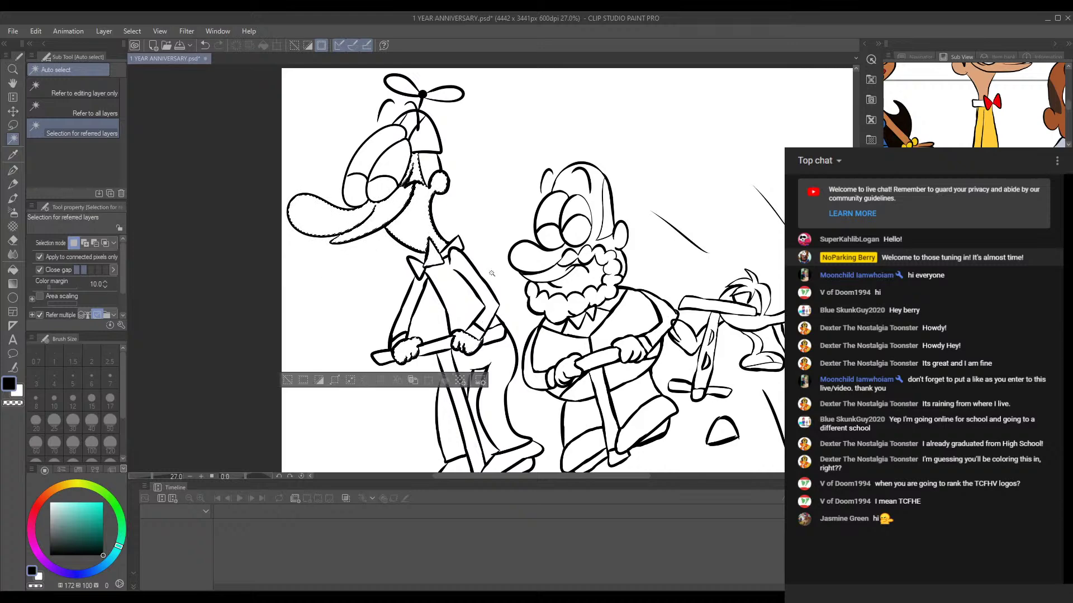
pyautogui.moveTo(491, 312); pyautogui.dragTo(479, 254)
pyautogui.moveTo(451, 160); pyautogui.dragTo(481, 268)
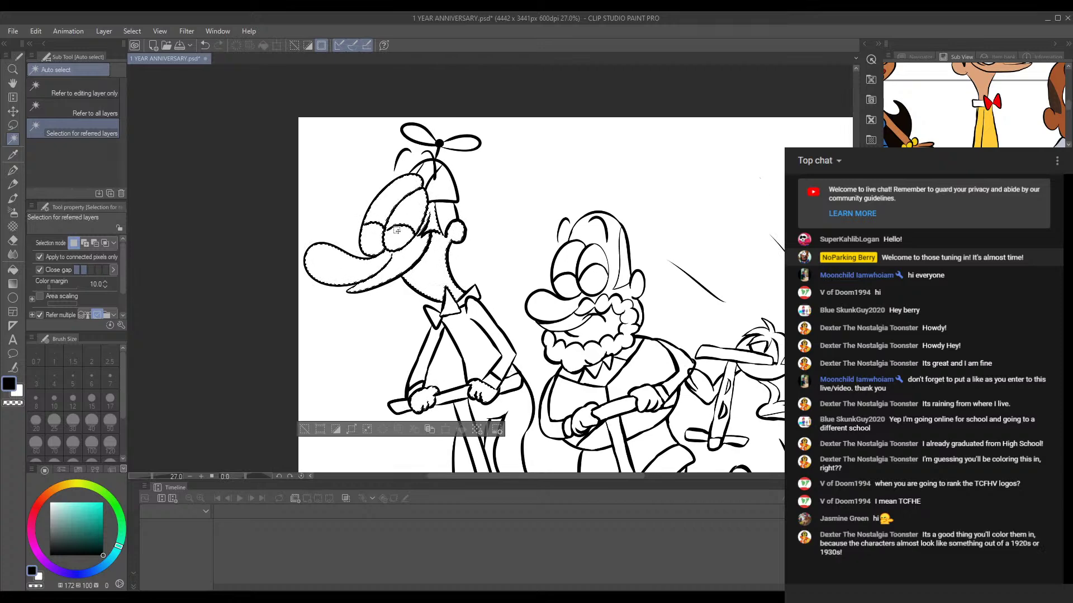
# Step: Sample the light tan skin tone from the matching character's neck in the reference picture as the drawing colour
pyautogui.scroll(4, 450, 191)
pyautogui.moveTo(497, 228); pyautogui.dragTo(527, 238)
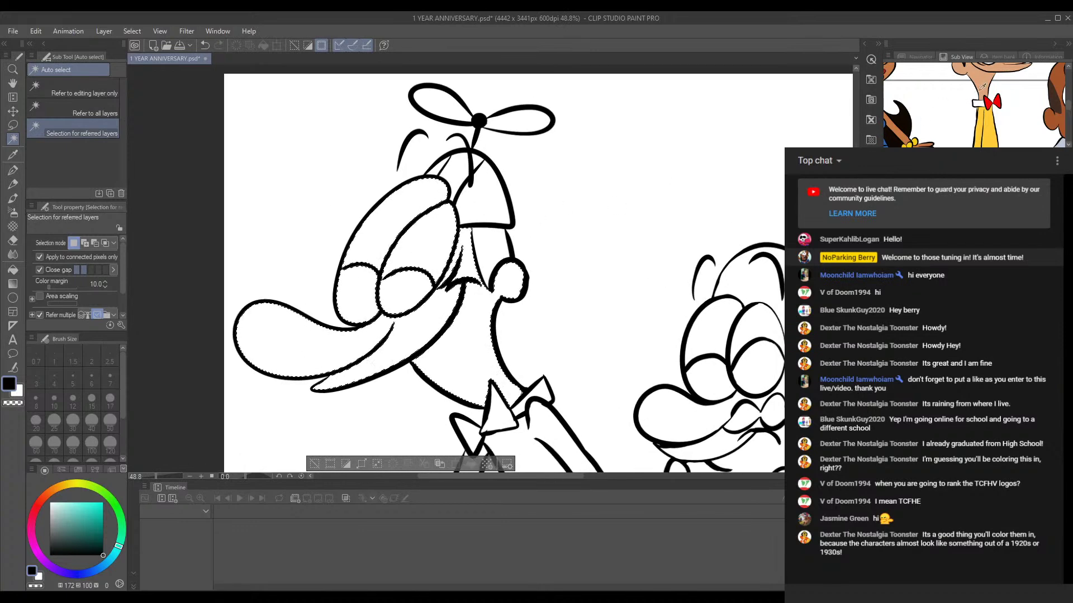
pyautogui.moveTo(997, 99); pyautogui.dragTo(976, 118)
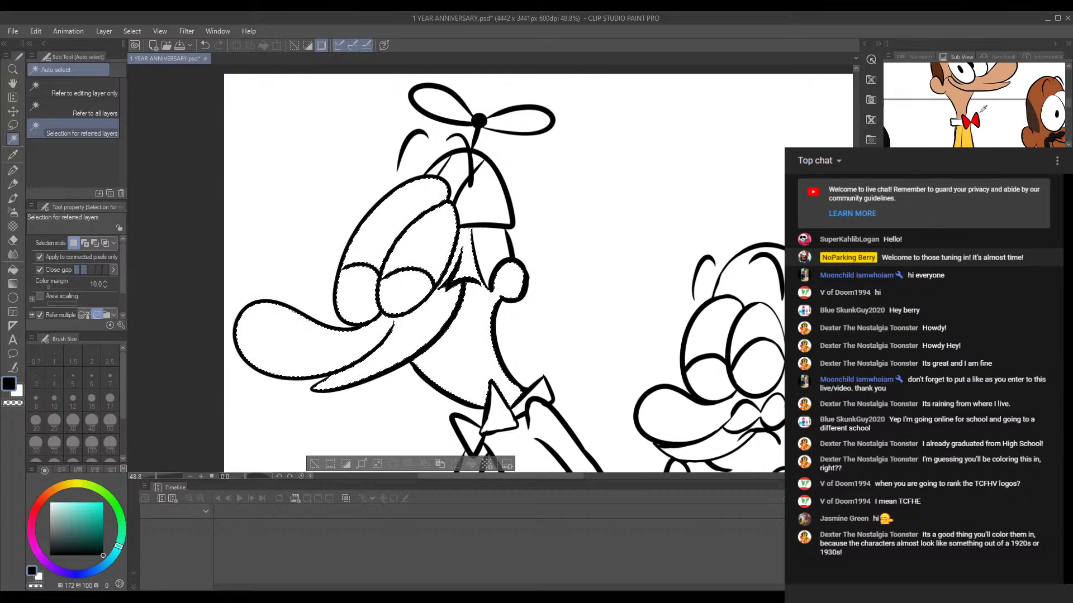
pyautogui.click(970, 100)
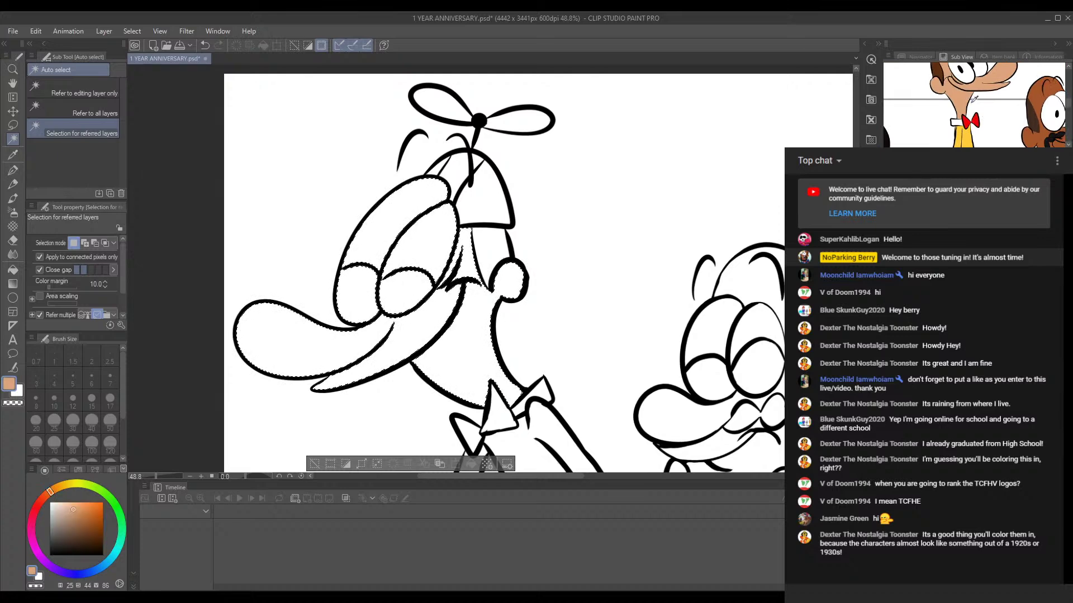
# Step: Fill the selected face, neck, ear and hands of the tall character with the tan tone using the Running color edge watercolor brush
pyautogui.click(13, 198)
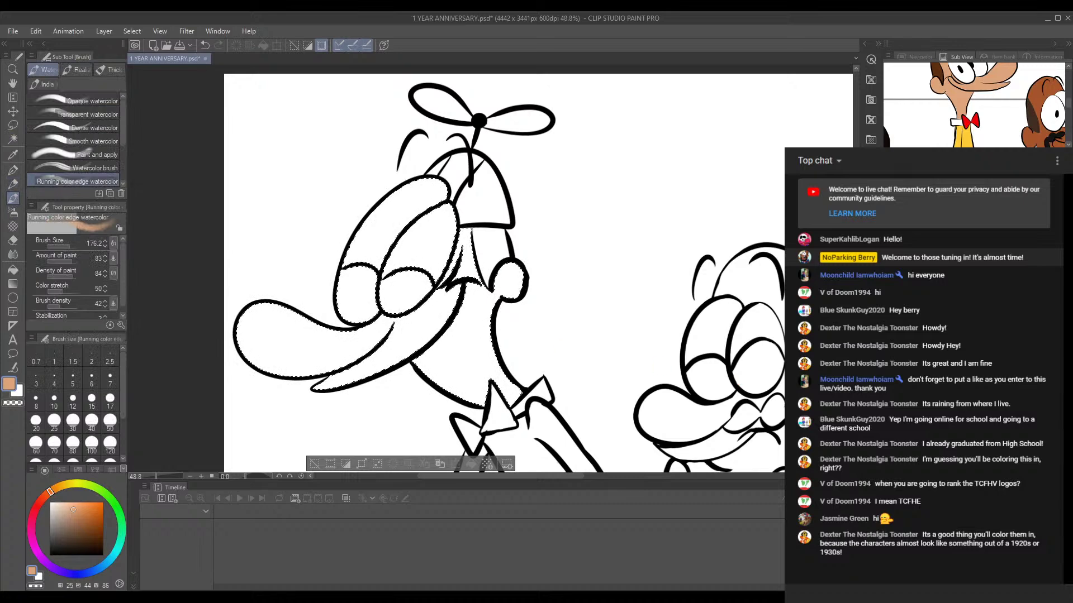
pyautogui.moveTo(455, 281); pyautogui.dragTo(446, 214)
pyautogui.moveTo(425, 120); pyautogui.dragTo(360, 168)
pyautogui.moveTo(391, 134)
pyautogui.mouseDown()
pyautogui.moveTo(306, 290)
pyautogui.moveTo(286, 272)
pyautogui.moveTo(248, 295)
pyautogui.moveTo(271, 237)
pyautogui.moveTo(458, 198)
pyautogui.mouseUp()
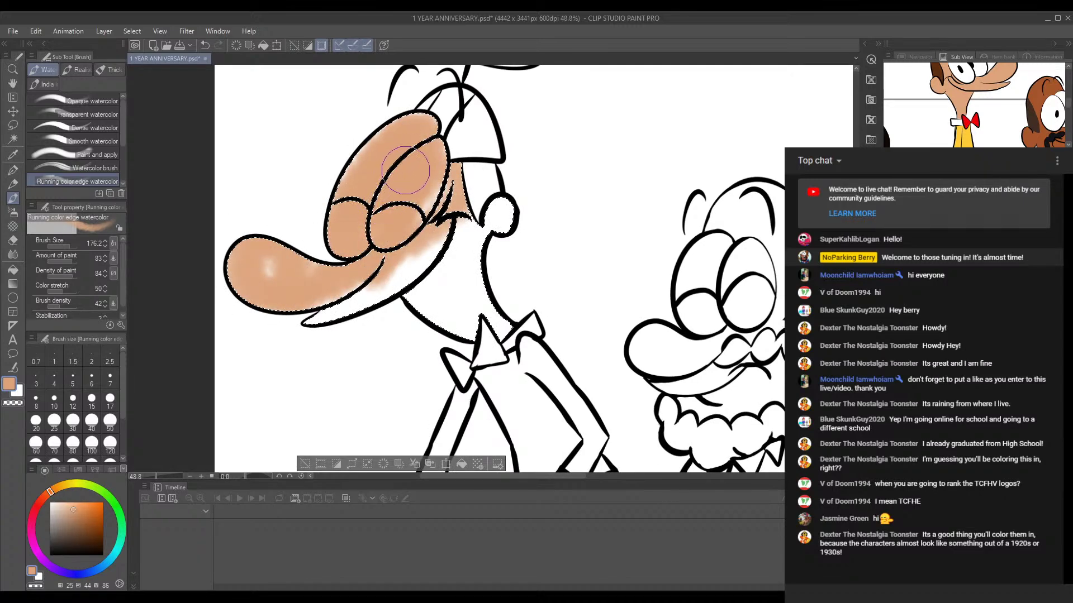
pyautogui.moveTo(418, 276); pyautogui.dragTo(394, 262)
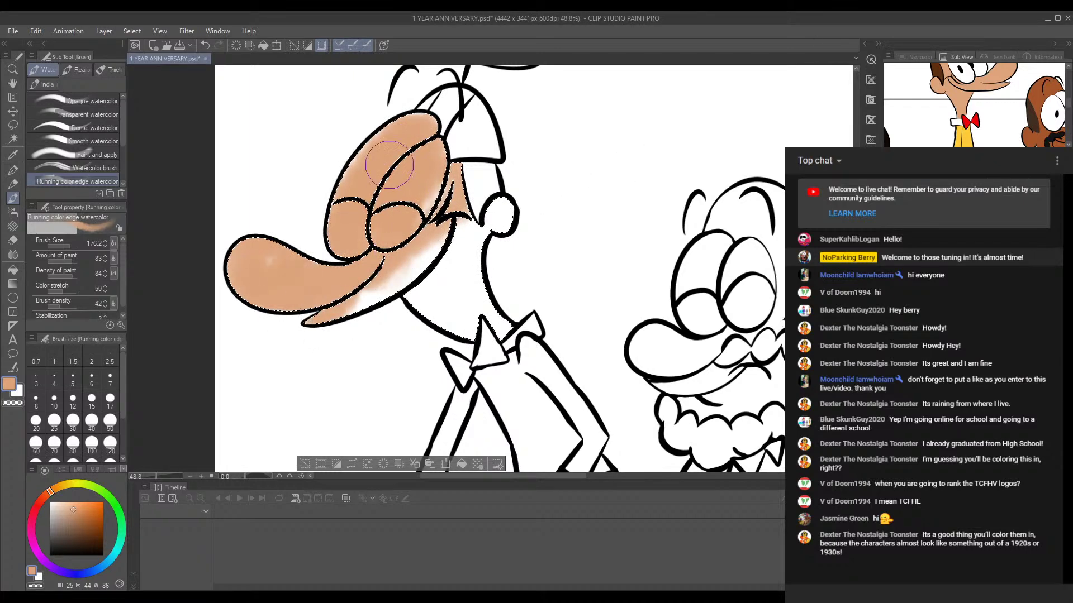
pyautogui.moveTo(408, 210)
pyautogui.mouseDown()
pyautogui.moveTo(335, 350)
pyautogui.moveTo(442, 224)
pyautogui.moveTo(283, 285)
pyautogui.moveTo(457, 256)
pyautogui.moveTo(424, 302)
pyautogui.moveTo(391, 249)
pyautogui.moveTo(512, 341)
pyautogui.moveTo(361, 317)
pyautogui.moveTo(305, 258)
pyautogui.moveTo(402, 227)
pyautogui.moveTo(414, 118)
pyautogui.moveTo(263, 300)
pyautogui.moveTo(439, 285)
pyautogui.moveTo(535, 212)
pyautogui.moveTo(350, 161)
pyautogui.moveTo(339, 325)
pyautogui.moveTo(517, 249)
pyautogui.moveTo(431, 131)
pyautogui.moveTo(534, 340)
pyautogui.mouseUp()
pyautogui.moveTo(470, 209)
pyautogui.mouseDown()
pyautogui.moveTo(416, 71)
pyautogui.moveTo(372, 137)
pyautogui.moveTo(371, 82)
pyautogui.mouseUp()
pyautogui.moveTo(369, 369)
pyautogui.mouseDown()
pyautogui.moveTo(381, 341)
pyautogui.moveTo(414, 349)
pyautogui.mouseUp()
pyautogui.moveTo(475, 349)
pyautogui.mouseDown()
pyautogui.moveTo(492, 358)
pyautogui.moveTo(481, 341)
pyautogui.moveTo(514, 358)
pyautogui.mouseUp()
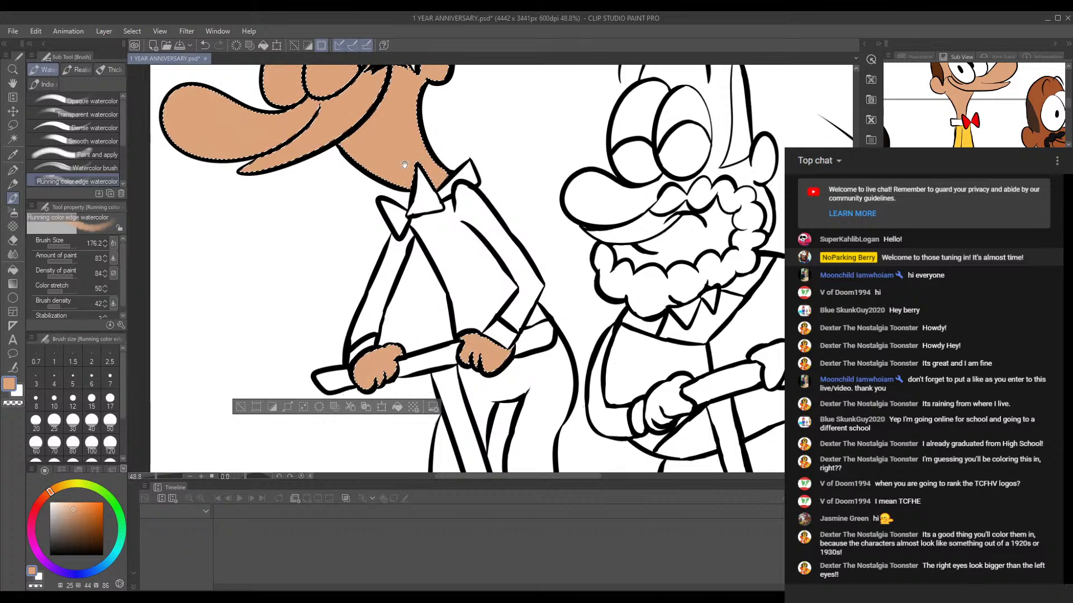
# Step: Examine the tall character's painted face, neck and hands
pyautogui.moveTo(364, 124); pyautogui.dragTo(427, 310)
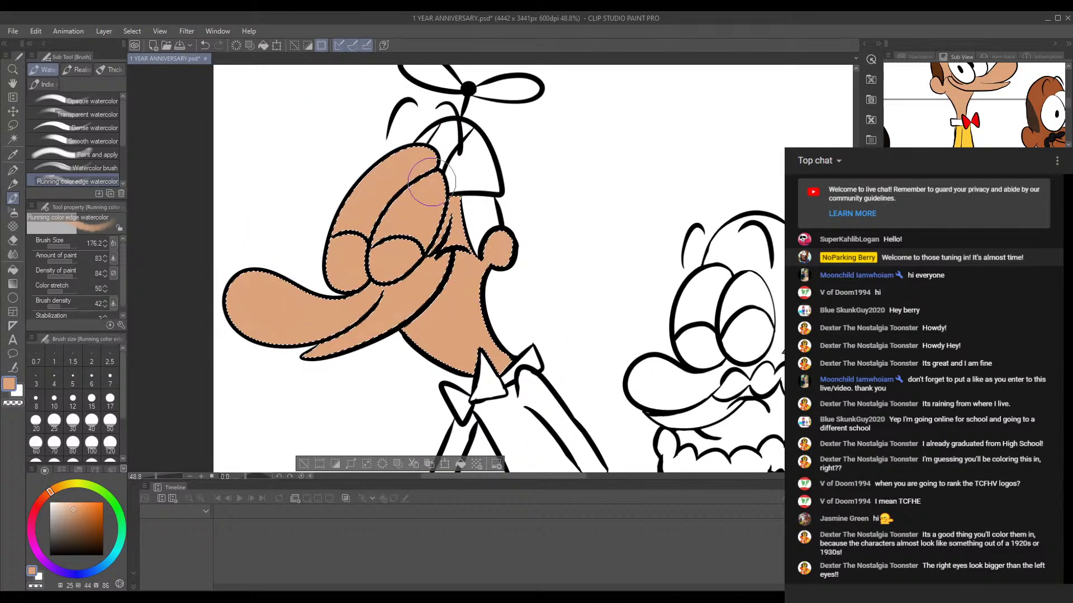
pyautogui.moveTo(466, 295); pyautogui.dragTo(436, 205)
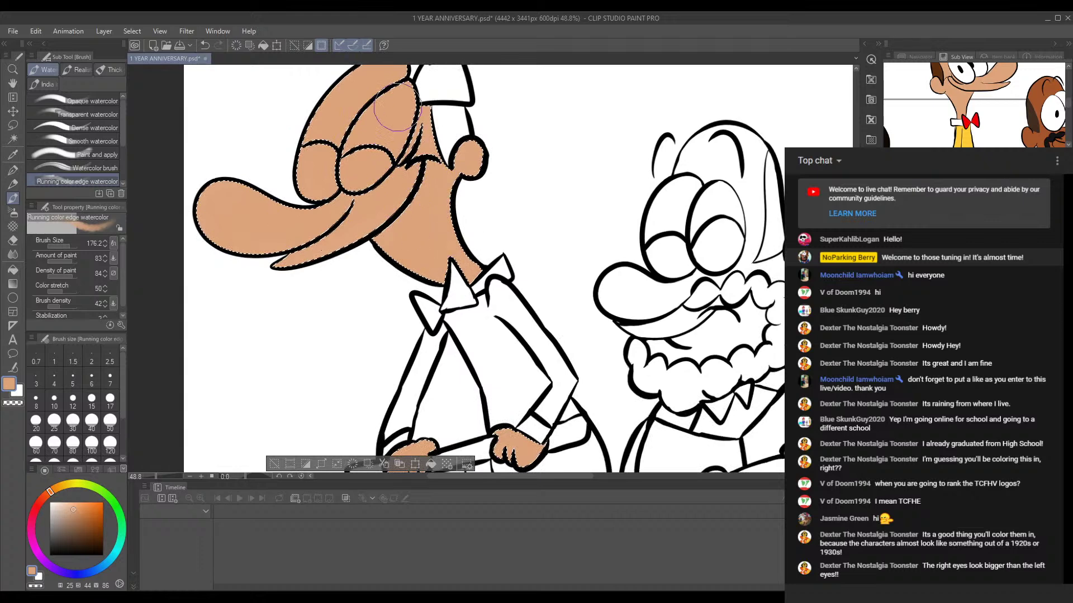
pyautogui.moveTo(497, 377); pyautogui.dragTo(418, 209)
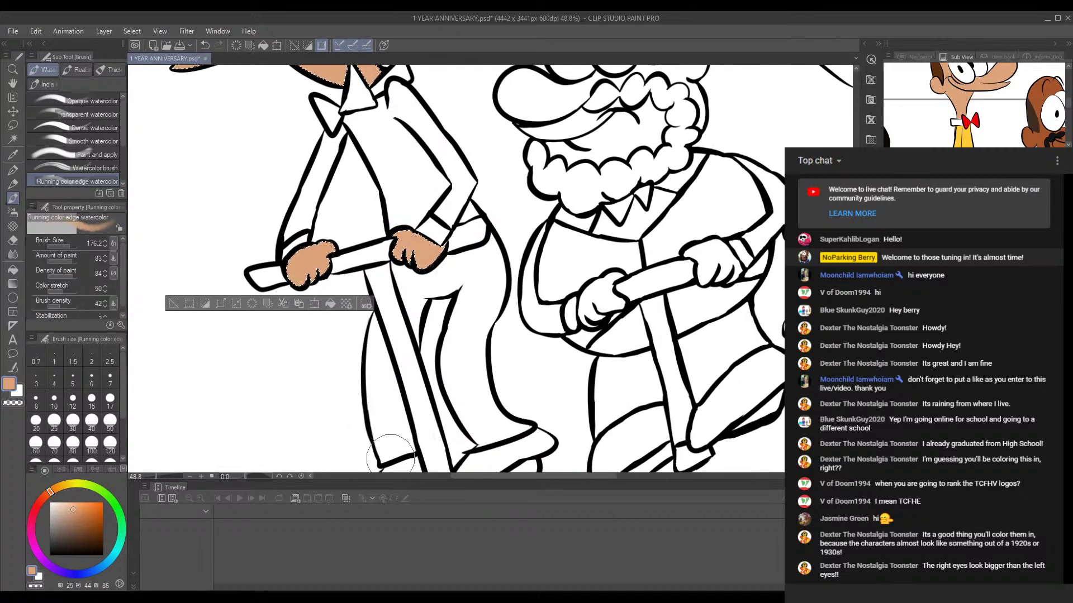
pyautogui.click(694, 596)
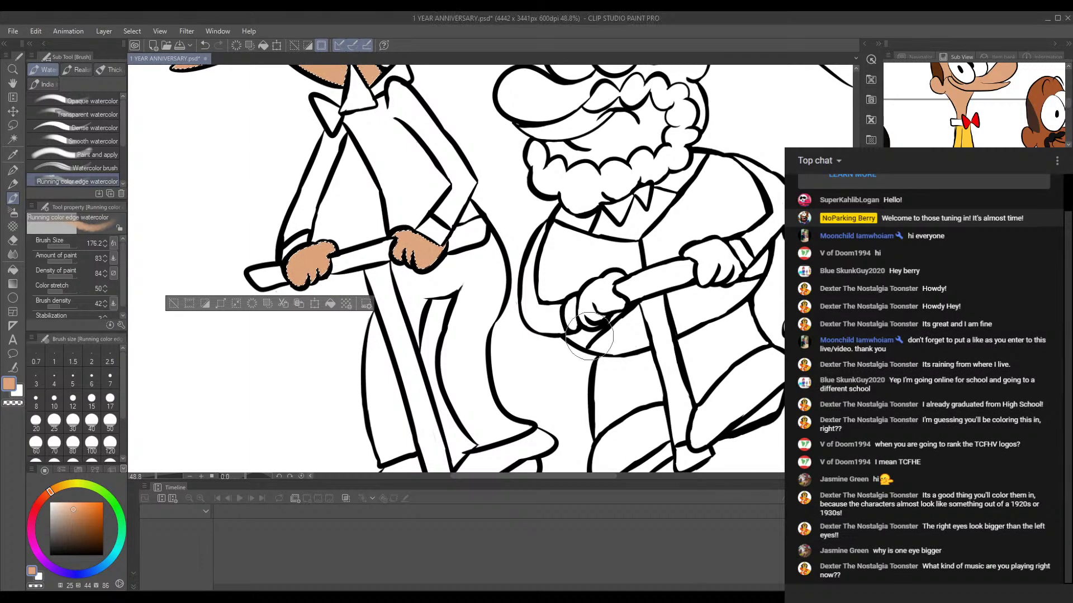
pyautogui.moveTo(433, 136)
pyautogui.mouseDown()
pyautogui.moveTo(495, 231)
pyautogui.moveTo(523, 396)
pyautogui.mouseUp()
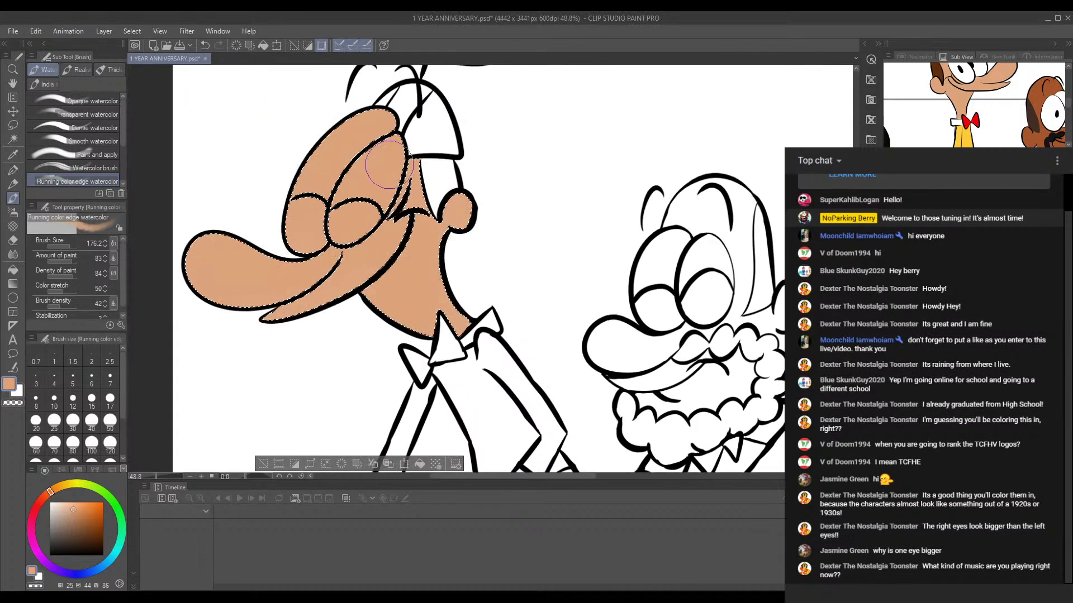
pyautogui.moveTo(447, 339)
pyautogui.mouseDown()
pyautogui.moveTo(403, 187)
pyautogui.moveTo(450, 340)
pyautogui.mouseUp()
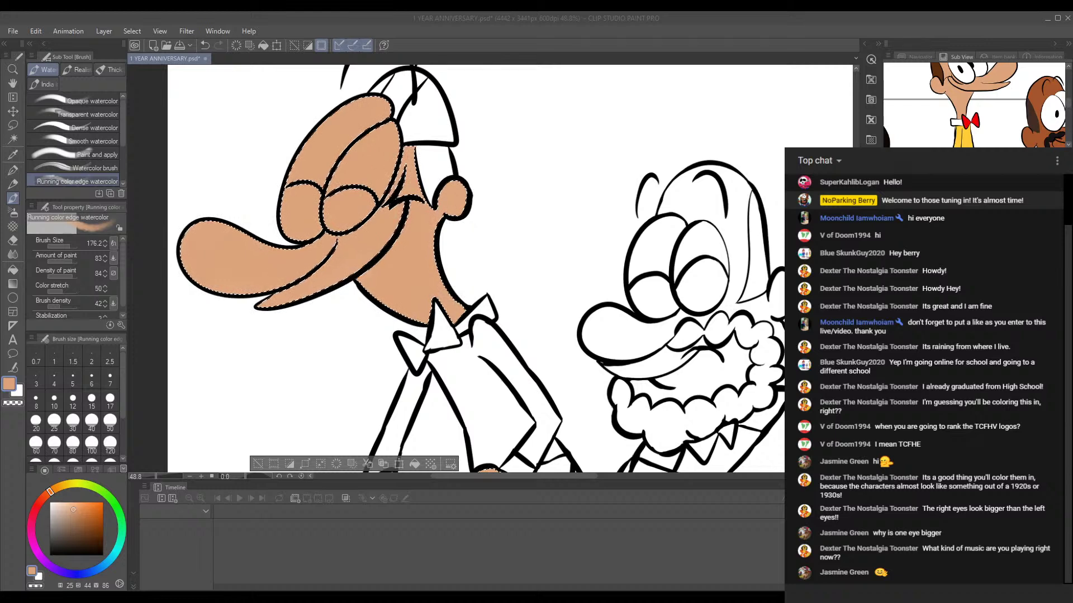
pyautogui.click(696, 587)
pyautogui.moveTo(407, 142); pyautogui.dragTo(433, 191)
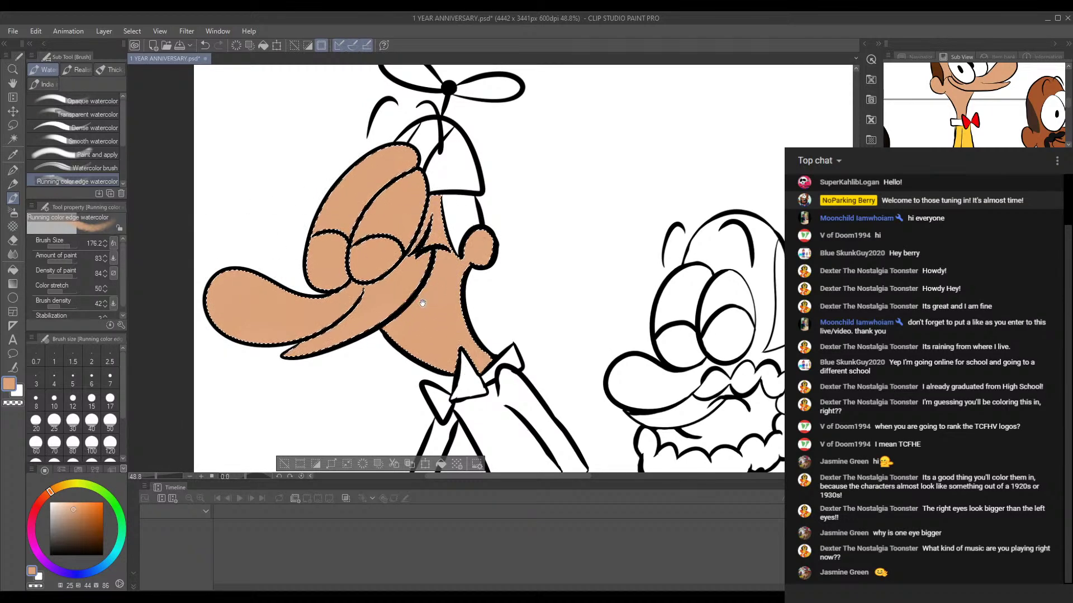
pyautogui.moveTo(423, 304); pyautogui.dragTo(371, 207)
pyautogui.moveTo(515, 280); pyautogui.dragTo(460, 166)
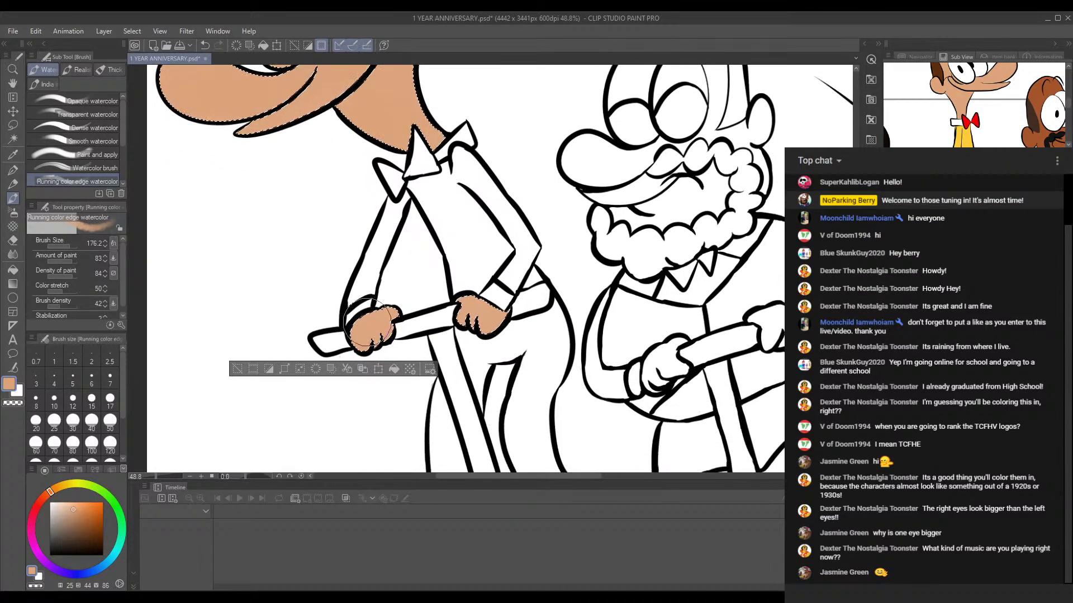
# Step: Shade the lower edge of the tall character's nose in a darker brown (25, 75, 66) with the brush size set to 57.4
pyautogui.moveTo(391, 198); pyautogui.dragTo(433, 378)
pyautogui.moveTo(71, 246); pyautogui.dragTo(66, 246)
pyautogui.moveTo(78, 527); pyautogui.dragTo(90, 520)
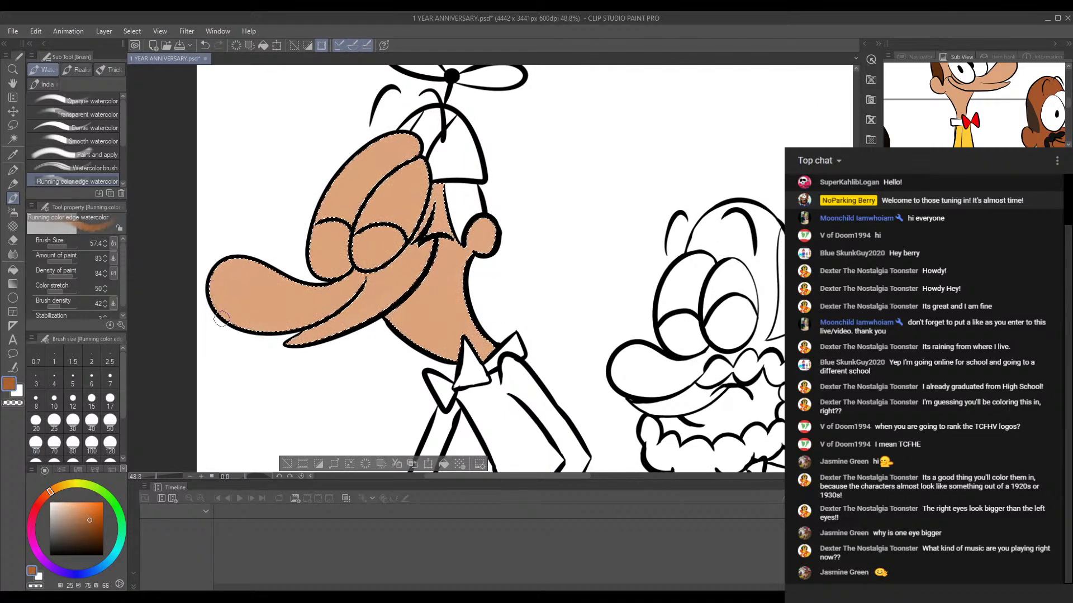
pyautogui.moveTo(237, 303)
pyautogui.mouseDown()
pyautogui.moveTo(305, 310)
pyautogui.moveTo(209, 276)
pyautogui.moveTo(251, 322)
pyautogui.mouseUp()
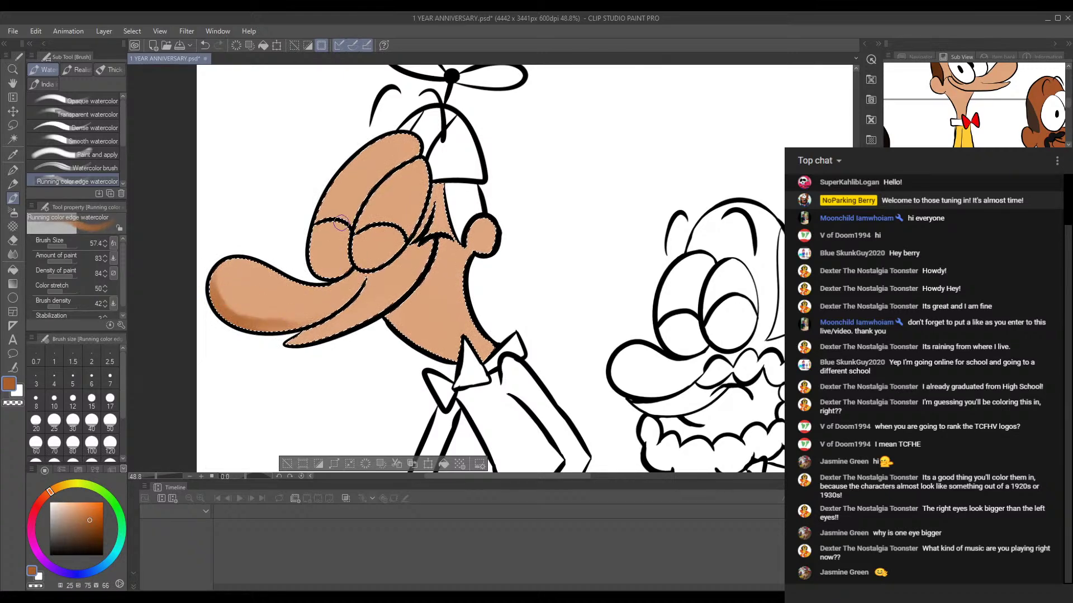
# Step: Undo the brown shading strokes on the lower edge of the tall character's nose
pyautogui.hotkey('ctrl', 'z')
pyautogui.hotkey('ctrl', 'z')
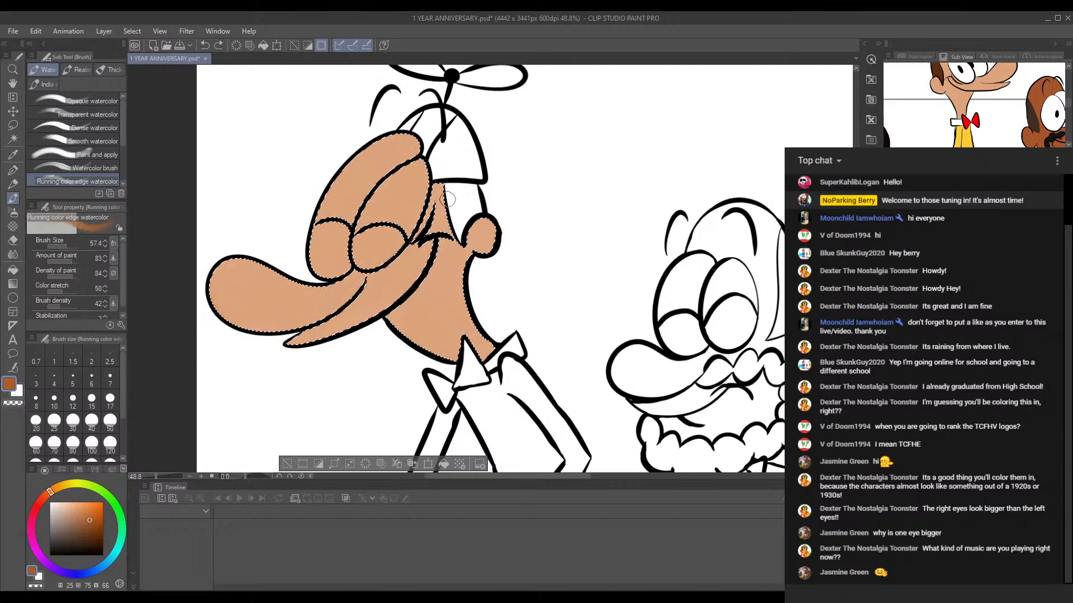
# Step: Select the front and rear panels of the tall character's propeller cap with Auto select for referred layers
pyautogui.moveTo(504, 220); pyautogui.dragTo(432, 283)
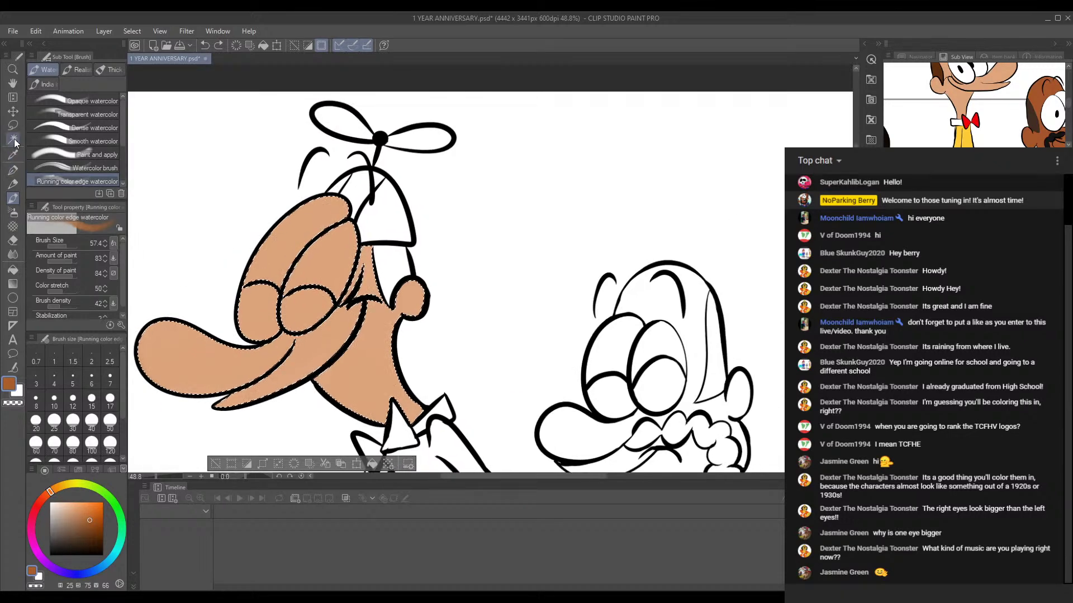
pyautogui.click(13, 139)
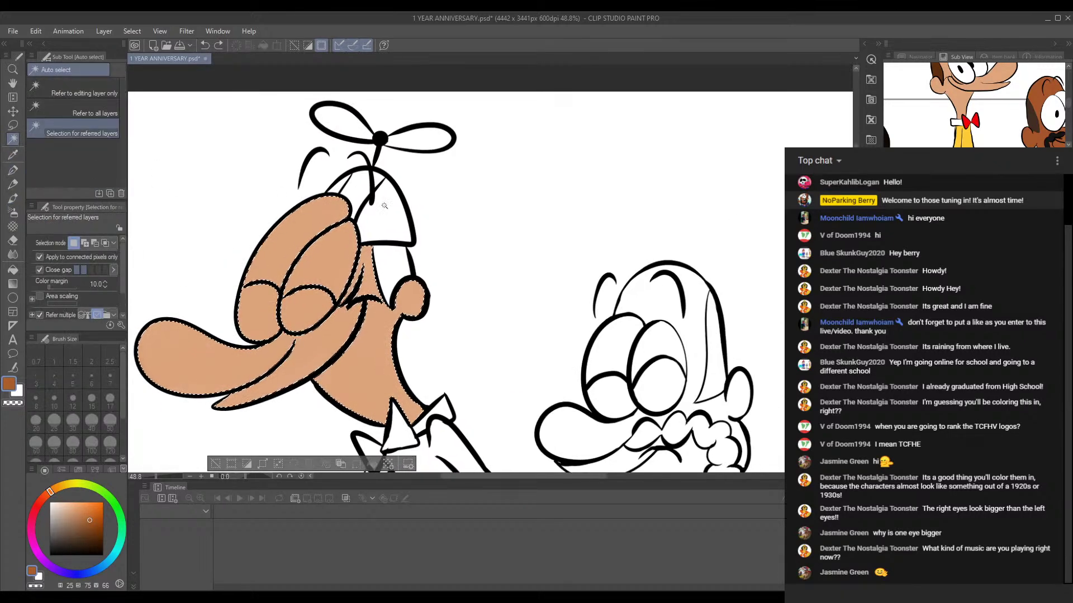
pyautogui.click(343, 193)
pyautogui.keyDown('shift'); pyautogui.click(337, 188); pyautogui.keyUp('shift')
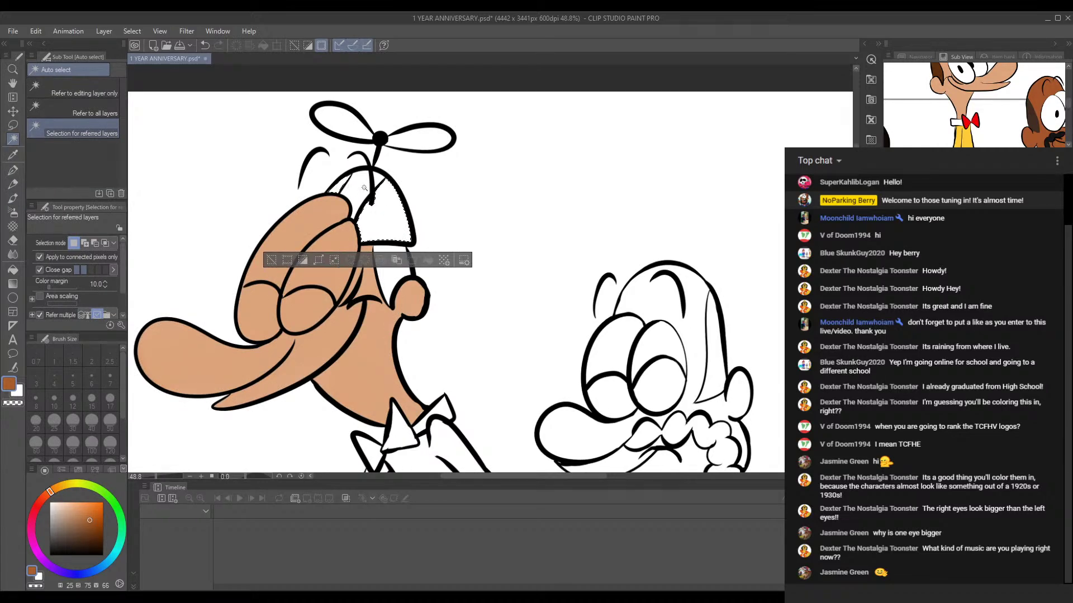
pyautogui.moveTo(505, 230); pyautogui.dragTo(492, 180)
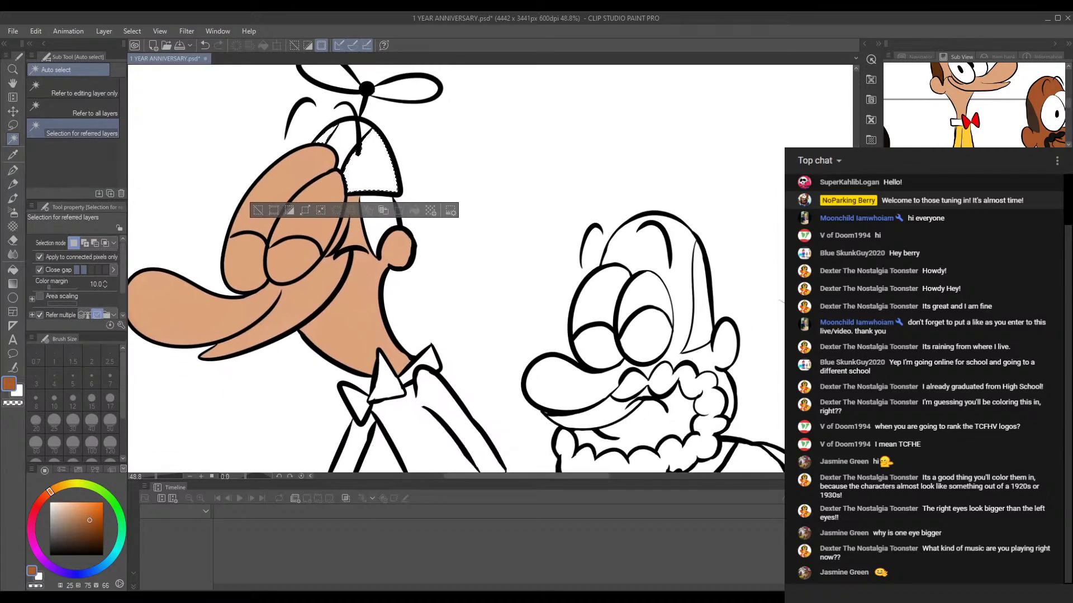
# Step: Sample dark teal (179, 96, 38) from the reference cap and fill the selected panels with the Running color edge watercolor brush
pyautogui.moveTo(1068, 104); pyautogui.dragTo(1068, 94)
pyautogui.click(937, 114)
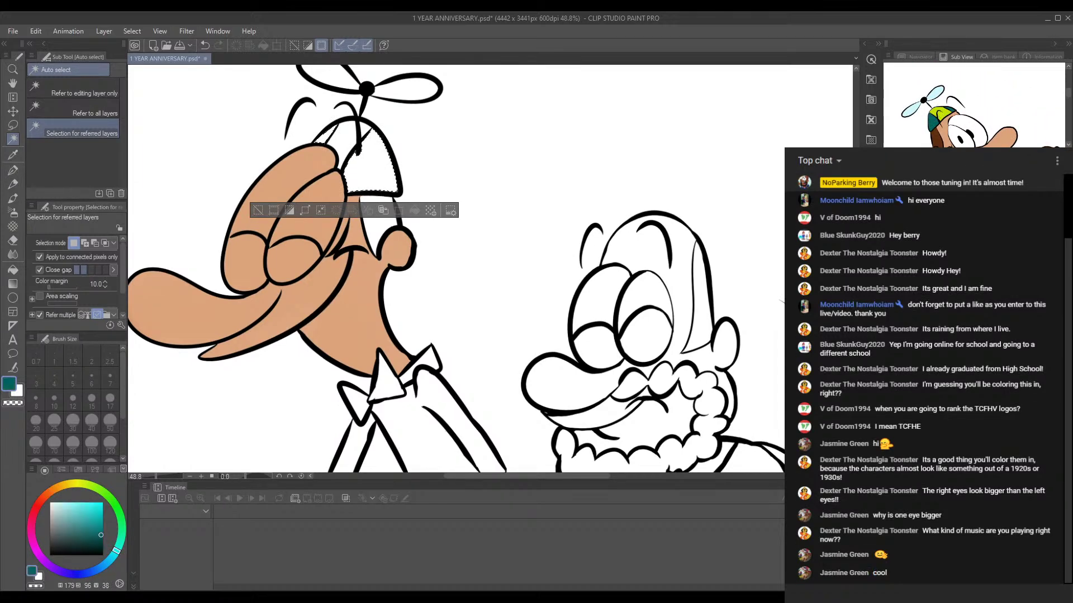
pyautogui.click(13, 198)
pyautogui.moveTo(317, 140)
pyautogui.mouseDown()
pyautogui.moveTo(329, 122)
pyautogui.moveTo(358, 179)
pyautogui.moveTo(355, 162)
pyautogui.moveTo(363, 167)
pyautogui.moveTo(373, 143)
pyautogui.moveTo(366, 179)
pyautogui.moveTo(363, 166)
pyautogui.moveTo(374, 189)
pyautogui.mouseUp()
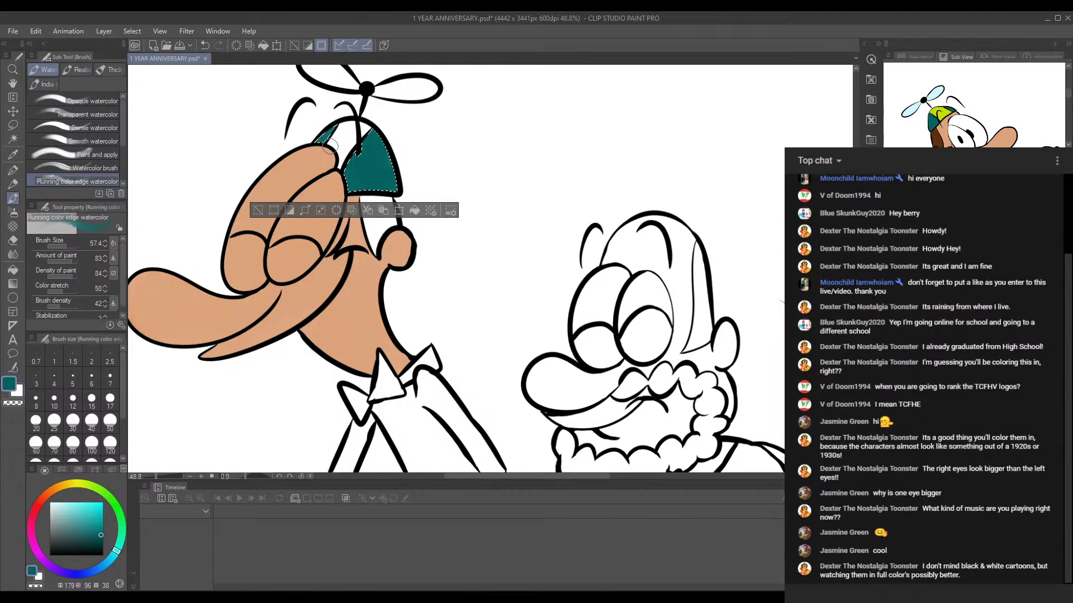
# Step: Sample lime green (67, 97, 87) from the reference cap and auto-select the unpainted middle panel of the tall character's cap
pyautogui.moveTo(520, 123); pyautogui.dragTo(477, 224)
pyautogui.click(948, 116)
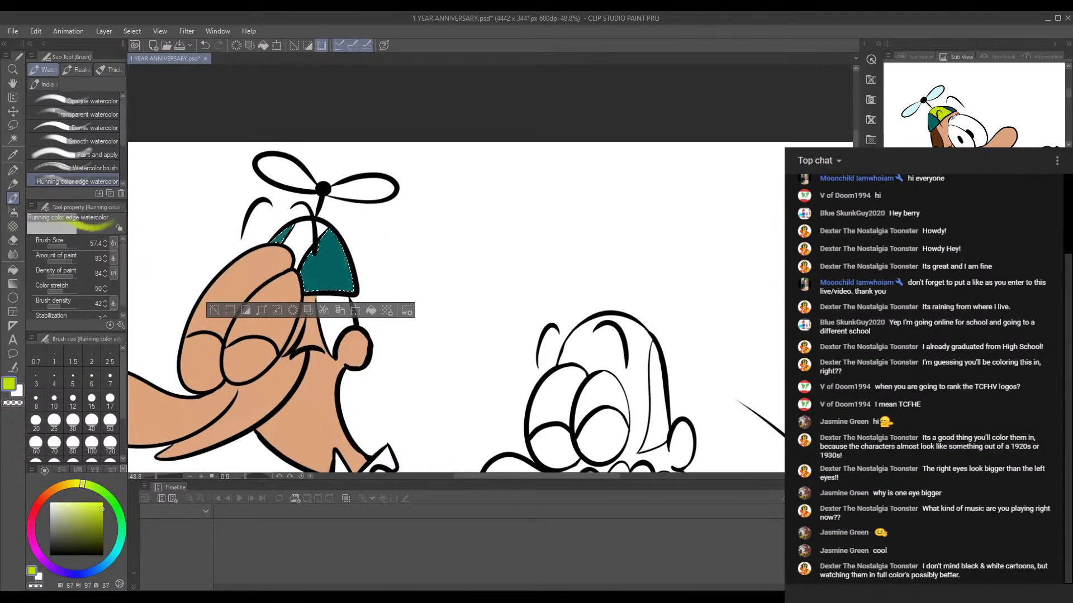
pyautogui.click(13, 139)
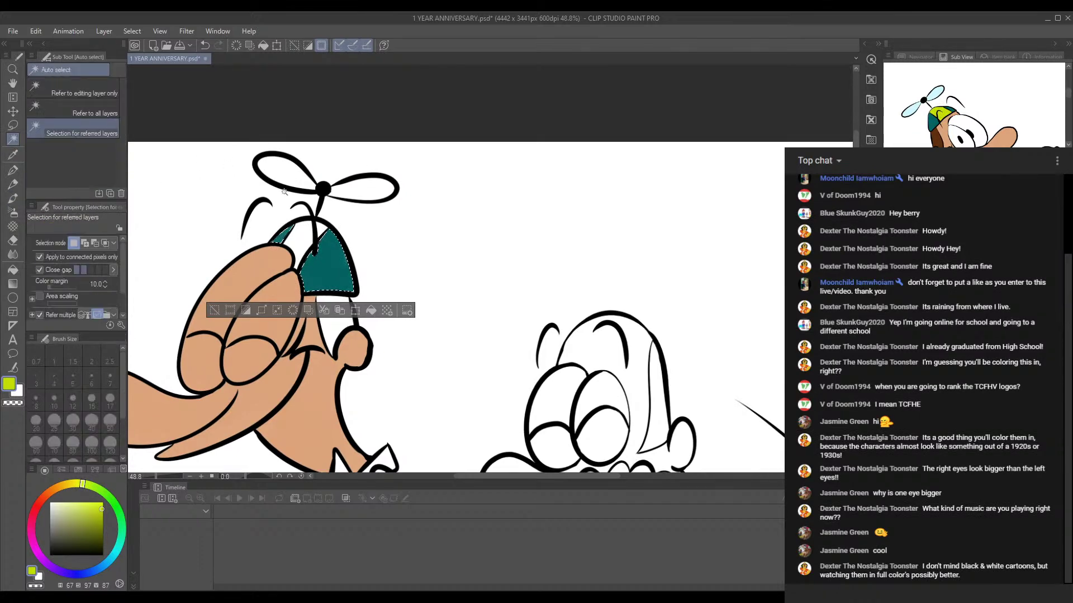
pyautogui.click(958, 464)
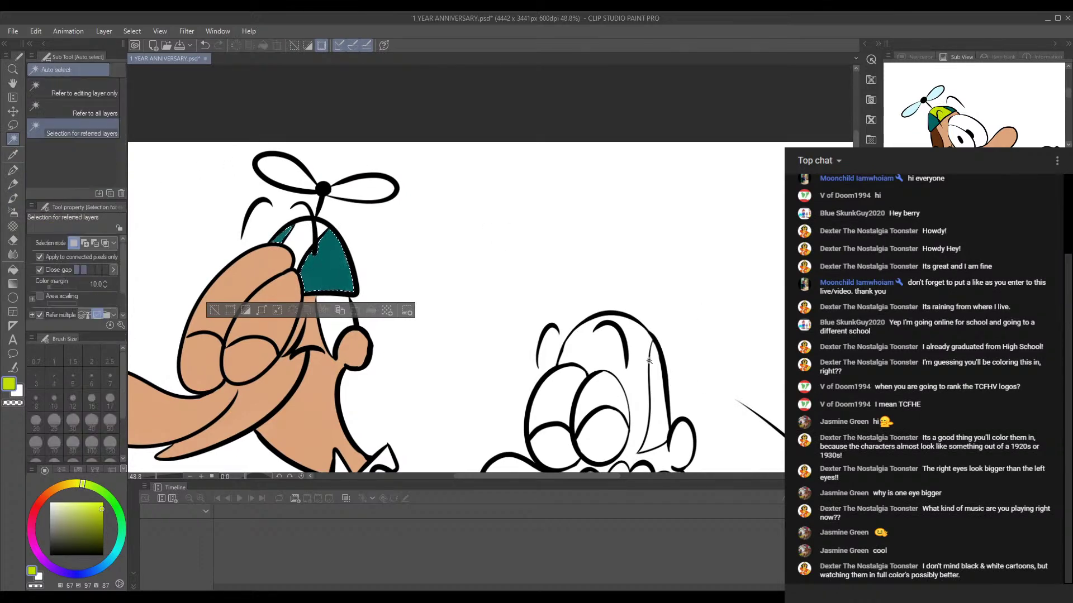
pyautogui.click(300, 234)
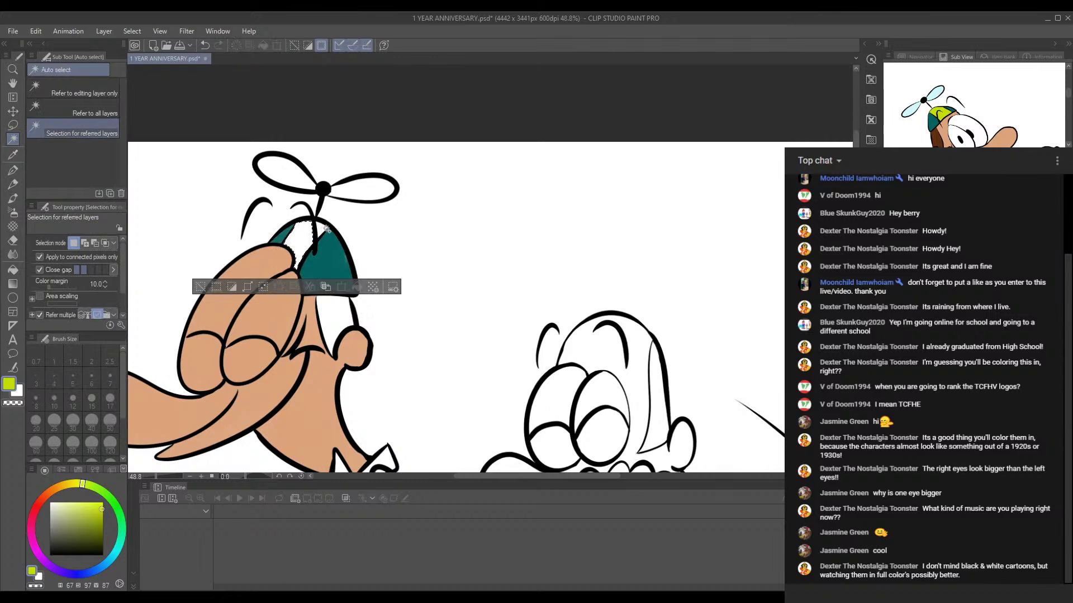
pyautogui.scroll(-3, 557, 246)
pyautogui.click(958, 464)
pyautogui.click(691, 599)
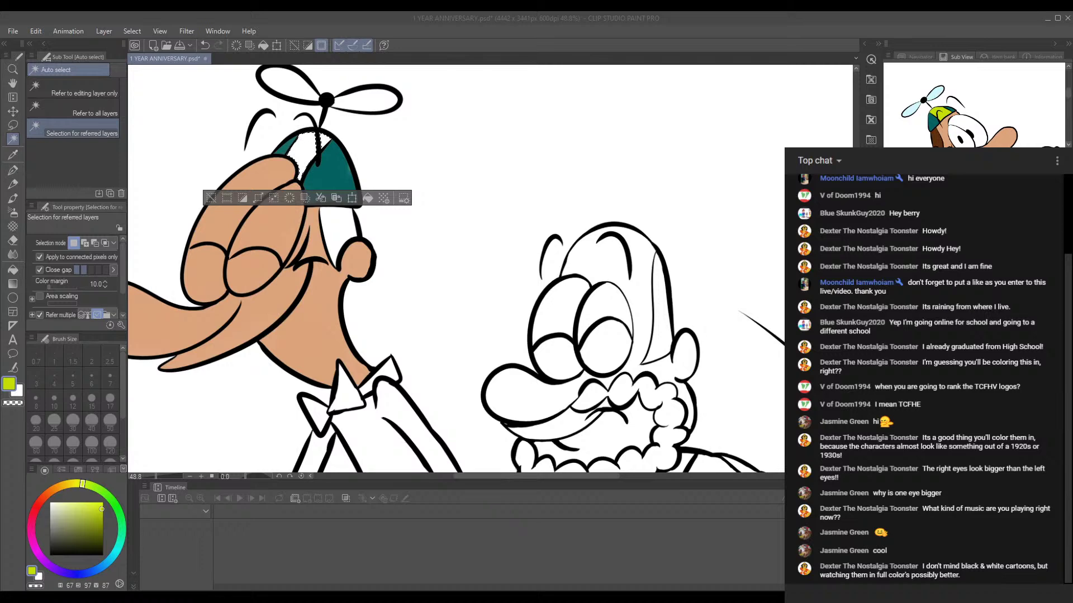
pyautogui.click(673, 541)
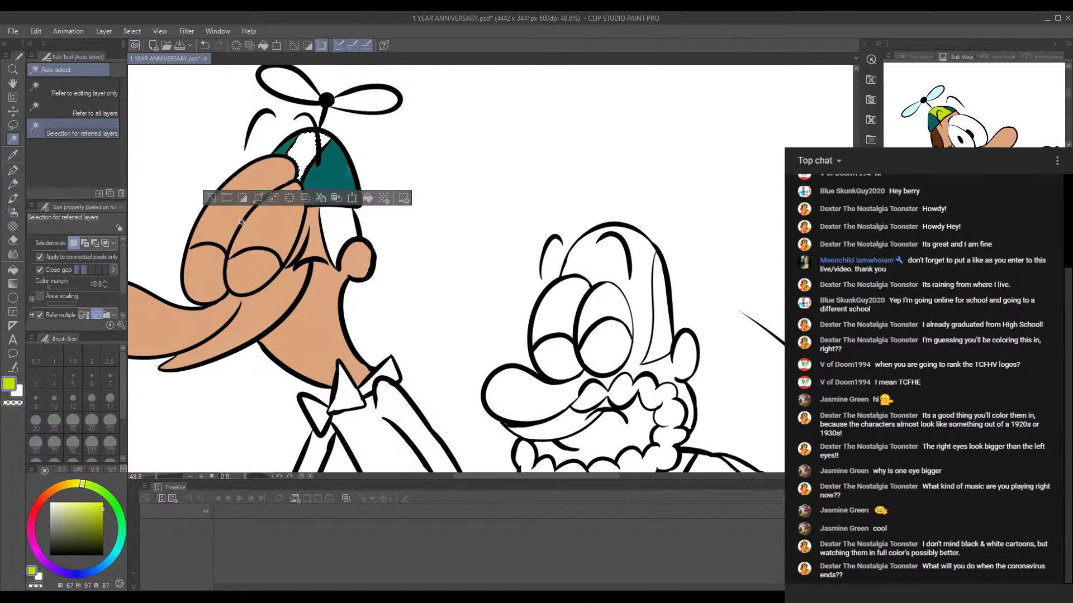
# Step: Fill the selected middle cap panel with lime green using the Running color edge watercolor brush
pyautogui.click(13, 198)
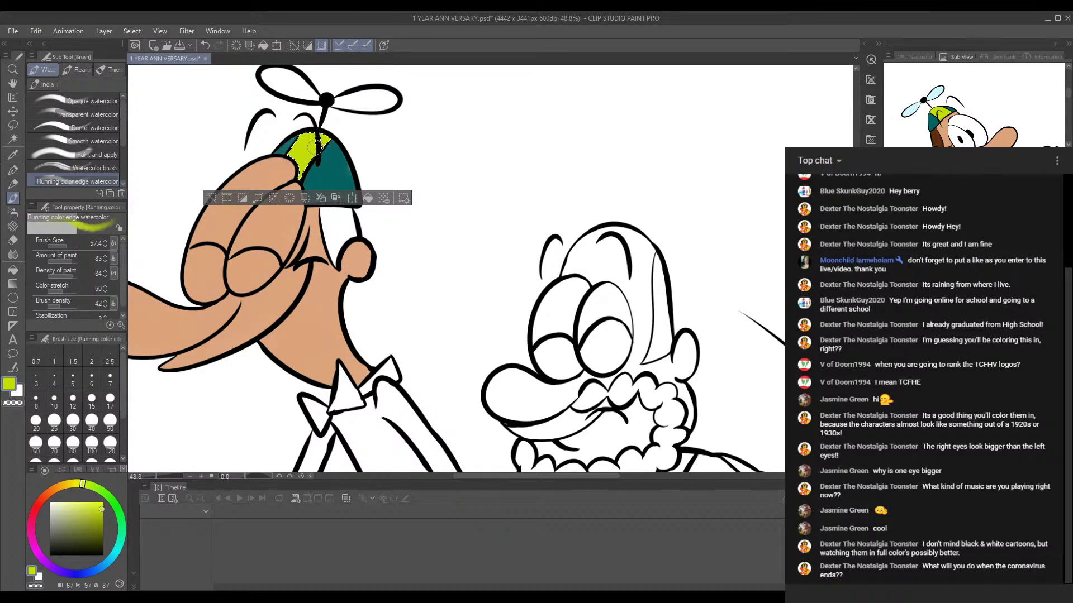
pyautogui.moveTo(433, 290); pyautogui.dragTo(450, 270)
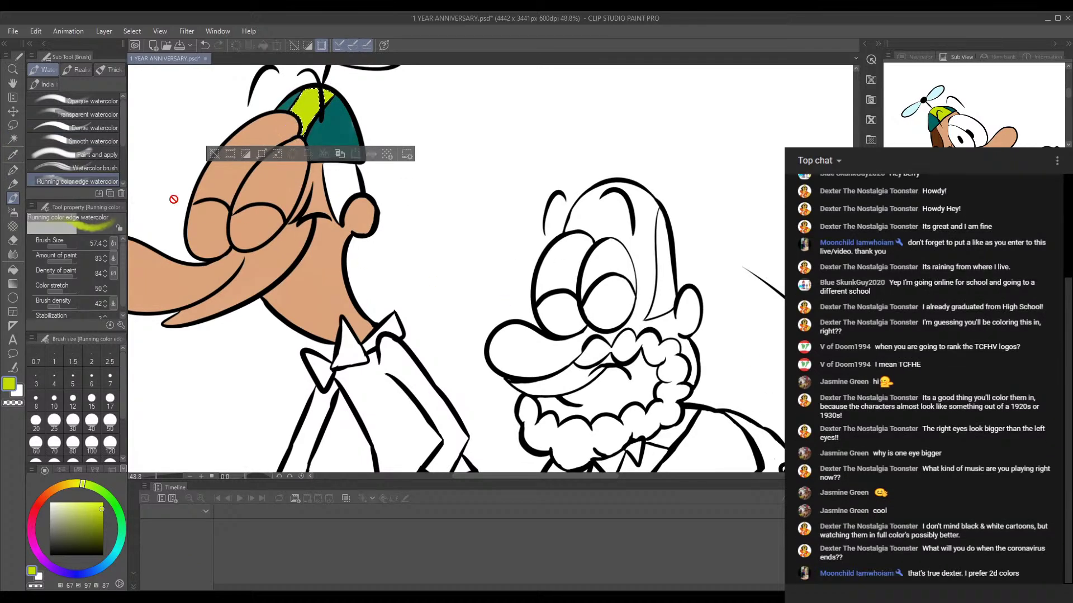
# Step: Select the cap's rear teal panel and sample its dark teal as the drawing colour
pyautogui.click(13, 139)
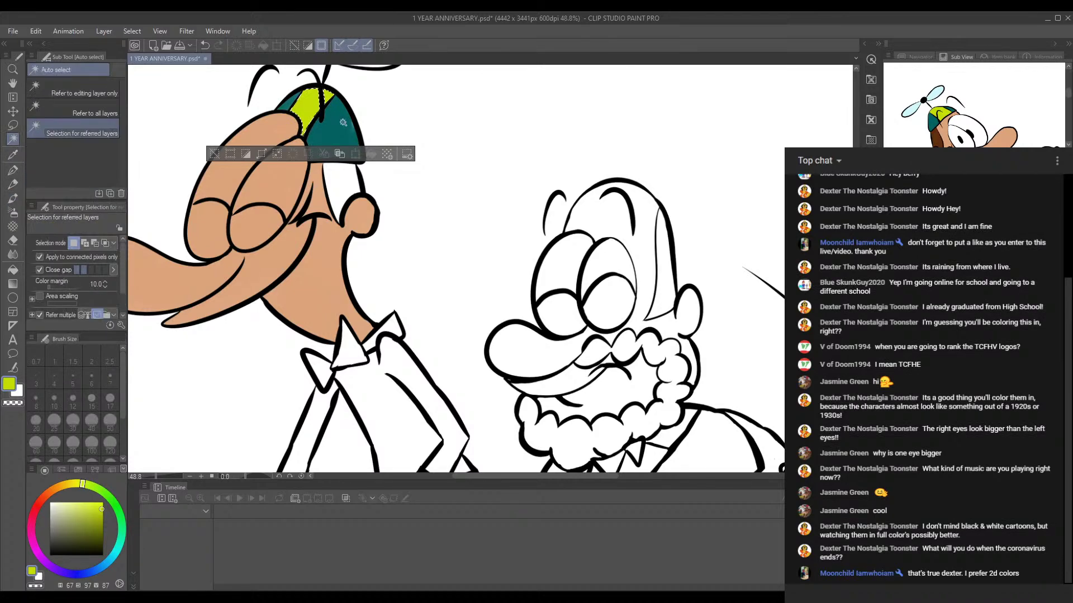
pyautogui.click(339, 123)
pyautogui.moveTo(459, 166); pyautogui.dragTo(467, 233)
pyautogui.click(13, 155)
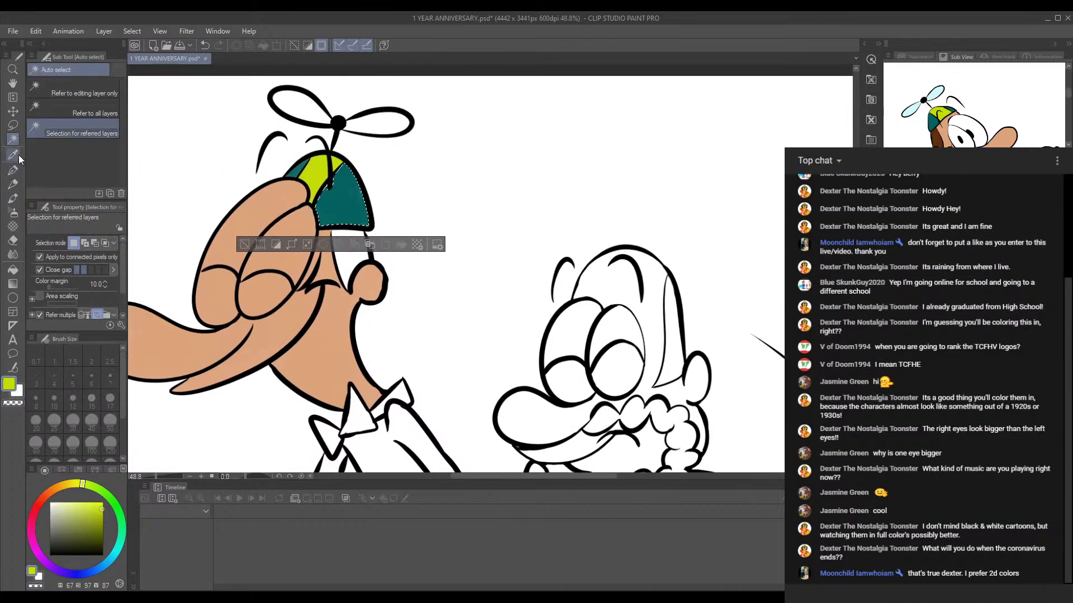
pyautogui.click(364, 204)
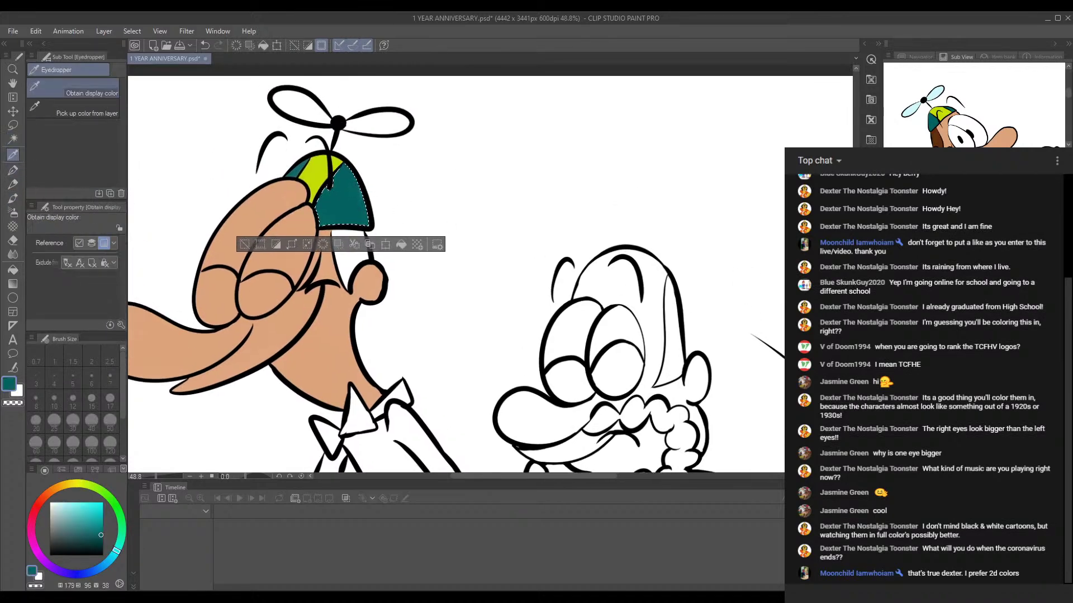
pyautogui.moveTo(367, 179); pyautogui.dragTo(362, 120)
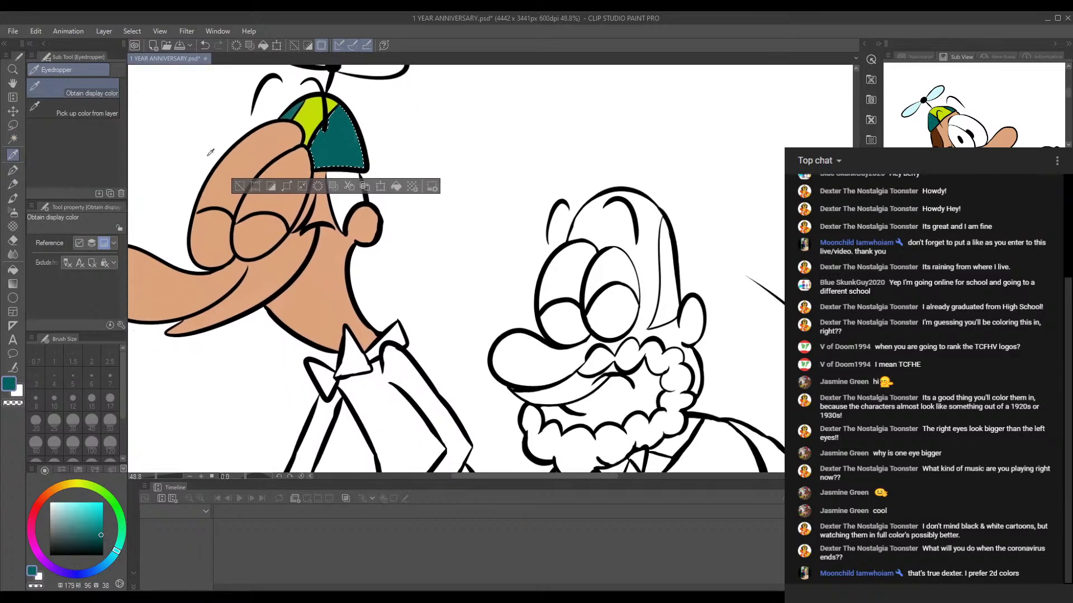
# Step: Auto-select the hair area between the cap and the ear of the tall character
pyautogui.click(14, 139)
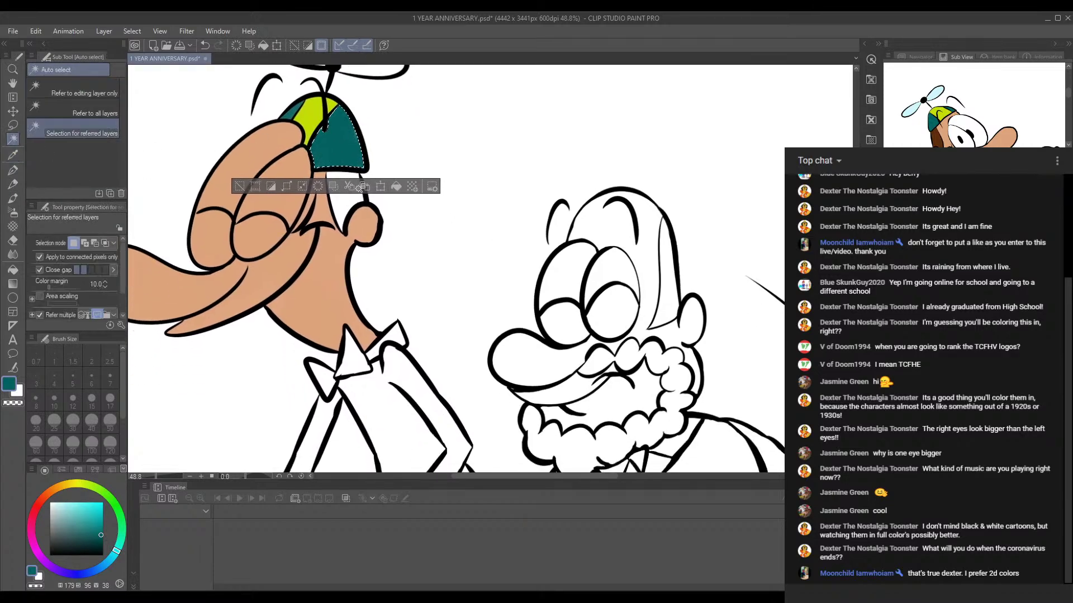
pyautogui.click(347, 186)
pyautogui.hotkey('ctrl', 'z')
pyautogui.click(352, 159)
pyautogui.click(343, 203)
# Step: Sample dark brown (24, 85, 36) from the reference hair and fill the selected hair with the Running color edge watercolor brush
pyautogui.click(936, 134)
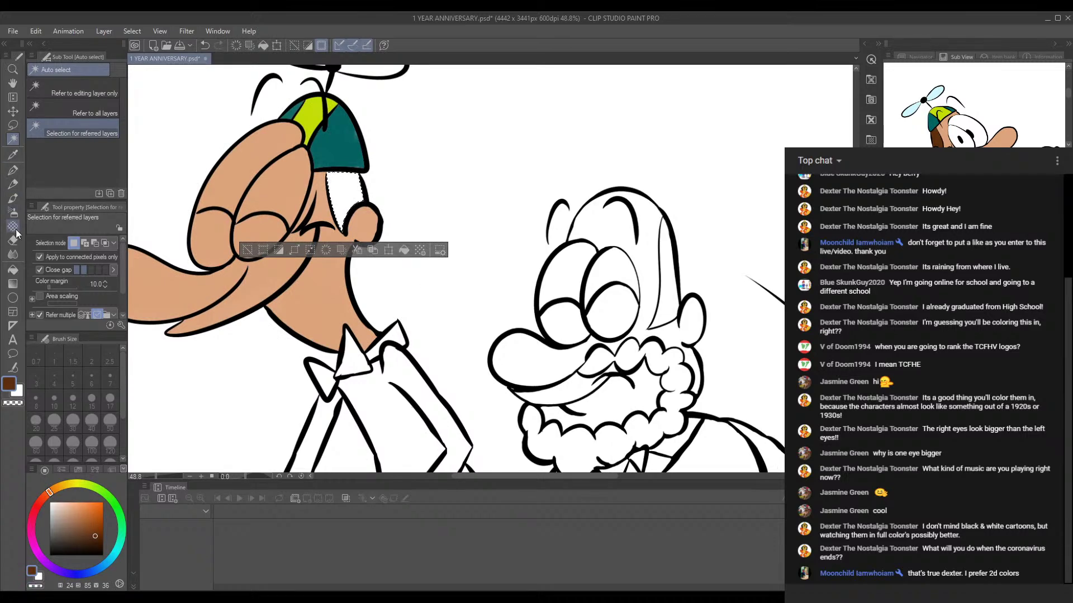
pyautogui.click(13, 199)
pyautogui.moveTo(339, 178)
pyautogui.mouseDown()
pyautogui.moveTo(339, 237)
pyautogui.moveTo(335, 211)
pyautogui.moveTo(349, 231)
pyautogui.moveTo(359, 210)
pyautogui.moveTo(341, 210)
pyautogui.moveTo(336, 181)
pyautogui.mouseUp()
# Step: Auto-select both propeller blades on top of the tall character's cap
pyautogui.moveTo(414, 126); pyautogui.dragTo(449, 258)
pyautogui.click(12, 139)
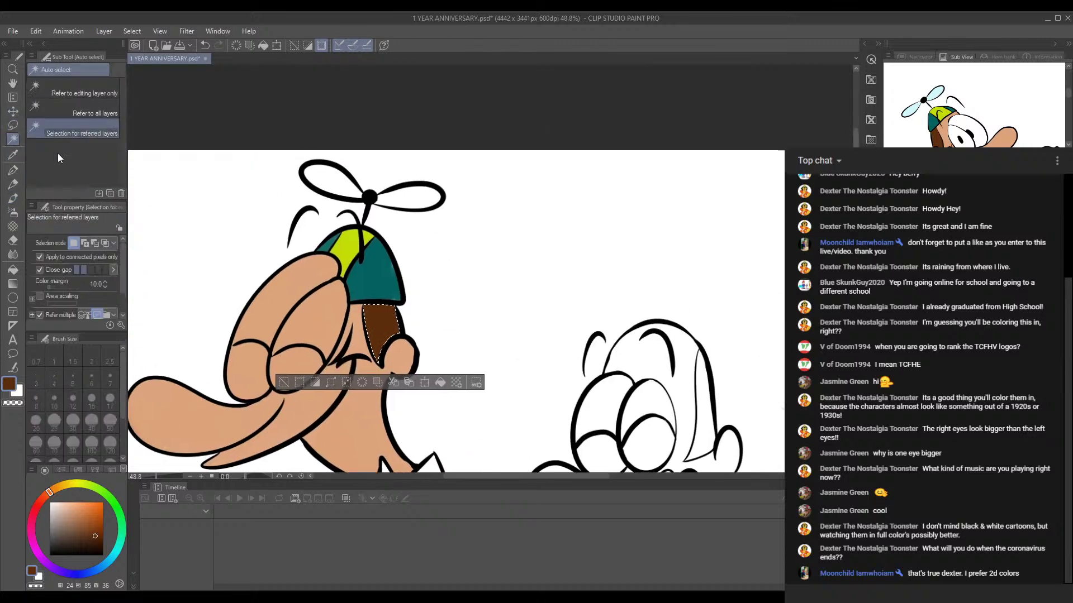
pyautogui.click(342, 185)
pyautogui.keyDown('shift'); pyautogui.click(425, 194); pyautogui.keyUp('shift')
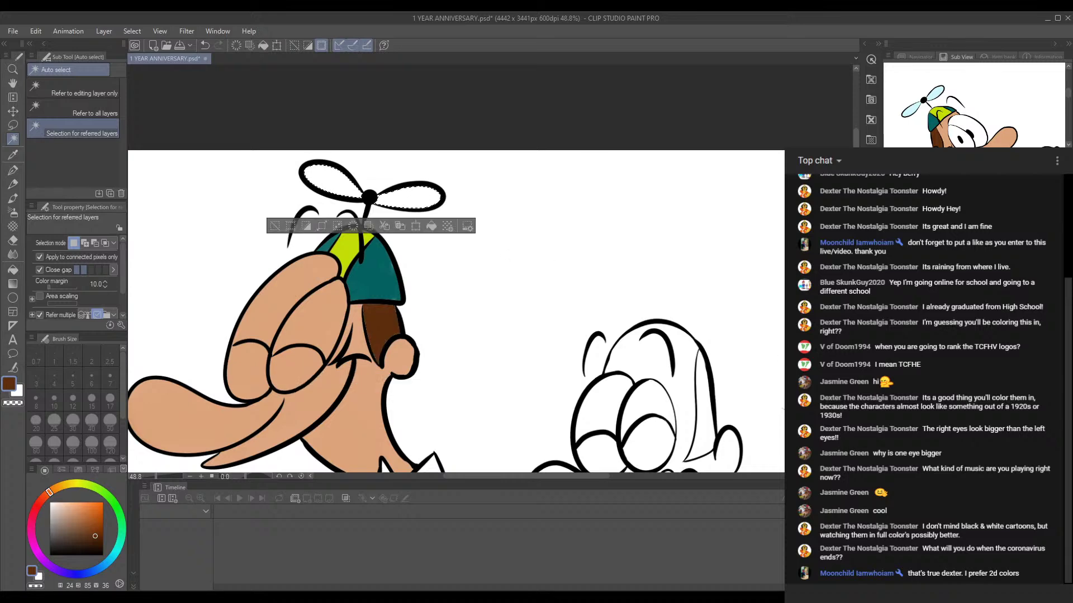
# Step: Sample light blue (189, 18, 100) from the reference propeller and paint both selected blades with the Running color edge watercolor brush
pyautogui.keyDown('alt'); pyautogui.click(910, 95); pyautogui.keyUp('alt')
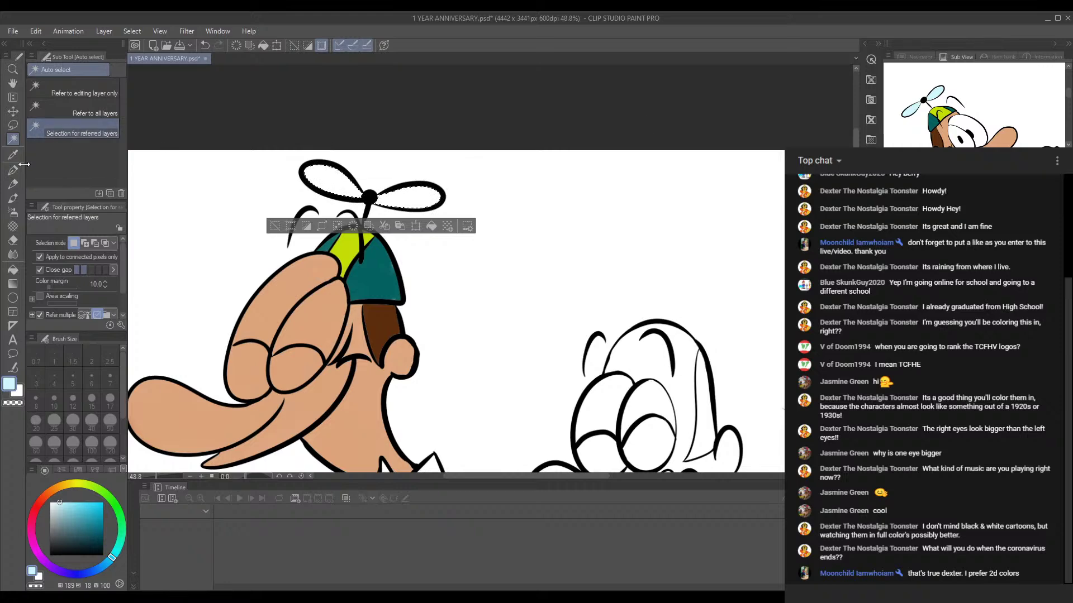
pyautogui.click(13, 271)
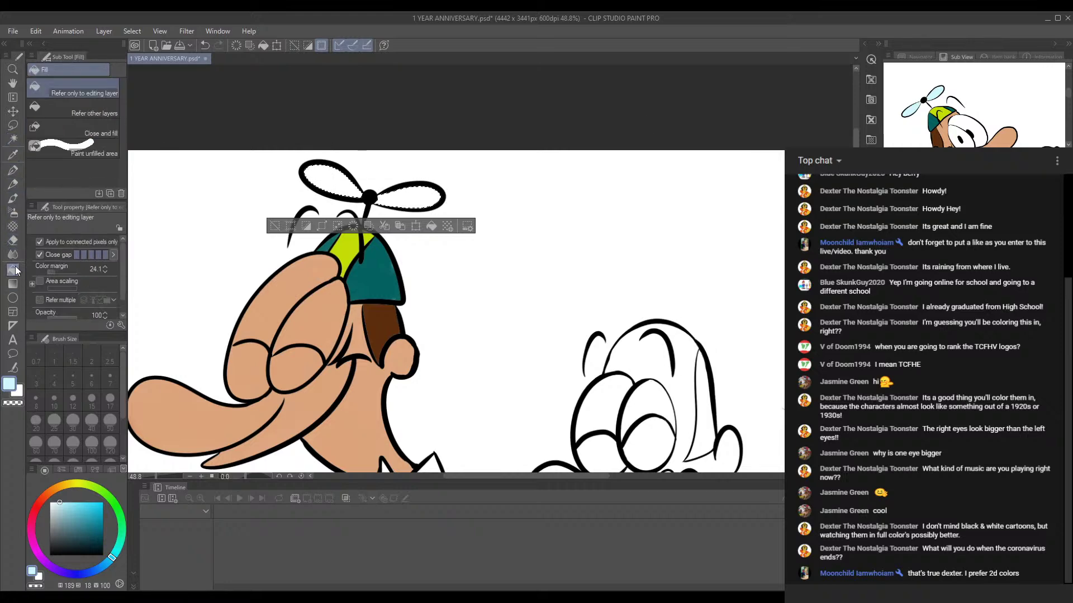
pyautogui.click(13, 198)
pyautogui.moveTo(357, 184)
pyautogui.mouseDown()
pyautogui.moveTo(314, 171)
pyautogui.moveTo(335, 180)
pyautogui.moveTo(316, 188)
pyautogui.mouseUp()
pyautogui.moveTo(413, 198); pyautogui.dragTo(433, 184)
pyautogui.moveTo(321, 178); pyautogui.dragTo(325, 166)
# Step: Auto-select both halves of the tall character's bow tie
pyautogui.moveTo(473, 360); pyautogui.dragTo(465, 199)
pyautogui.moveTo(438, 285); pyautogui.dragTo(426, 156)
pyautogui.click(13, 139)
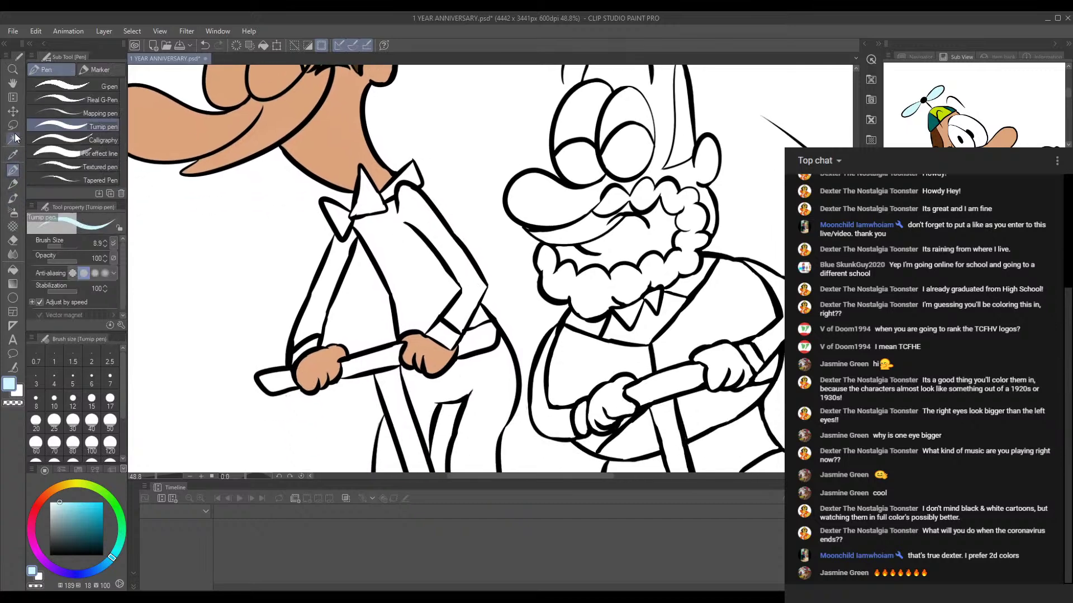
pyautogui.click(347, 210)
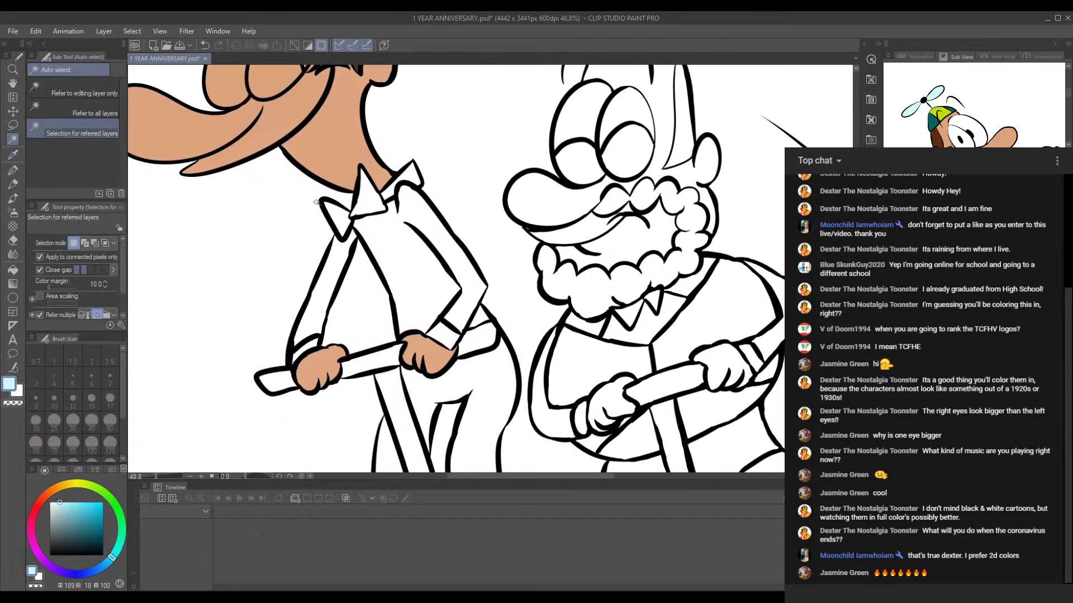
pyautogui.click(365, 200)
pyautogui.keyDown('shift'); pyautogui.click(353, 211); pyautogui.keyUp('shift')
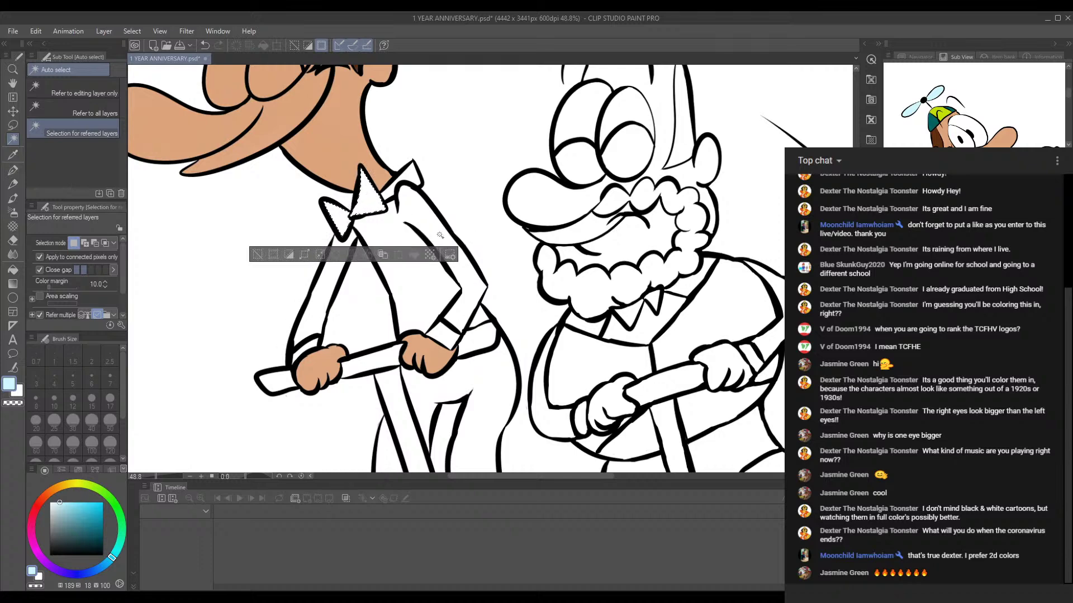
# Step: Sample red (358, 100, 93) from the reference bow tie and switch to the Running color edge watercolor brush
pyautogui.moveTo(1069, 95); pyautogui.dragTo(1069, 106)
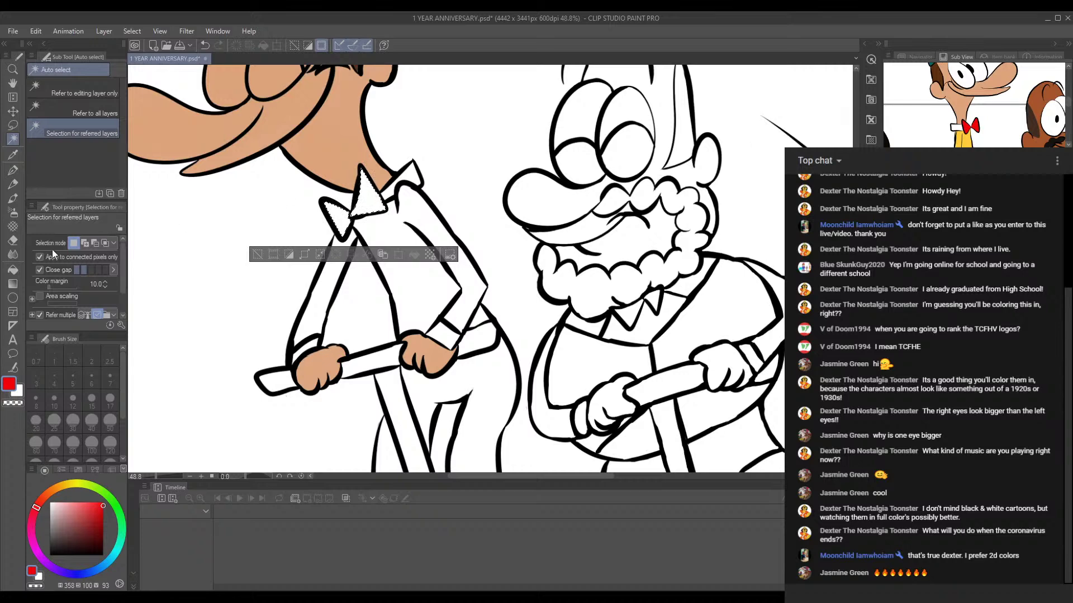
pyautogui.click(13, 255)
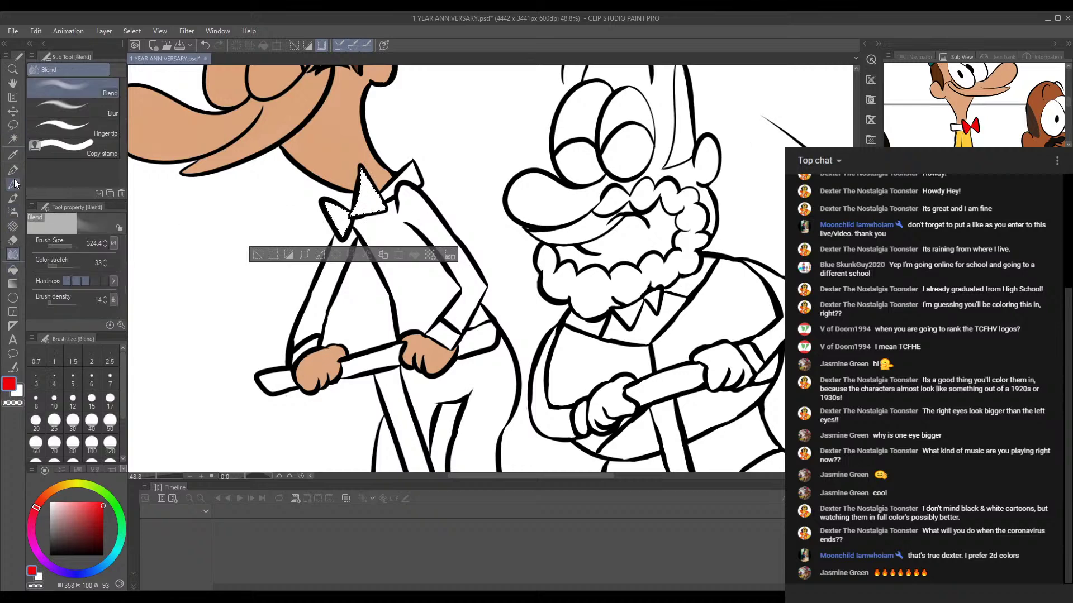
pyautogui.click(13, 198)
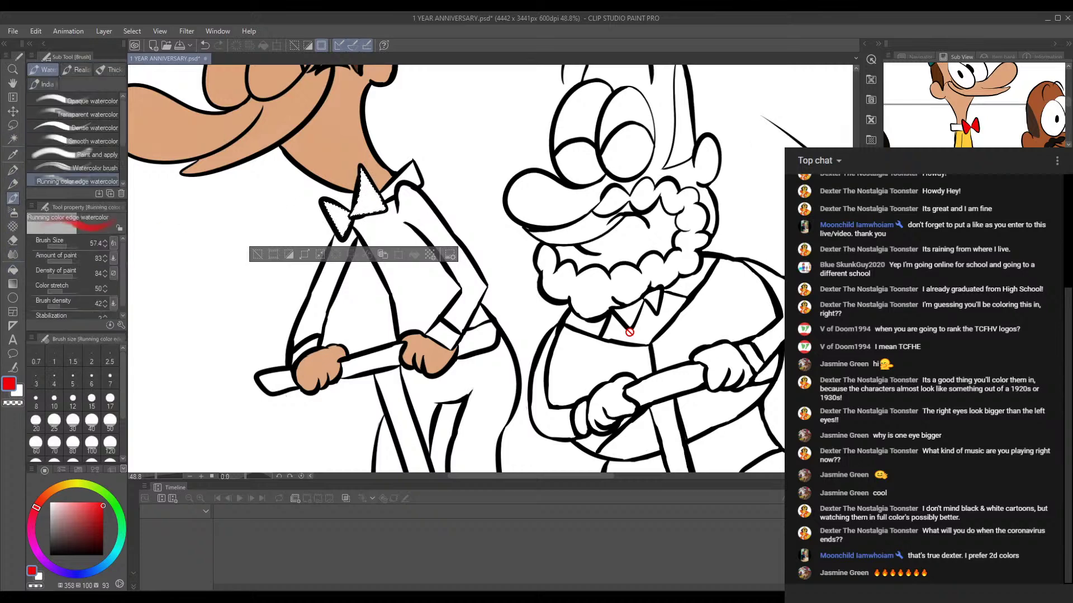
pyautogui.click(720, 597)
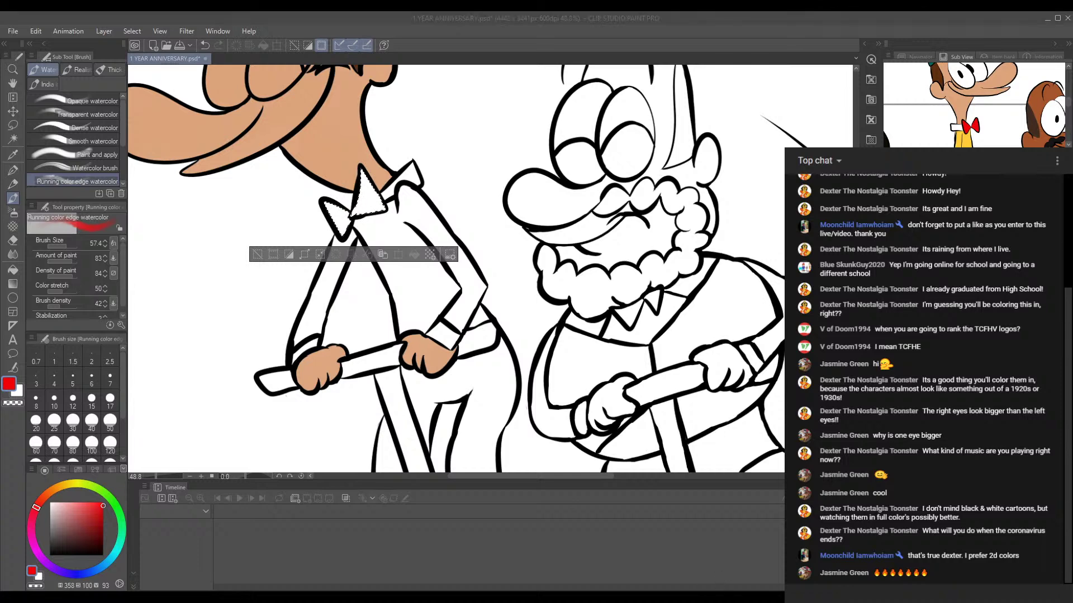
pyautogui.click(680, 542)
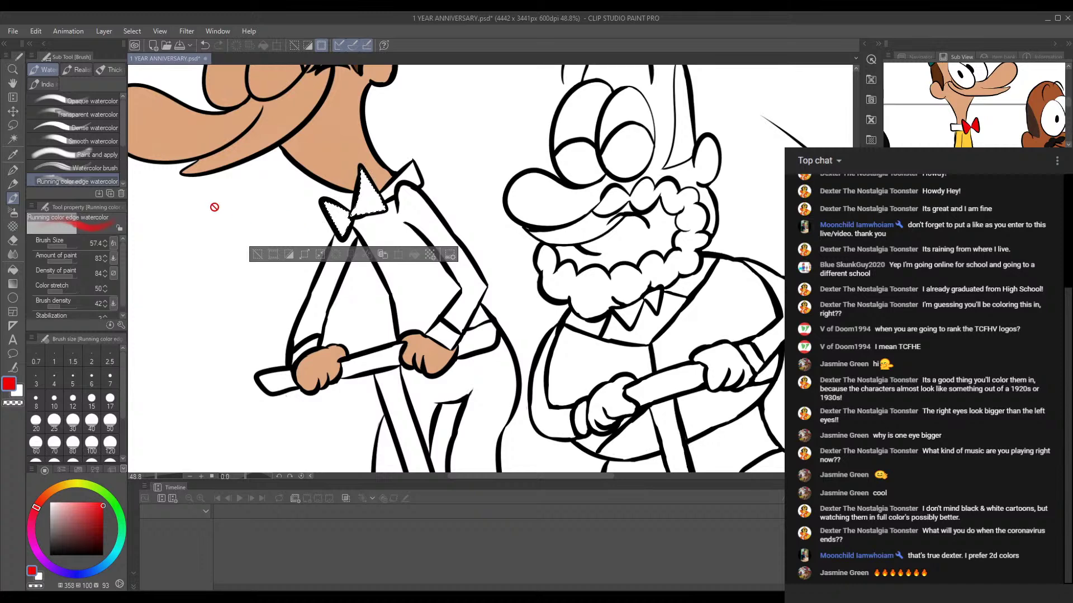
pyautogui.click(13, 184)
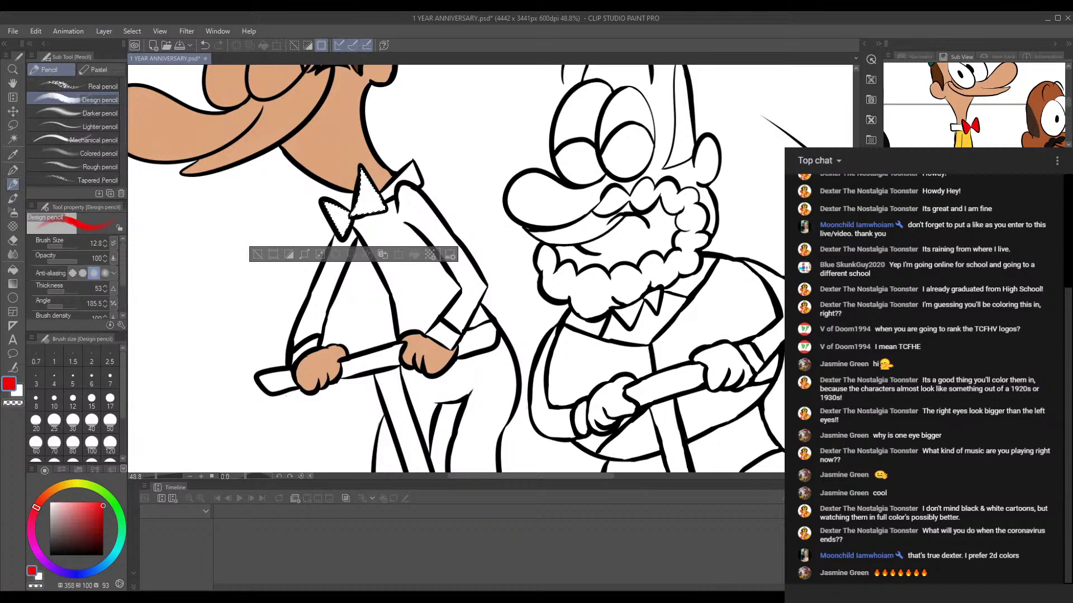
pyautogui.hotkey('alt', 'Tab')
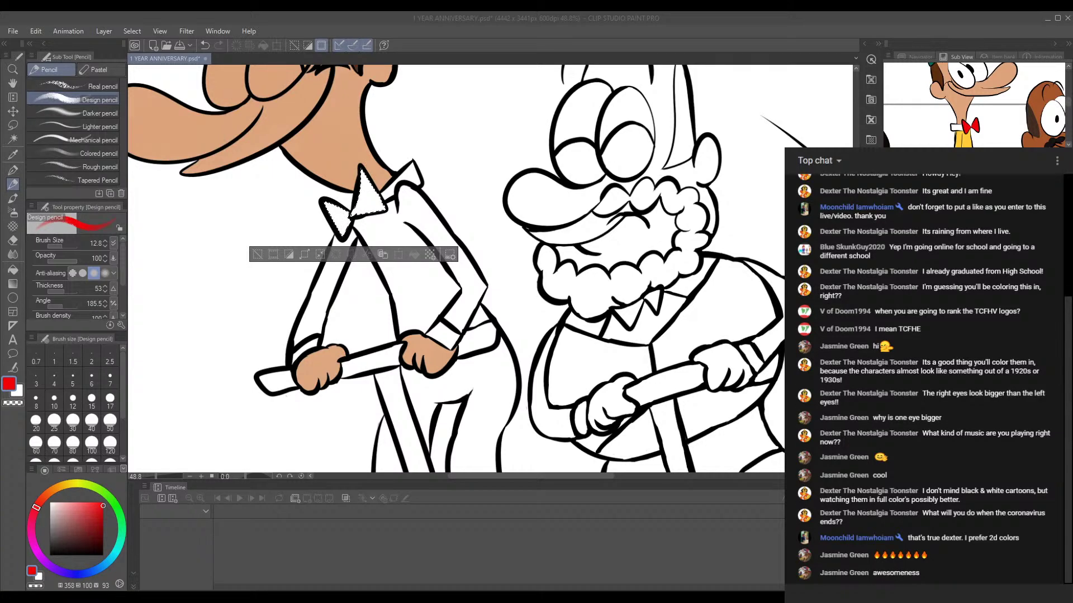
# Step: Paint both selected halves of the tall character's bow tie red with the Running color edge watercolor brush
pyautogui.click(679, 549)
pyautogui.click(13, 171)
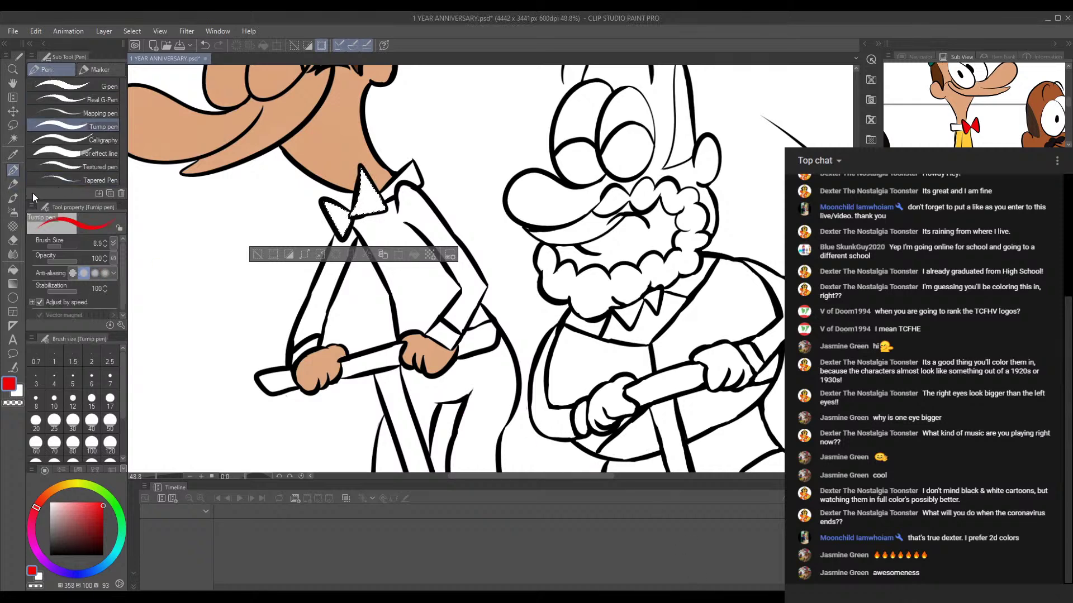
pyautogui.click(13, 199)
pyautogui.click(960, 403)
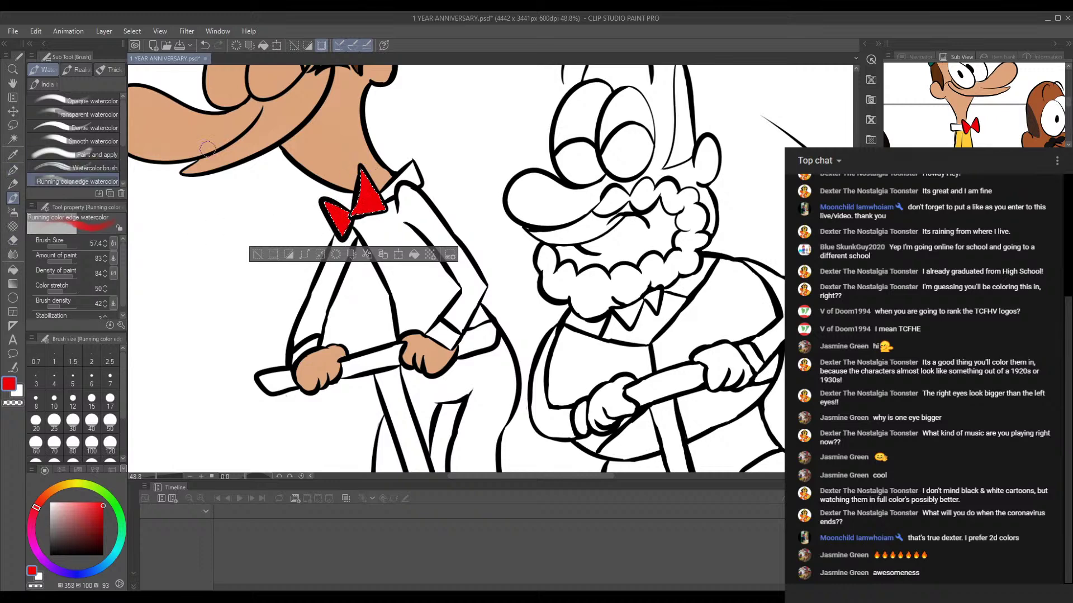
# Step: Auto-select the tall character's shirt: both sleeves, the torso and the cuffs
pyautogui.moveTo(443, 170); pyautogui.dragTo(459, 223)
pyautogui.click(12, 139)
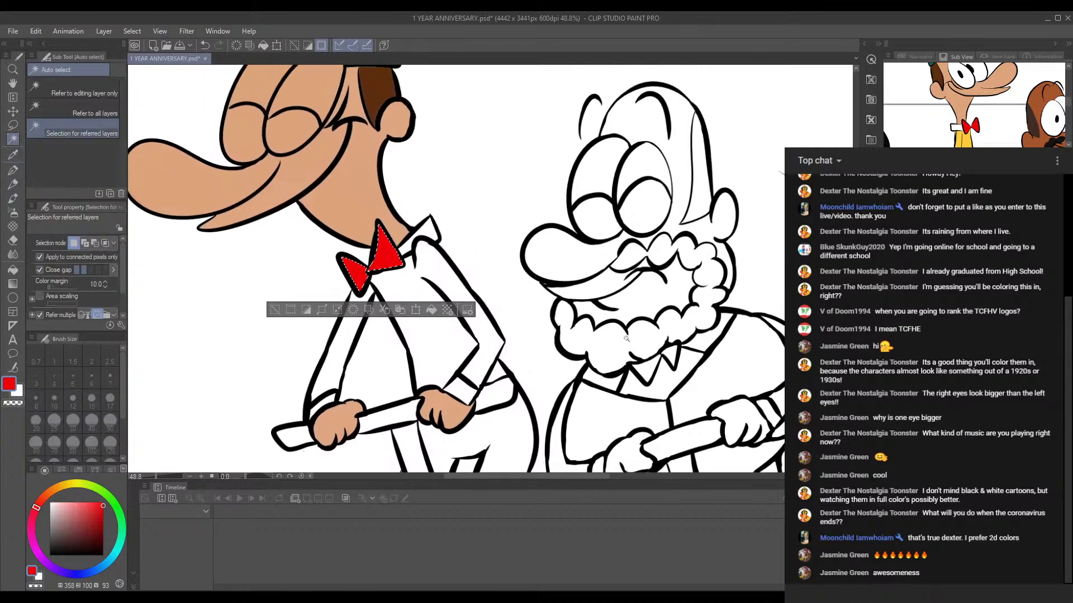
pyautogui.click(342, 364)
pyautogui.click(324, 399)
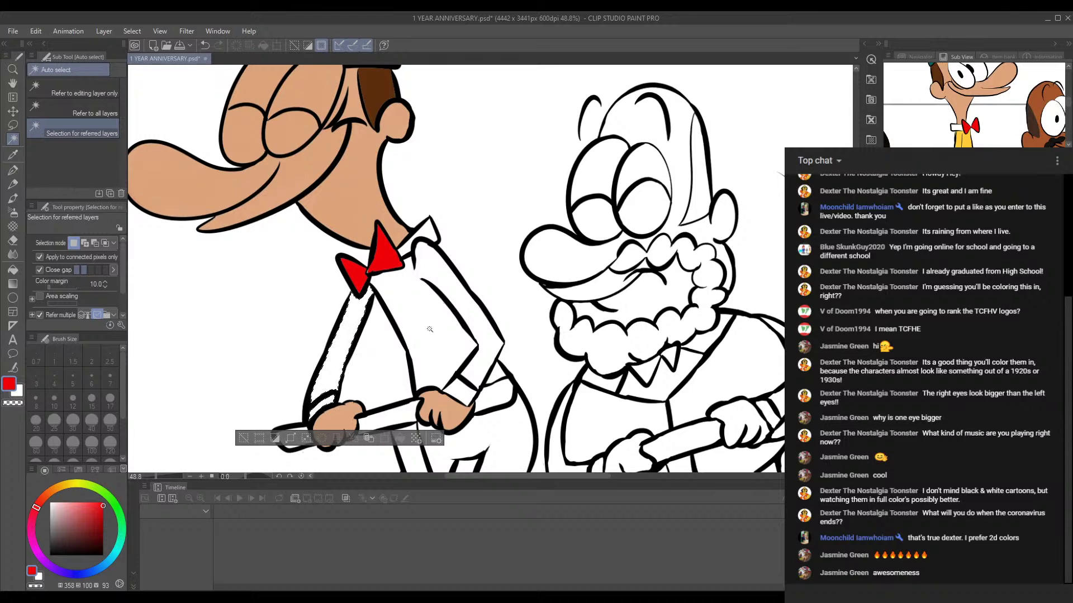
pyautogui.click(479, 339)
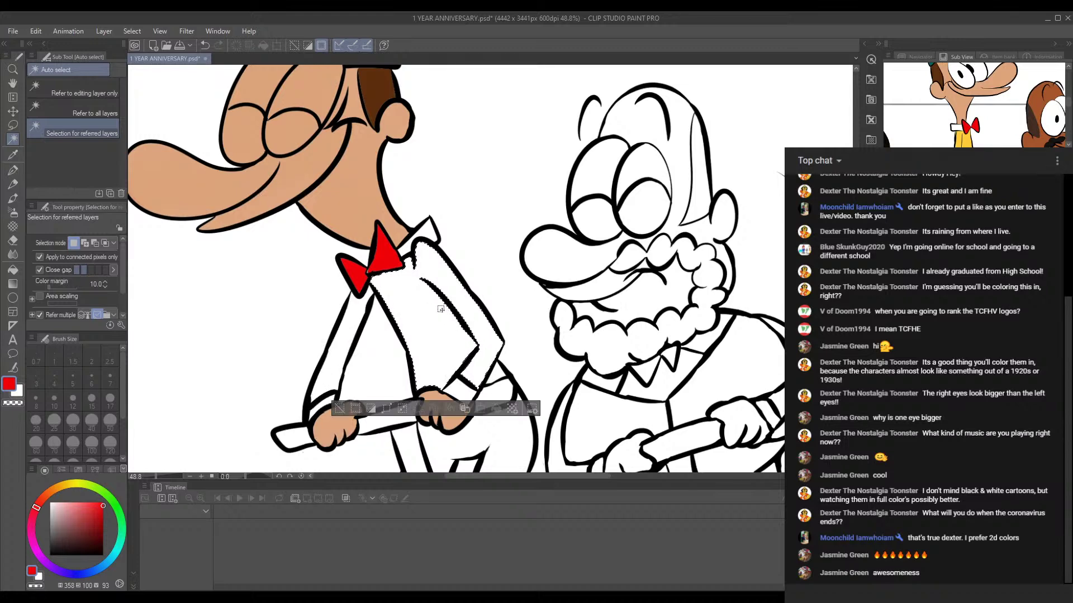
pyautogui.click(339, 346)
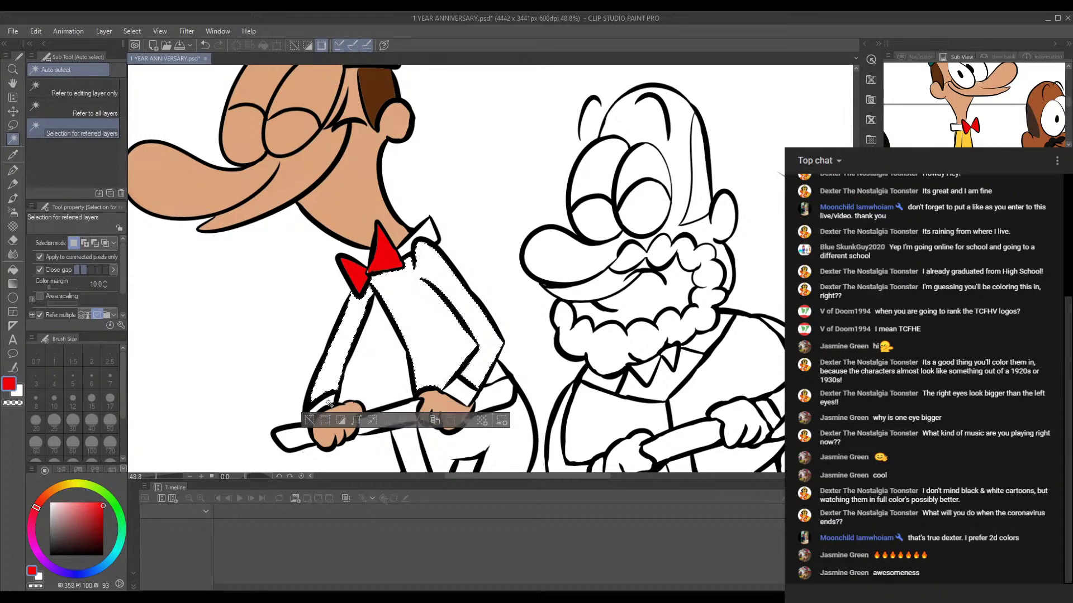
pyautogui.keyDown('shift'); pyautogui.click(463, 392); pyautogui.keyUp('shift')
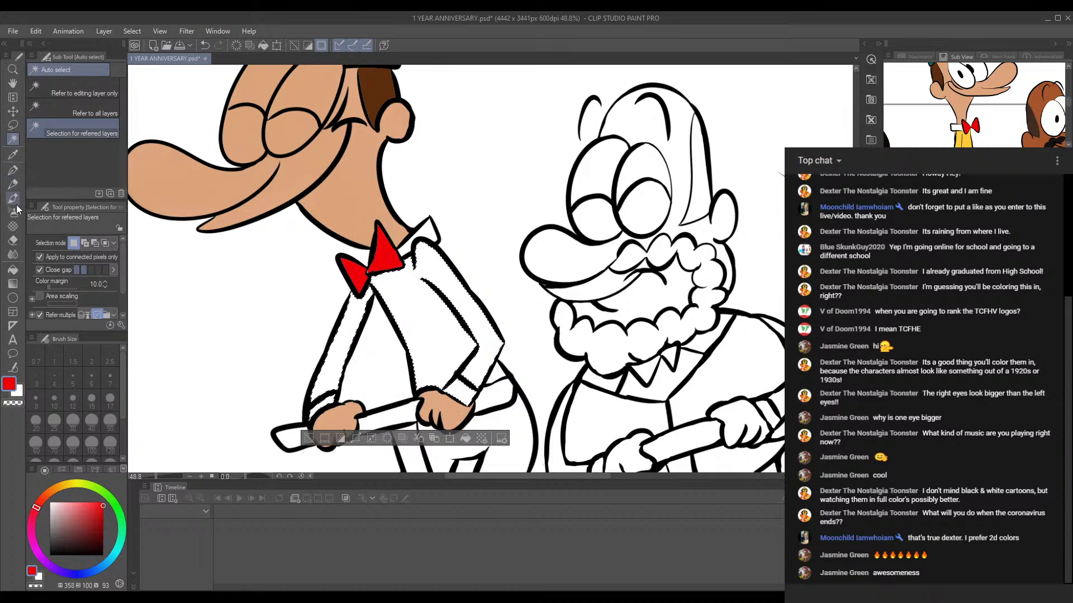
# Step: Paint the far sleeve bright yellow (57, 100, 93) with the Running color edge watercolor brush
pyautogui.click(74, 486)
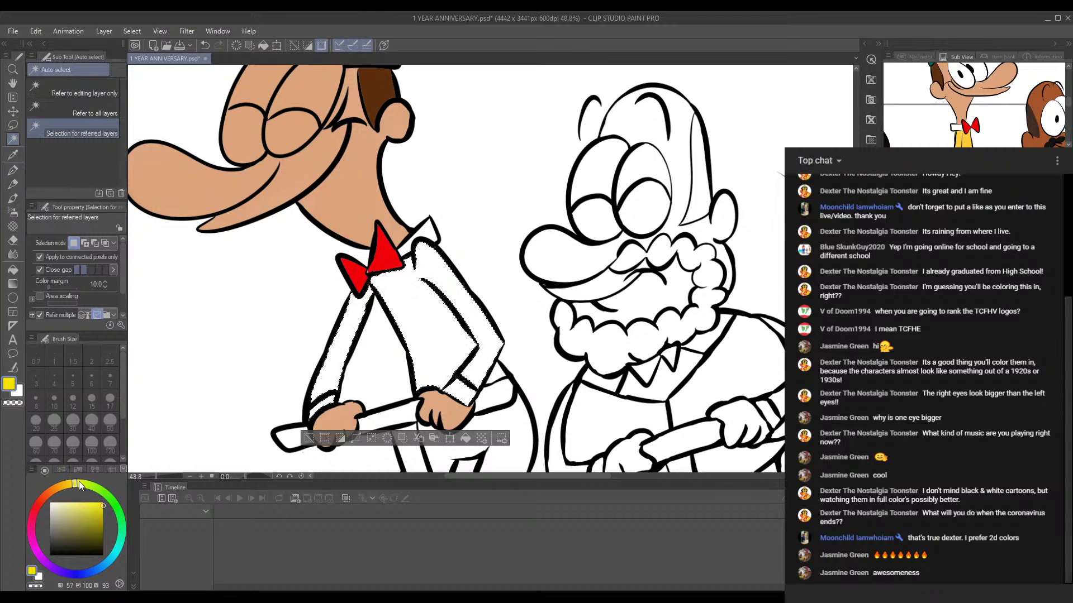
pyautogui.moveTo(408, 296); pyautogui.dragTo(386, 218)
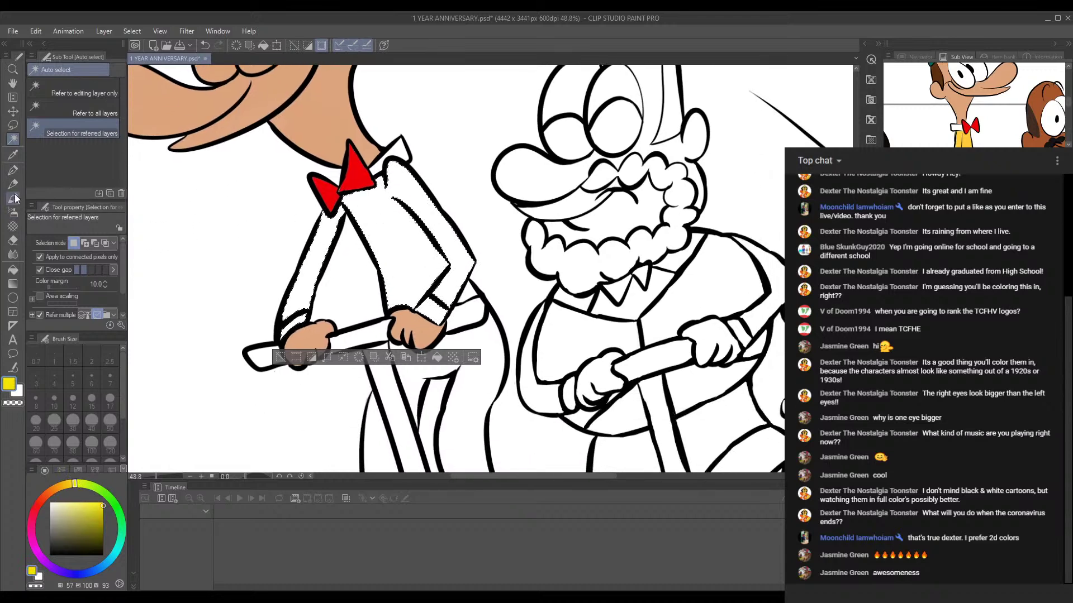
pyautogui.click(12, 170)
pyautogui.click(13, 198)
pyautogui.moveTo(327, 263); pyautogui.dragTo(282, 336)
pyautogui.moveTo(341, 201); pyautogui.dragTo(316, 250)
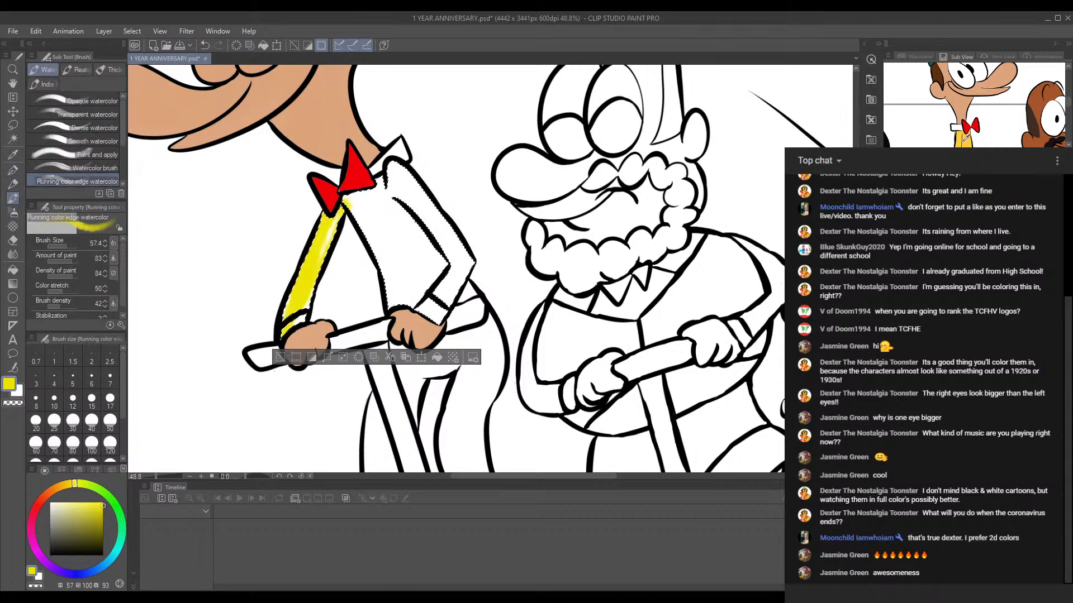
# Step: Sample golden yellow (44, 78, 100) from the reference shirt and paint the whole shirt, including the small area behind the elbow
pyautogui.click(965, 137)
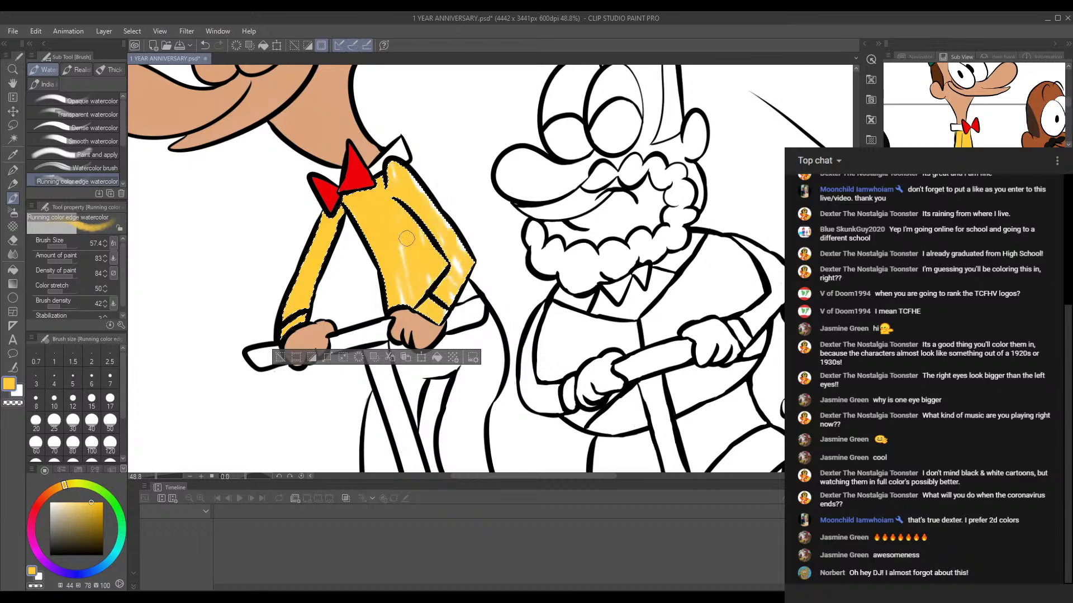
pyautogui.click(12, 139)
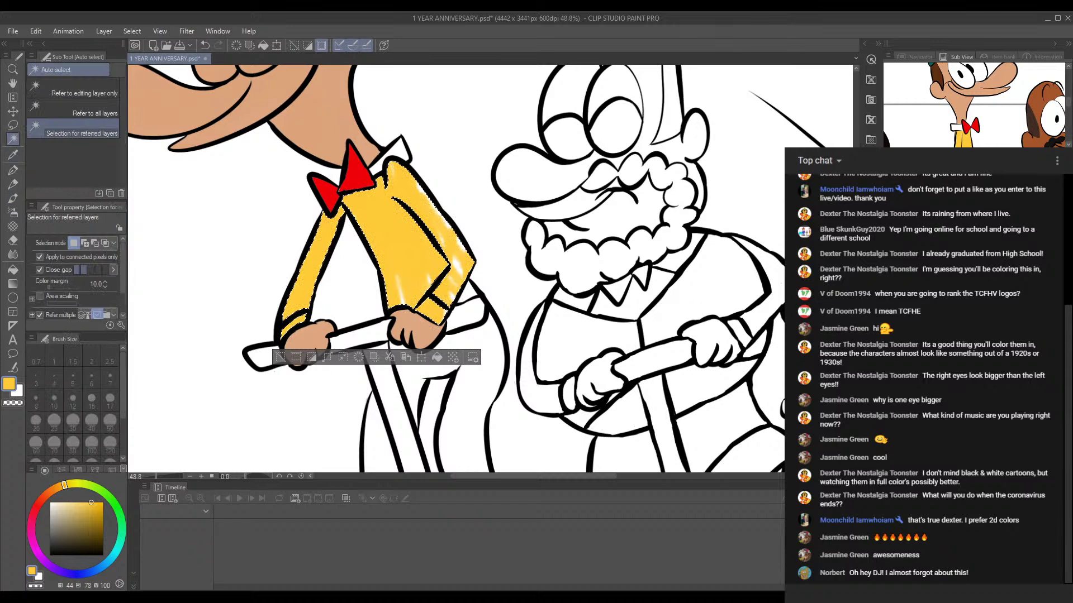
pyautogui.hotkey('ctrl', 'd')
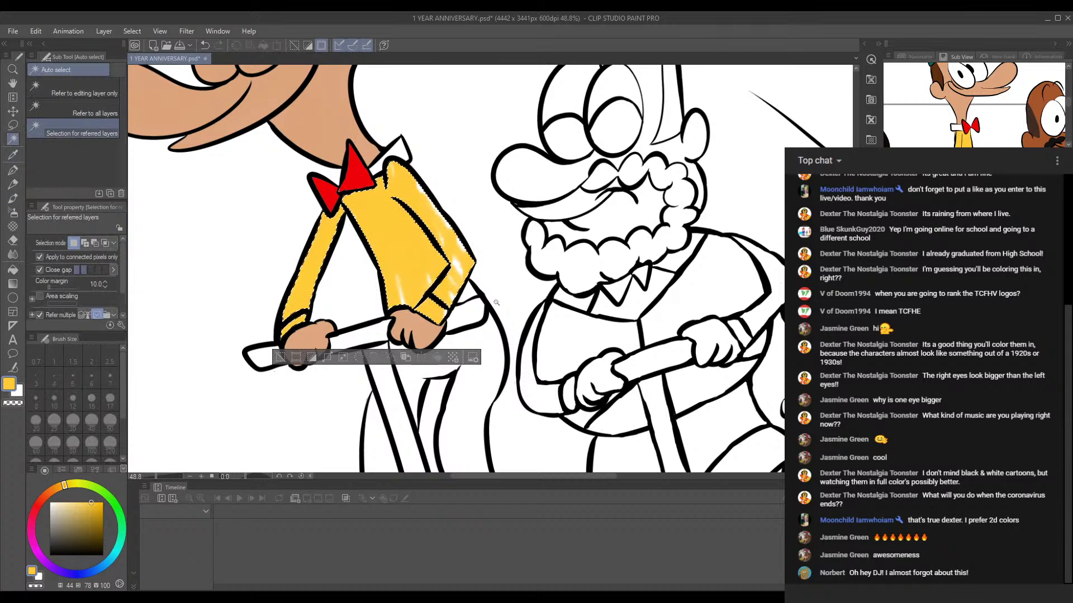
pyautogui.keyDown('shift'); pyautogui.click(468, 292); pyautogui.keyUp('shift')
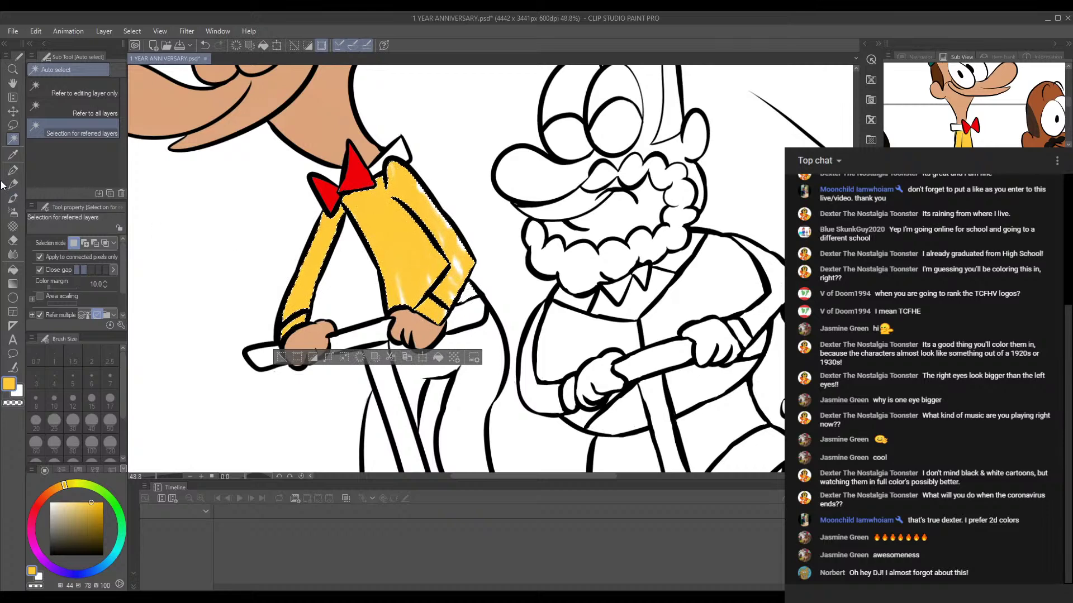
pyautogui.click(12, 198)
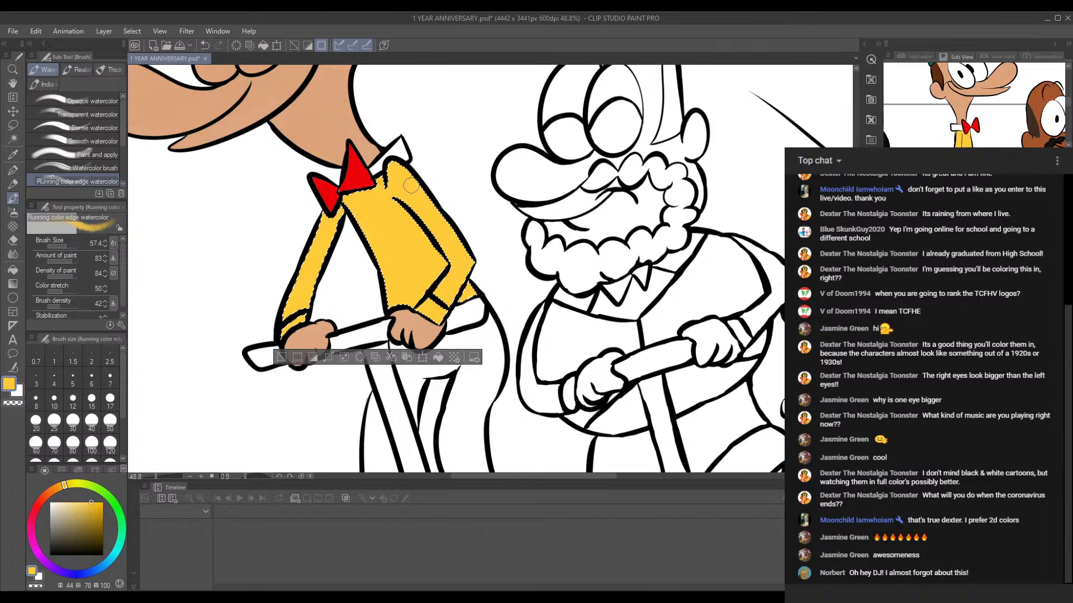
pyautogui.moveTo(337, 66); pyautogui.dragTo(382, 166)
pyautogui.moveTo(466, 359); pyautogui.dragTo(411, 183)
pyautogui.moveTo(694, 135); pyautogui.dragTo(690, 236)
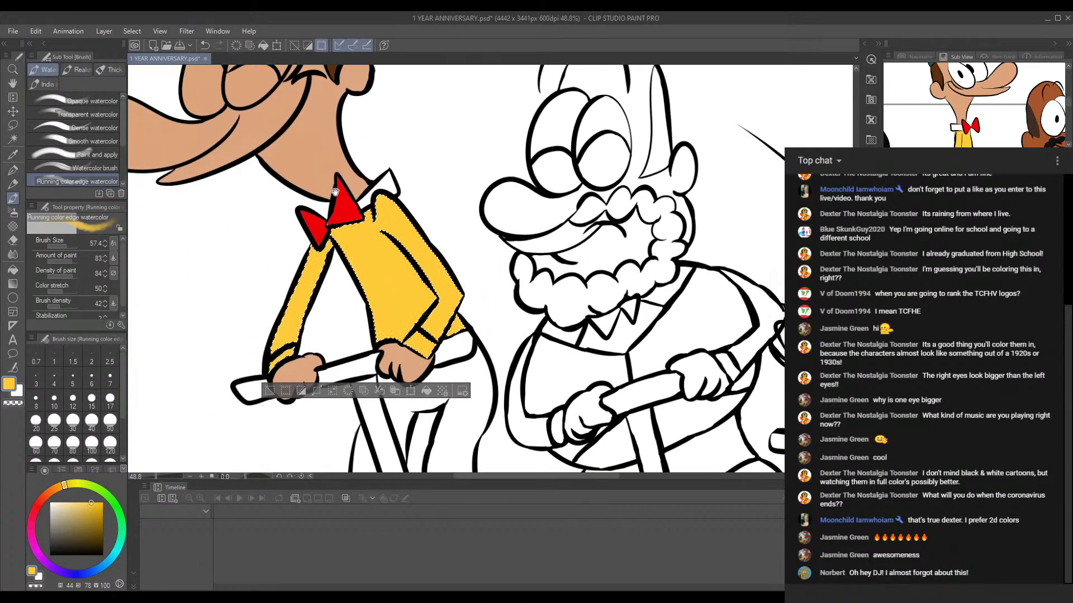
pyautogui.moveTo(442, 304); pyautogui.dragTo(416, 229)
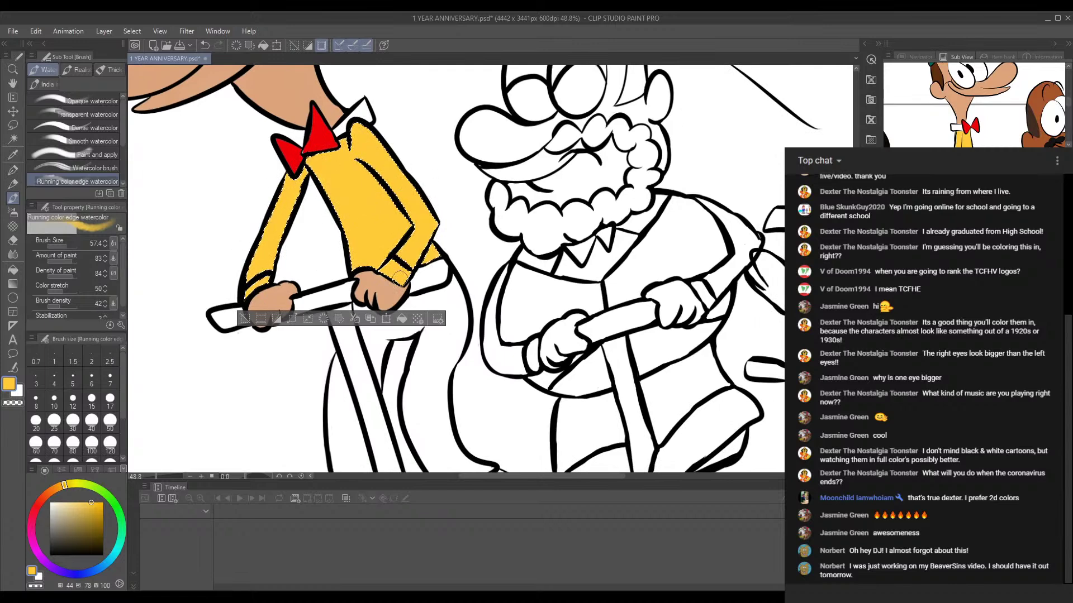
pyautogui.moveTo(419, 226); pyautogui.dragTo(457, 327)
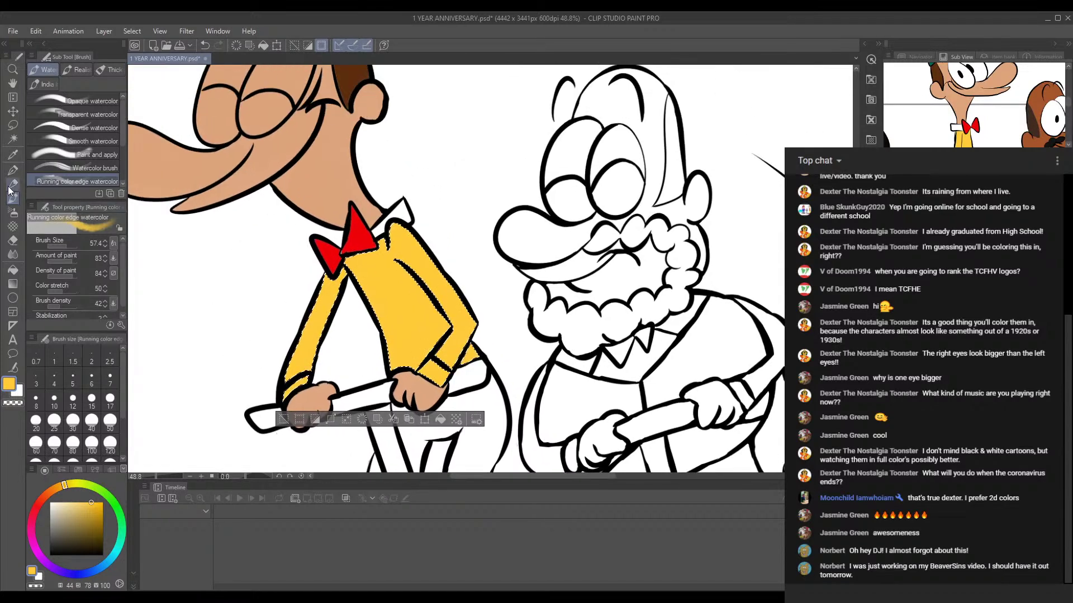
# Step: Sample blue (215, 100, 57) from the tall character's trousers in the reference picture
pyautogui.click(13, 170)
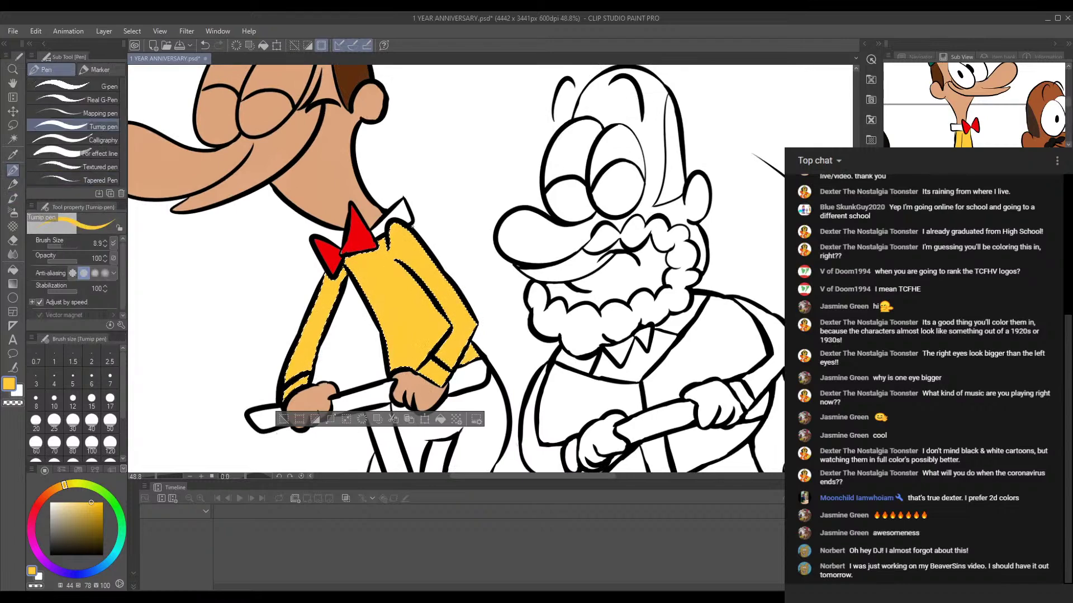
pyautogui.moveTo(416, 353); pyautogui.dragTo(486, 459)
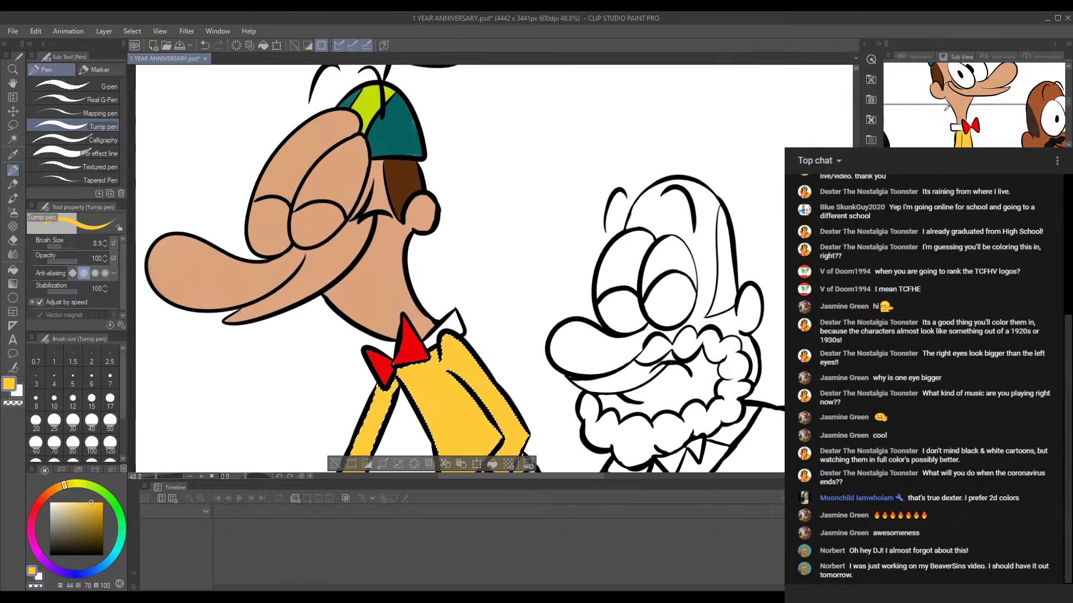
pyautogui.moveTo(1069, 102); pyautogui.dragTo(1069, 122)
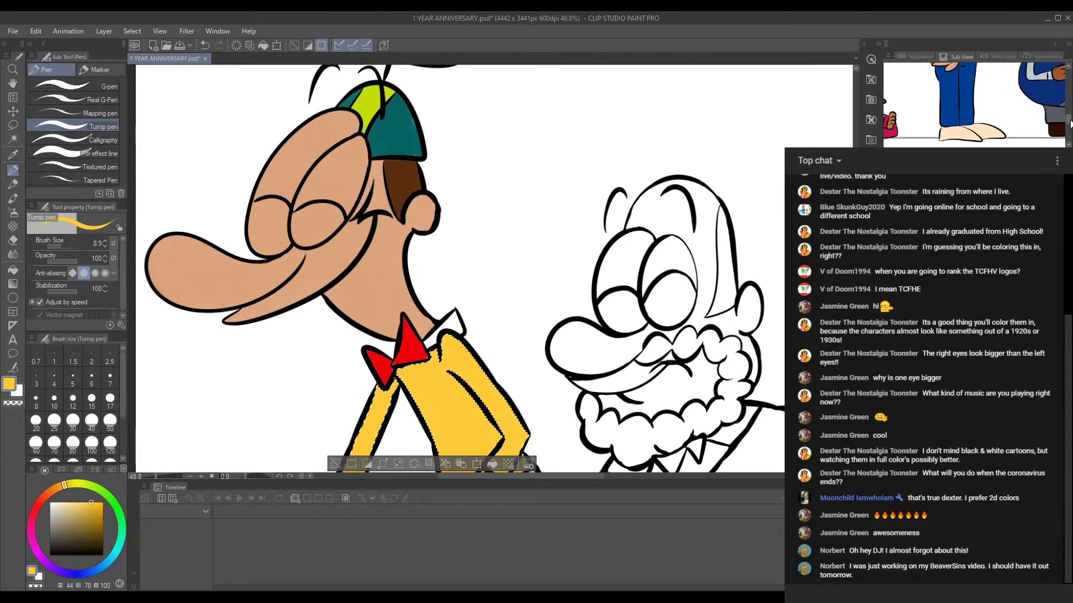
pyautogui.click(955, 109)
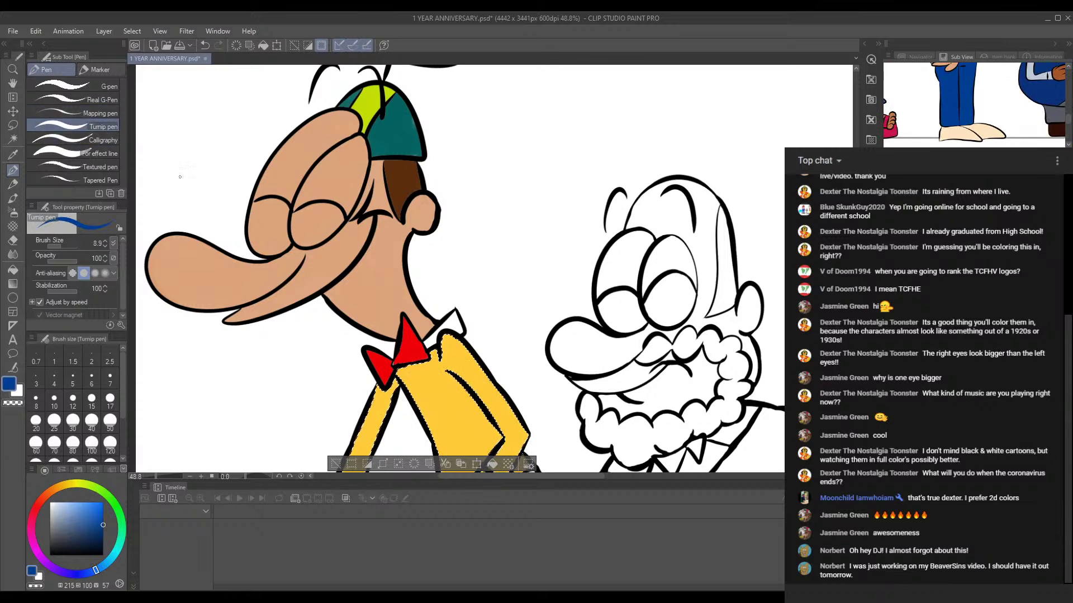
# Step: Hide the white paper background behind the drawing and return to the colouring layer with Auto select
pyautogui.click(13, 139)
pyautogui.click(961, 357)
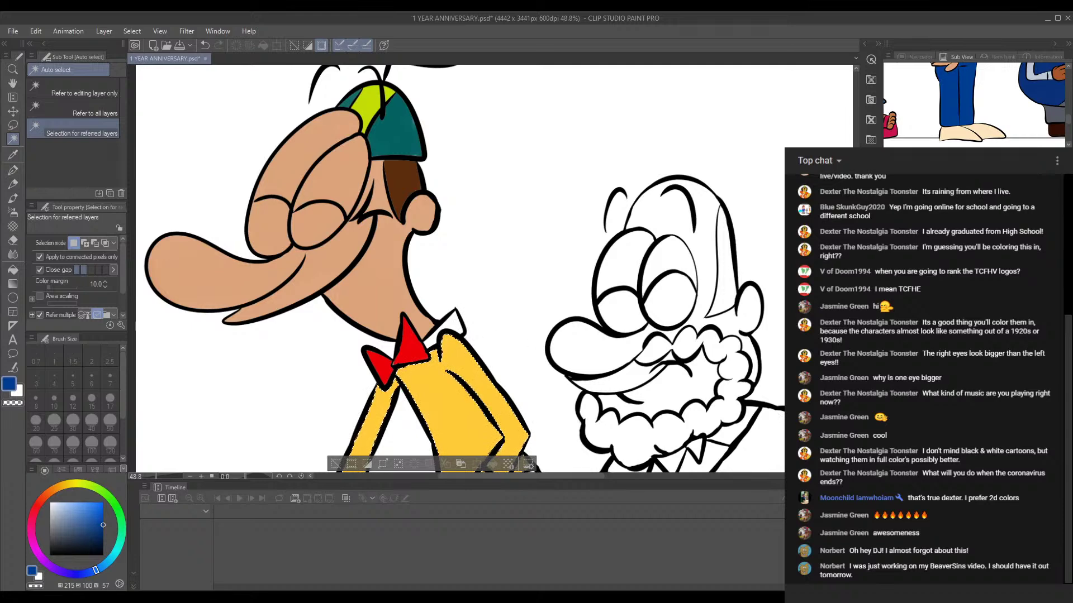
pyautogui.click(889, 424)
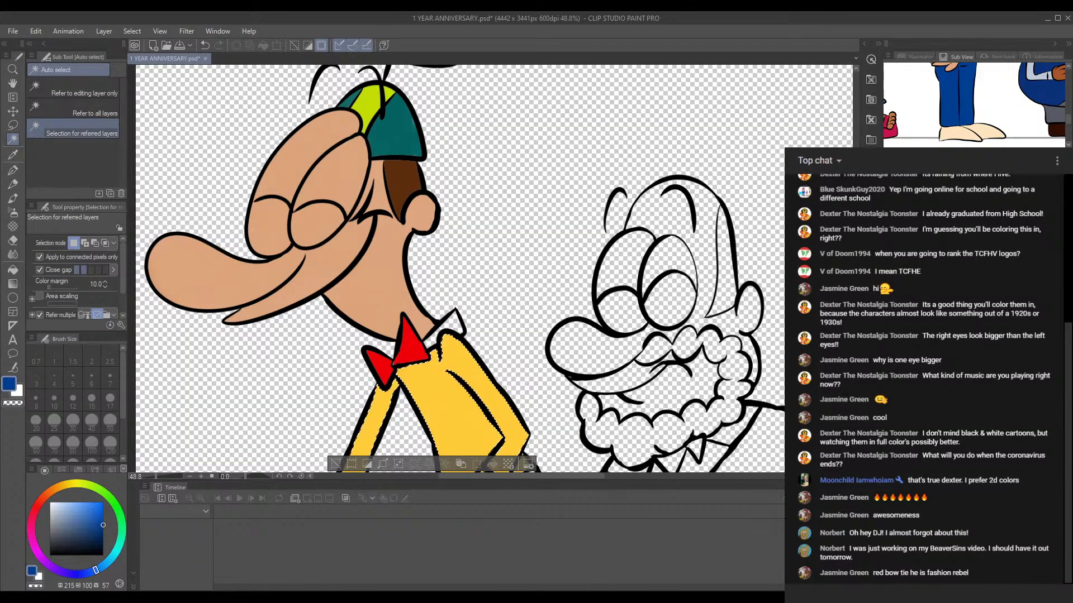
pyautogui.click(955, 402)
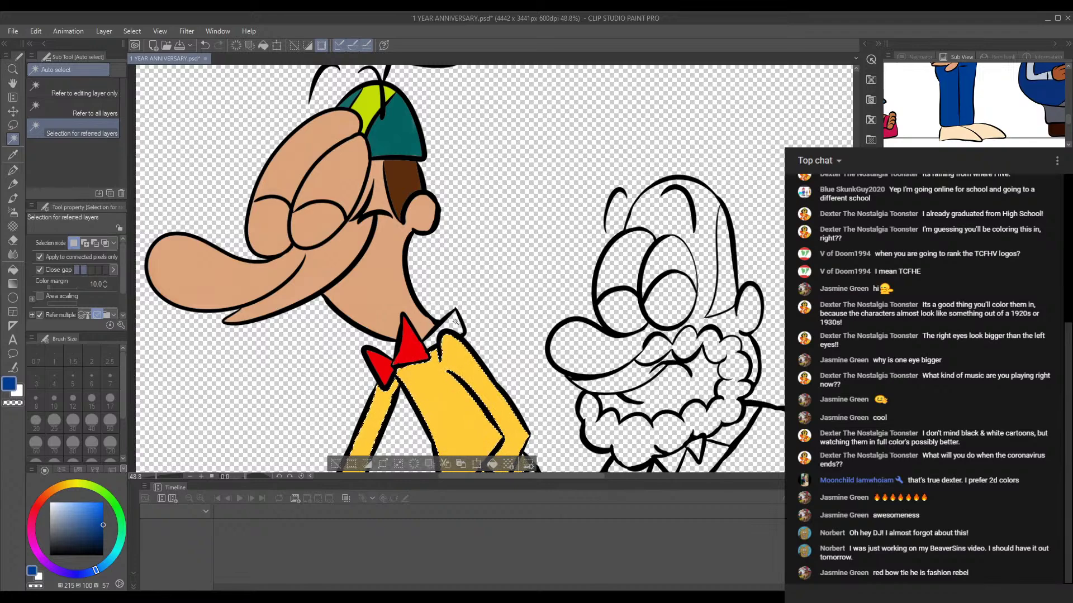
pyautogui.hotkey('ctrl', 'z')
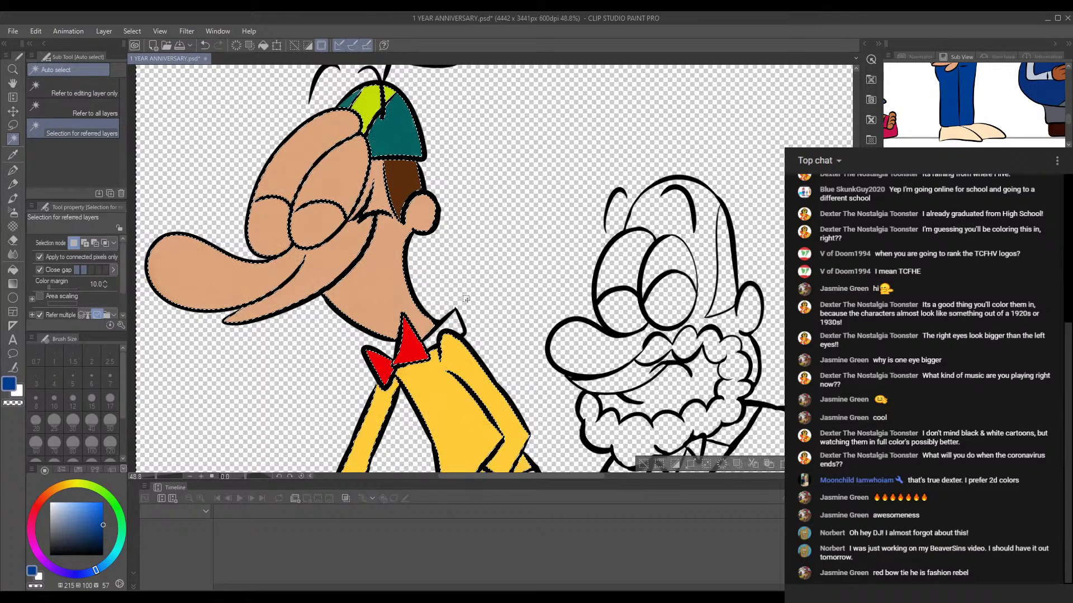
pyautogui.click(955, 402)
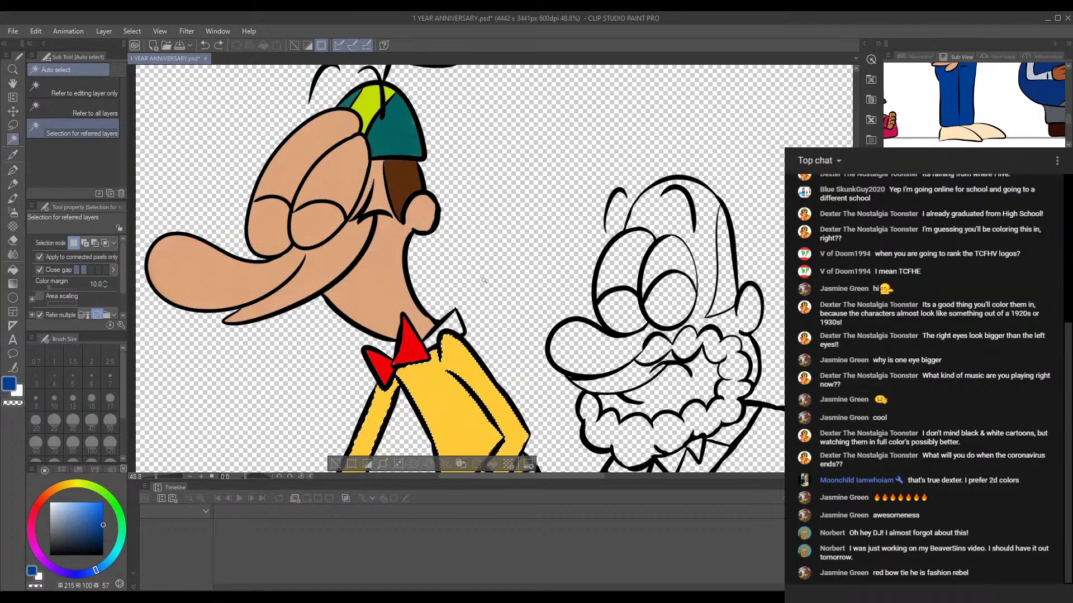
# Step: Auto-select the tall character's shirt collar and paint it white (48, 0, 100) with the Running color edge watercolor brush
pyautogui.click(455, 319)
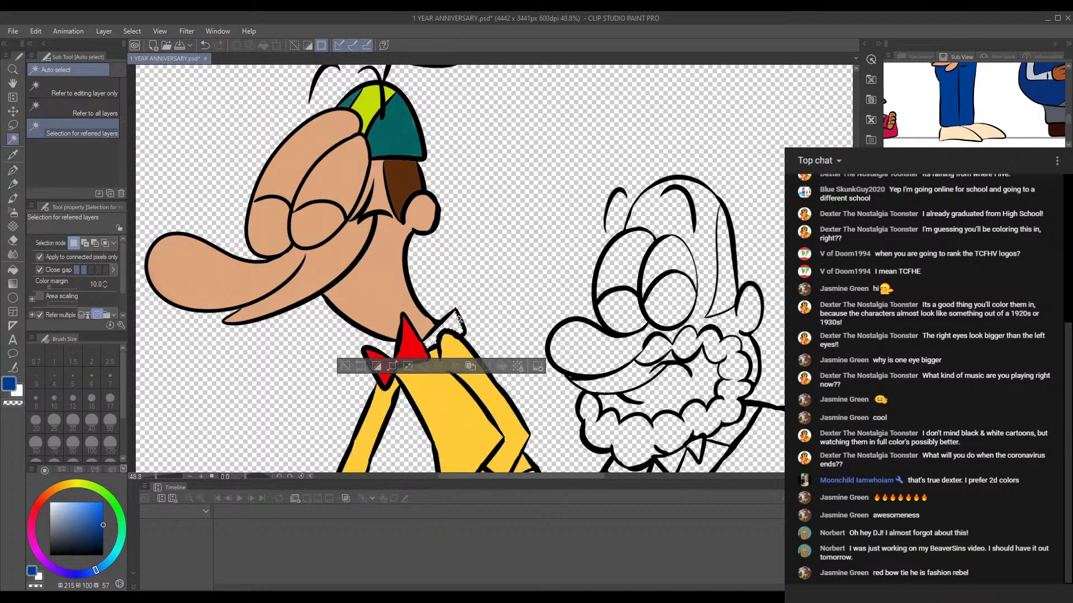
pyautogui.click(17, 392)
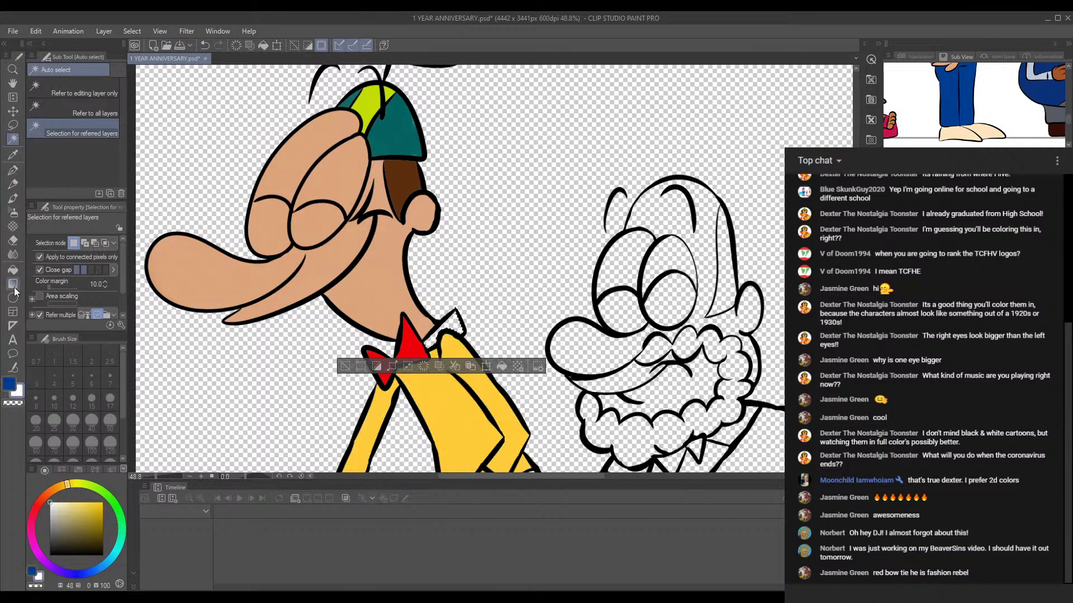
pyautogui.click(12, 199)
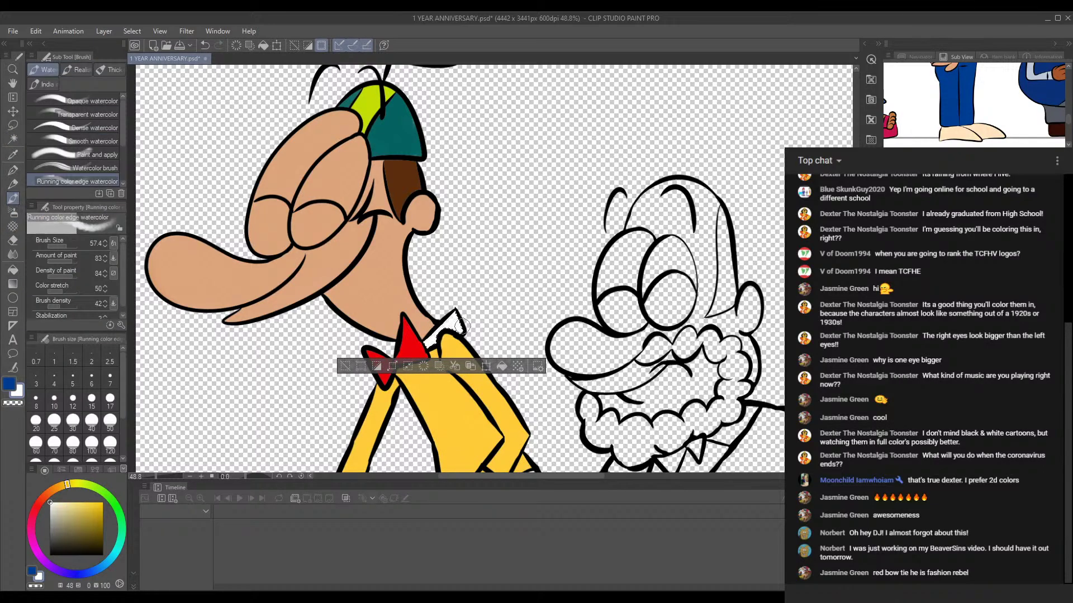
# Step: Clear the collar selection and auto-select the hip and front-leg area of the tall character's trousers
pyautogui.moveTo(533, 298); pyautogui.dragTo(502, 236)
pyautogui.scroll(-4, 502, 237)
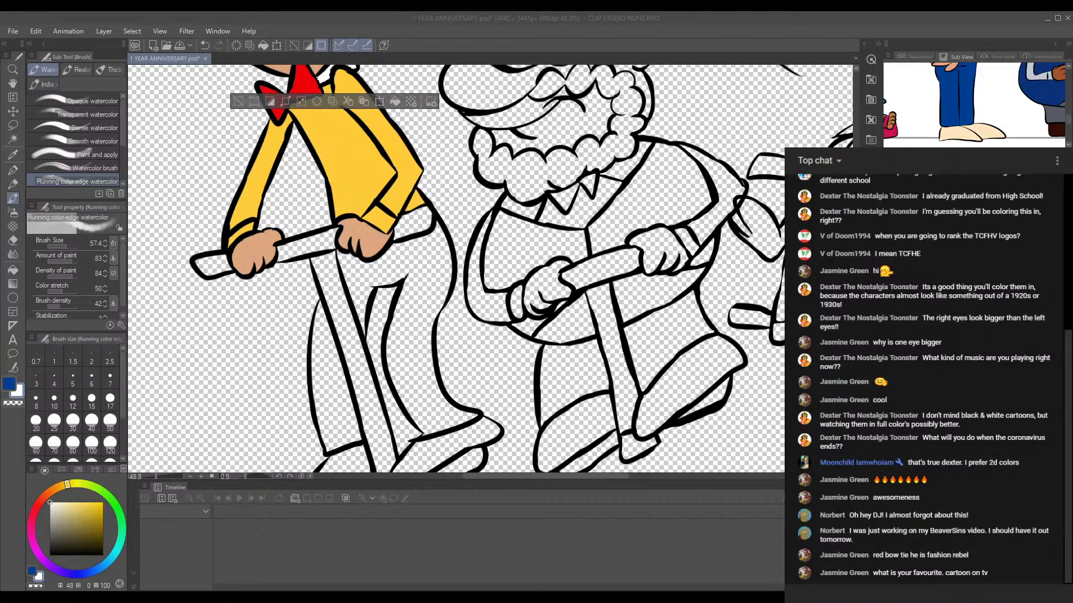
pyautogui.click(681, 557)
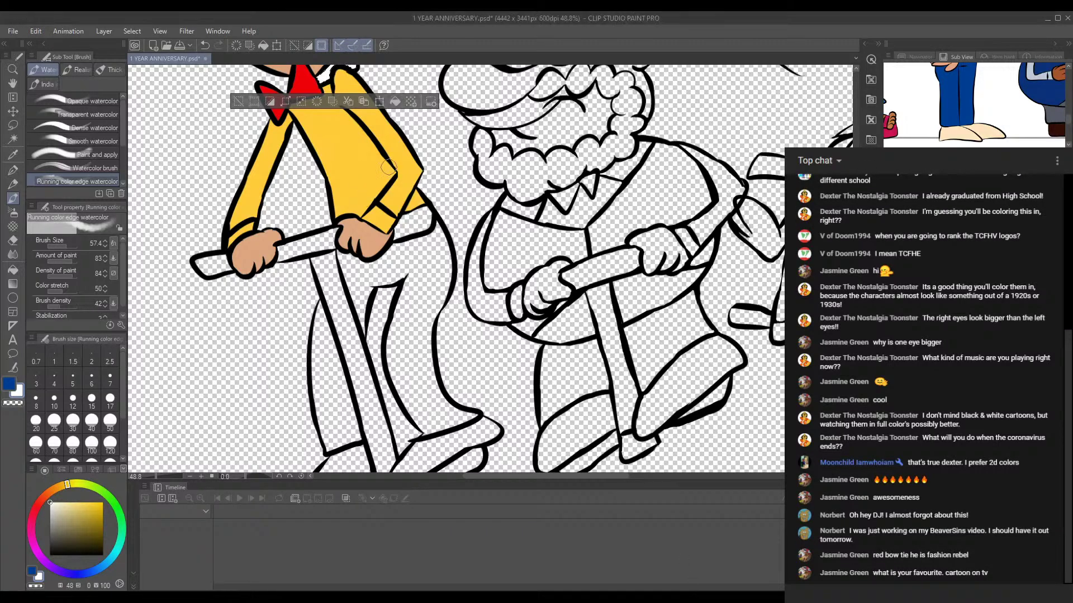
pyautogui.click(18, 138)
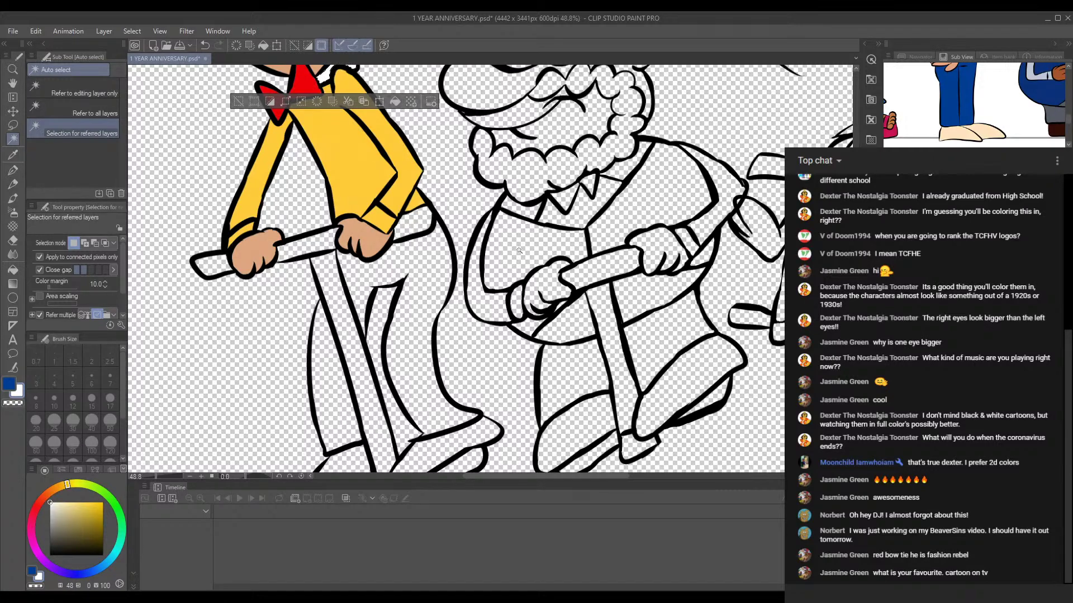
pyautogui.hotkey('ctrl', 'd')
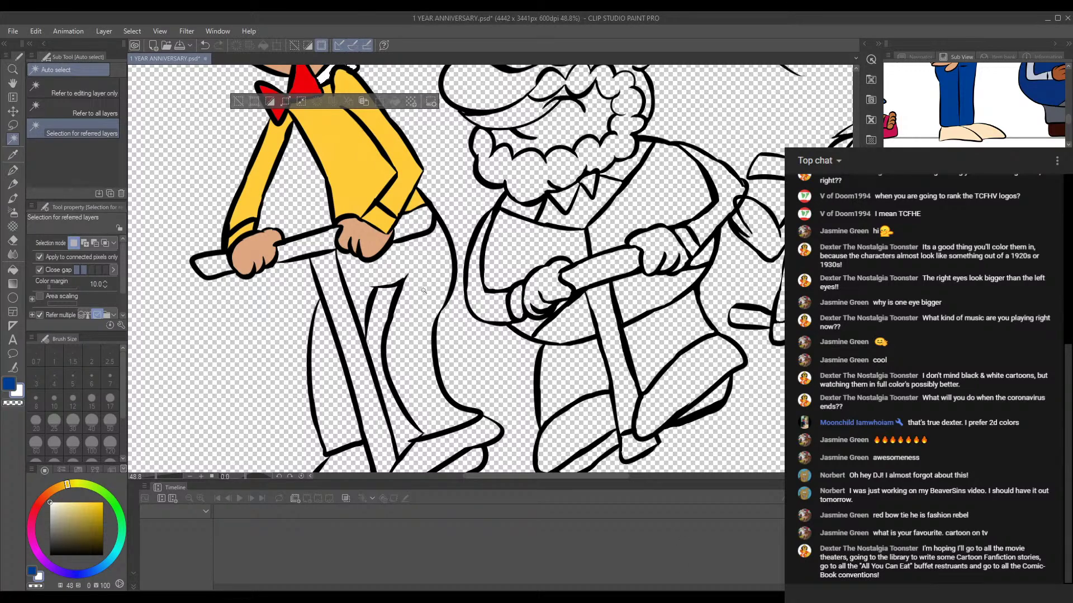
pyautogui.click(380, 271)
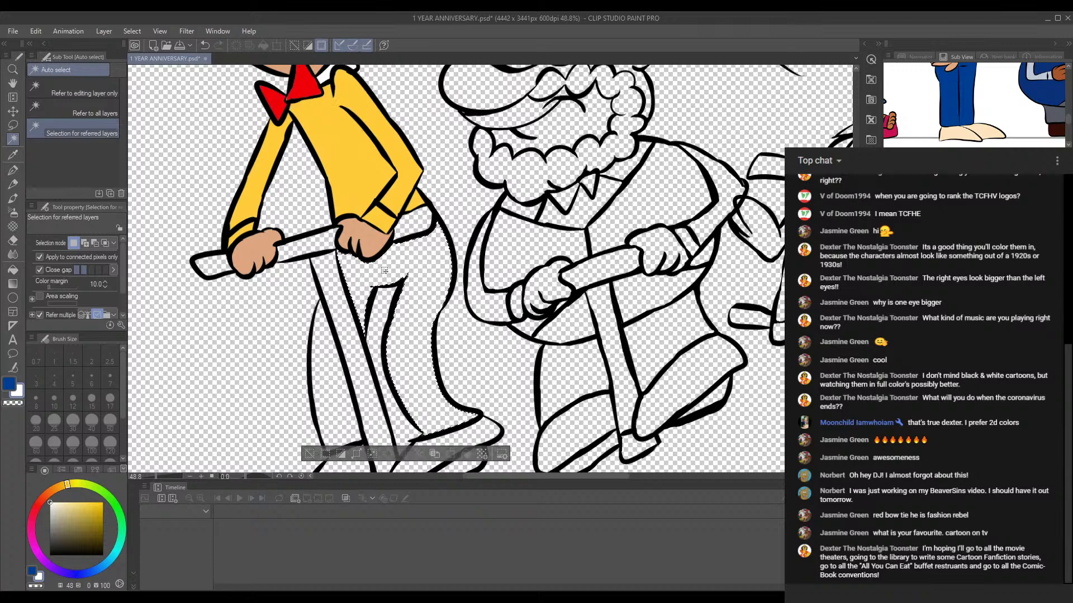
# Step: Add the back leg to the trouser selection and paint the tall character's trousers blue (215, 100, 57) with the Running color edge watercolor brush
pyautogui.keyDown('shift'); pyautogui.click(330, 360); pyautogui.keyUp('shift')
pyautogui.moveTo(412, 158); pyautogui.dragTo(427, 285)
pyautogui.moveTo(404, 325); pyautogui.dragTo(392, 171)
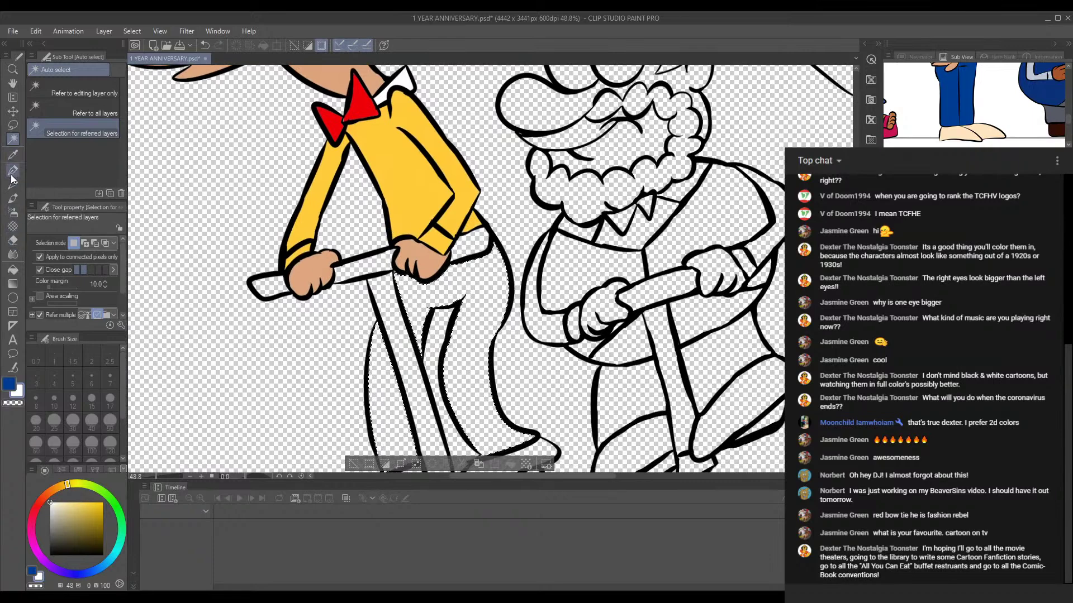
pyautogui.click(13, 198)
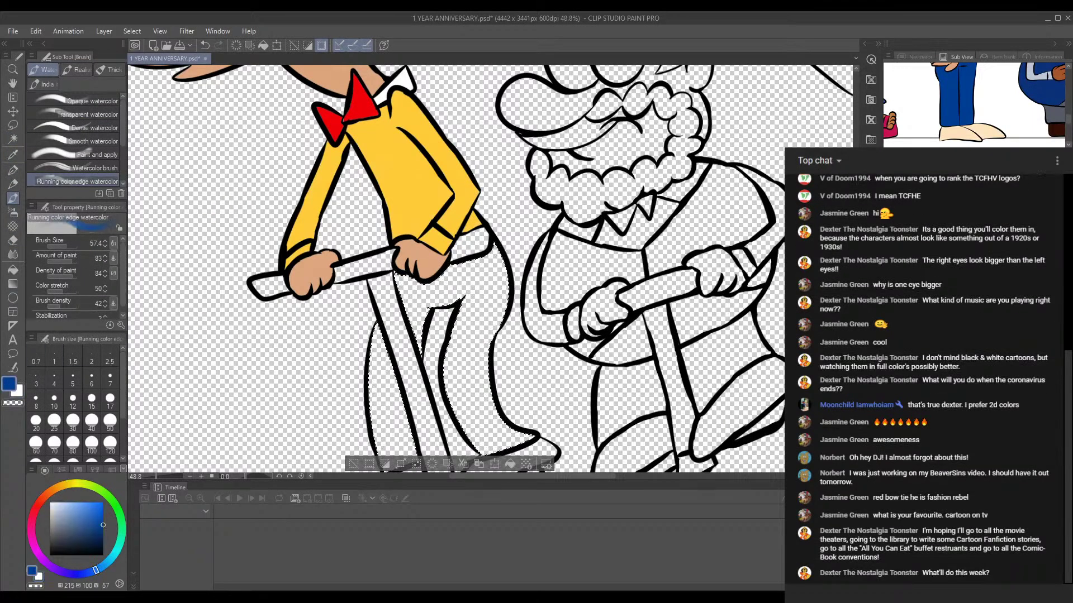
pyautogui.moveTo(416, 291); pyautogui.dragTo(382, 200)
pyautogui.moveTo(344, 232)
pyautogui.mouseDown()
pyautogui.moveTo(351, 349)
pyautogui.moveTo(355, 293)
pyautogui.moveTo(340, 276)
pyautogui.moveTo(351, 279)
pyautogui.moveTo(360, 373)
pyautogui.moveTo(340, 282)
pyautogui.moveTo(352, 367)
pyautogui.moveTo(356, 242)
pyautogui.moveTo(366, 358)
pyautogui.moveTo(377, 224)
pyautogui.moveTo(383, 316)
pyautogui.moveTo(367, 175)
pyautogui.moveTo(419, 186)
pyautogui.moveTo(374, 221)
pyautogui.moveTo(380, 201)
pyautogui.moveTo(386, 238)
pyautogui.moveTo(383, 201)
pyautogui.moveTo(373, 353)
pyautogui.moveTo(367, 335)
pyautogui.moveTo(390, 238)
pyautogui.moveTo(414, 198)
pyautogui.moveTo(449, 183)
pyautogui.moveTo(403, 199)
pyautogui.moveTo(457, 173)
pyautogui.moveTo(431, 170)
pyautogui.moveTo(455, 154)
pyautogui.moveTo(463, 162)
pyautogui.moveTo(442, 190)
pyautogui.moveTo(417, 307)
pyautogui.moveTo(412, 225)
pyautogui.moveTo(432, 324)
pyautogui.moveTo(445, 185)
pyautogui.moveTo(423, 270)
pyautogui.moveTo(452, 166)
pyautogui.moveTo(425, 290)
pyautogui.moveTo(437, 308)
pyautogui.moveTo(464, 170)
pyautogui.moveTo(462, 230)
pyautogui.moveTo(463, 150)
pyautogui.moveTo(476, 167)
pyautogui.moveTo(445, 281)
pyautogui.moveTo(438, 270)
pyautogui.moveTo(454, 369)
pyautogui.moveTo(437, 295)
pyautogui.moveTo(437, 361)
pyautogui.moveTo(454, 256)
pyautogui.moveTo(462, 321)
pyautogui.moveTo(450, 269)
pyautogui.moveTo(474, 192)
pyautogui.moveTo(468, 233)
pyautogui.moveTo(434, 272)
pyautogui.moveTo(447, 214)
pyautogui.moveTo(426, 319)
pyautogui.moveTo(436, 350)
pyautogui.moveTo(476, 337)
pyautogui.moveTo(461, 343)
pyautogui.moveTo(466, 313)
pyautogui.moveTo(465, 343)
pyautogui.moveTo(486, 344)
pyautogui.moveTo(456, 349)
pyautogui.moveTo(453, 223)
pyautogui.moveTo(426, 334)
pyautogui.moveTo(456, 283)
pyautogui.mouseUp()
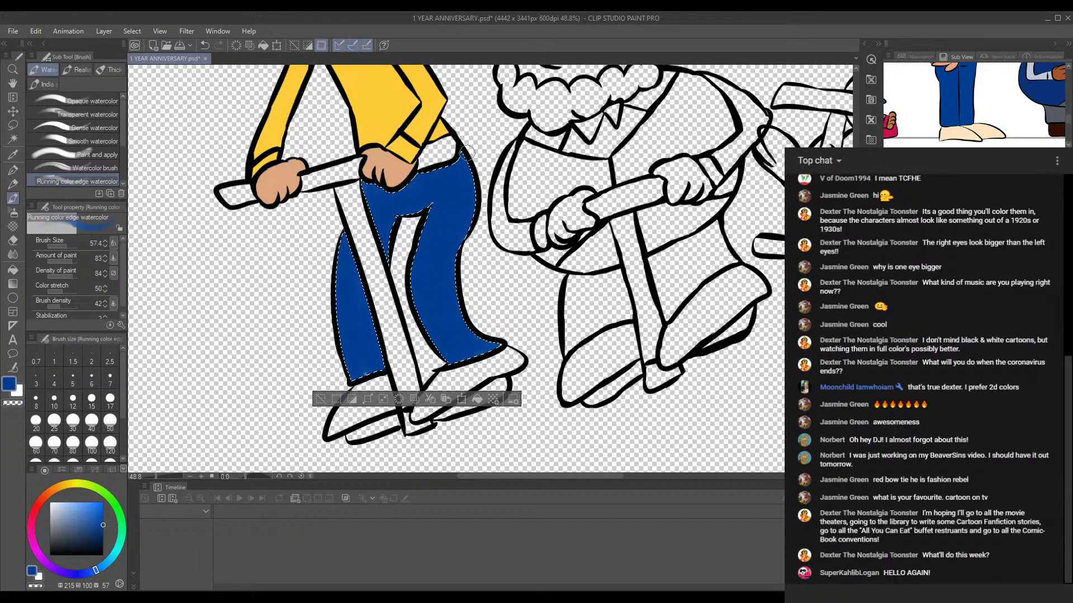
pyautogui.moveTo(453, 176); pyautogui.dragTo(489, 219)
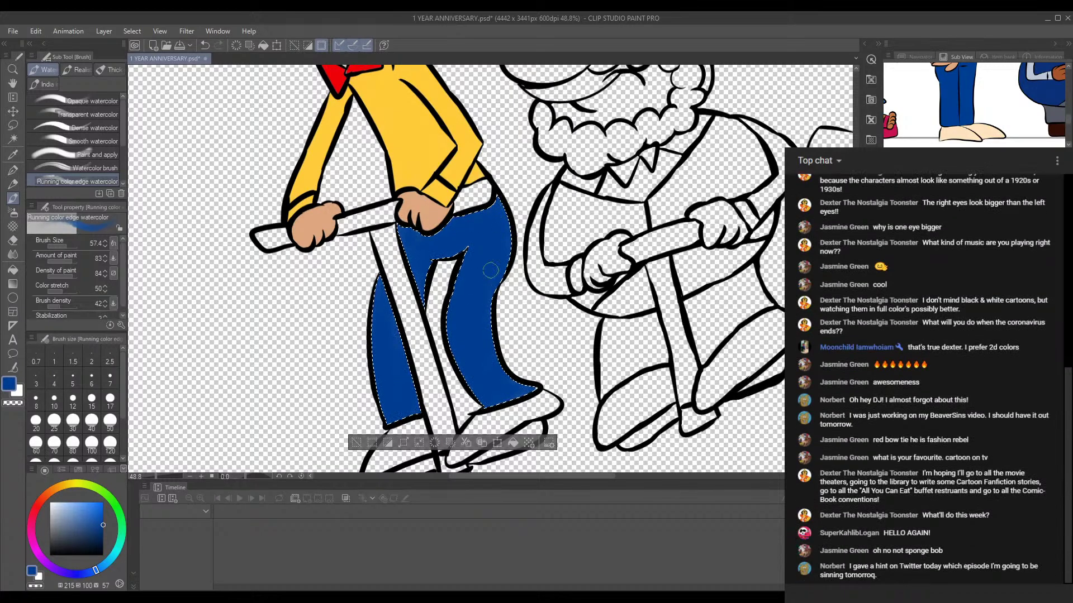
pyautogui.moveTo(451, 298)
pyautogui.mouseDown()
pyautogui.moveTo(476, 376)
pyautogui.moveTo(478, 364)
pyautogui.mouseUp()
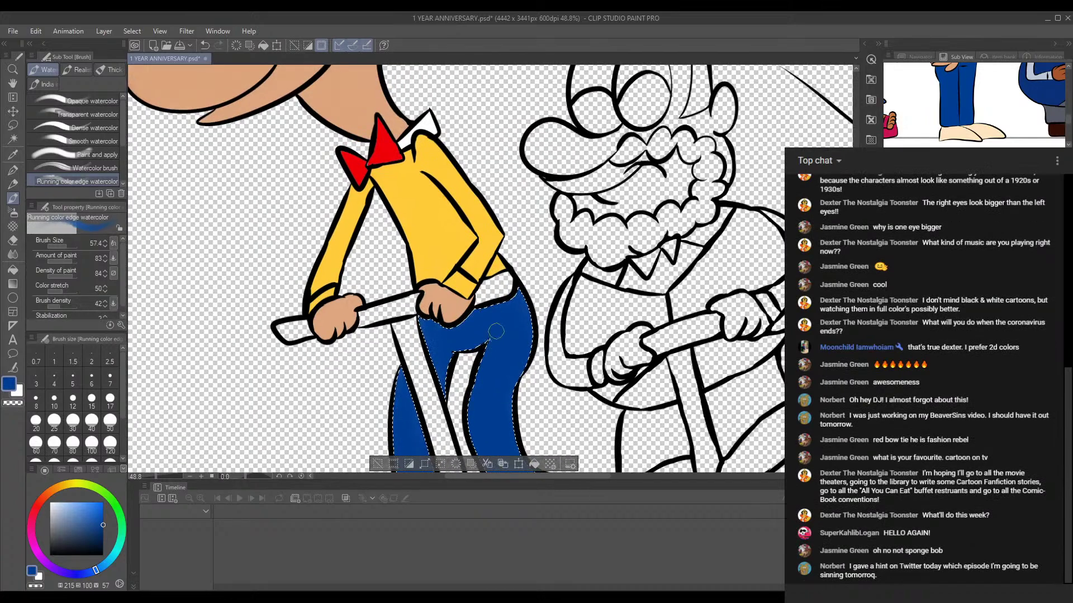
pyautogui.moveTo(547, 285)
pyautogui.mouseDown()
pyautogui.moveTo(532, 244)
pyautogui.moveTo(552, 105)
pyautogui.mouseUp()
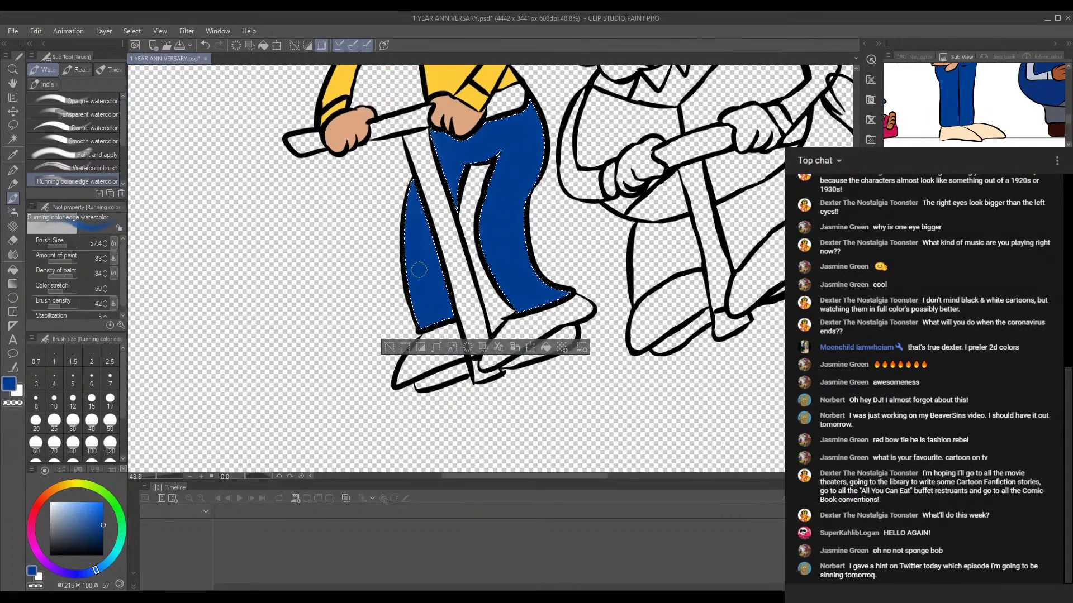
pyautogui.moveTo(425, 269); pyautogui.dragTo(377, 376)
# Step: Sample cream (35, 25, 100) from the tall character's shoes in the reference picture and auto-select the uppers of both drawn shoes
pyautogui.click(952, 132)
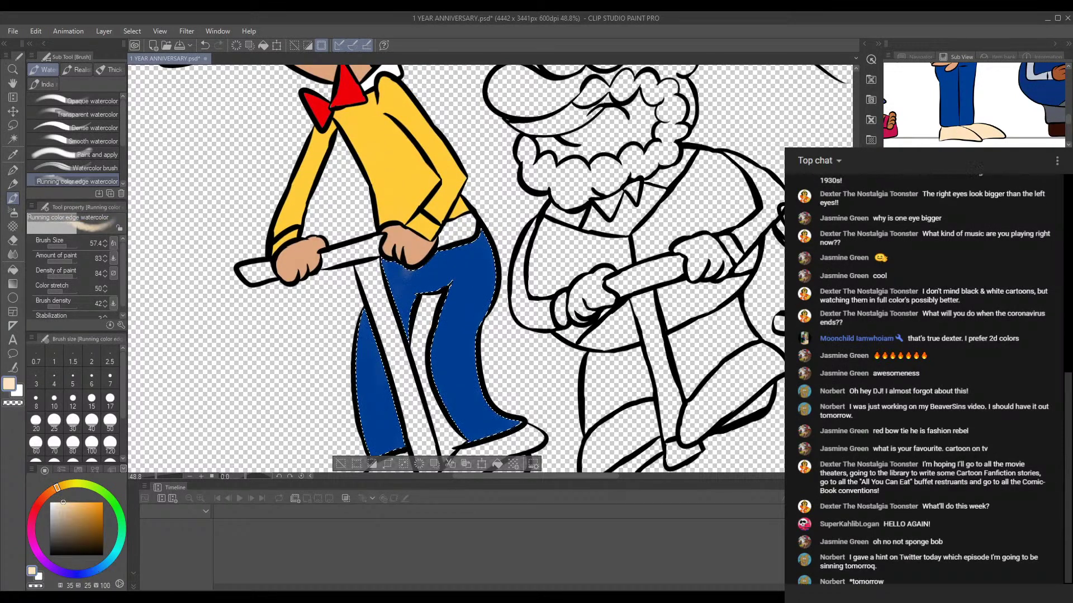
pyautogui.press('w')
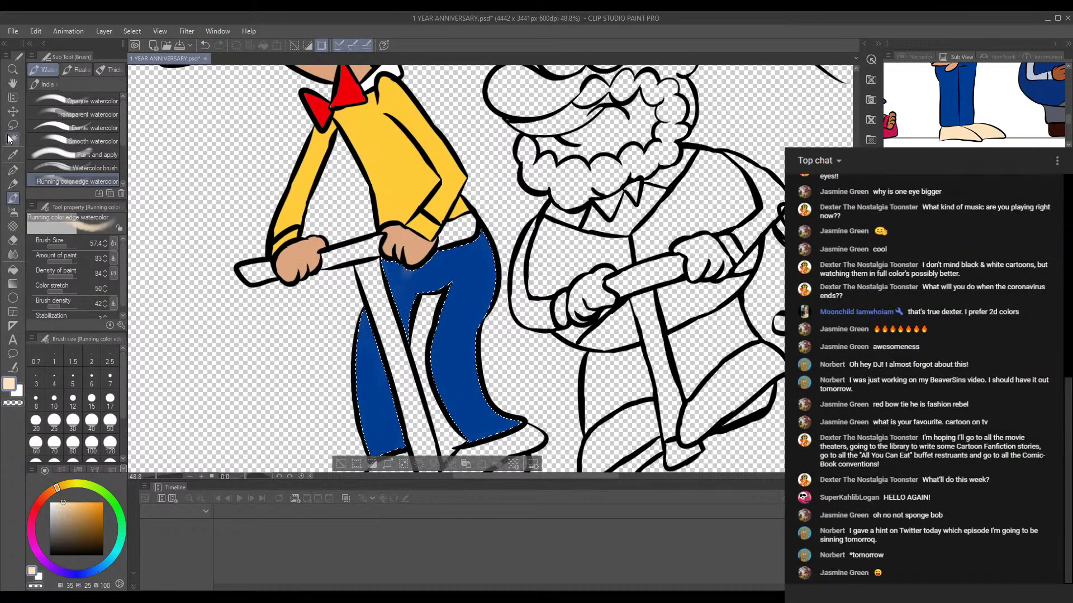
pyautogui.moveTo(503, 316); pyautogui.dragTo(495, 213)
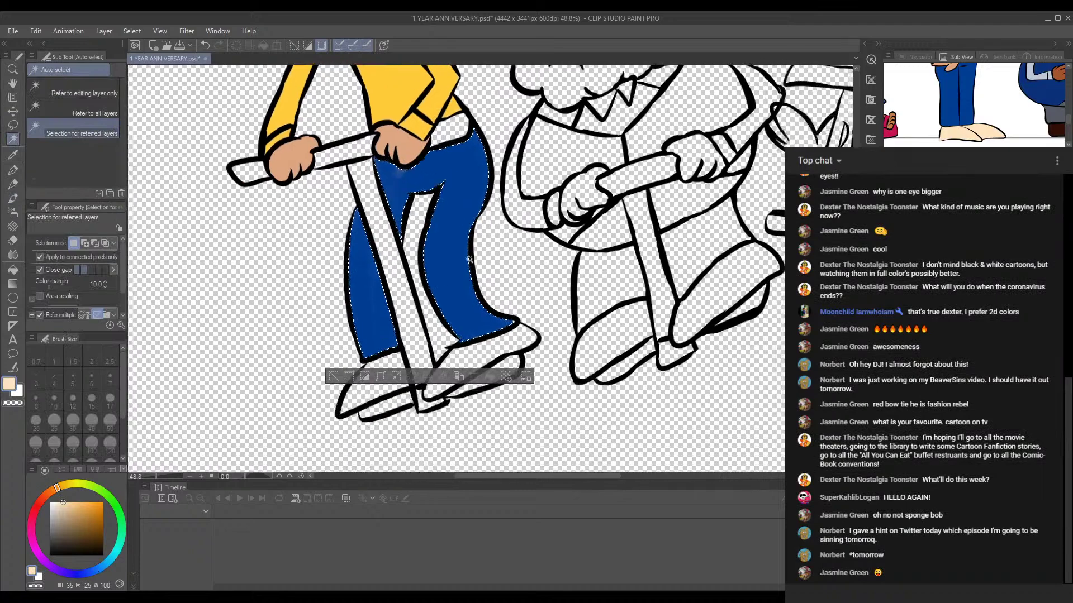
pyautogui.click(400, 359)
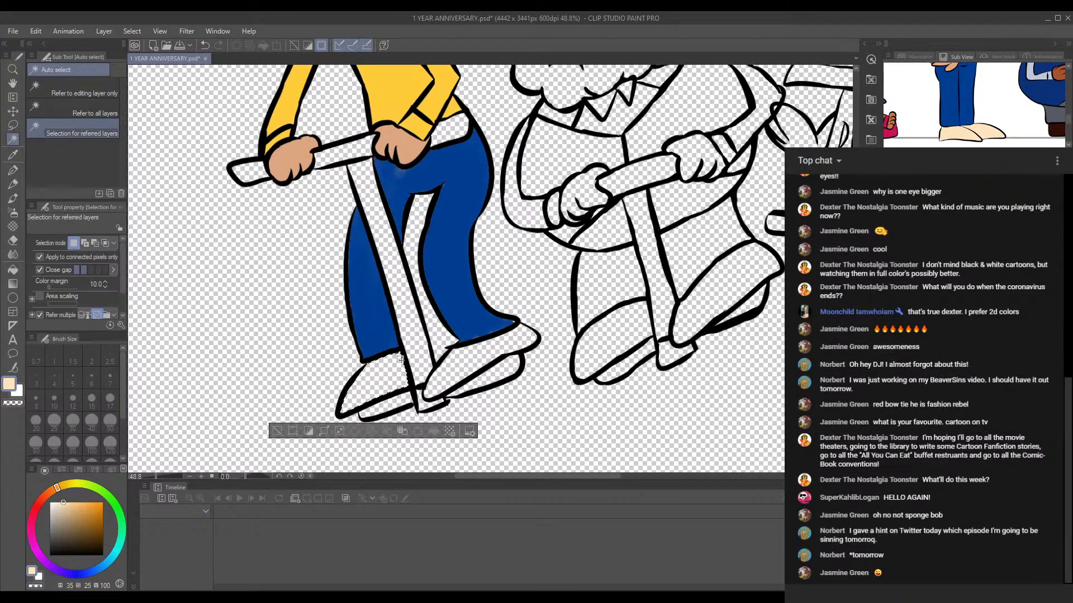
pyautogui.keyDown('shift'); pyautogui.click(499, 344); pyautogui.keyUp('shift')
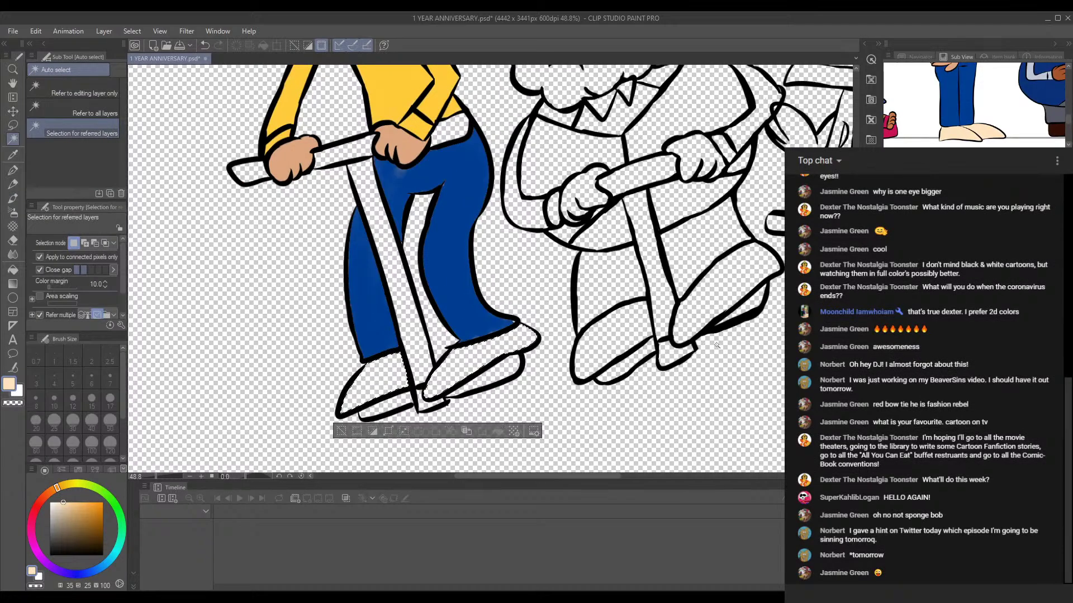
# Step: Paint both selected shoe uppers cream with the Running color edge watercolor brush
pyautogui.click(12, 198)
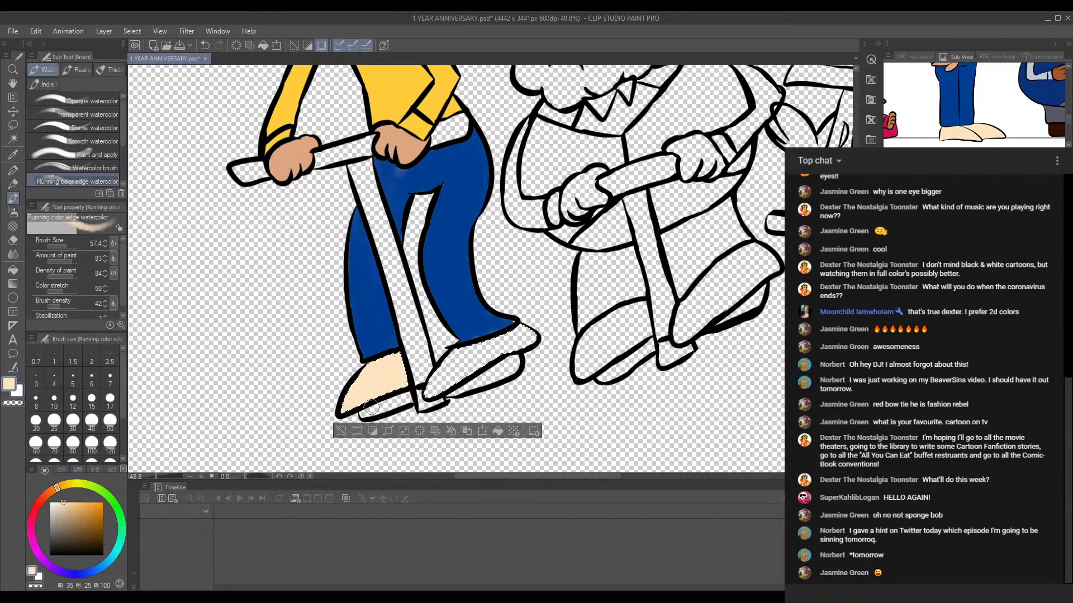
pyautogui.click(718, 600)
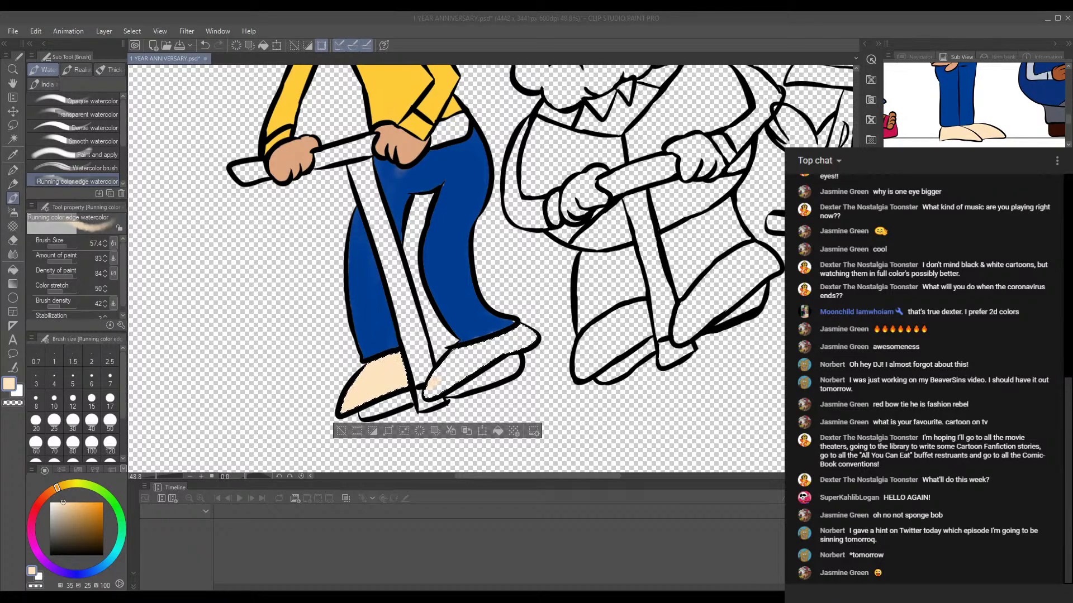
pyautogui.click(718, 600)
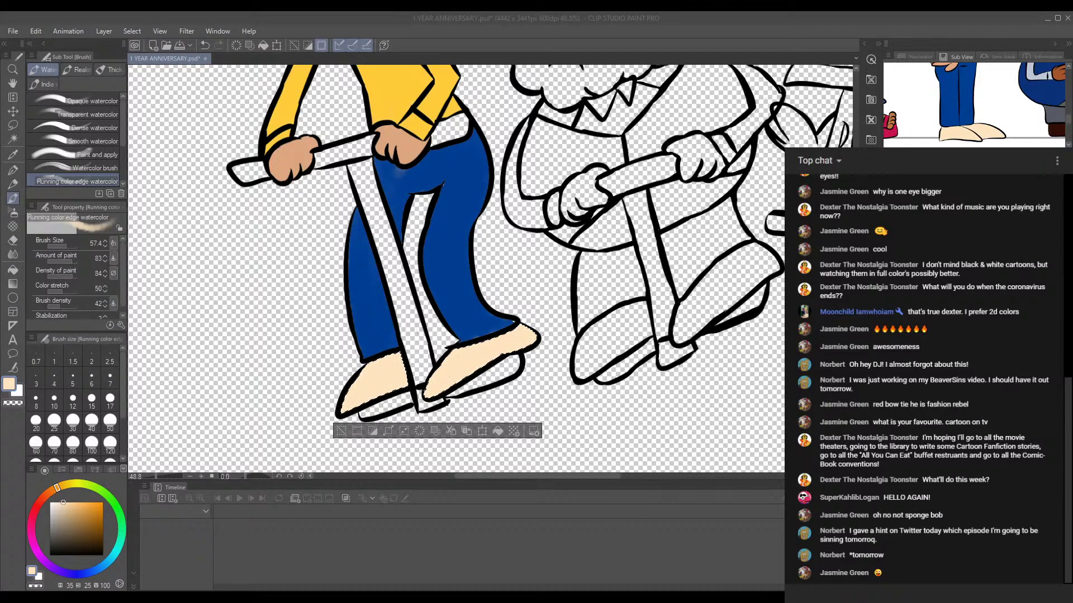
pyautogui.click(694, 587)
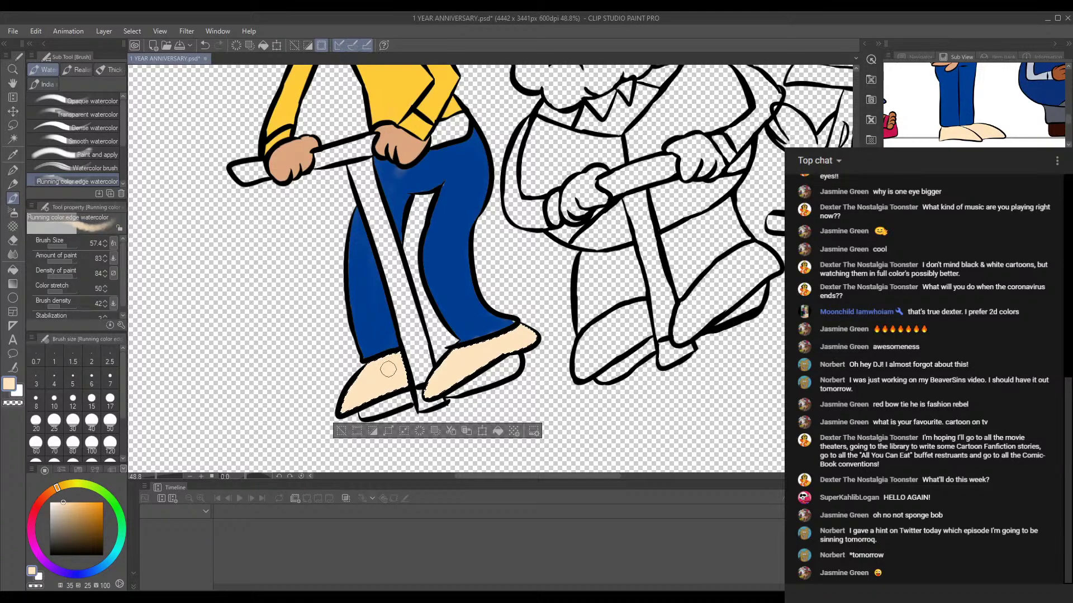
pyautogui.moveTo(468, 269); pyautogui.dragTo(467, 292)
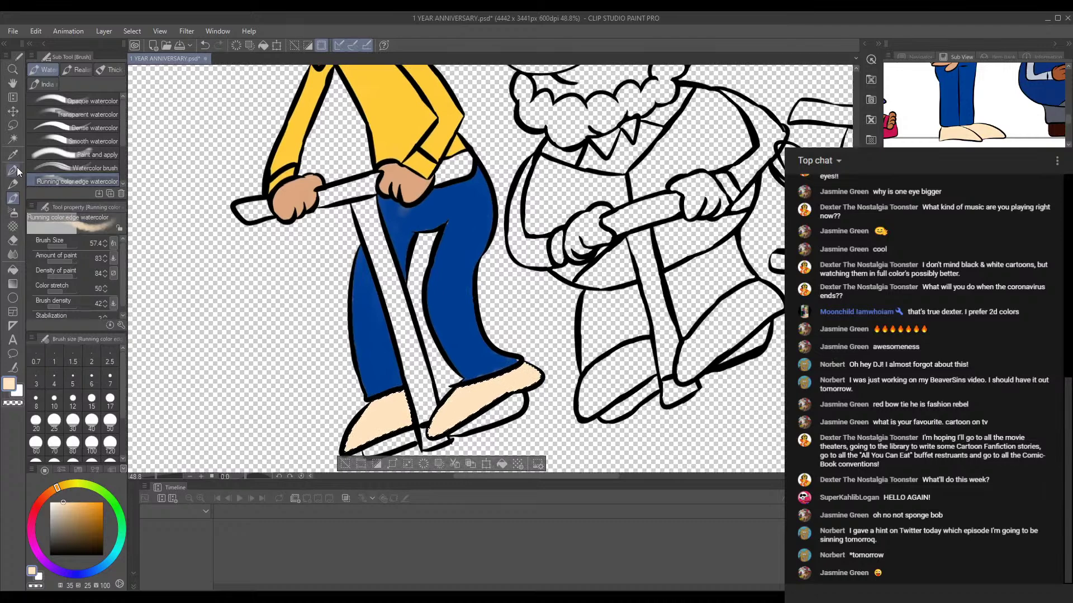
# Step: Auto-select the hip and front leg of the trousers, resample their blue (215, 100, 57) and return to the Running color edge watercolor brush
pyautogui.click(13, 140)
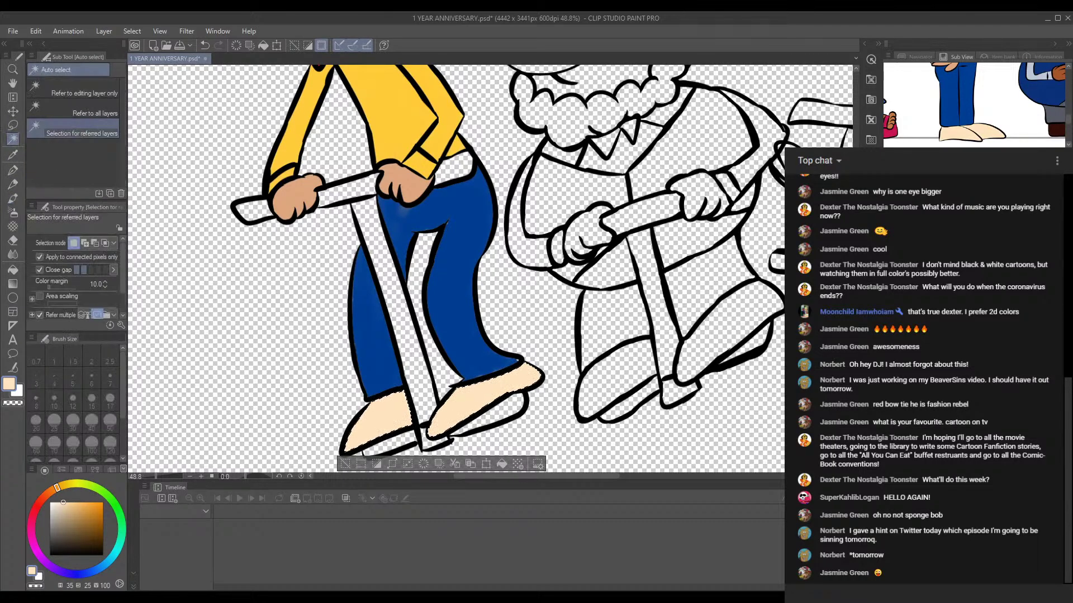
pyautogui.click(465, 330)
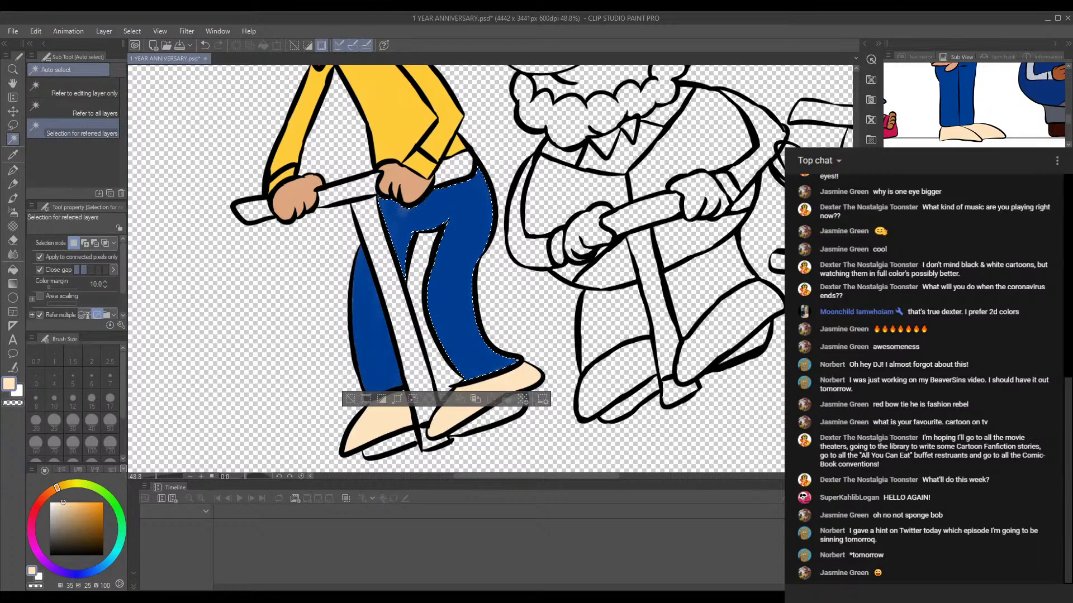
pyautogui.click(13, 198)
pyautogui.click(13, 155)
pyautogui.click(470, 212)
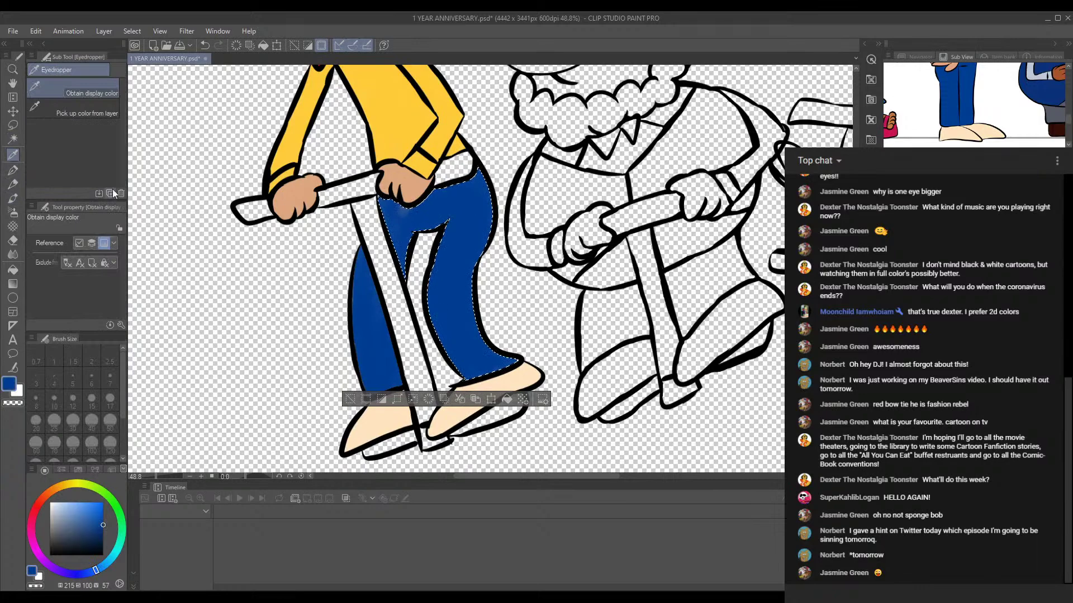
pyautogui.click(13, 198)
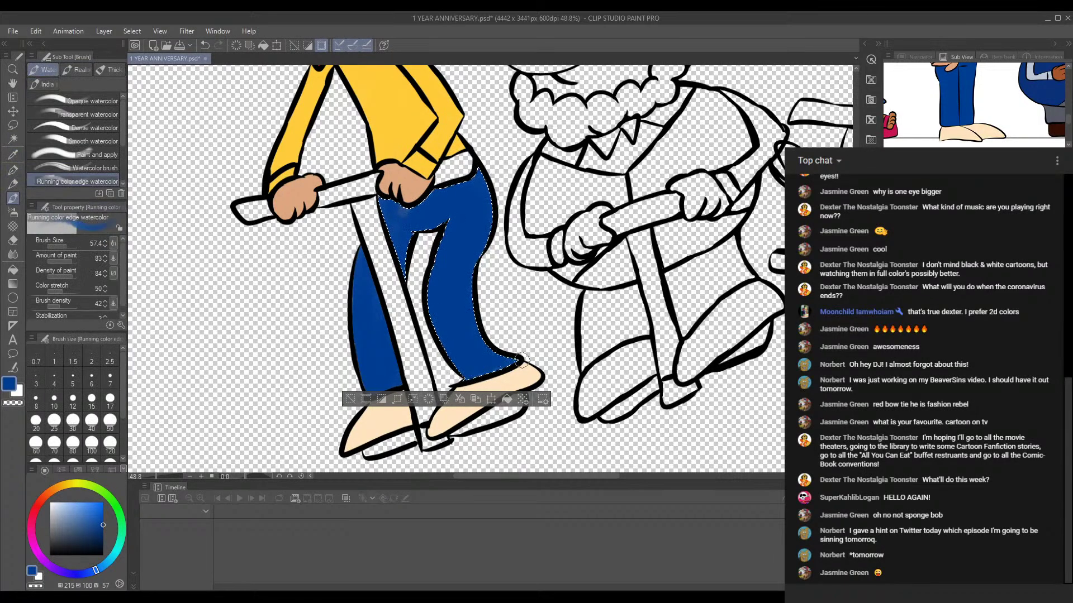
pyautogui.moveTo(532, 354); pyautogui.dragTo(577, 410)
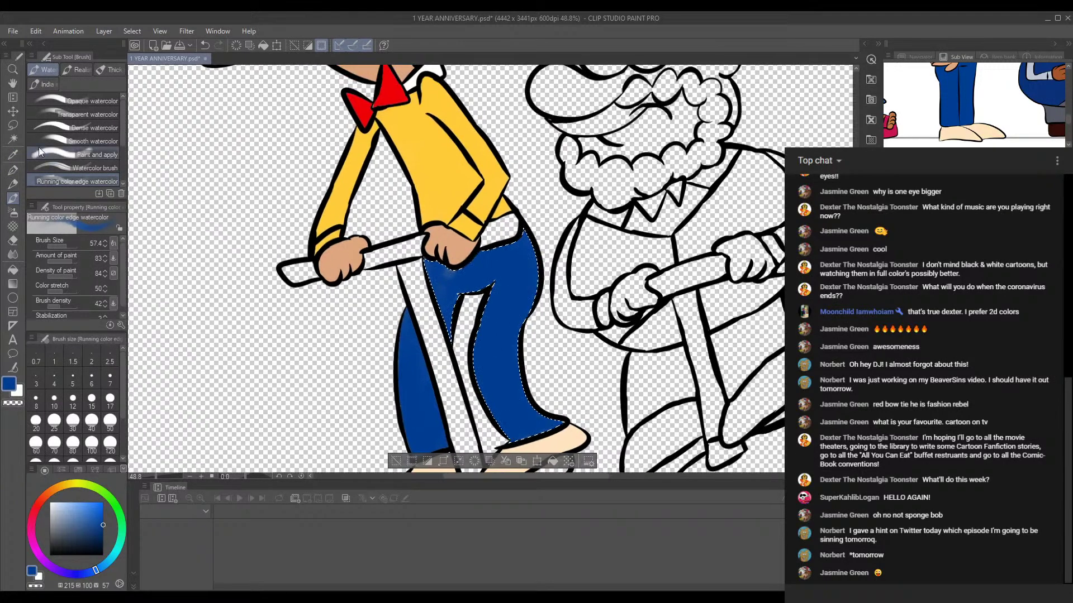
# Step: Auto-select the tall character's T-shaped stick, combining the crossbar sections on both sides of the hands with the long shaft
pyautogui.click(13, 139)
pyautogui.click(958, 357)
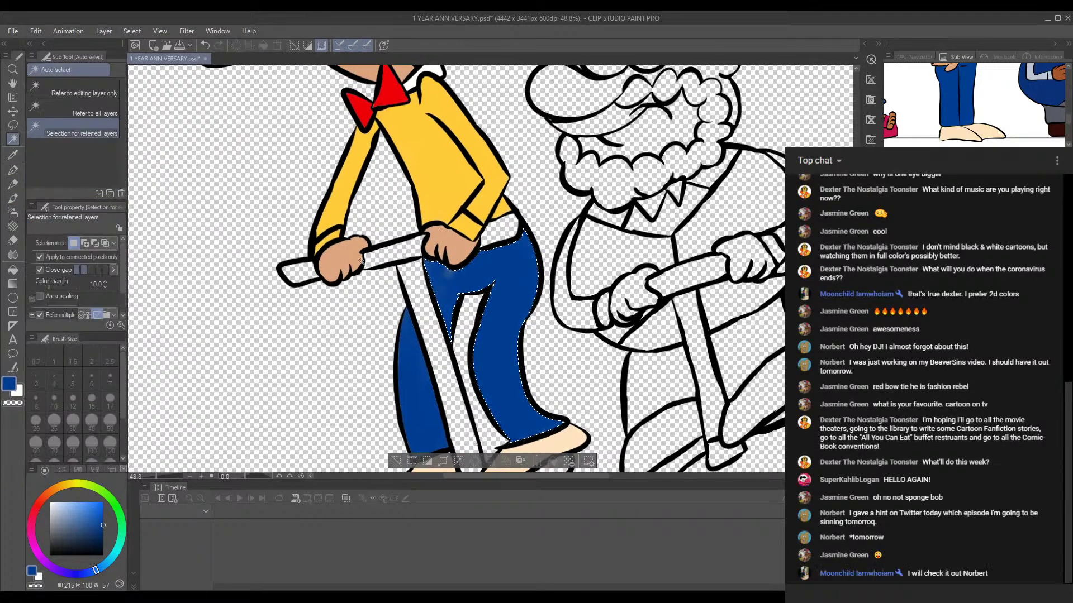
pyautogui.click(310, 267)
pyautogui.keyDown('shift'); pyautogui.click(402, 255); pyautogui.keyUp('shift')
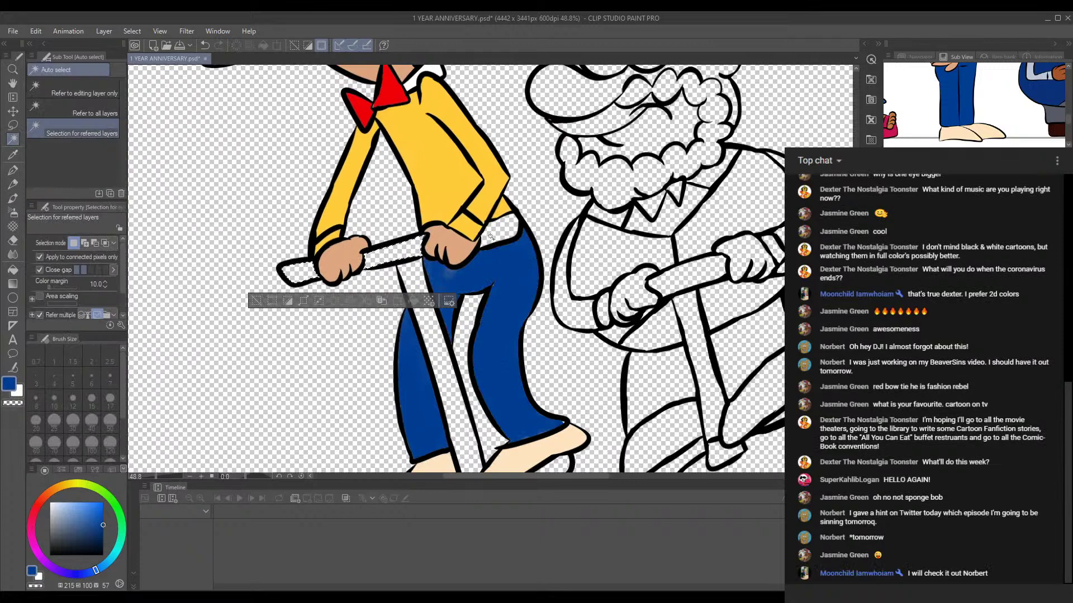
pyautogui.keyDown('shift'); pyautogui.click(493, 235); pyautogui.keyUp('shift')
pyautogui.moveTo(464, 67); pyautogui.dragTo(494, 307)
pyautogui.moveTo(530, 459); pyautogui.dragTo(459, 176)
pyautogui.keyDown('shift'); pyautogui.click(413, 279); pyautogui.keyUp('shift')
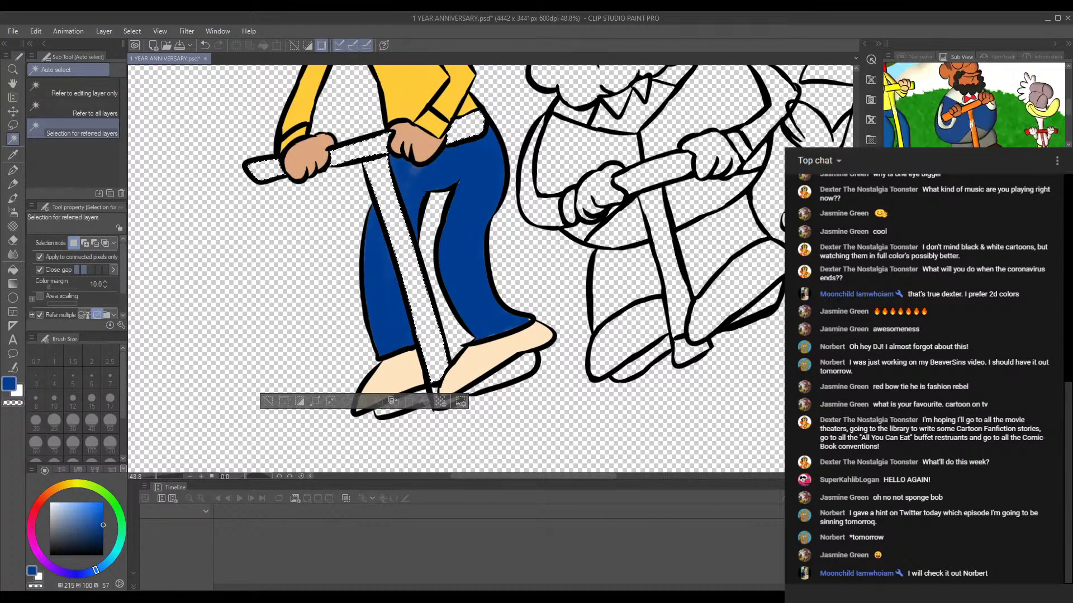
# Step: Sample yellow from the tall character in the reference picture, darken it to (60, 84, 82) and zoom the reference out to show all three characters
pyautogui.moveTo(956, 107); pyautogui.dragTo(1002, 105)
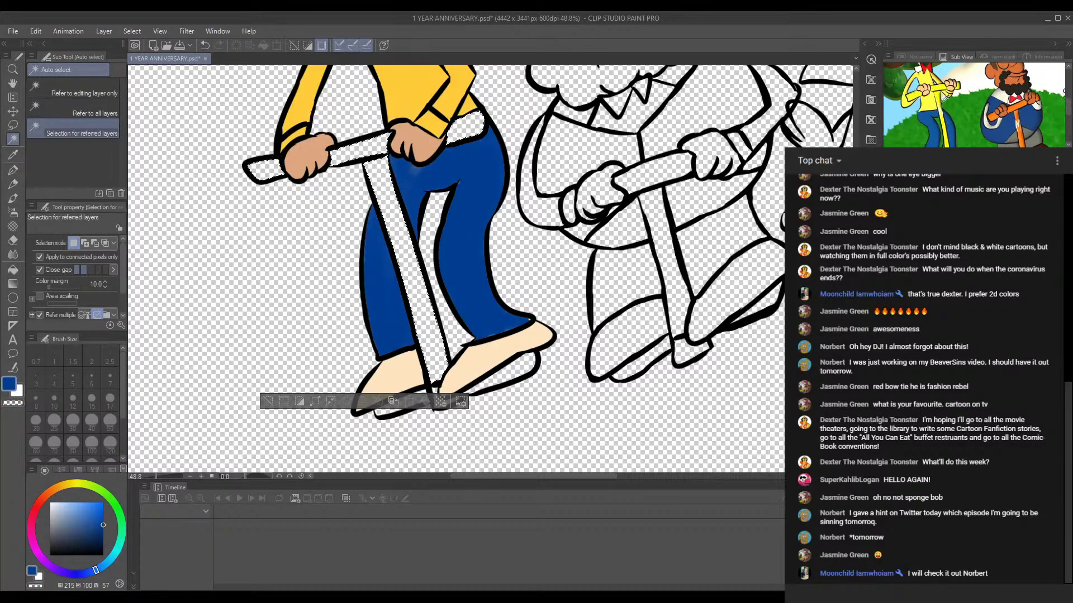
pyautogui.click(940, 94)
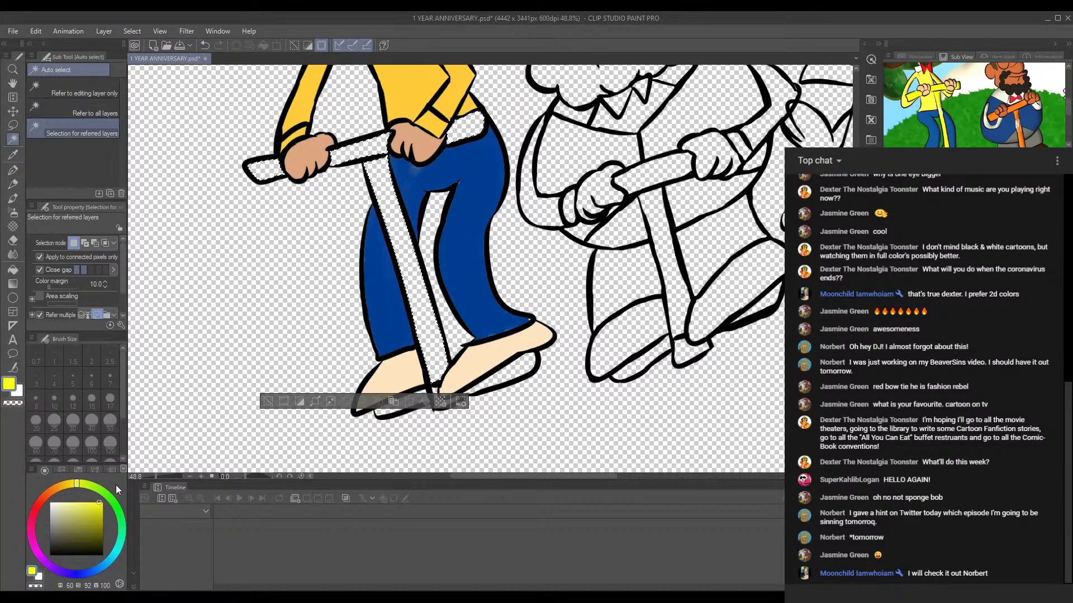
pyautogui.moveTo(96, 501); pyautogui.dragTo(94, 512)
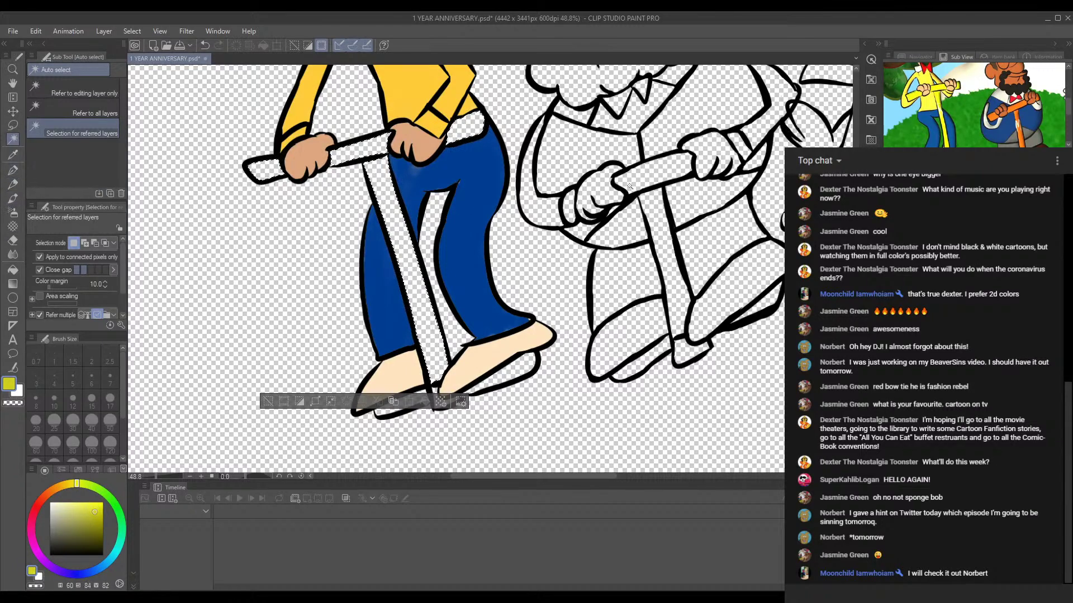
pyautogui.scroll(-3, 986, 82)
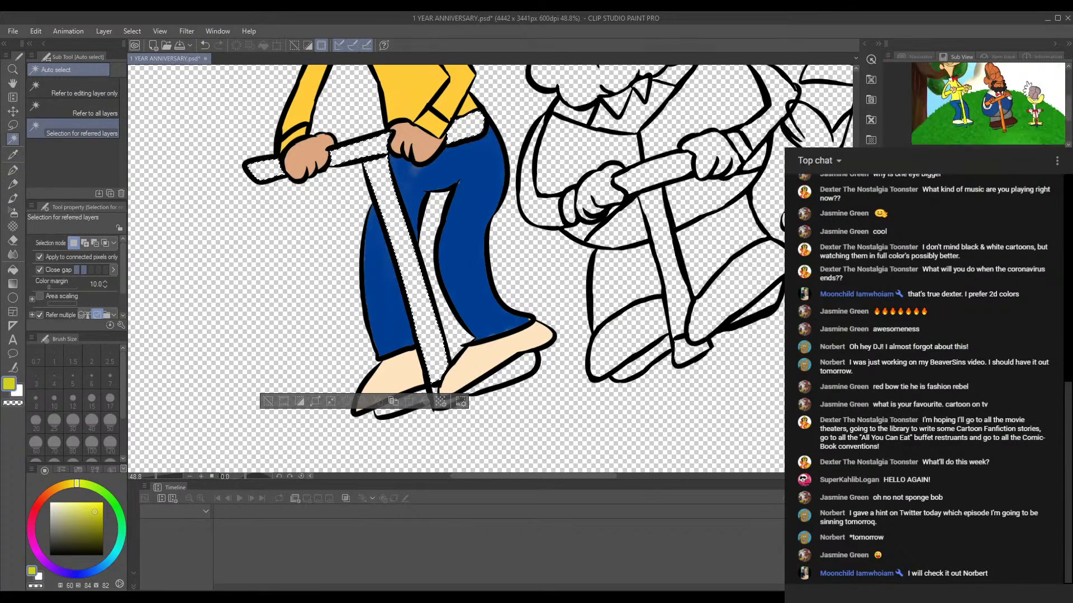
pyautogui.scroll(3, 982, 119)
pyautogui.moveTo(1069, 116); pyautogui.dragTo(1068, 111)
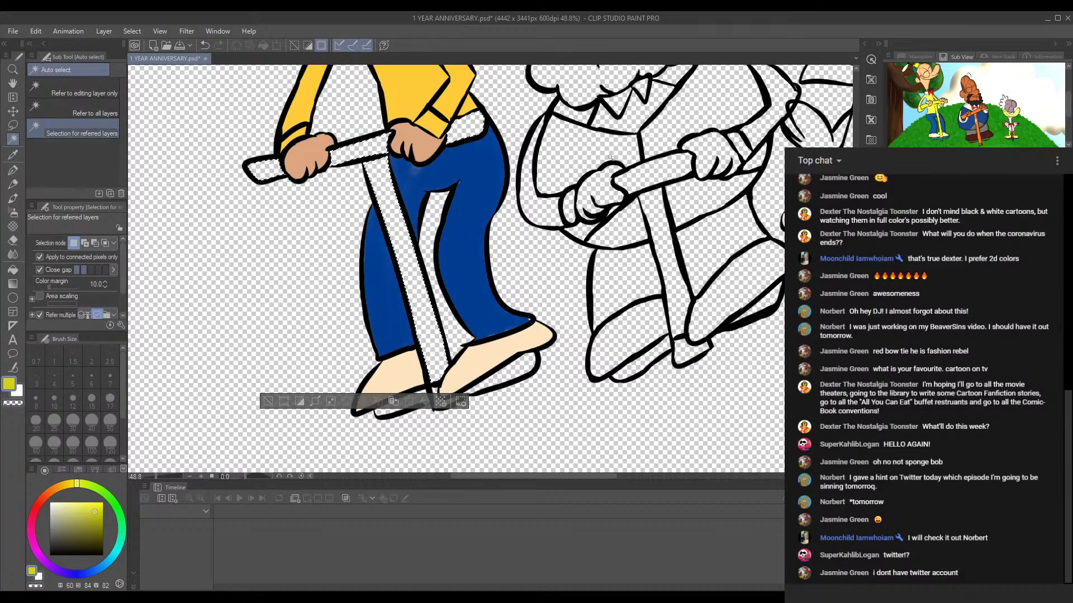
# Step: Paint the selected T-shaped stick dark yellow with the Running color edge watercolor brush and show the white paper background again
pyautogui.click(12, 184)
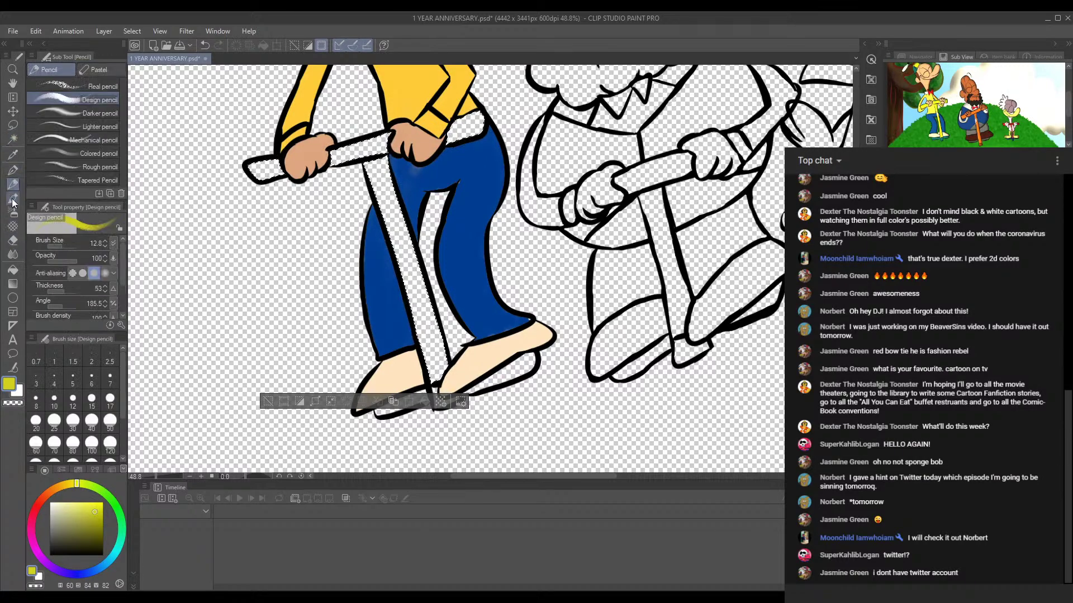
pyautogui.click(13, 199)
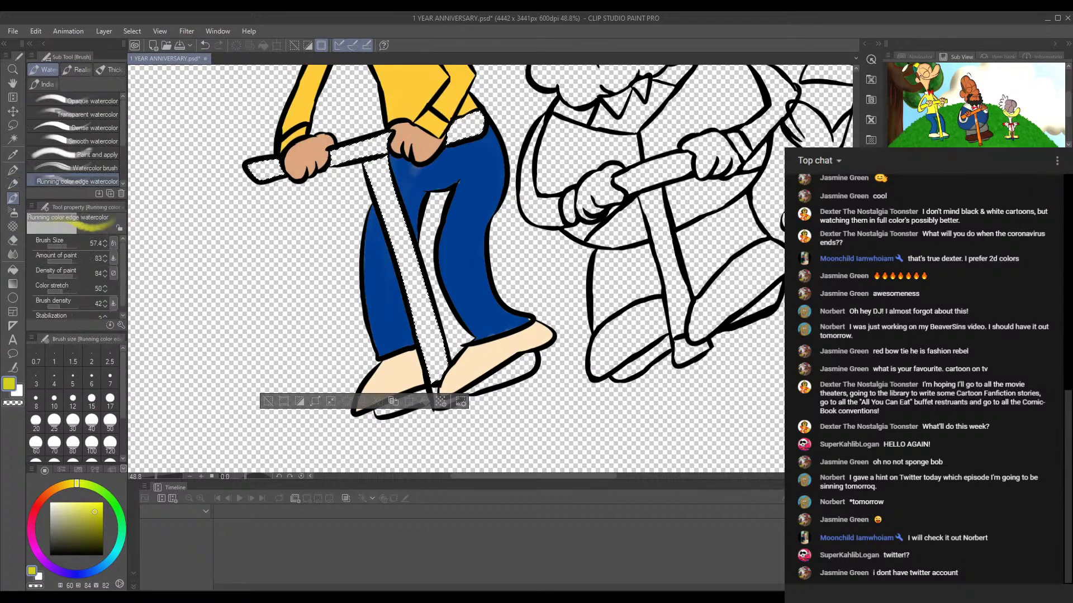
pyautogui.moveTo(251, 173); pyautogui.dragTo(281, 169)
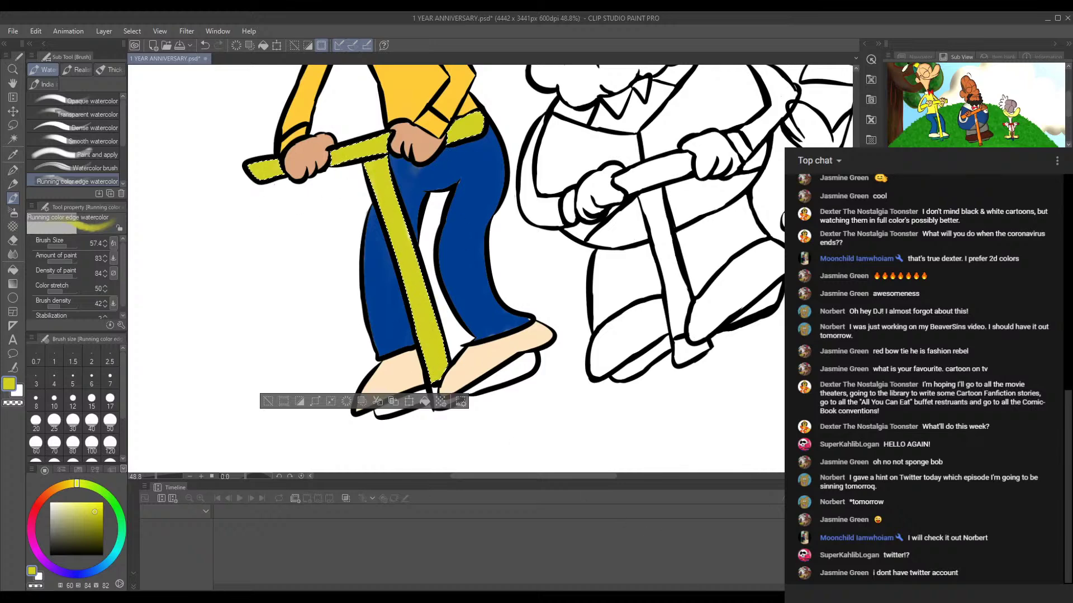
pyautogui.click(705, 597)
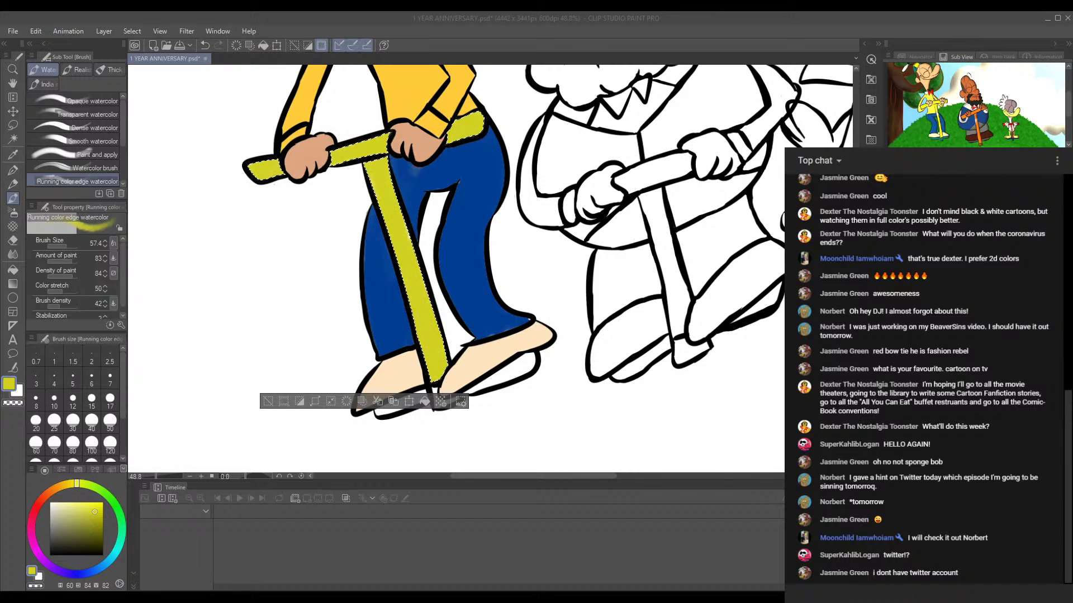
pyautogui.click(705, 598)
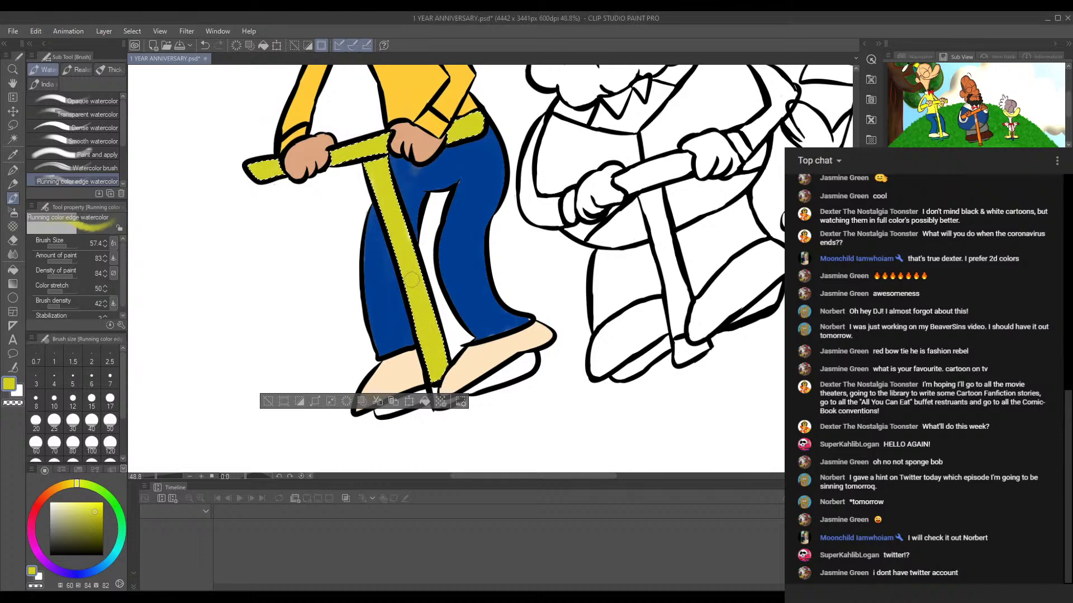
pyautogui.click(709, 594)
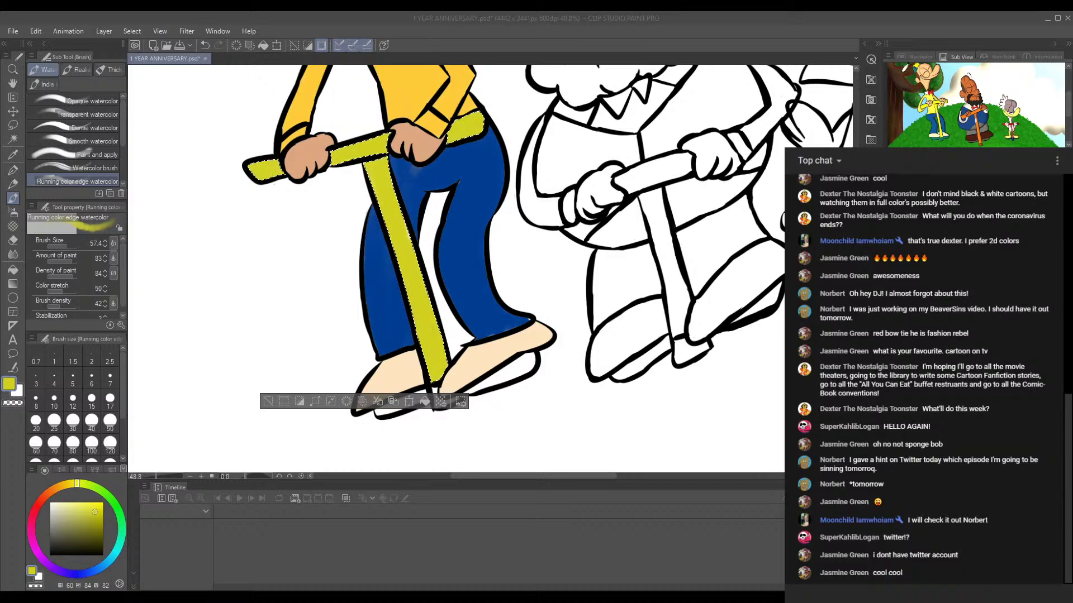
pyautogui.click(701, 596)
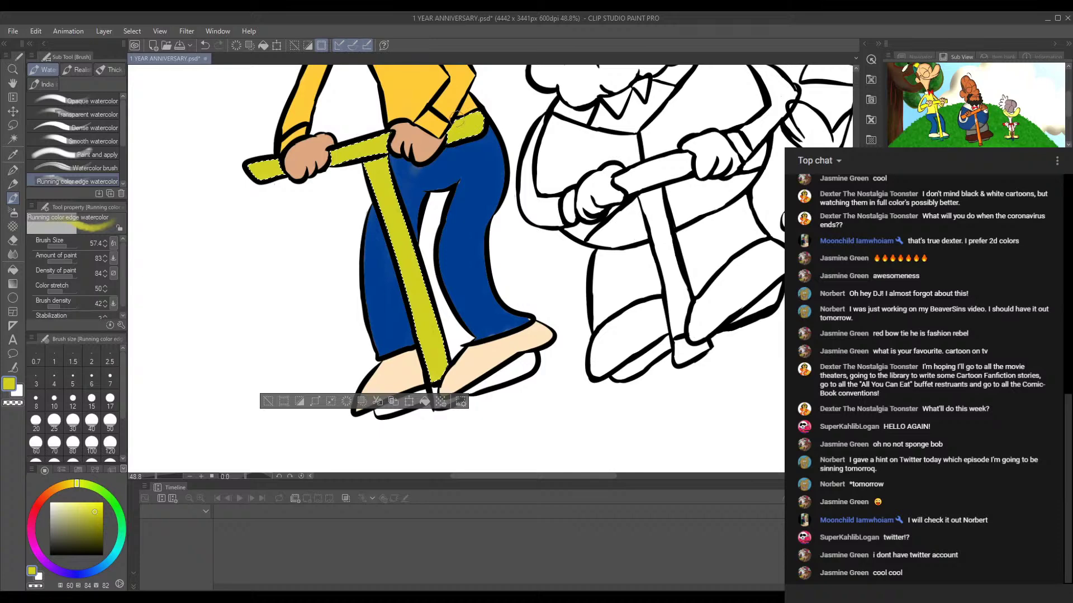
pyautogui.moveTo(391, 234); pyautogui.dragTo(437, 347)
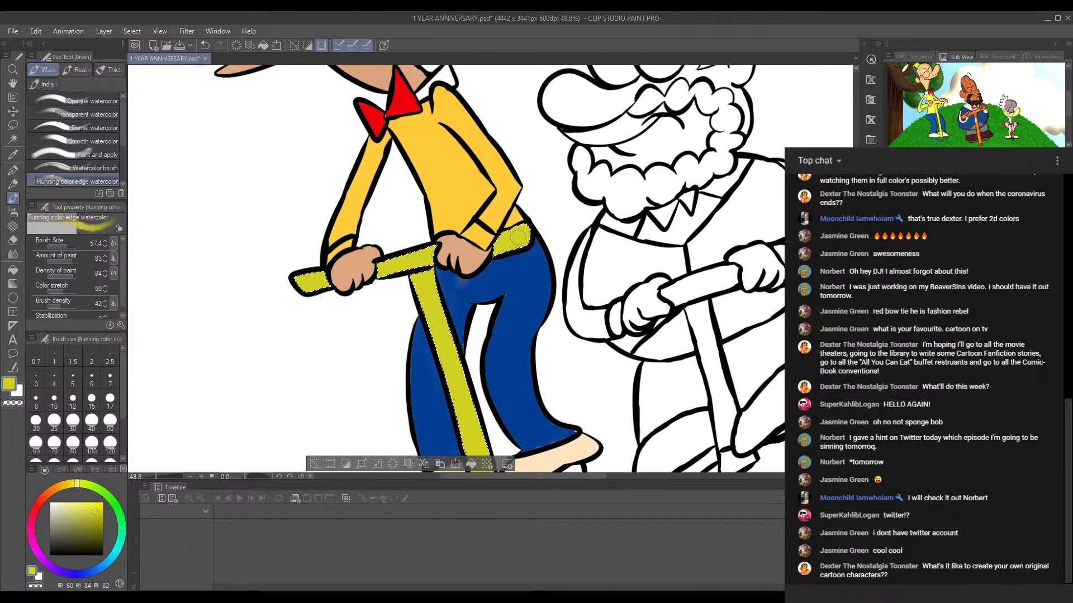
pyautogui.moveTo(444, 289)
pyautogui.mouseDown()
pyautogui.moveTo(396, 172)
pyautogui.moveTo(426, 296)
pyautogui.mouseUp()
pyautogui.moveTo(424, 200); pyautogui.dragTo(449, 368)
pyautogui.moveTo(407, 143)
pyautogui.mouseDown()
pyautogui.moveTo(429, 289)
pyautogui.moveTo(417, 179)
pyautogui.mouseUp()
pyautogui.moveTo(424, 336); pyautogui.dragTo(403, 178)
pyautogui.moveTo(413, 280); pyautogui.dragTo(407, 207)
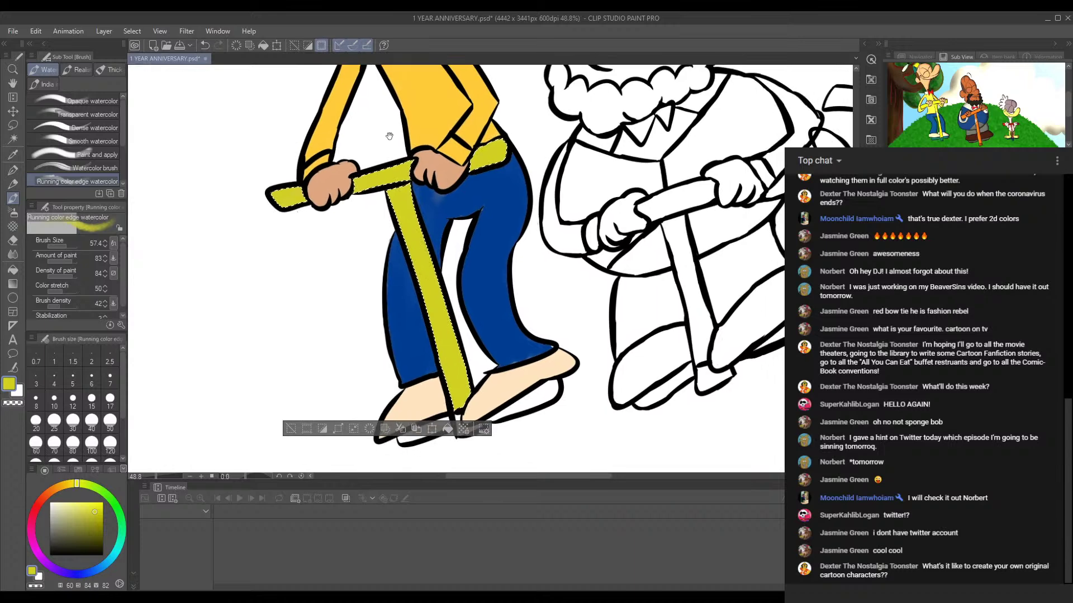
# Step: Auto-select the small unpainted base piece at the foot of the tall character's stick, replacing the stick selection
pyautogui.click(13, 138)
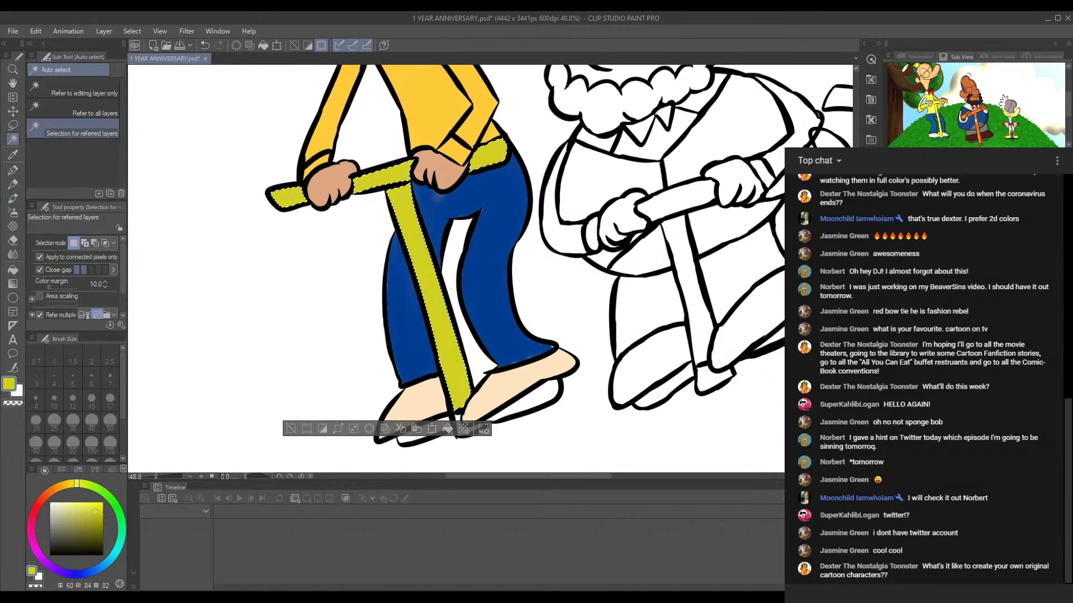
pyautogui.moveTo(462, 287); pyautogui.dragTo(453, 216)
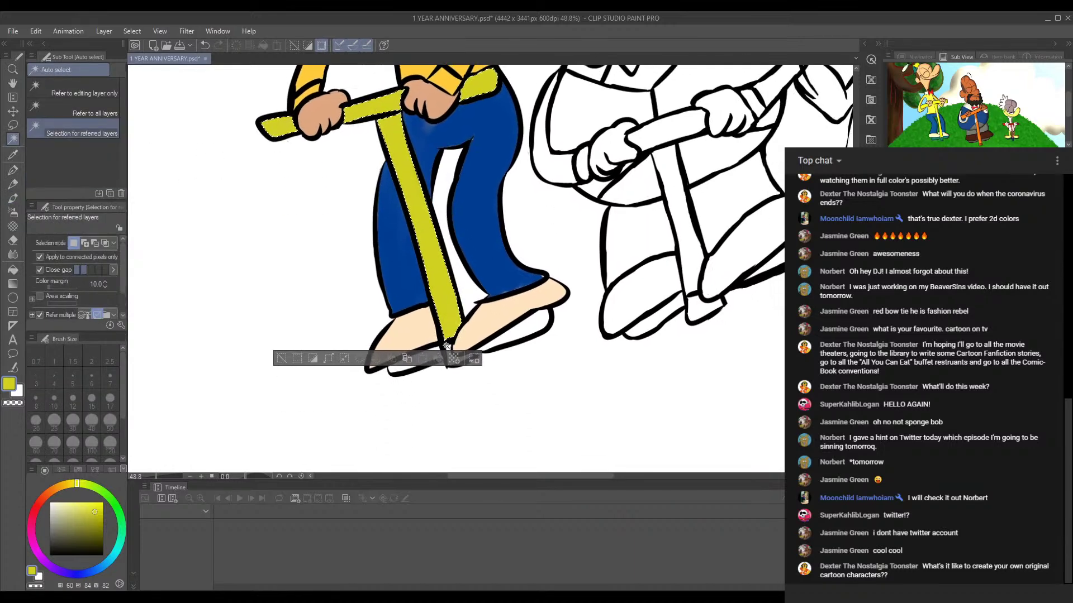
pyautogui.click(453, 339)
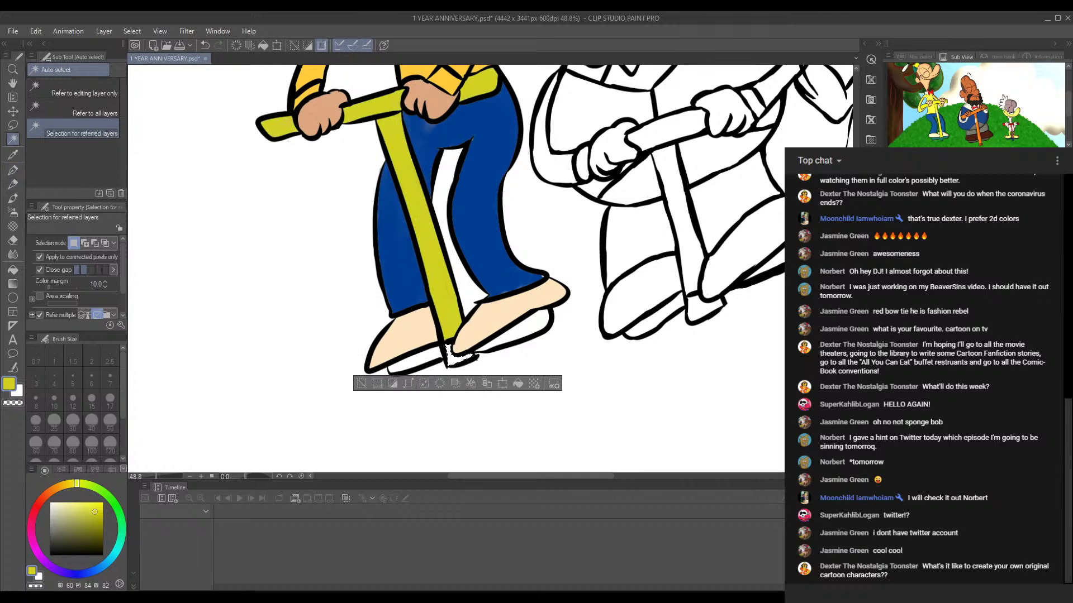
# Step: Sample teal from the stick's base in the reference, darken it to (169, 86, 44) and paint the selected base piece with the watercolor brush
pyautogui.scroll(3, 950, 134)
pyautogui.click(923, 136)
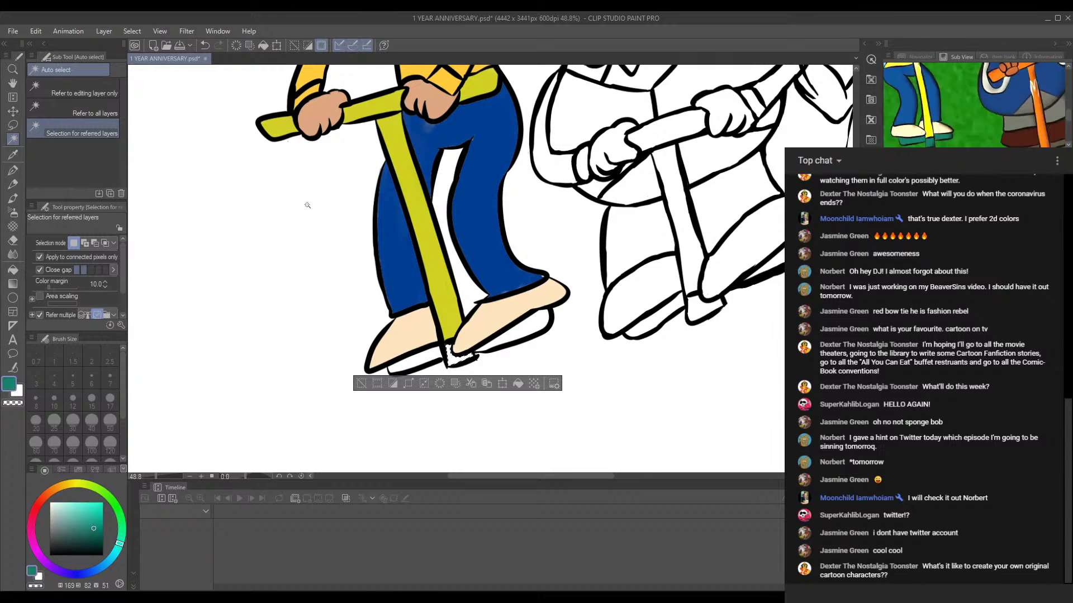
pyautogui.click(91, 531)
pyautogui.click(95, 532)
pyautogui.click(13, 198)
pyautogui.moveTo(450, 345)
pyautogui.mouseDown()
pyautogui.moveTo(447, 365)
pyautogui.moveTo(472, 357)
pyautogui.moveTo(448, 349)
pyautogui.mouseUp()
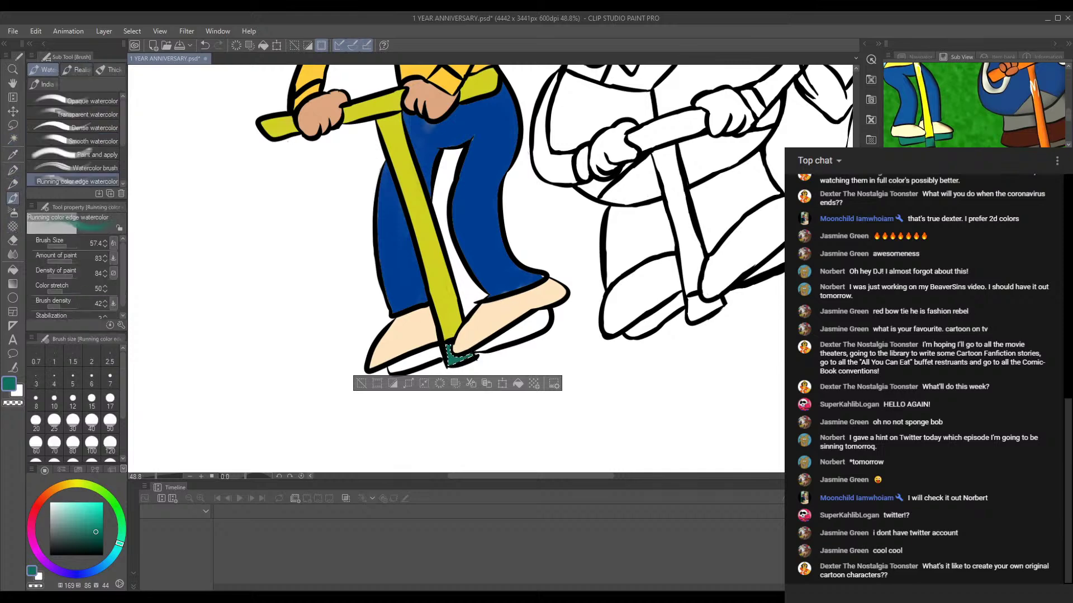
# Step: Auto-select the white base sections under both of the tall character's shoes, paint them the same dark teal and clear the selection
pyautogui.click(12, 138)
pyautogui.click(531, 325)
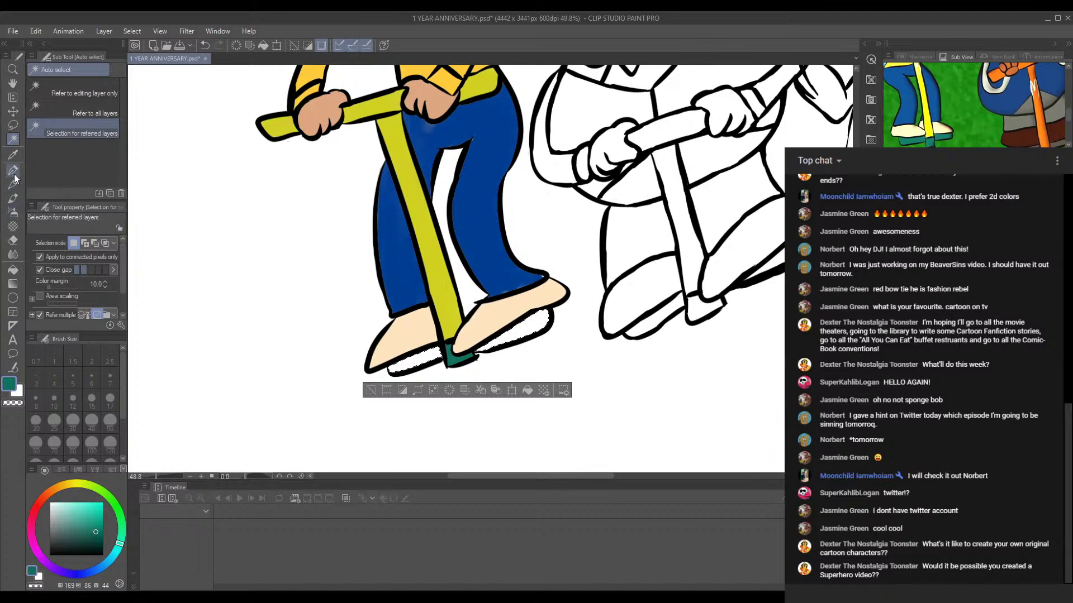
pyautogui.click(13, 198)
pyautogui.moveTo(408, 364)
pyautogui.mouseDown()
pyautogui.moveTo(460, 345)
pyautogui.moveTo(524, 345)
pyautogui.moveTo(523, 329)
pyautogui.moveTo(541, 314)
pyautogui.moveTo(503, 338)
pyautogui.moveTo(469, 341)
pyautogui.moveTo(541, 308)
pyautogui.moveTo(475, 331)
pyautogui.moveTo(454, 354)
pyautogui.mouseUp()
pyautogui.moveTo(492, 193); pyautogui.dragTo(474, 363)
pyautogui.moveTo(490, 151); pyautogui.dragTo(516, 335)
pyautogui.moveTo(397, 179)
pyautogui.mouseDown()
pyautogui.moveTo(450, 330)
pyautogui.moveTo(439, 245)
pyautogui.mouseUp()
pyautogui.moveTo(431, 329); pyautogui.dragTo(441, 196)
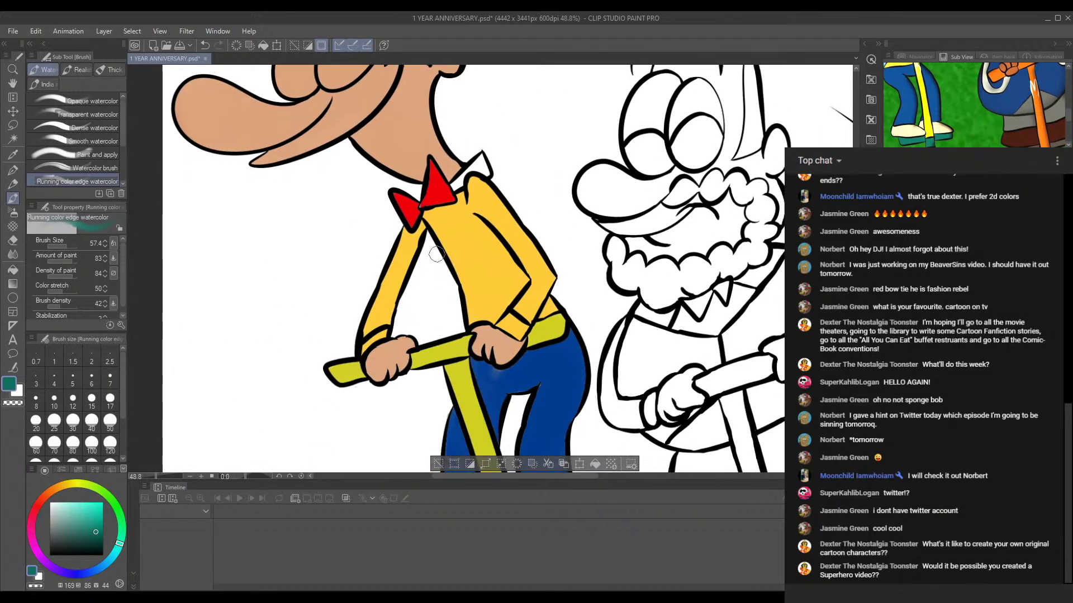
pyautogui.scroll(-5, 433, 254)
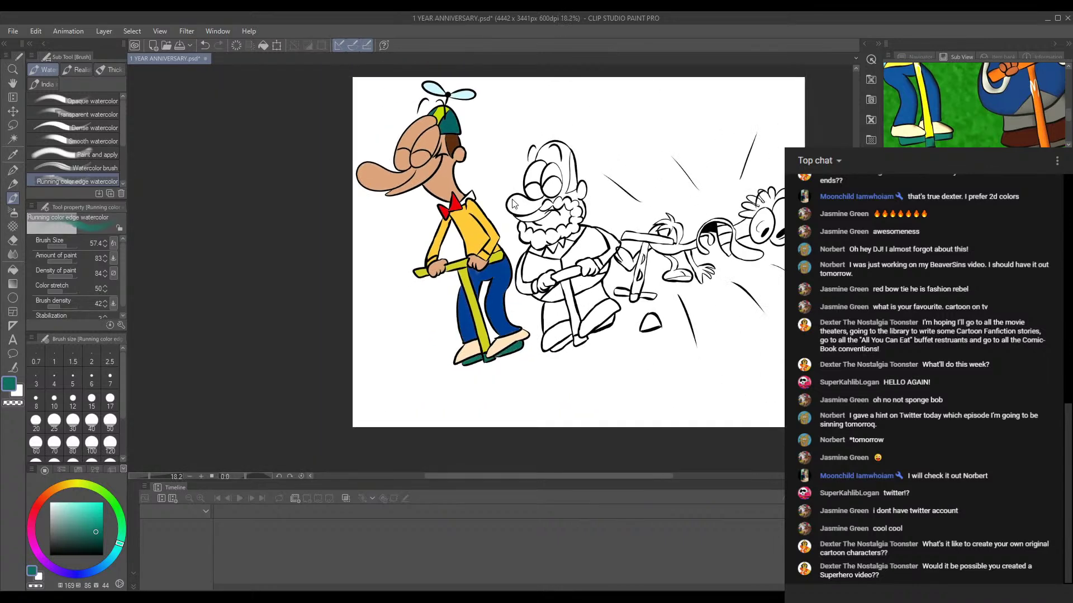
pyautogui.moveTo(571, 220); pyautogui.dragTo(525, 218)
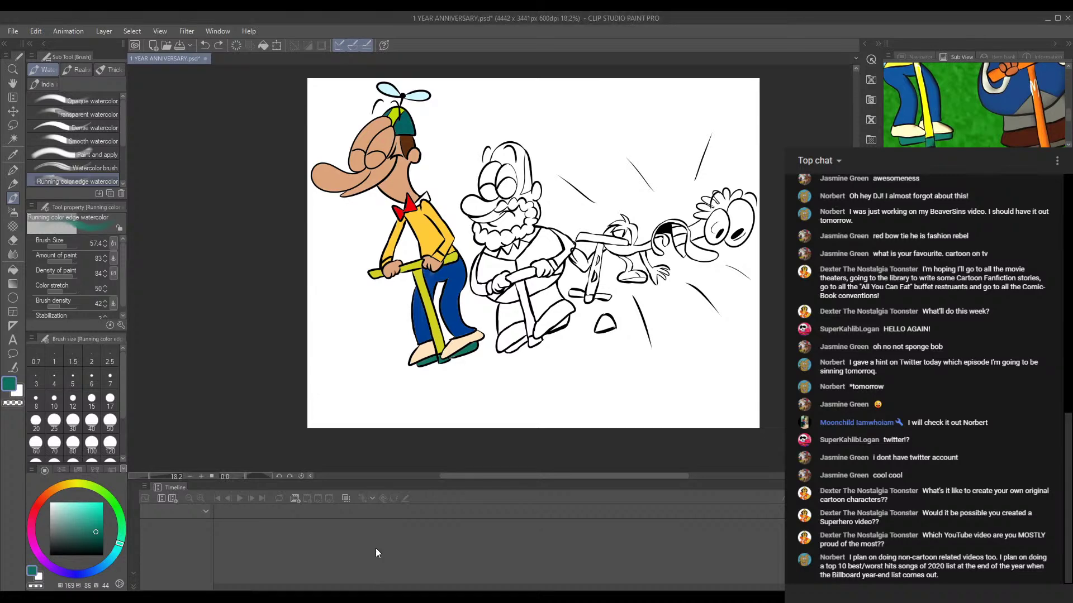
pyautogui.moveTo(584, 232); pyautogui.dragTo(567, 275)
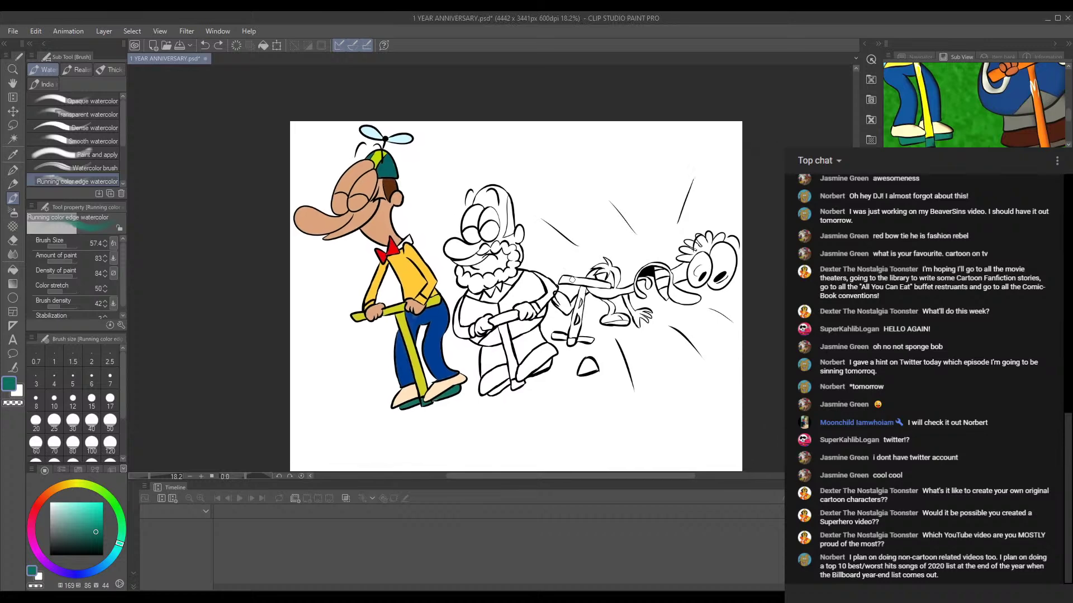
pyautogui.moveTo(552, 324); pyautogui.dragTo(546, 271)
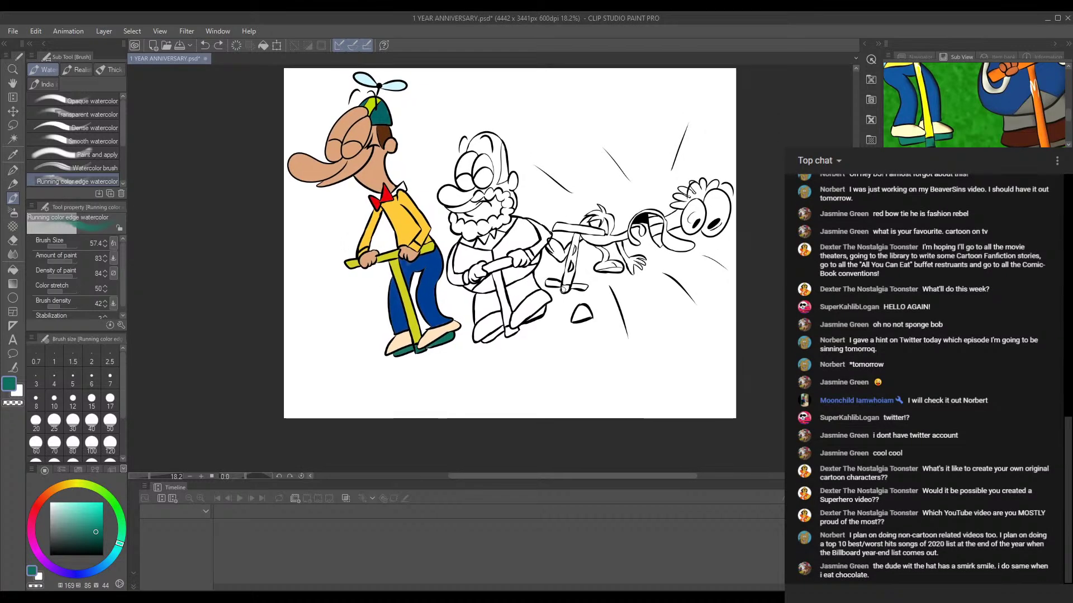
pyautogui.scroll(2, 584, 295)
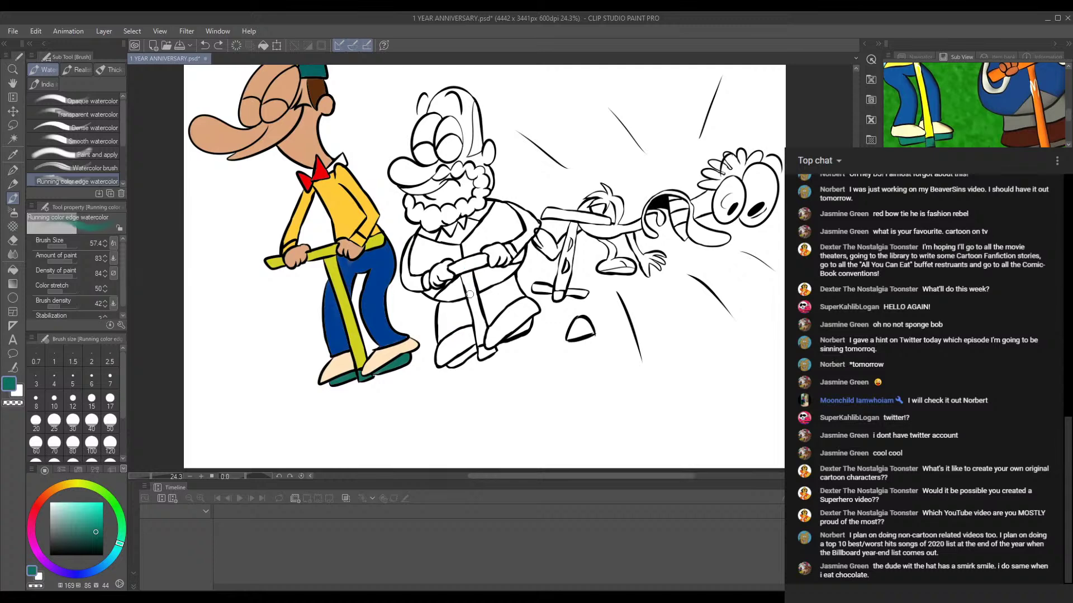
pyautogui.moveTo(536, 230); pyautogui.dragTo(529, 290)
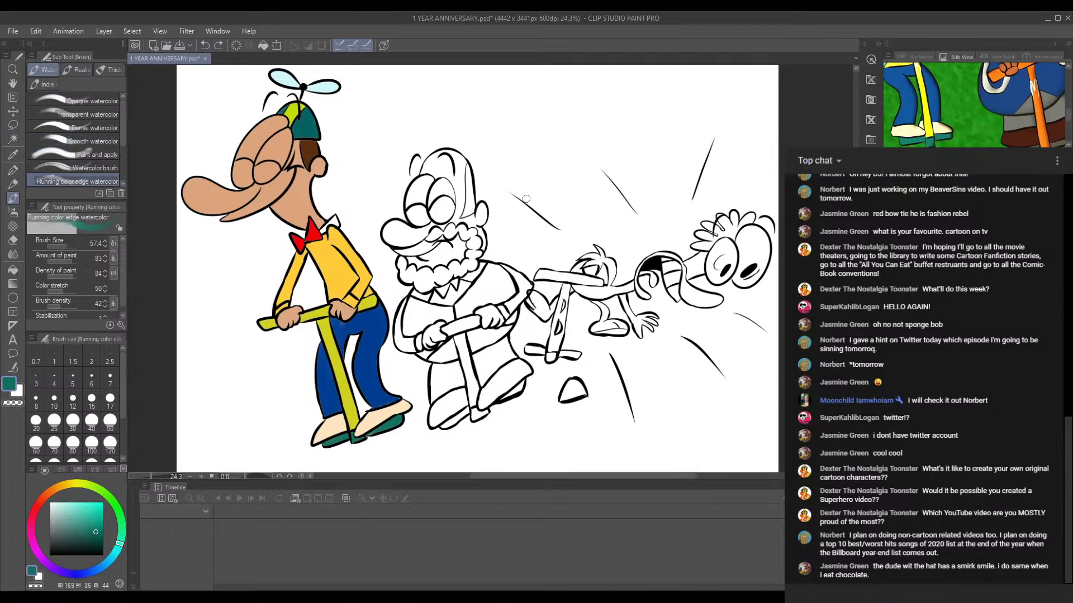
pyautogui.moveTo(644, 218)
pyautogui.mouseDown()
pyautogui.moveTo(640, 229)
pyautogui.moveTo(638, 218)
pyautogui.mouseUp()
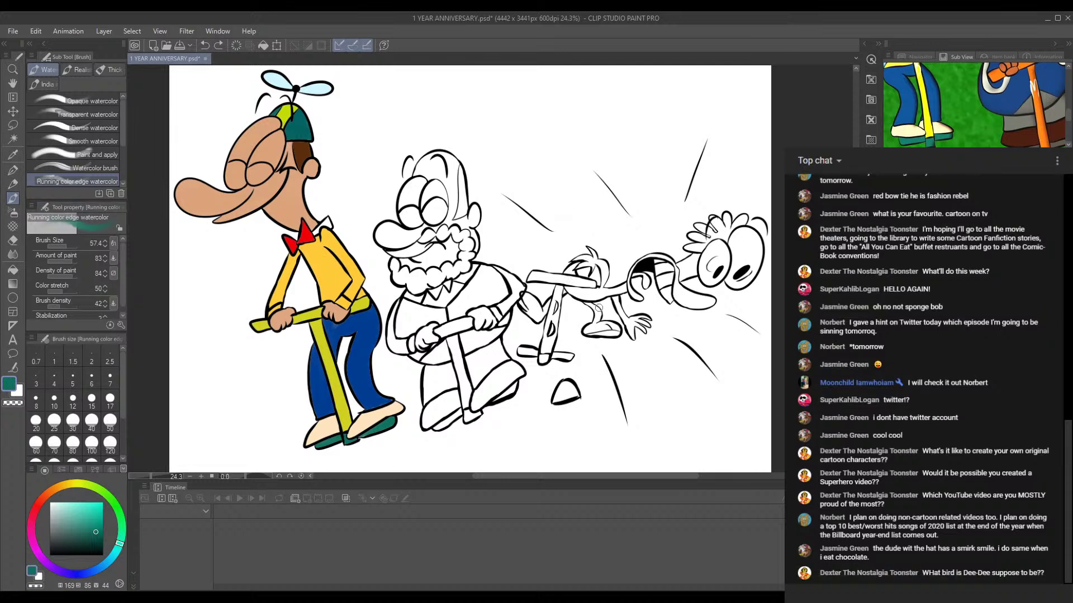
pyautogui.moveTo(596, 335); pyautogui.dragTo(579, 282)
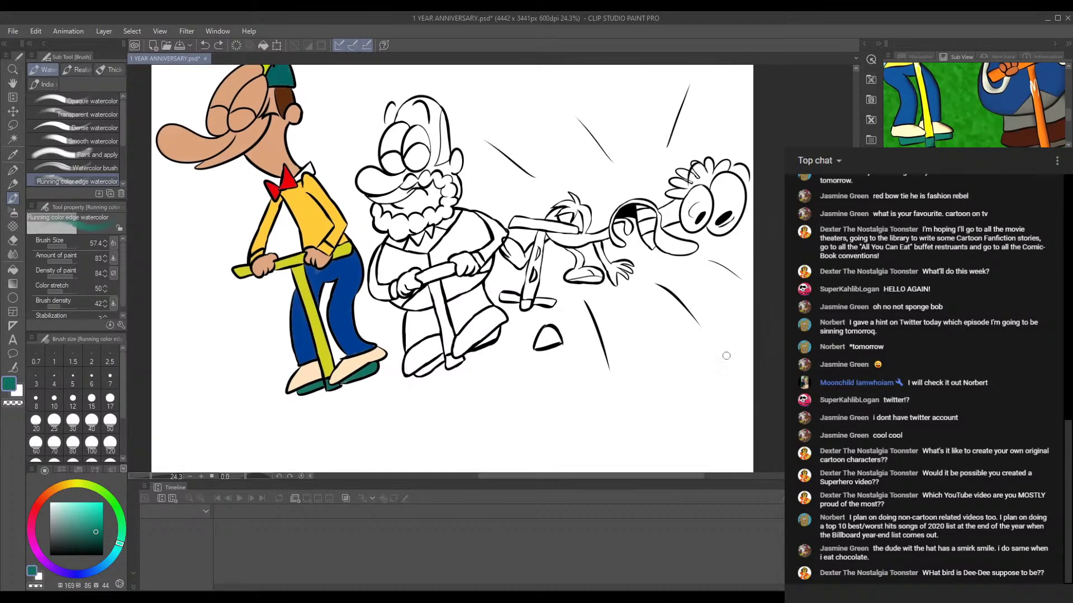
# Step: Auto-select the bearded character's face, combining the nose and forehead area with the area around the mouth inside the beard
pyautogui.click(14, 140)
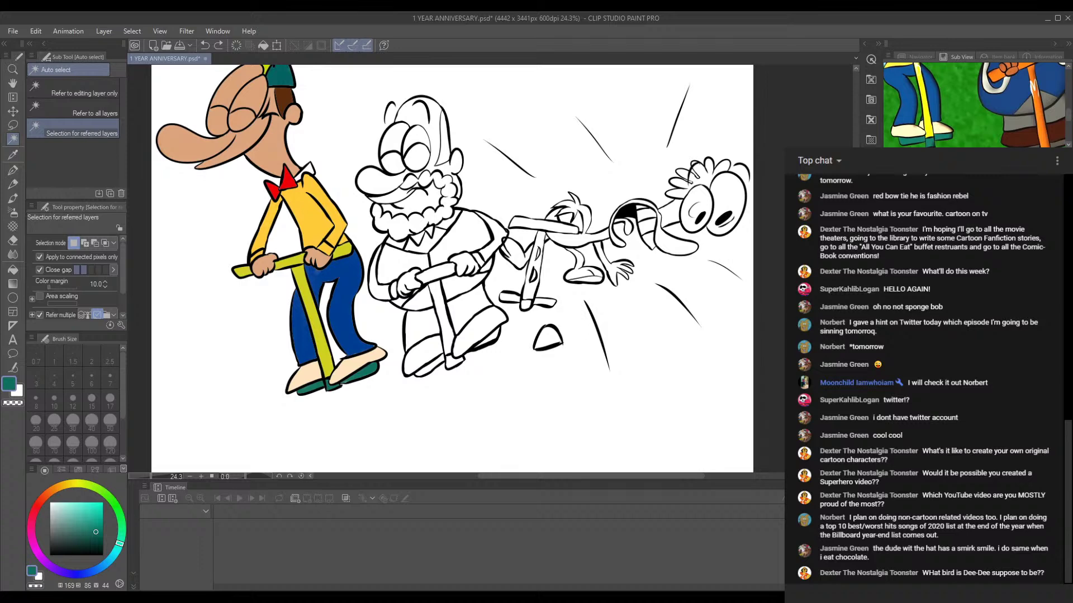
pyautogui.hotkey('ctrl', 'd')
pyautogui.moveTo(535, 267); pyautogui.dragTo(551, 282)
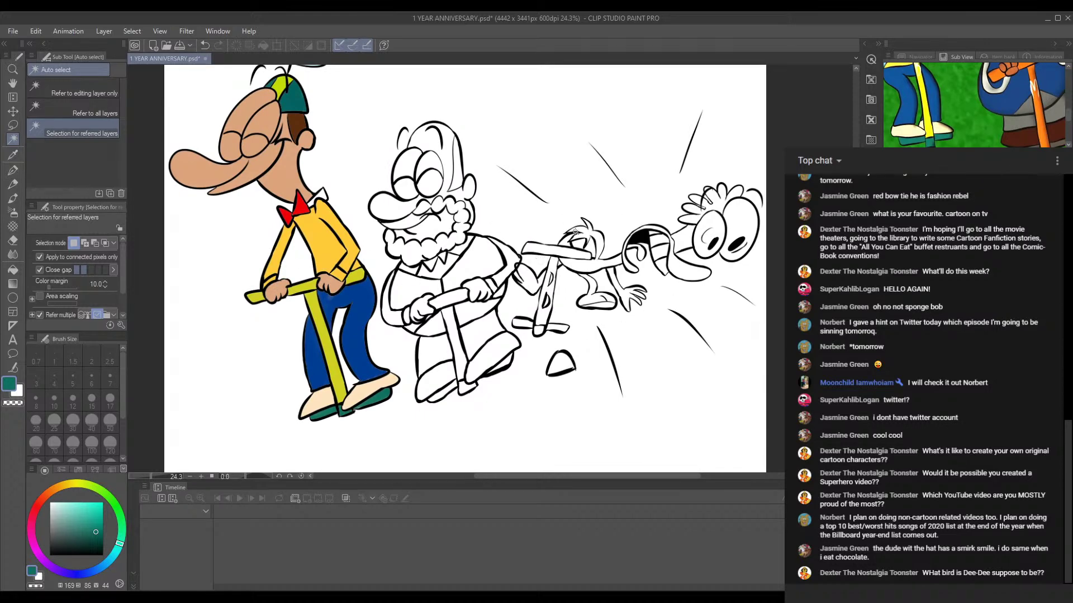
pyautogui.moveTo(570, 228)
pyautogui.mouseDown()
pyautogui.moveTo(567, 264)
pyautogui.moveTo(562, 245)
pyautogui.mouseUp()
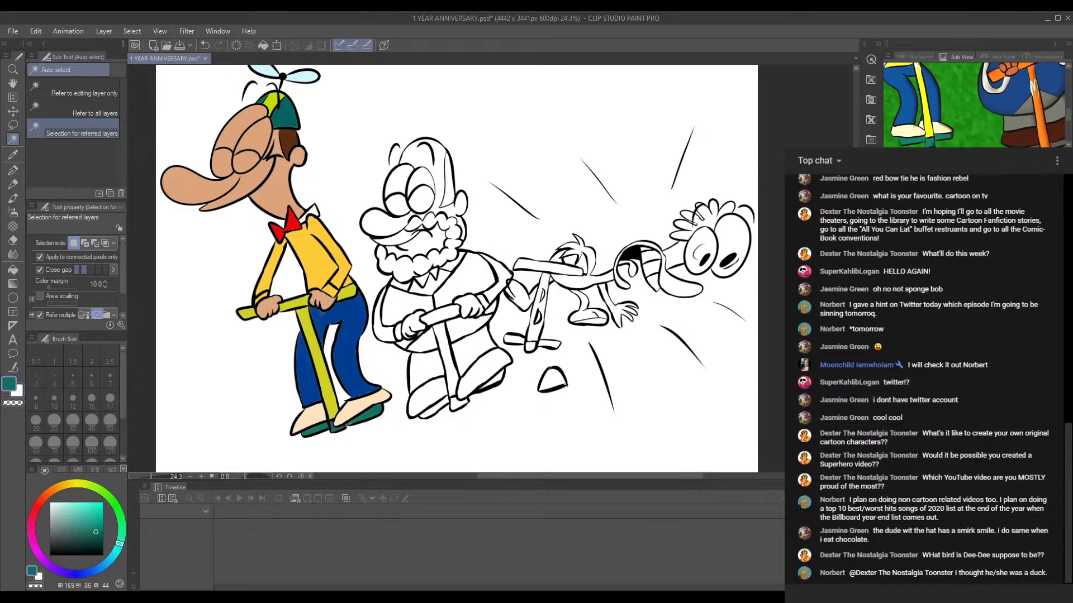
pyautogui.hotkey('ctrl', 'd')
pyautogui.moveTo(450, 250)
pyautogui.mouseDown()
pyautogui.moveTo(449, 223)
pyautogui.moveTo(443, 266)
pyautogui.mouseUp()
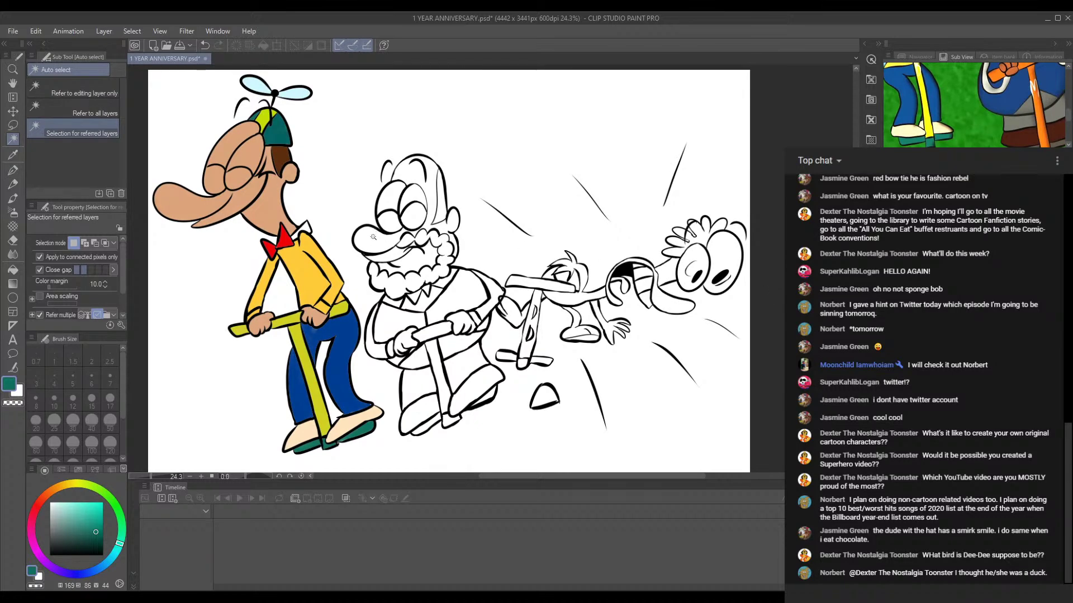
pyautogui.scroll(1, 388, 237)
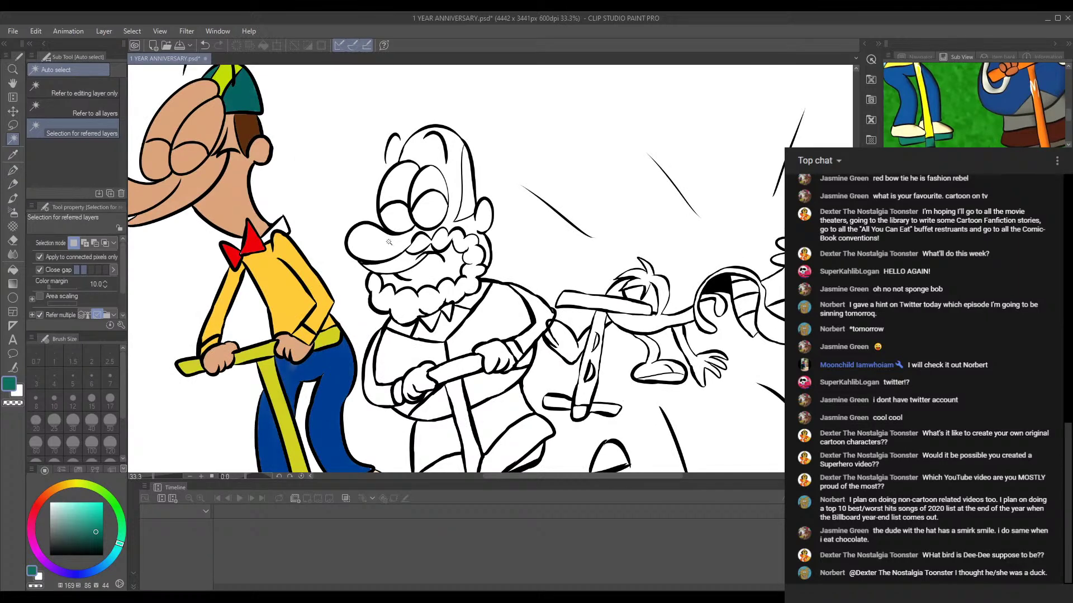
pyautogui.click(391, 244)
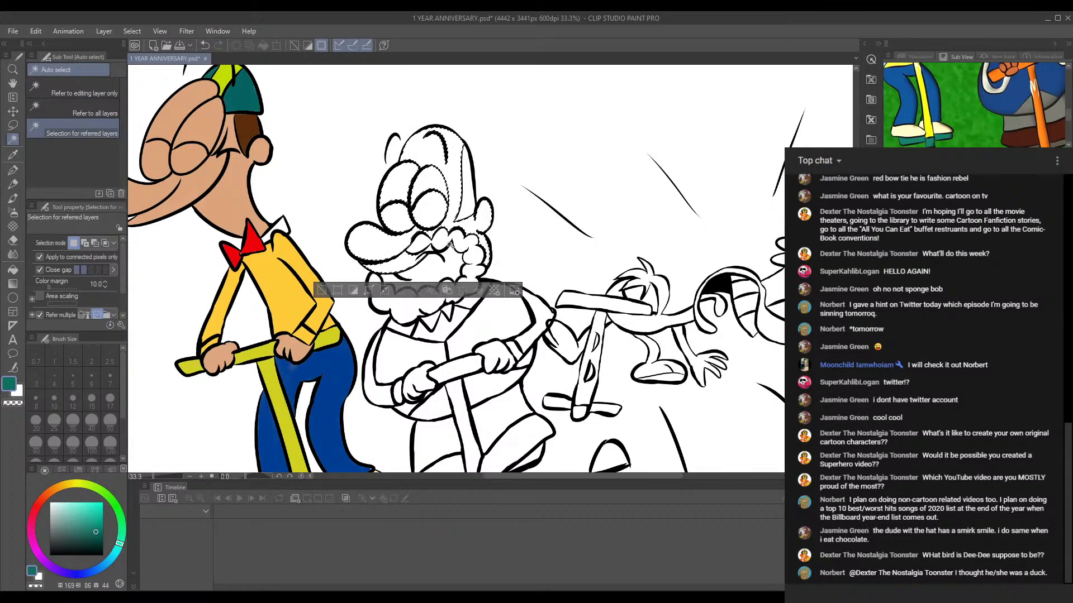
pyautogui.keyDown('shift'); pyautogui.click(447, 259); pyautogui.keyUp('shift')
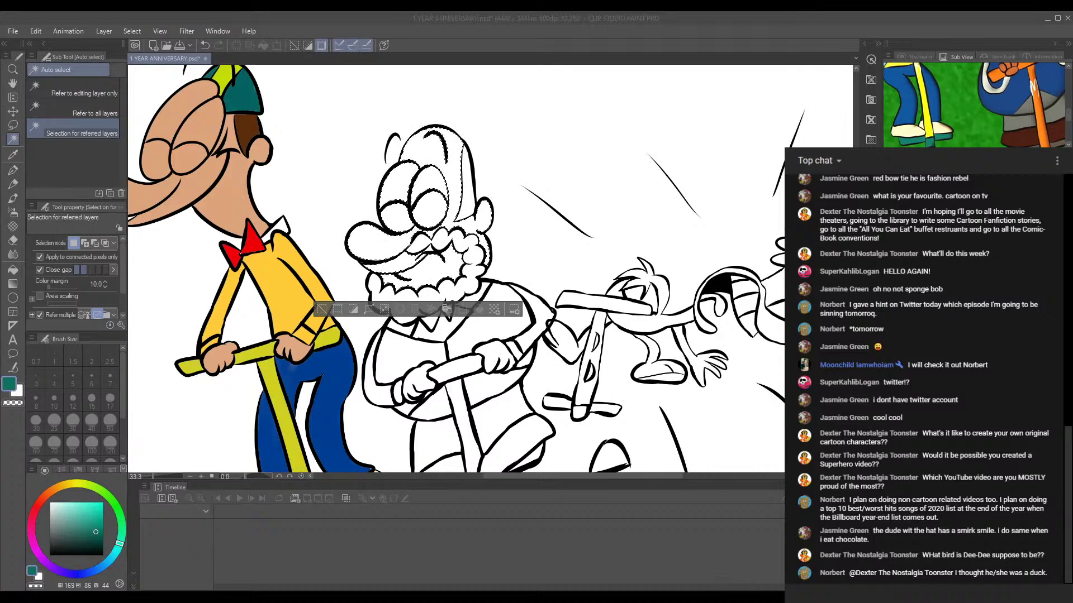
# Step: Add both of the bearded character's hands gripping the stick to the face selection
pyautogui.moveTo(510, 240); pyautogui.dragTo(496, 165)
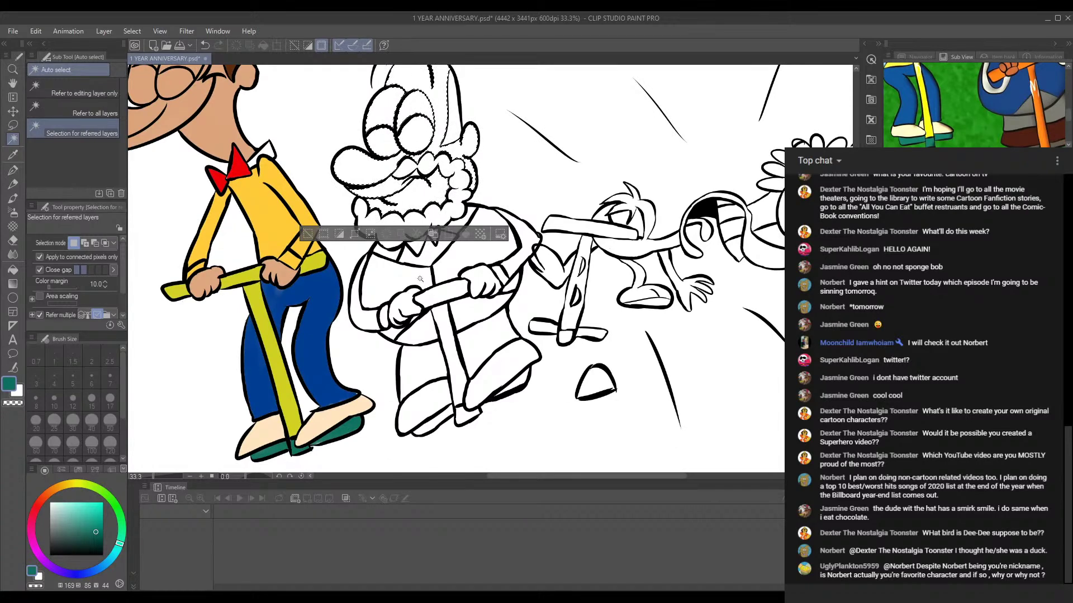
pyautogui.moveTo(537, 182); pyautogui.dragTo(551, 153)
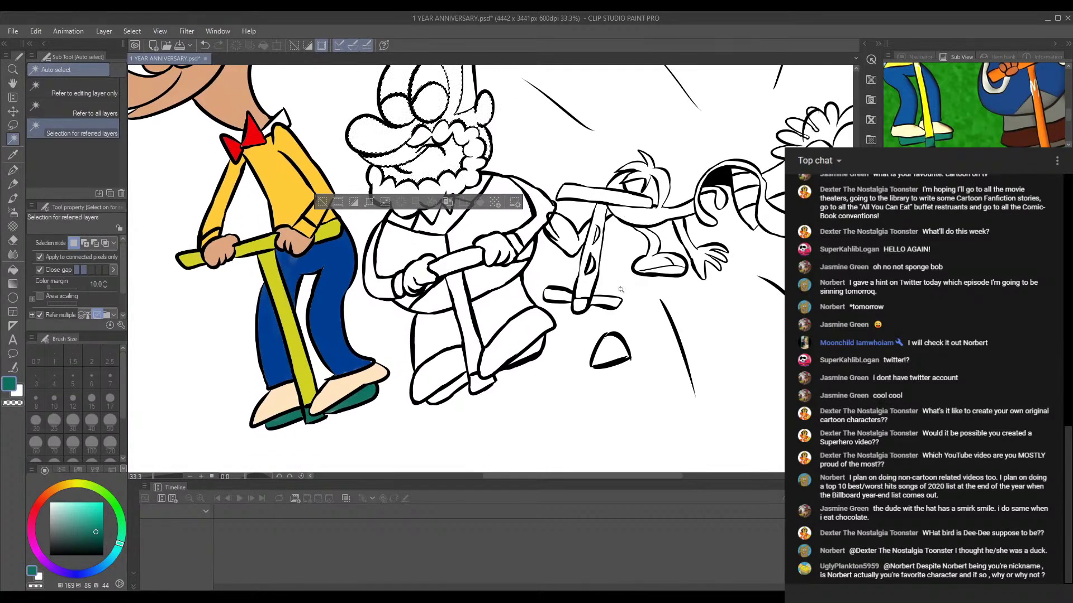
pyautogui.click(420, 271)
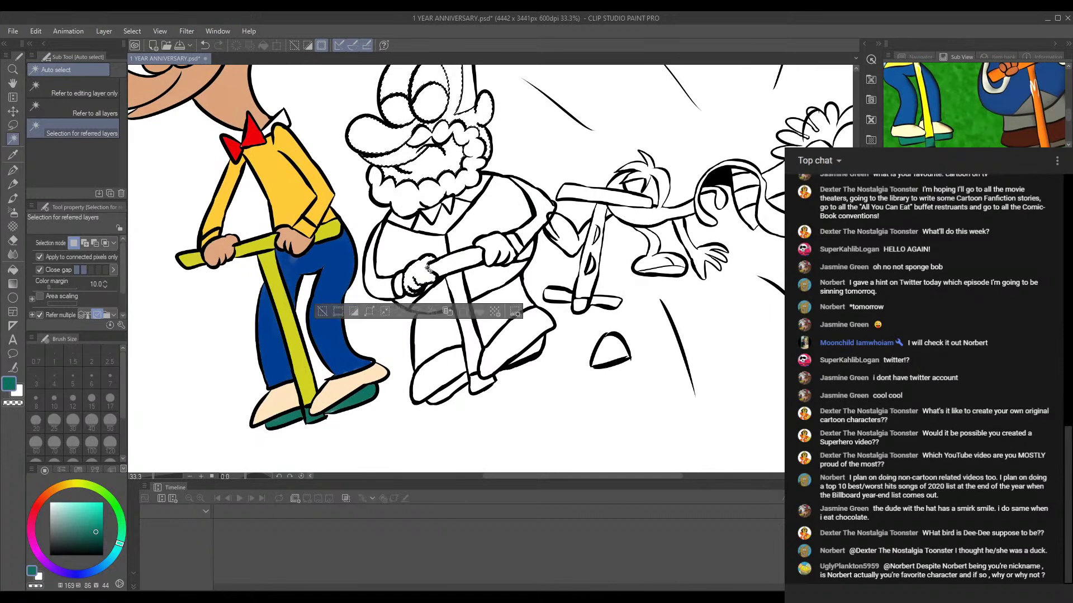
pyautogui.keyDown('shift'); pyautogui.click(503, 249); pyautogui.keyUp('shift')
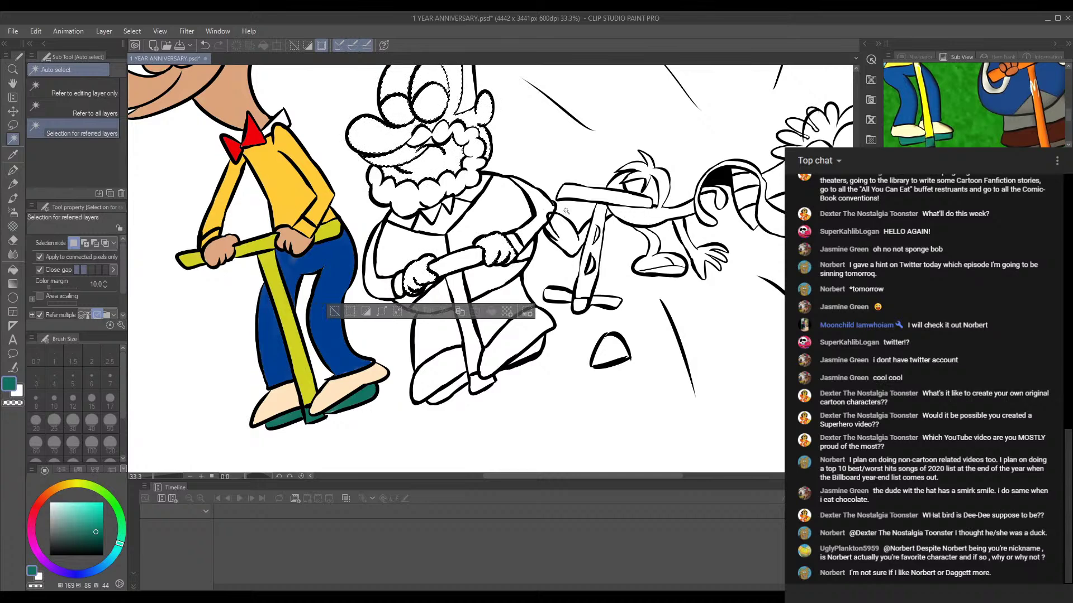
# Step: Sample the orange-brown skin colour (21, 74, 85) from the bearded character in the reference picture
pyautogui.moveTo(608, 194); pyautogui.dragTo(601, 243)
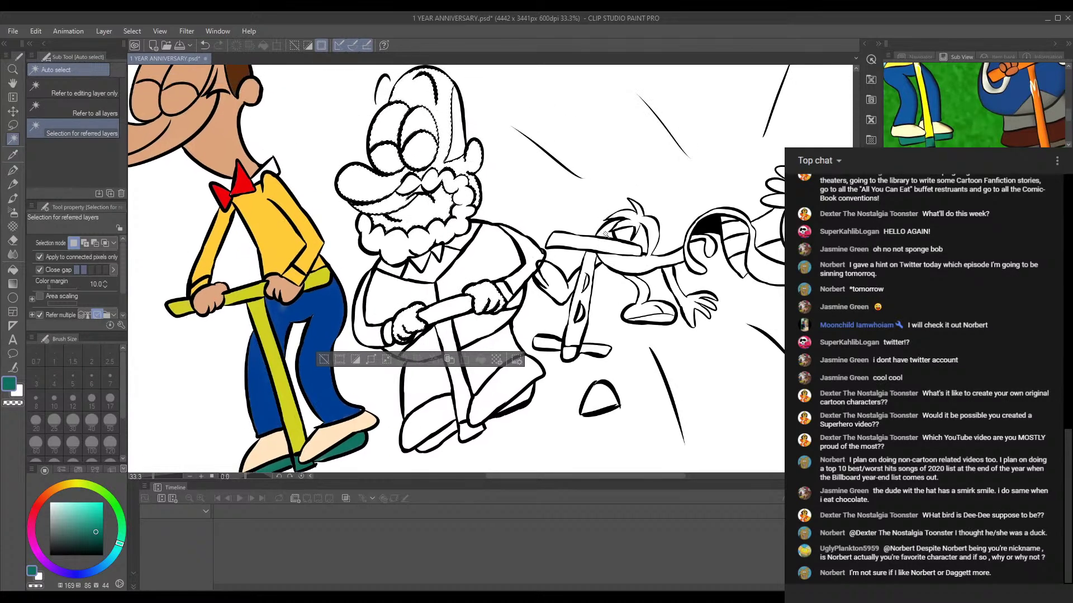
pyautogui.scroll(2, 490, 258)
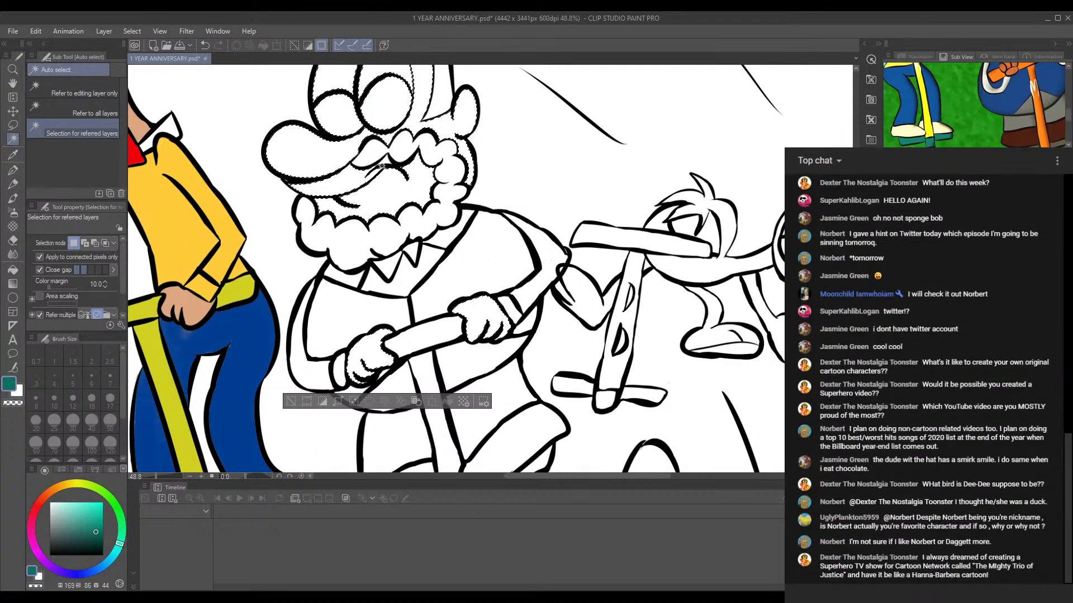
pyautogui.moveTo(513, 168); pyautogui.dragTo(507, 250)
pyautogui.moveTo(488, 199); pyautogui.dragTo(462, 237)
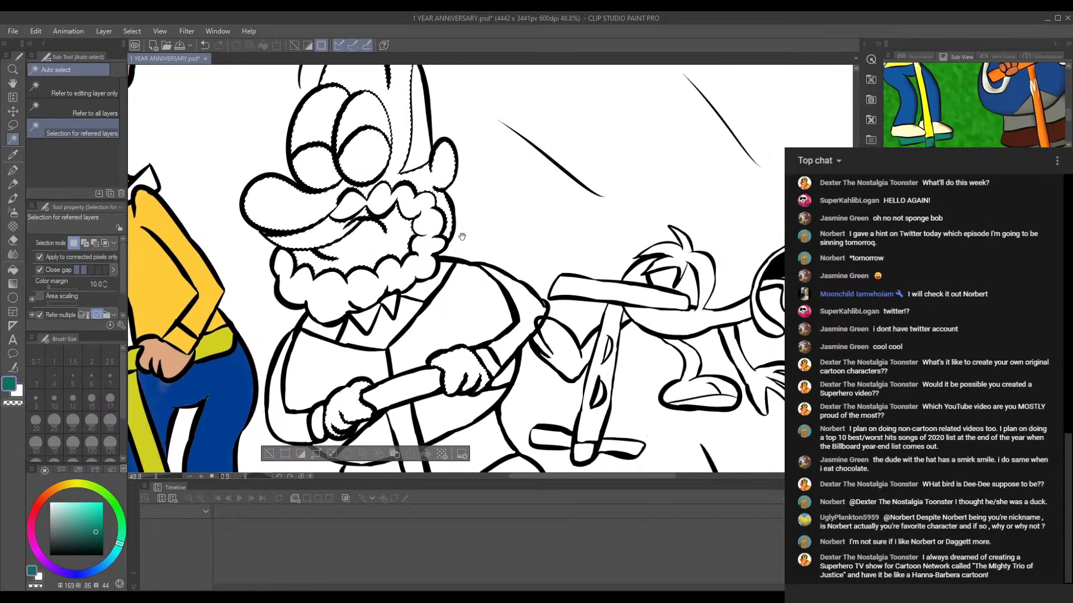
pyautogui.scroll(-2, 1007, 85)
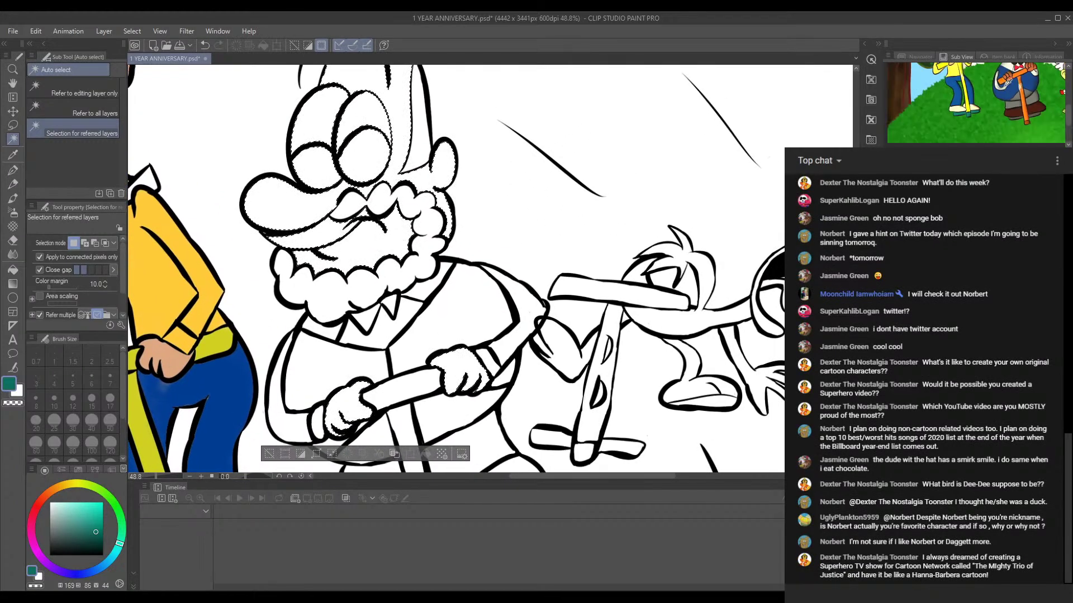
pyautogui.scroll(-2, 983, 73)
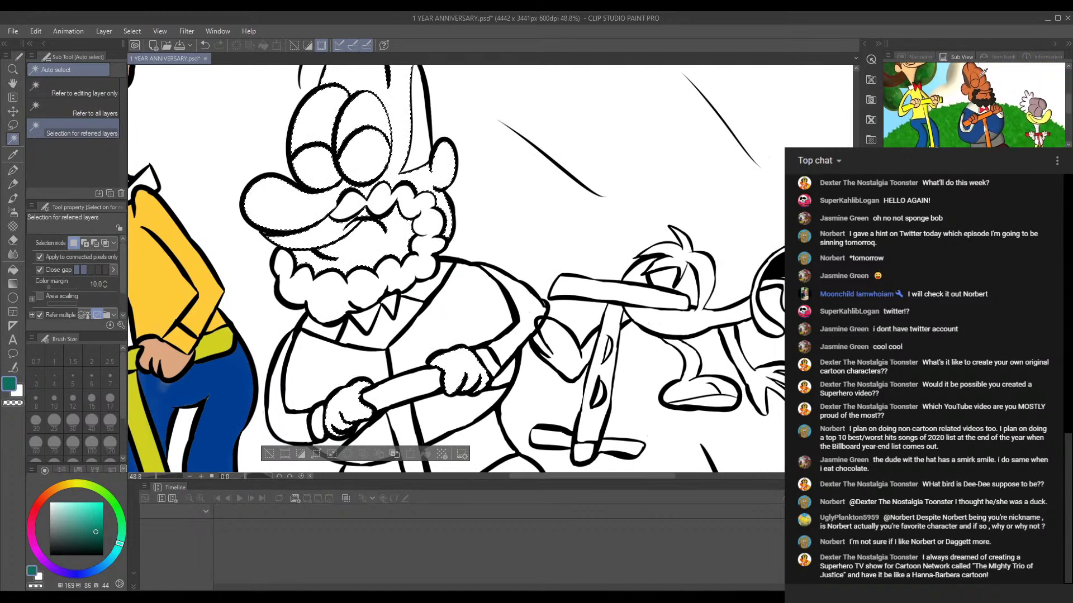
pyautogui.scroll(1, 984, 73)
pyautogui.click(972, 84)
pyautogui.scroll(1, 895, 89)
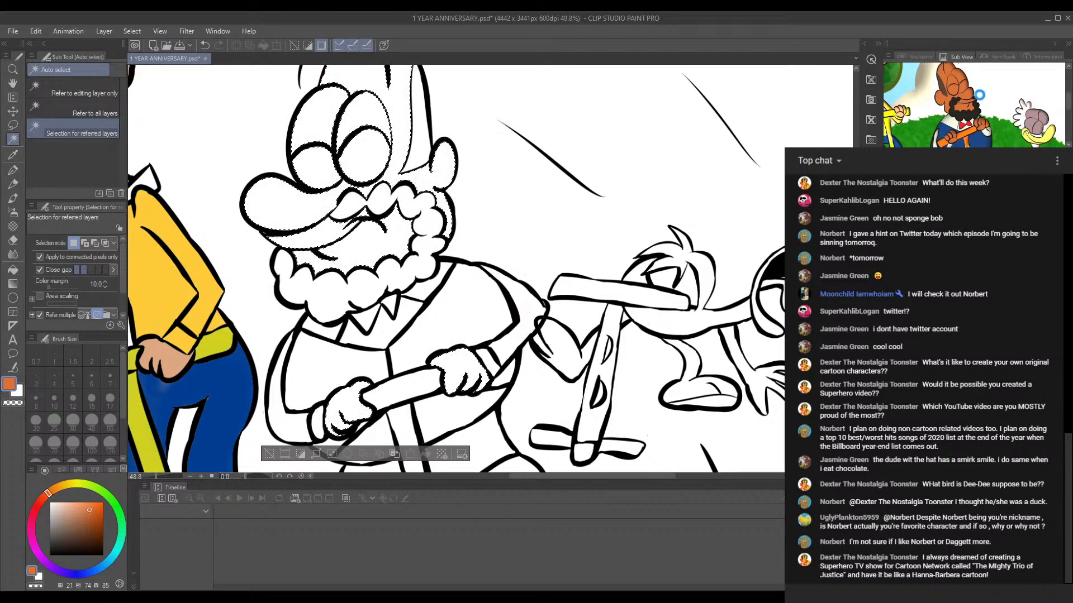
# Step: Sample the darker brown skin colour (20, 74, 64) from the bearded character's head in the reference picture and ready the watercolor brush
pyautogui.scroll(-3, 994, 103)
pyautogui.scroll(4, 1026, 78)
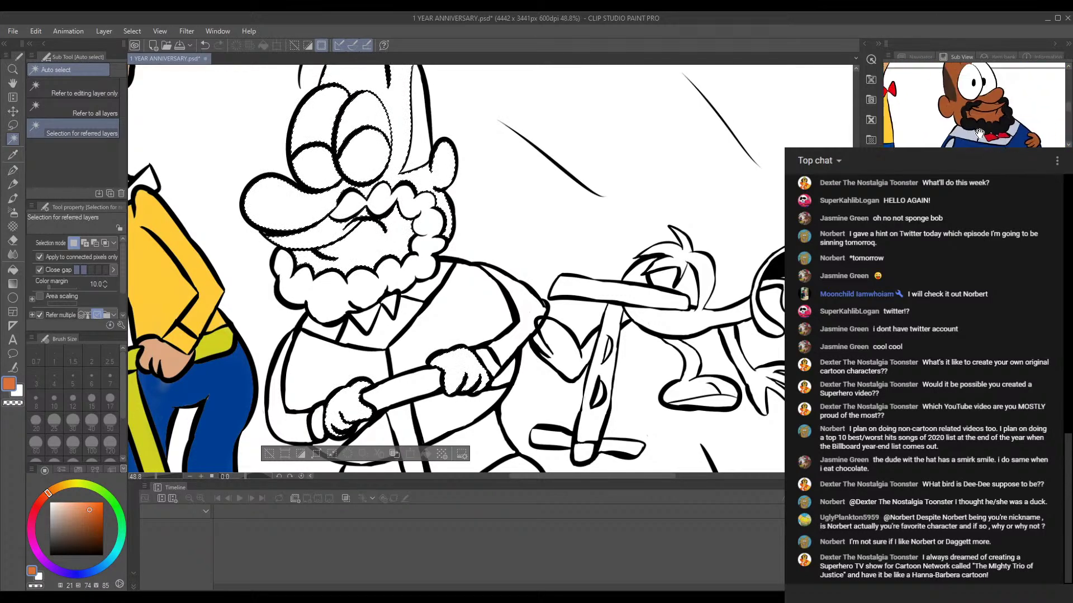
pyautogui.click(962, 83)
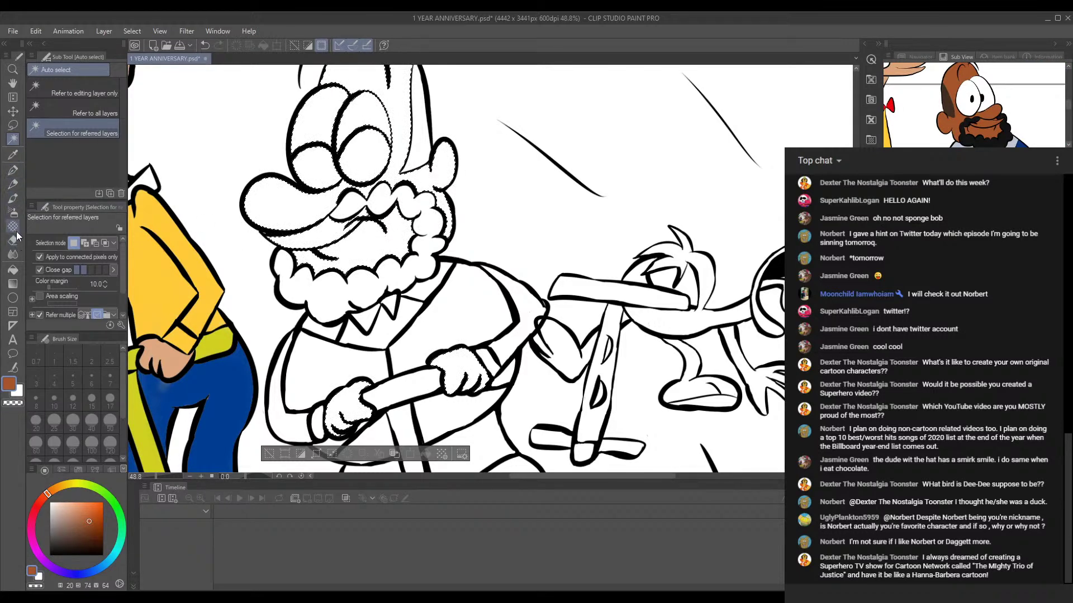
pyautogui.click(13, 170)
pyautogui.click(13, 200)
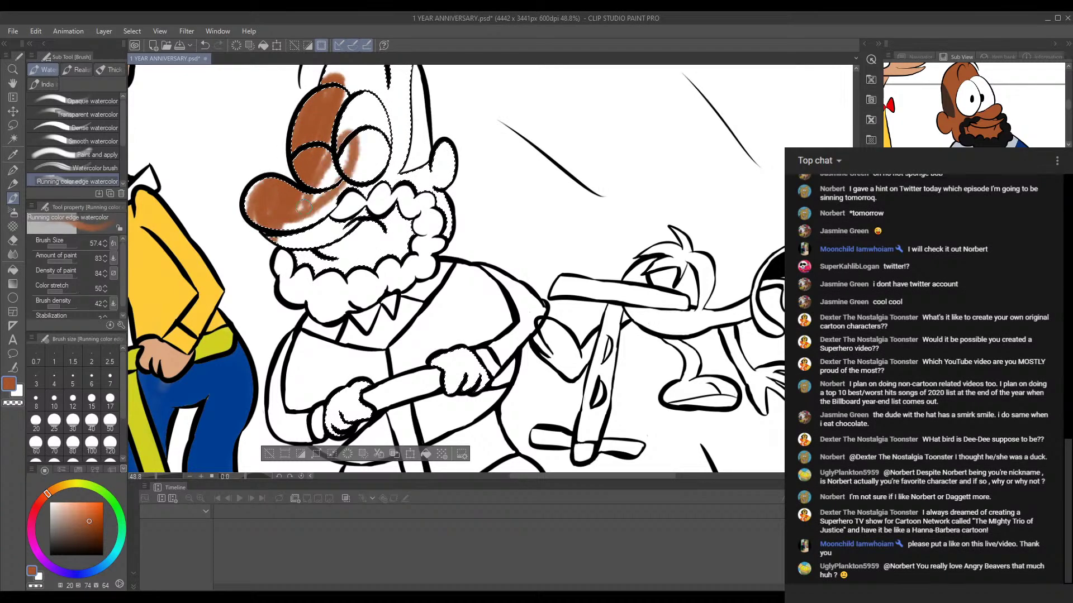
# Step: Paint the bearded character's selected face, head and ear brown with the Running color edge watercolor brush, enlarging it to 83.5 for the remaining gaps
pyautogui.scroll(3, 345, 118)
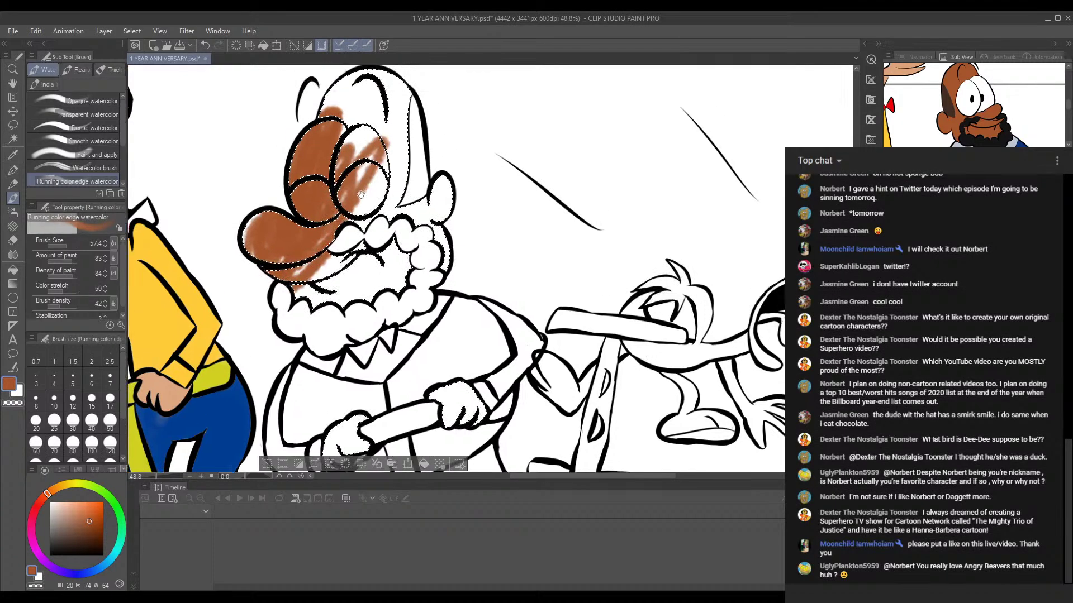
pyautogui.moveTo(353, 281)
pyautogui.mouseDown()
pyautogui.moveTo(386, 275)
pyautogui.moveTo(311, 353)
pyautogui.moveTo(275, 331)
pyautogui.mouseUp()
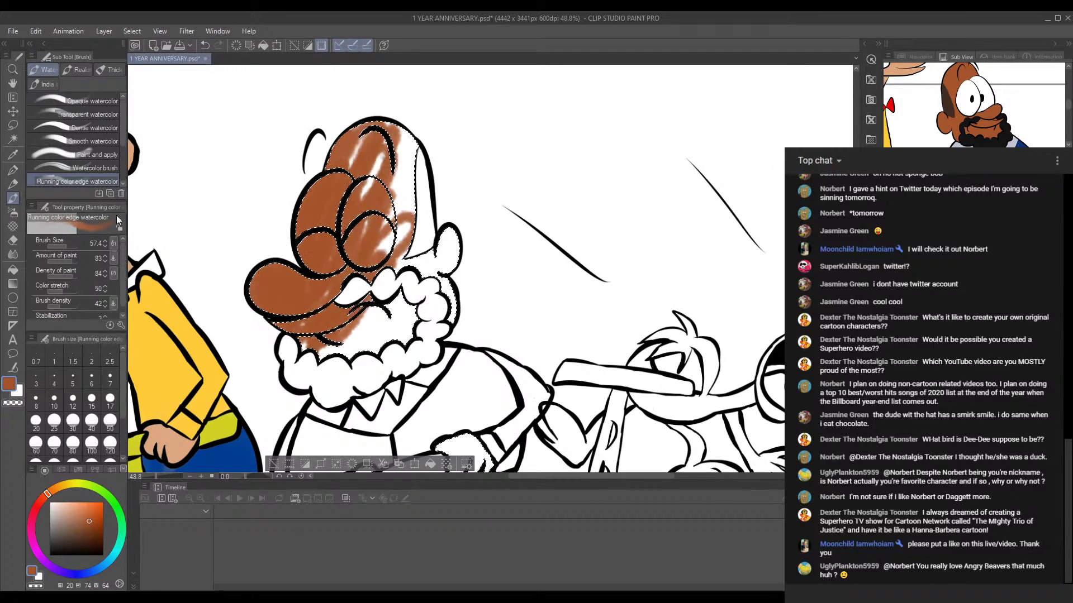
pyautogui.click(69, 247)
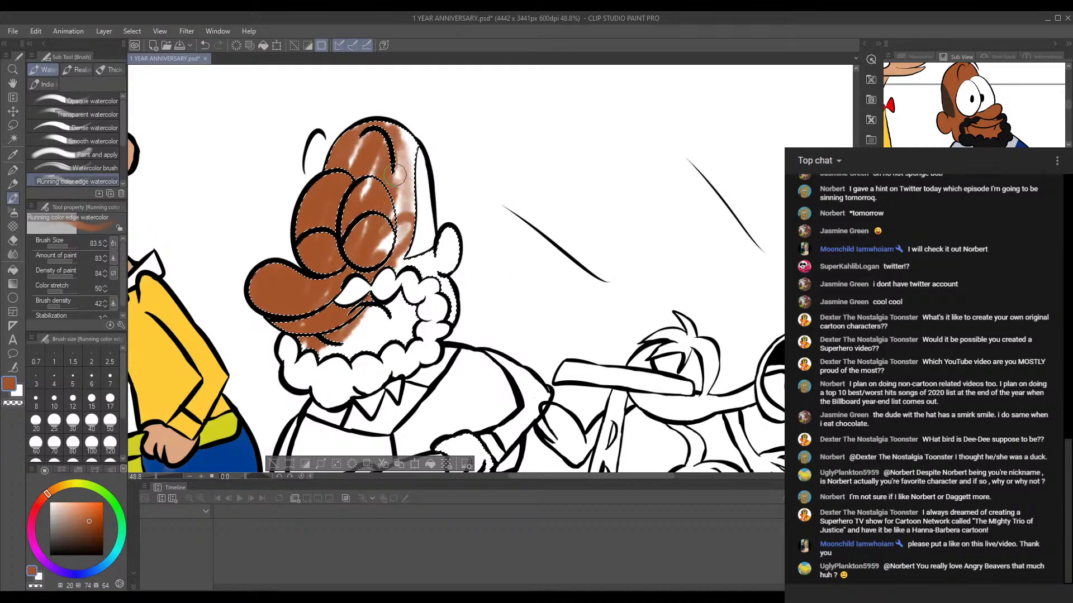
pyautogui.moveTo(343, 190)
pyautogui.mouseDown()
pyautogui.moveTo(364, 137)
pyautogui.moveTo(357, 334)
pyautogui.moveTo(369, 336)
pyautogui.moveTo(324, 344)
pyautogui.moveTo(303, 323)
pyautogui.moveTo(394, 228)
pyautogui.moveTo(415, 147)
pyautogui.mouseUp()
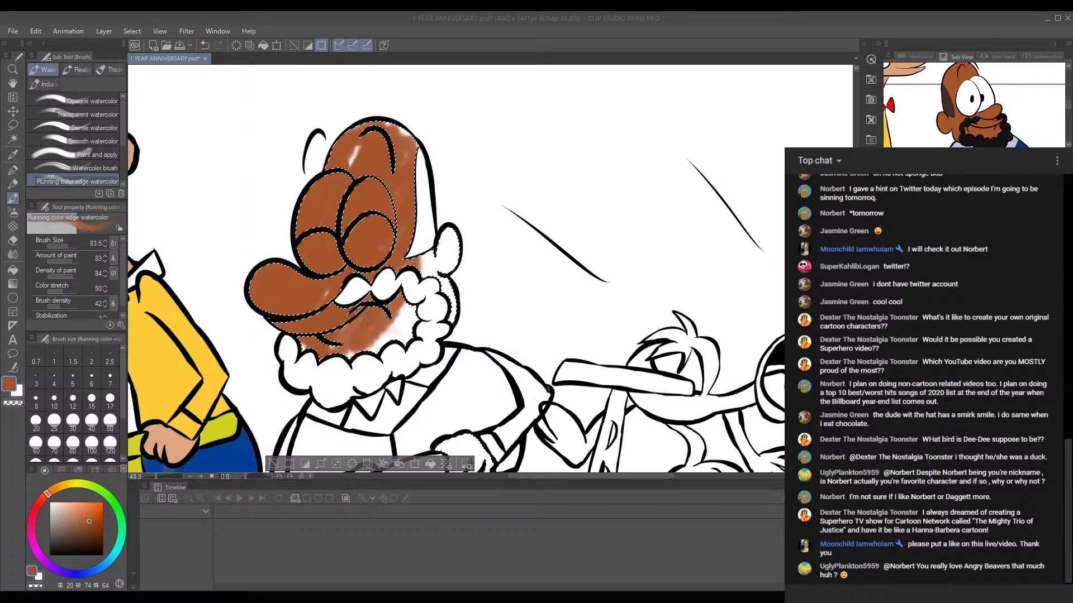
pyautogui.click(679, 558)
pyautogui.moveTo(351, 164); pyautogui.dragTo(362, 145)
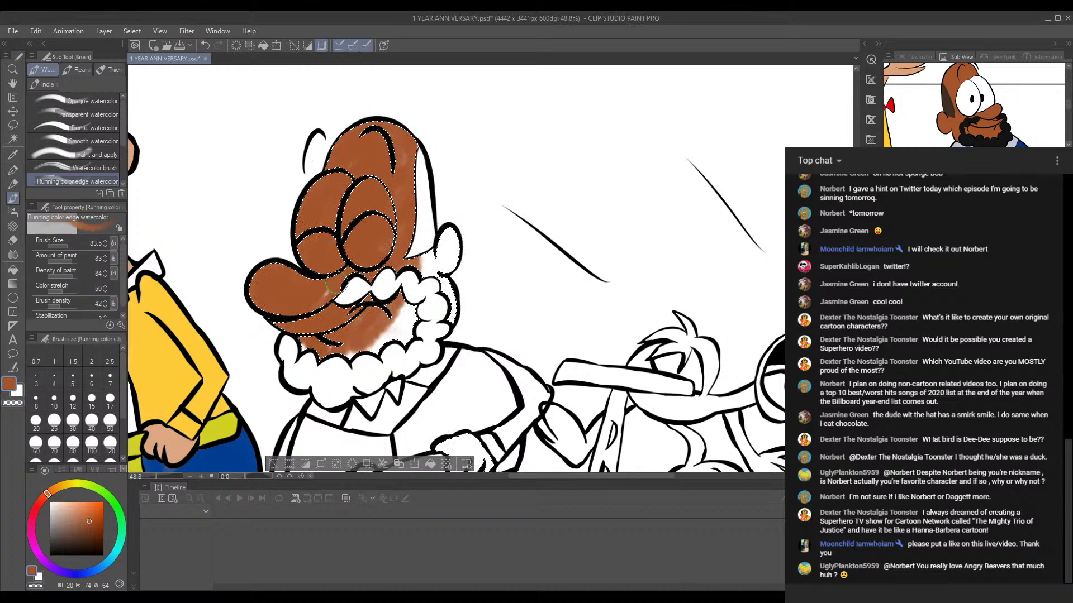
pyautogui.moveTo(302, 357)
pyautogui.mouseDown()
pyautogui.moveTo(398, 313)
pyautogui.moveTo(444, 235)
pyautogui.moveTo(454, 313)
pyautogui.moveTo(453, 268)
pyautogui.mouseUp()
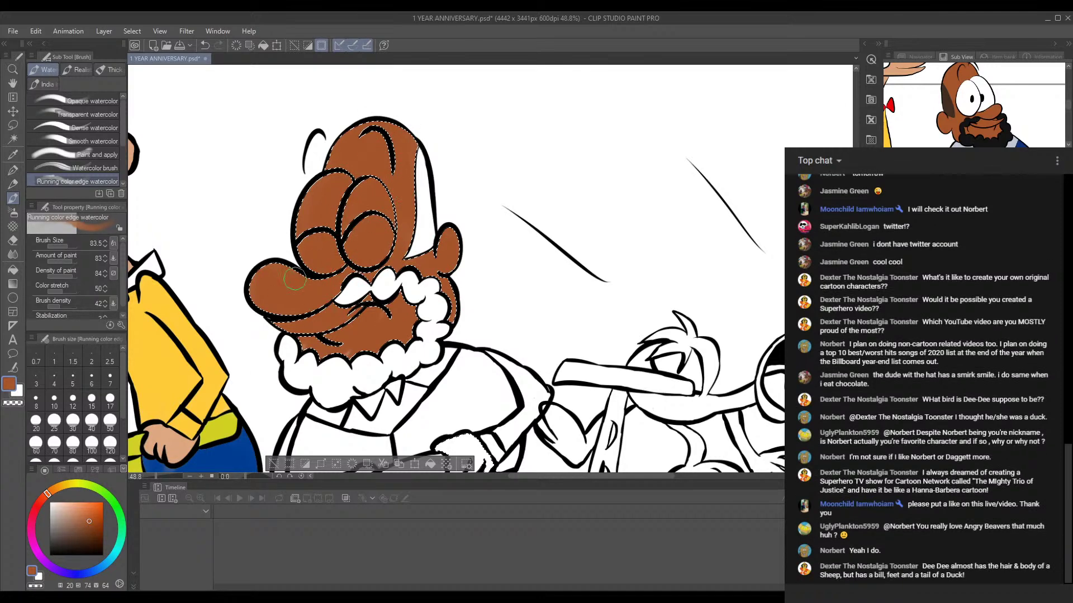
# Step: Paint both of the bearded character's selected hands on the stick with the same brown
pyautogui.scroll(-3, 391, 190)
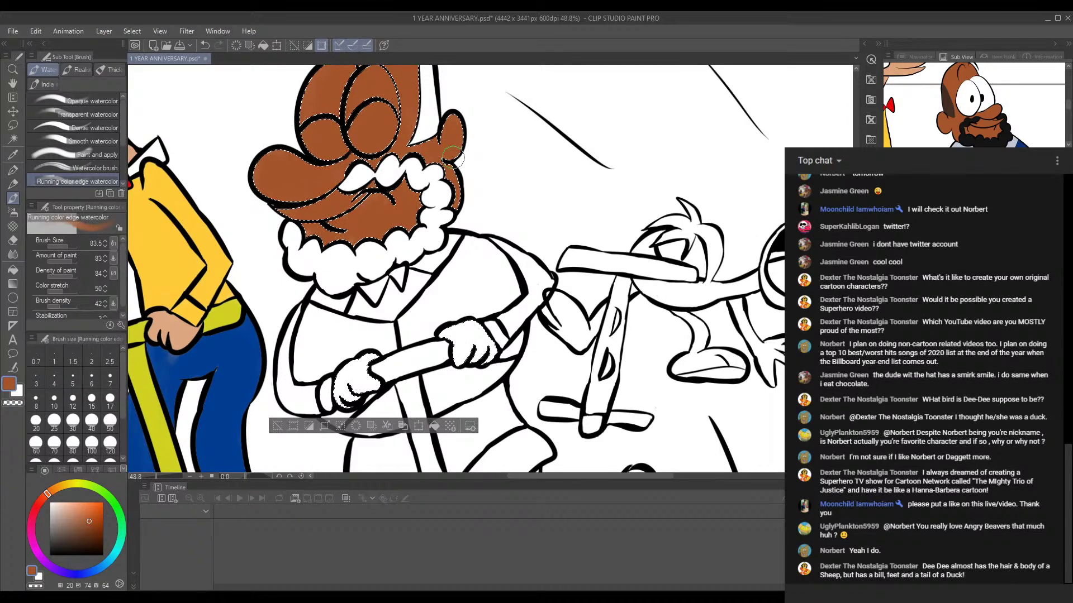
pyautogui.moveTo(451, 154); pyautogui.dragTo(426, 233)
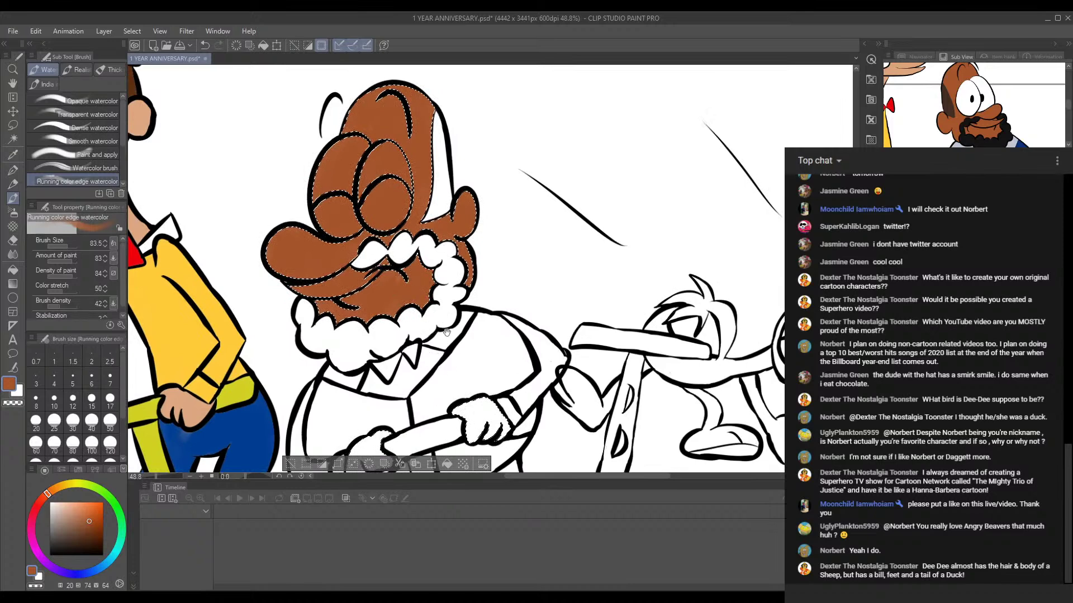
pyautogui.scroll(-3, 451, 227)
pyautogui.moveTo(391, 308)
pyautogui.mouseDown()
pyautogui.moveTo(373, 340)
pyautogui.moveTo(360, 332)
pyautogui.moveTo(391, 308)
pyautogui.moveTo(388, 338)
pyautogui.moveTo(374, 324)
pyautogui.moveTo(380, 301)
pyautogui.moveTo(379, 327)
pyautogui.mouseUp()
pyautogui.moveTo(503, 287)
pyautogui.mouseDown()
pyautogui.moveTo(485, 265)
pyautogui.moveTo(492, 281)
pyautogui.moveTo(475, 320)
pyautogui.moveTo(488, 282)
pyautogui.moveTo(505, 289)
pyautogui.moveTo(495, 321)
pyautogui.moveTo(513, 300)
pyautogui.moveTo(485, 238)
pyautogui.moveTo(486, 313)
pyautogui.mouseUp()
pyautogui.moveTo(453, 140); pyautogui.dragTo(460, 221)
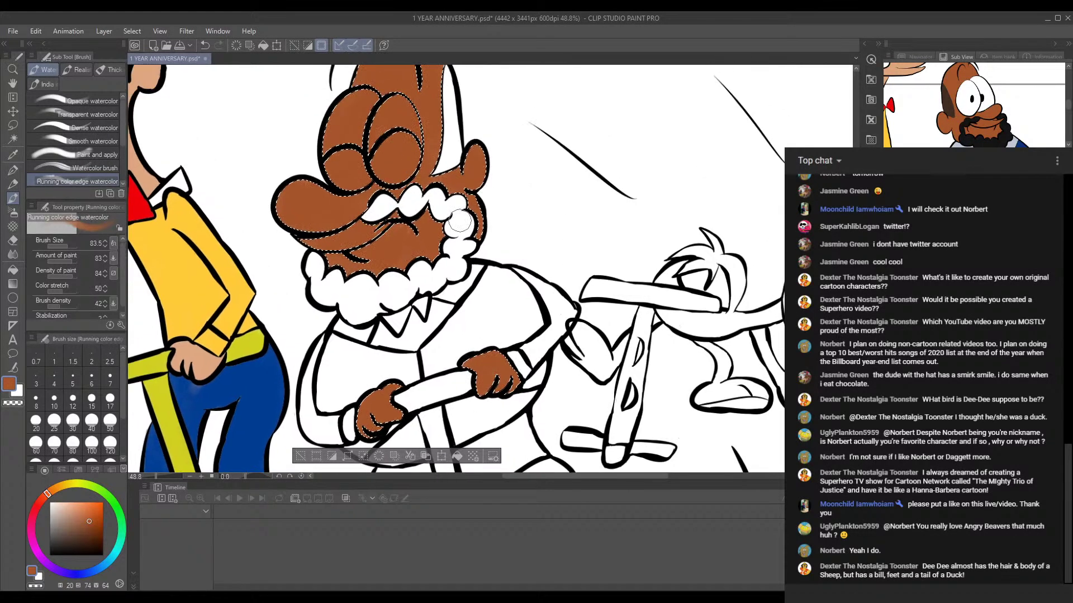
pyautogui.moveTo(453, 176); pyautogui.dragTo(452, 224)
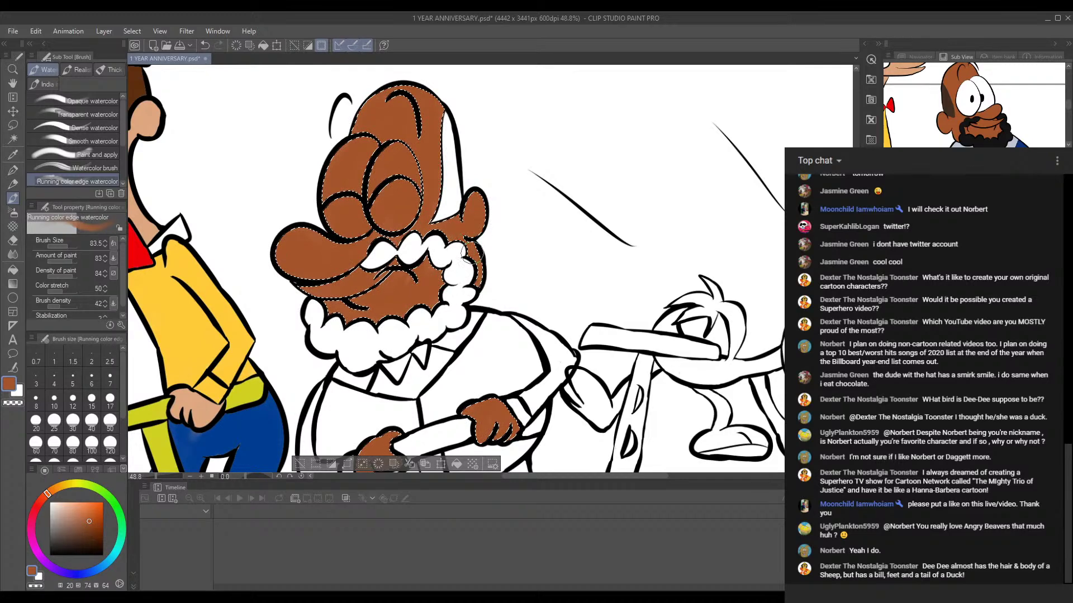
pyautogui.scroll(2, 401, 199)
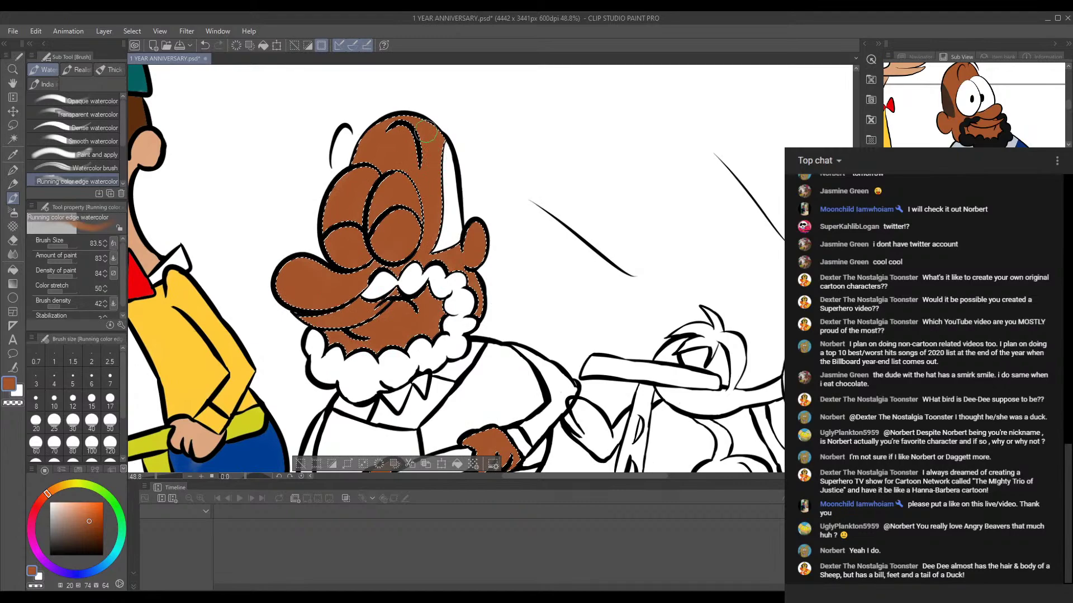
pyautogui.moveTo(448, 386); pyautogui.dragTo(455, 348)
# Step: Sample the near-black beard colour from the reference picture and auto-select the bearded character's white beard and moustache
pyautogui.click(975, 134)
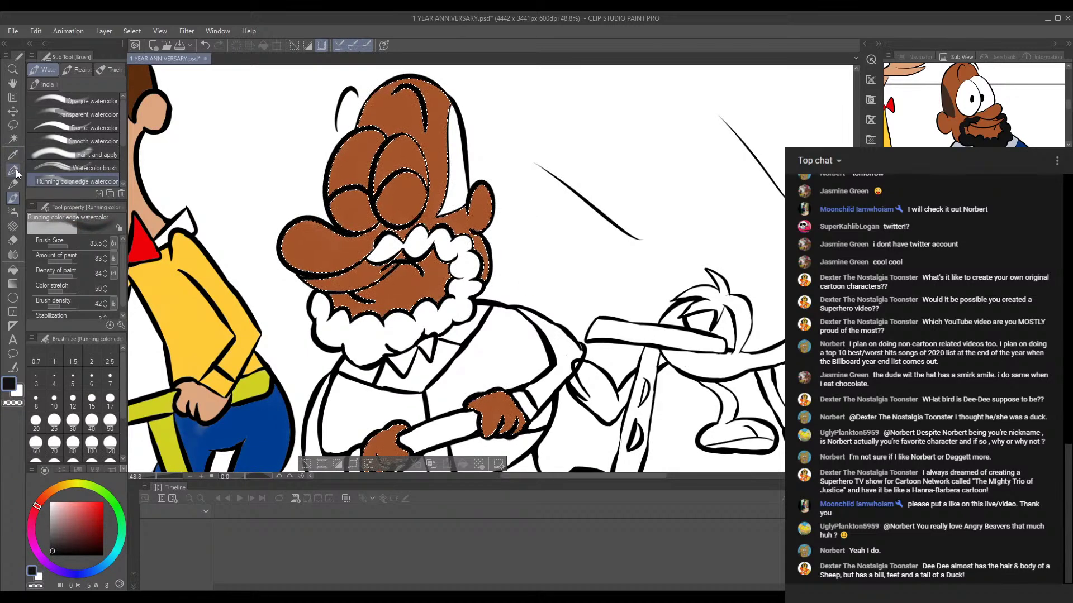
pyautogui.click(13, 139)
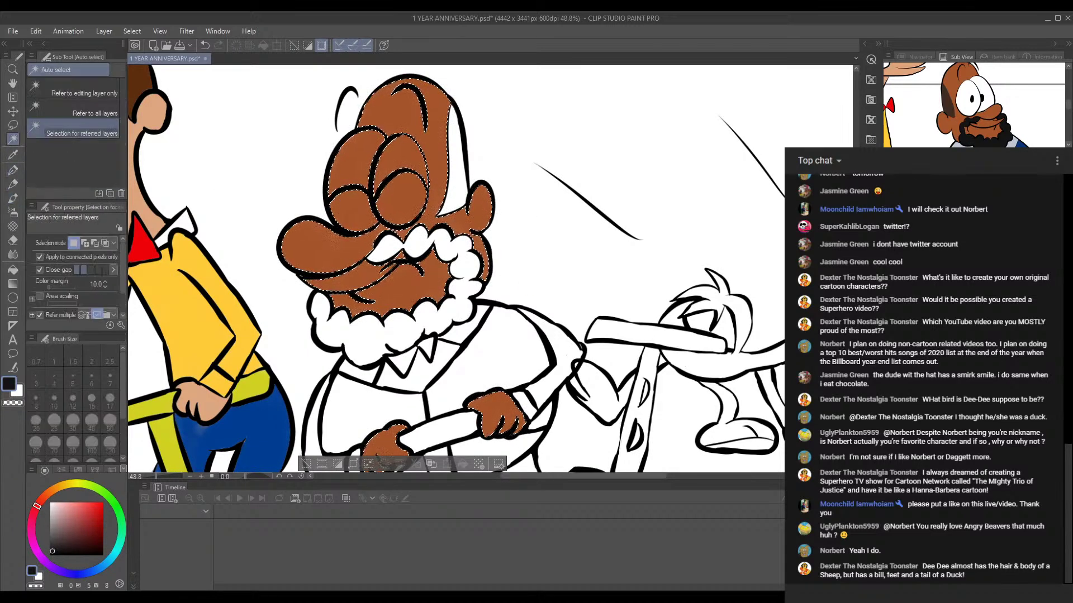
pyautogui.click(435, 256)
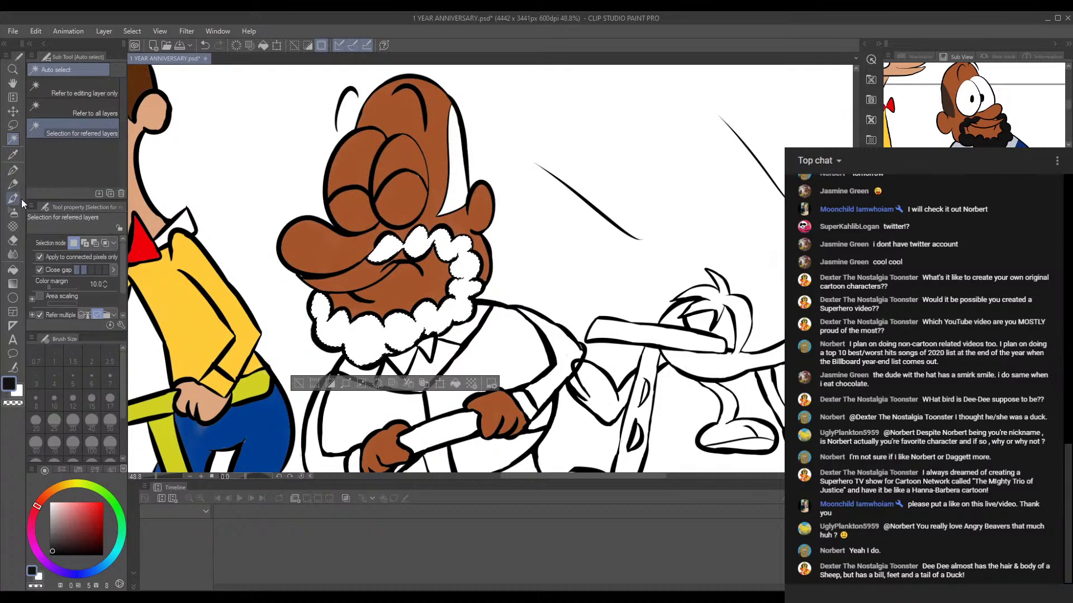
# Step: Paint the selected beard and moustache near-black with the Running color edge watercolor brush at size 100.6
pyautogui.click(13, 170)
pyautogui.click(13, 184)
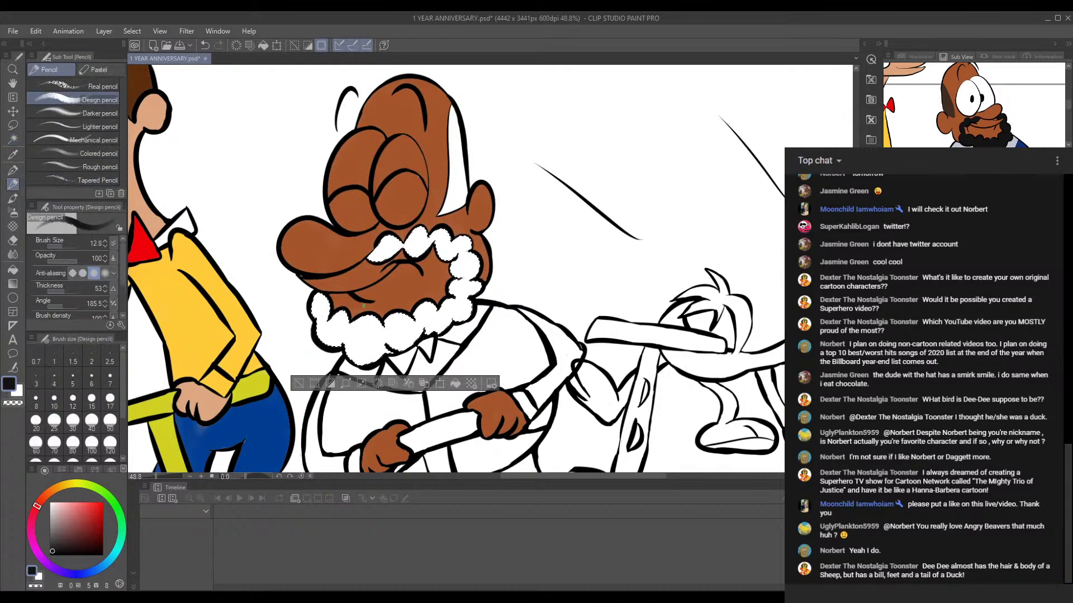
pyautogui.click(12, 198)
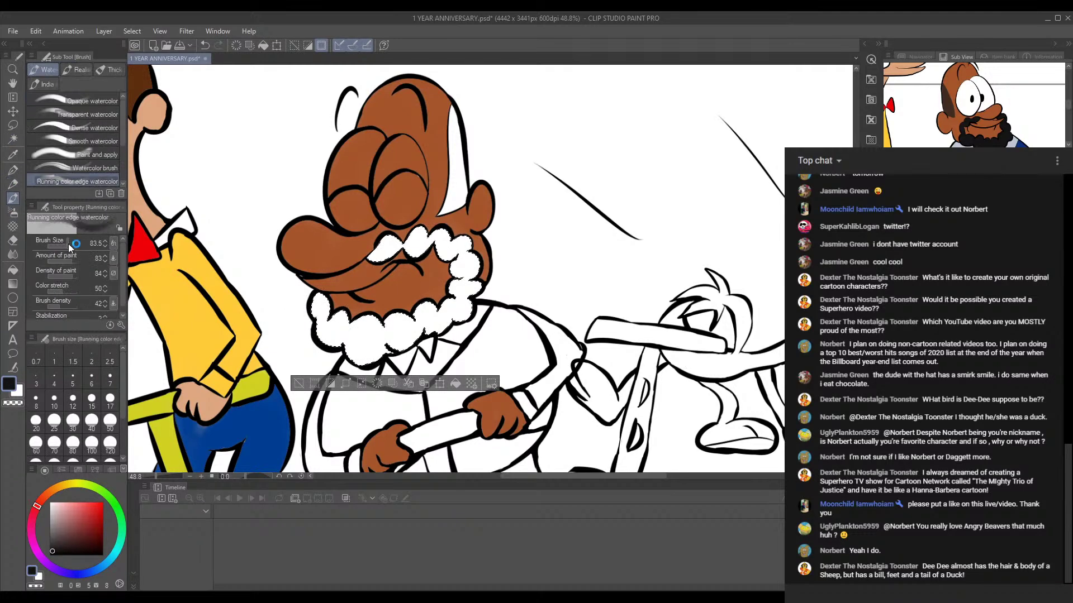
pyautogui.click(328, 329)
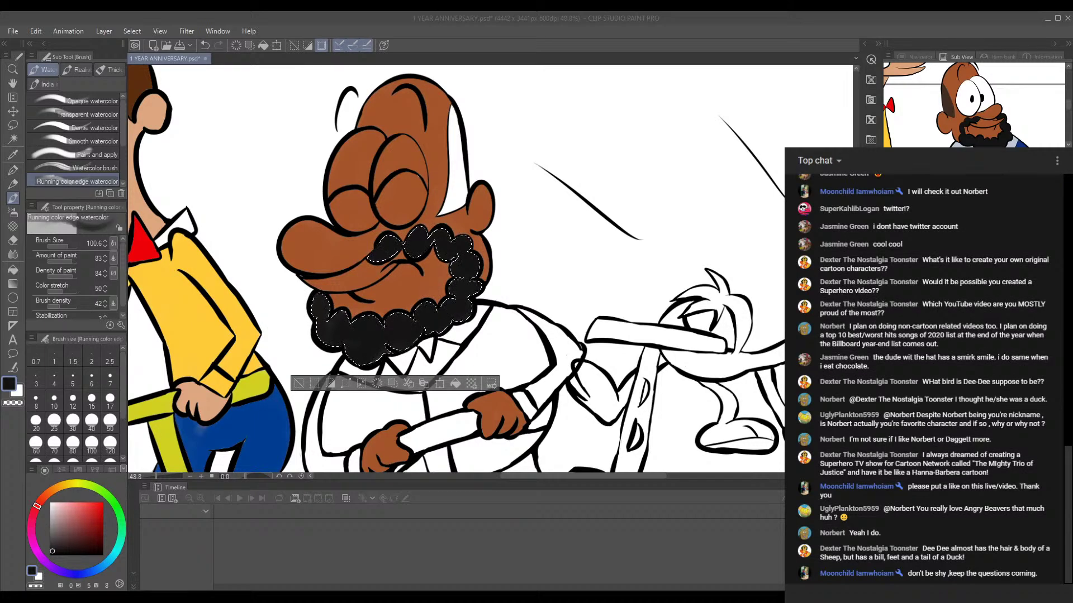
pyautogui.click(697, 593)
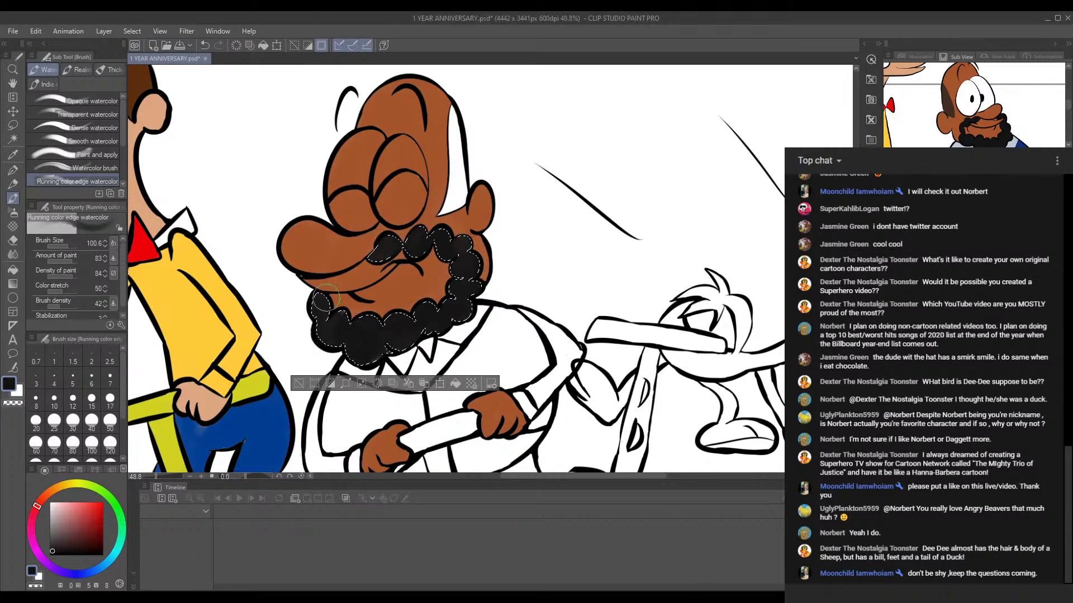
pyautogui.scroll(-2, 444, 230)
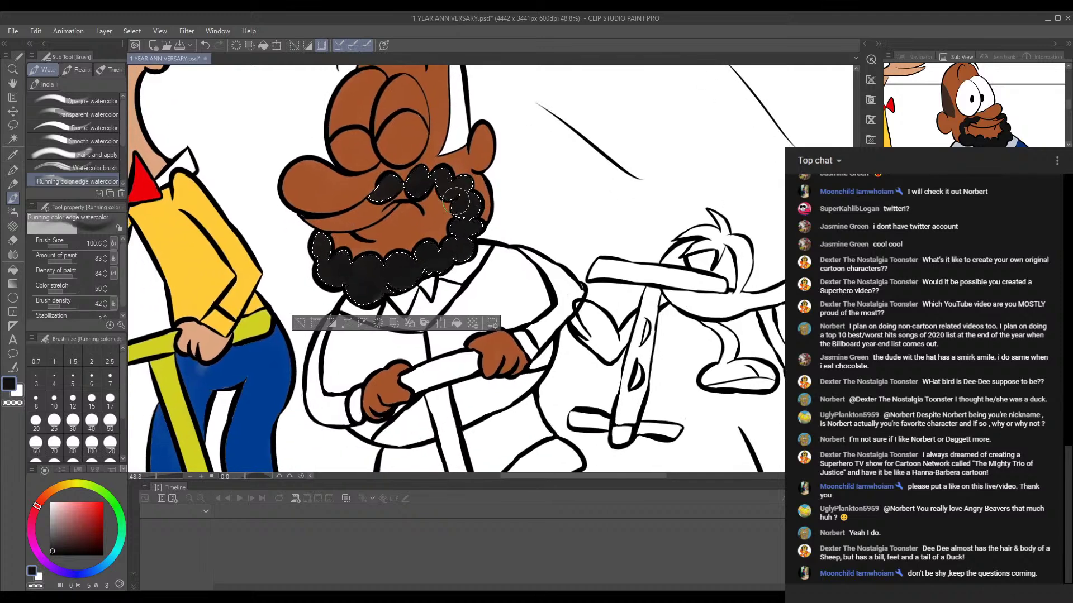
pyautogui.scroll(3, 431, 198)
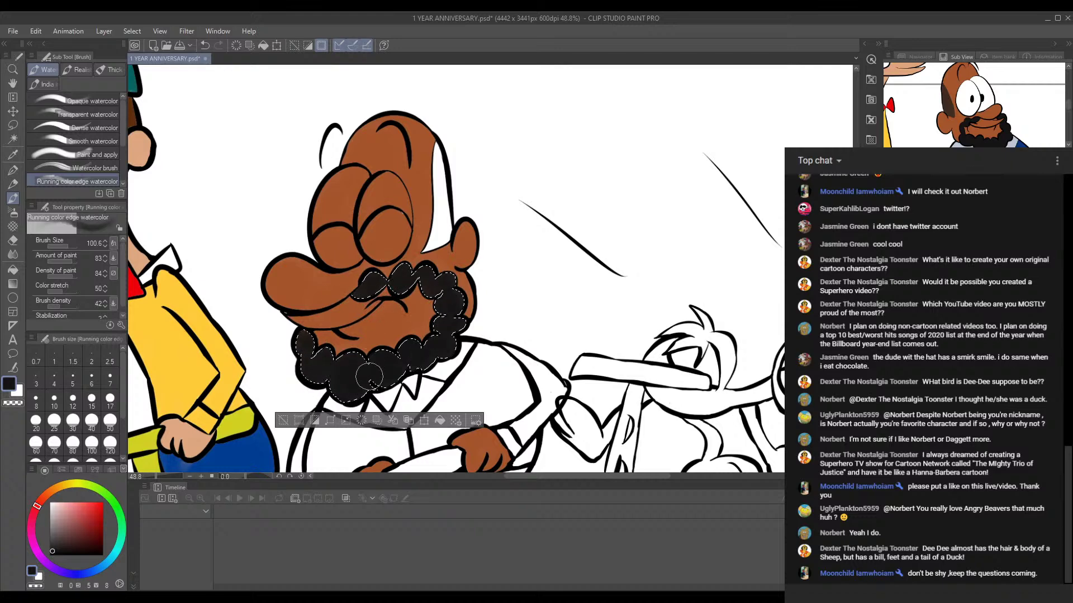
pyautogui.scroll(-2, 408, 262)
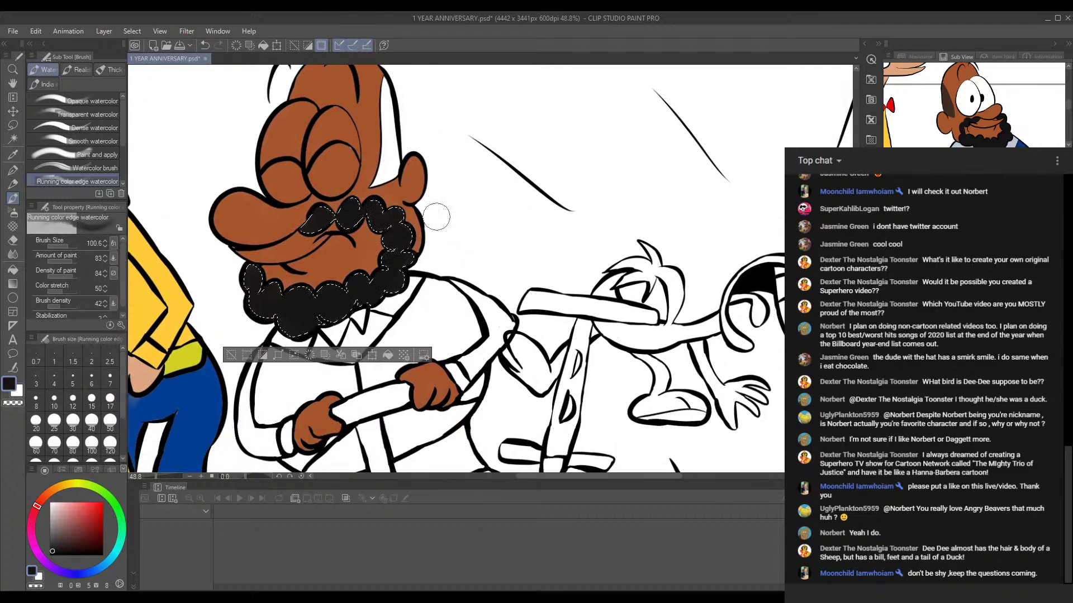
# Step: Auto-select the rounded lower part of the bearded character's eye nearest the ear and sample its brown (20, 74, 64)
pyautogui.click(14, 140)
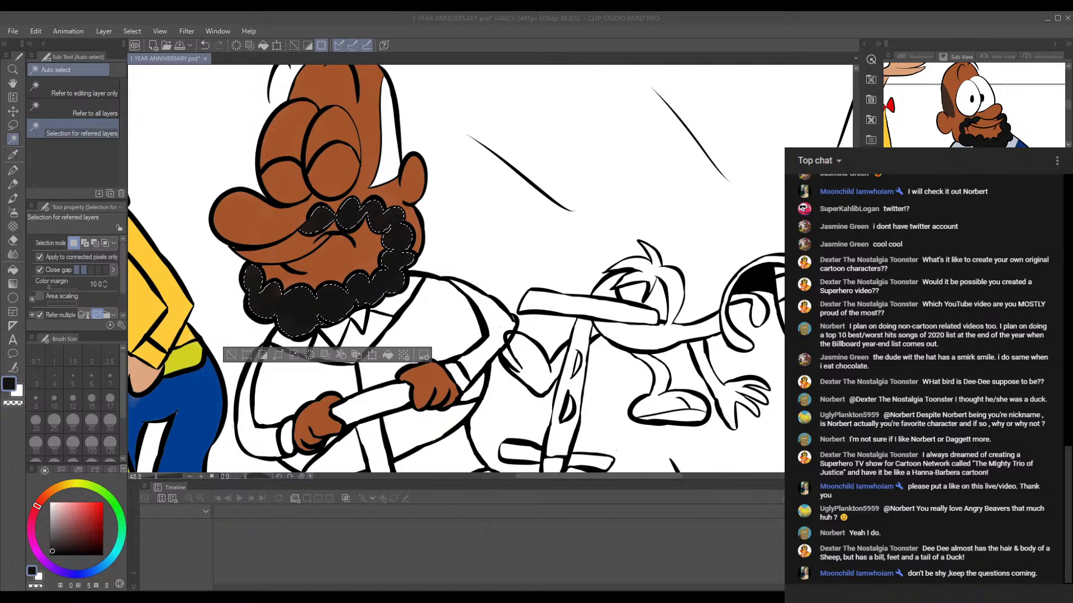
pyautogui.click(379, 194)
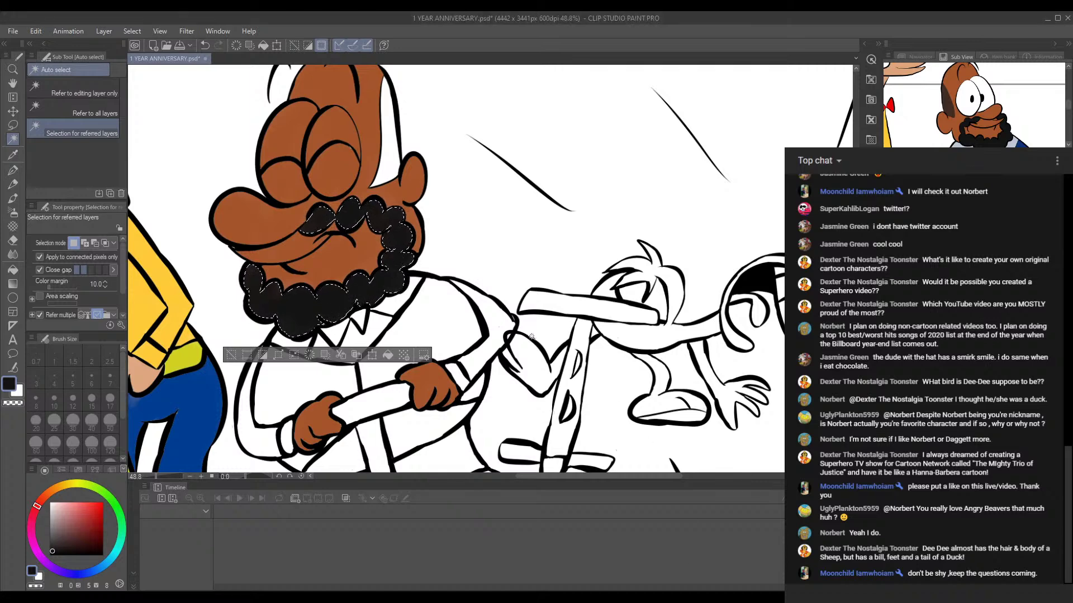
pyautogui.click(316, 158)
pyautogui.moveTo(348, 181); pyautogui.dragTo(364, 244)
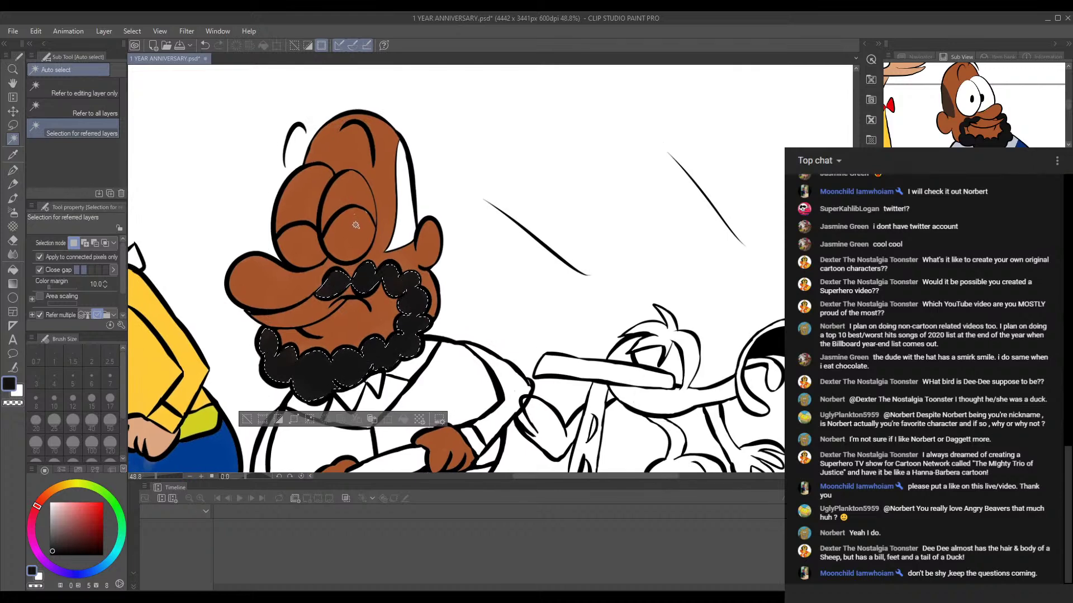
pyautogui.click(357, 227)
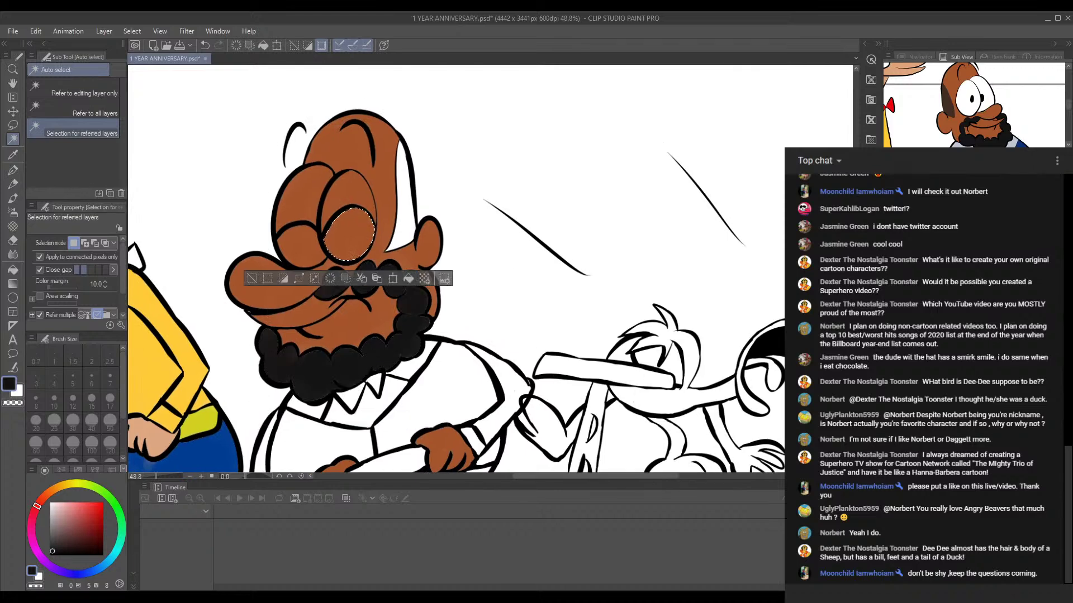
pyautogui.click(13, 155)
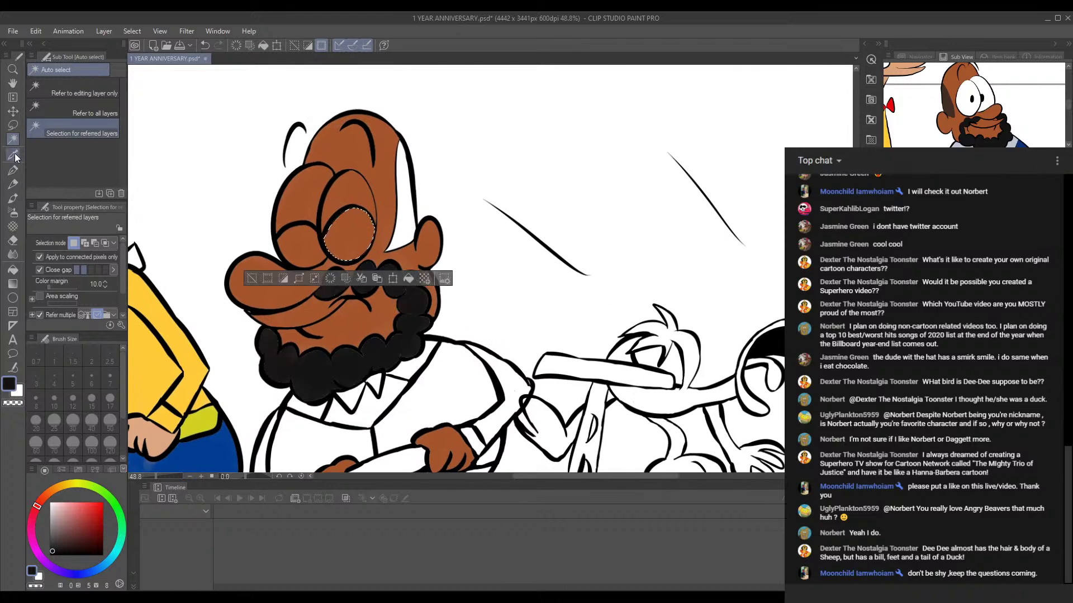
pyautogui.click(361, 231)
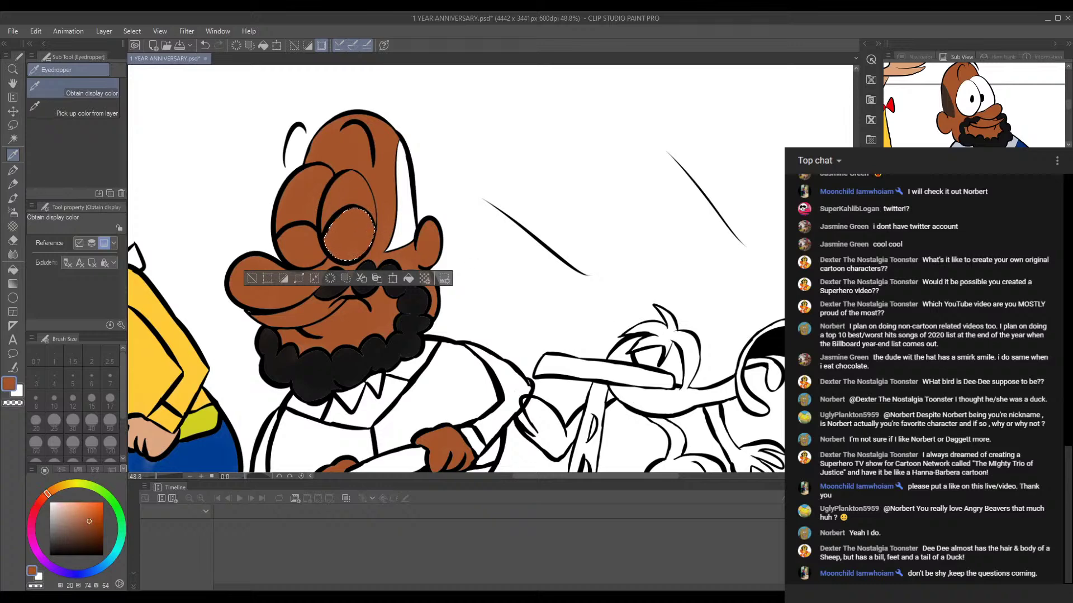
# Step: Ready the Running color edge watercolor brush and sample the dark brown hair colour (21, 48, 25) from the bearded character in the reference picture
pyautogui.click(13, 139)
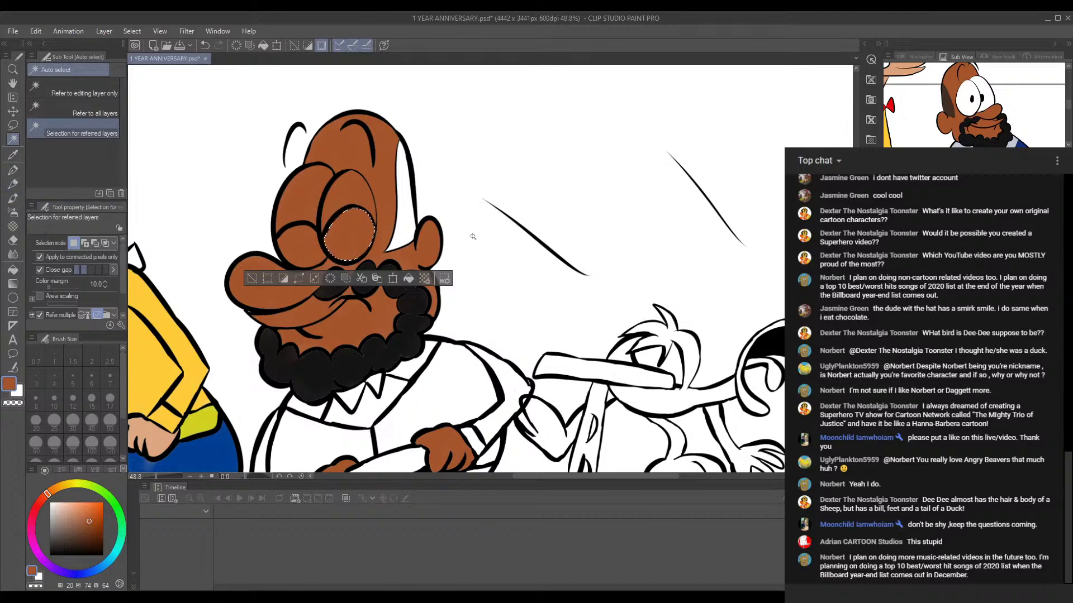
pyautogui.moveTo(472, 239); pyautogui.dragTo(571, 263)
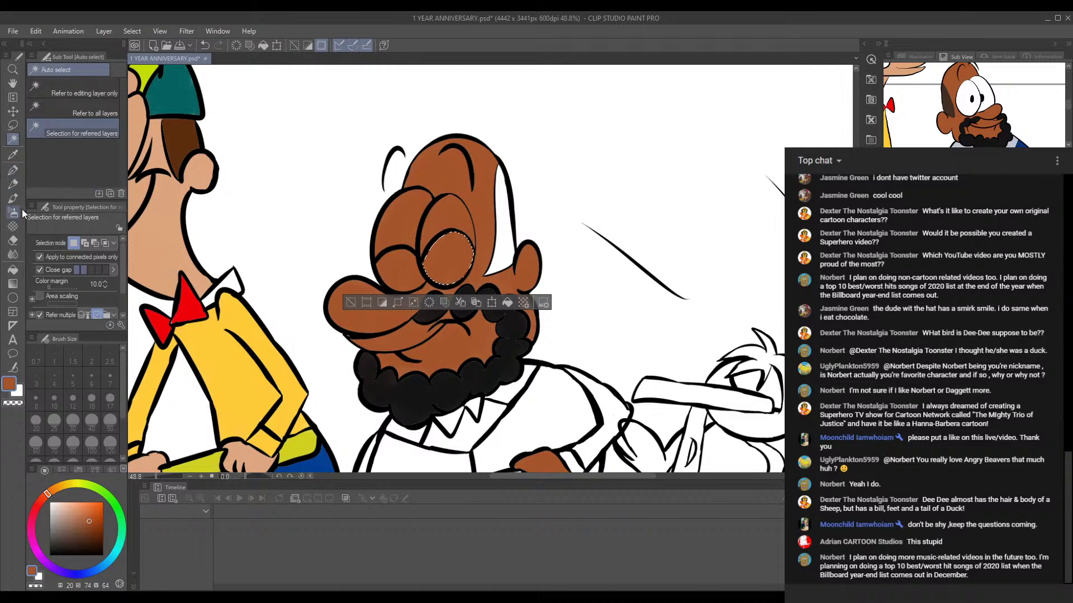
pyautogui.click(13, 184)
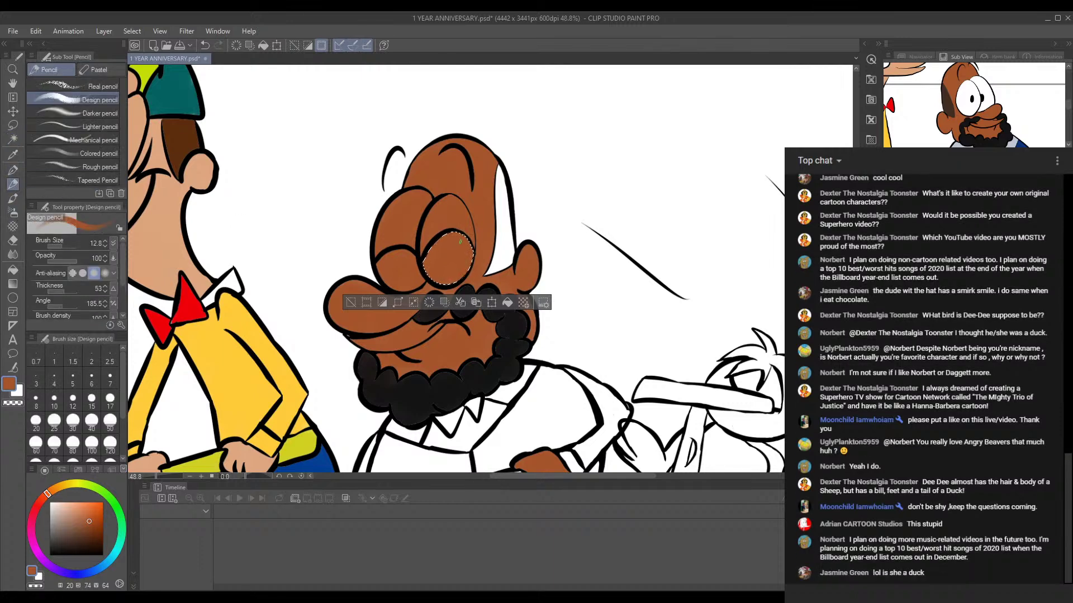
pyautogui.click(13, 197)
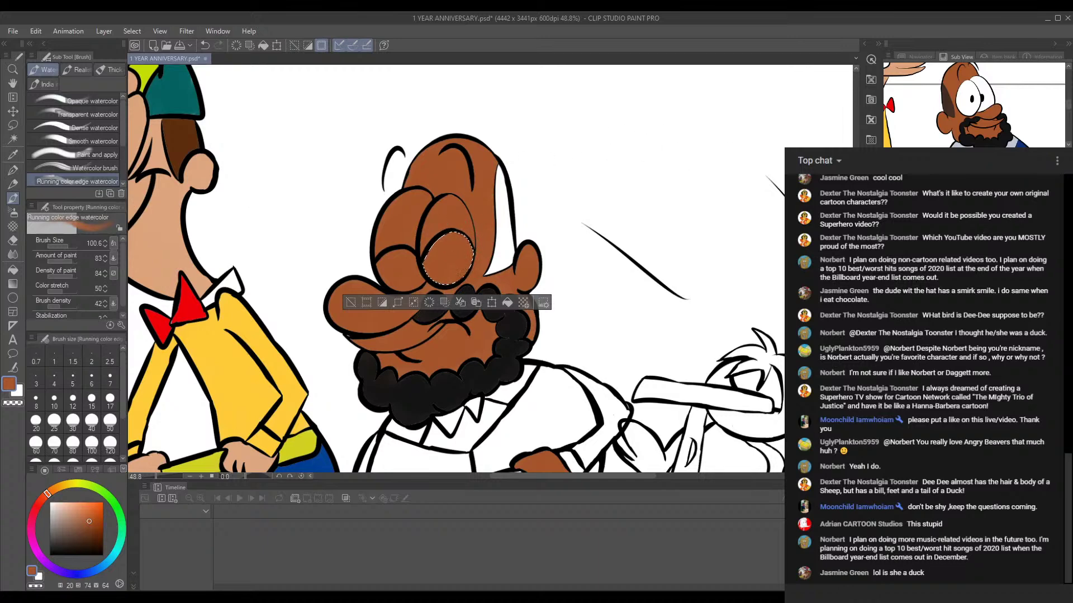
pyautogui.click(948, 109)
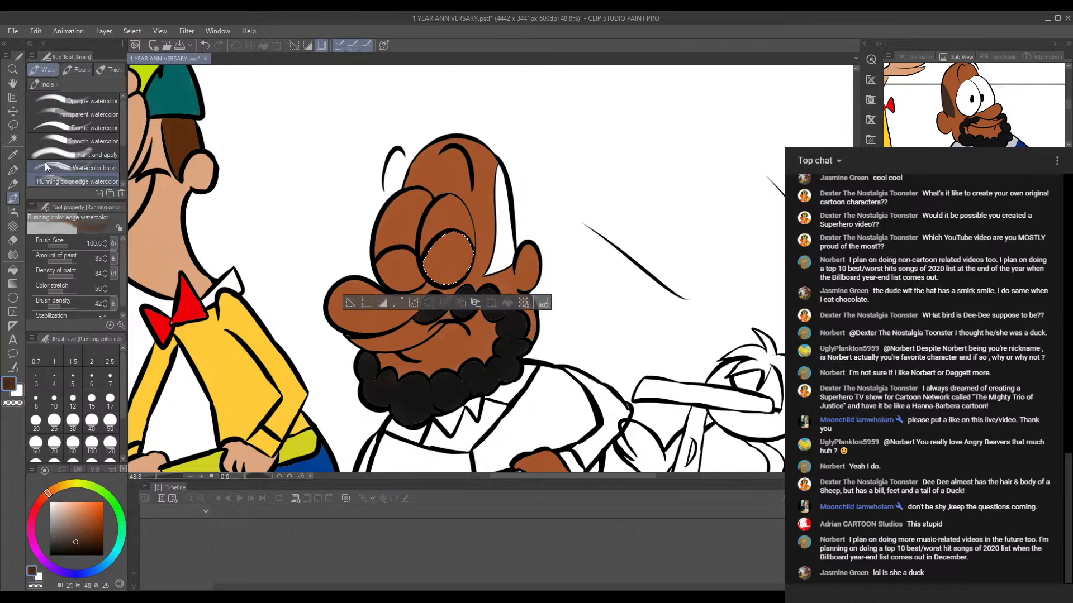
# Step: Auto-select the bearded character's white hair patch beside the ear and paint it dark brown with the Running color edge watercolor brush at size 100.6
pyautogui.click(13, 139)
pyautogui.click(508, 222)
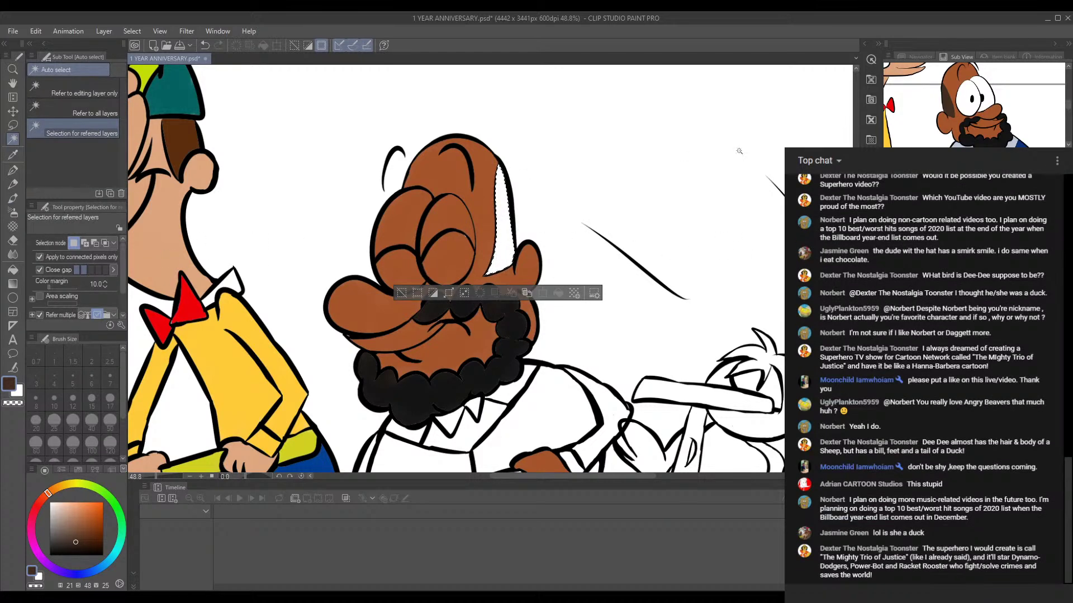
pyautogui.click(14, 184)
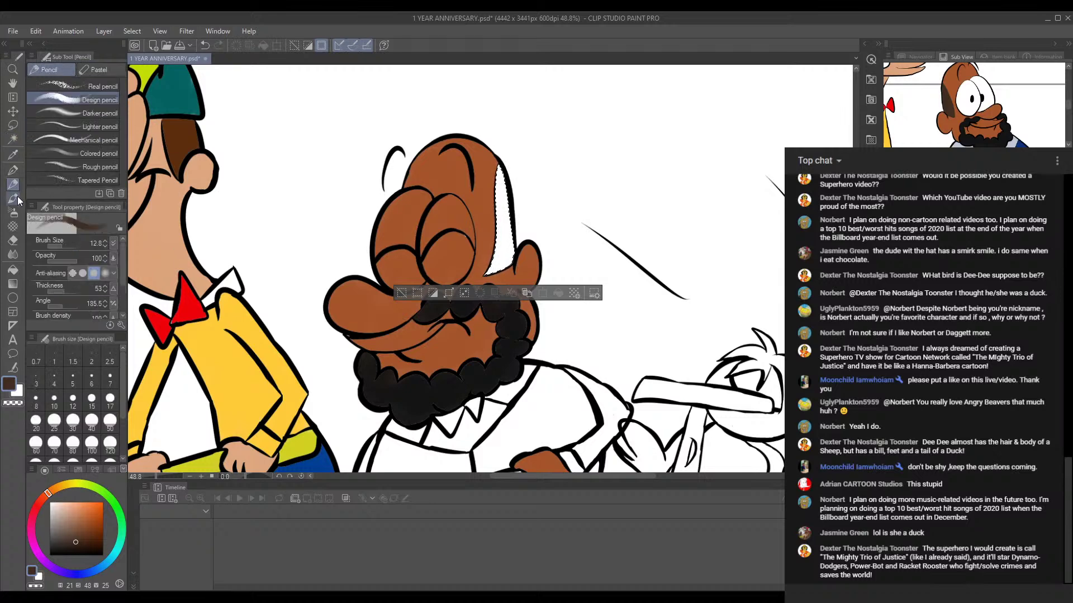
pyautogui.click(13, 199)
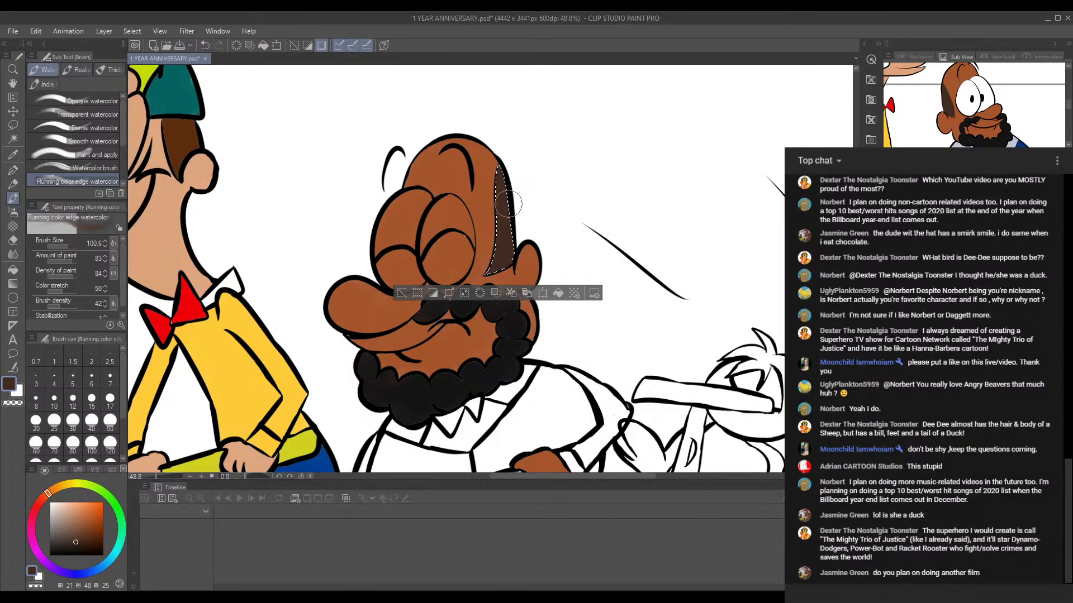
pyautogui.hotkey('ctrl', 'd')
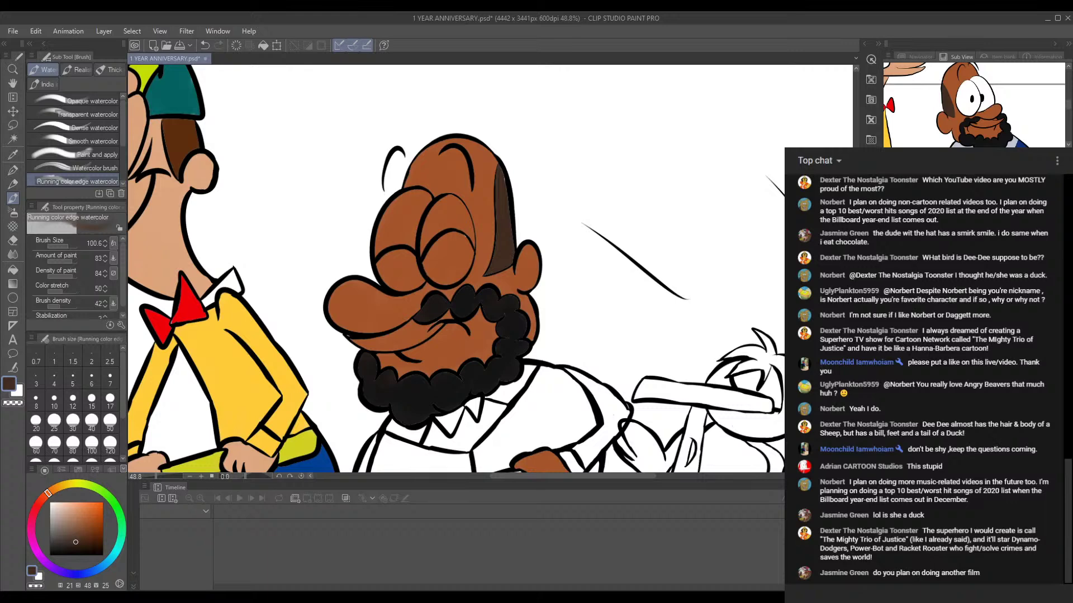
# Step: Touch up the pale outline along the front edge of the bearded character's hair patch in dark brown with the Turnip pen at size 8.9
pyautogui.scroll(1, 423, 212)
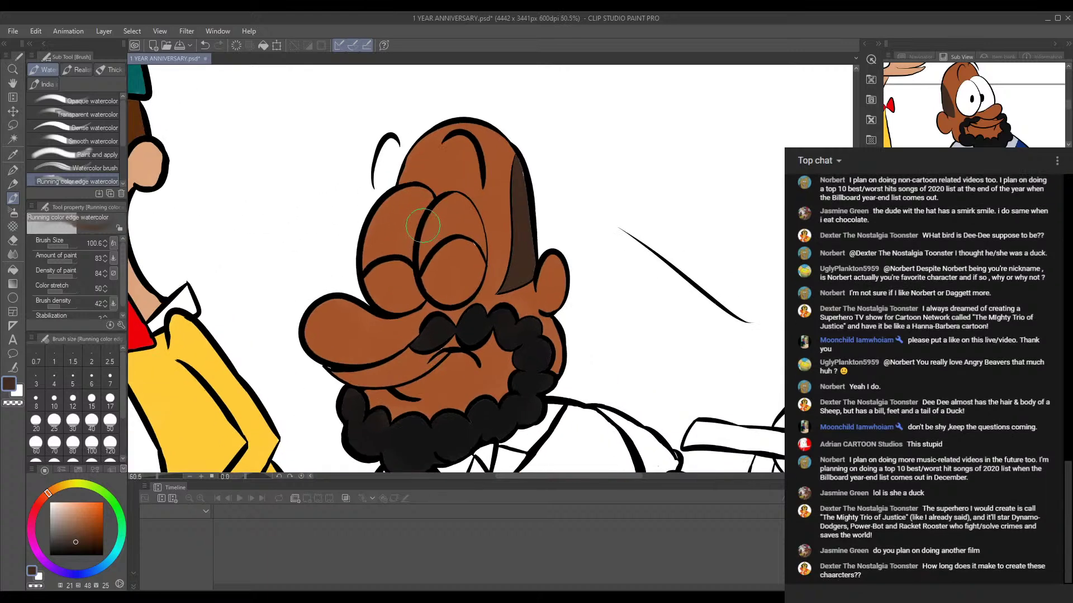
pyautogui.click(13, 171)
pyautogui.scroll(1, 518, 173)
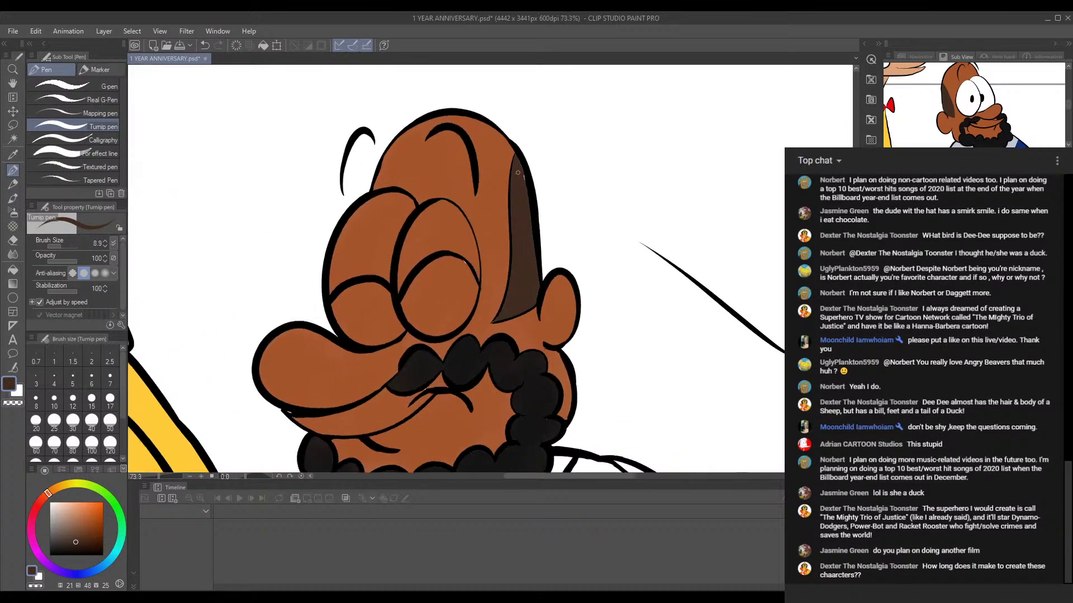
pyautogui.scroll(2, 518, 172)
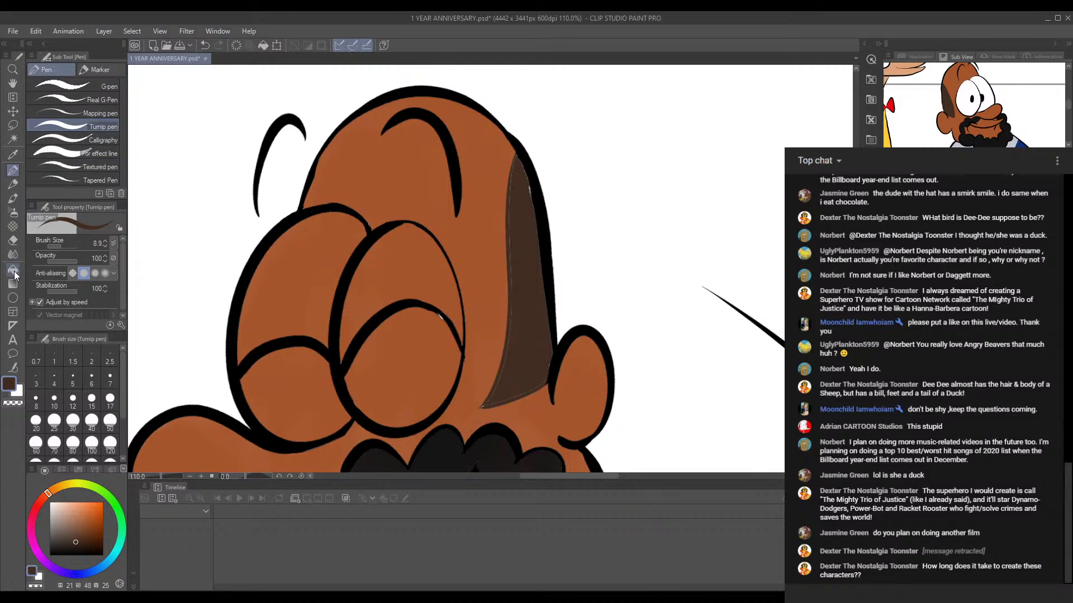
pyautogui.moveTo(512, 162); pyautogui.dragTo(515, 155)
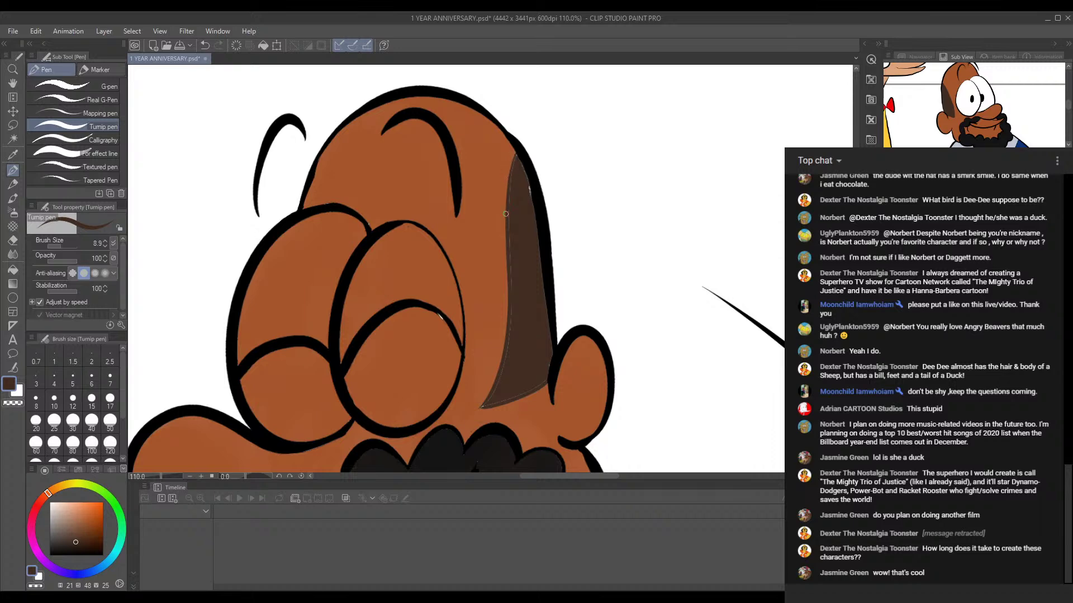
pyautogui.moveTo(504, 152)
pyautogui.mouseDown()
pyautogui.moveTo(494, 194)
pyautogui.moveTo(495, 177)
pyautogui.mouseUp()
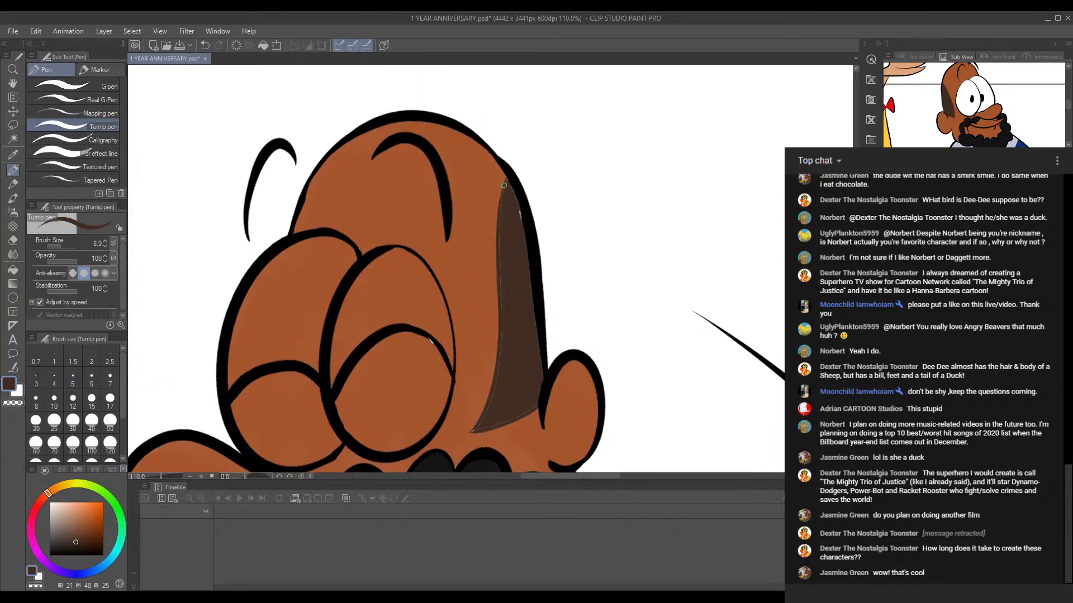
pyautogui.moveTo(513, 345); pyautogui.dragTo(500, 243)
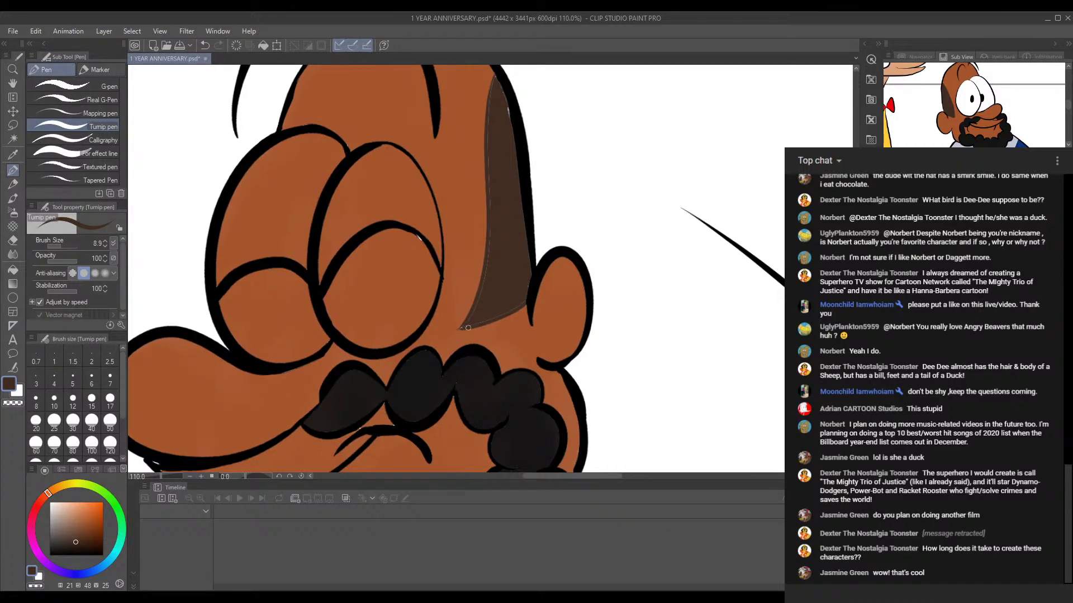
pyautogui.moveTo(465, 258); pyautogui.dragTo(478, 293)
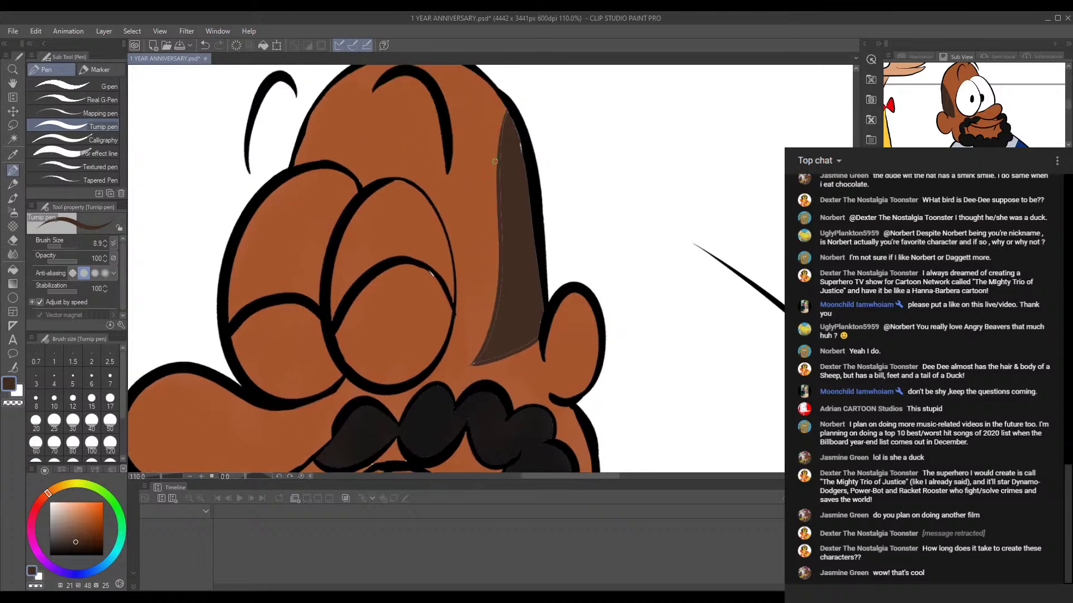
pyautogui.scroll(-5, 484, 177)
pyautogui.scroll(1, 486, 195)
pyautogui.scroll(-1, 488, 212)
pyautogui.scroll(-1, 488, 212)
pyautogui.scroll(2, 497, 213)
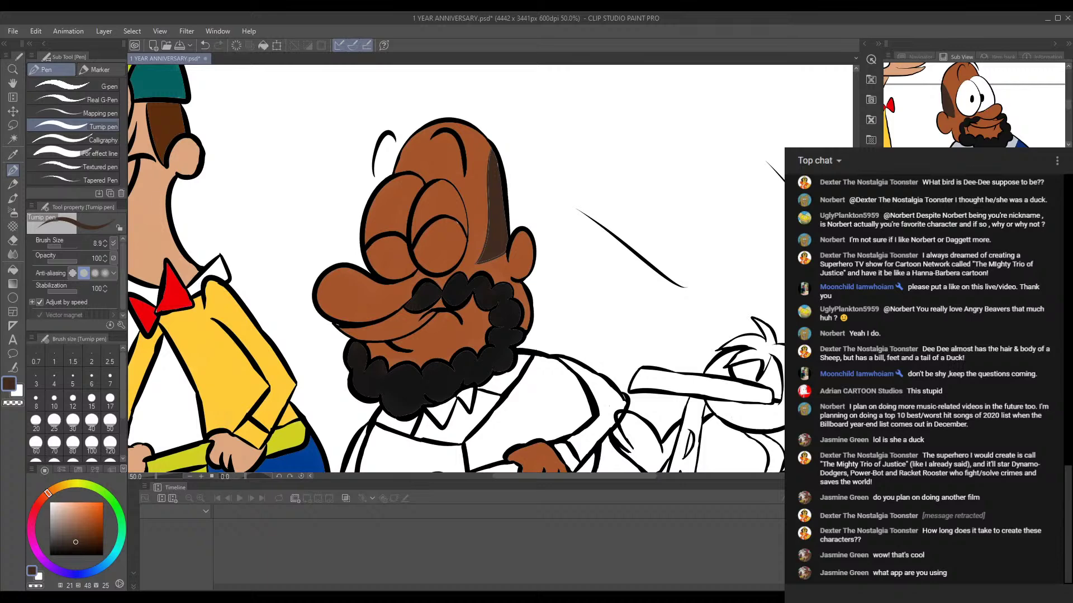
pyautogui.scroll(4, 515, 168)
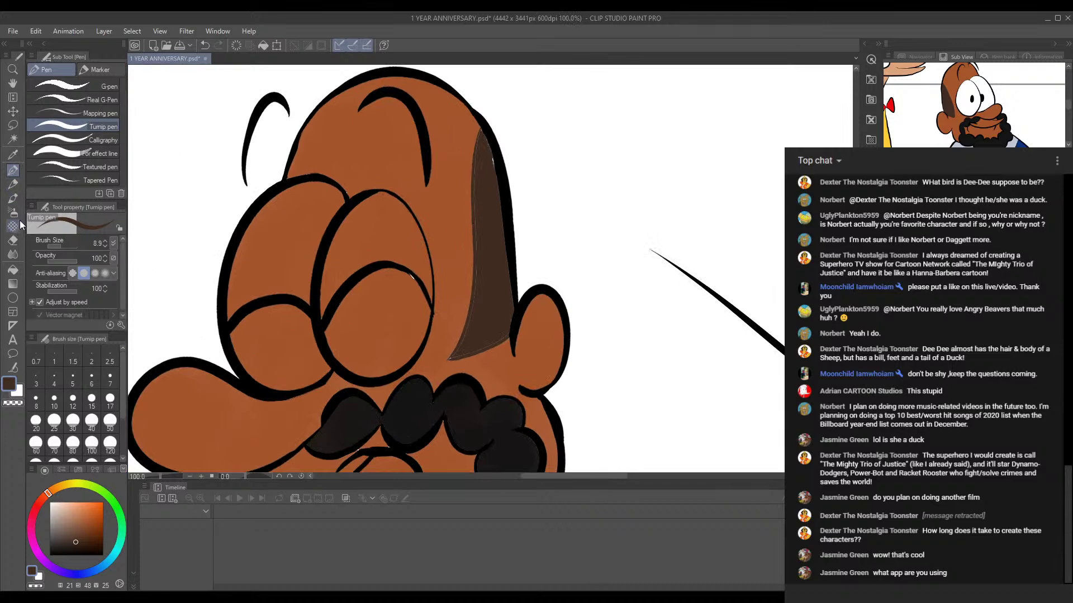
# Step: Try to cover the hair patch's pale front edge with the Running color edge watercolor brush at size 39.5
pyautogui.click(13, 199)
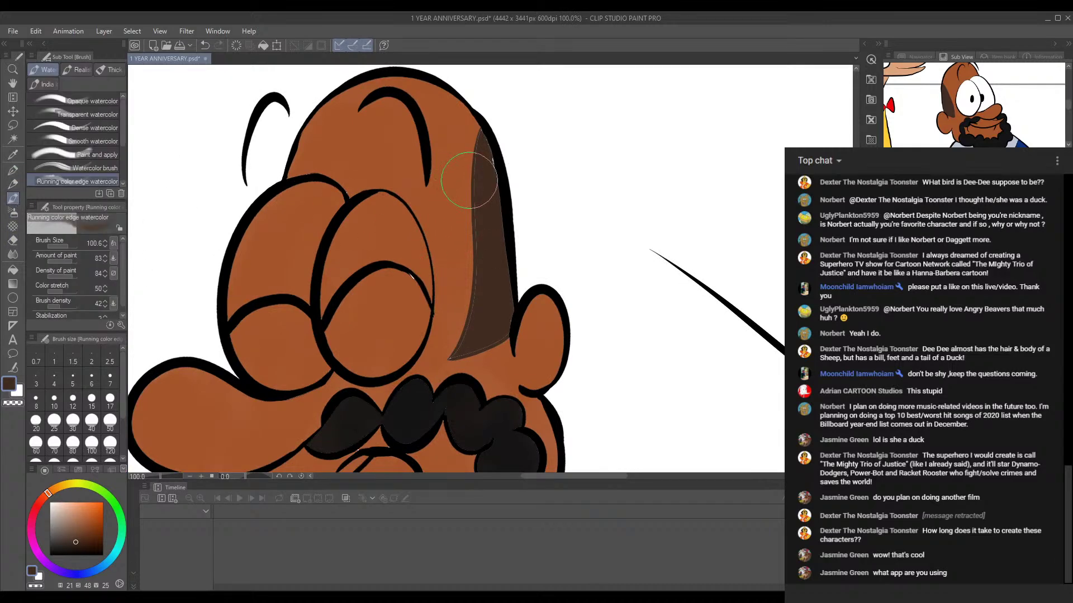
pyautogui.moveTo(92, 241); pyautogui.dragTo(68, 245)
pyautogui.moveTo(476, 140); pyautogui.dragTo(476, 234)
pyautogui.hotkey('ctrl', 'z')
pyautogui.moveTo(481, 152); pyautogui.dragTo(479, 248)
# Step: Cover the remaining pale gaps along the hair patch's front edge, upper back edge and lower tip with the dark brown Turnip pen
pyautogui.click(13, 170)
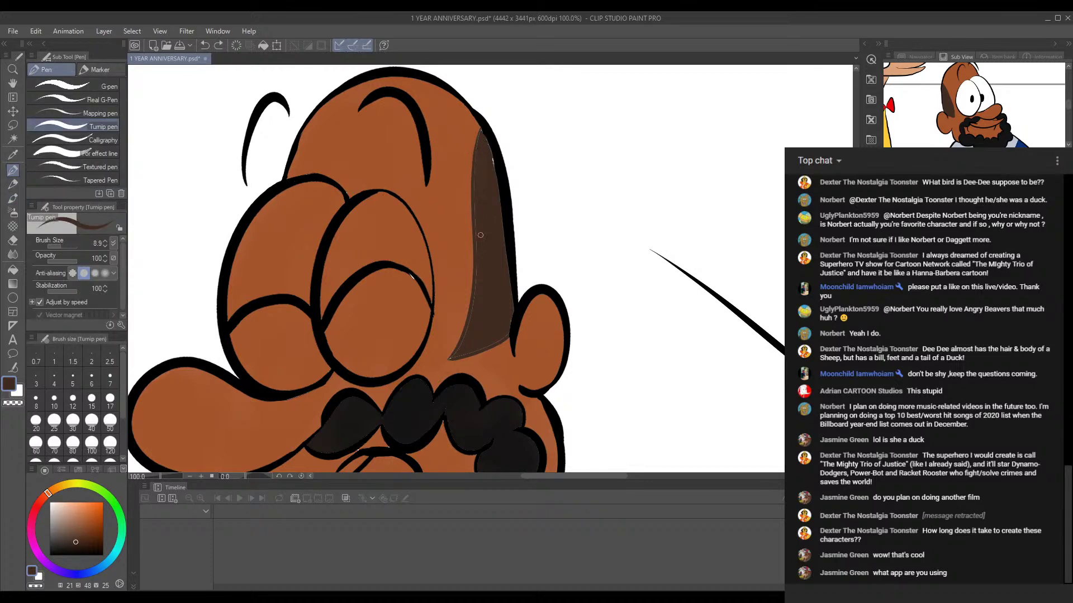
pyautogui.moveTo(474, 238)
pyautogui.mouseDown()
pyautogui.moveTo(479, 281)
pyautogui.moveTo(474, 264)
pyautogui.moveTo(460, 329)
pyautogui.mouseUp()
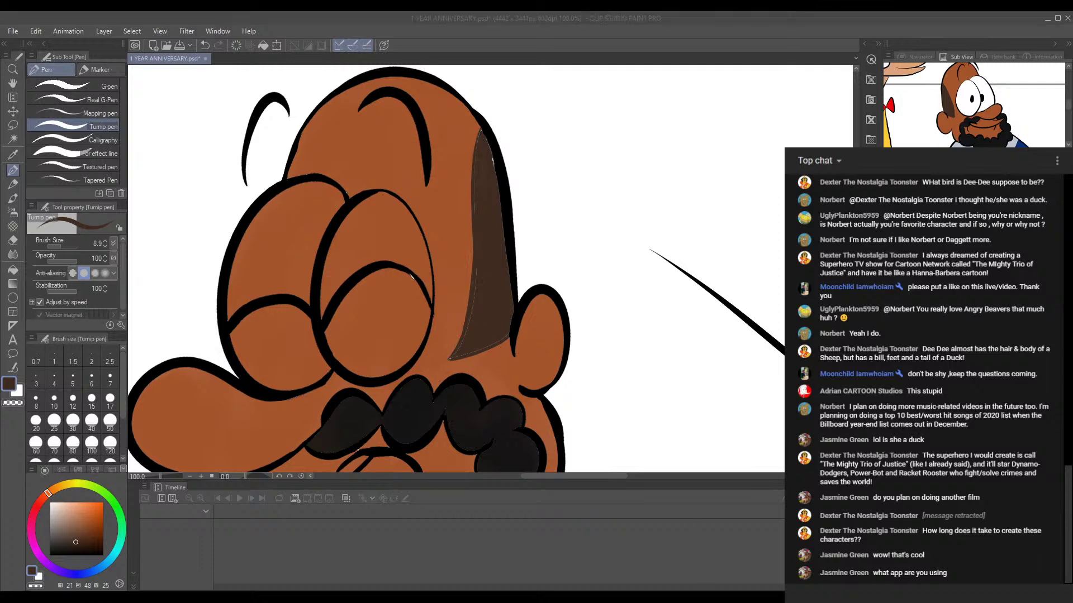
pyautogui.click(679, 517)
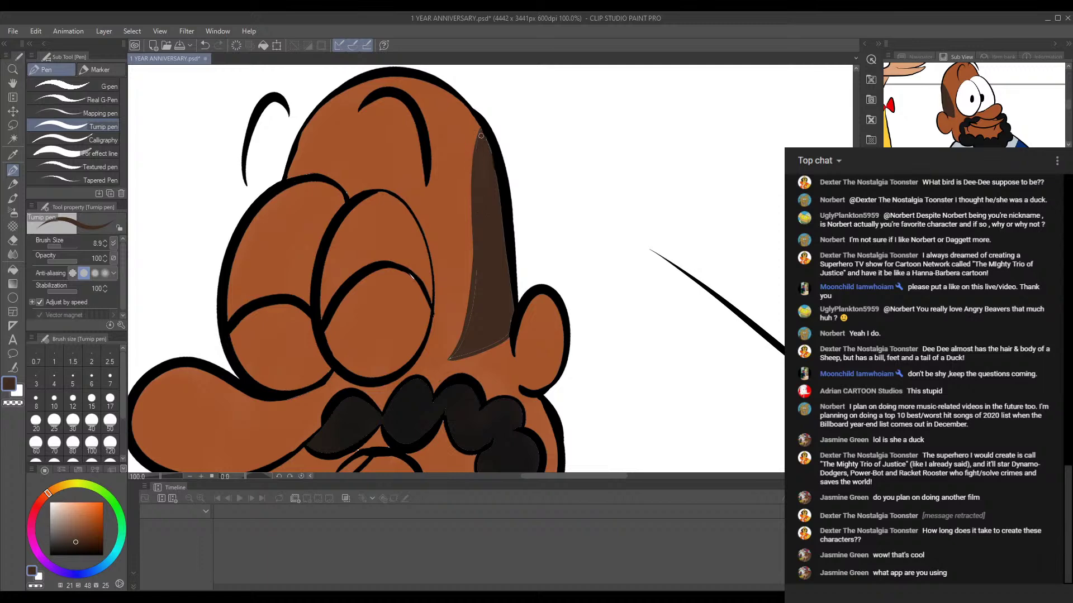
pyautogui.moveTo(487, 147); pyautogui.dragTo(491, 157)
pyautogui.moveTo(451, 356); pyautogui.dragTo(463, 353)
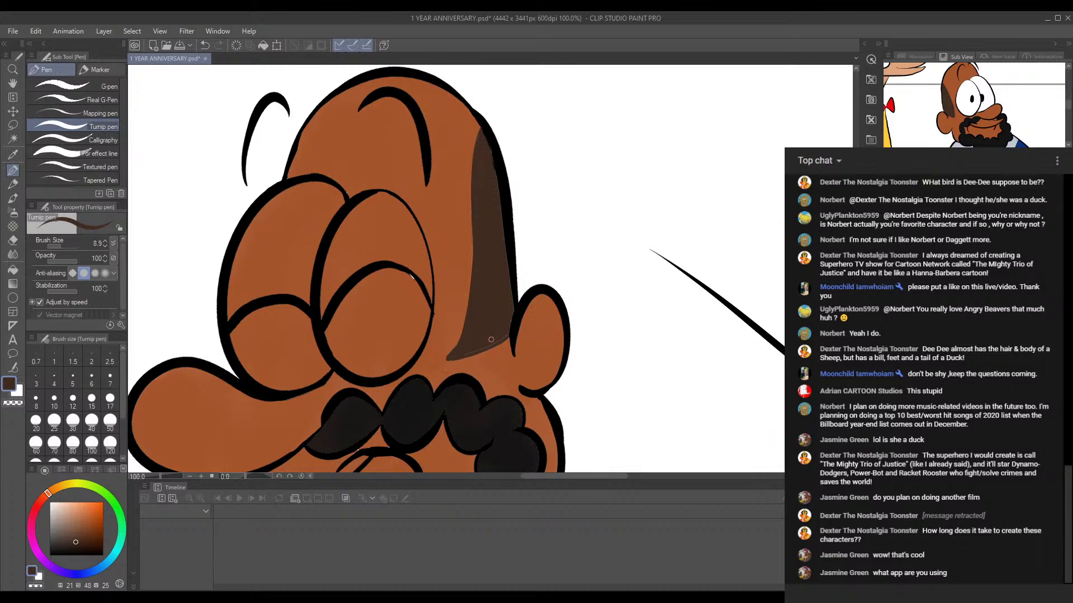
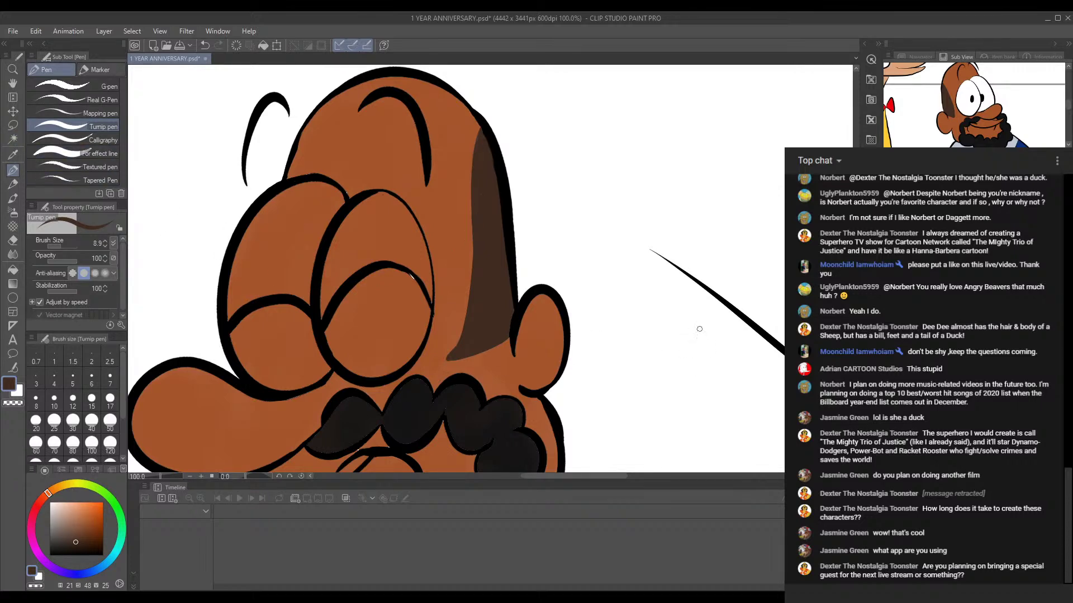
# Step: Auto-select the rounded lower part of the eye nearest the ear and ready the Running color edge watercolor brush
pyautogui.moveTo(502, 258)
pyautogui.mouseDown()
pyautogui.moveTo(557, 230)
pyautogui.moveTo(519, 272)
pyautogui.moveTo(505, 272)
pyautogui.mouseUp()
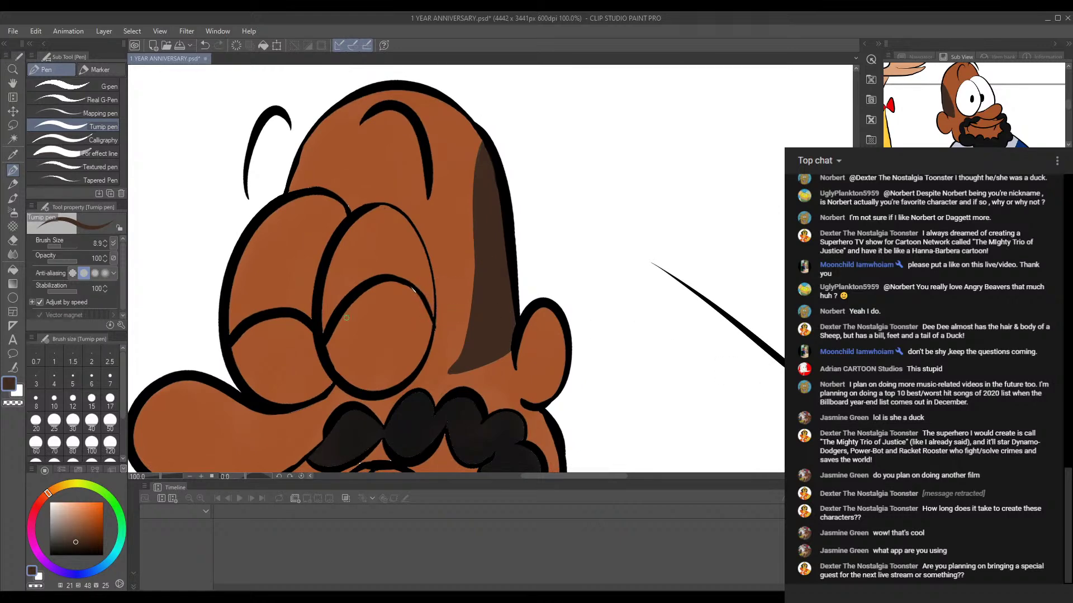
pyautogui.click(14, 140)
pyautogui.moveTo(447, 285); pyautogui.dragTo(434, 213)
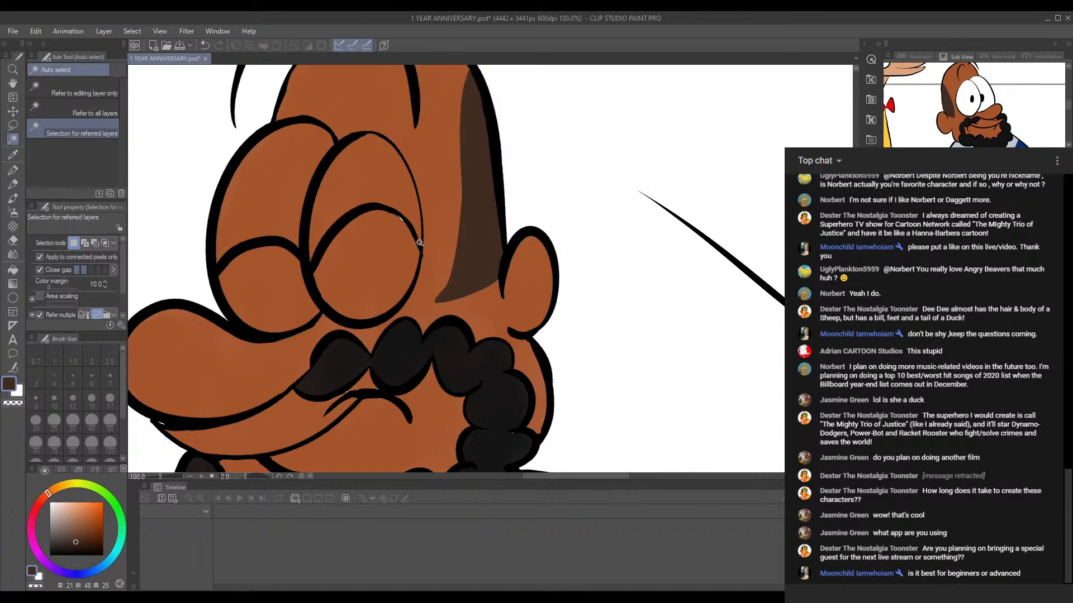
pyautogui.click(393, 259)
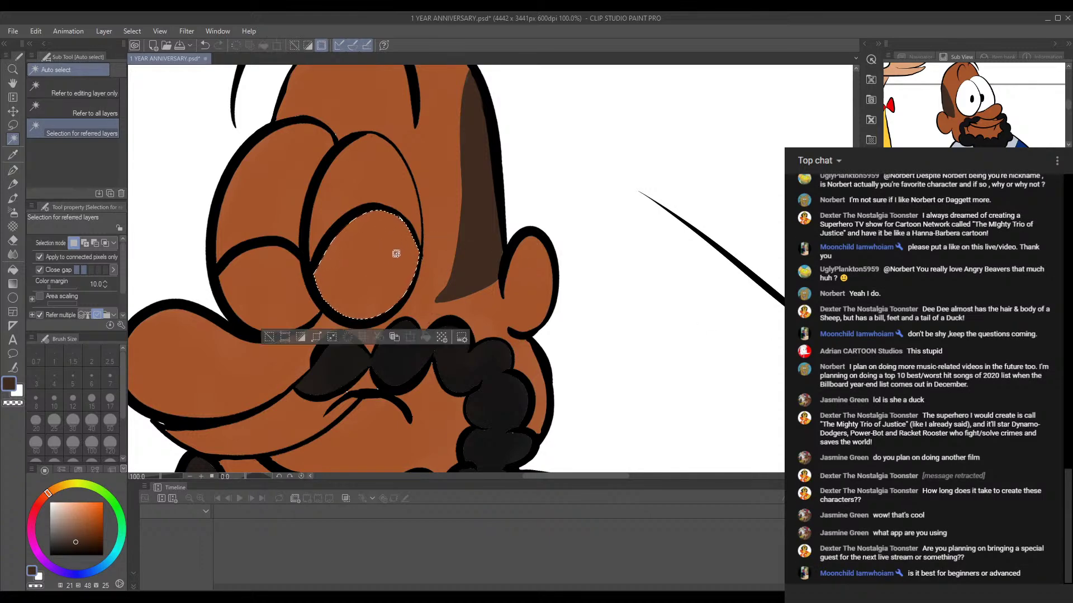
pyautogui.scroll(1, 396, 252)
pyautogui.scroll(2, 408, 207)
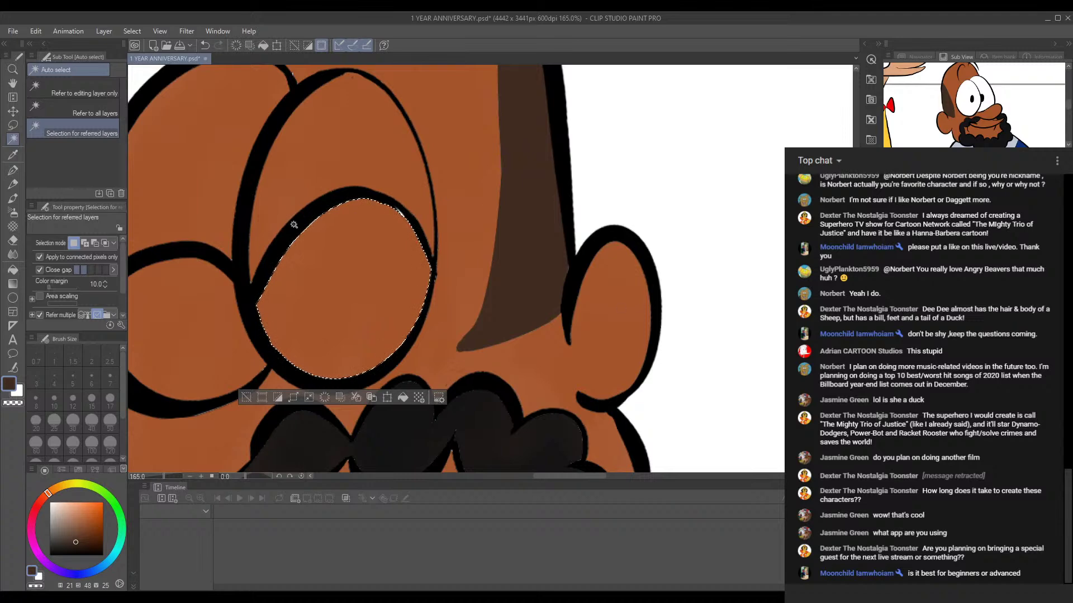
pyautogui.click(15, 197)
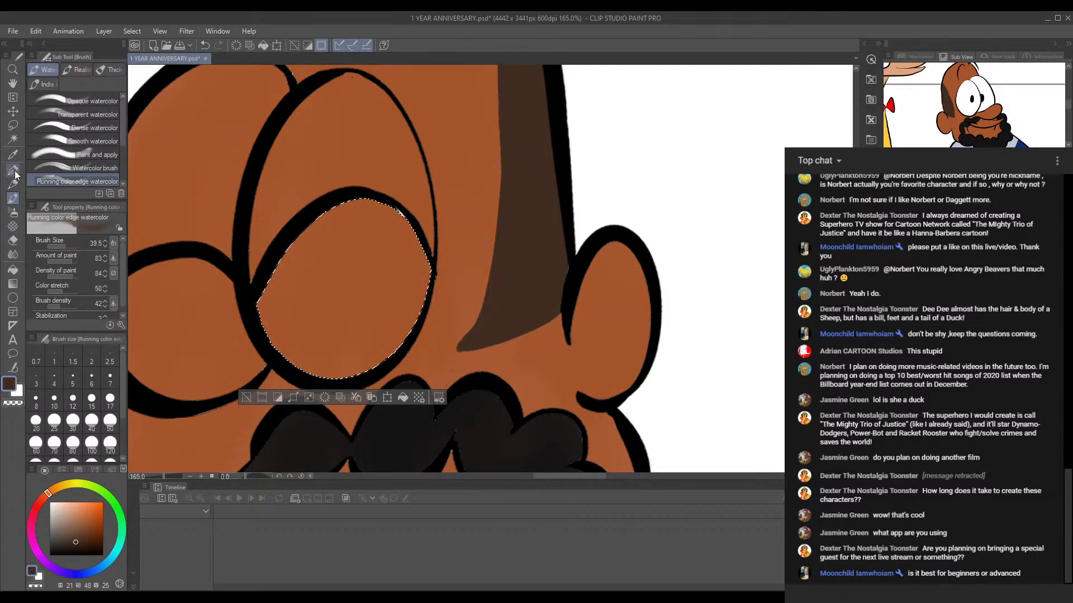
# Step: Sample the skin brown (20, 73, 65), clear the selection and cover the white speck at the eyelid line with the Turnip pen
pyautogui.click(13, 155)
pyautogui.click(286, 211)
pyautogui.click(13, 169)
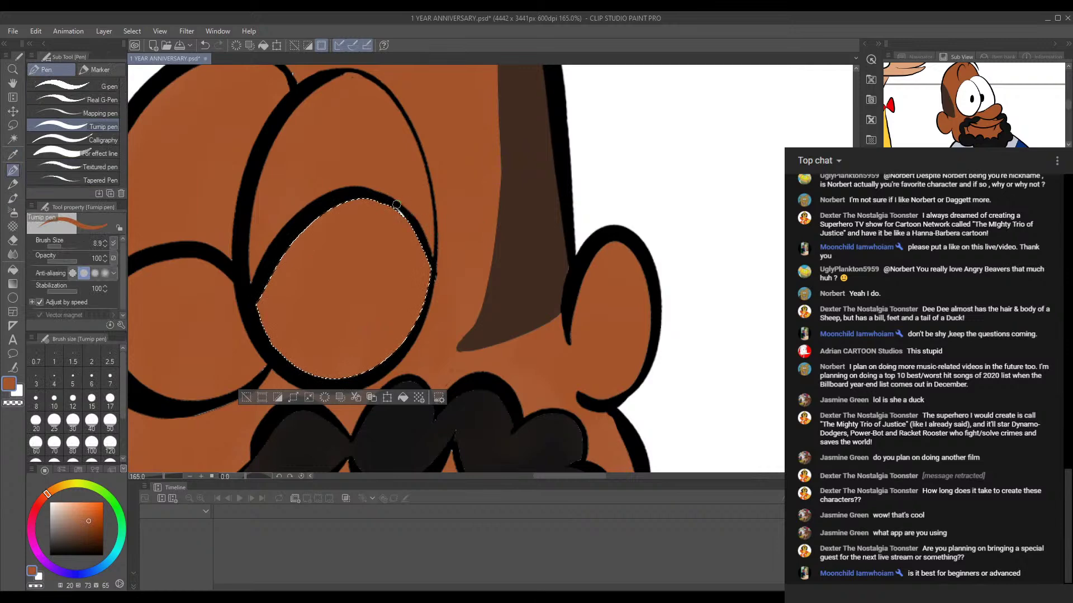
pyautogui.scroll(-4, 402, 204)
pyautogui.hotkey('ctrl', 'd')
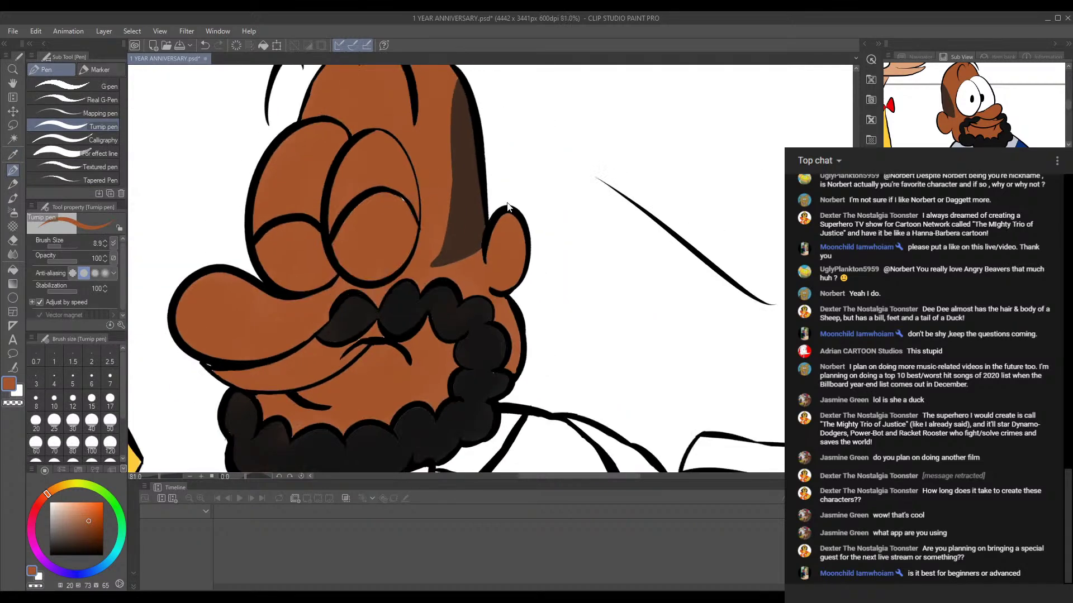
pyautogui.scroll(5, 412, 190)
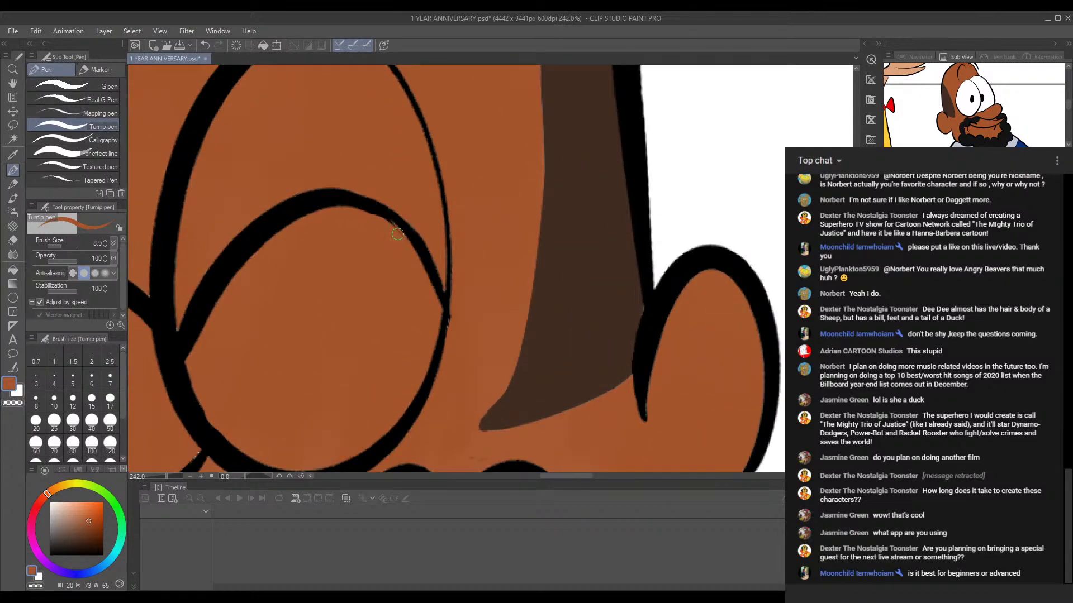
pyautogui.scroll(-8, 393, 227)
pyautogui.scroll(-2, 461, 227)
pyautogui.scroll(3, 461, 226)
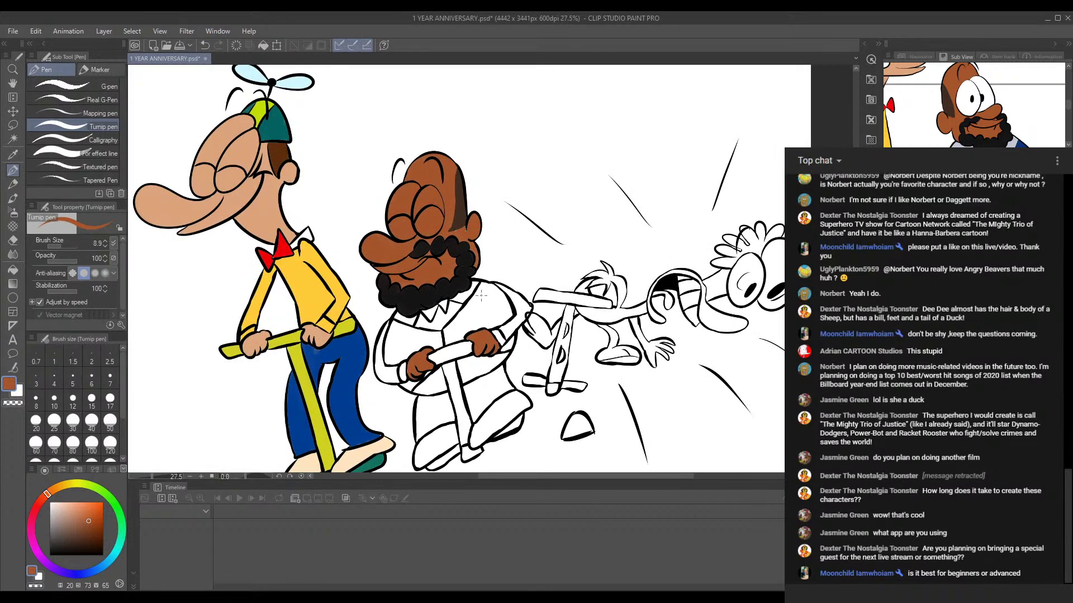
pyautogui.scroll(4, 481, 295)
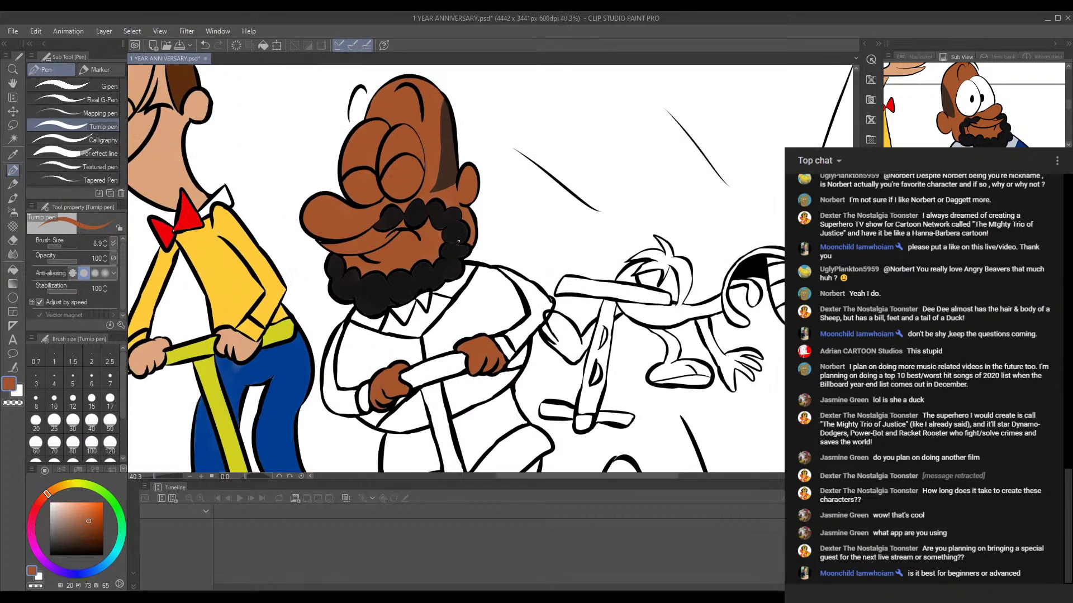
pyautogui.moveTo(435, 270); pyautogui.dragTo(449, 250)
pyautogui.moveTo(427, 196); pyautogui.dragTo(447, 252)
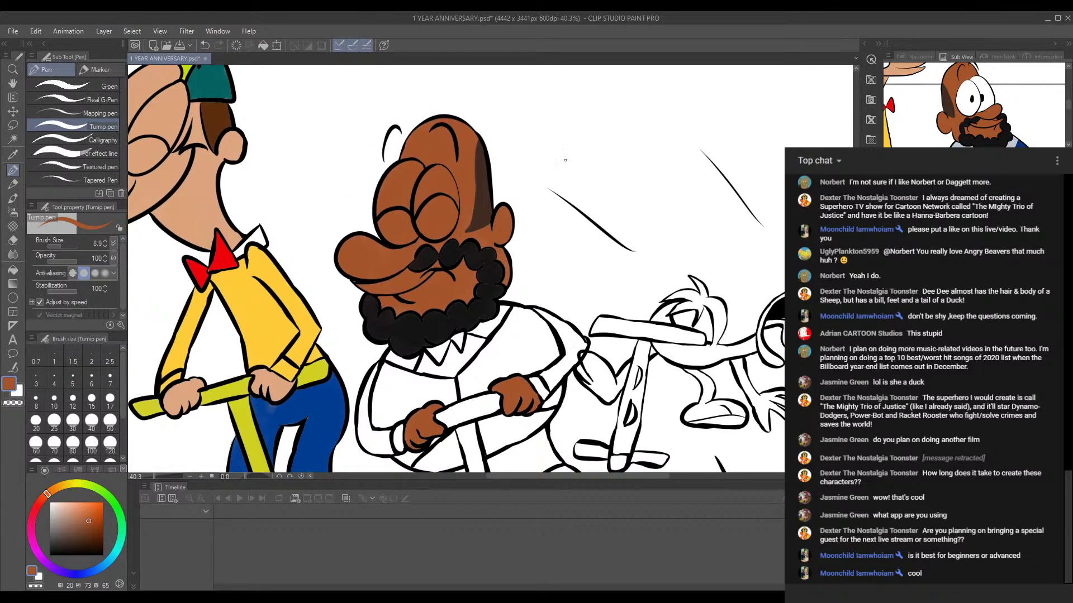
pyautogui.moveTo(257, 207); pyautogui.dragTo(346, 261)
pyautogui.moveTo(551, 287); pyautogui.dragTo(441, 214)
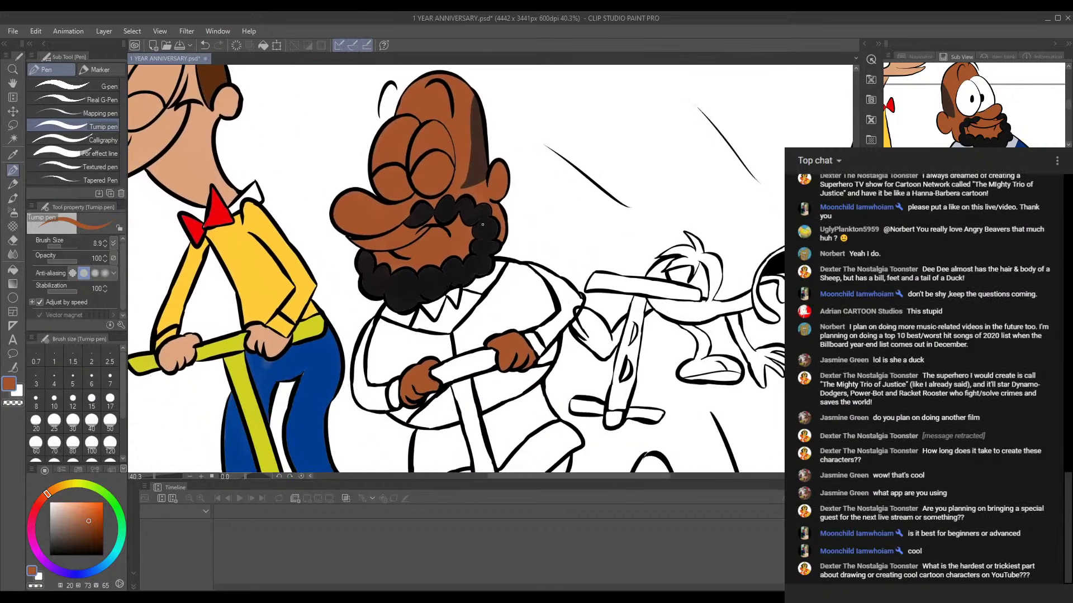
pyautogui.scroll(10, 481, 227)
pyautogui.scroll(-5, 448, 315)
pyautogui.scroll(-5, 457, 291)
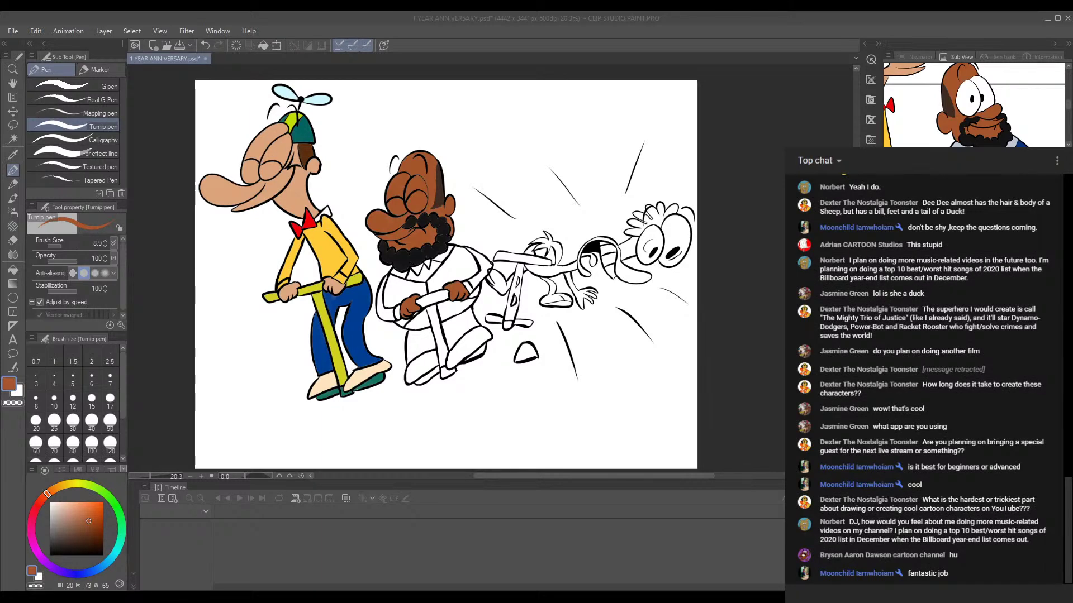
pyautogui.click(373, 579)
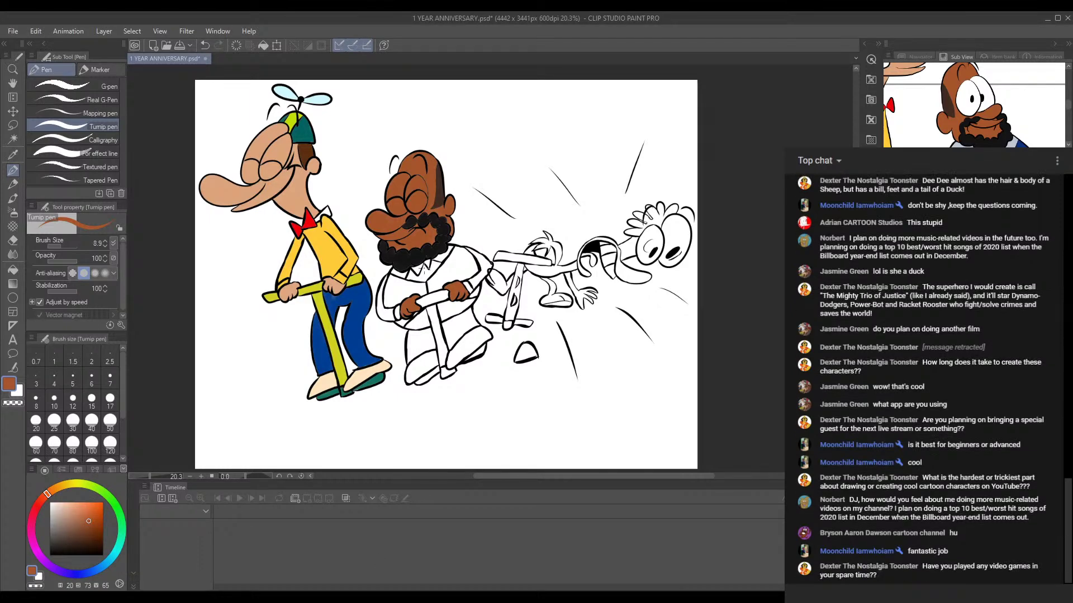
pyautogui.scroll(5, 440, 276)
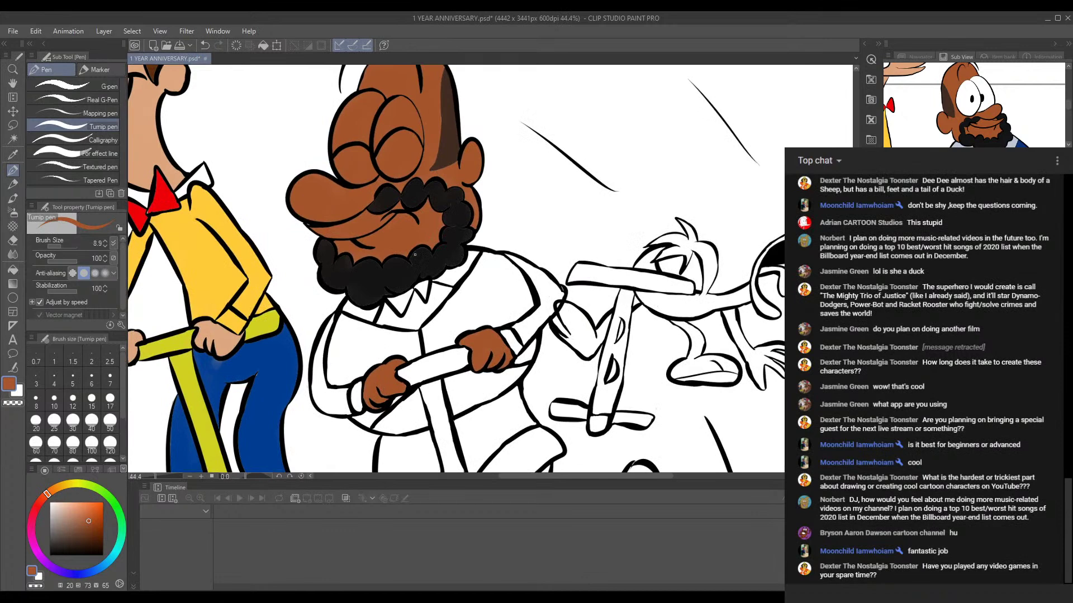
pyautogui.moveTo(430, 100); pyautogui.dragTo(447, 153)
pyautogui.moveTo(434, 200); pyautogui.dragTo(408, 153)
pyautogui.moveTo(453, 198)
pyautogui.mouseDown()
pyautogui.moveTo(447, 149)
pyautogui.moveTo(461, 248)
pyautogui.mouseUp()
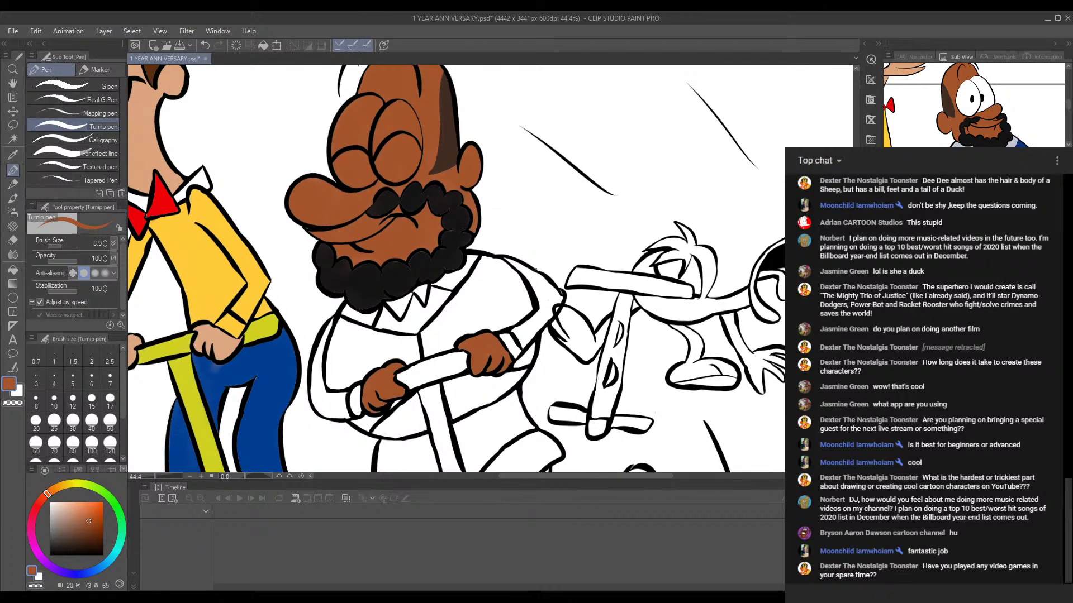
# Step: Inspect the bearded character's coloured head and uncoloured body up close for remaining gaps
pyautogui.moveTo(481, 236); pyautogui.dragTo(486, 170)
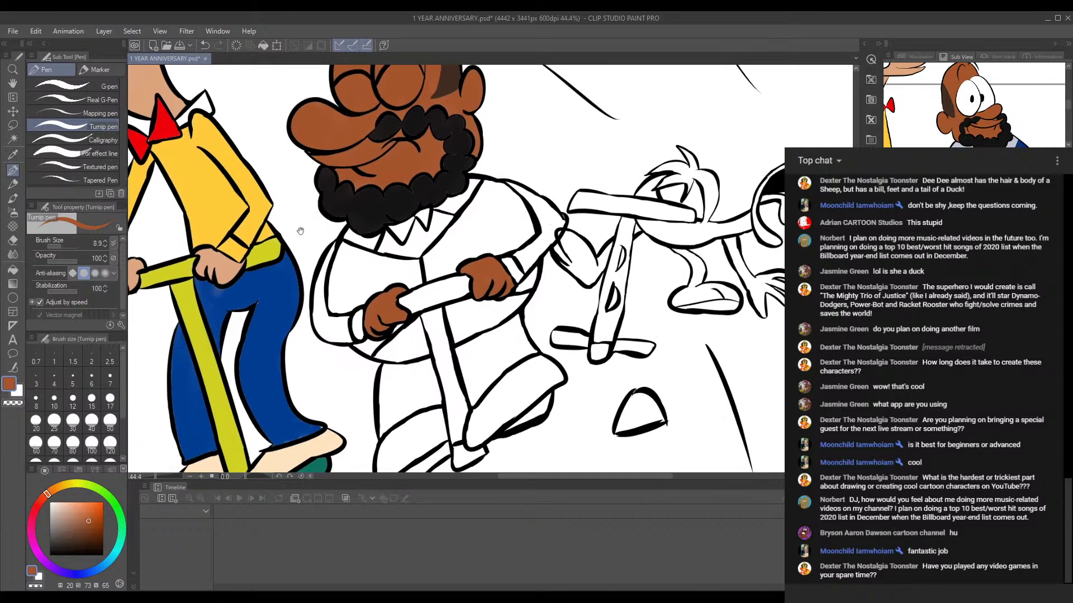
pyautogui.moveTo(369, 205); pyautogui.dragTo(368, 260)
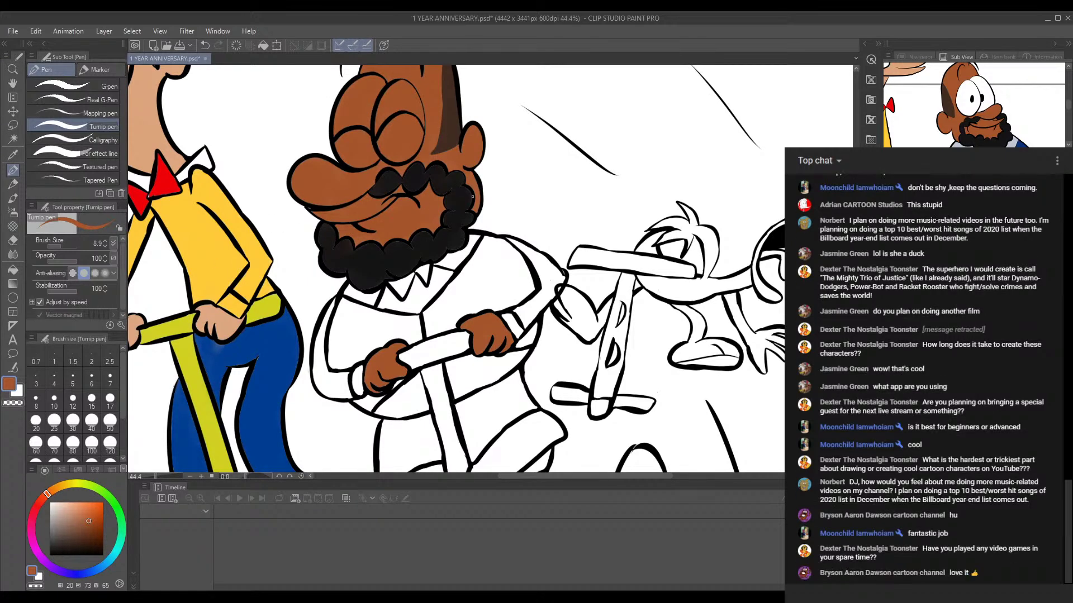
pyautogui.moveTo(524, 251); pyautogui.dragTo(547, 306)
pyautogui.moveTo(562, 385); pyautogui.dragTo(533, 303)
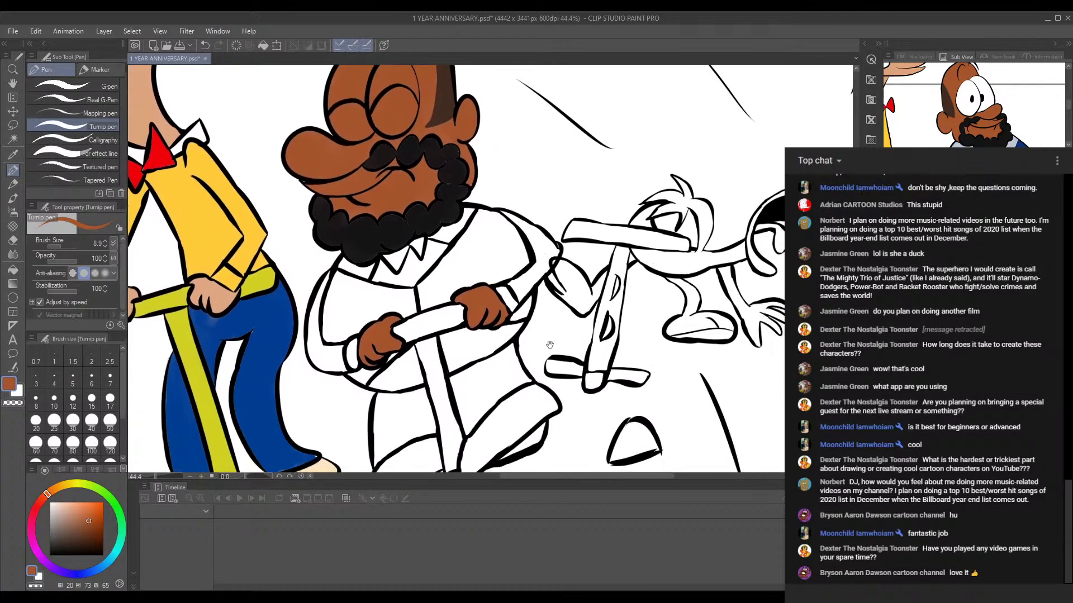
pyautogui.moveTo(553, 344); pyautogui.dragTo(550, 301)
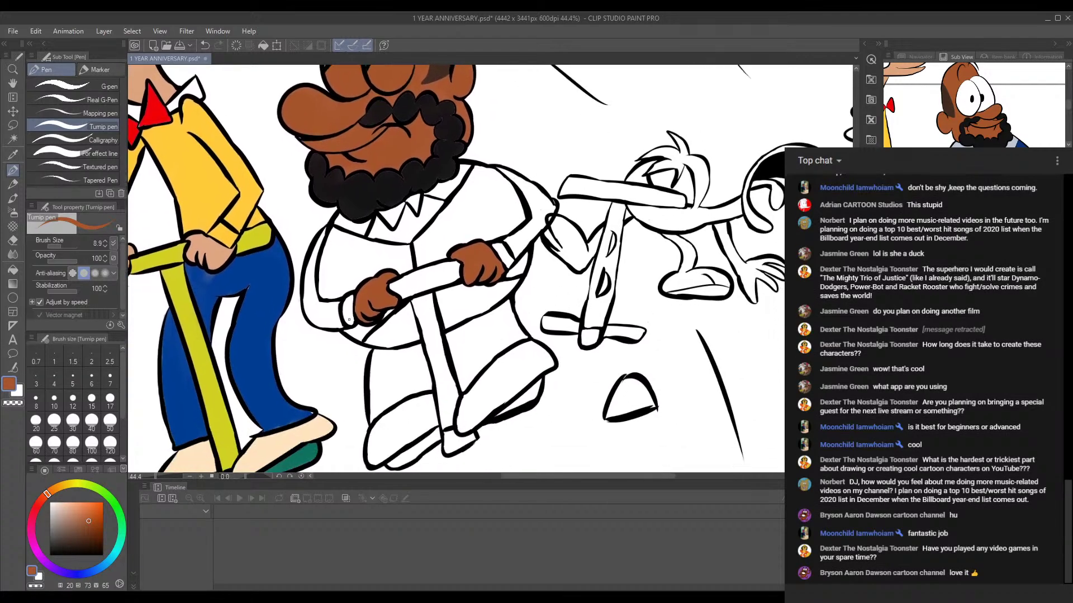
pyautogui.scroll(1, 349, 320)
pyautogui.moveTo(523, 212); pyautogui.dragTo(539, 306)
pyautogui.moveTo(516, 216); pyautogui.dragTo(513, 302)
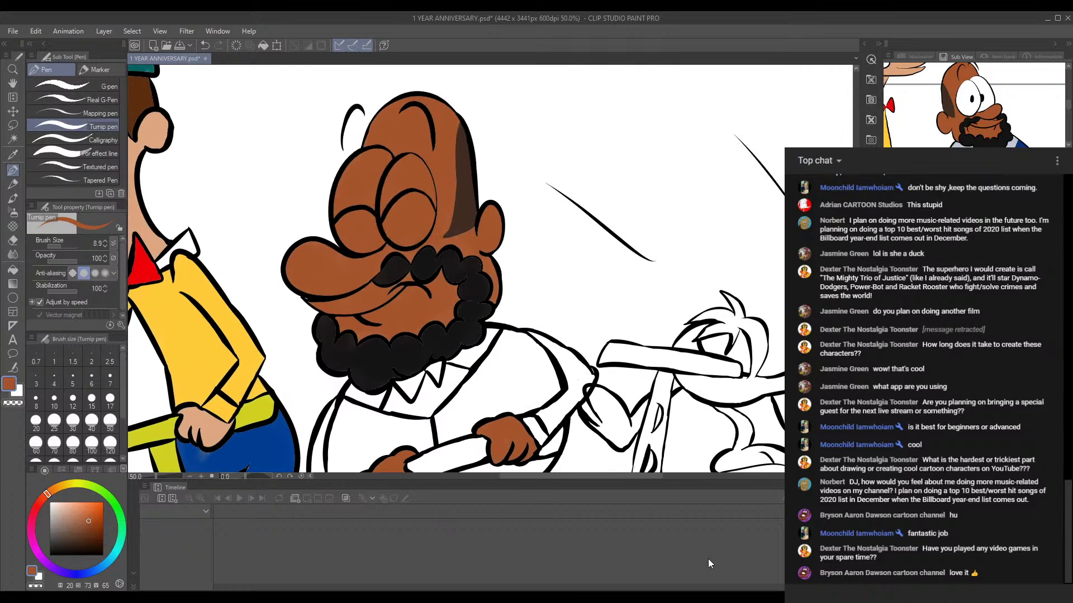
pyautogui.click(751, 596)
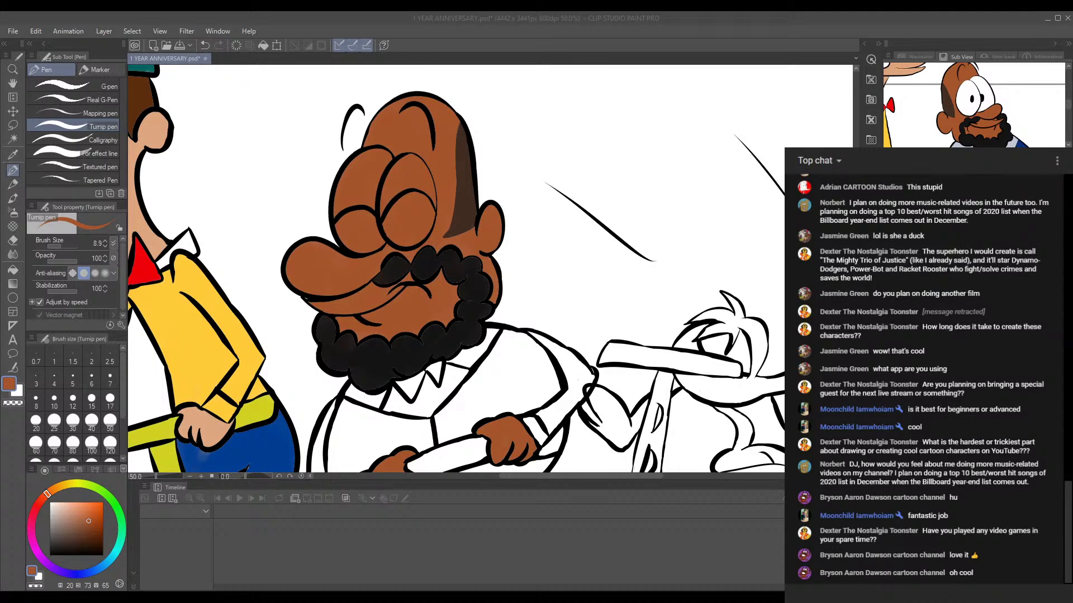
pyautogui.click(366, 595)
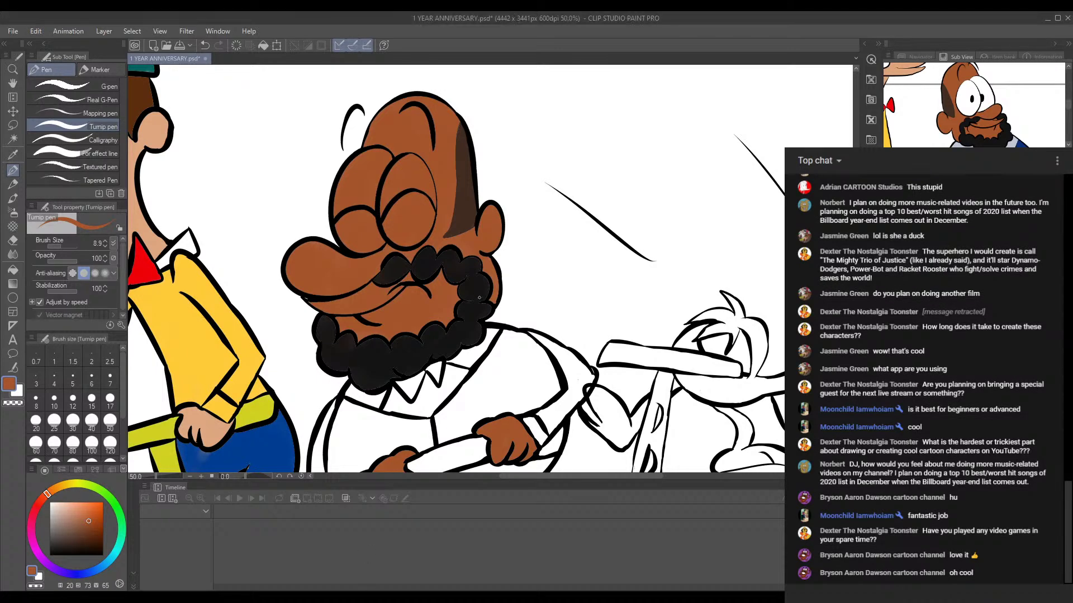
pyautogui.scroll(1, 404, 273)
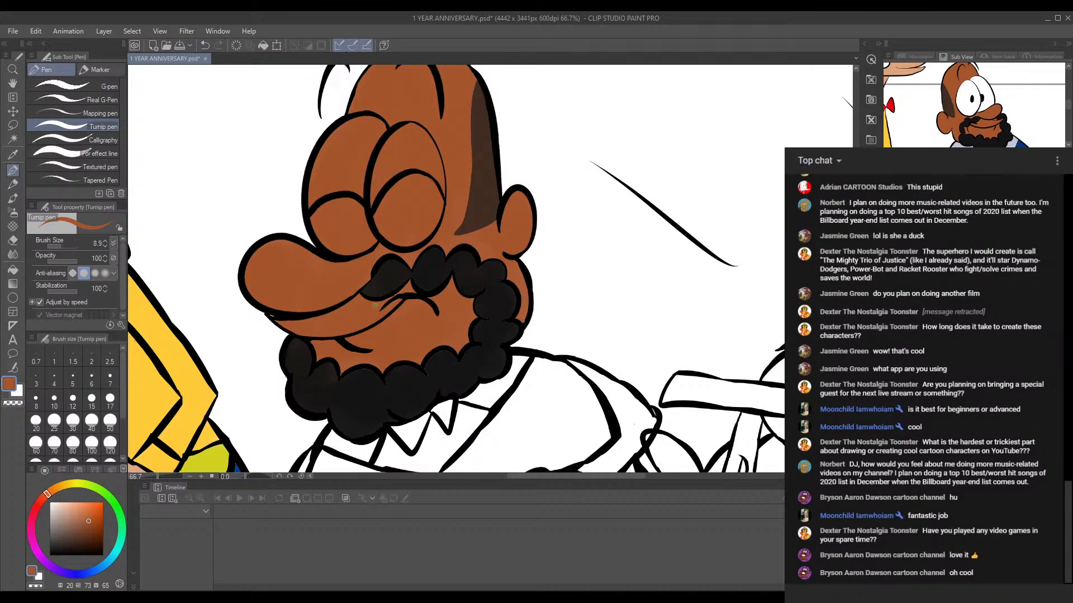
pyautogui.scroll(1, 388, 286)
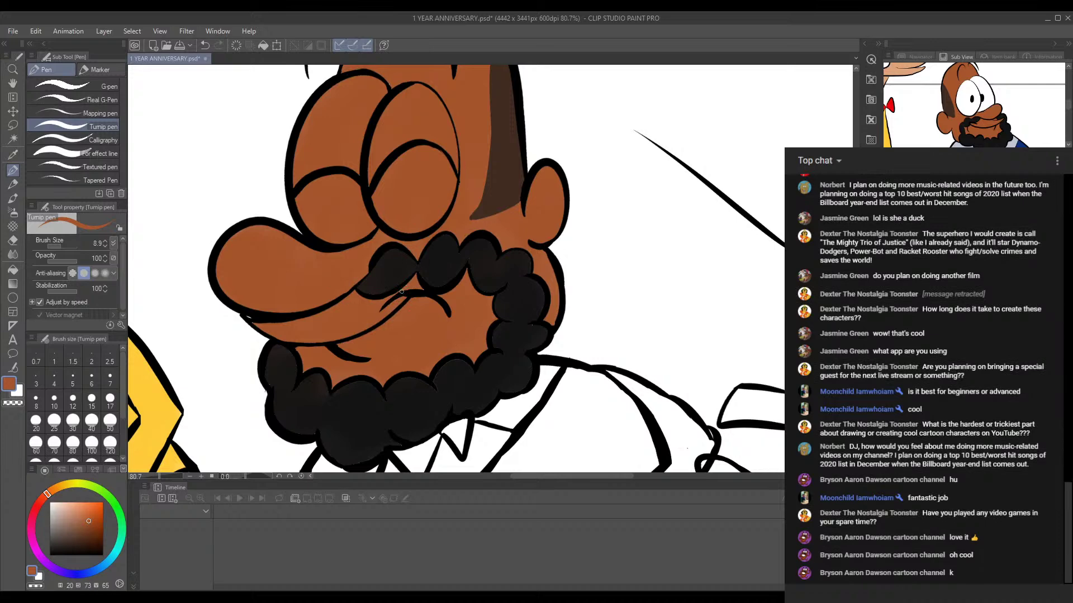
pyautogui.scroll(-4, 505, 216)
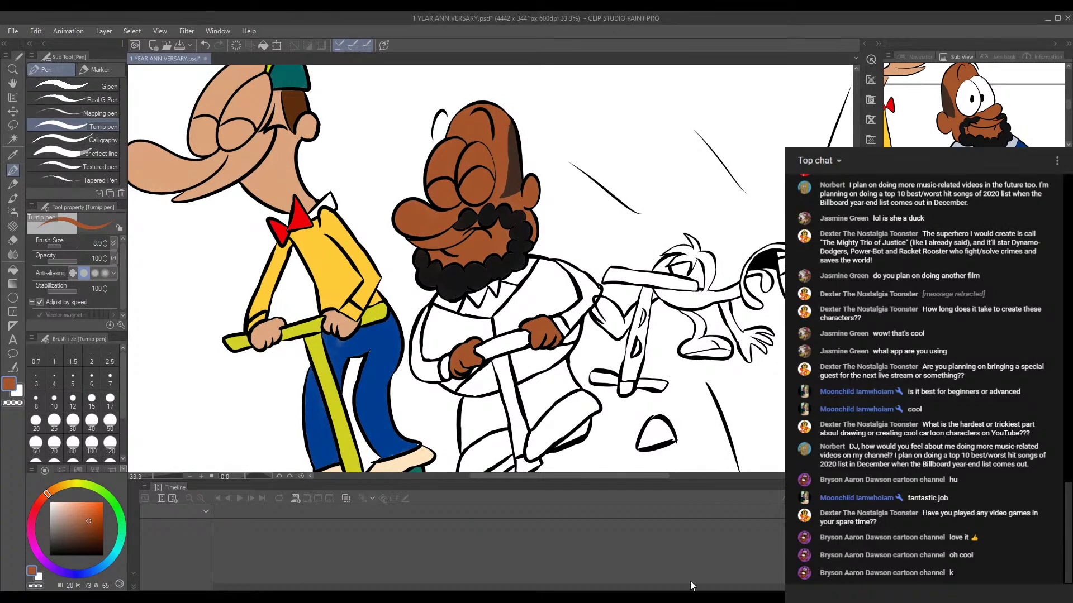
# Step: Auto-select the bearded character's vest areas together: both chest panels, the strip below the front hand and the piece under the far arm
pyautogui.click(13, 140)
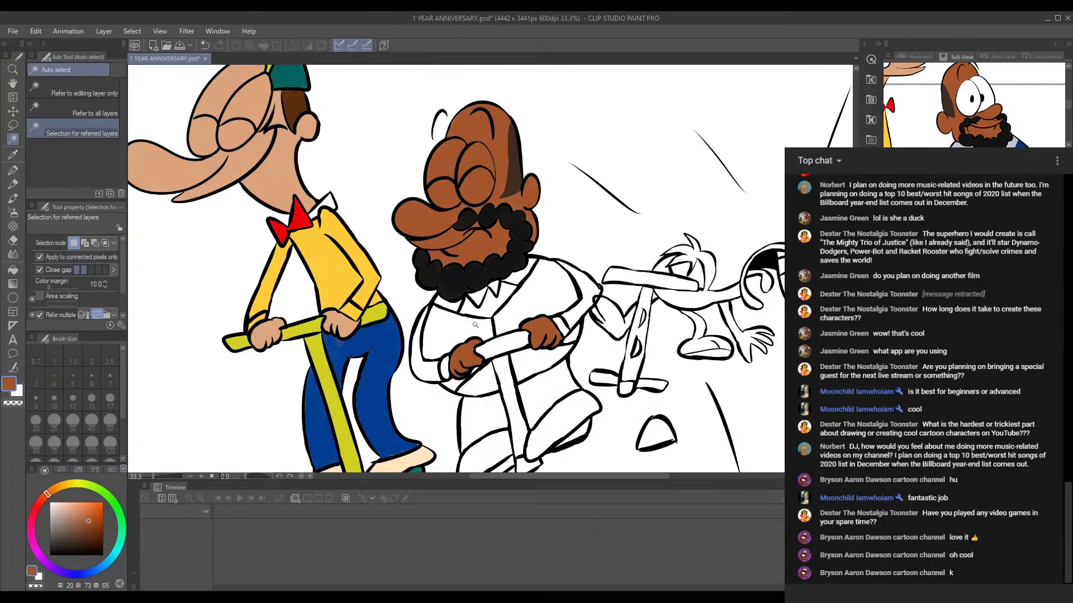
pyautogui.click(470, 324)
pyautogui.keyDown('shift'); pyautogui.click(552, 295); pyautogui.keyUp('shift')
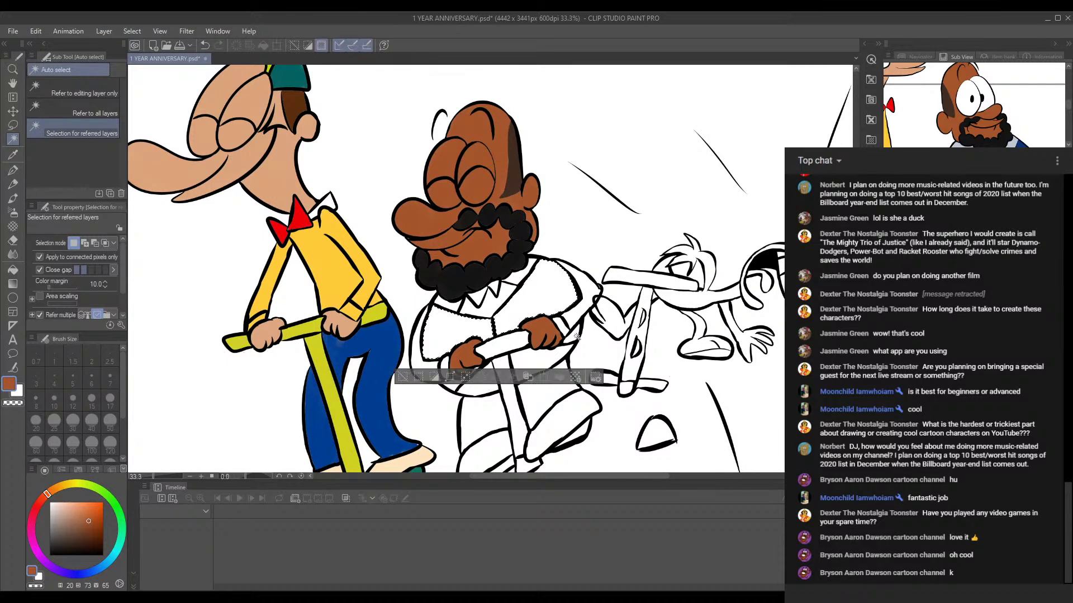
pyautogui.scroll(-4, 489, 345)
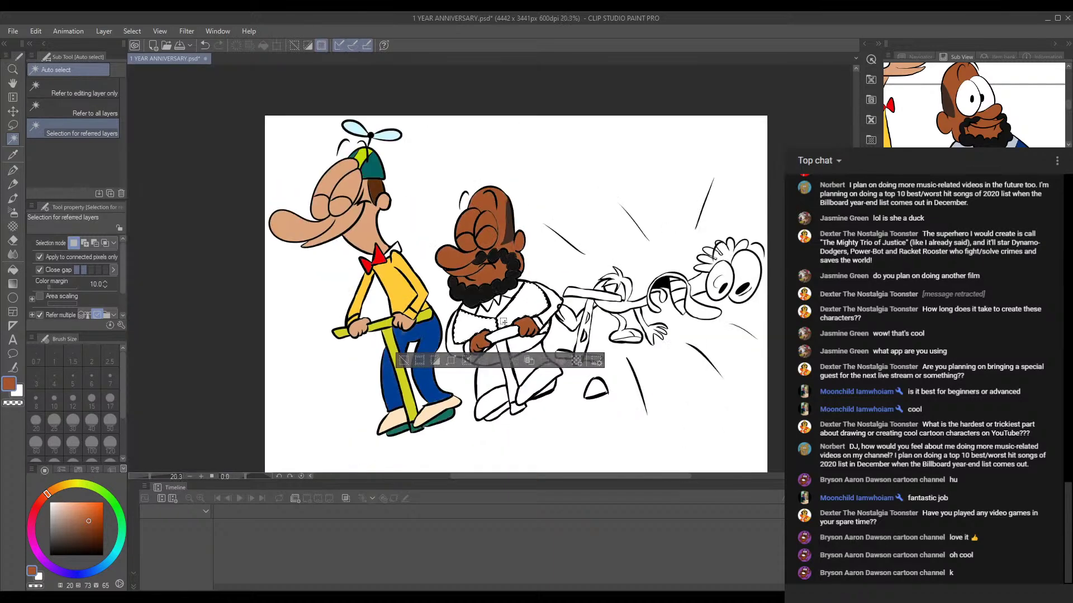
pyautogui.scroll(8, 486, 348)
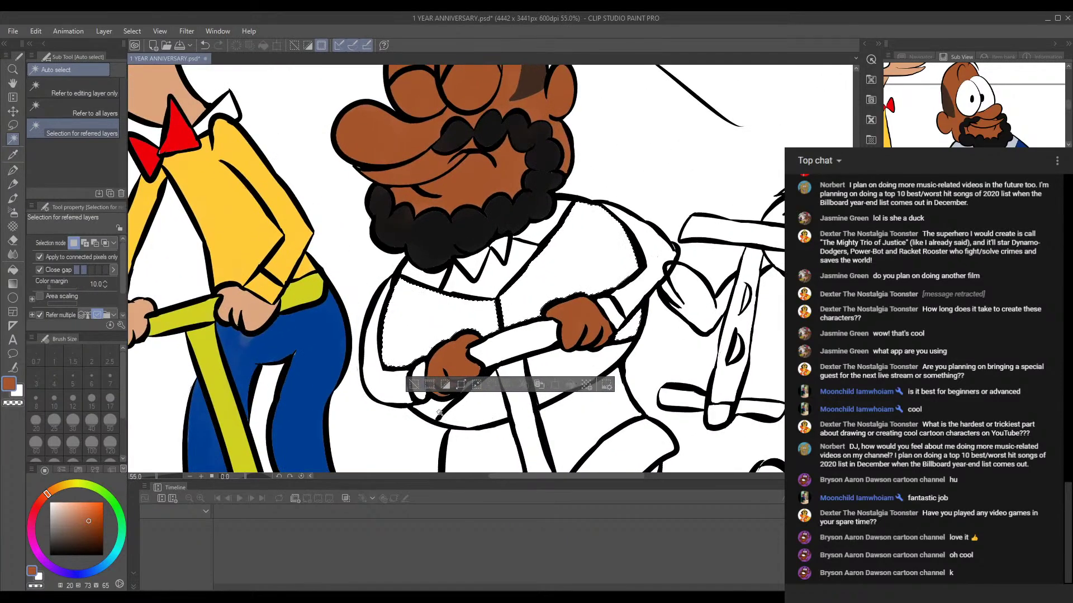
pyautogui.keyDown('shift'); pyautogui.click(441, 416); pyautogui.keyUp('shift')
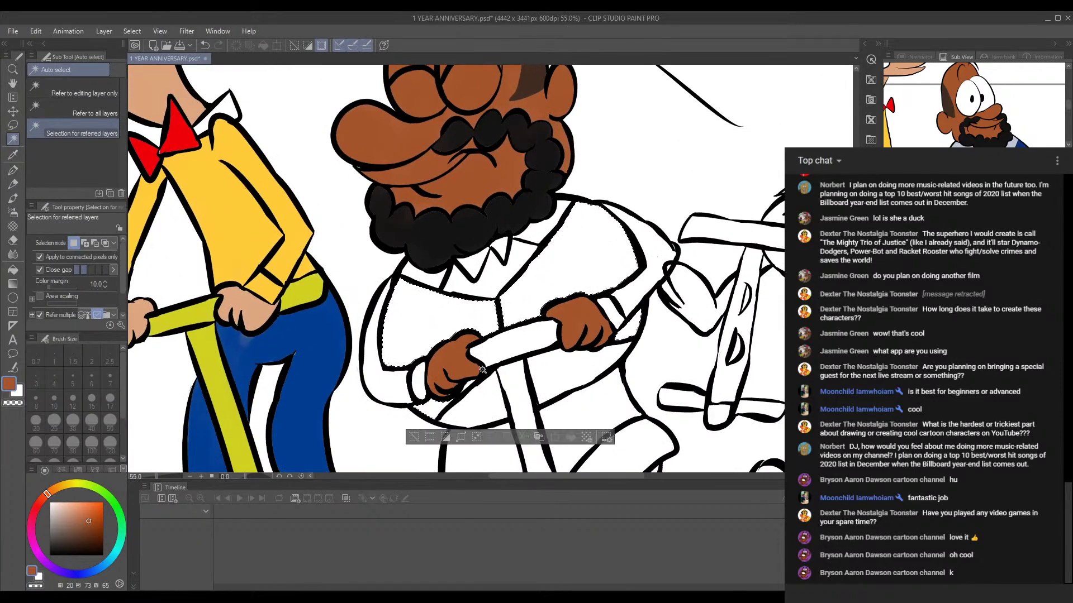
pyautogui.scroll(2, 482, 368)
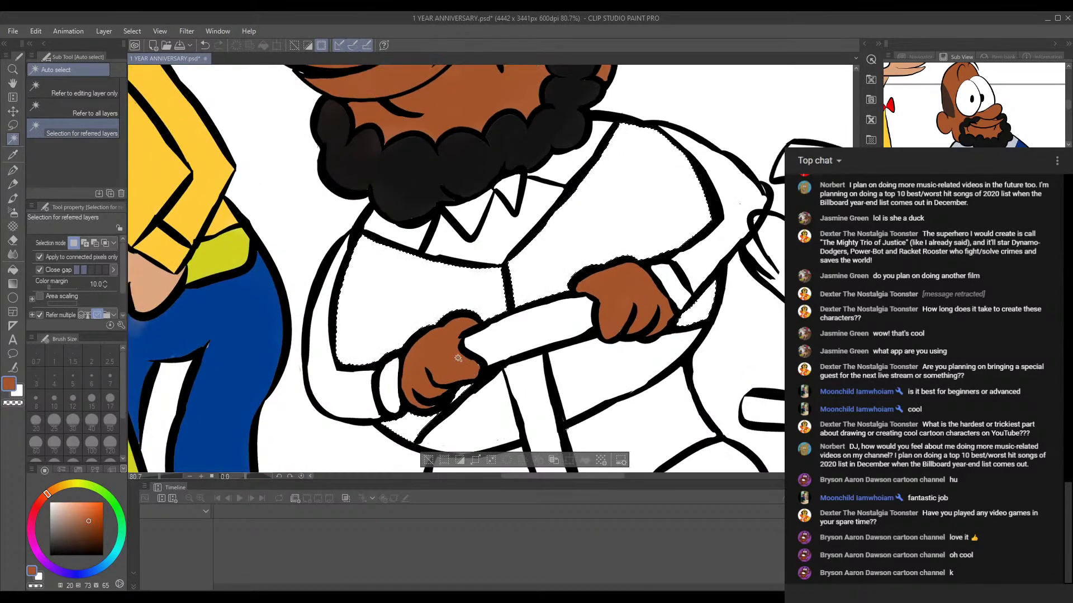
pyautogui.scroll(-1, 459, 292)
pyautogui.scroll(-4, 459, 291)
pyautogui.scroll(1, 458, 294)
pyautogui.scroll(1, 458, 294)
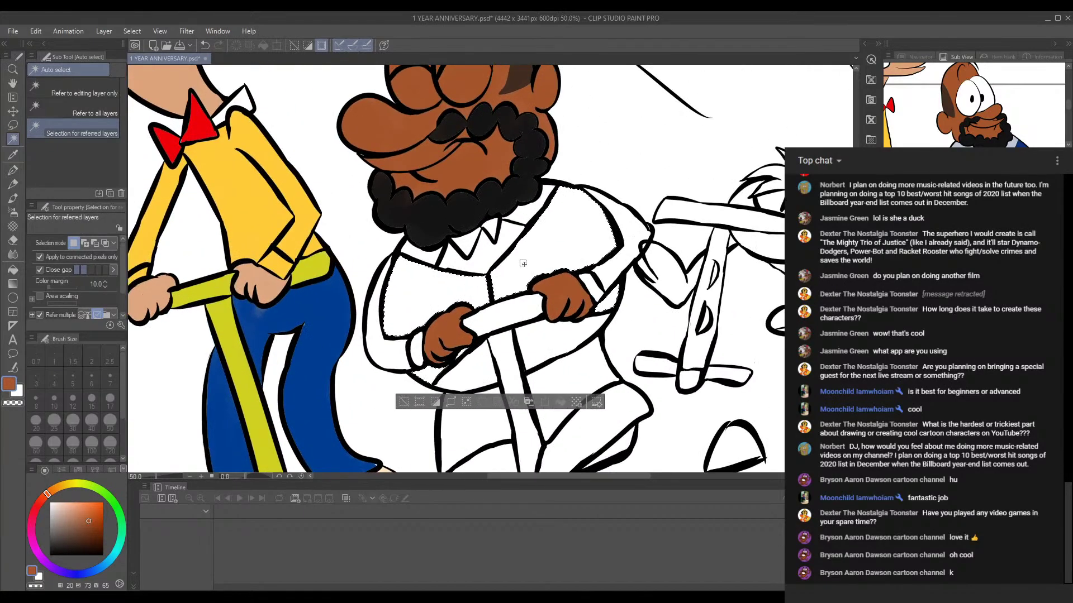
pyautogui.moveTo(643, 180); pyautogui.dragTo(629, 237)
# Step: Sample the reference vest's blue (219, 92, 47) and paint the selected vest with the Running color edge watercolor brush at size 146.2
pyautogui.moveTo(1068, 105); pyautogui.dragTo(1068, 113)
pyautogui.click(992, 118)
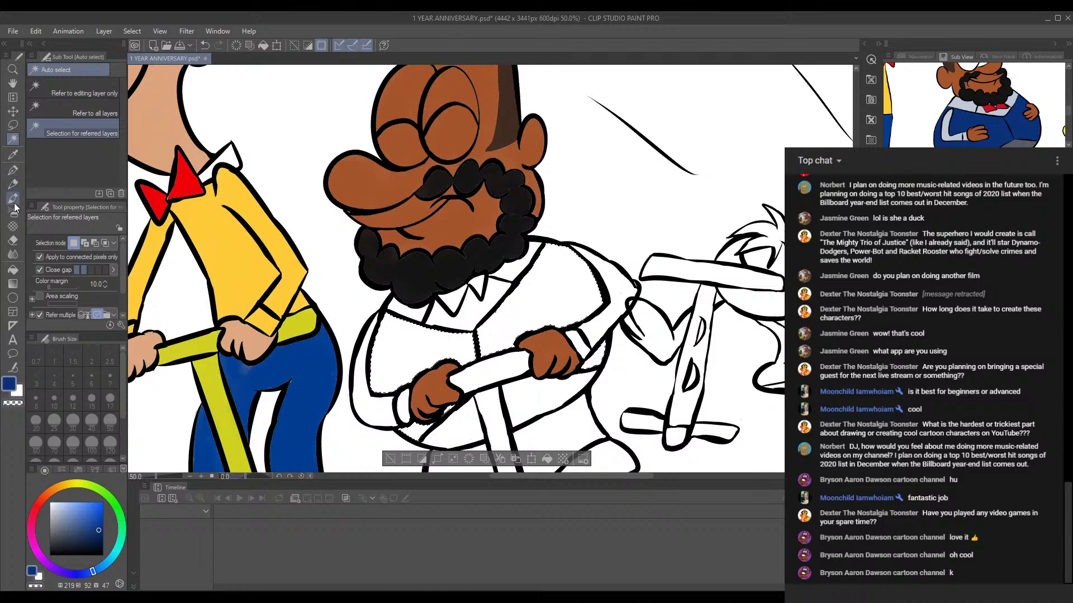
pyautogui.click(17, 184)
pyautogui.moveTo(389, 319)
pyautogui.mouseDown()
pyautogui.moveTo(390, 353)
pyautogui.moveTo(396, 300)
pyautogui.moveTo(386, 357)
pyautogui.mouseUp()
pyautogui.click(69, 246)
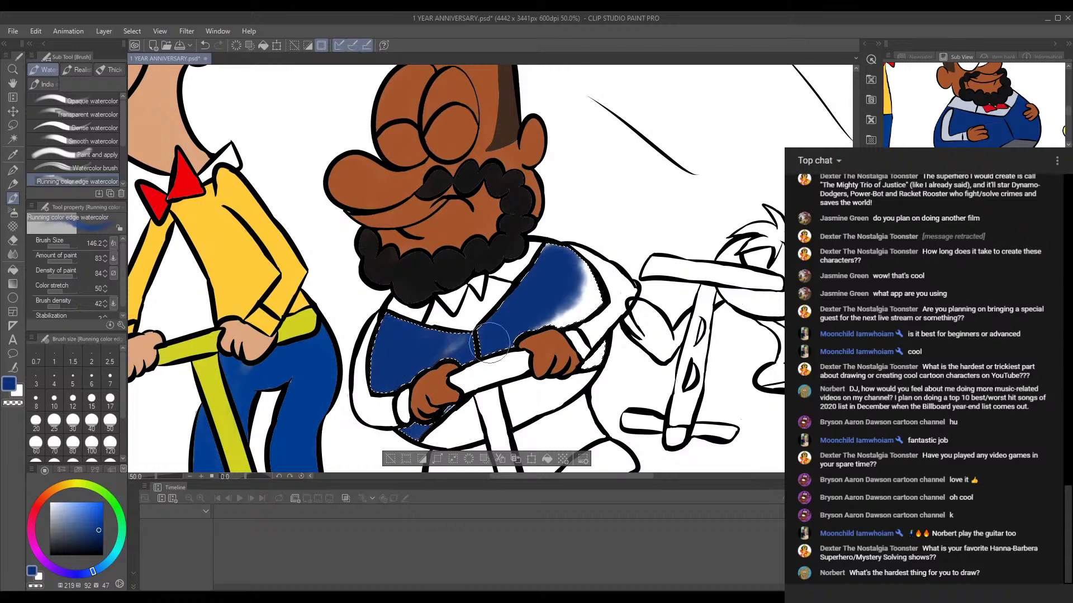
pyautogui.moveTo(525, 285); pyautogui.dragTo(437, 370)
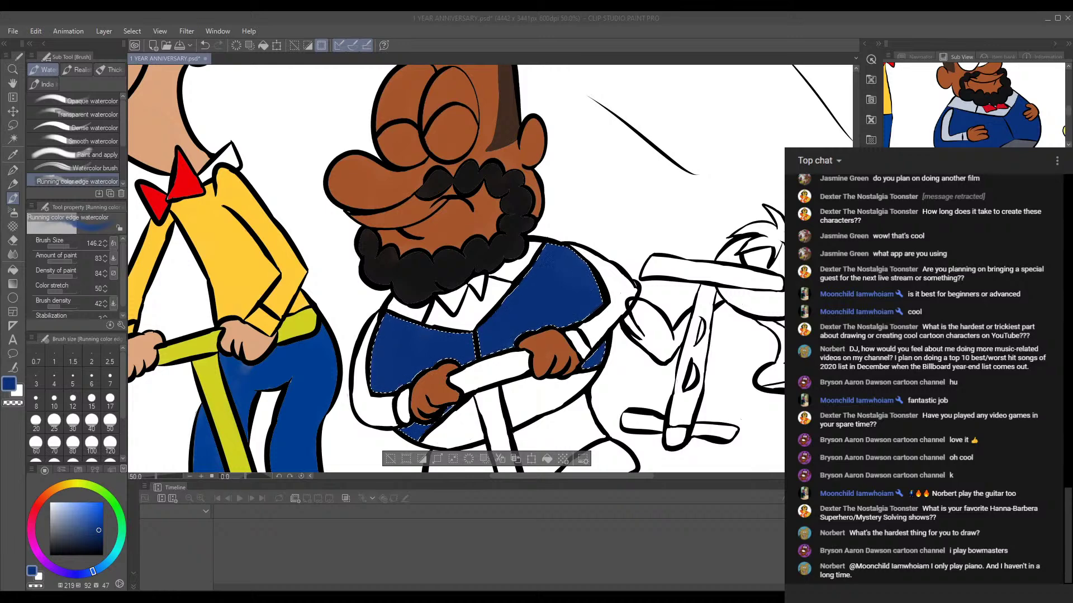
pyautogui.click(688, 577)
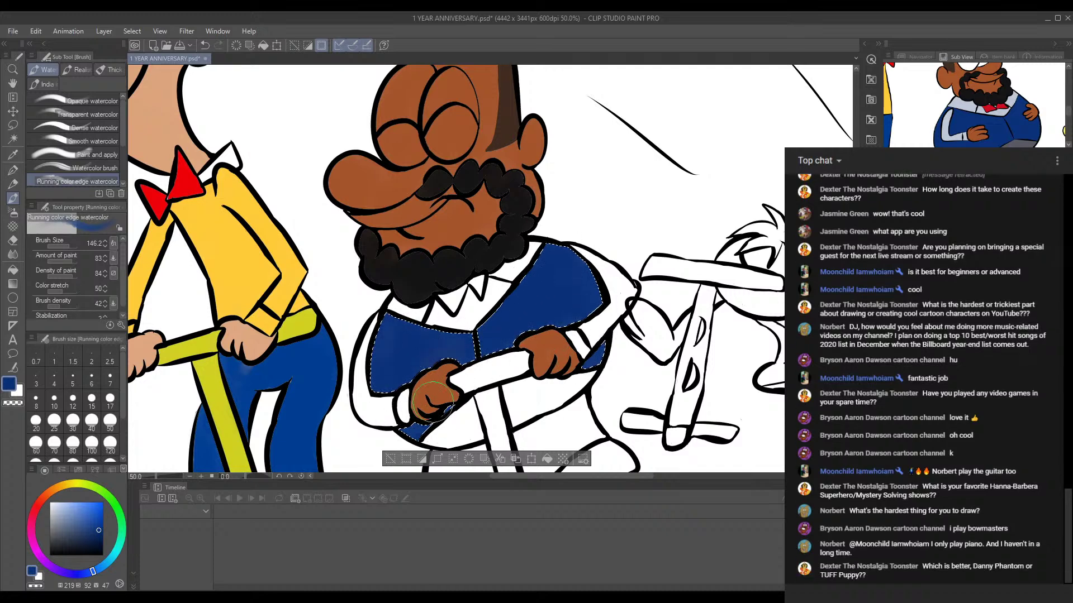
pyautogui.scroll(-3, 474, 307)
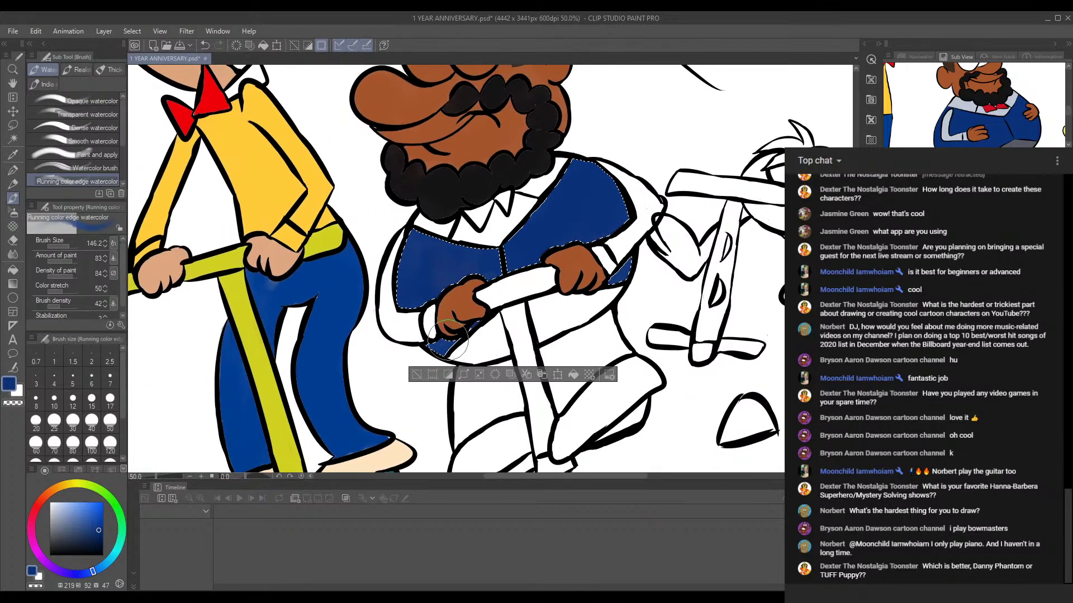
pyautogui.scroll(3, 606, 203)
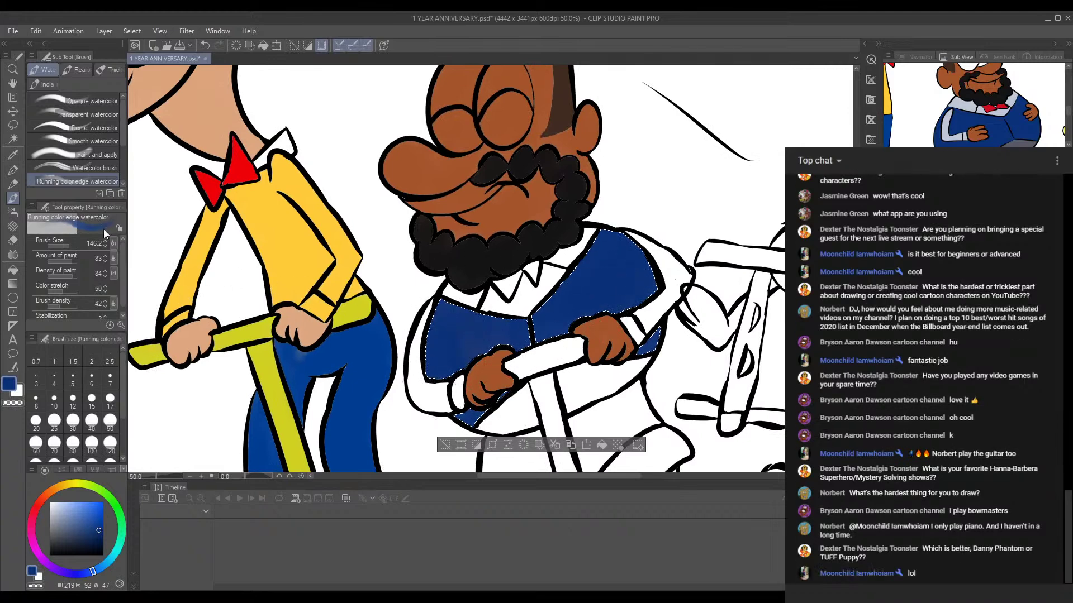
pyautogui.moveTo(625, 267); pyautogui.dragTo(576, 241)
# Step: Sample the reference shirt's pale grey-blue (218, 12, 84) and auto-select the shirt's neckline areas, both sleeves and both cuffs together
pyautogui.click(963, 105)
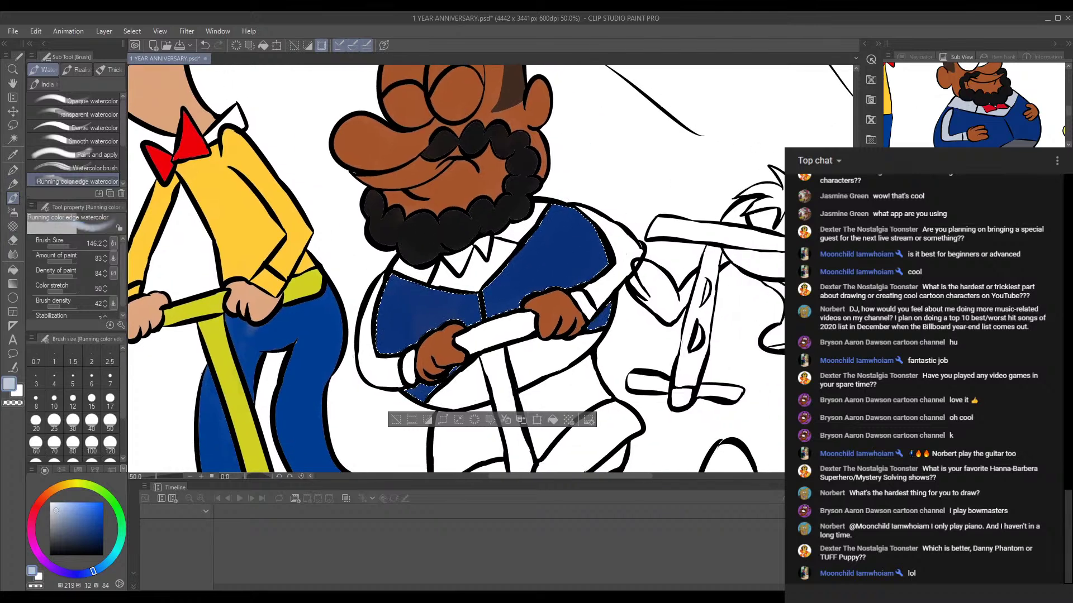
pyautogui.click(13, 139)
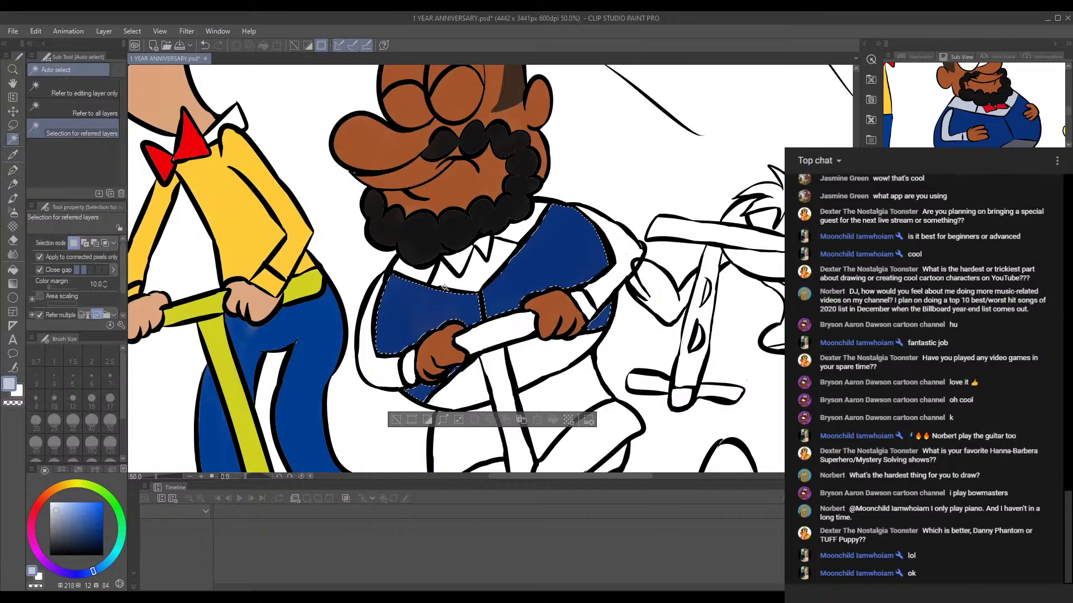
pyautogui.click(422, 272)
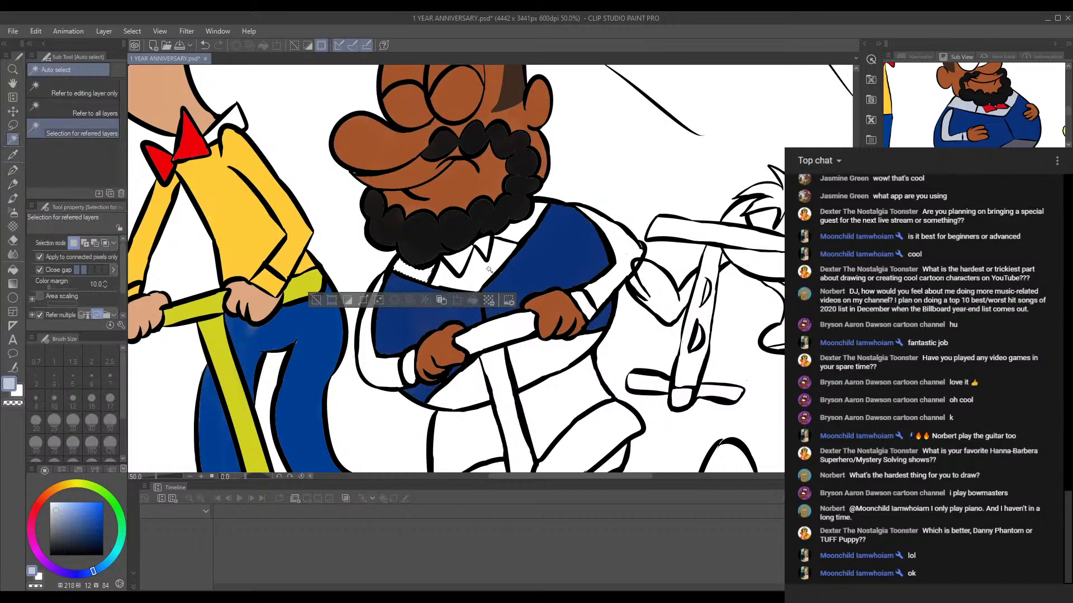
pyautogui.click(488, 269)
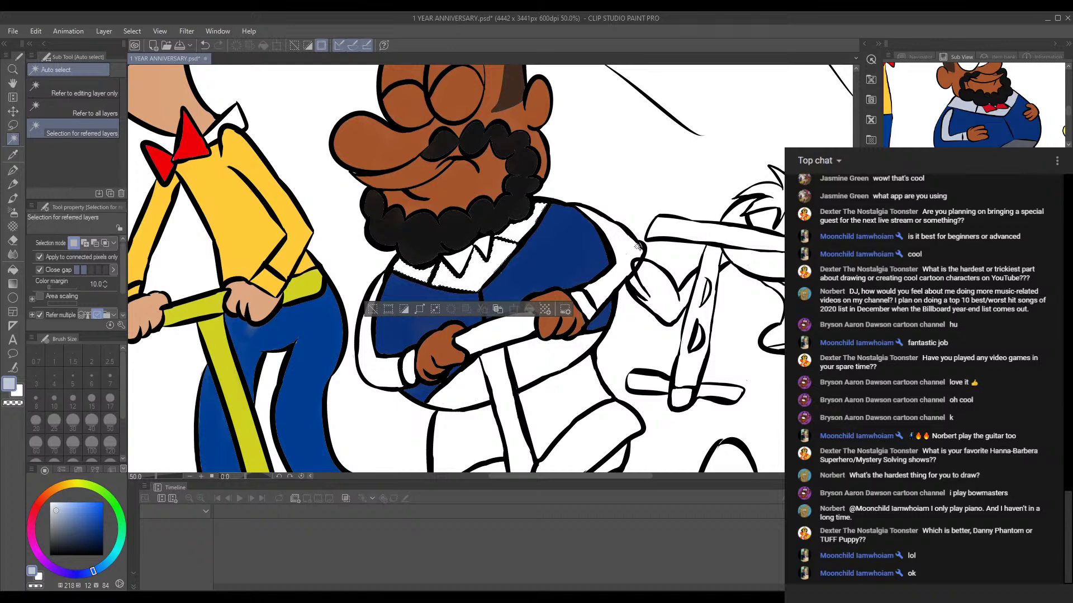
pyautogui.click(636, 249)
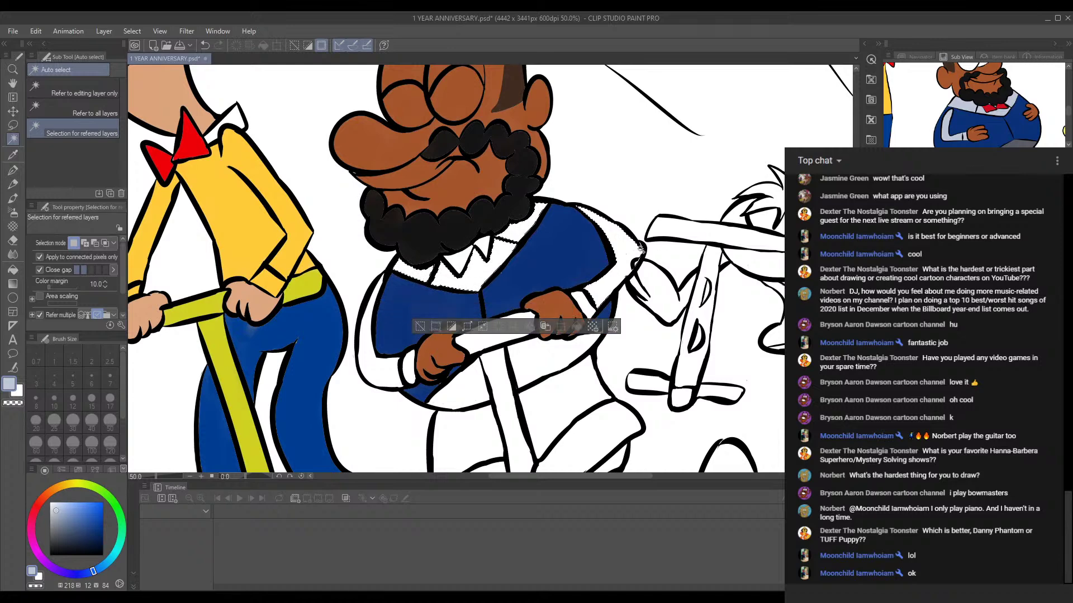
pyautogui.click(588, 303)
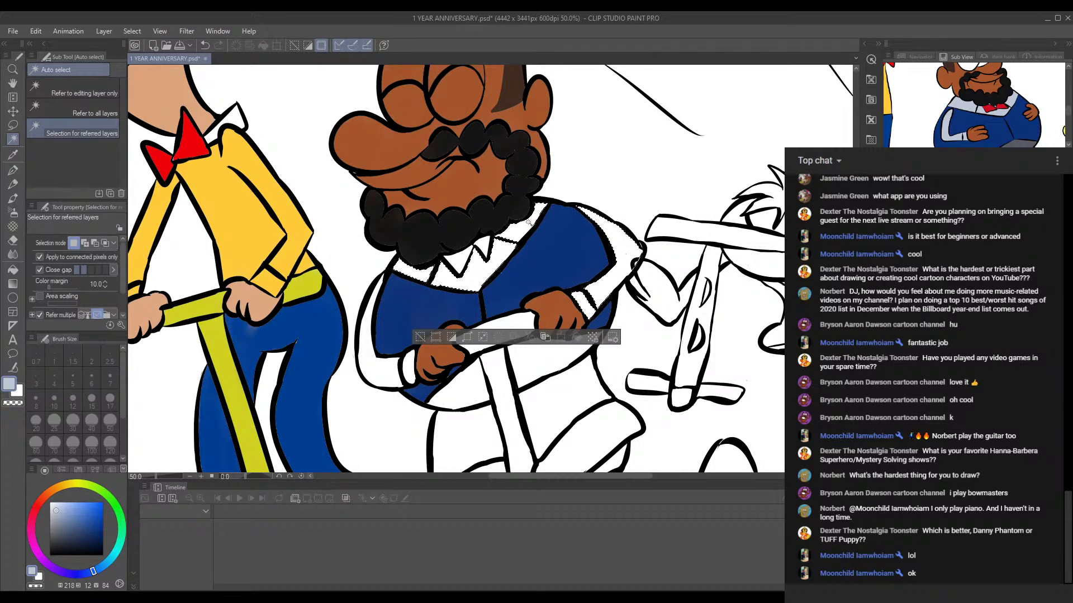
pyautogui.click(378, 372)
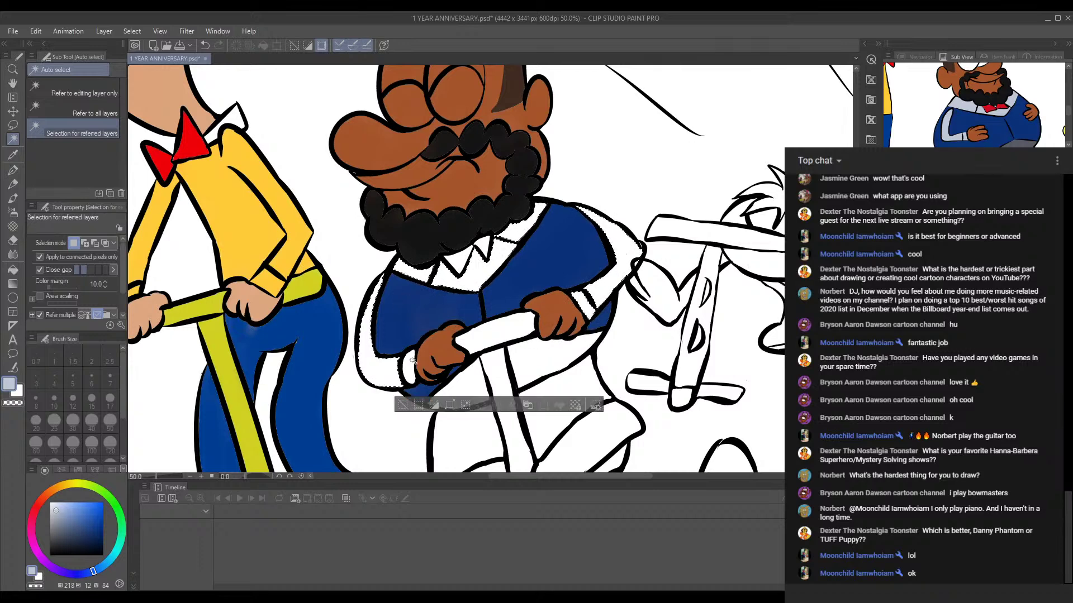
pyautogui.click(408, 365)
pyautogui.moveTo(566, 350); pyautogui.dragTo(577, 320)
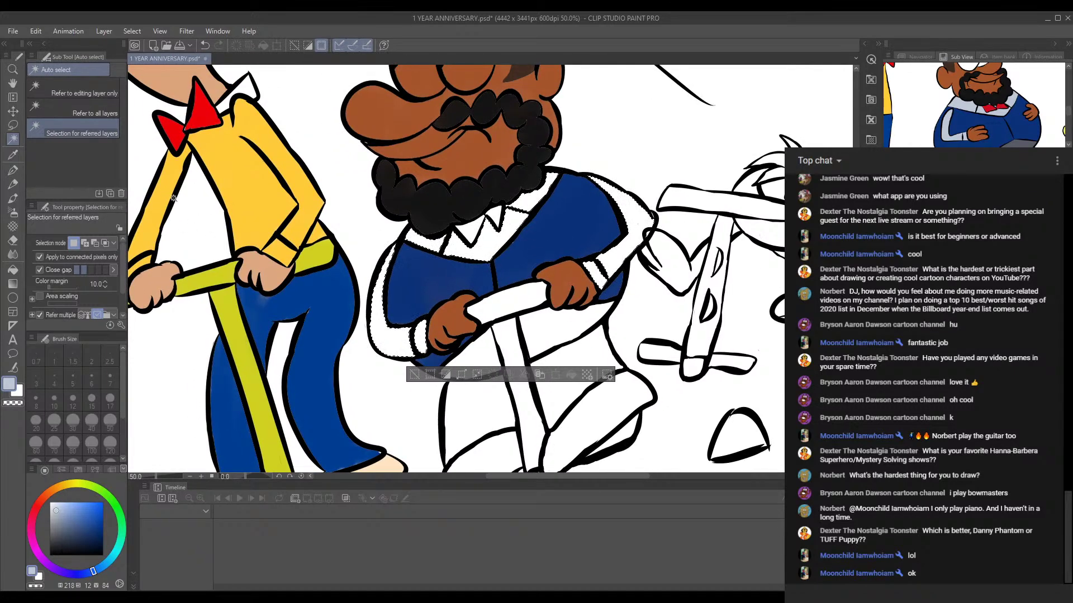
# Step: Paint the selected shirt areas pale grey-blue with the Running color edge watercolor brush at size 146.2
pyautogui.moveTo(560, 240); pyautogui.dragTo(539, 294)
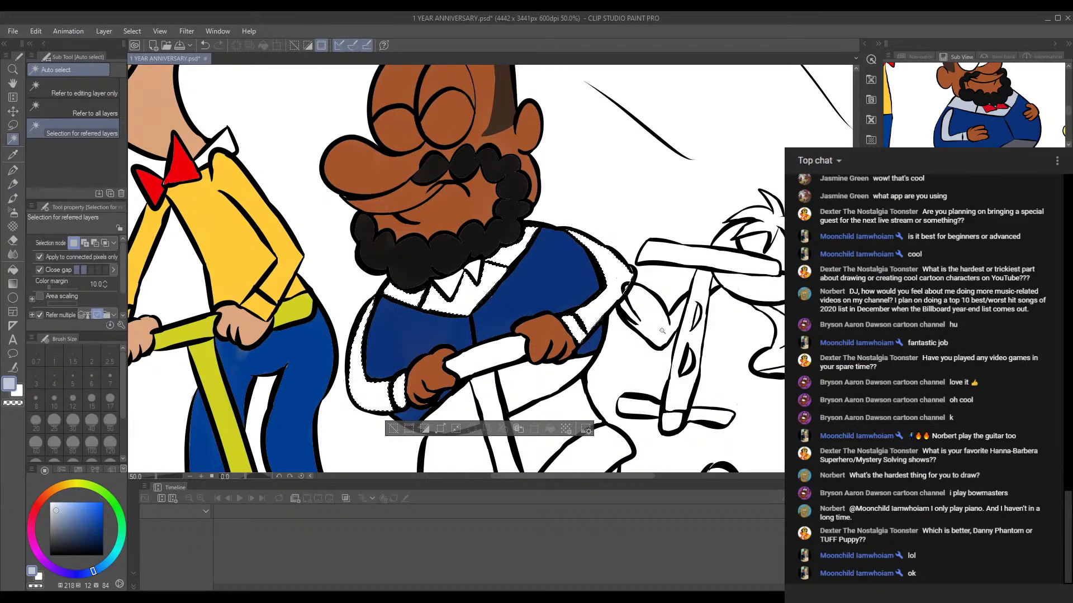
pyautogui.moveTo(536, 314)
pyautogui.mouseDown()
pyautogui.moveTo(449, 219)
pyautogui.moveTo(460, 262)
pyautogui.mouseUp()
pyautogui.click(17, 198)
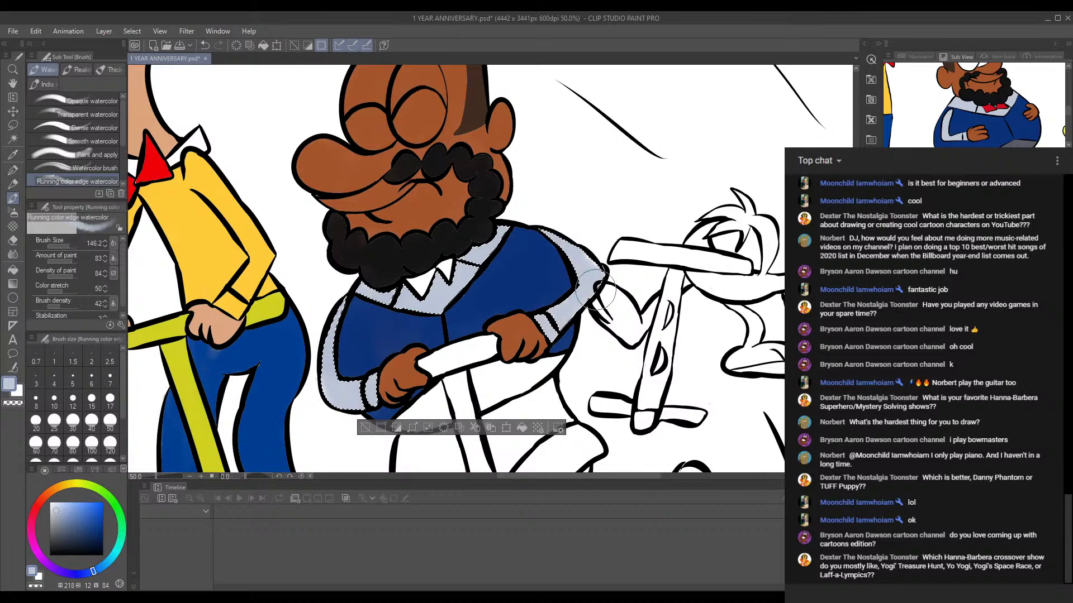
# Step: Sample the reference bow tie's red (354, 95, 82) and auto-select both visible halves of the bearded character's bow tie
pyautogui.click(987, 107)
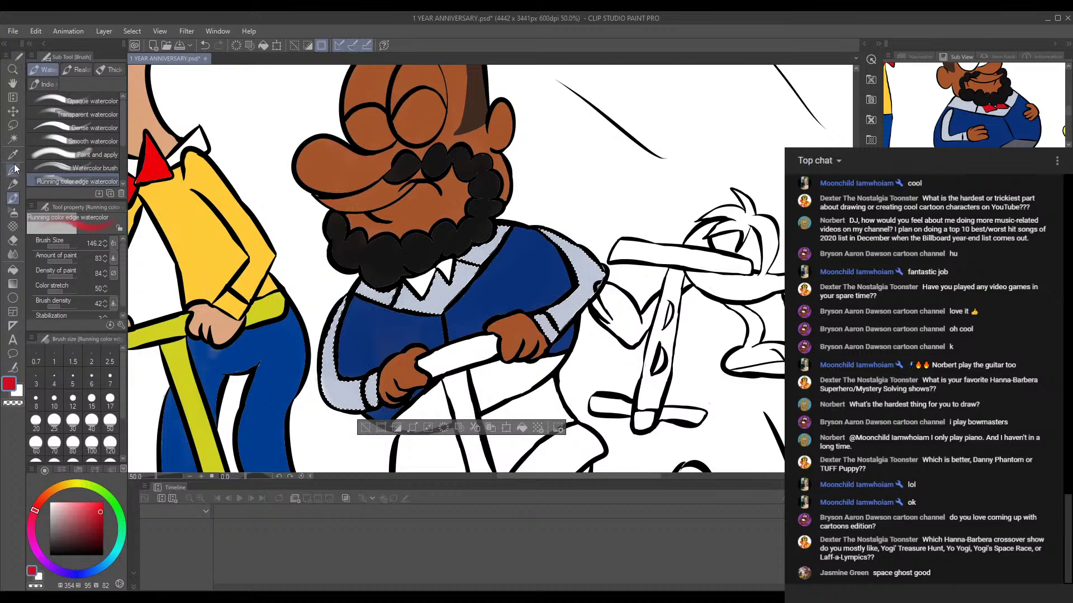
pyautogui.click(13, 139)
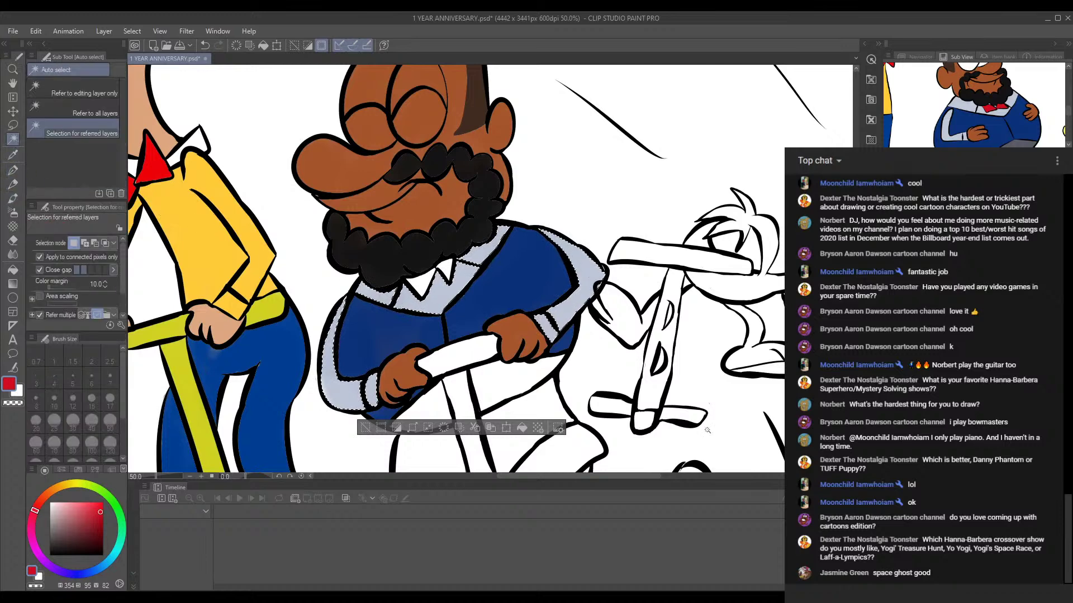
pyautogui.click(972, 491)
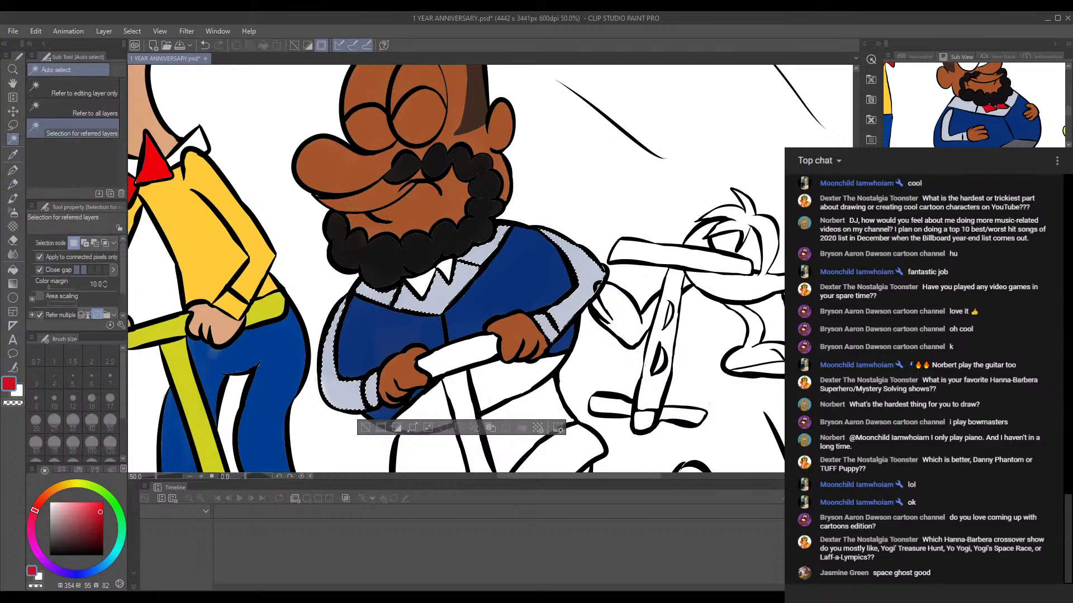
pyautogui.click(430, 273)
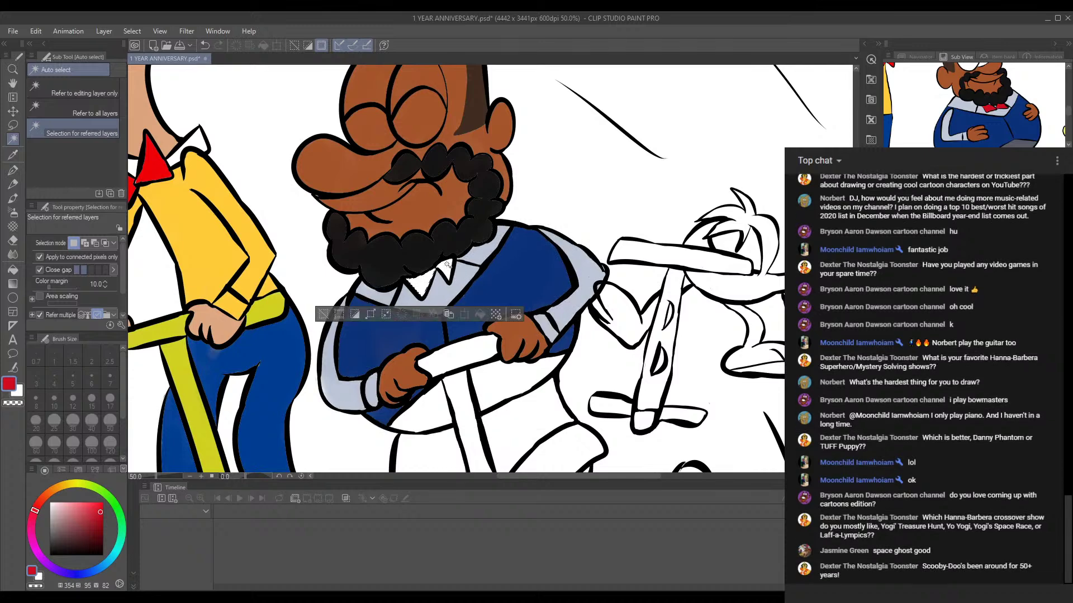
pyautogui.keyDown('shift'); pyautogui.click(447, 265); pyautogui.keyUp('shift')
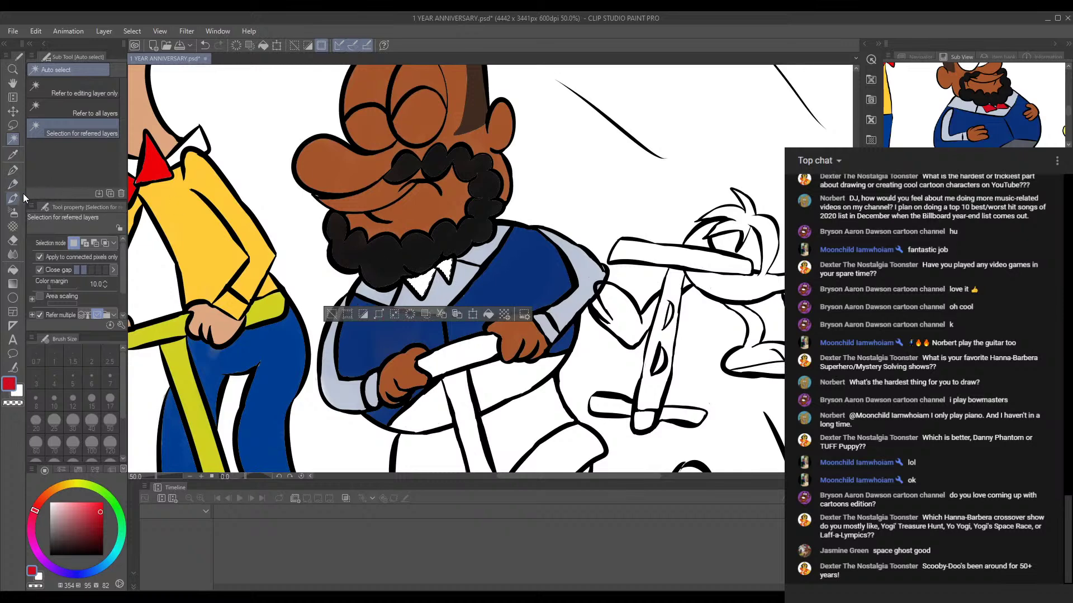
# Step: Paint the selected bow tie red with the Running color edge watercolor brush at size 146.2
pyautogui.click(13, 169)
pyautogui.click(13, 202)
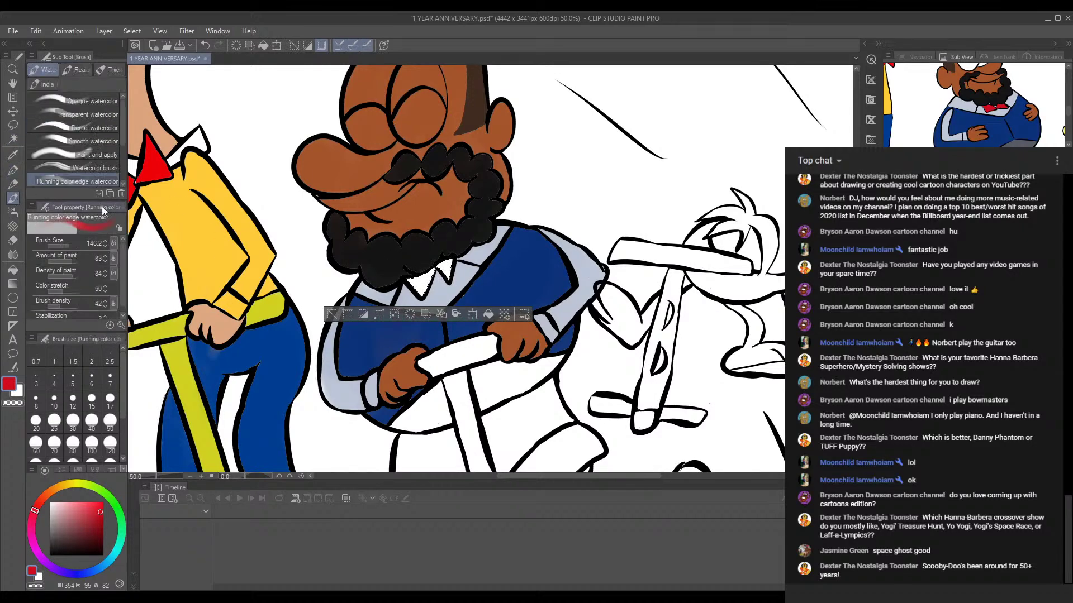
pyautogui.moveTo(414, 282); pyautogui.dragTo(411, 299)
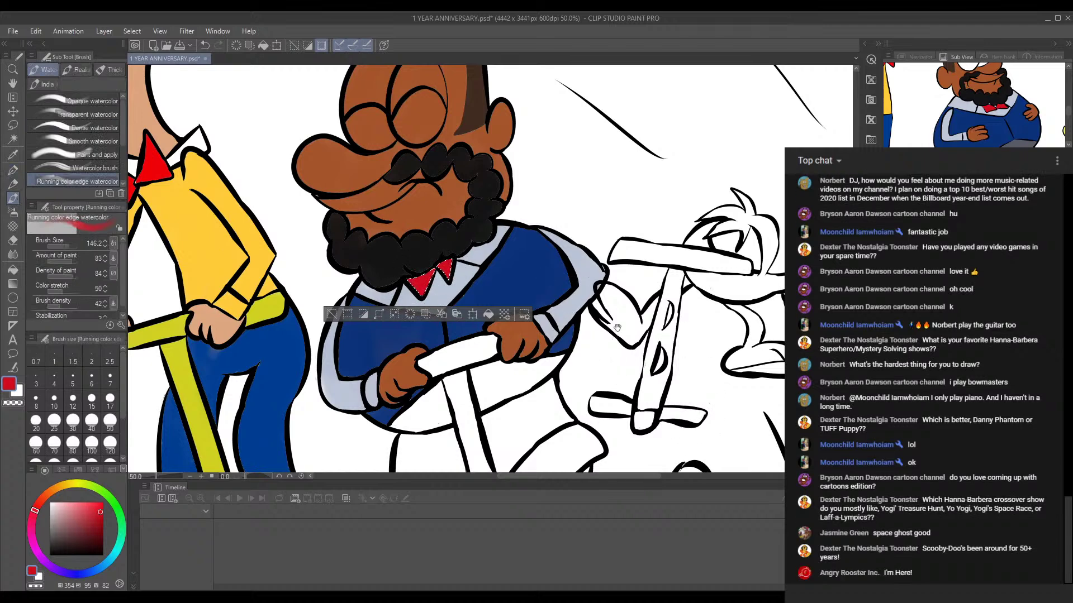
pyautogui.moveTo(617, 327); pyautogui.dragTo(608, 272)
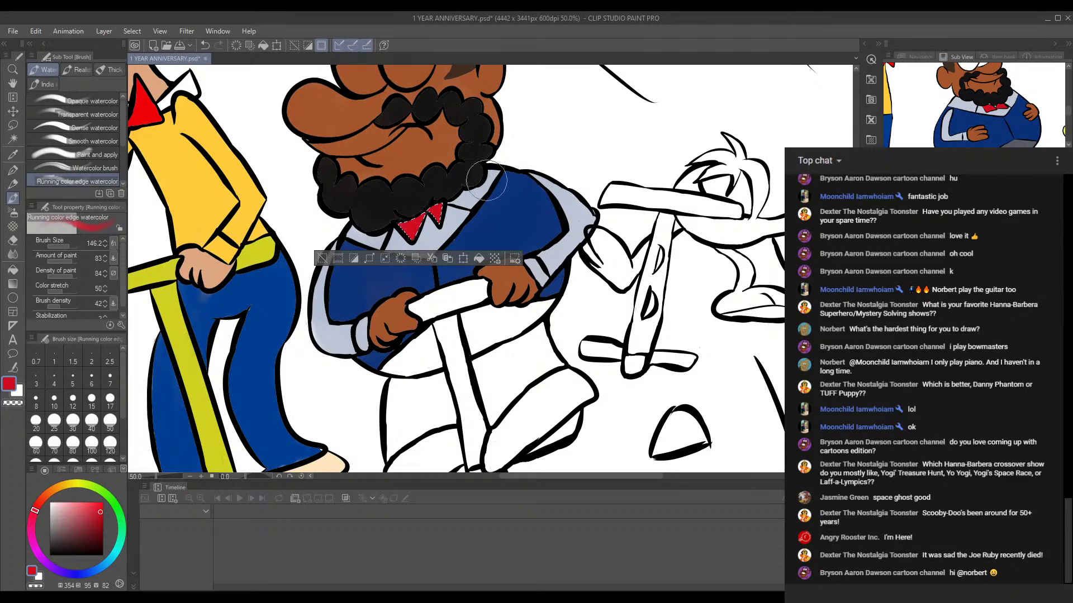
pyautogui.moveTo(521, 200)
pyautogui.mouseDown()
pyautogui.moveTo(521, 108)
pyautogui.moveTo(510, 211)
pyautogui.mouseUp()
pyautogui.moveTo(443, 150); pyautogui.dragTo(448, 206)
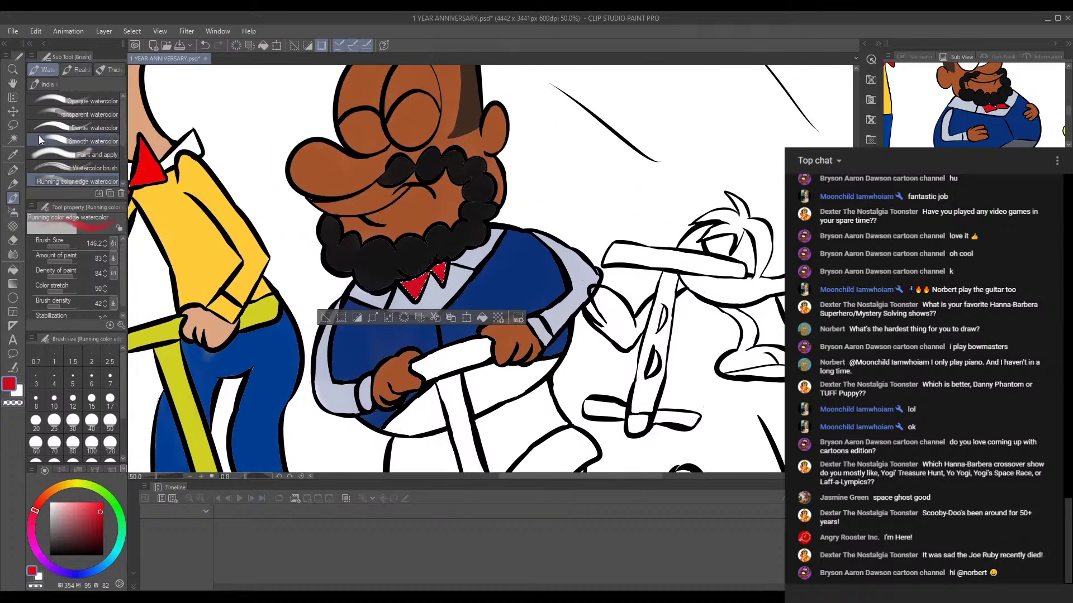
pyautogui.click(12, 138)
pyautogui.hotkey('ctrl', 'd')
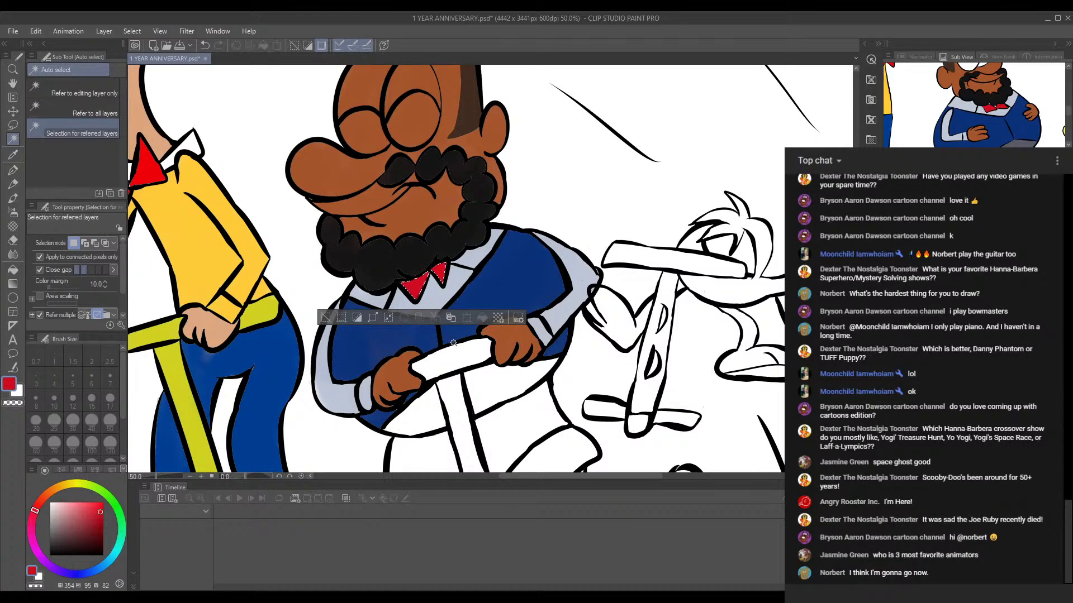
pyautogui.click(460, 351)
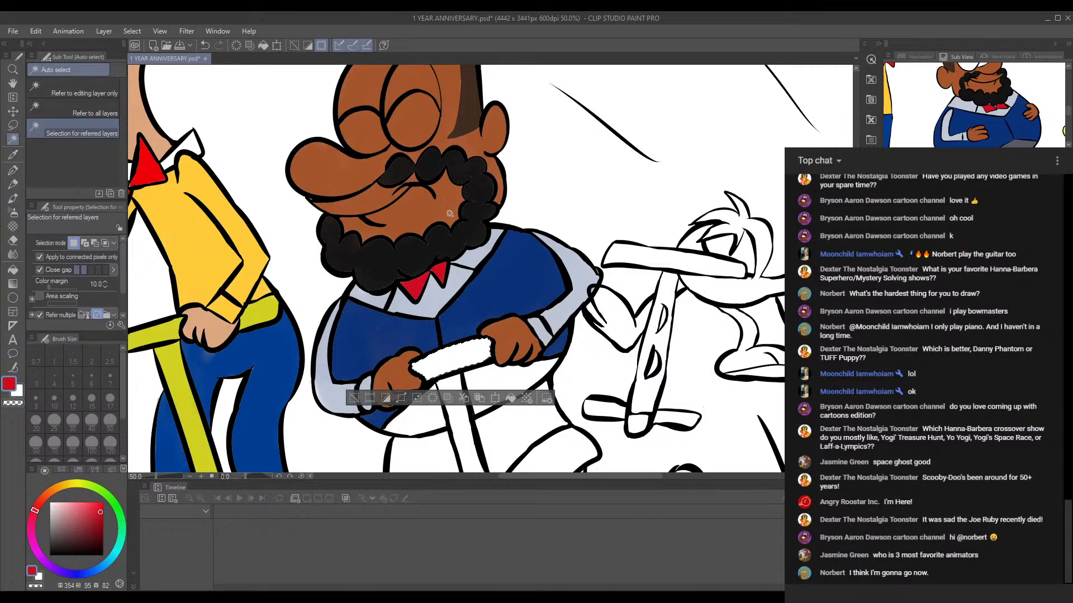
pyautogui.moveTo(513, 282); pyautogui.dragTo(492, 184)
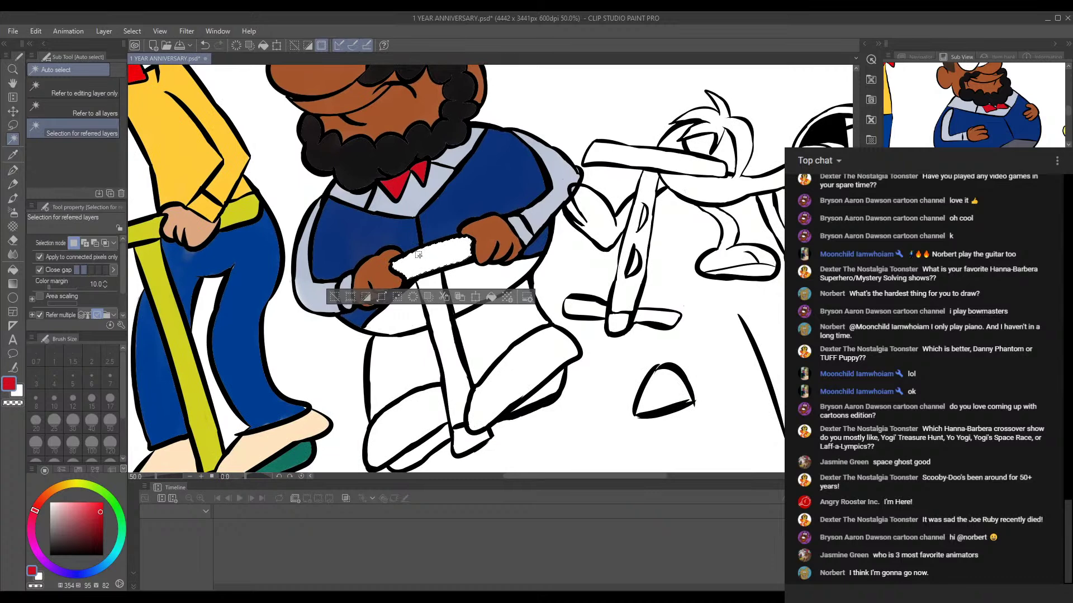
pyautogui.hotkey('ctrl', 'd')
pyautogui.keyDown('shift'); pyautogui.click(441, 278); pyautogui.keyUp('shift')
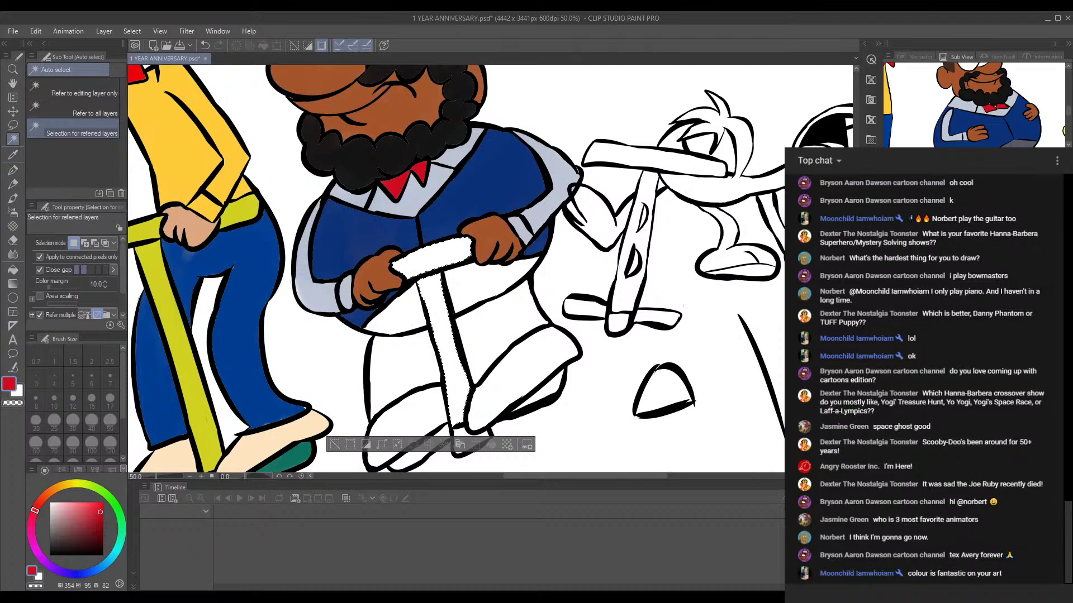
# Step: Sample the reference trousers' dark grey (222, 13, 39) and auto-select the trouser areas on both sides of the pogo stick shaft
pyautogui.moveTo(990, 113); pyautogui.dragTo(971, 85)
pyautogui.click(994, 115)
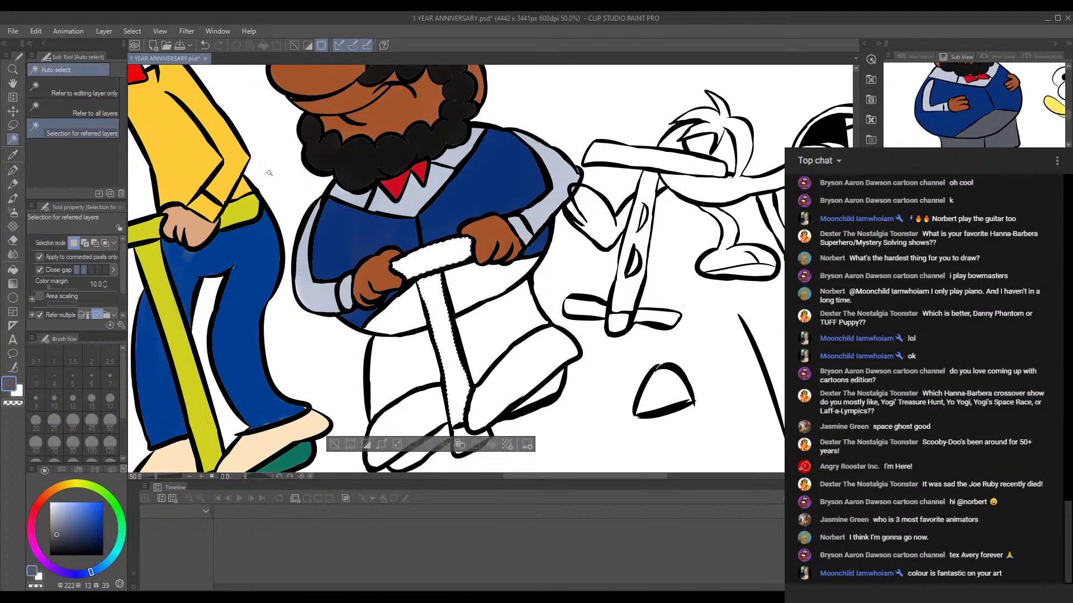
pyautogui.click(459, 284)
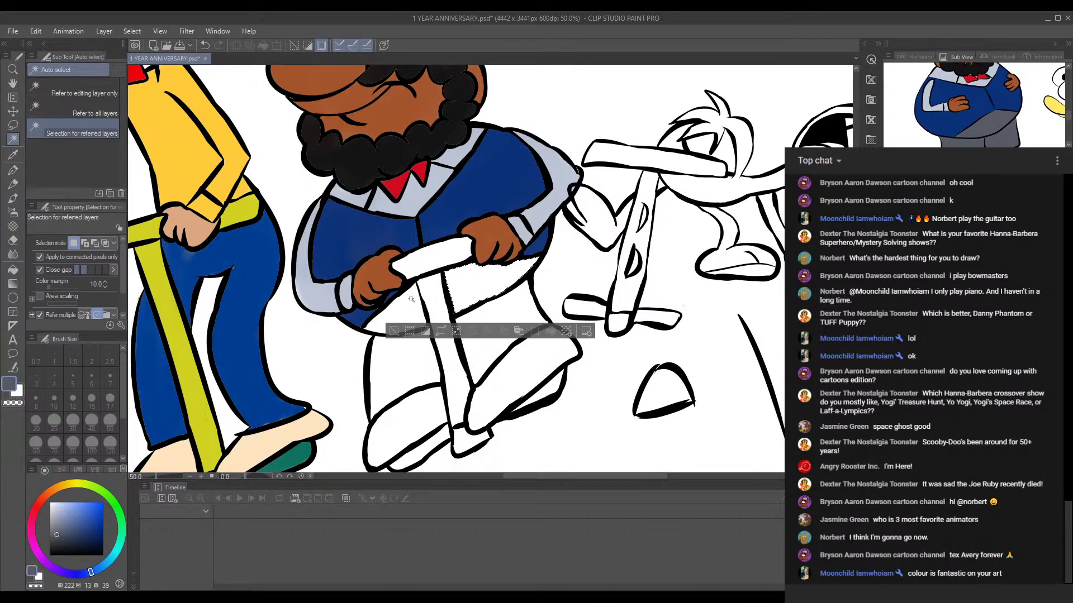
pyautogui.keyDown('shift'); pyautogui.click(408, 321); pyautogui.keyUp('shift')
pyautogui.keyDown('shift'); pyautogui.click(491, 317); pyautogui.keyUp('shift')
pyautogui.keyDown('shift'); pyautogui.click(491, 316); pyautogui.keyUp('shift')
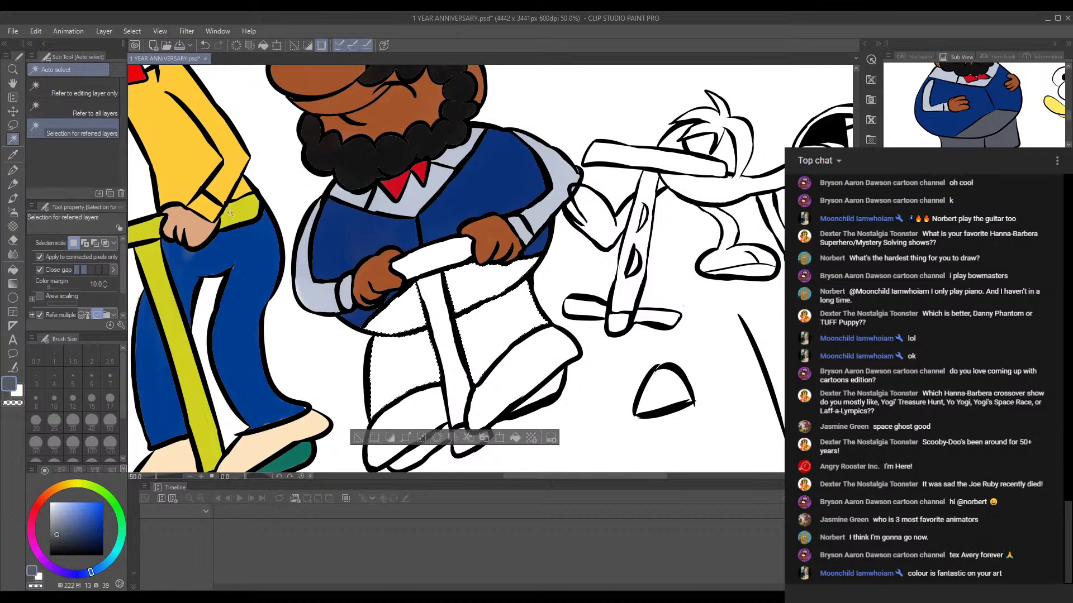
# Step: Paint the selected trouser areas dark grey with the Running color edge watercolor brush at size 146.2
pyautogui.click(13, 198)
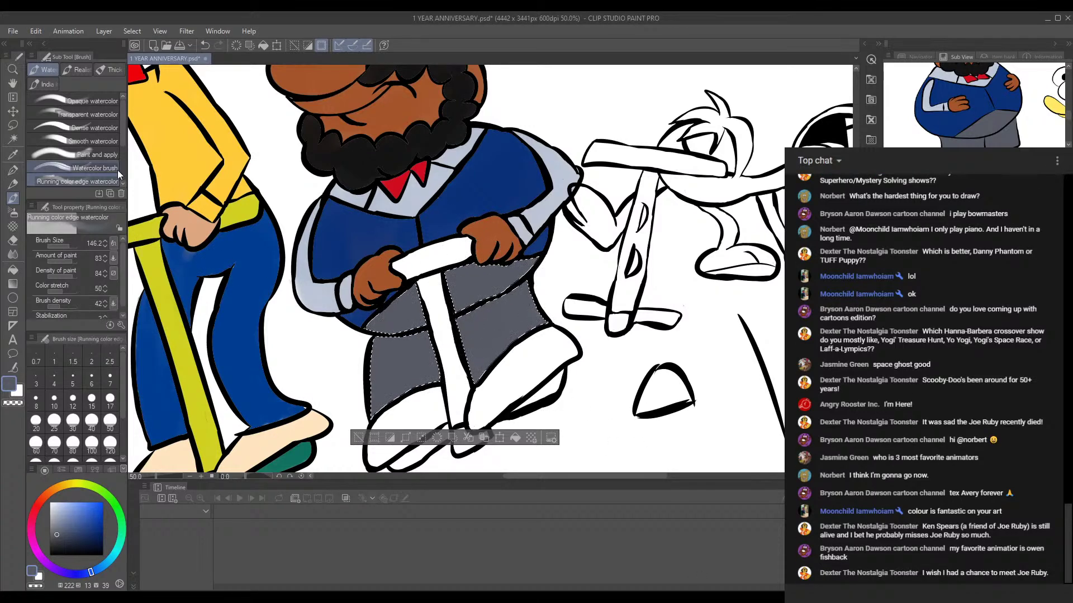
pyautogui.click(13, 112)
pyautogui.click(955, 380)
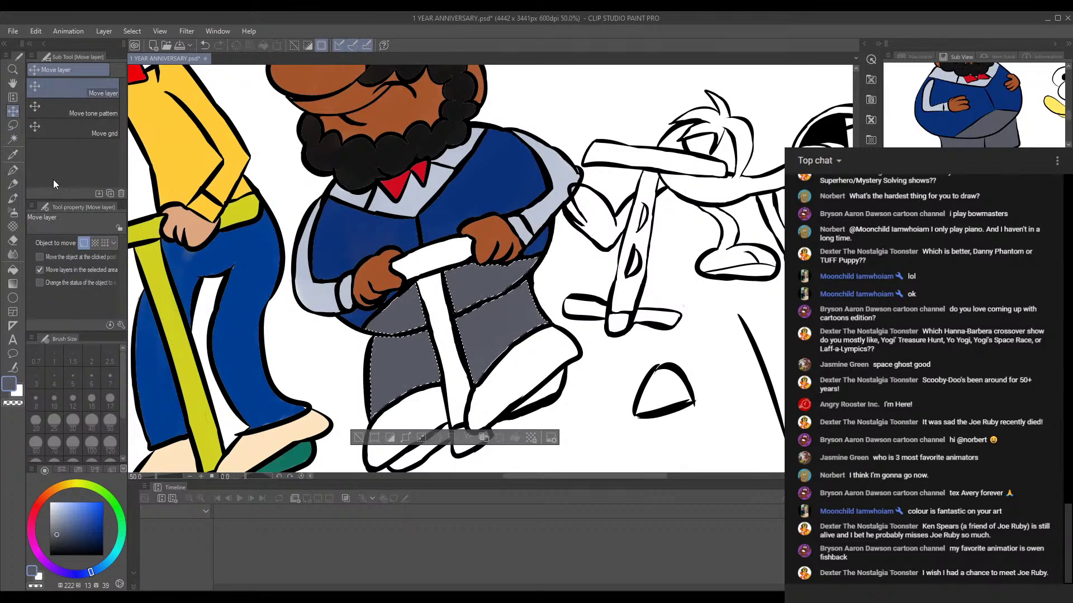
# Step: Auto-select the uppers of both the bearded character's shoes and sample the reference shoes' dark brown (12, 90, 19)
pyautogui.click(13, 139)
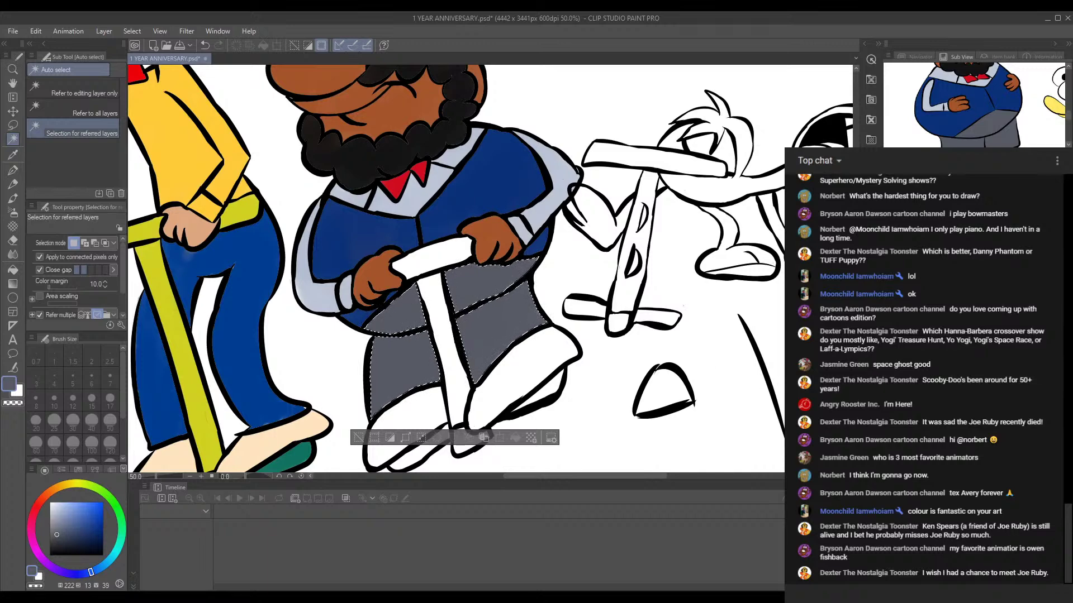
pyautogui.moveTo(559, 299); pyautogui.dragTo(585, 294)
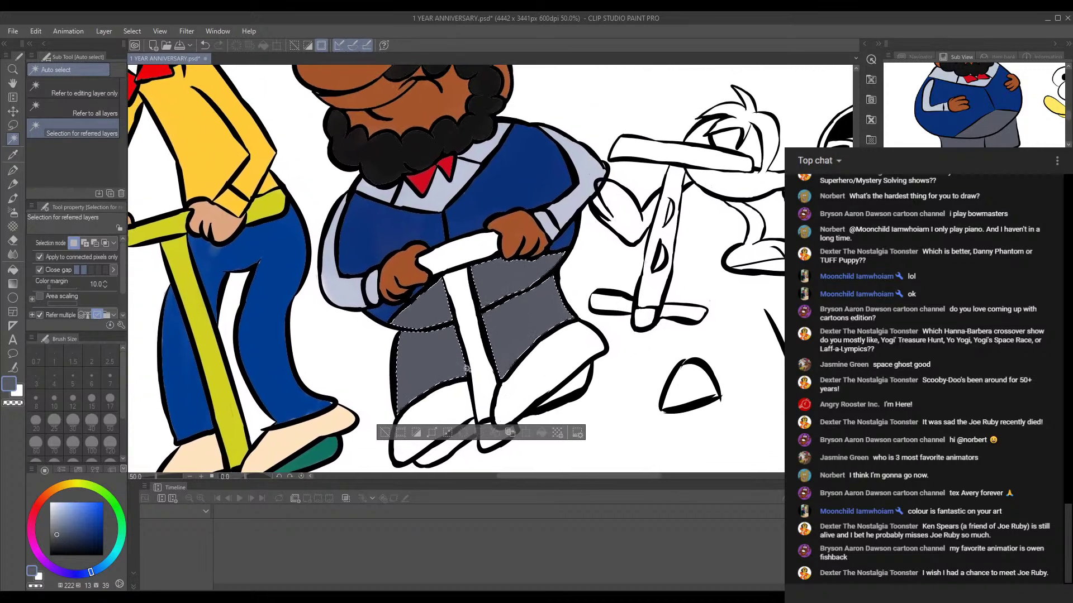
pyautogui.click(453, 401)
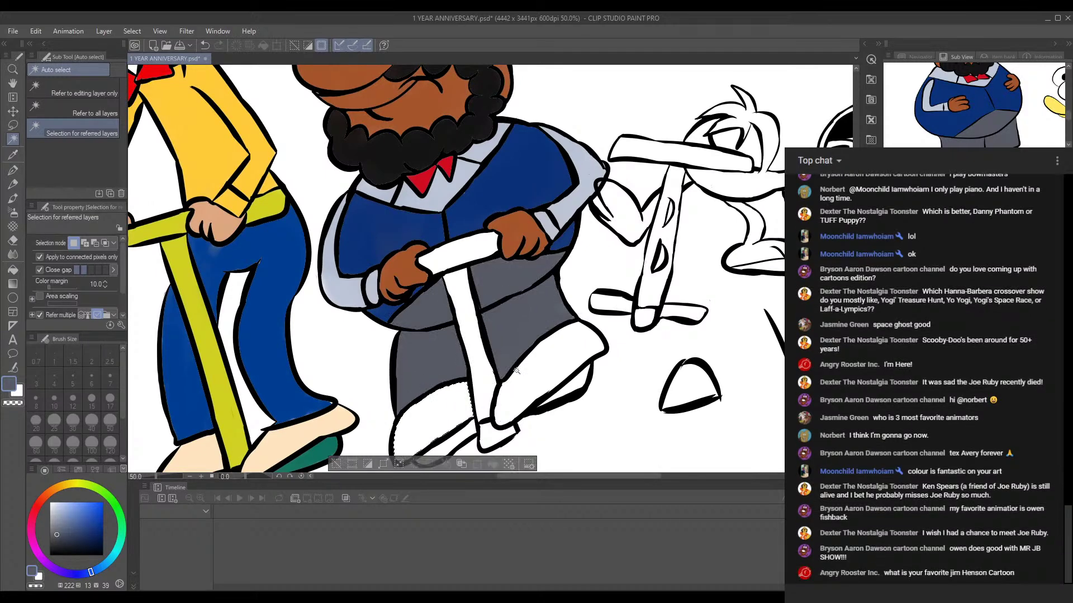
pyautogui.click(567, 357)
pyautogui.moveTo(982, 114); pyautogui.dragTo(968, 84)
pyautogui.click(972, 118)
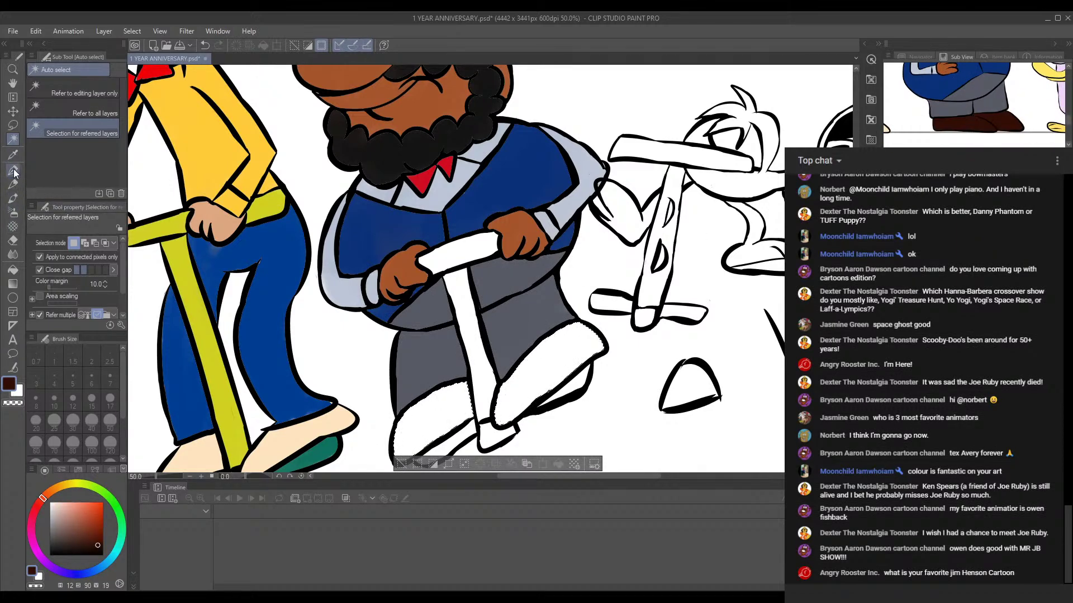
# Step: Paint both selected shoe uppers dark brown with the Running color edge watercolor brush at size 146.2
pyautogui.click(13, 170)
pyautogui.click(12, 198)
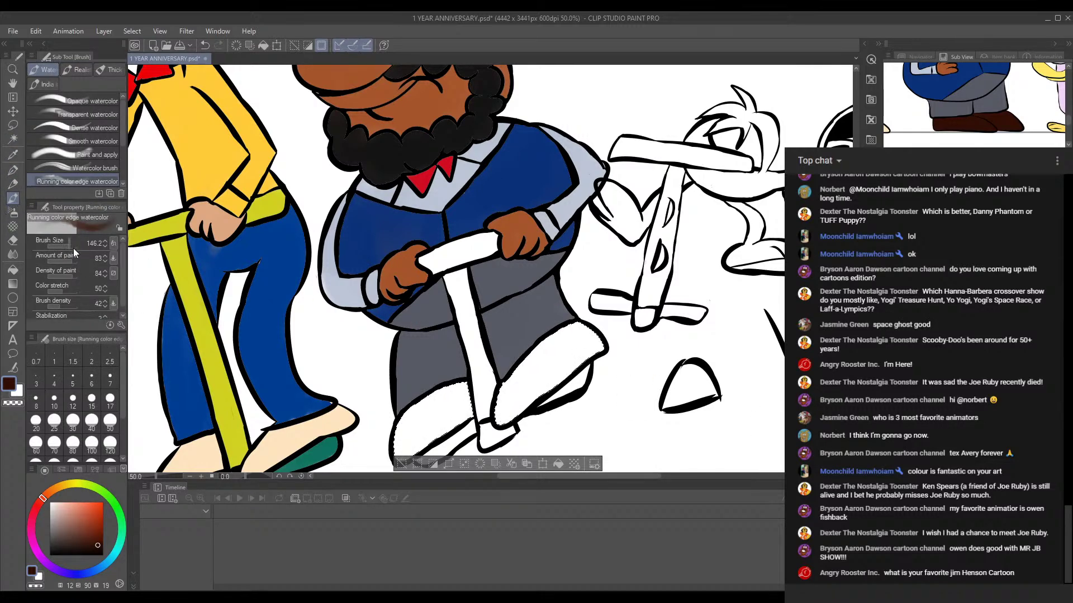
pyautogui.moveTo(479, 390)
pyautogui.mouseDown()
pyautogui.moveTo(488, 419)
pyautogui.moveTo(555, 345)
pyautogui.moveTo(597, 319)
pyautogui.moveTo(566, 371)
pyautogui.moveTo(462, 435)
pyautogui.mouseUp()
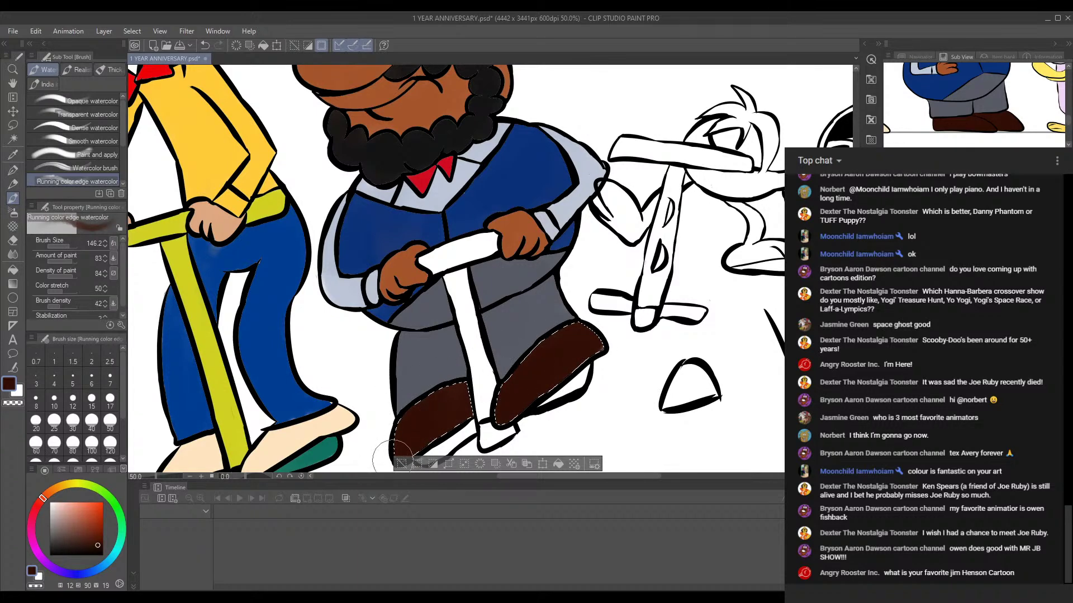
pyautogui.moveTo(513, 319); pyautogui.dragTo(547, 220)
pyautogui.moveTo(620, 213); pyautogui.dragTo(552, 311)
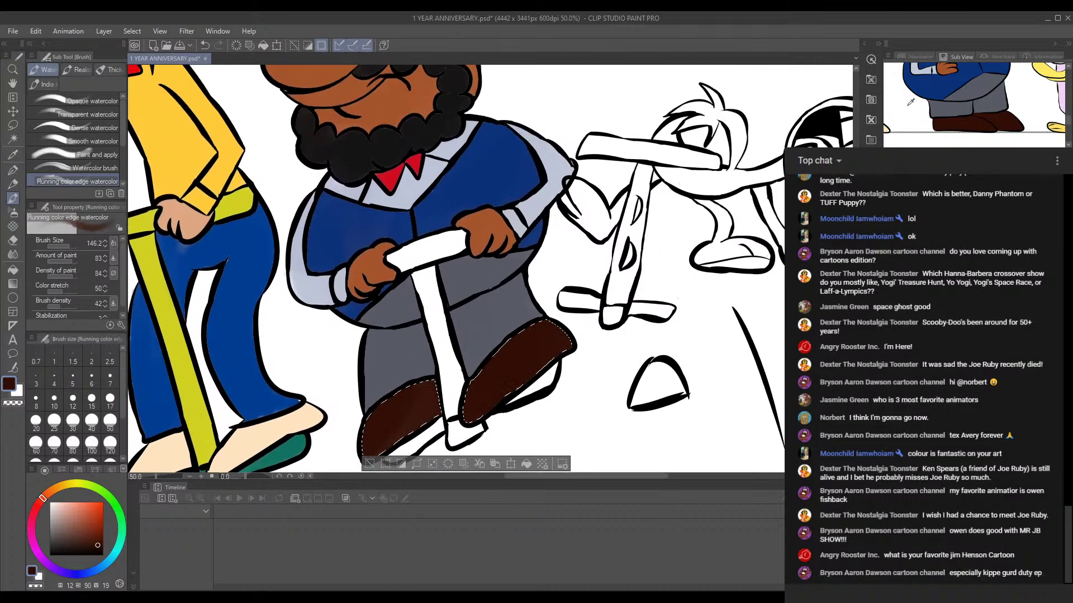
# Step: Switch to the reference picture with the grassy background and sample the dull grey-brown (45, 21, 38) at the bearded character's shoes
pyautogui.click(1034, 157)
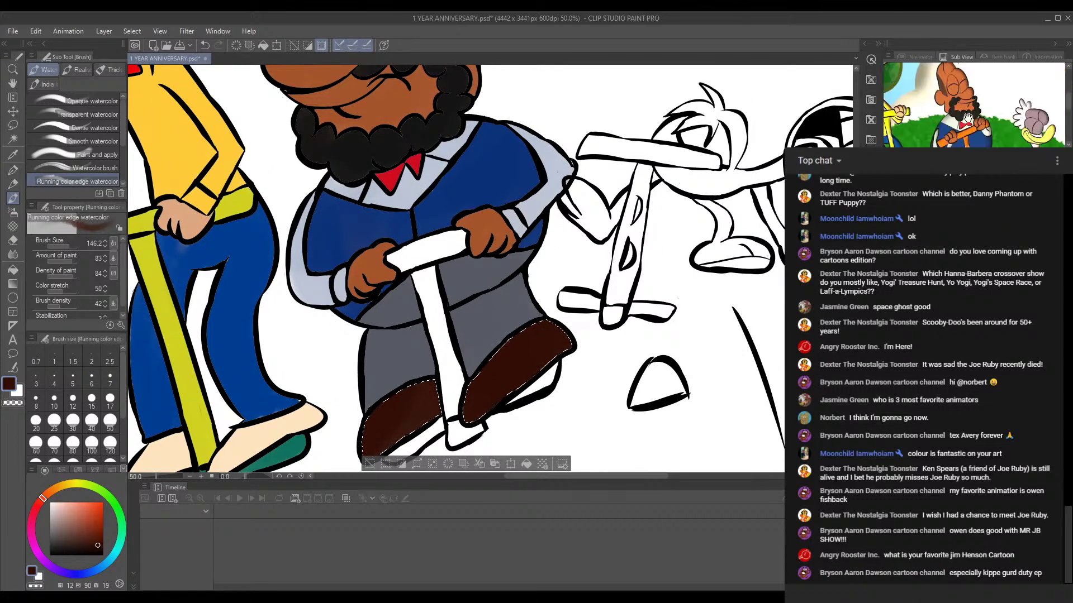
pyautogui.scroll(-3, 971, 112)
pyautogui.moveTo(974, 133); pyautogui.dragTo(975, 87)
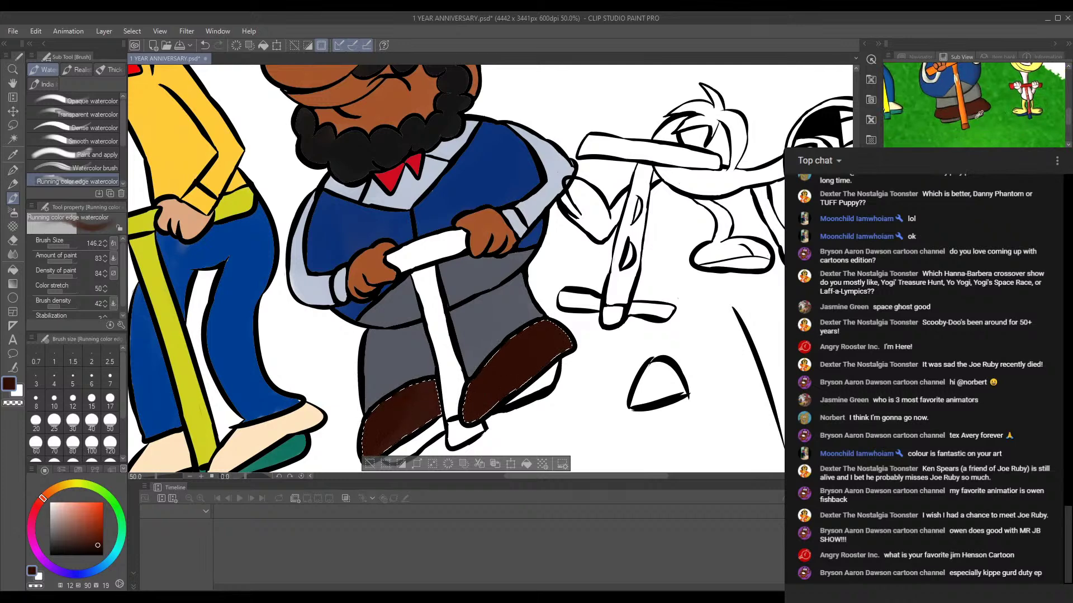
pyautogui.click(951, 118)
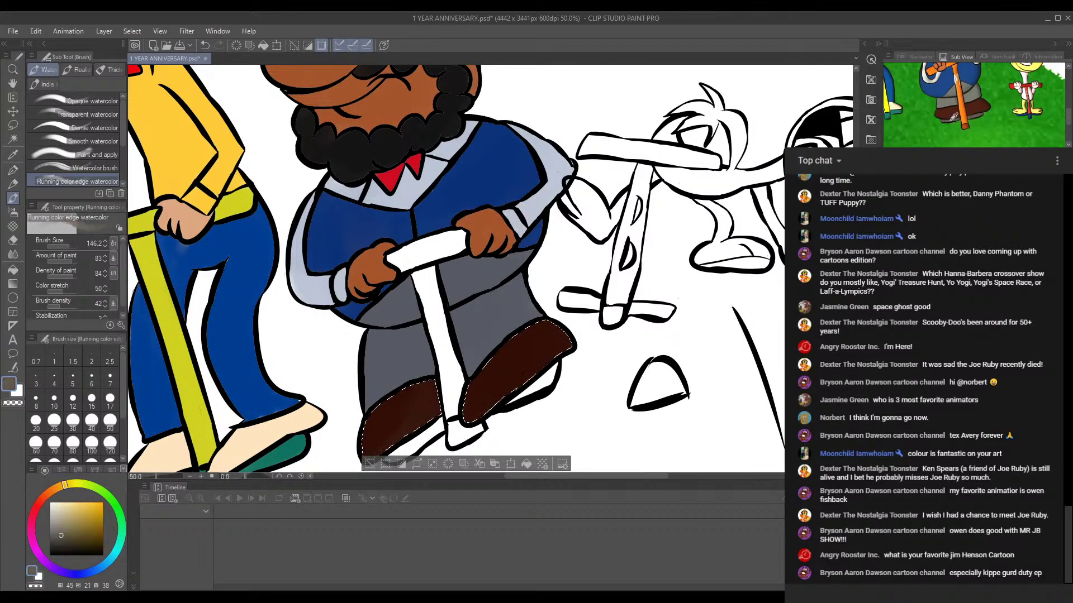
# Step: Auto-select the soles of both the bearded character's shoes together
pyautogui.press('w')
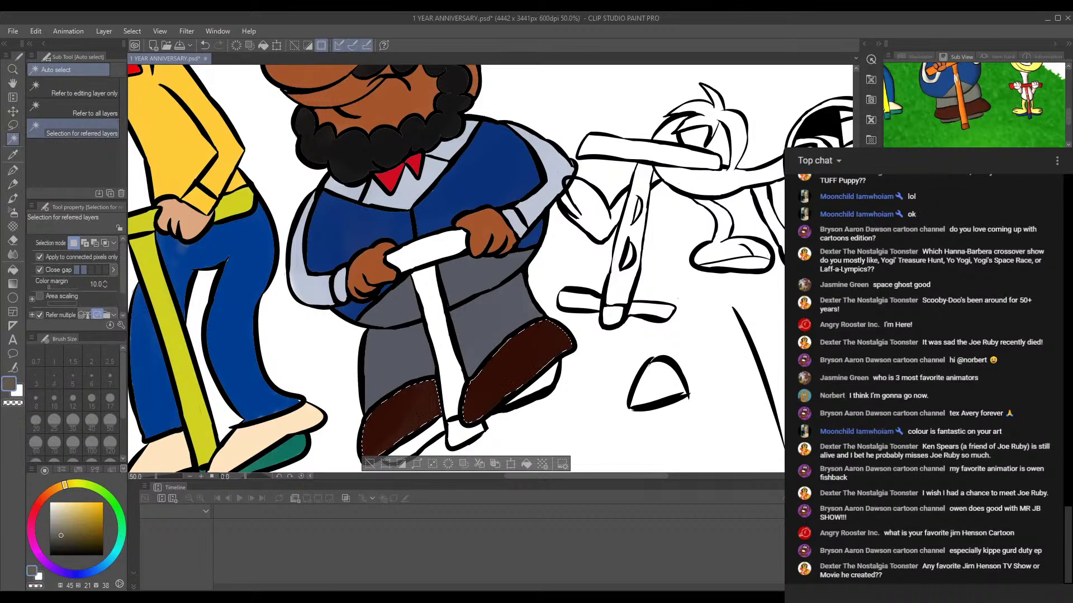
pyautogui.click(12, 111)
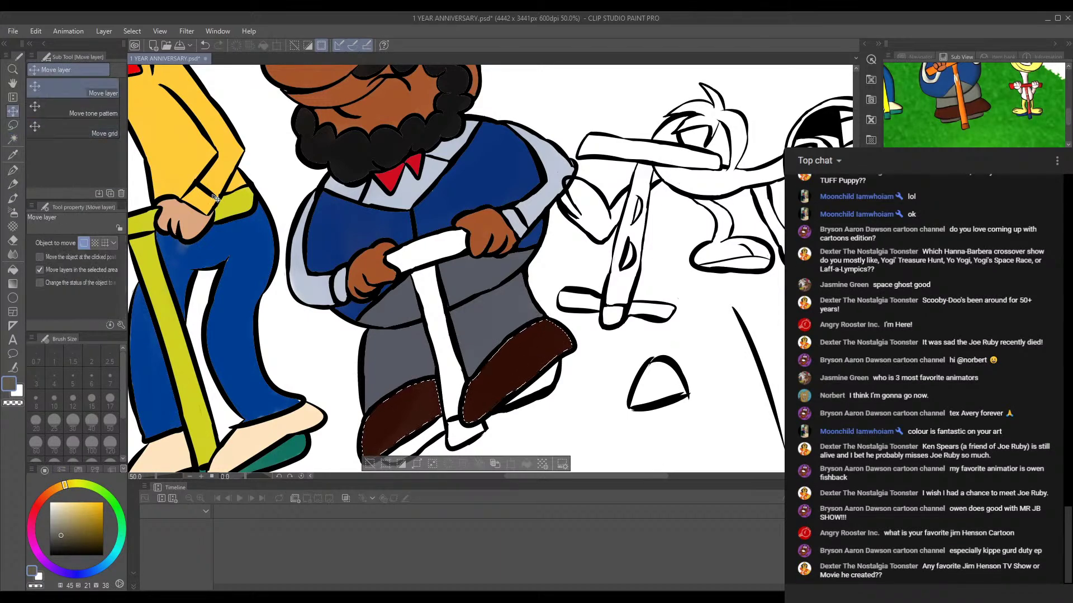
pyautogui.scroll(-3, 500, 307)
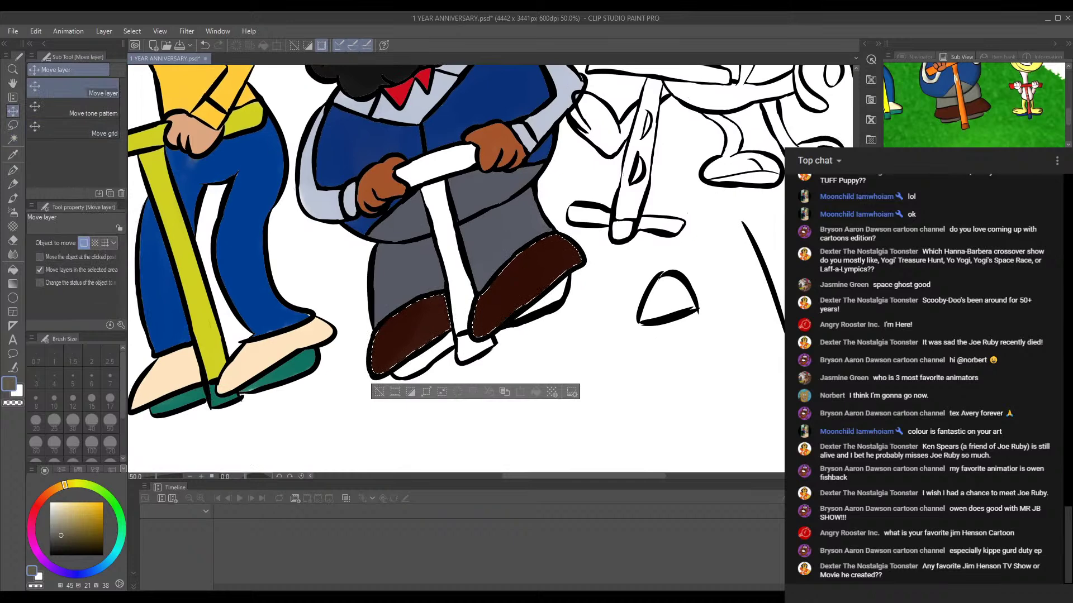
pyautogui.press('w')
pyautogui.click(430, 354)
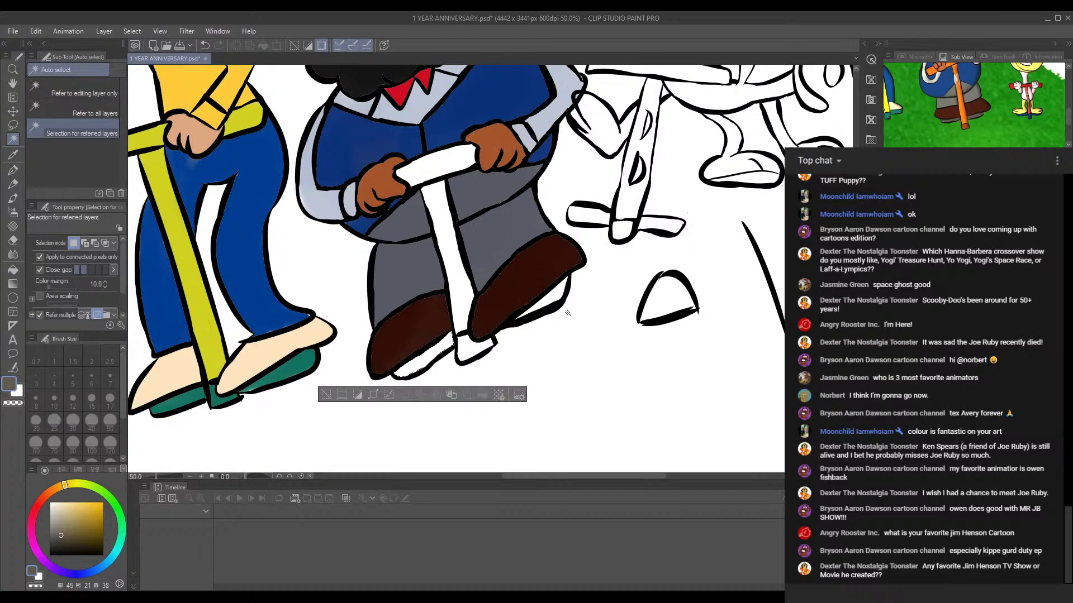
pyautogui.keyDown('shift'); pyautogui.click(552, 298); pyautogui.keyUp('shift')
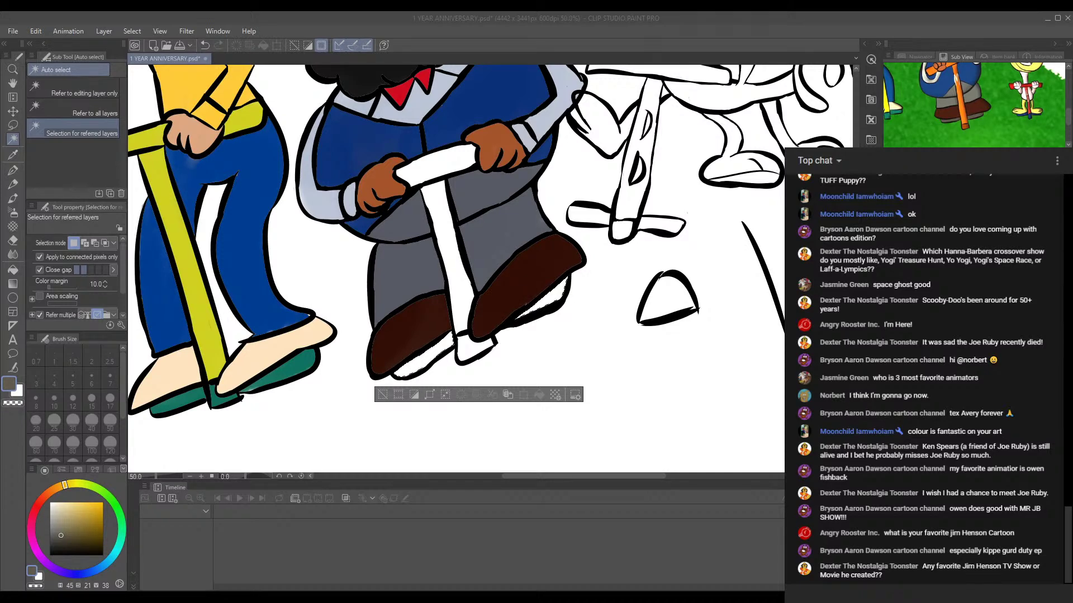
pyautogui.click(696, 587)
pyautogui.moveTo(527, 219); pyautogui.dragTo(549, 300)
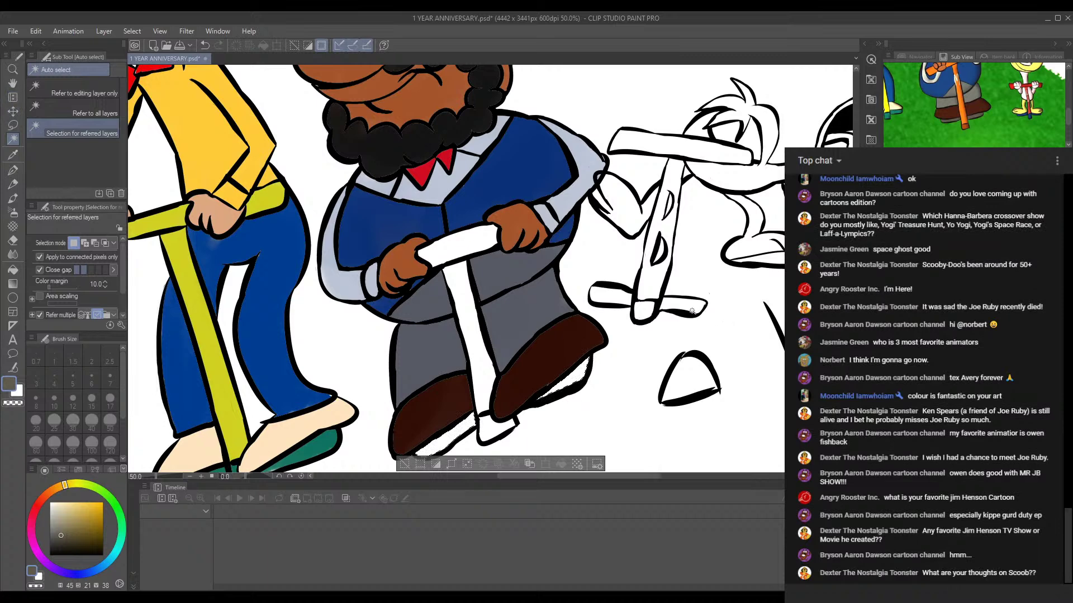
pyautogui.moveTo(653, 340); pyautogui.dragTo(639, 286)
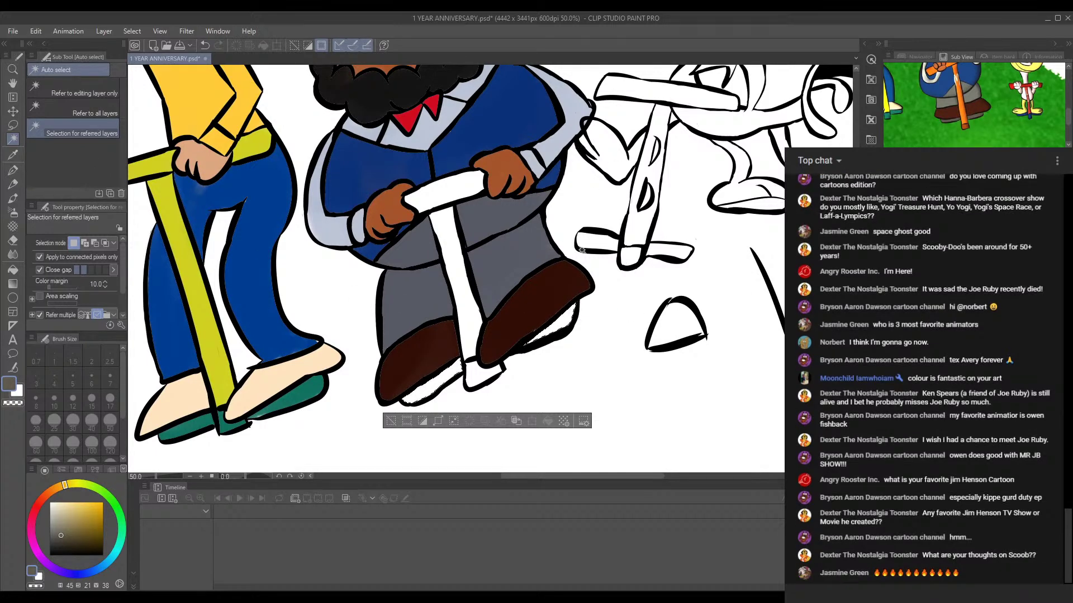
# Step: Paint the selected soles of the bearded character's shoes grey-brown with the Running color edge watercolor brush
pyautogui.moveTo(582, 262); pyautogui.dragTo(568, 297)
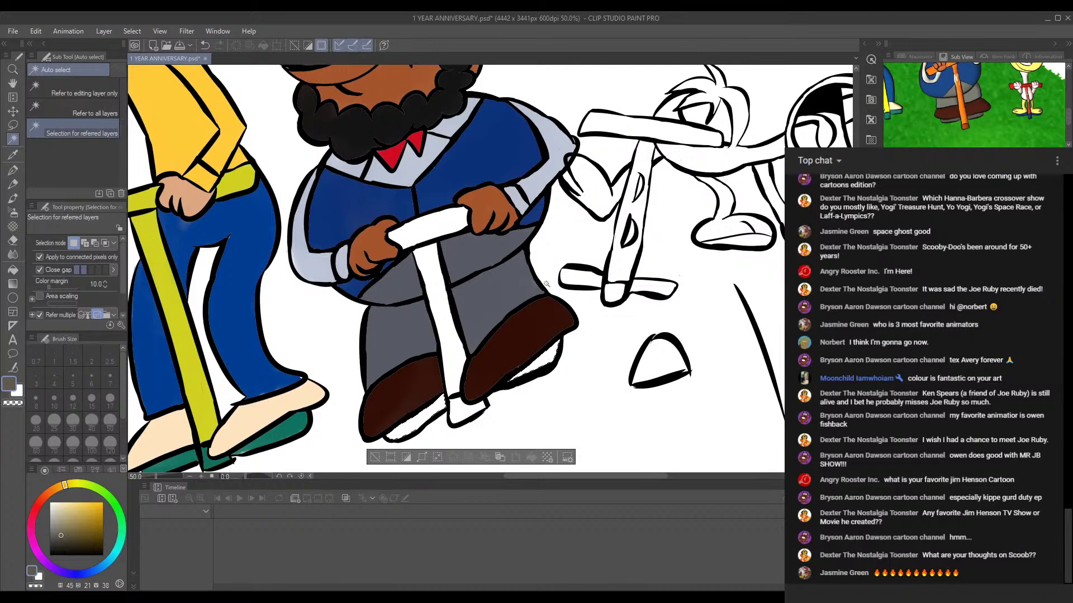
pyautogui.moveTo(504, 325); pyautogui.dragTo(493, 288)
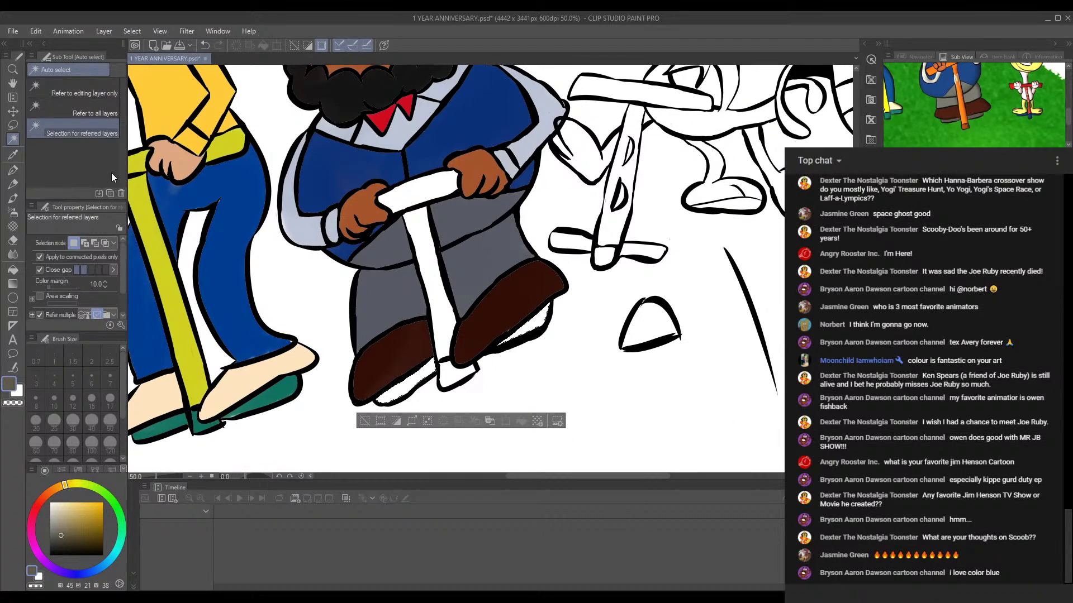
pyautogui.click(12, 198)
pyautogui.moveTo(533, 310)
pyautogui.mouseDown()
pyautogui.moveTo(480, 332)
pyautogui.moveTo(531, 316)
pyautogui.mouseUp()
pyautogui.moveTo(428, 366); pyautogui.dragTo(382, 387)
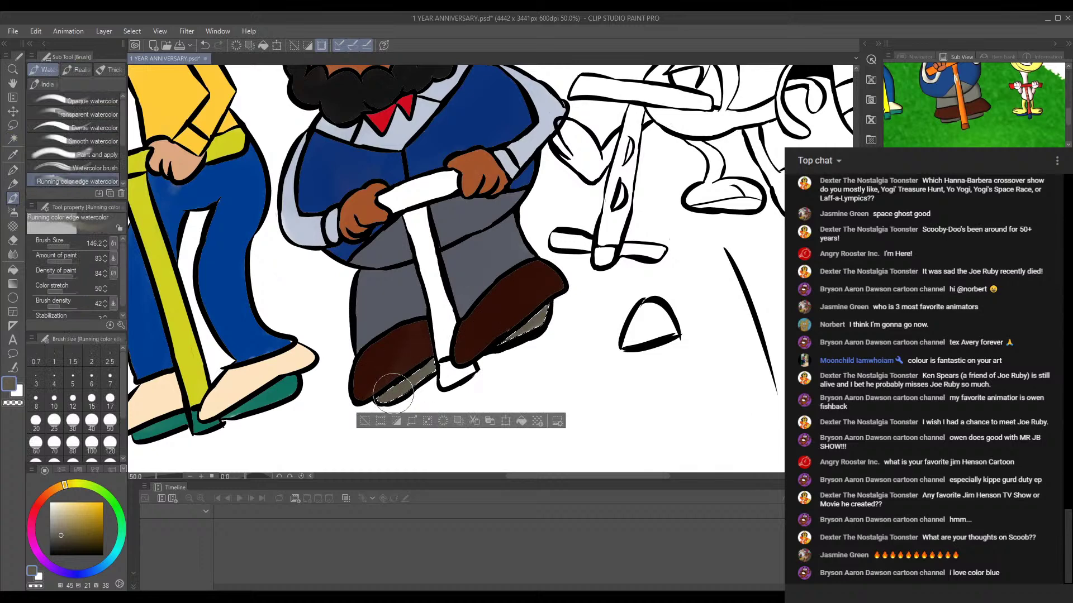
# Step: Sample the orange of the pogo stick in the reference picture and adjust it to a redder orange (19, 87, 88)
pyautogui.click(964, 99)
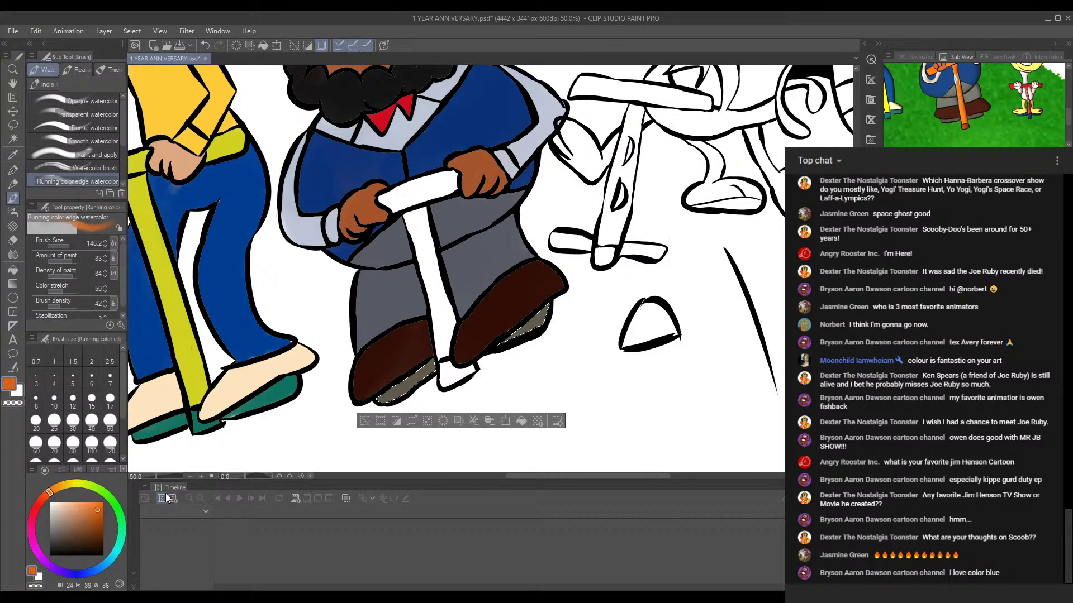
pyautogui.click(47, 494)
pyautogui.click(96, 508)
# Step: Auto-select the handle and shaft of the bearded character's pogo stick and paint them orange with the Running color edge watercolor brush
pyautogui.click(13, 139)
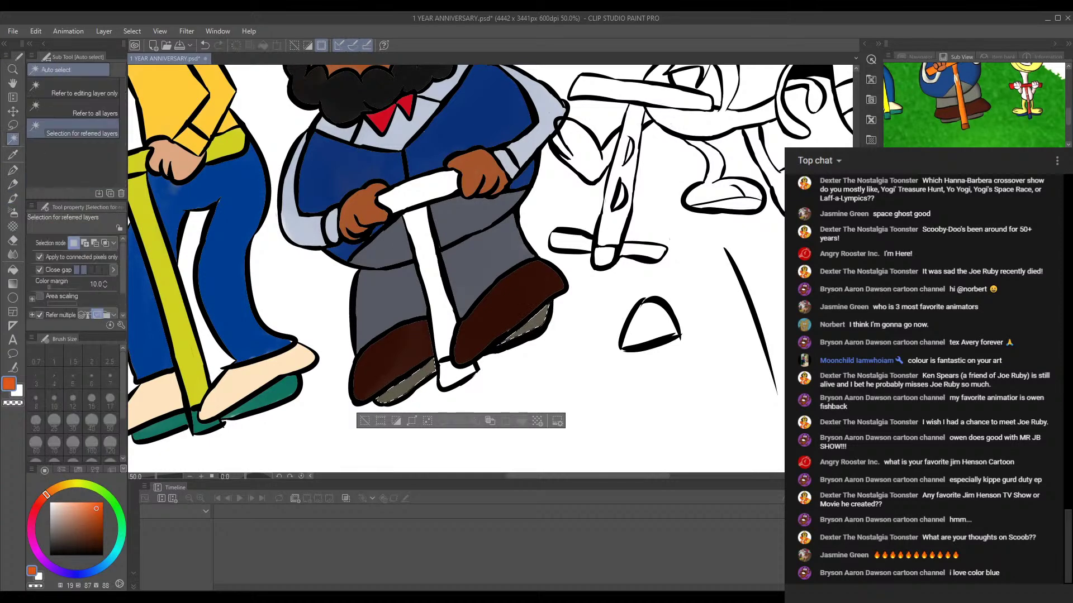
pyautogui.click(429, 187)
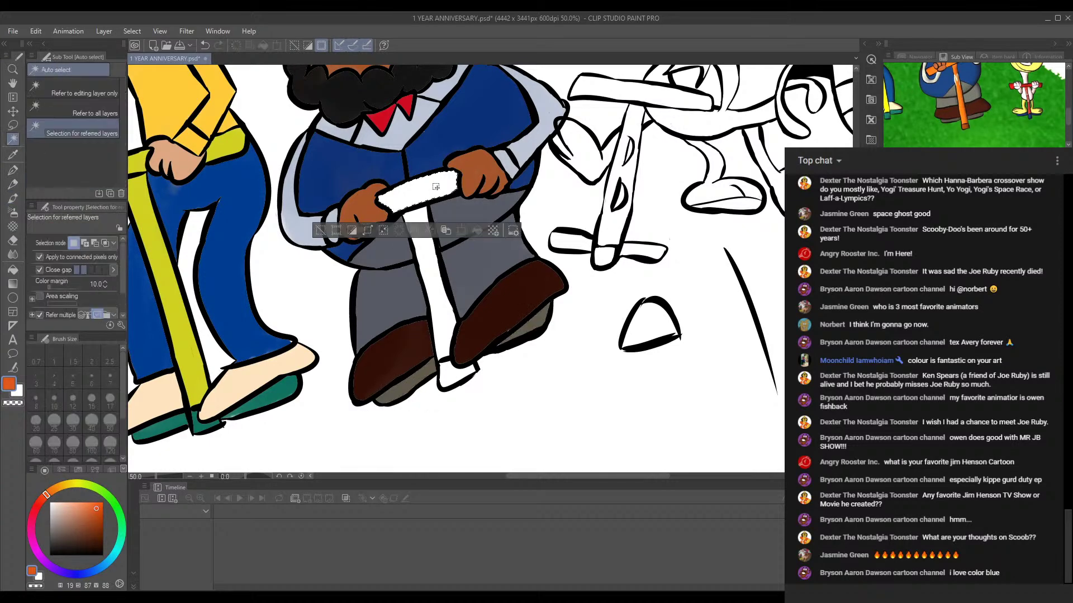
pyautogui.click(438, 290)
pyautogui.click(12, 198)
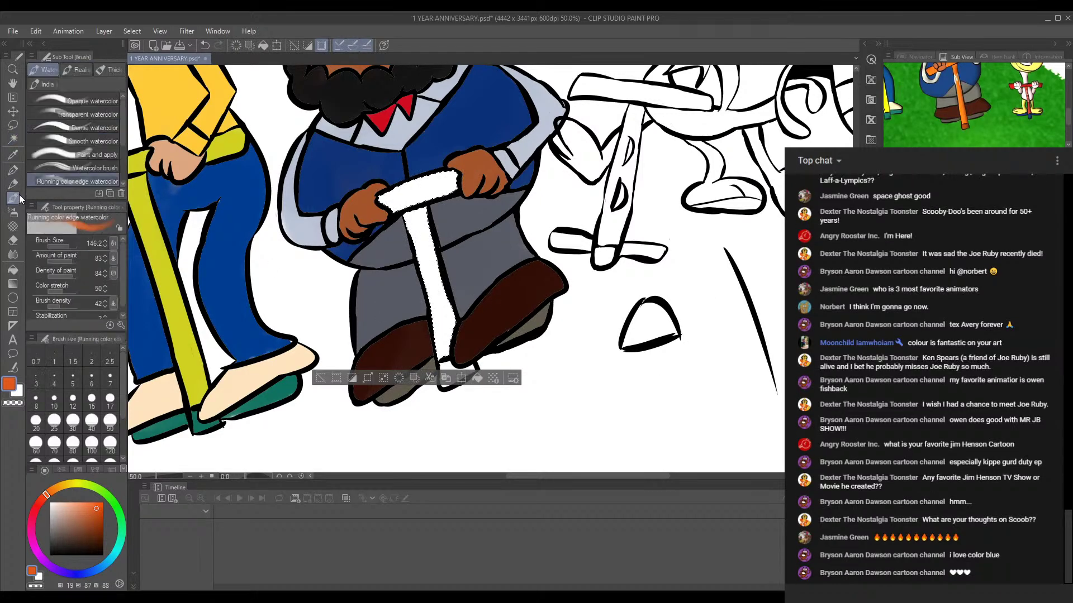
pyautogui.moveTo(386, 202)
pyautogui.mouseDown()
pyautogui.moveTo(451, 182)
pyautogui.moveTo(424, 232)
pyautogui.mouseUp()
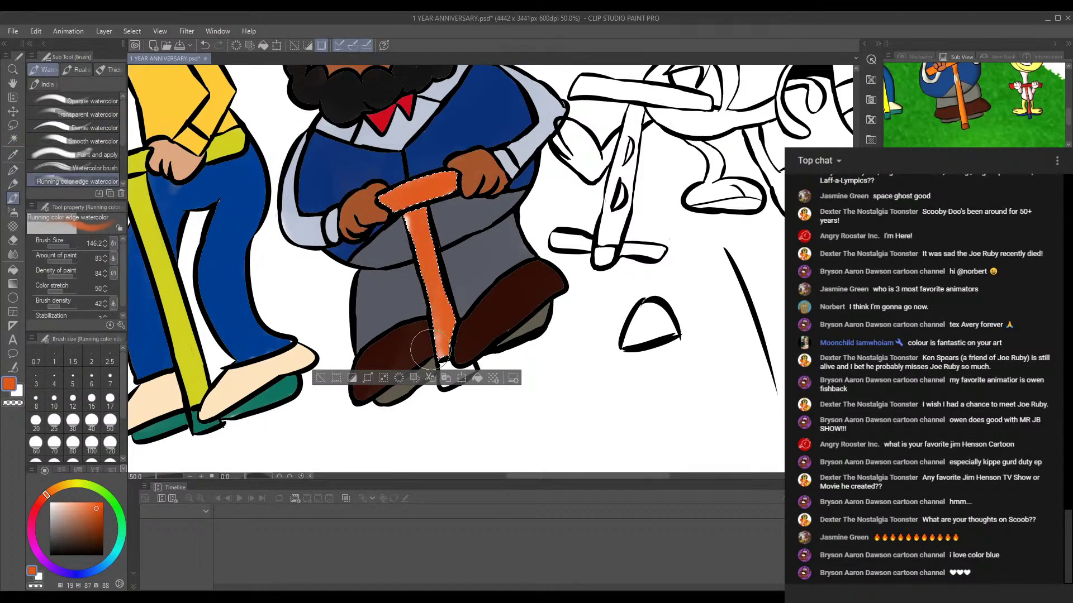
pyautogui.moveTo(437, 169)
pyautogui.mouseDown()
pyautogui.moveTo(485, 403)
pyautogui.moveTo(510, 273)
pyautogui.moveTo(468, 224)
pyautogui.mouseUp()
pyautogui.moveTo(477, 304); pyautogui.dragTo(452, 223)
# Step: Auto-select the foot of the bearded character's pogo stick and set a dark orange-brown (24, 91, 47) sampled from the reference and darkened
pyautogui.click(13, 138)
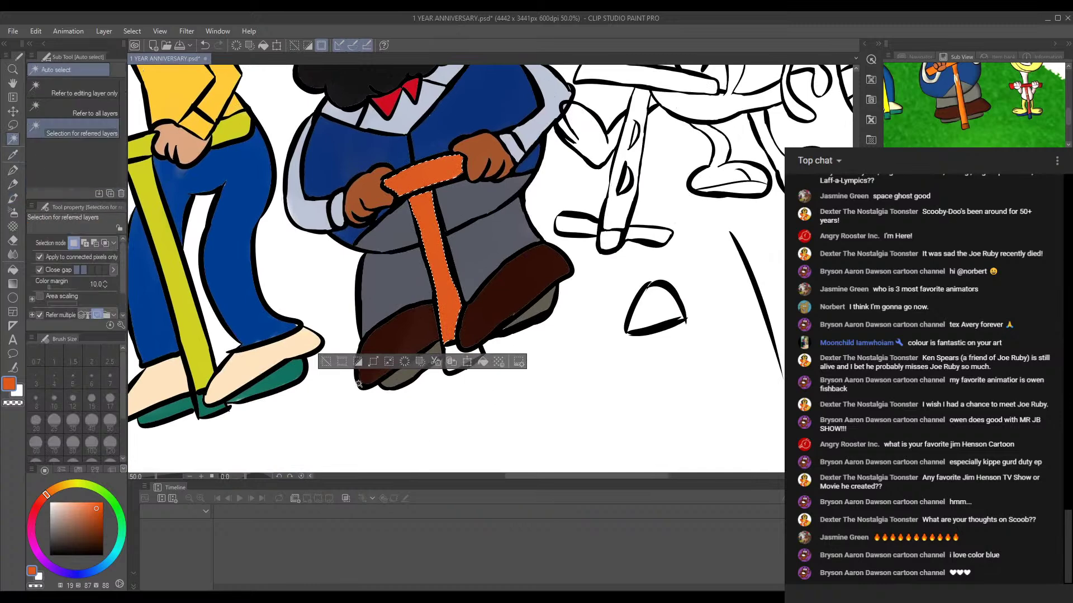
pyautogui.click(703, 599)
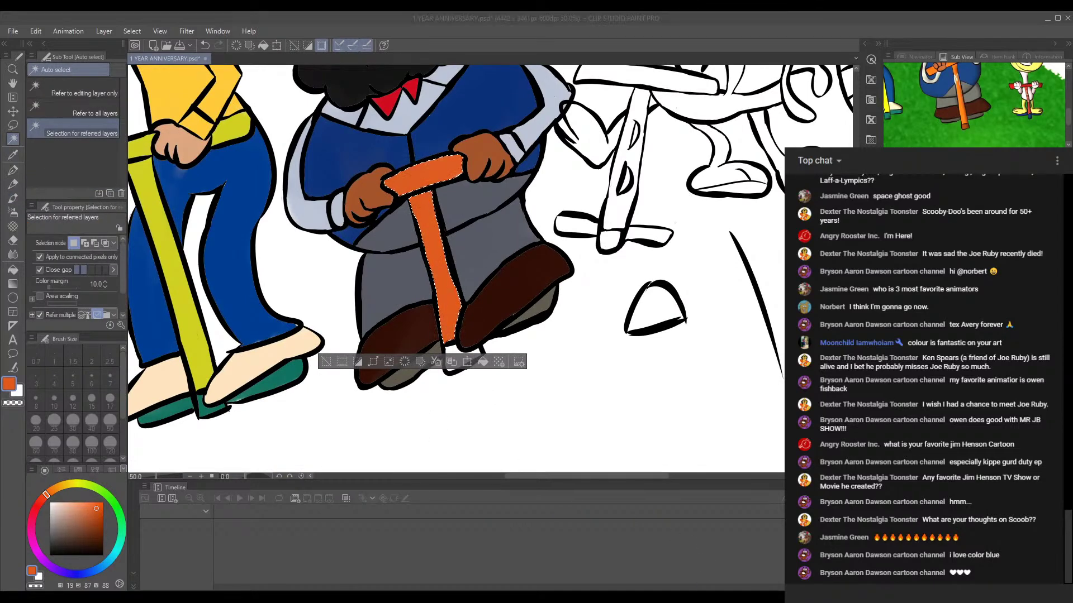
pyautogui.click(696, 598)
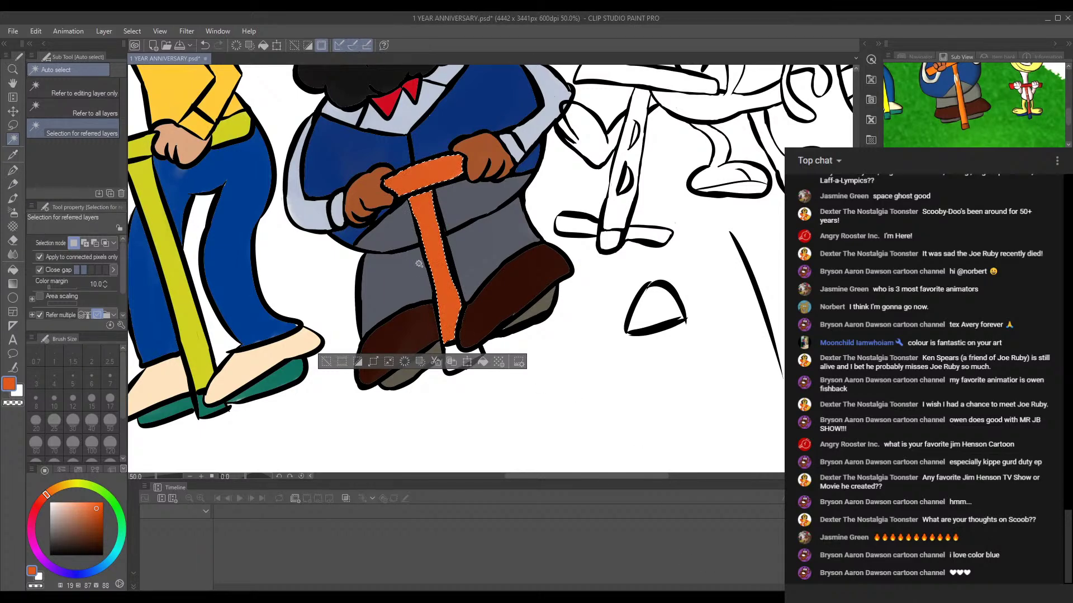
pyautogui.moveTo(505, 270); pyautogui.dragTo(498, 233)
pyautogui.click(922, 346)
pyautogui.click(445, 310)
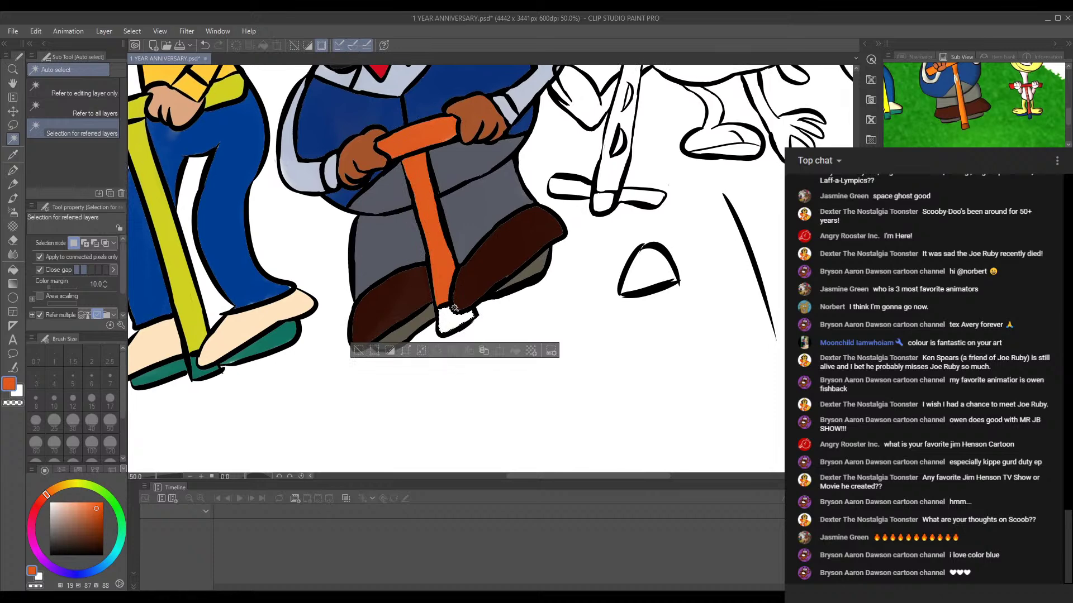
pyautogui.click(969, 122)
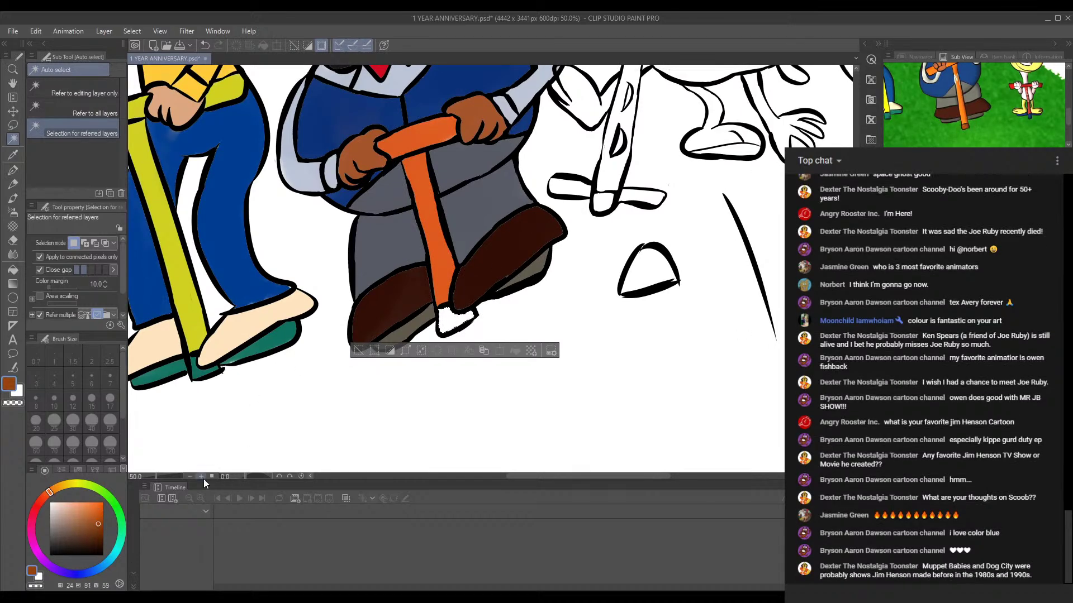
pyautogui.click(98, 530)
# Step: Paint the selected foot of the pogo stick orange-brown with the Running color edge watercolor brush and clear the selection
pyautogui.click(13, 198)
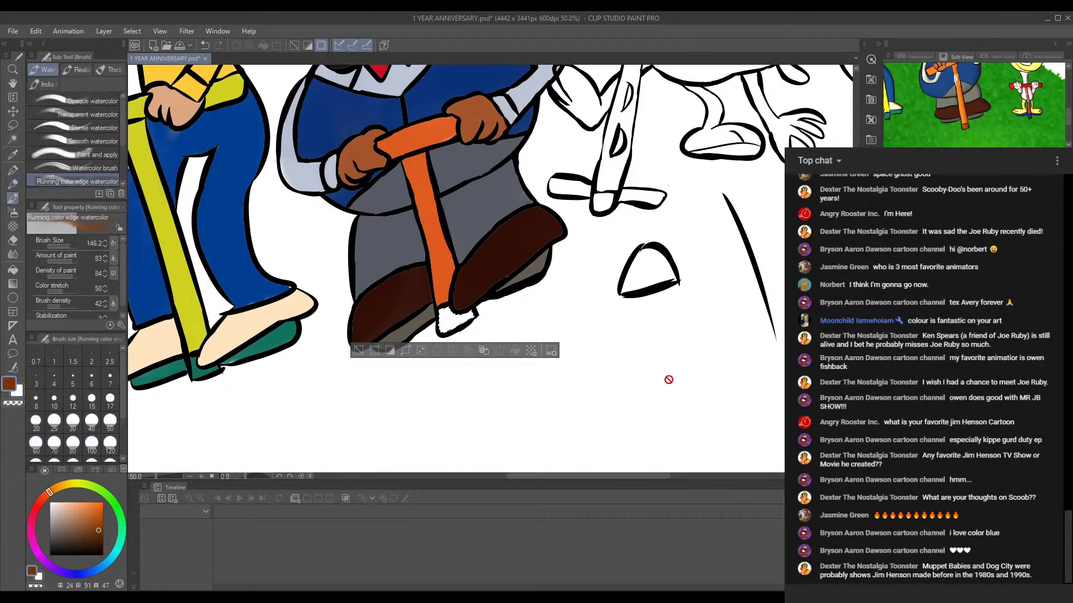
pyautogui.moveTo(463, 331); pyautogui.dragTo(445, 321)
pyautogui.moveTo(451, 203); pyautogui.dragTo(476, 329)
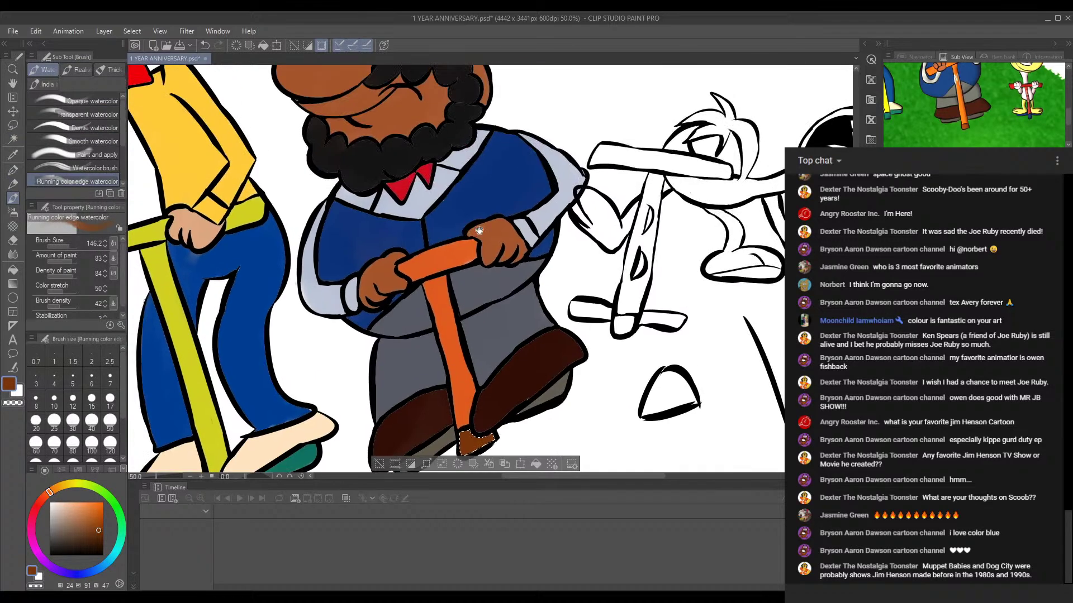
pyautogui.moveTo(482, 188); pyautogui.dragTo(487, 277)
pyautogui.moveTo(474, 149); pyautogui.dragTo(463, 278)
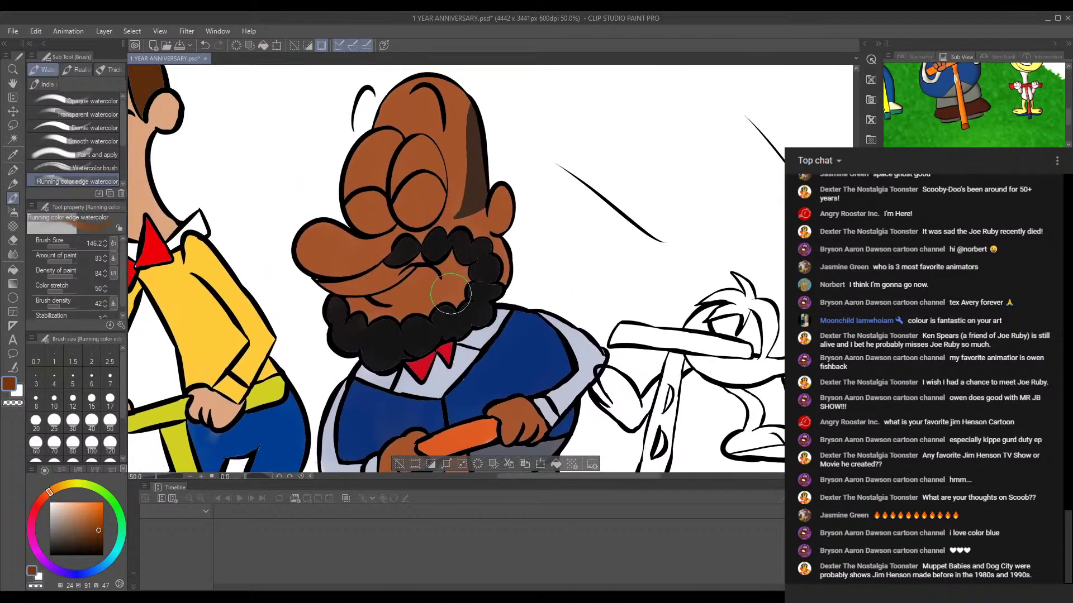
pyautogui.scroll(-2, 449, 293)
pyautogui.scroll(-4, 449, 293)
pyautogui.scroll(2, 465, 341)
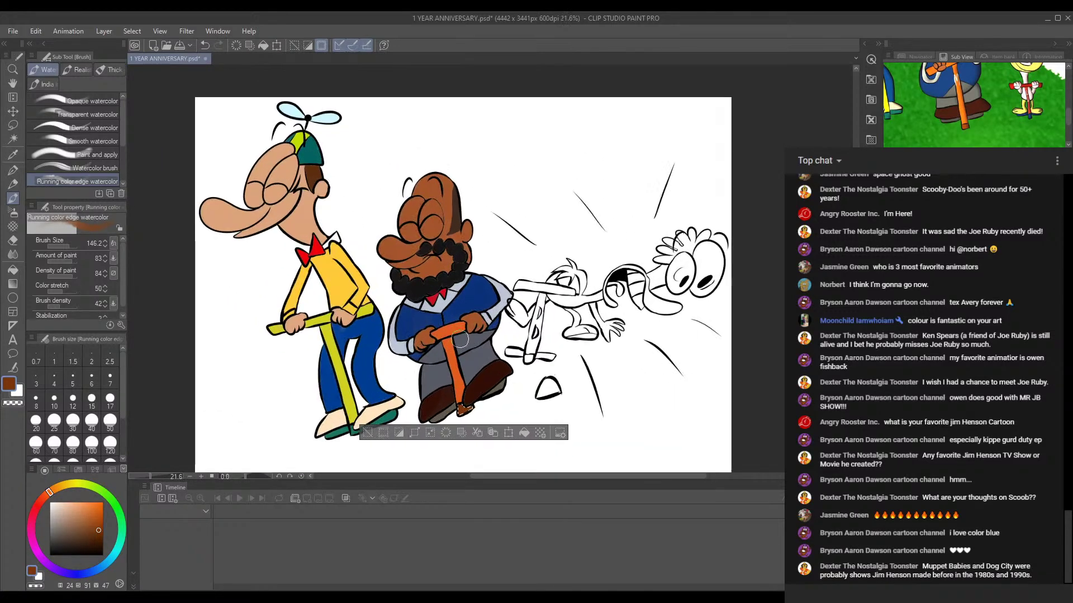
pyautogui.hotkey('ctrl', 'd')
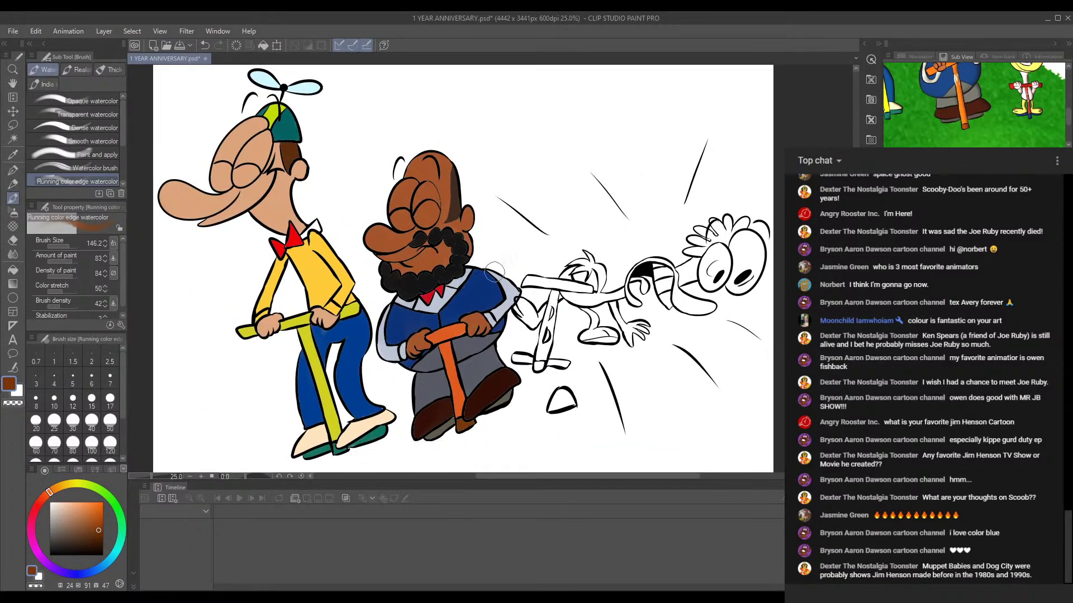
# Step: Auto-select both bulging eyes of the uncoloured third character together
pyautogui.moveTo(568, 296)
pyautogui.mouseDown()
pyautogui.moveTo(558, 242)
pyautogui.moveTo(529, 308)
pyautogui.mouseUp()
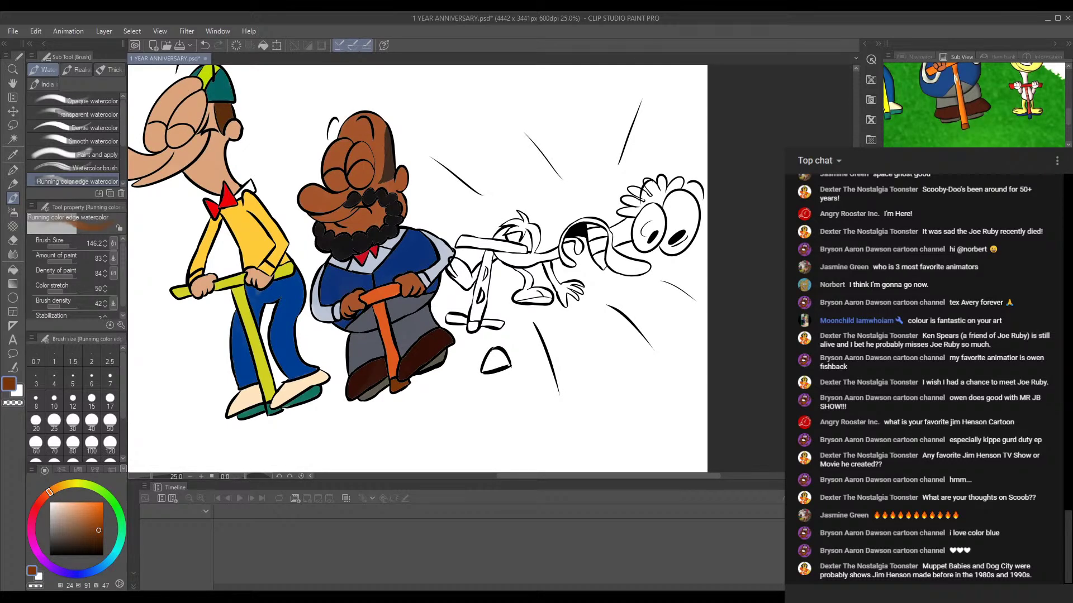
pyautogui.scroll(1, 662, 208)
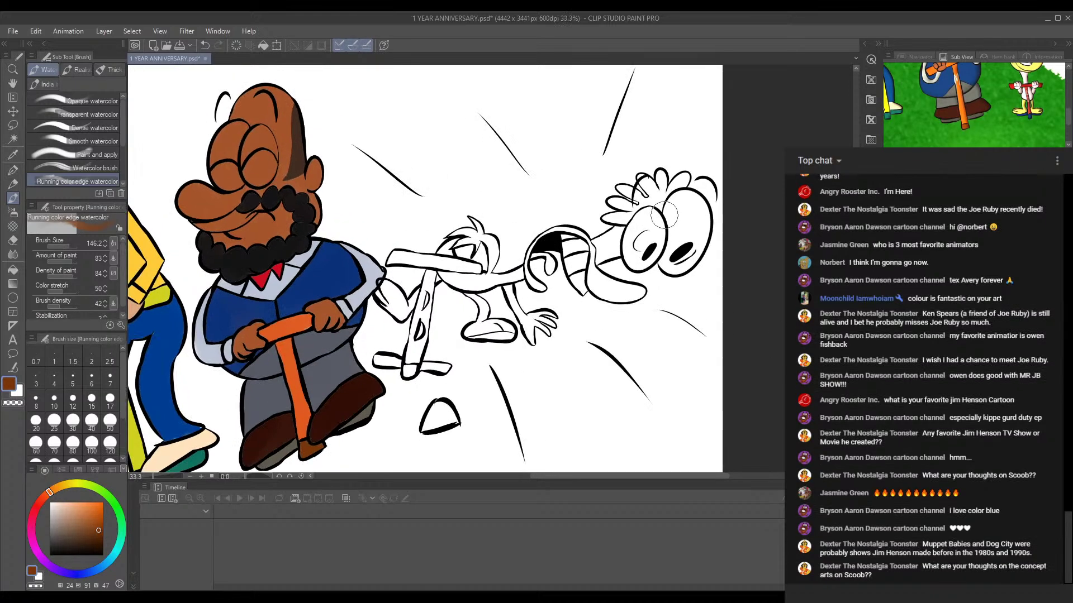
pyautogui.scroll(1, 625, 252)
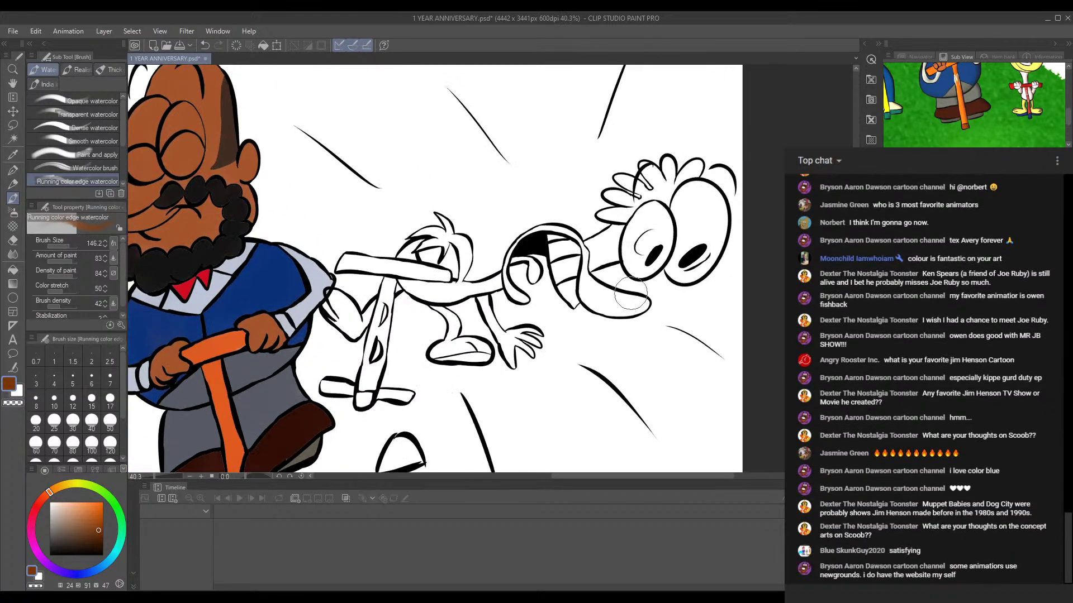
pyautogui.moveTo(632, 292); pyautogui.dragTo(578, 260)
pyautogui.click(13, 138)
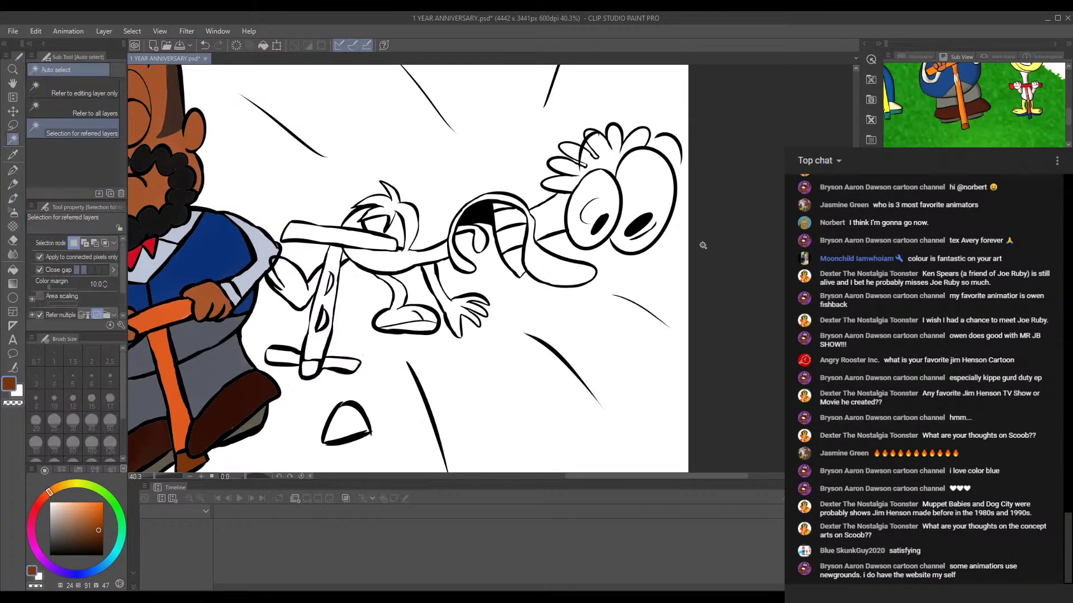
pyautogui.click(950, 313)
pyautogui.click(609, 194)
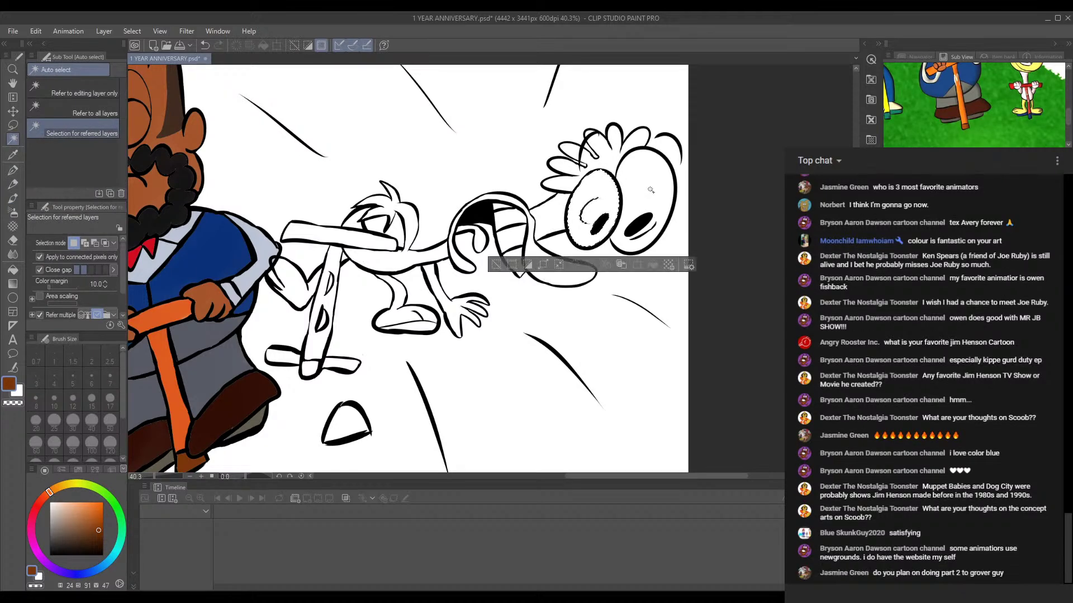
pyautogui.keyDown('shift'); pyautogui.click(651, 190); pyautogui.keyUp('shift')
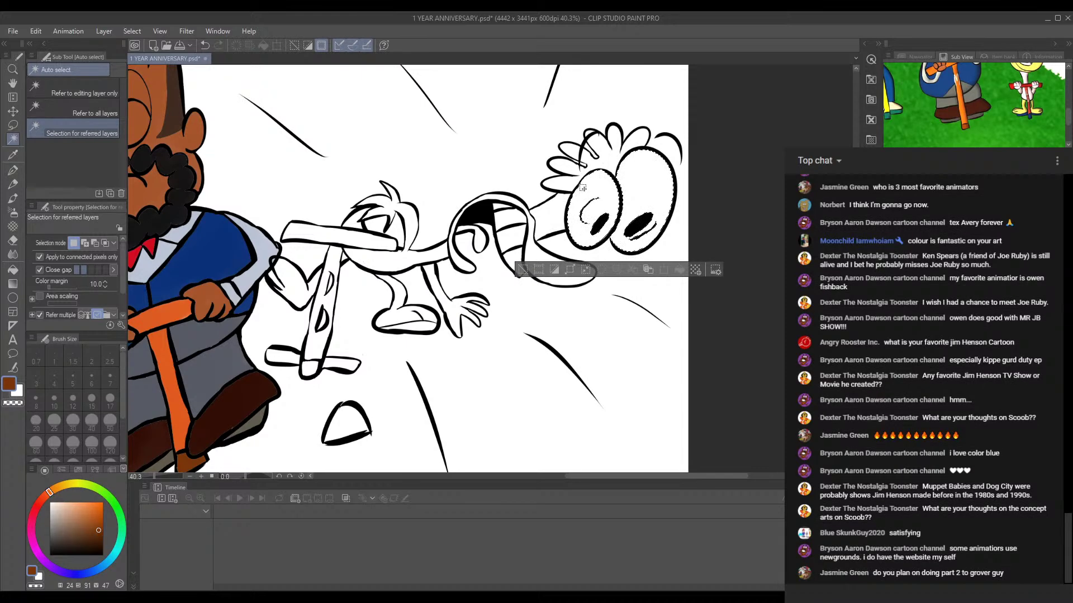
pyautogui.scroll(-2, 583, 188)
pyautogui.scroll(4, 302, 241)
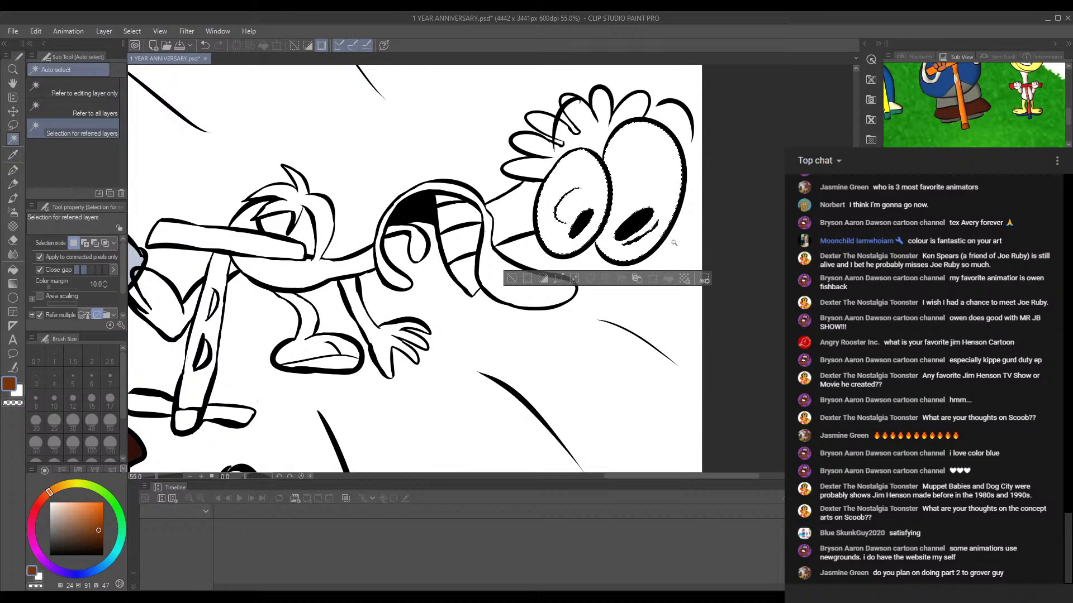
pyautogui.moveTo(635, 233)
pyautogui.mouseDown()
pyautogui.moveTo(634, 178)
pyautogui.moveTo(630, 241)
pyautogui.mouseUp()
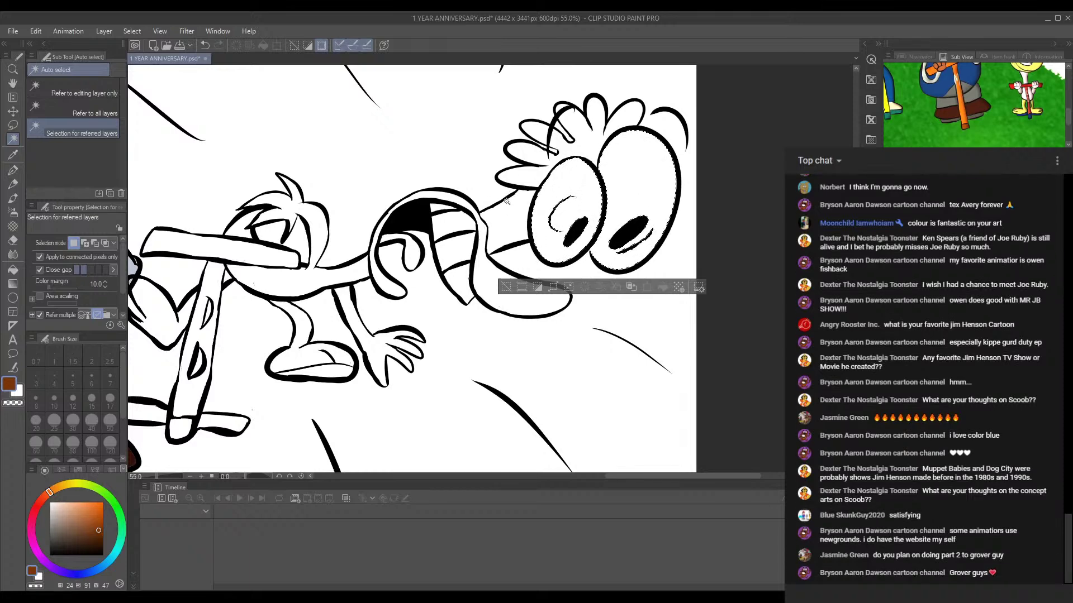
# Step: Paint both selected eyes white with the Running color edge watercolor brush and hide the white paper background
pyautogui.press('x')
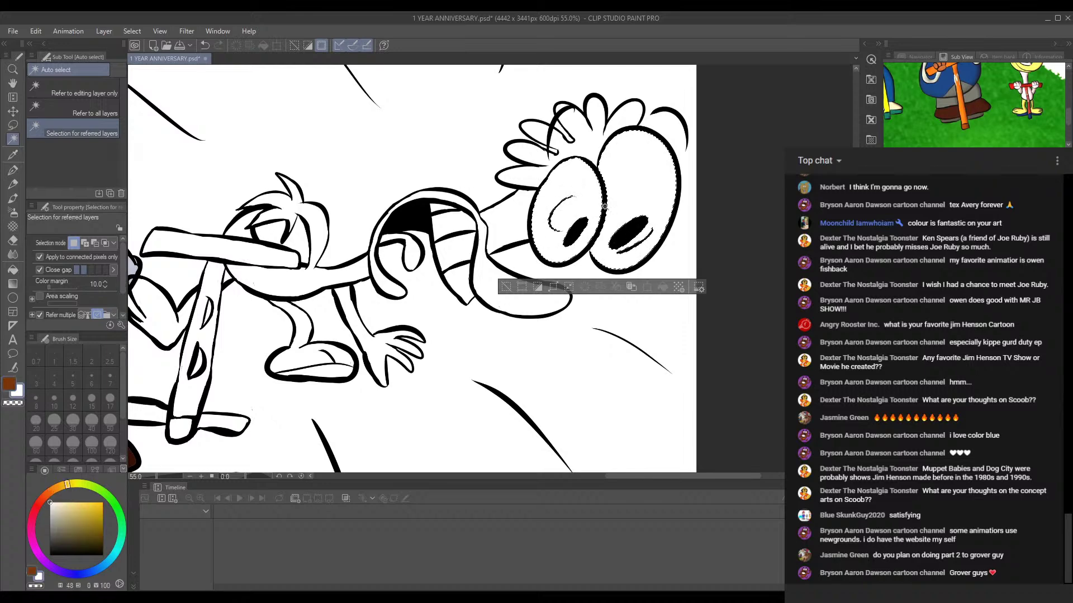
pyautogui.moveTo(550, 260); pyautogui.dragTo(460, 287)
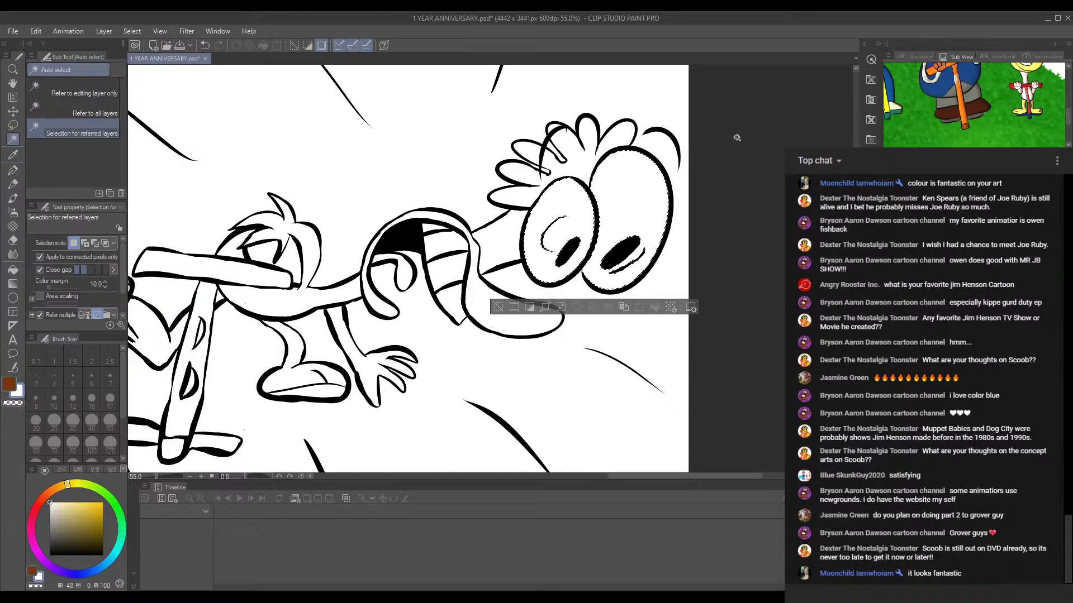
pyautogui.click(16, 196)
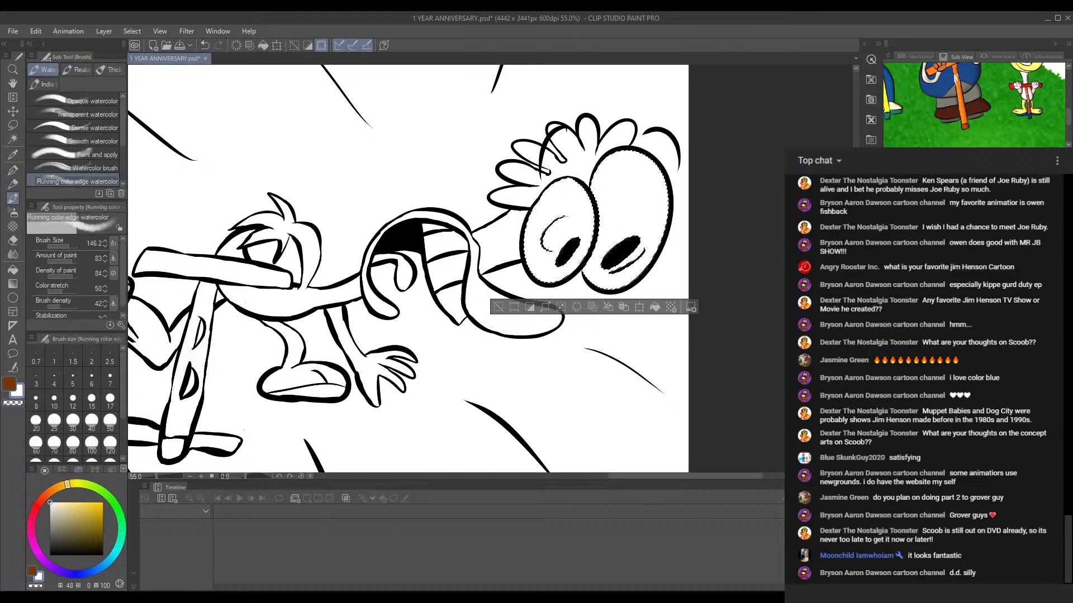
pyautogui.click(890, 436)
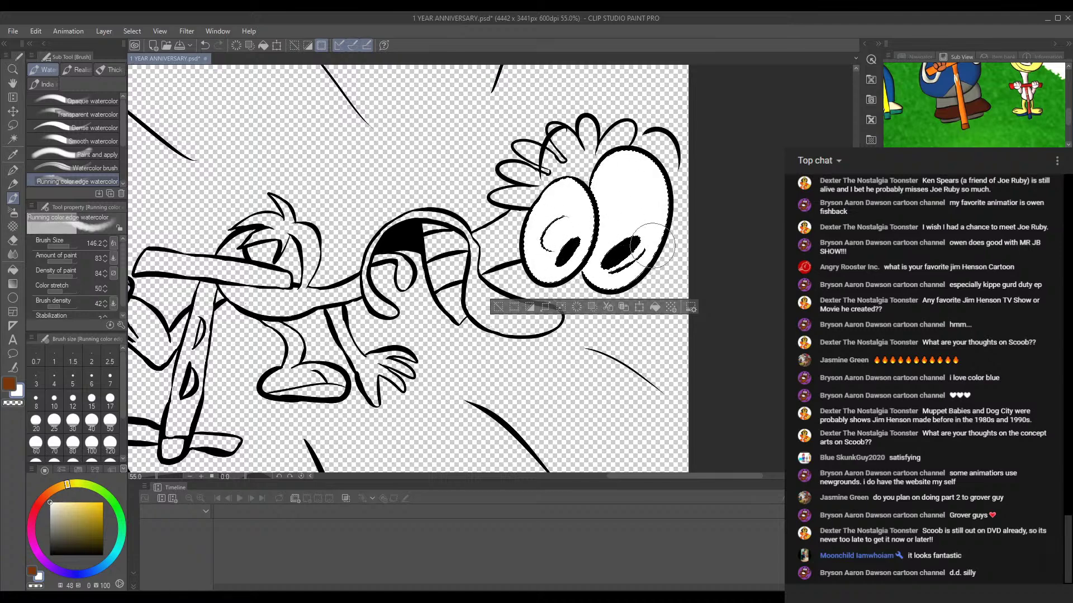
# Step: Try to select the bird's head feathers, tail, body and arm by adding them to the existing eye selection
pyautogui.click(12, 140)
pyautogui.hotkey('ctrl', 'd')
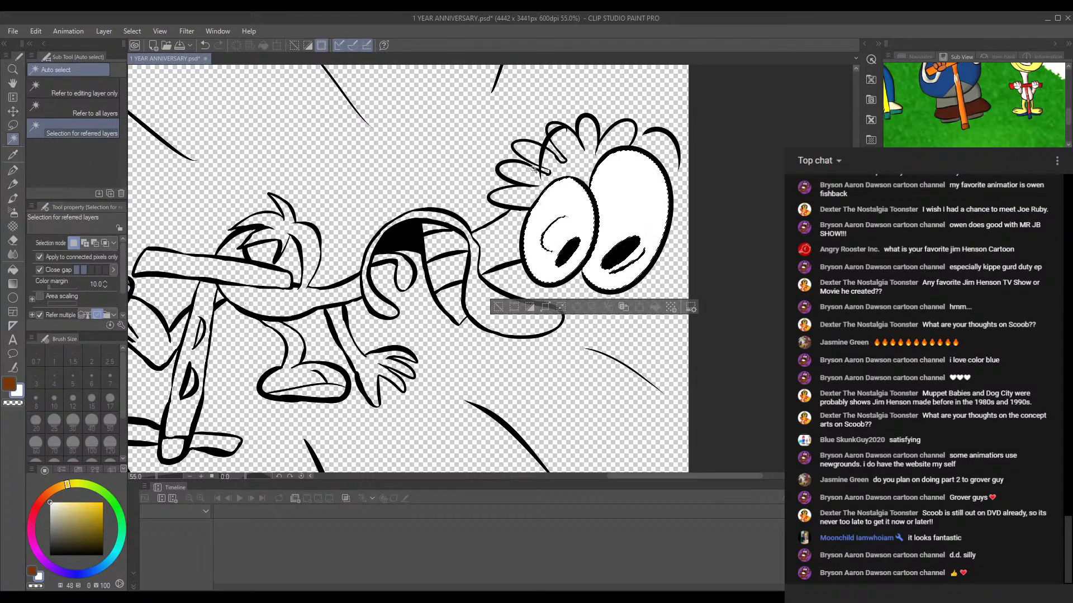
pyautogui.keyDown('shift'); pyautogui.click(528, 169); pyautogui.keyUp('shift')
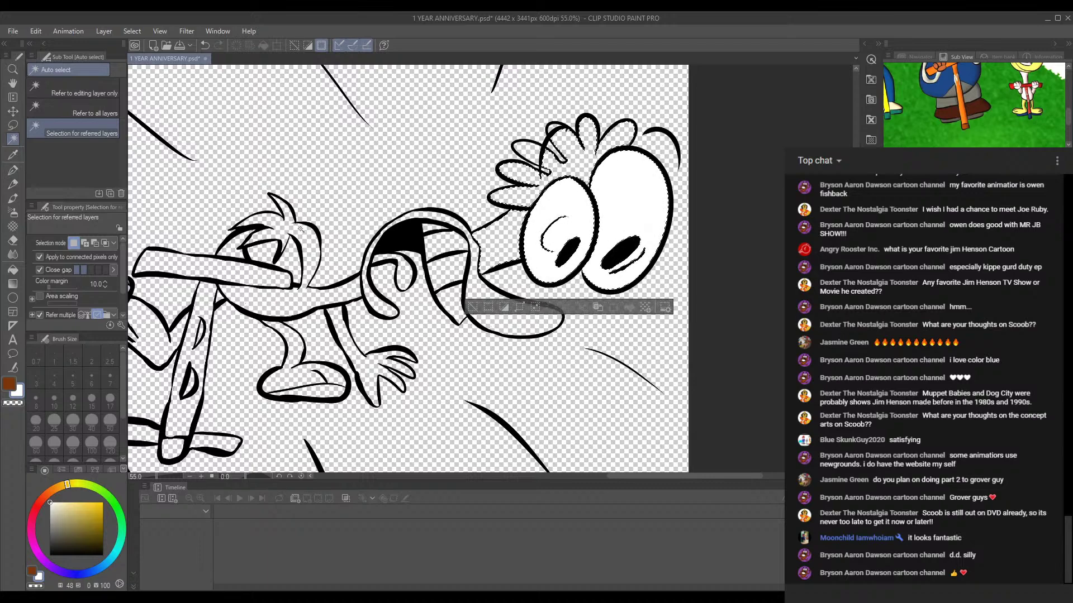
pyautogui.keyDown('shift'); pyautogui.click(281, 225); pyautogui.keyUp('shift')
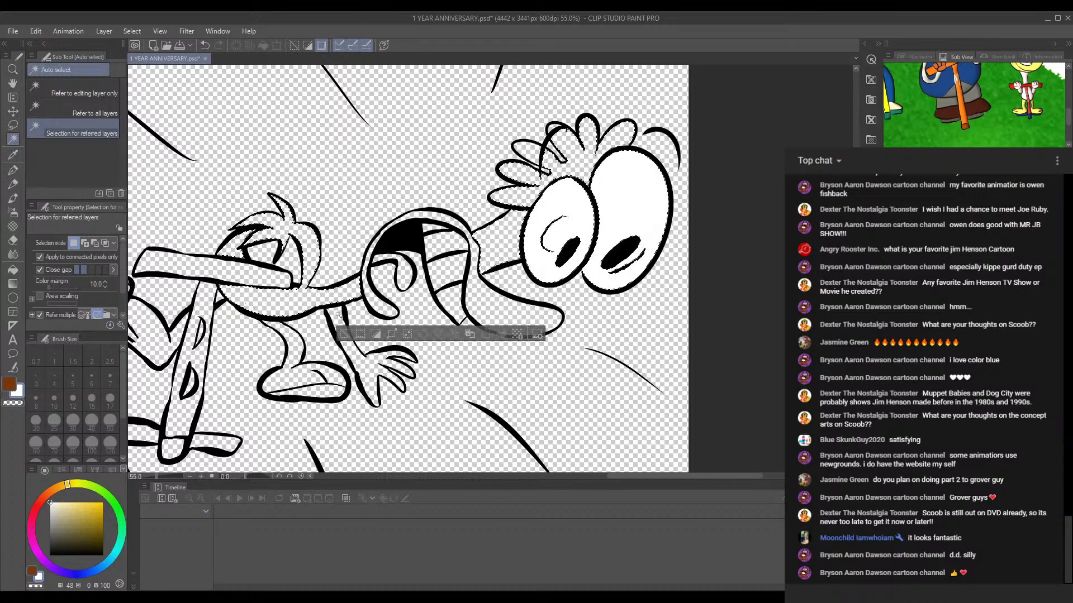
pyautogui.keyDown('shift'); pyautogui.click(320, 315); pyautogui.keyUp('shift')
pyautogui.moveTo(379, 278); pyautogui.dragTo(496, 245)
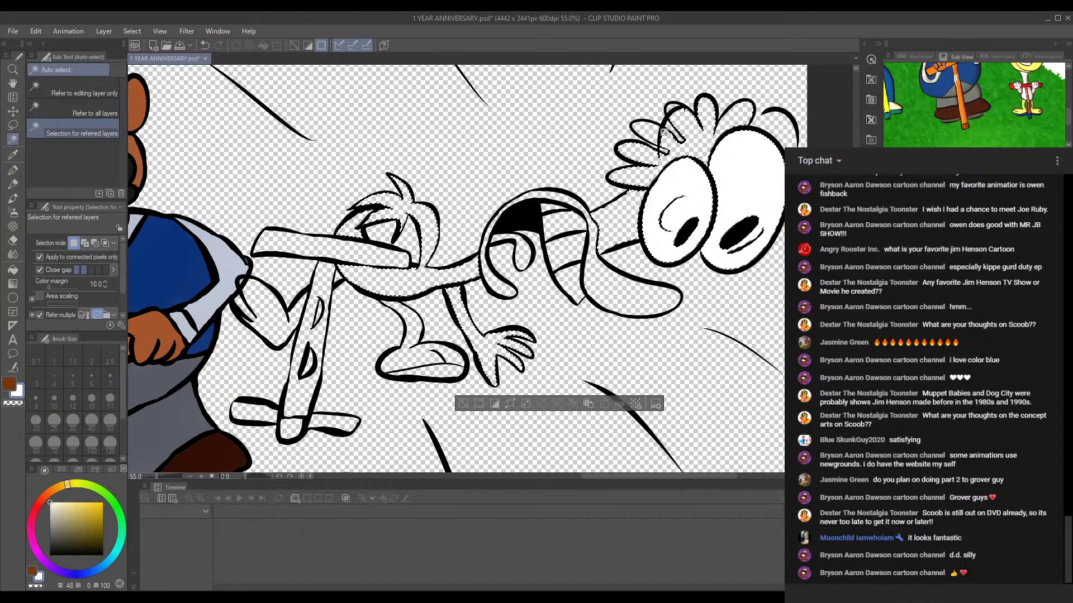
pyautogui.moveTo(659, 137); pyautogui.dragTo(638, 175)
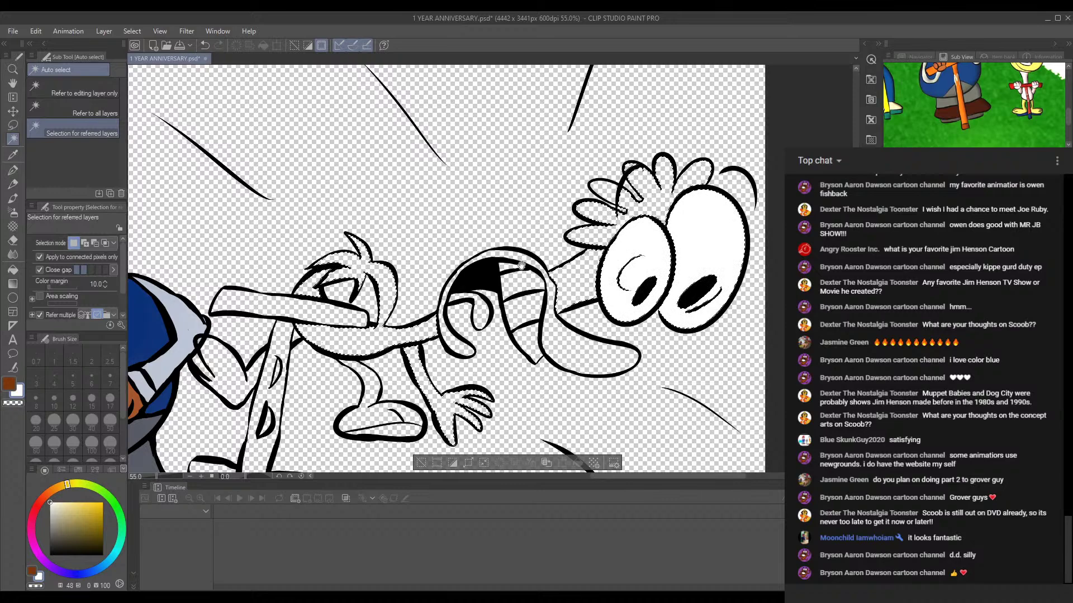
pyautogui.moveTo(520, 264); pyautogui.dragTo(496, 184)
pyautogui.moveTo(604, 162); pyautogui.dragTo(600, 225)
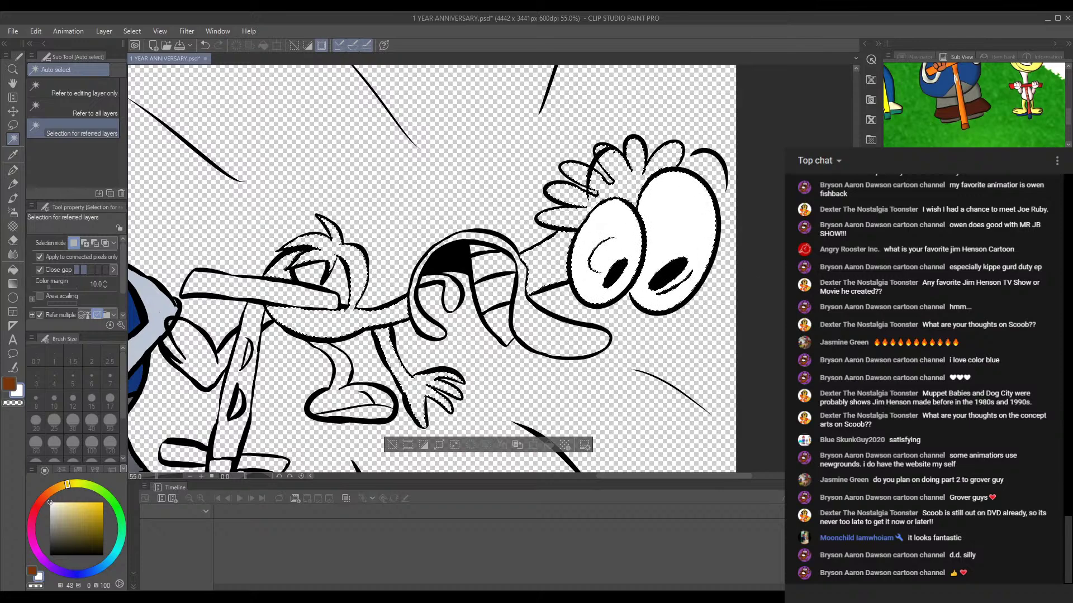
pyautogui.moveTo(412, 286); pyautogui.dragTo(418, 280)
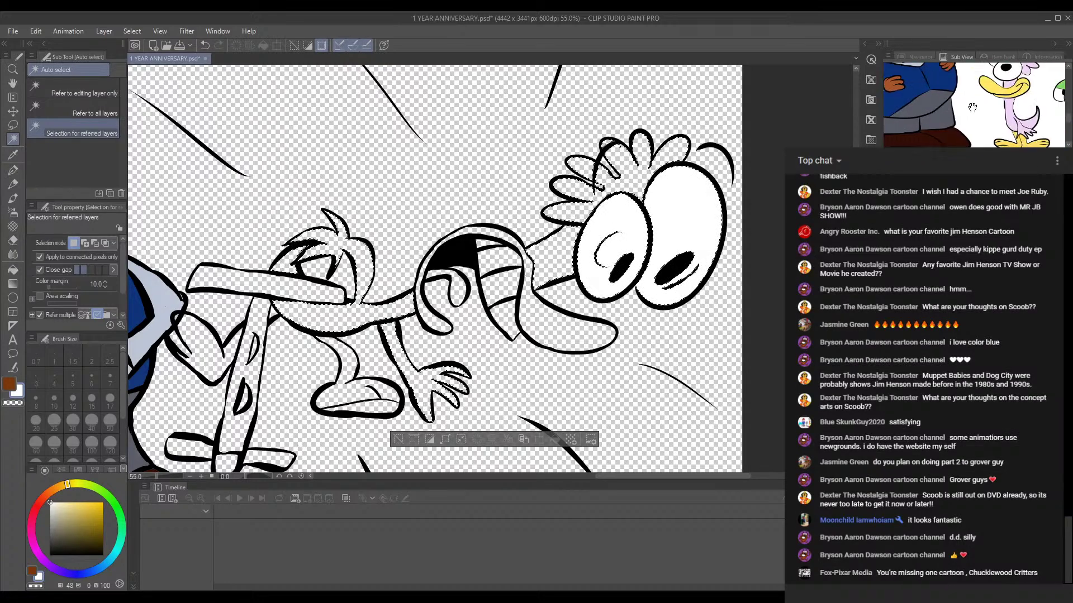
# Step: Sample the bird's lilac from the reference, try painting the head feathers, and undo the paint and clear the selection
pyautogui.click(974, 75)
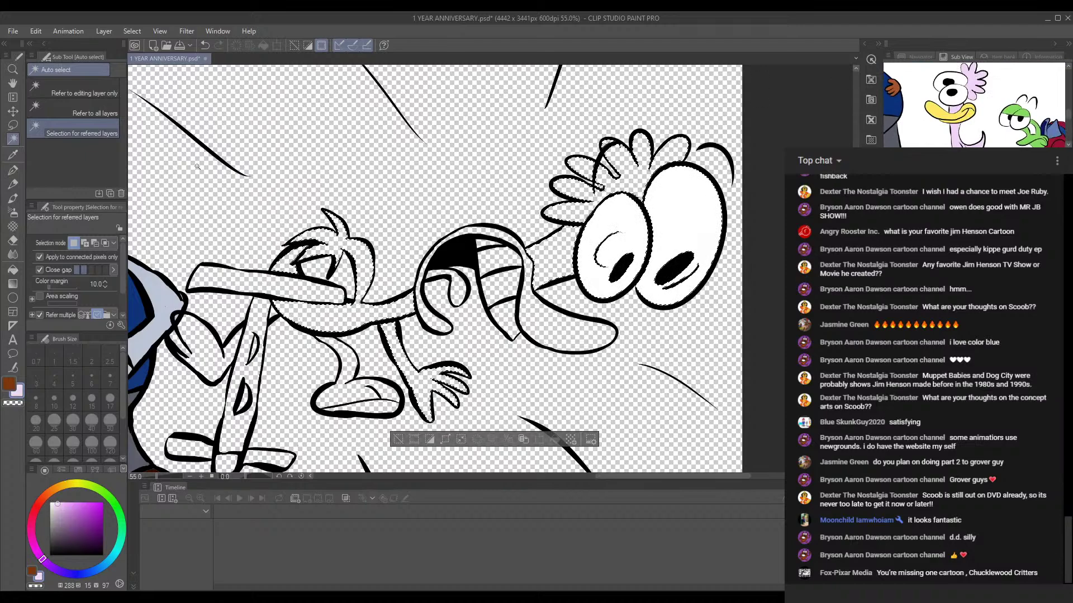
pyautogui.click(11, 196)
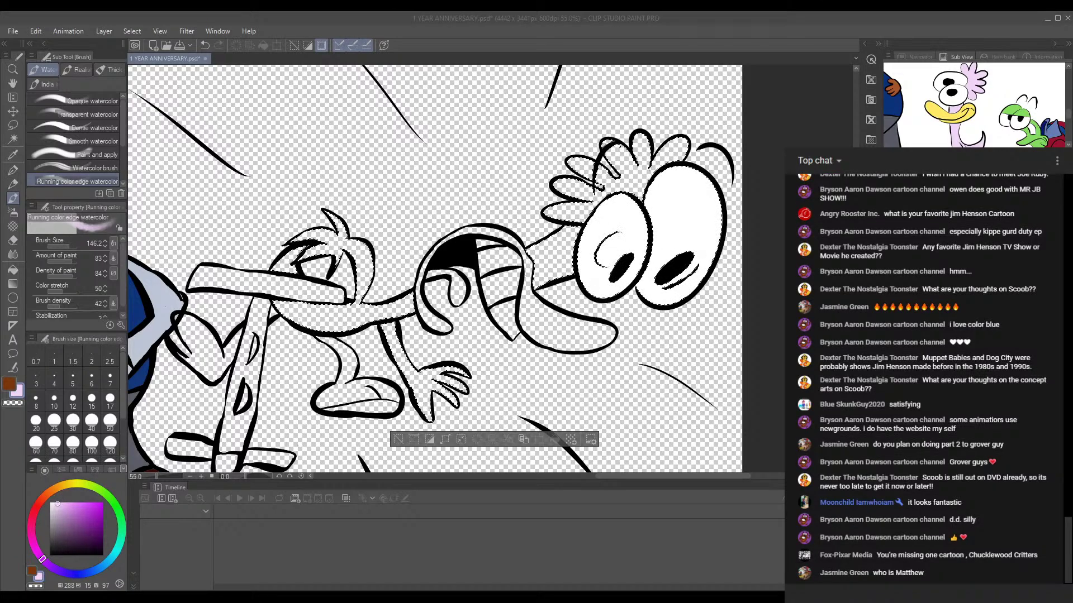
pyautogui.click(691, 561)
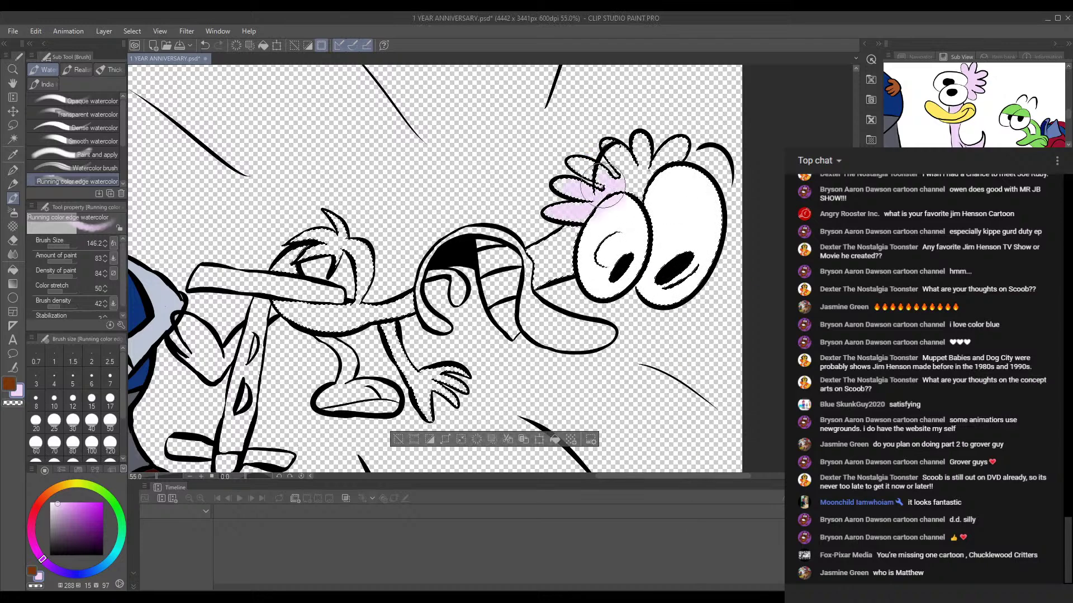
pyautogui.hotkey('ctrl', 'z')
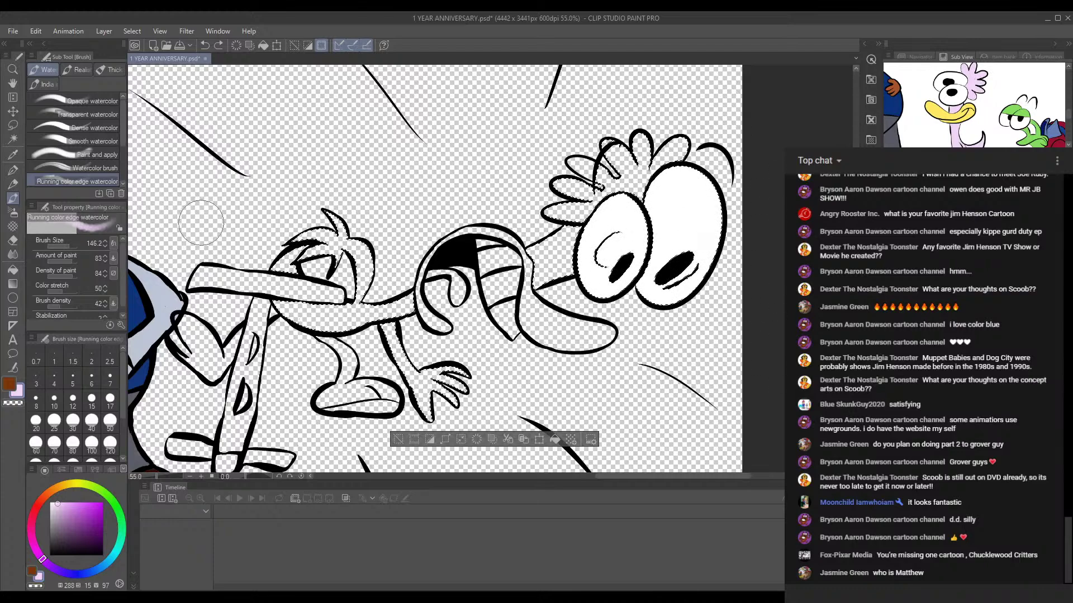
pyautogui.hotkey('ctrl', 'd')
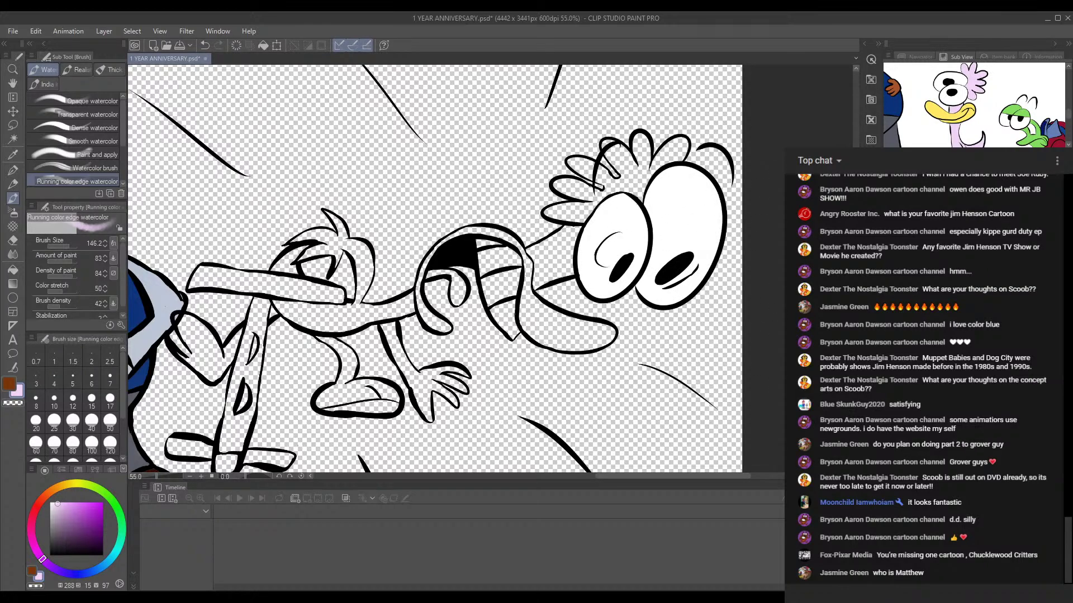
# Step: Select the bird's head feathers, neck, tail, body and arm, leaving out the eyes
pyautogui.click(13, 138)
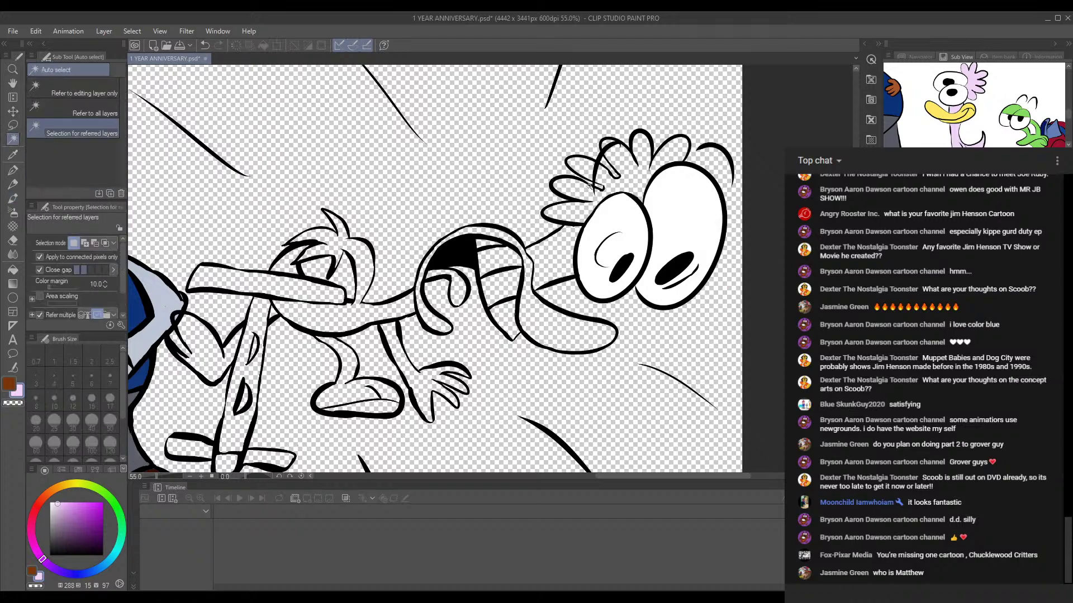
pyautogui.click(602, 175)
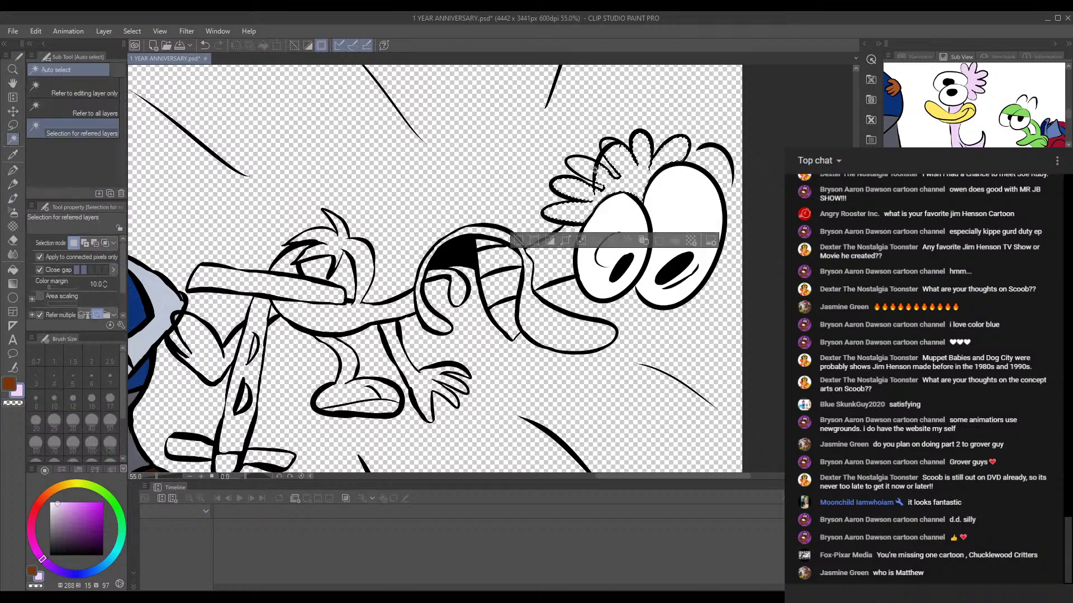
pyautogui.click(589, 169)
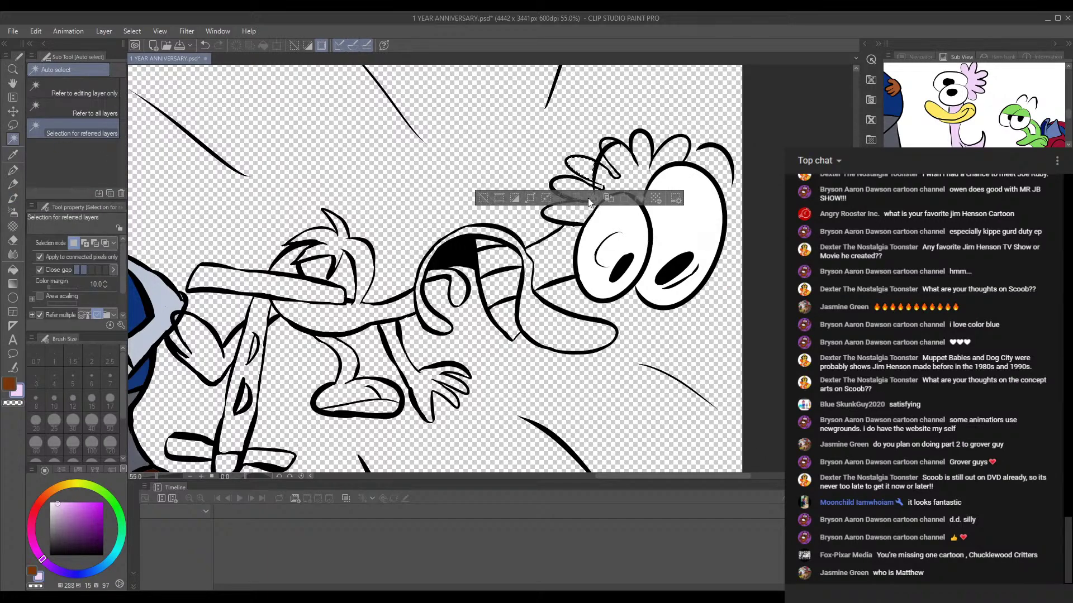
pyautogui.click(630, 168)
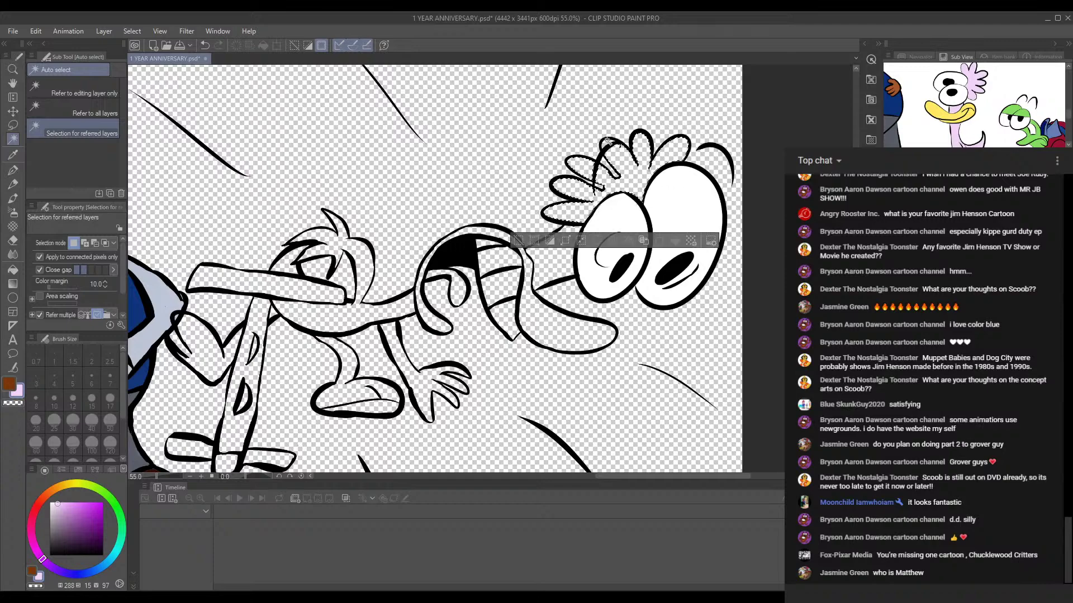
pyautogui.click(559, 269)
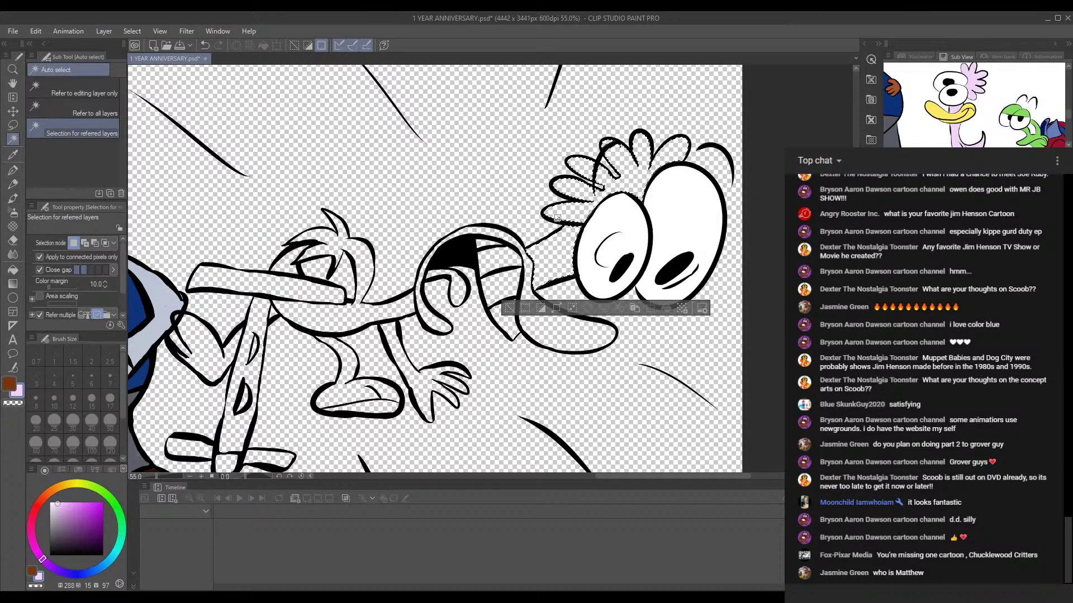
pyautogui.moveTo(285, 302); pyautogui.dragTo(369, 267)
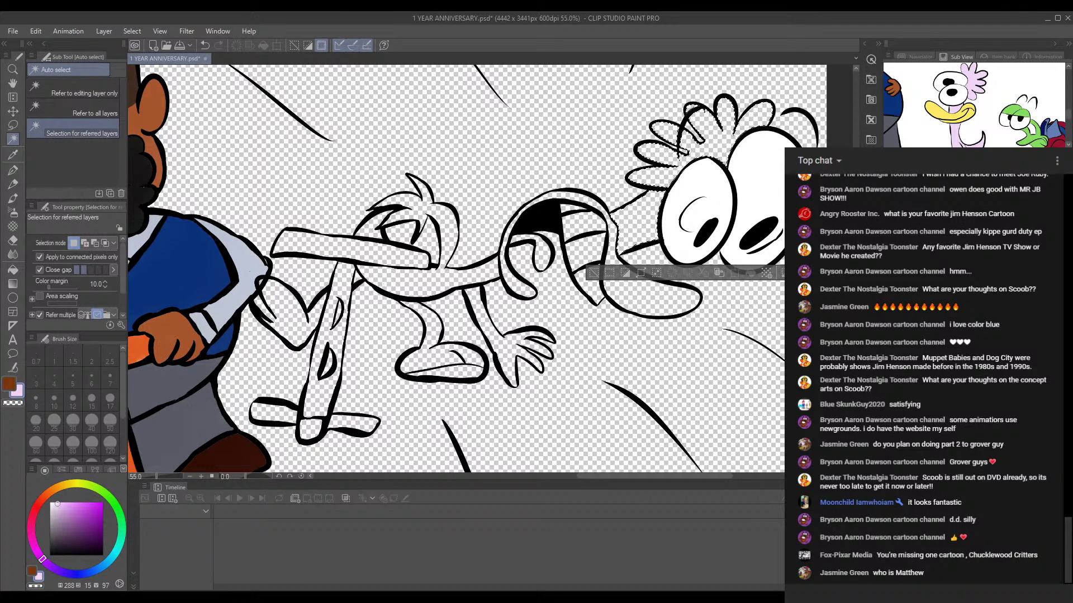
pyautogui.keyDown('shift'); pyautogui.click(385, 226); pyautogui.keyUp('shift')
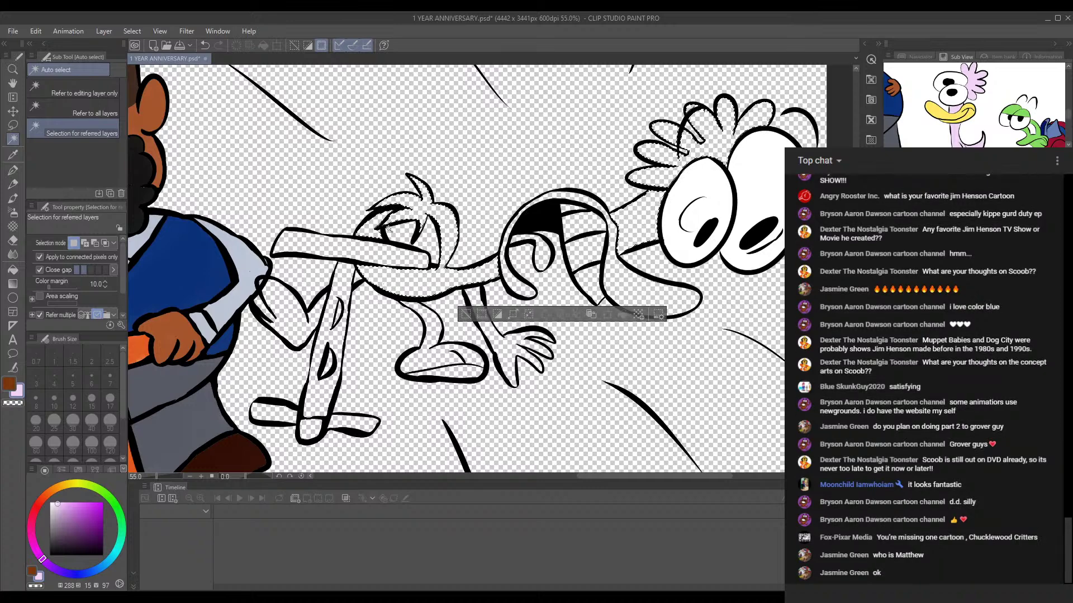
pyautogui.keyDown('shift'); pyautogui.click(483, 298); pyautogui.keyUp('shift')
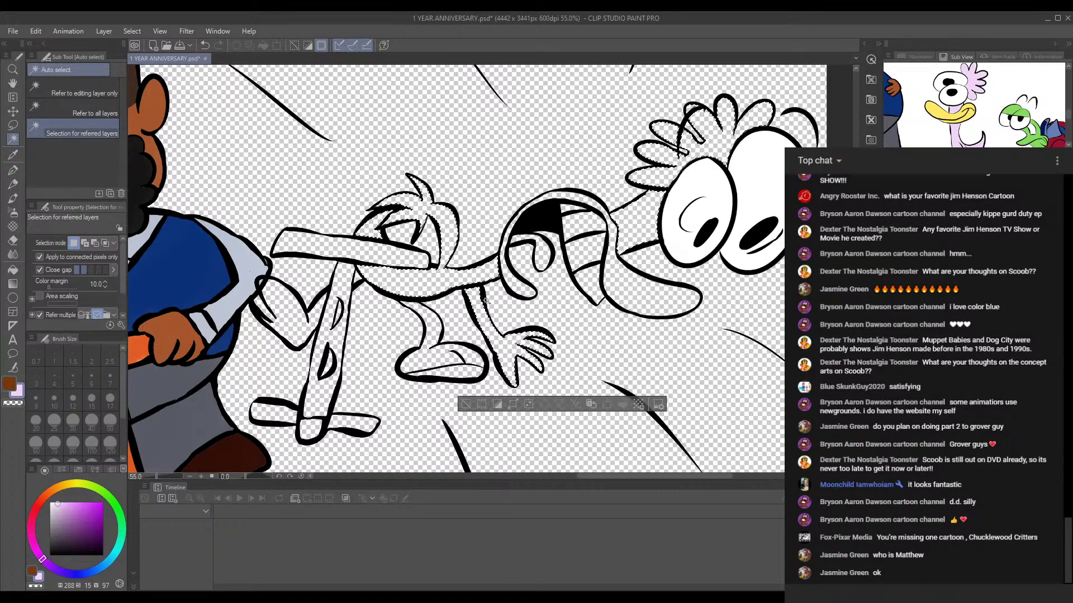
pyautogui.moveTo(744, 201); pyautogui.dragTo(680, 248)
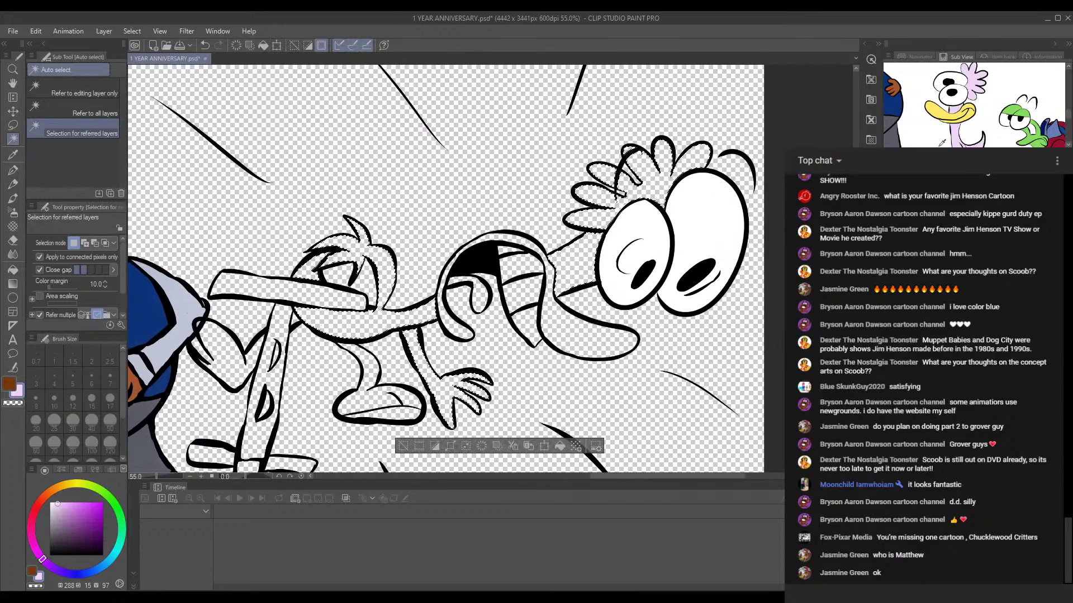
# Step: Paint the selected head feathers, neck, tail, body and arm lilac with the Running color edge watercolor brush
pyautogui.click(17, 201)
pyautogui.moveTo(336, 262)
pyautogui.mouseDown()
pyautogui.moveTo(318, 253)
pyautogui.moveTo(310, 297)
pyautogui.moveTo(305, 283)
pyautogui.moveTo(337, 255)
pyautogui.moveTo(374, 336)
pyautogui.moveTo(398, 262)
pyautogui.moveTo(357, 324)
pyautogui.moveTo(459, 386)
pyautogui.moveTo(419, 363)
pyautogui.mouseUp()
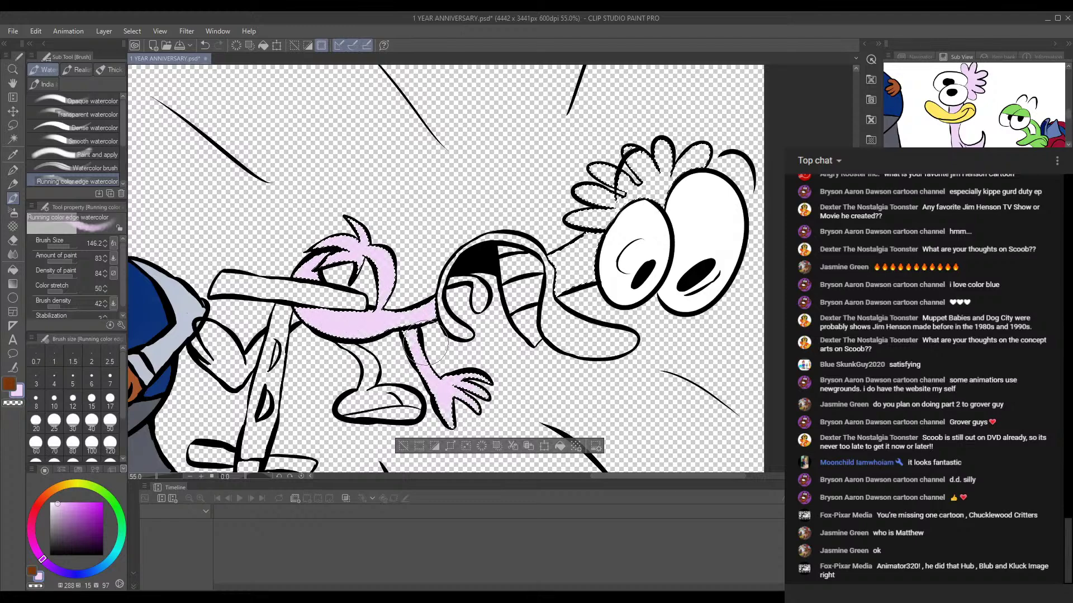
pyautogui.moveTo(538, 248)
pyautogui.mouseDown()
pyautogui.moveTo(571, 310)
pyautogui.moveTo(619, 212)
pyautogui.moveTo(584, 230)
pyautogui.mouseUp()
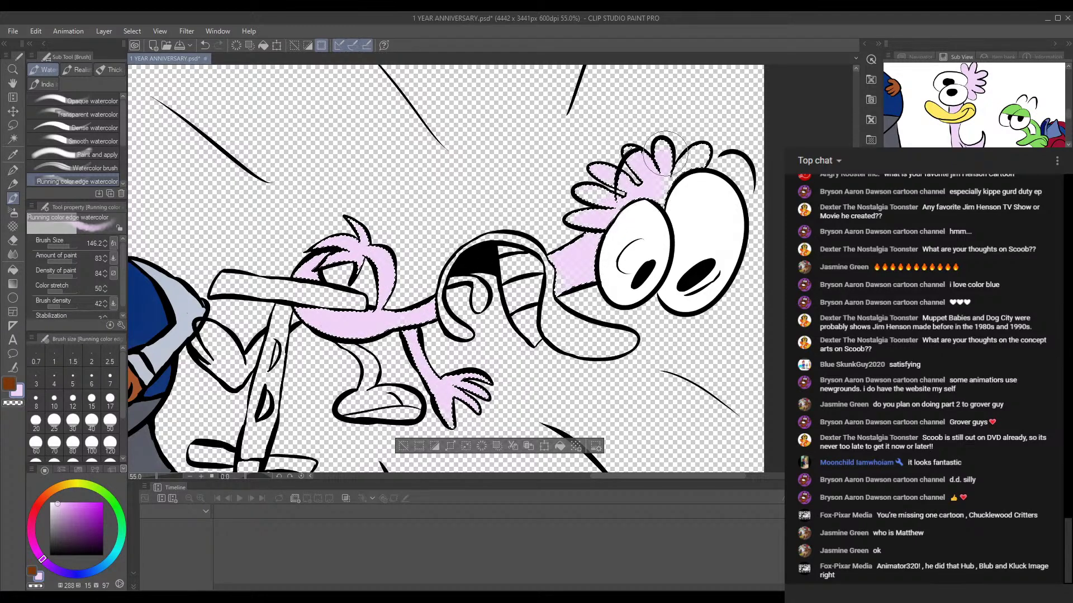
pyautogui.moveTo(624, 160)
pyautogui.mouseDown()
pyautogui.moveTo(706, 145)
pyautogui.moveTo(568, 267)
pyautogui.moveTo(609, 192)
pyautogui.moveTo(584, 218)
pyautogui.moveTo(643, 185)
pyautogui.moveTo(646, 166)
pyautogui.moveTo(623, 152)
pyautogui.moveTo(629, 219)
pyautogui.moveTo(605, 222)
pyautogui.moveTo(556, 296)
pyautogui.moveTo(668, 164)
pyautogui.moveTo(663, 188)
pyautogui.moveTo(621, 161)
pyautogui.moveTo(657, 162)
pyautogui.moveTo(588, 238)
pyautogui.moveTo(573, 287)
pyautogui.moveTo(578, 221)
pyautogui.moveTo(594, 193)
pyautogui.moveTo(561, 245)
pyautogui.moveTo(561, 205)
pyautogui.moveTo(538, 285)
pyautogui.mouseUp()
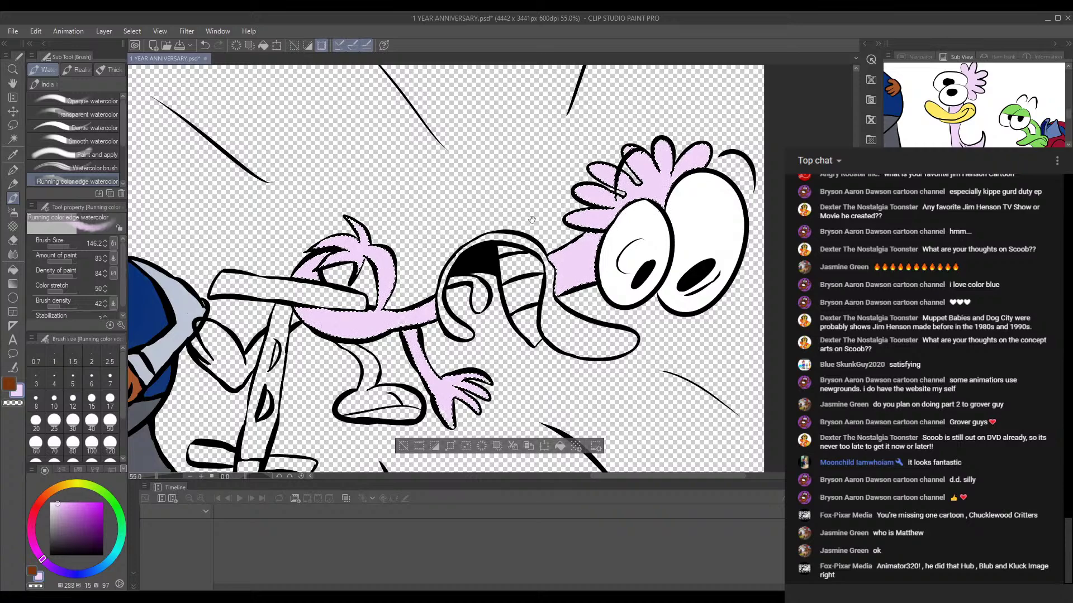
pyautogui.moveTo(537, 252); pyautogui.dragTo(577, 261)
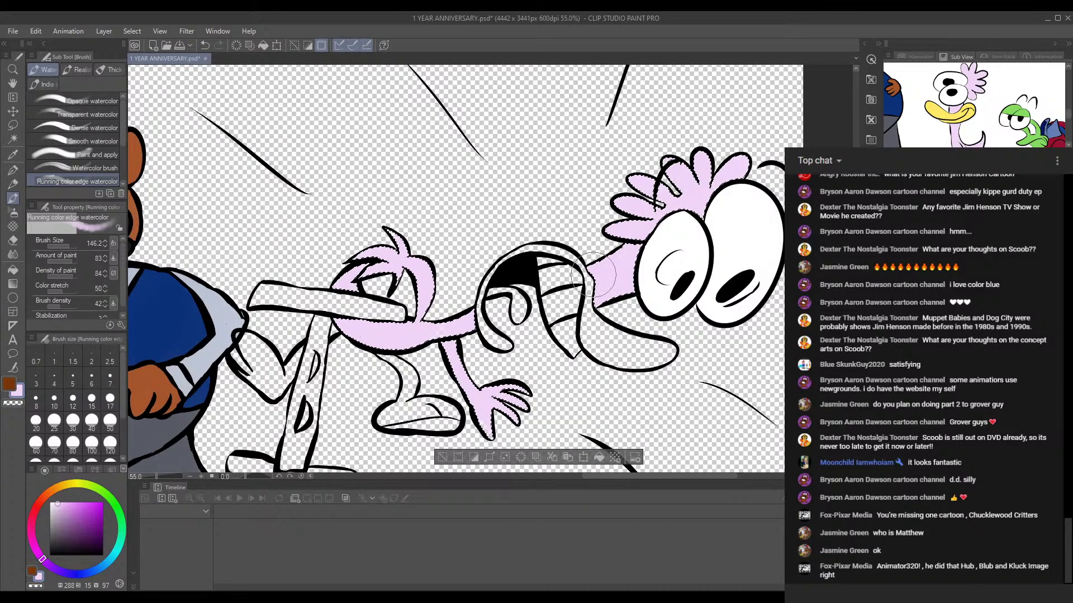
pyautogui.moveTo(373, 290); pyautogui.dragTo(445, 241)
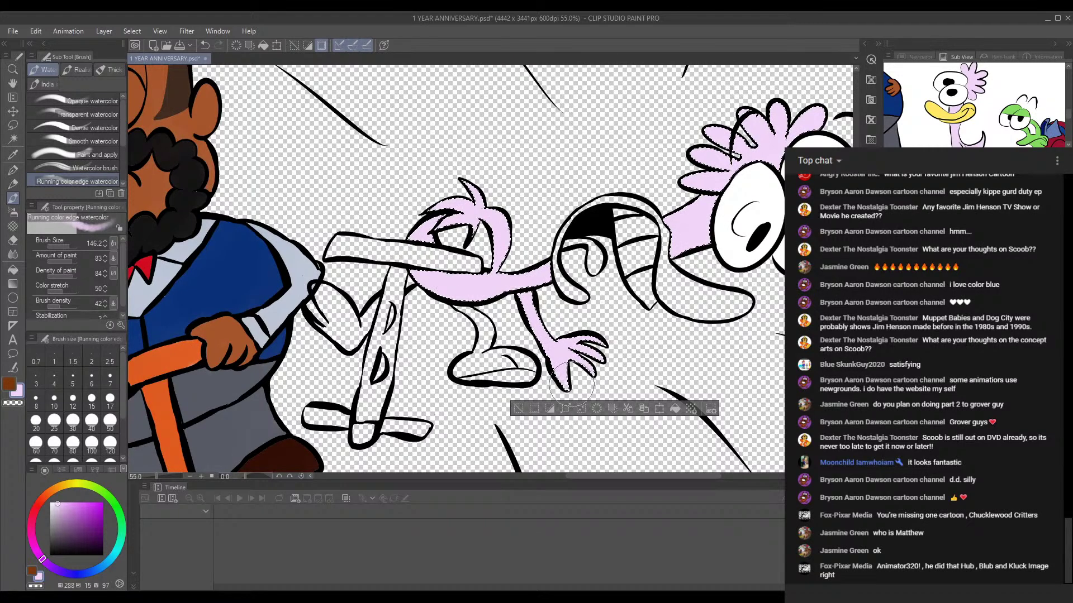
pyautogui.moveTo(544, 218); pyautogui.dragTo(434, 246)
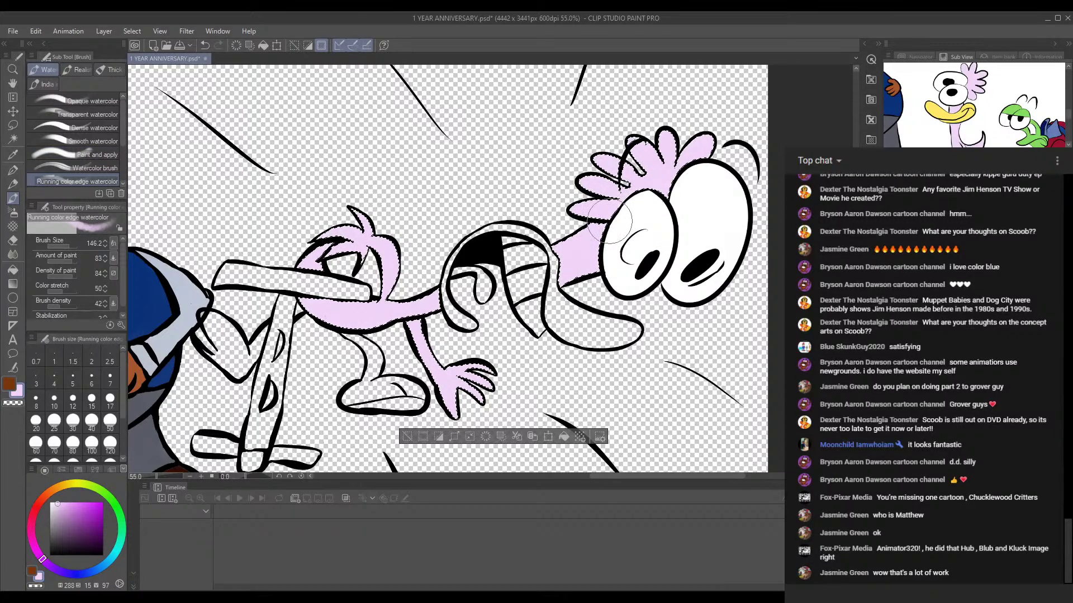
pyautogui.moveTo(624, 241); pyautogui.dragTo(677, 225)
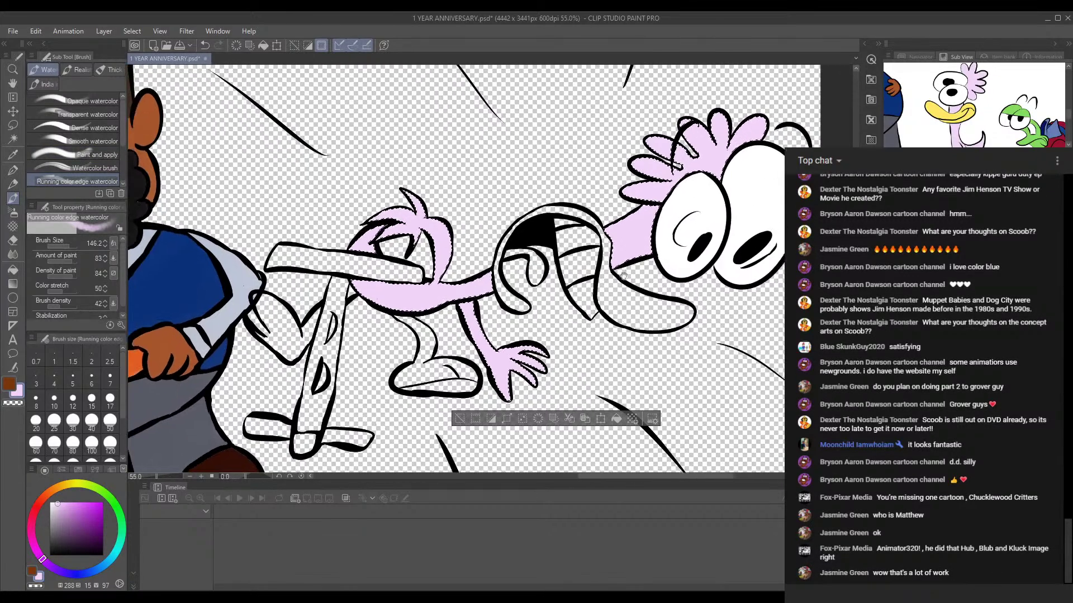
pyautogui.hotkey('ctrl', 'd')
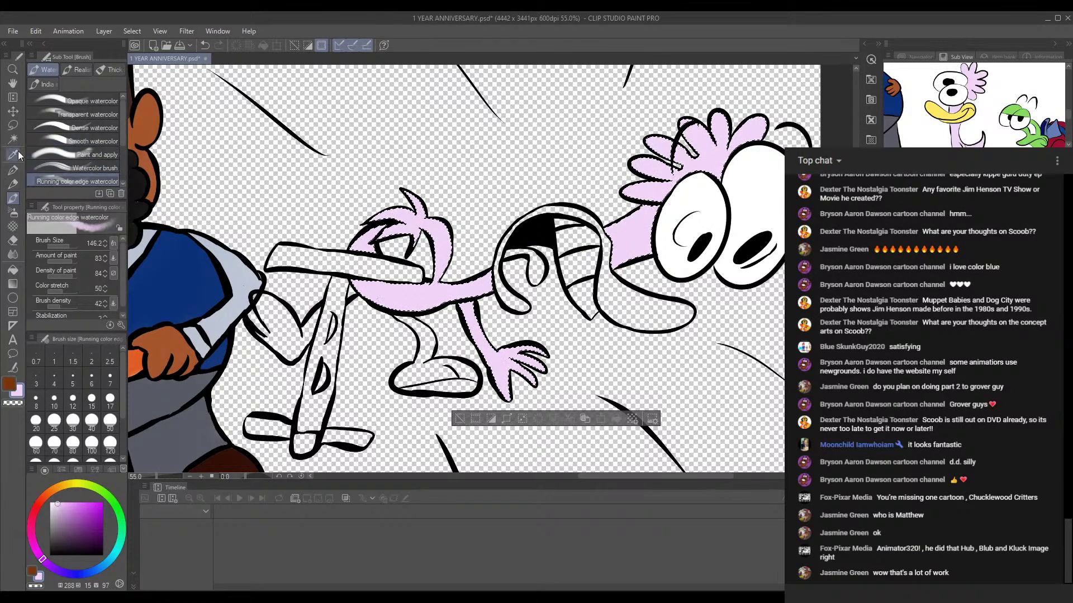
pyautogui.hotkey('ctrl', 'shift', 'd')
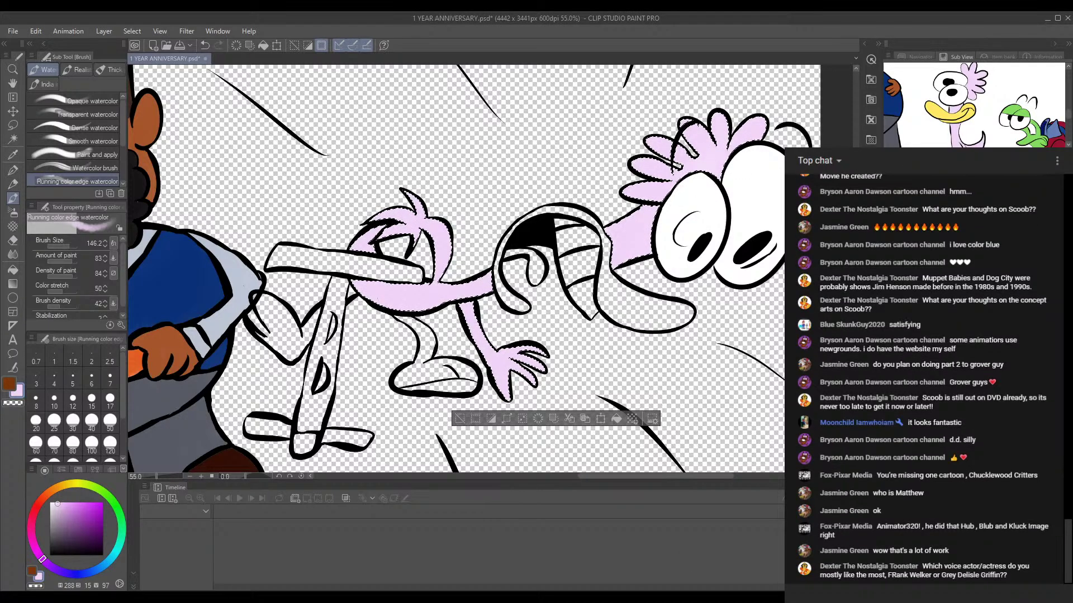
# Step: Select the bird's beak and sample the beak's yellow from the reference image
pyautogui.click(19, 140)
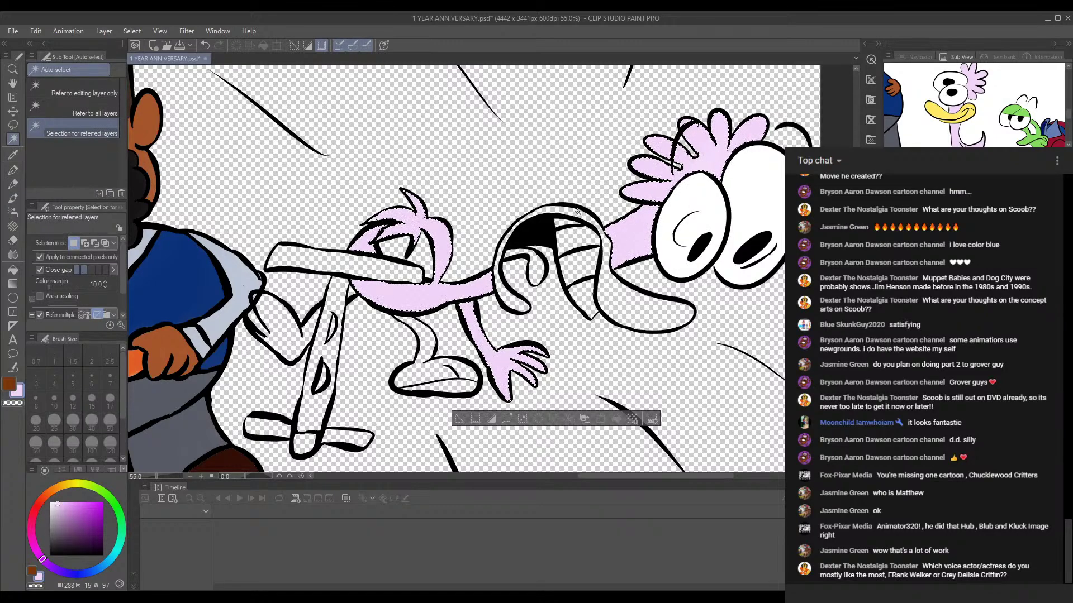
pyautogui.click(577, 213)
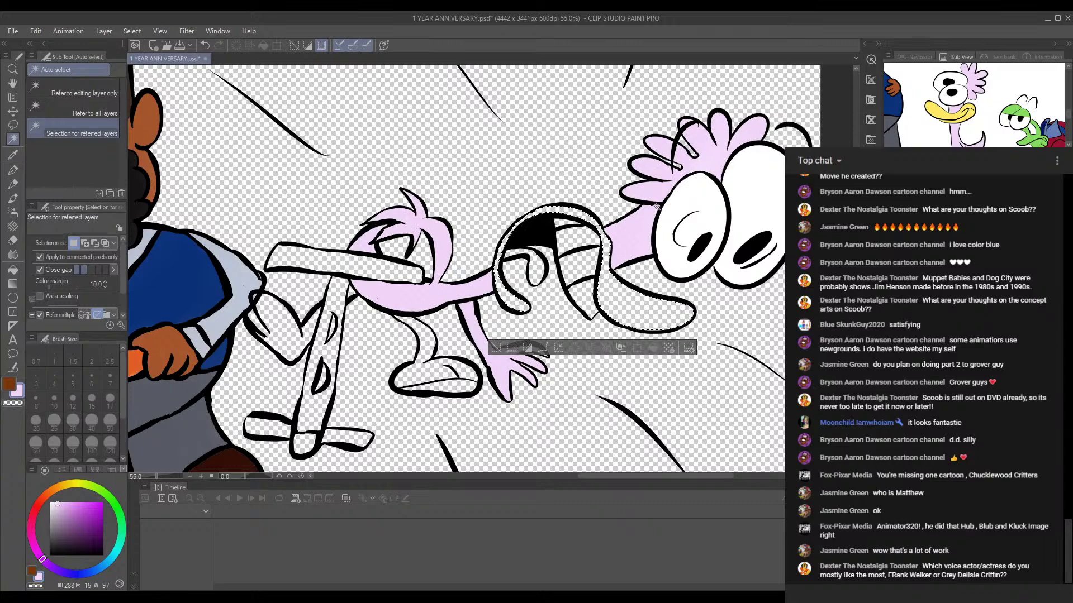
pyautogui.moveTo(635, 217); pyautogui.dragTo(538, 200)
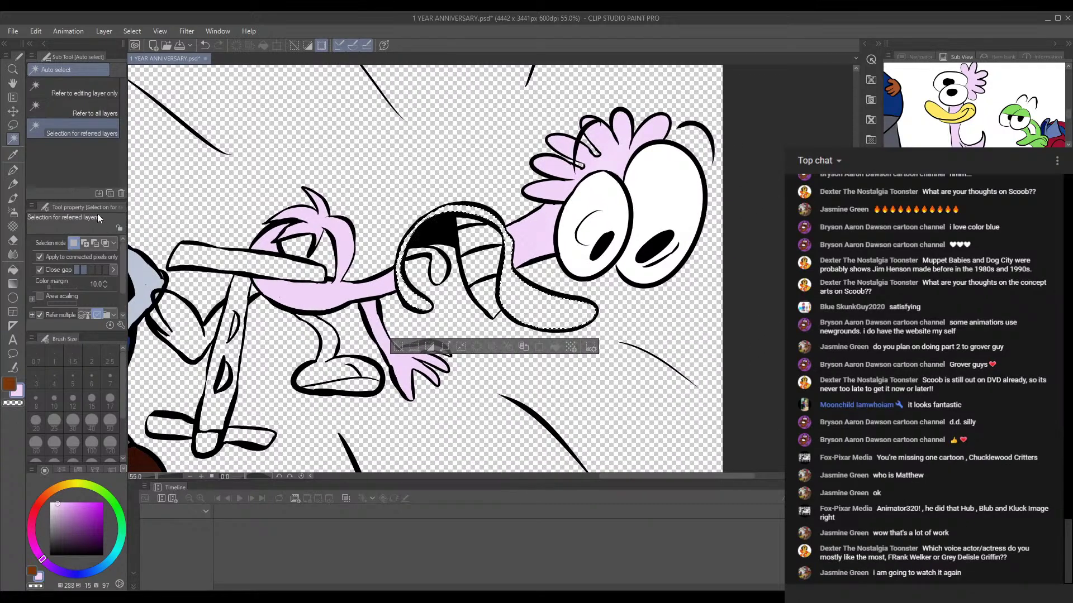
pyautogui.click(942, 109)
# Step: Try painting the beak yellow with the Running color edge watercolor brush, undo the paint and clear the selection
pyautogui.click(13, 198)
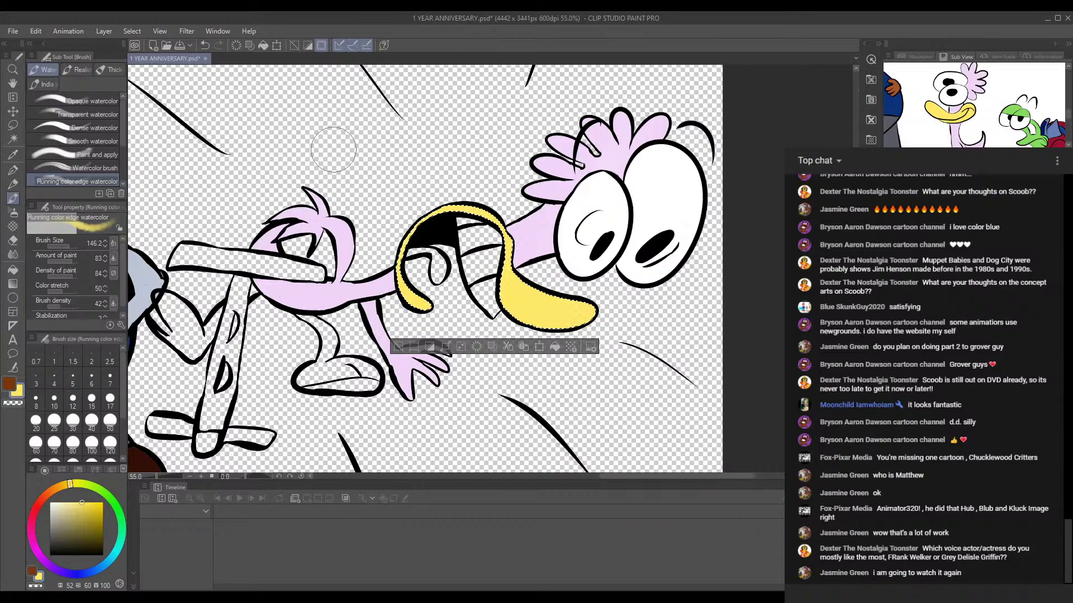
pyautogui.click(13, 139)
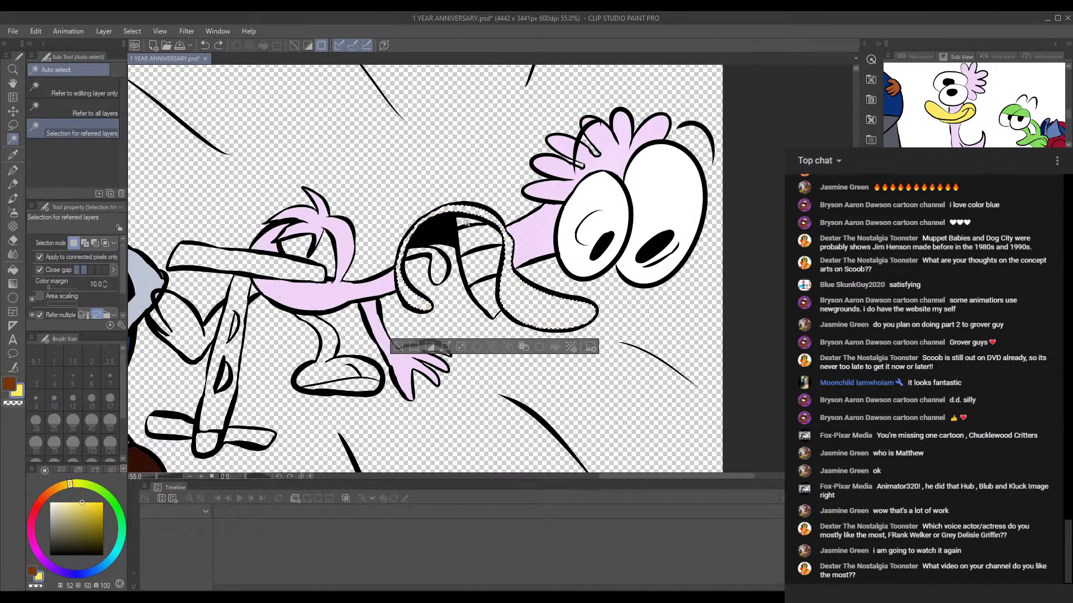
pyautogui.hotkey('ctrl', 'd')
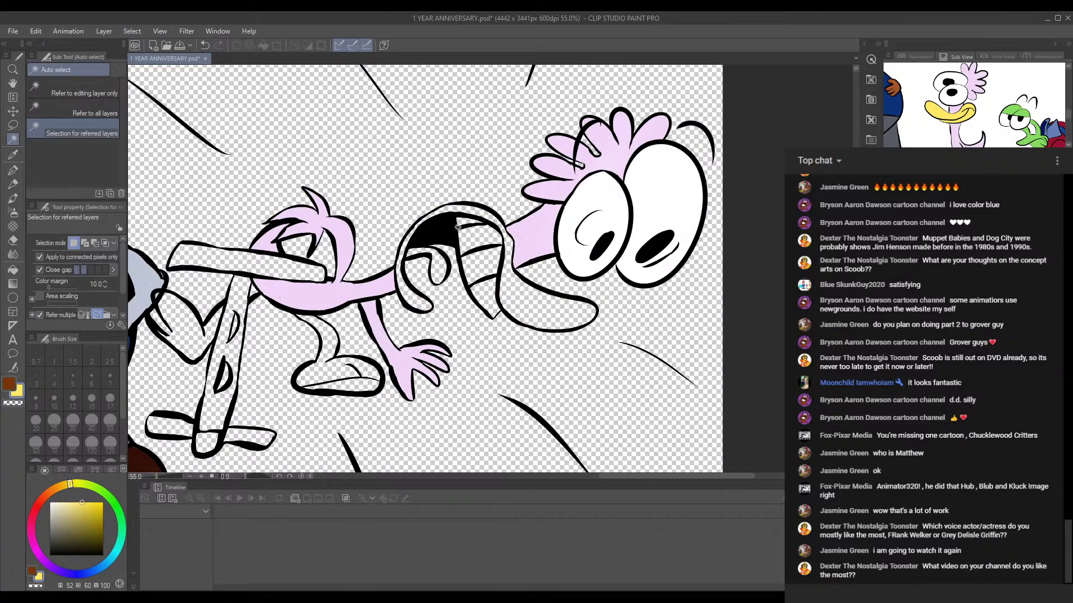
pyautogui.doubleClick(270, 21)
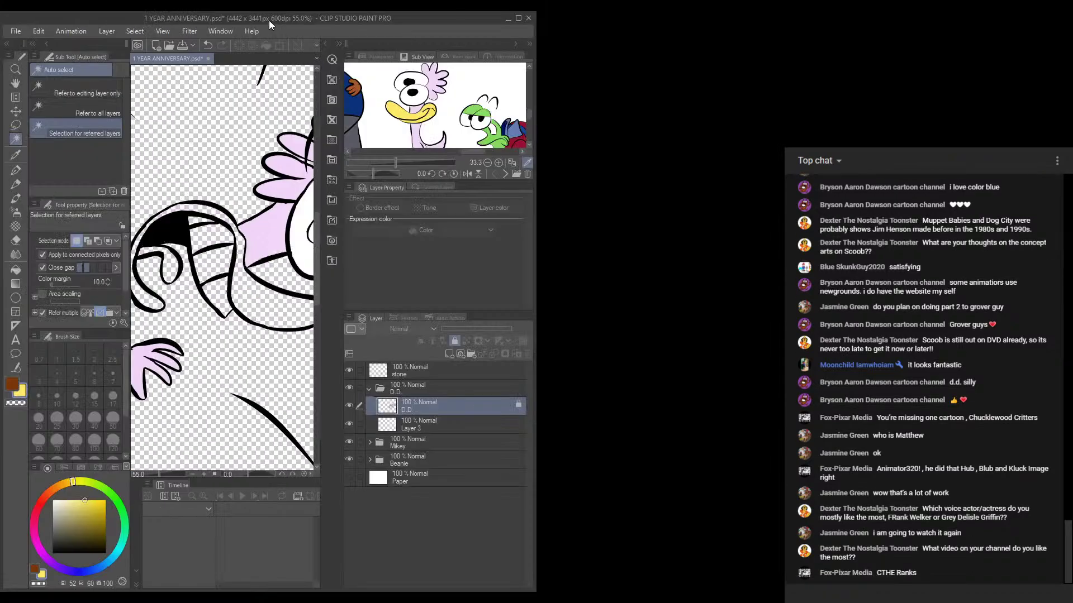
pyautogui.click(518, 18)
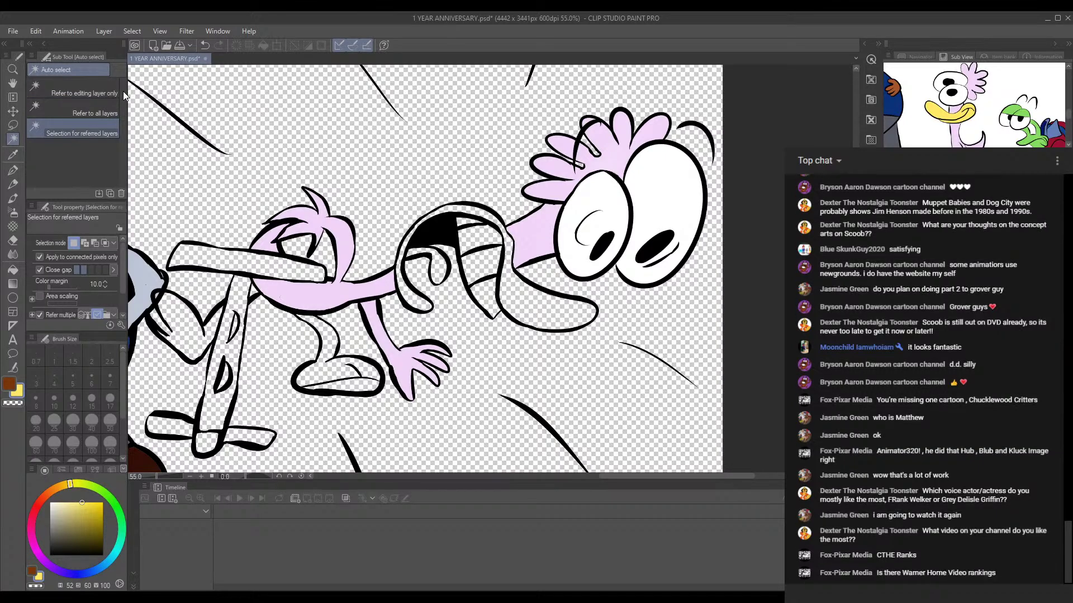
# Step: Select the bird's beak again, paint it yellow with the Running color edge watercolor brush, and clear the selection
pyautogui.moveTo(621, 297); pyautogui.dragTo(651, 330)
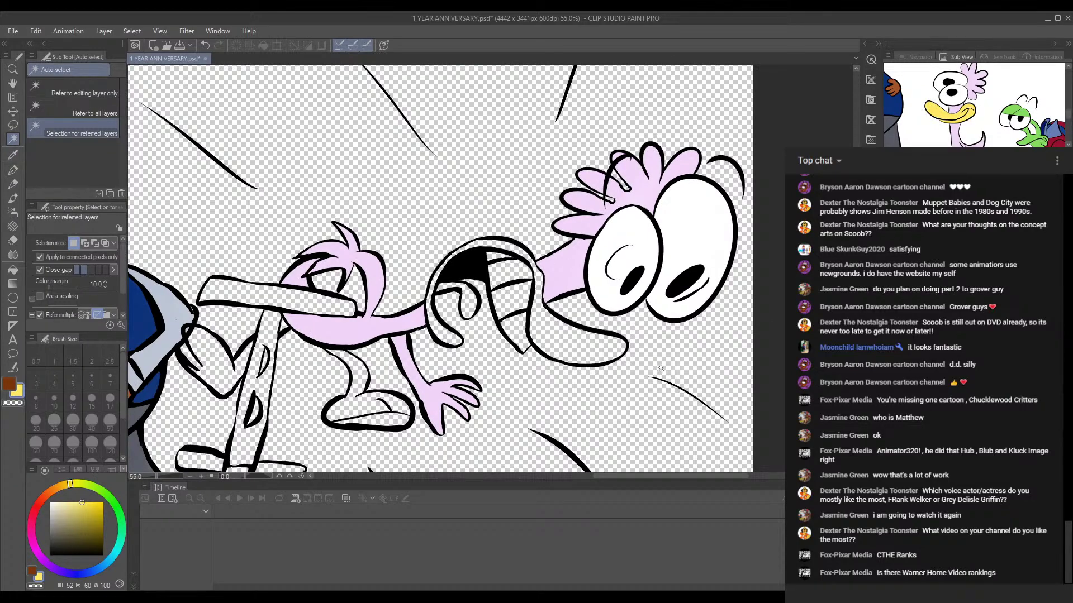
pyautogui.click(566, 343)
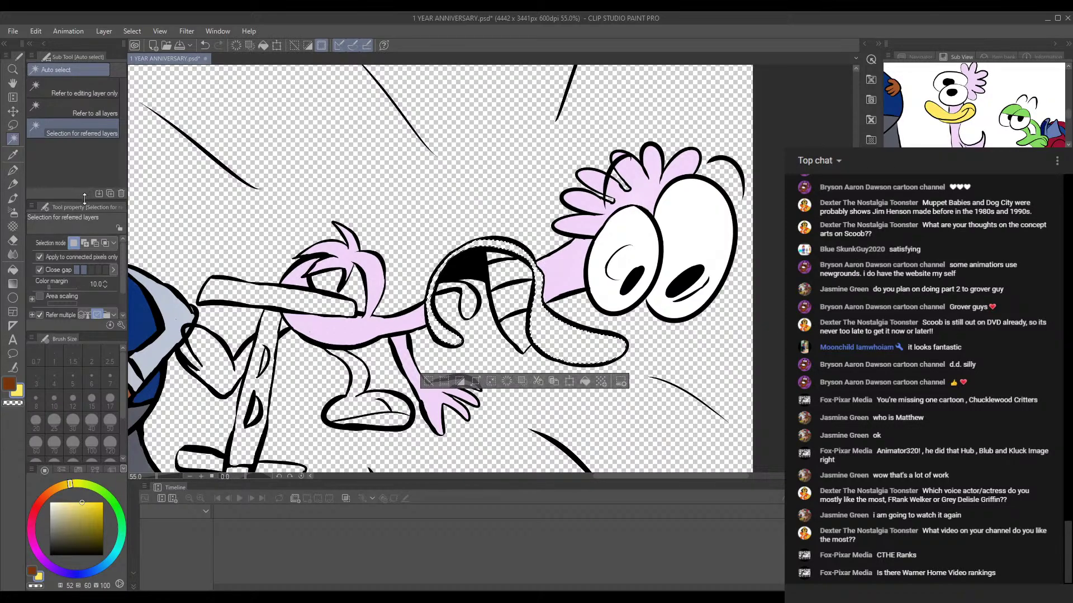
pyautogui.click(13, 198)
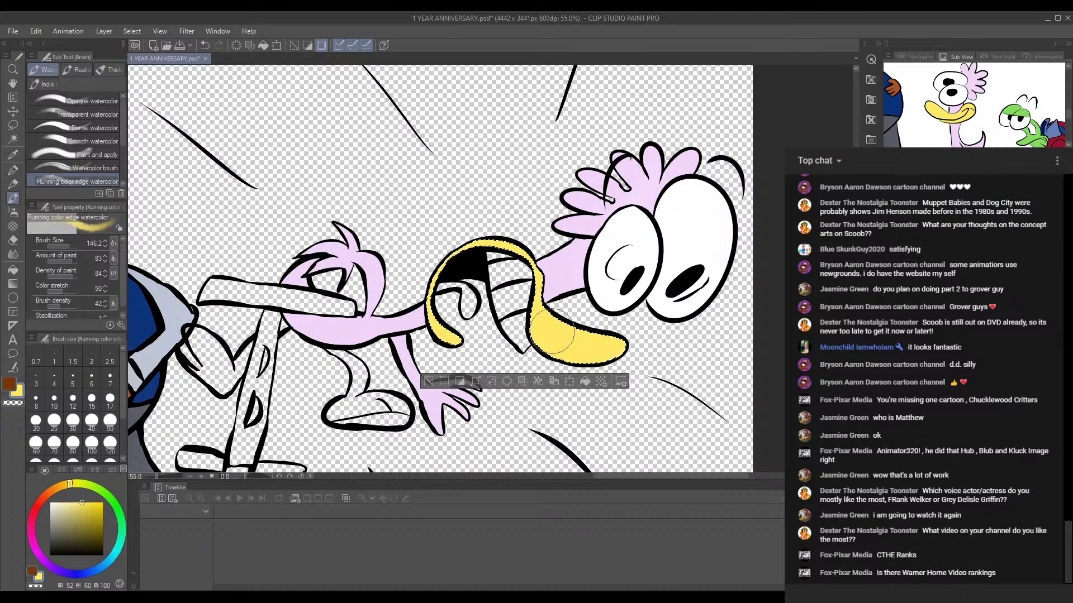
pyautogui.click(12, 139)
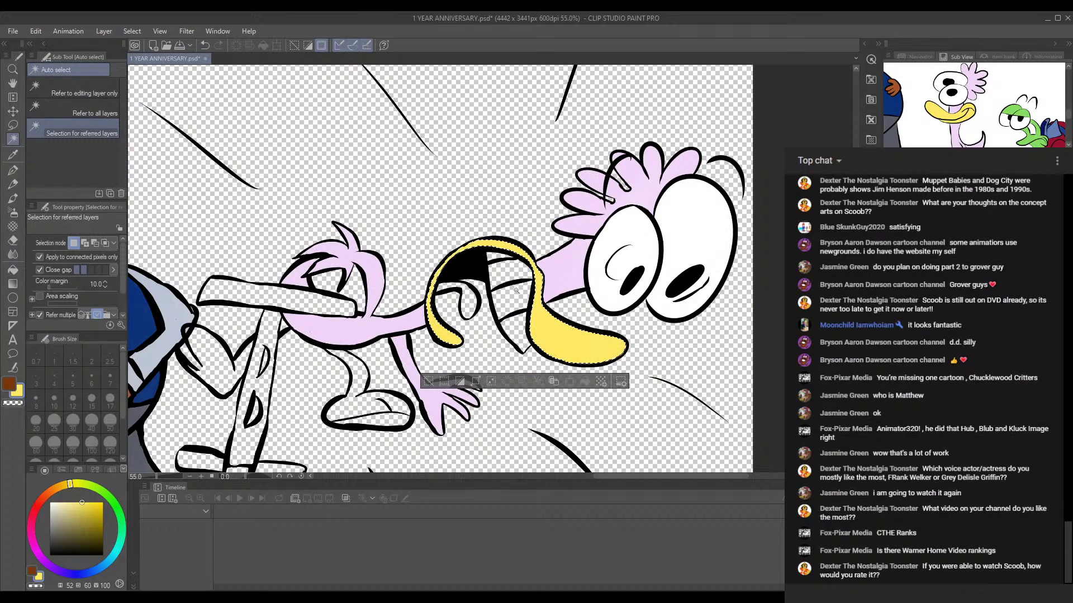
pyautogui.hotkey('ctrl', 'd')
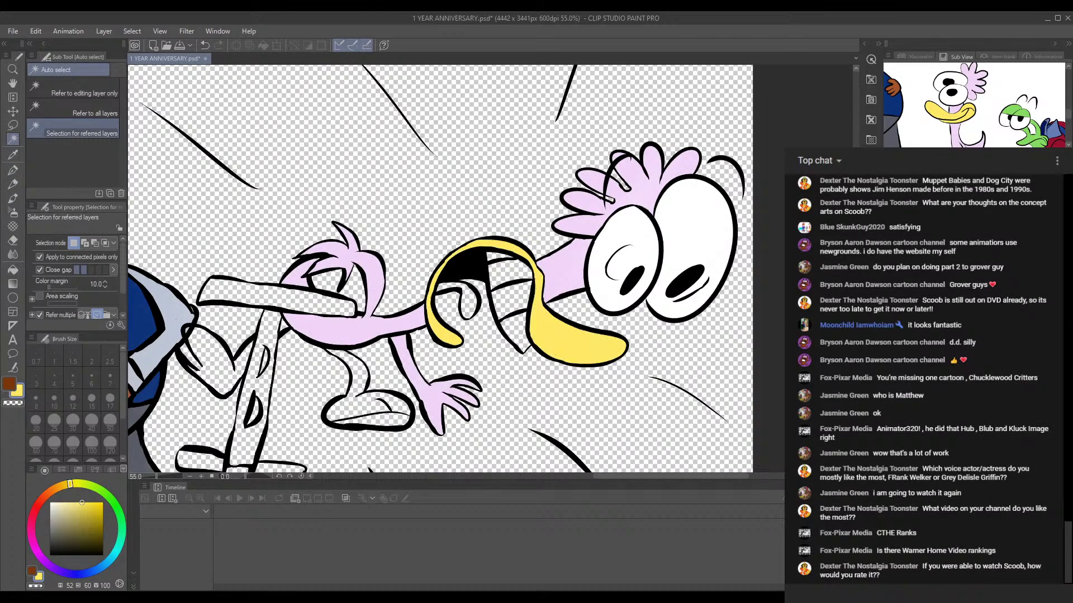
# Step: Select all the teeth inside the bird's open beak as one combined selection
pyautogui.click(491, 256)
pyautogui.click(654, 593)
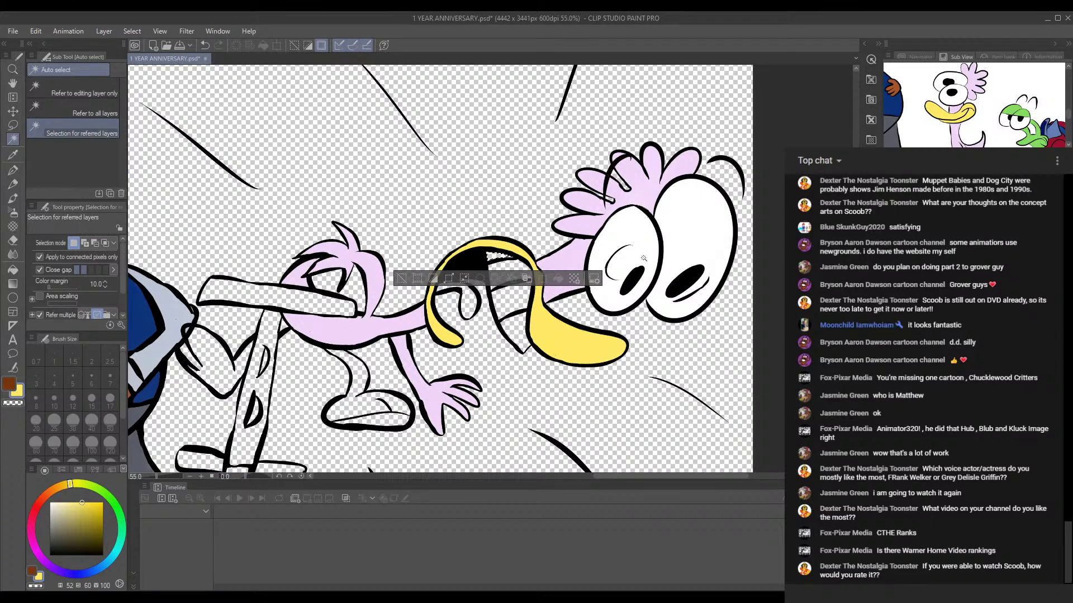
pyautogui.click(524, 272)
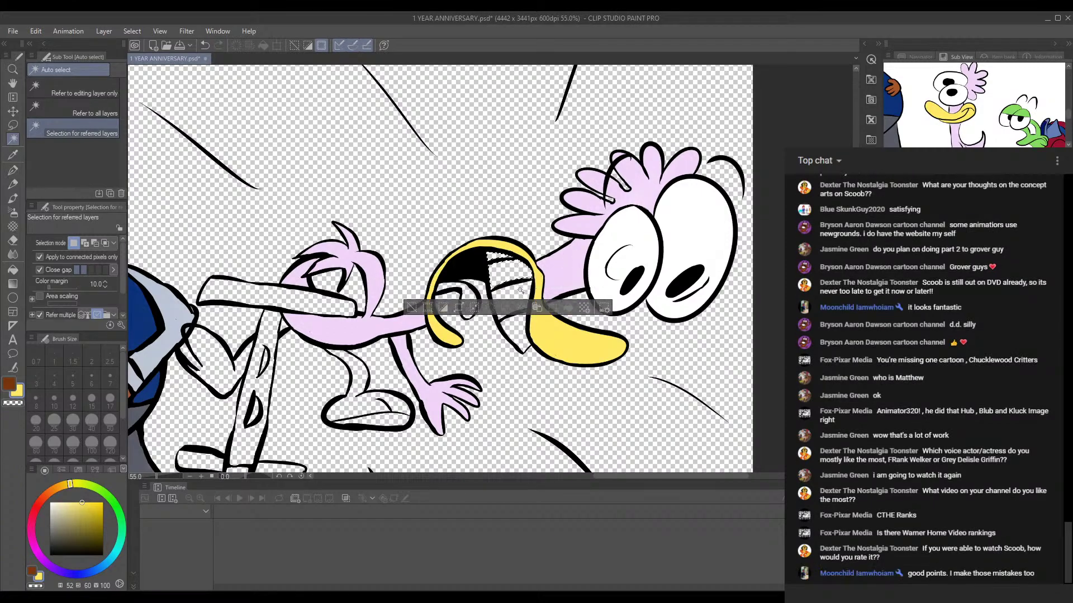
pyautogui.keyDown('shift'); pyautogui.click(523, 302); pyautogui.keyUp('shift')
pyautogui.keyDown('shift'); pyautogui.click(520, 323); pyautogui.keyUp('shift')
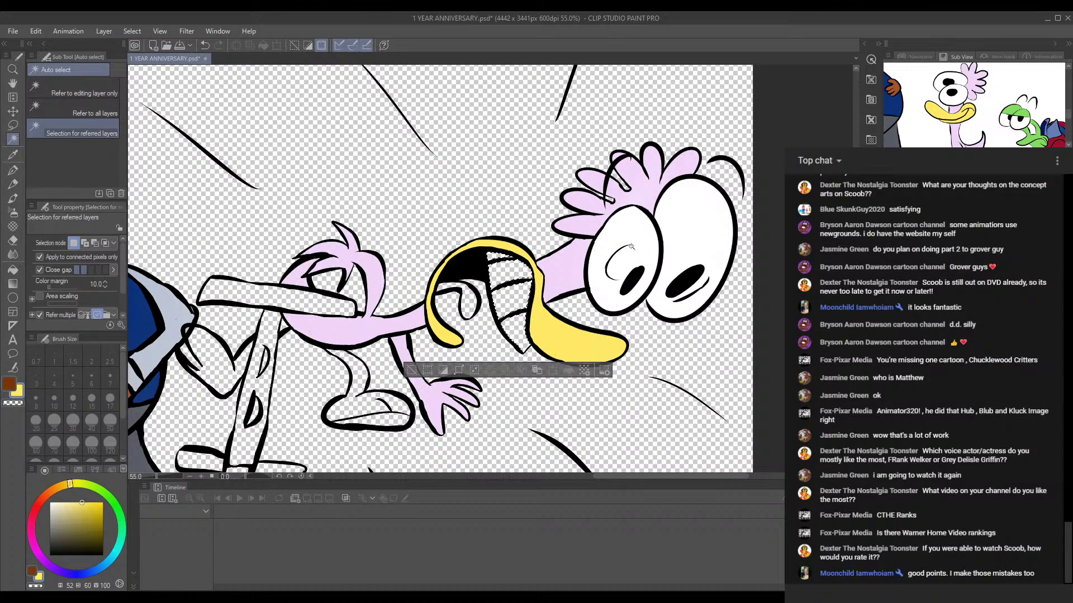
pyautogui.scroll(-3, 634, 243)
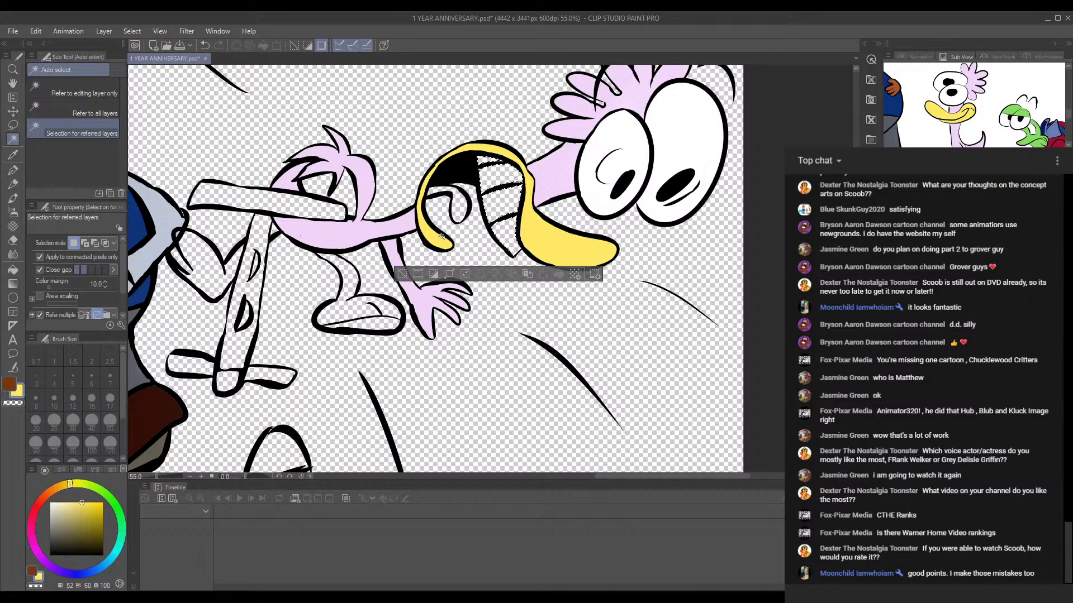
pyautogui.moveTo(482, 171); pyautogui.dragTo(463, 242)
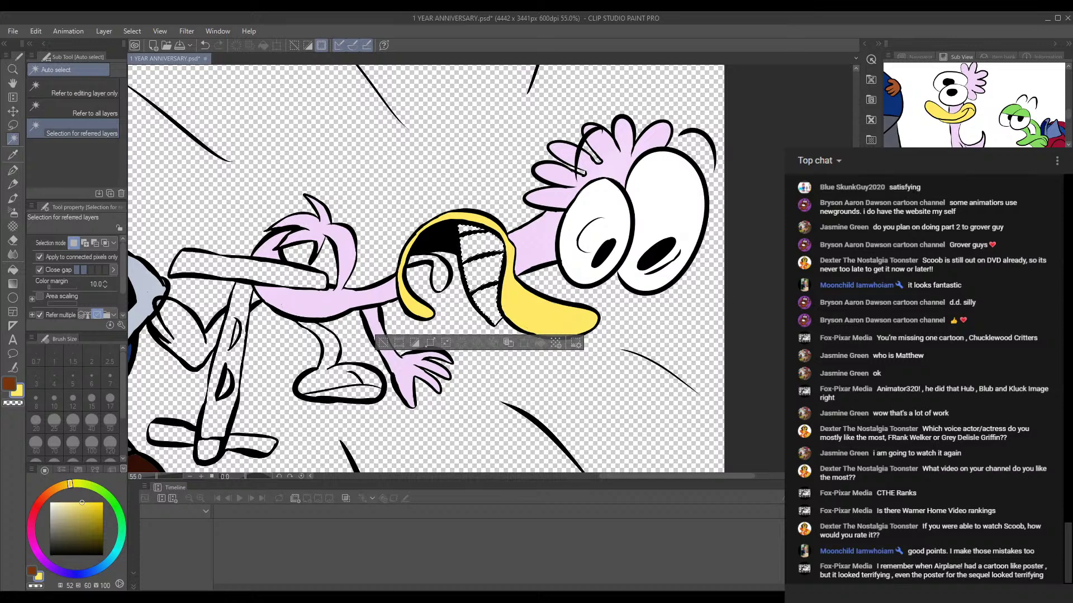
pyautogui.moveTo(503, 267); pyautogui.dragTo(507, 232)
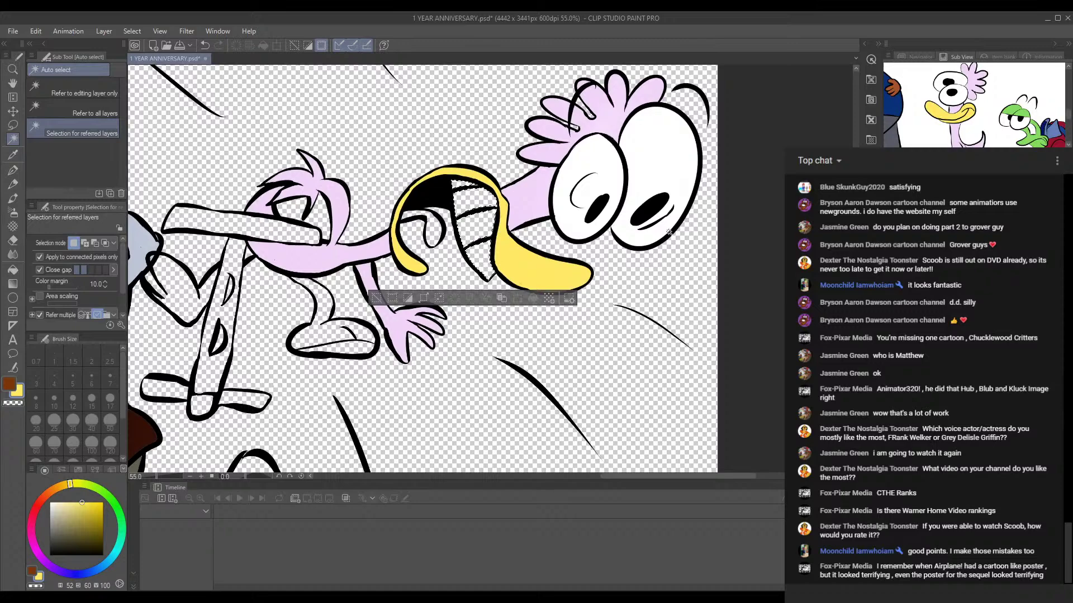
# Step: Sample white from the bird's eye and paint the selected teeth with the Running color edge watercolor brush
pyautogui.click(12, 154)
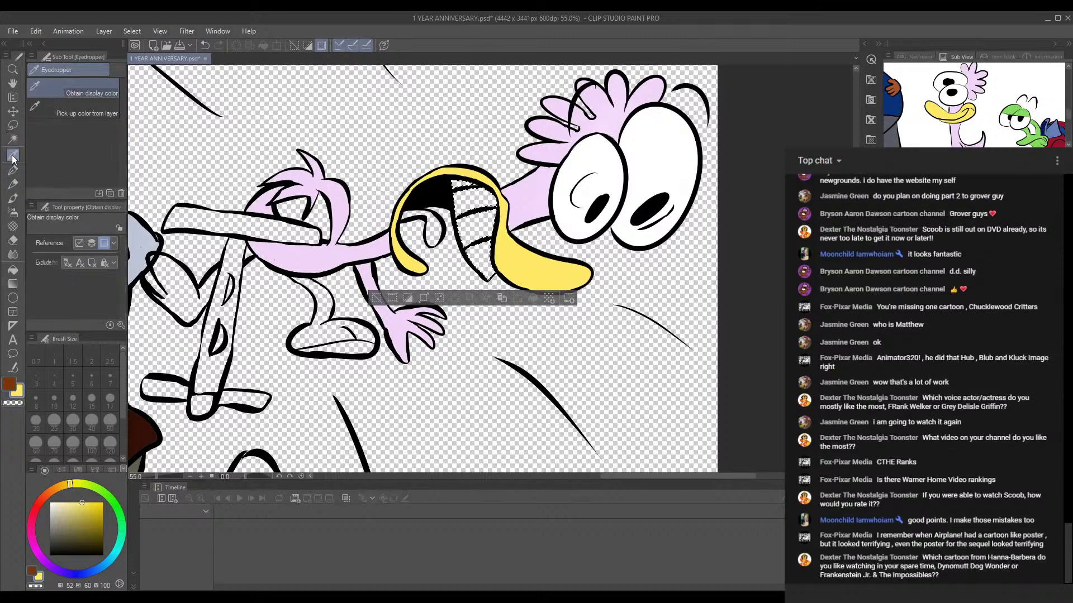
pyautogui.click(612, 160)
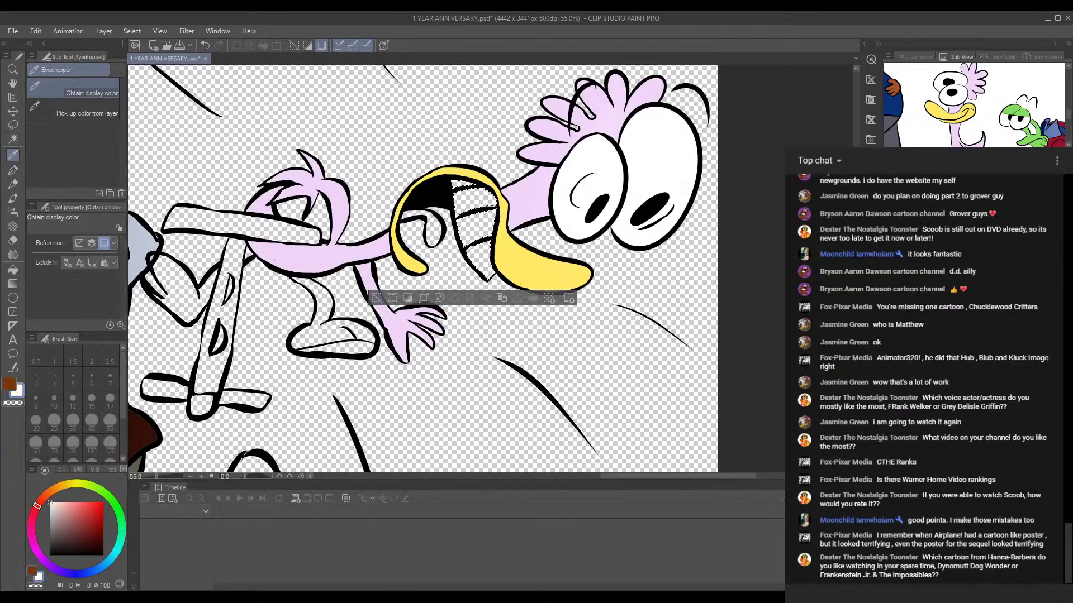
pyautogui.click(950, 357)
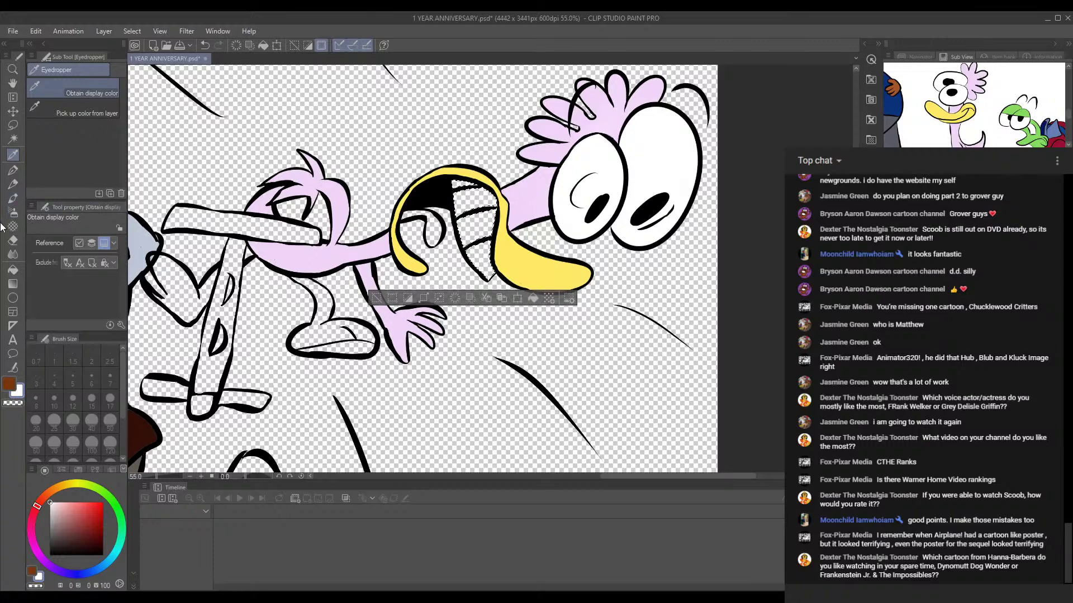
pyautogui.click(14, 201)
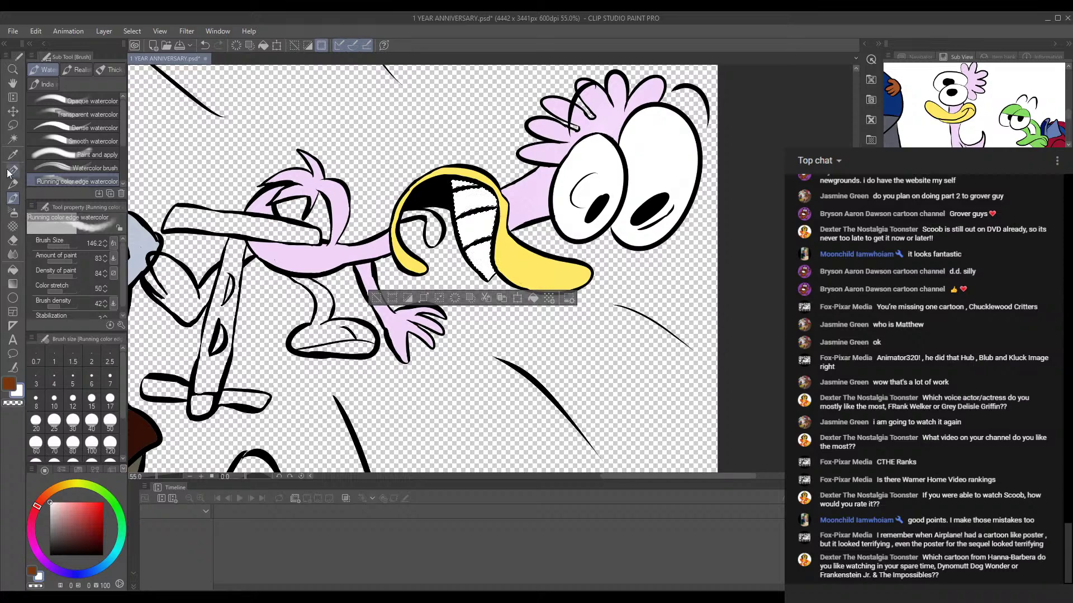
# Step: Select the area around the tongue in the beak and sample the tongue's pink from another reference image
pyautogui.click(13, 140)
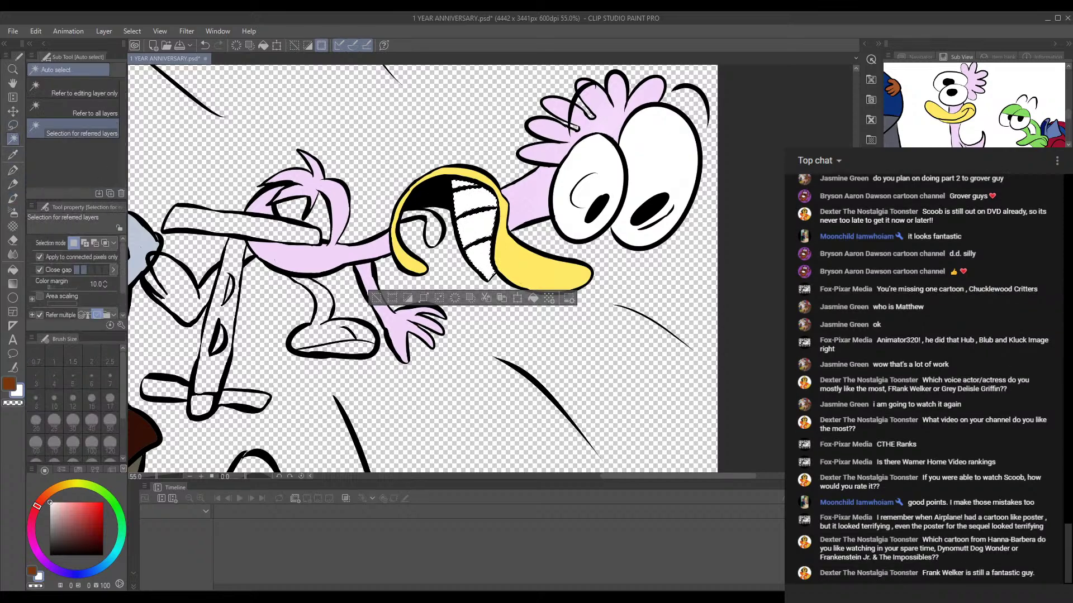
pyautogui.moveTo(499, 198); pyautogui.dragTo(574, 230)
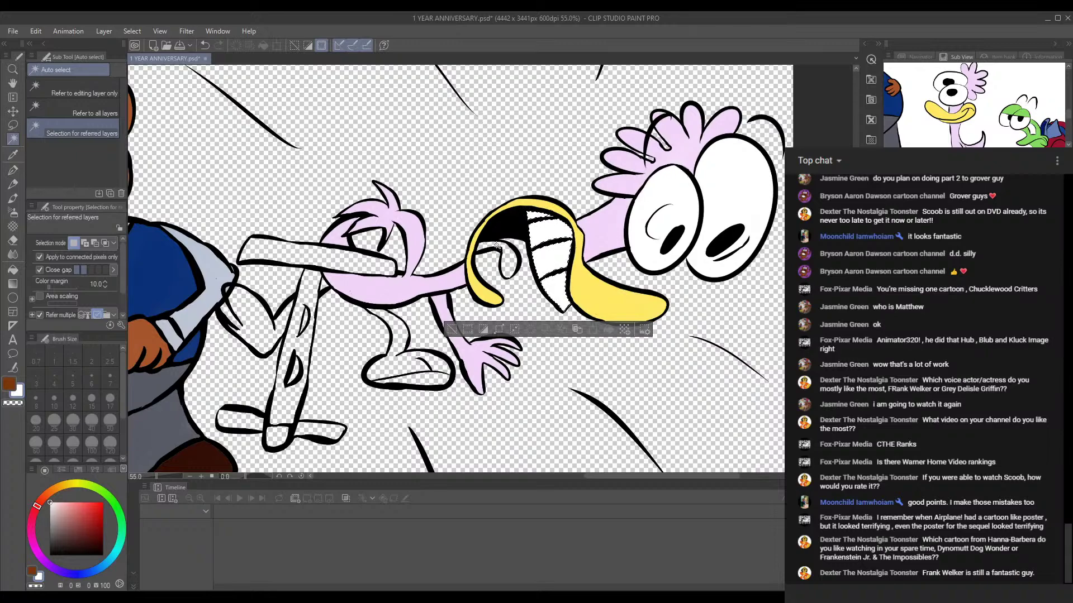
pyautogui.click(490, 245)
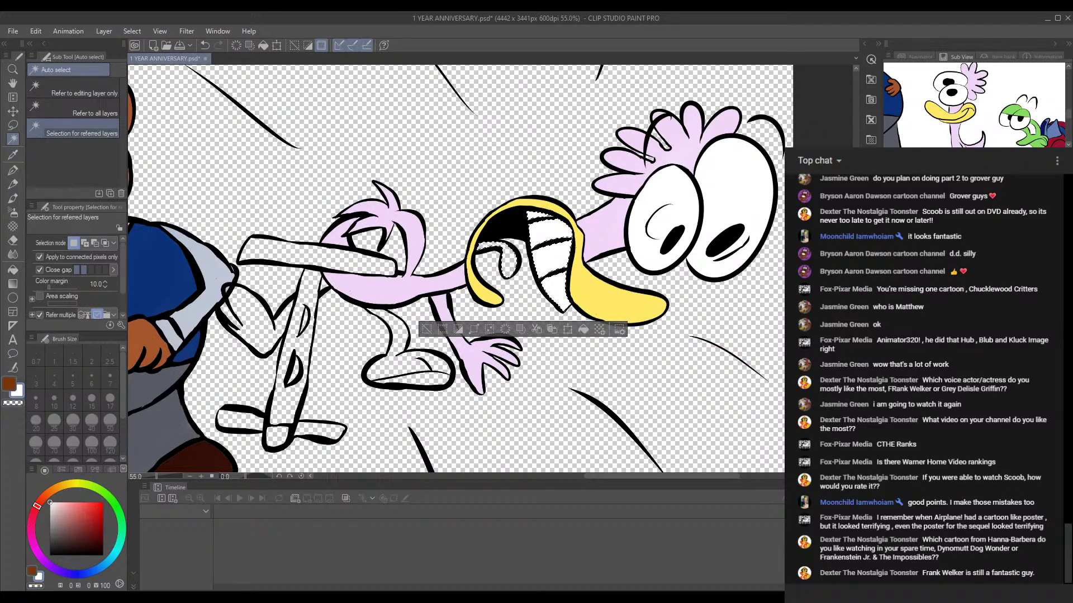
pyautogui.click(1033, 165)
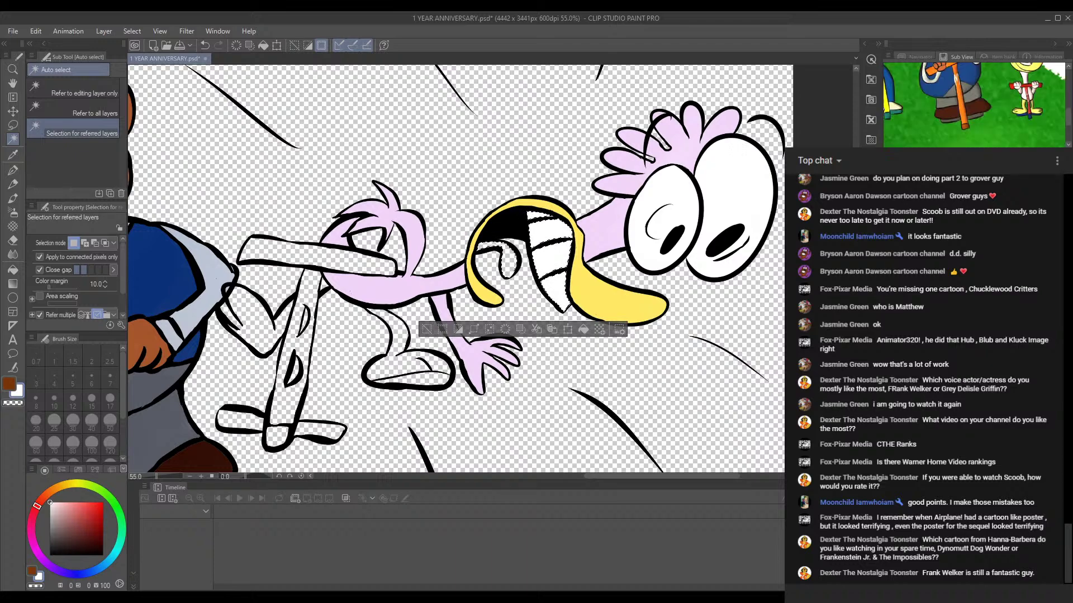
pyautogui.click(979, 101)
pyautogui.scroll(3, 949, 100)
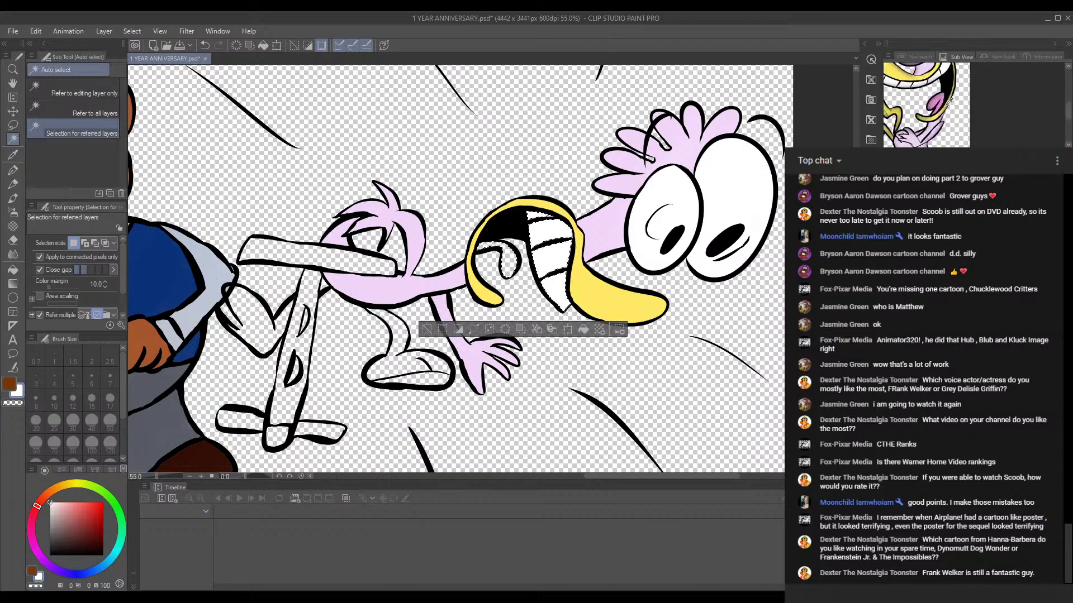
pyautogui.click(940, 98)
pyautogui.scroll(-2, 734, 132)
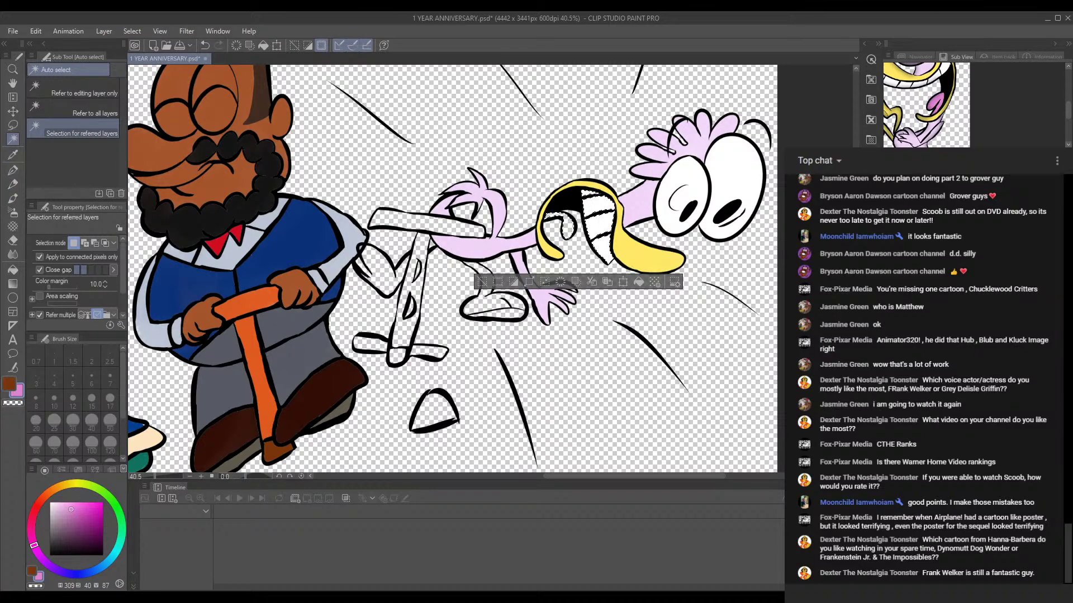
# Step: Try the Turnip pen and Design pencil for coloring the selected mouth area, and clear the selection
pyautogui.click(13, 170)
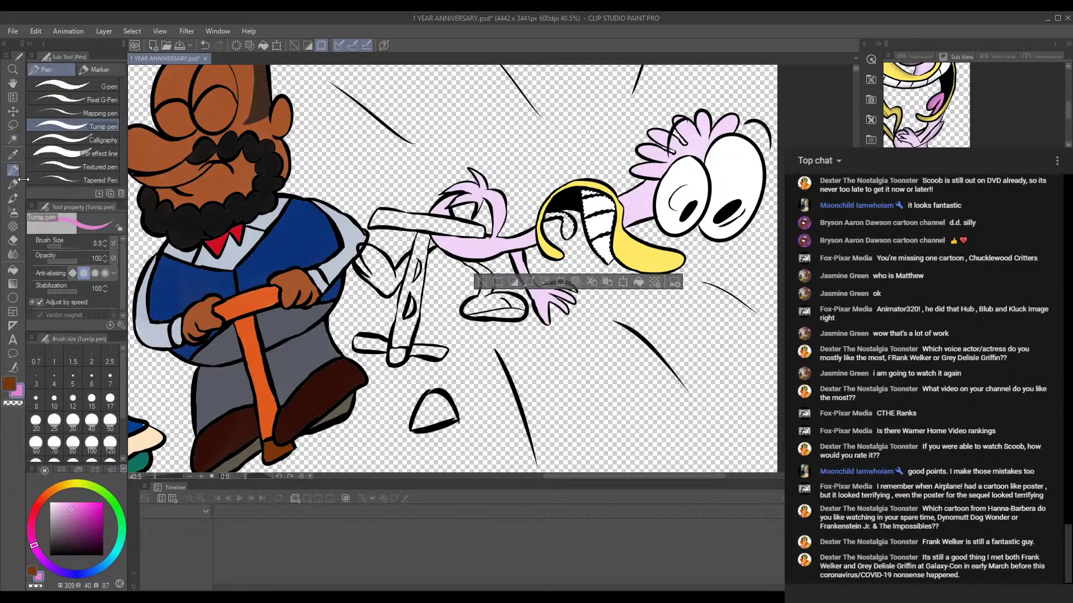
pyautogui.click(13, 184)
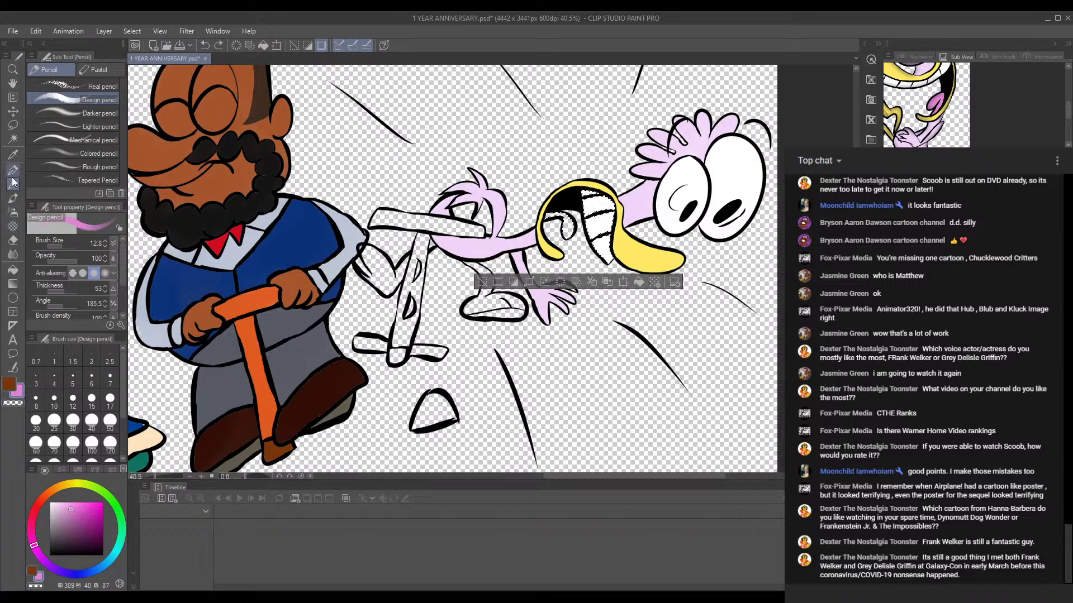
pyautogui.hotkey('ctrl', 'd')
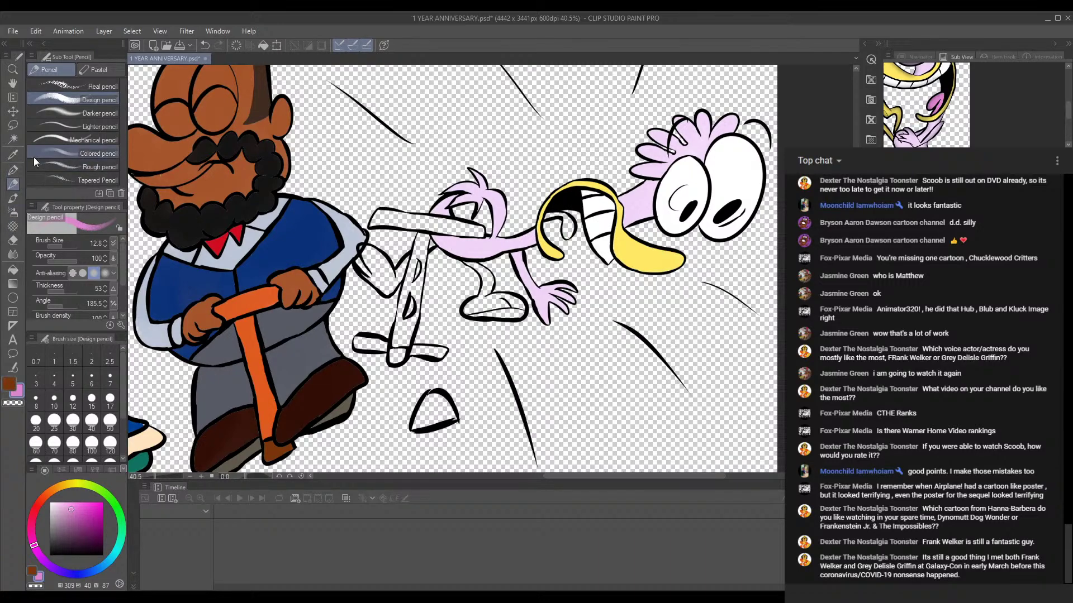
# Step: Select the bird's tongue area and paint it pink with the Running color edge watercolor brush, picking a slightly lighter pink
pyautogui.click(17, 139)
pyautogui.hotkey('ctrl', 'd')
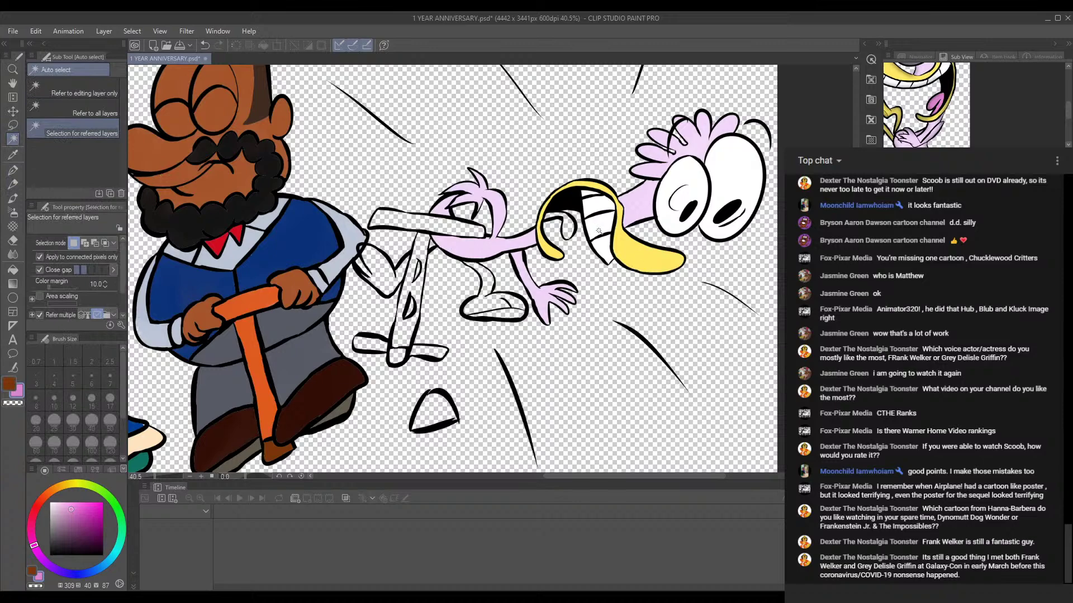
pyautogui.click(570, 224)
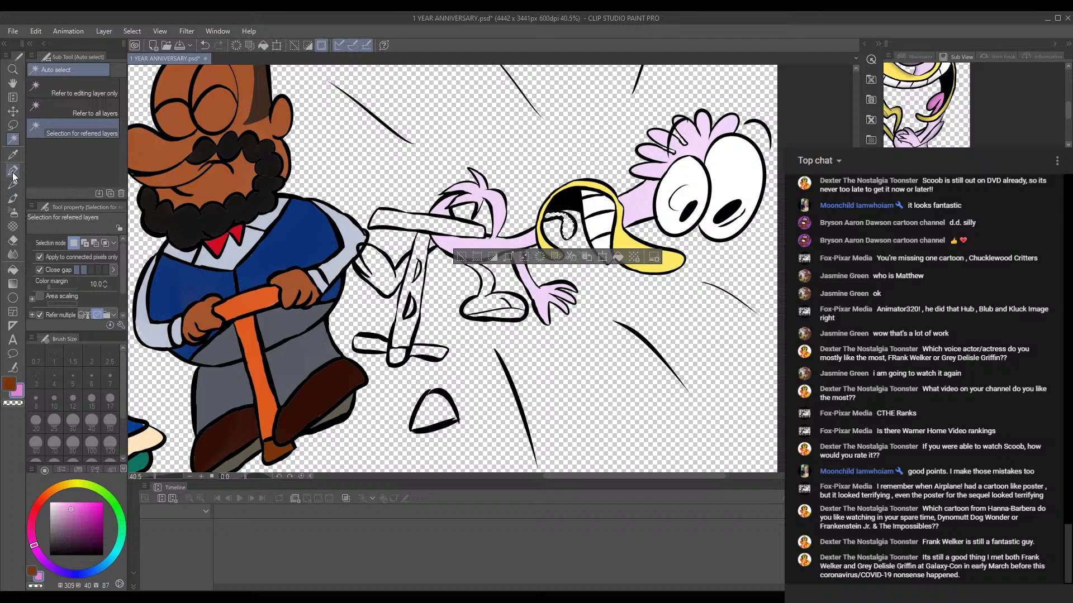
pyautogui.click(14, 170)
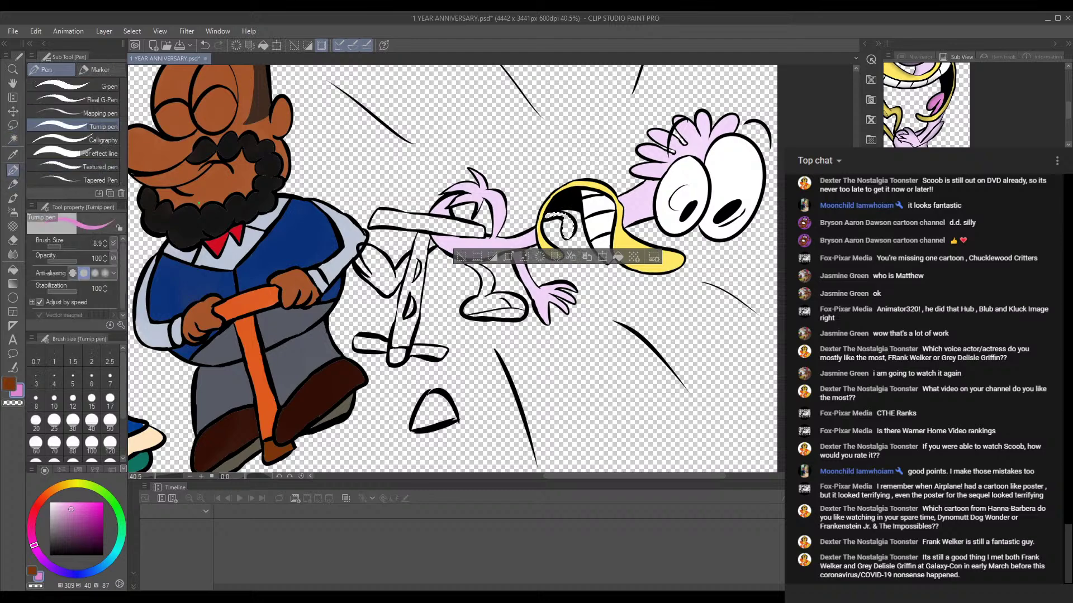
pyautogui.click(14, 199)
pyautogui.moveTo(550, 211); pyautogui.dragTo(561, 225)
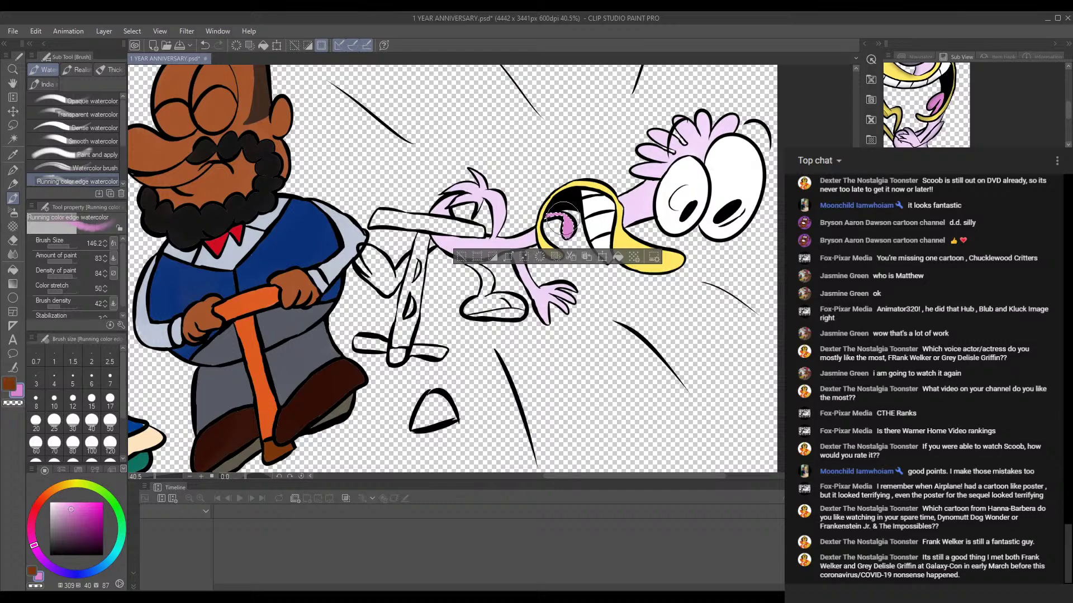
pyautogui.click(68, 509)
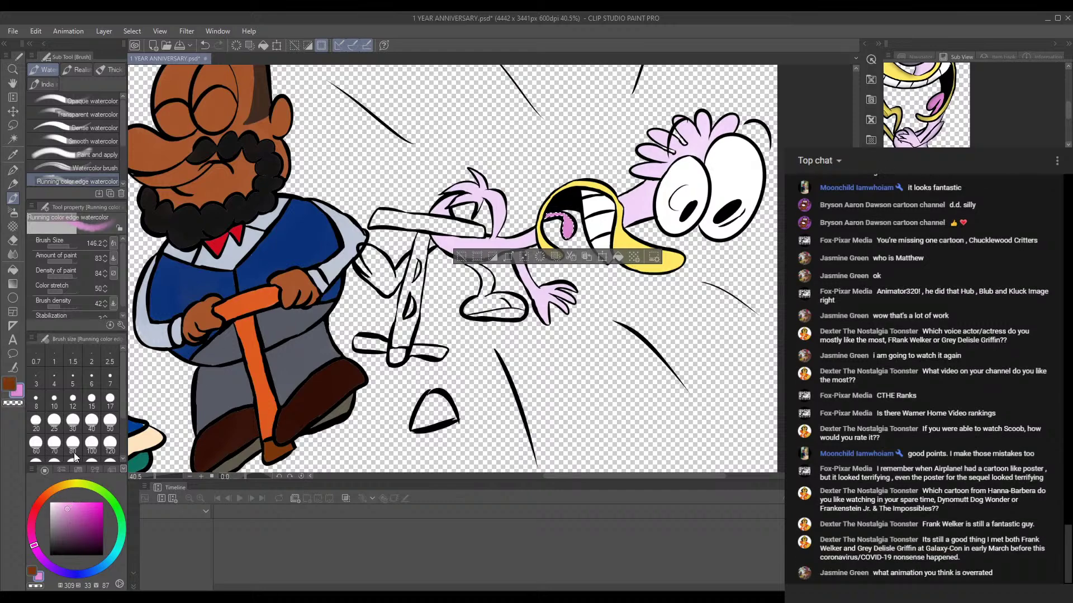
pyautogui.click(13, 155)
pyautogui.click(13, 170)
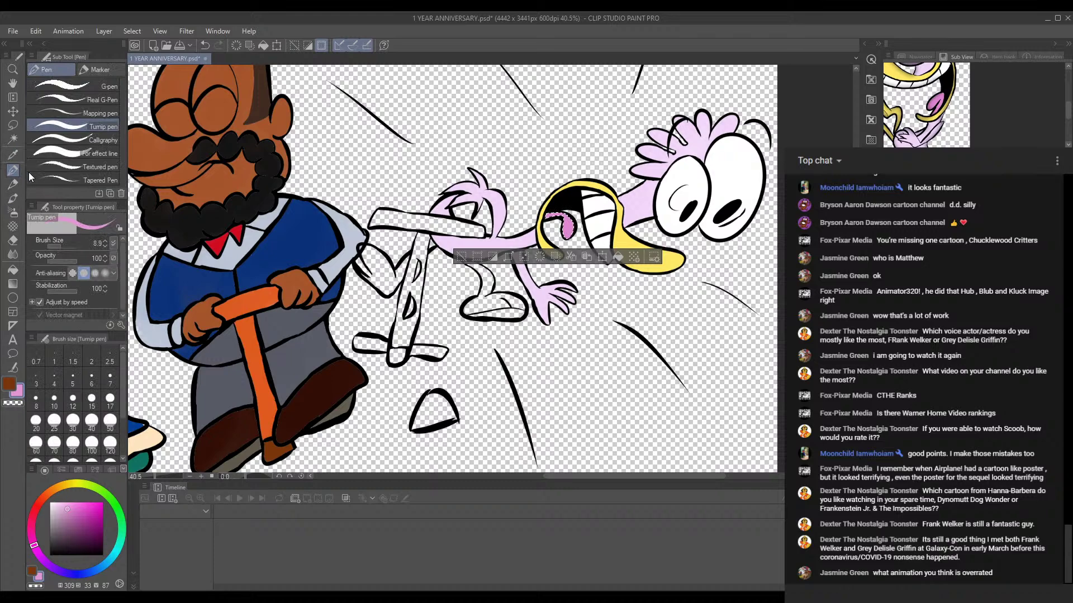
pyautogui.click(13, 197)
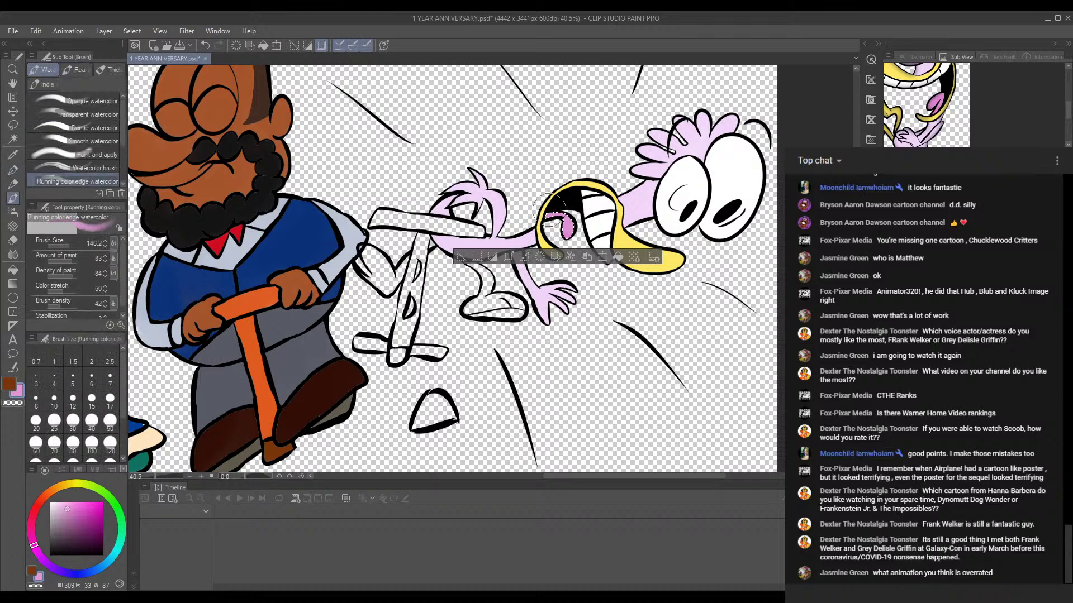
# Step: Sample yellow from the reference bird and select both legs and feet of the stretched bird, including the sole
pyautogui.moveTo(523, 161); pyautogui.dragTo(630, 203)
pyautogui.moveTo(927, 103); pyautogui.dragTo(975, 128)
pyautogui.click(939, 94)
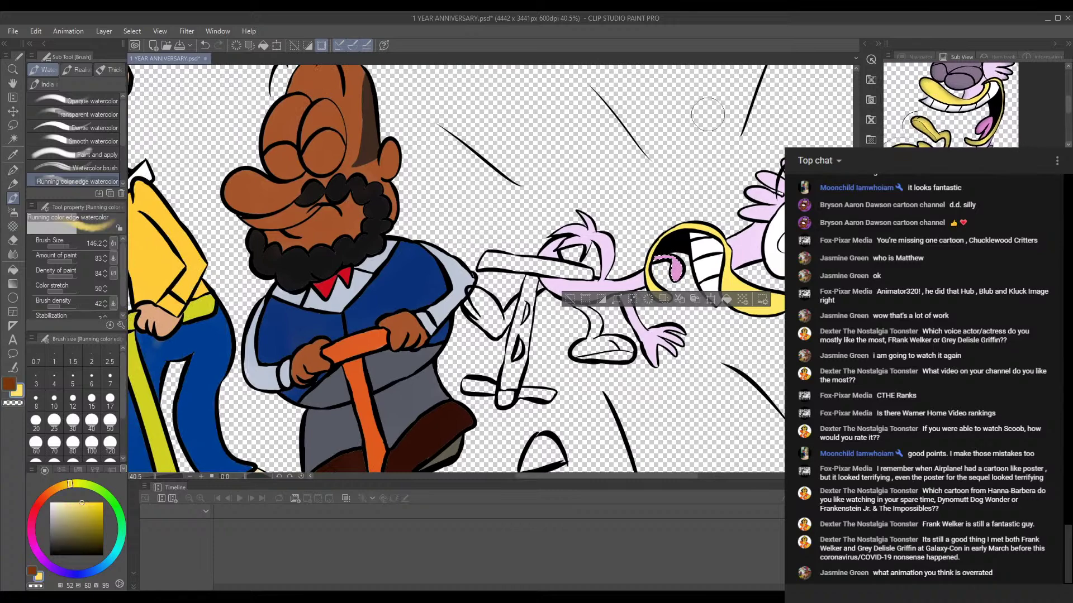
pyautogui.click(13, 138)
pyautogui.click(961, 391)
pyautogui.click(489, 306)
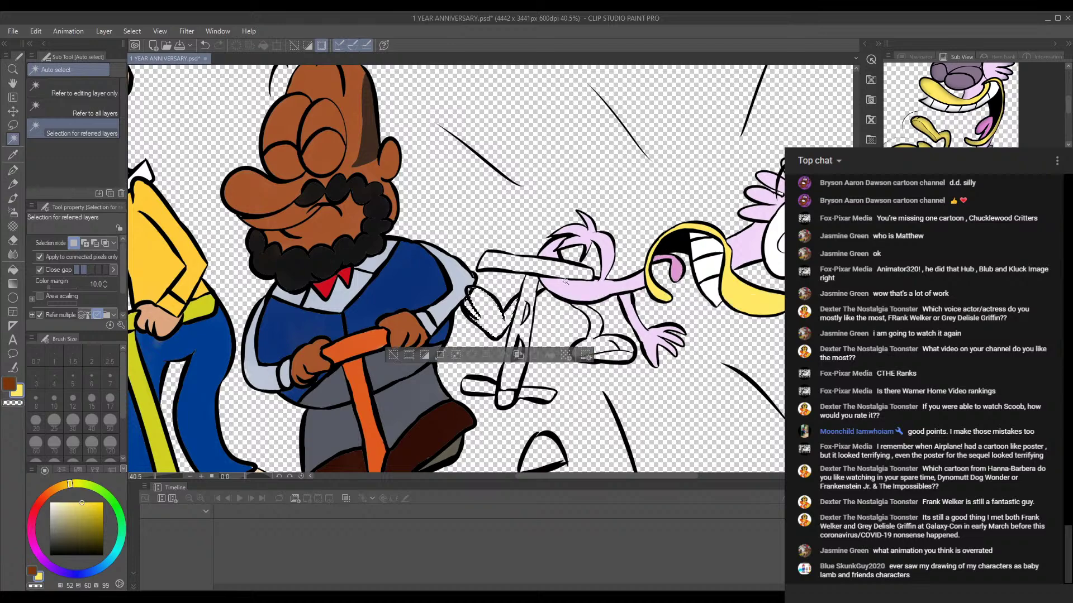
pyautogui.click(545, 286)
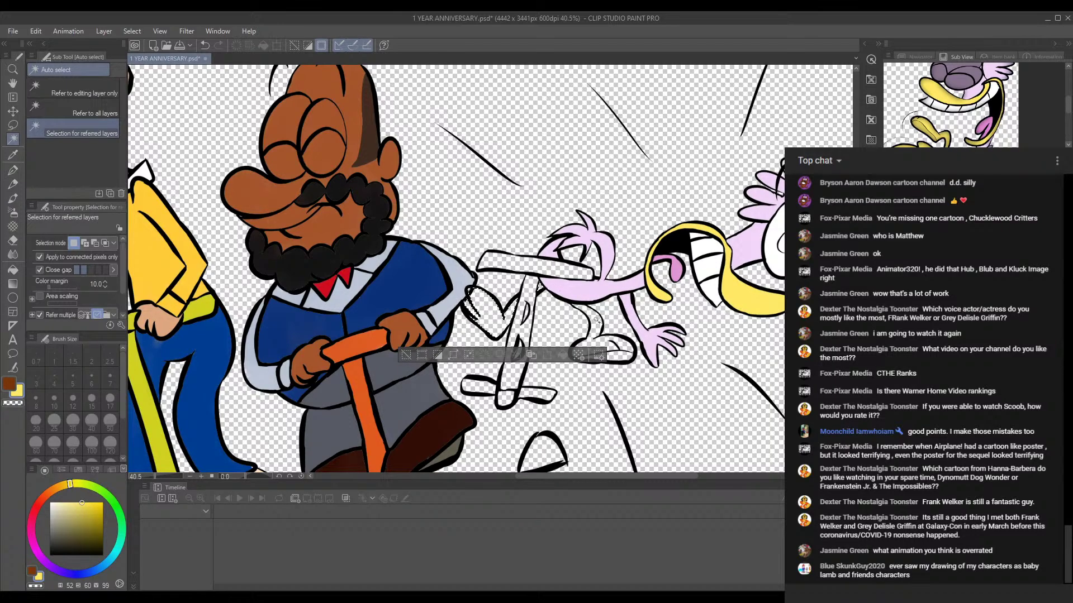
pyautogui.click(603, 349)
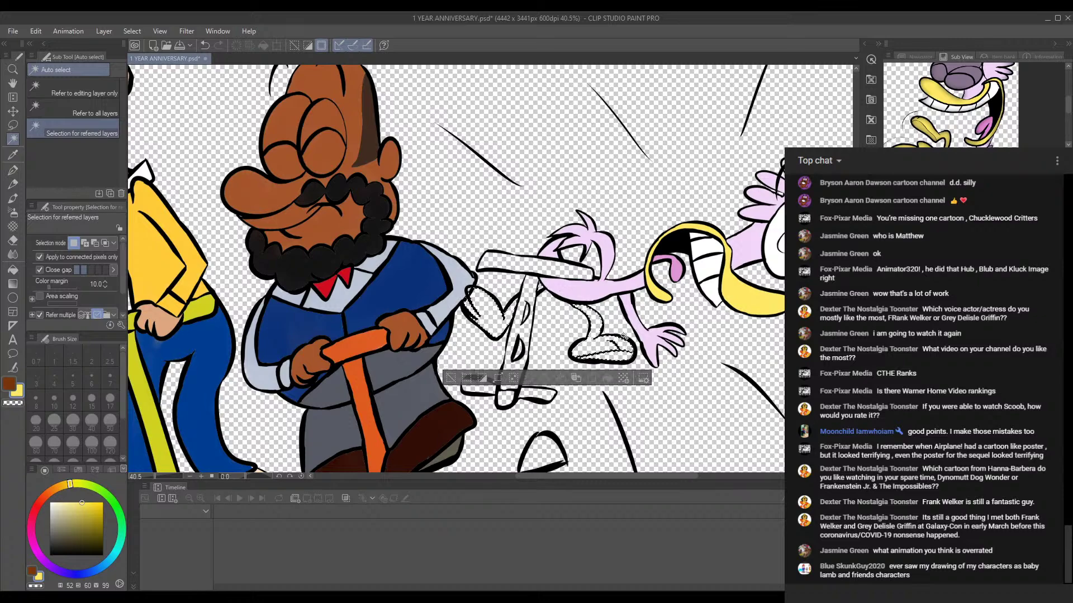
pyautogui.moveTo(677, 315); pyautogui.dragTo(647, 240)
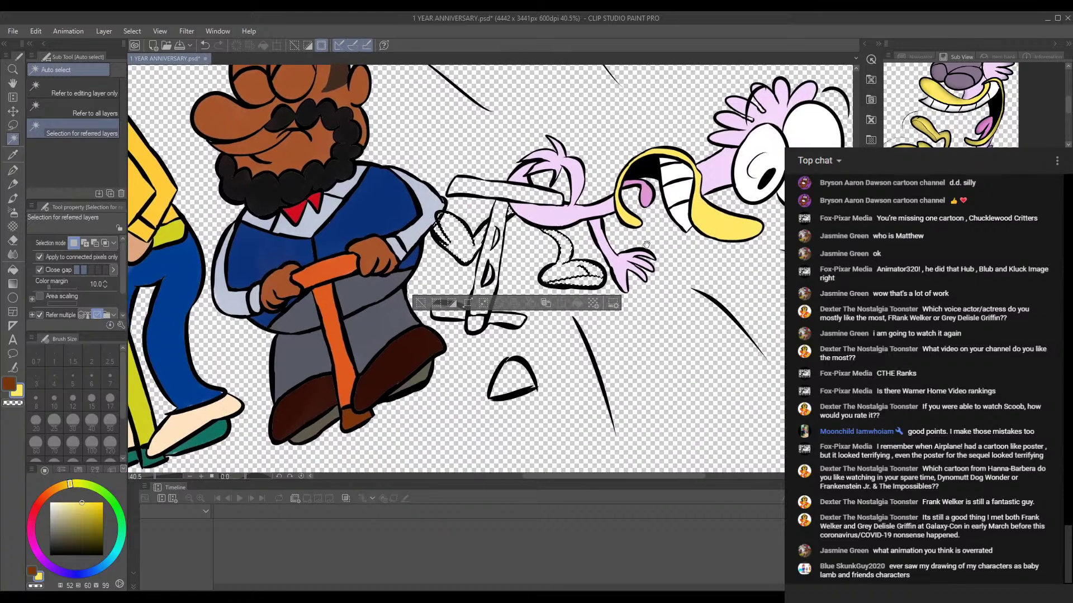
pyautogui.scroll(1, 501, 246)
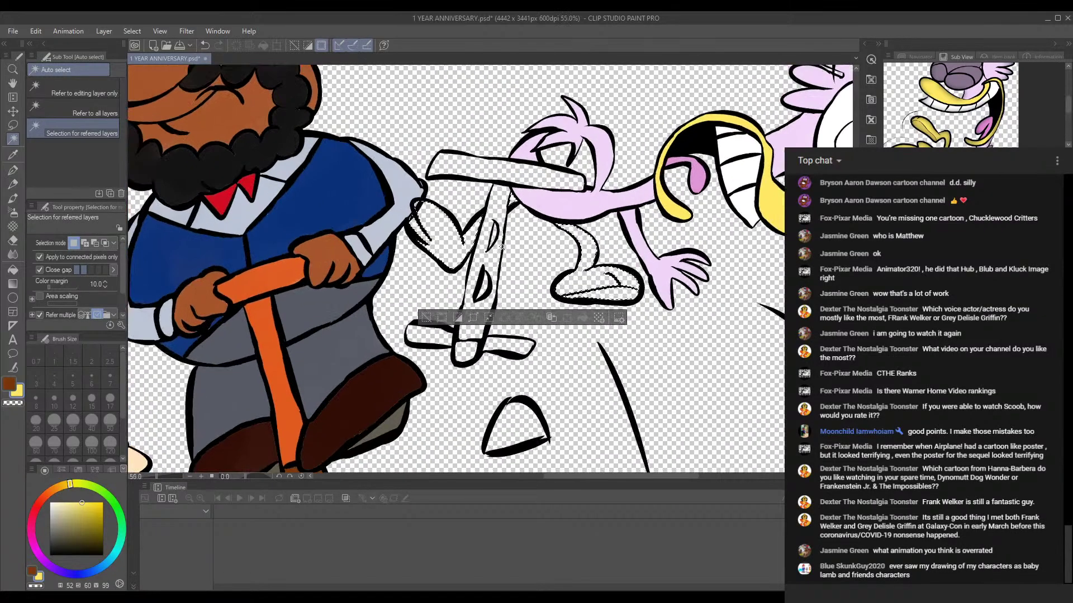
pyautogui.moveTo(683, 260); pyautogui.dragTo(636, 310)
# Step: Paint the selected legs and feet yellow with the Running color edge watercolor brush
pyautogui.click(12, 155)
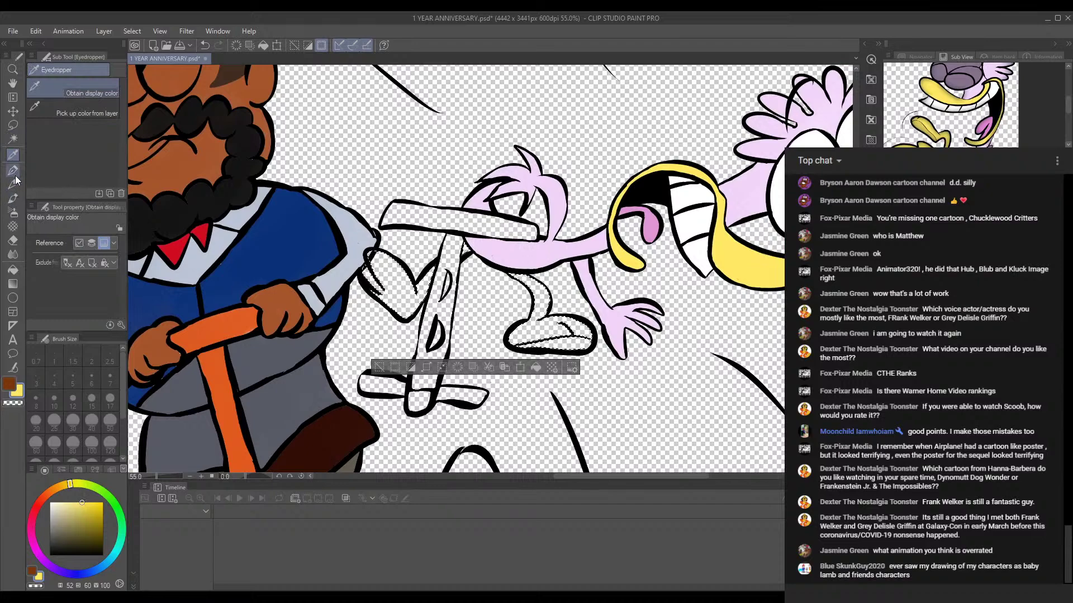
pyautogui.click(13, 198)
pyautogui.moveTo(391, 282); pyautogui.dragTo(374, 252)
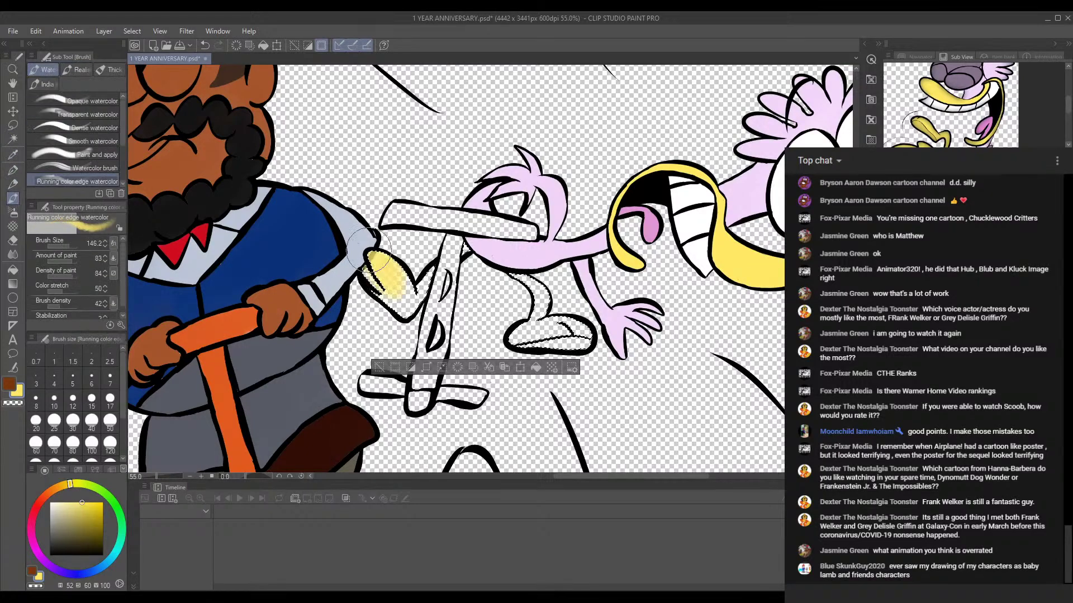
pyautogui.moveTo(425, 308); pyautogui.dragTo(433, 272)
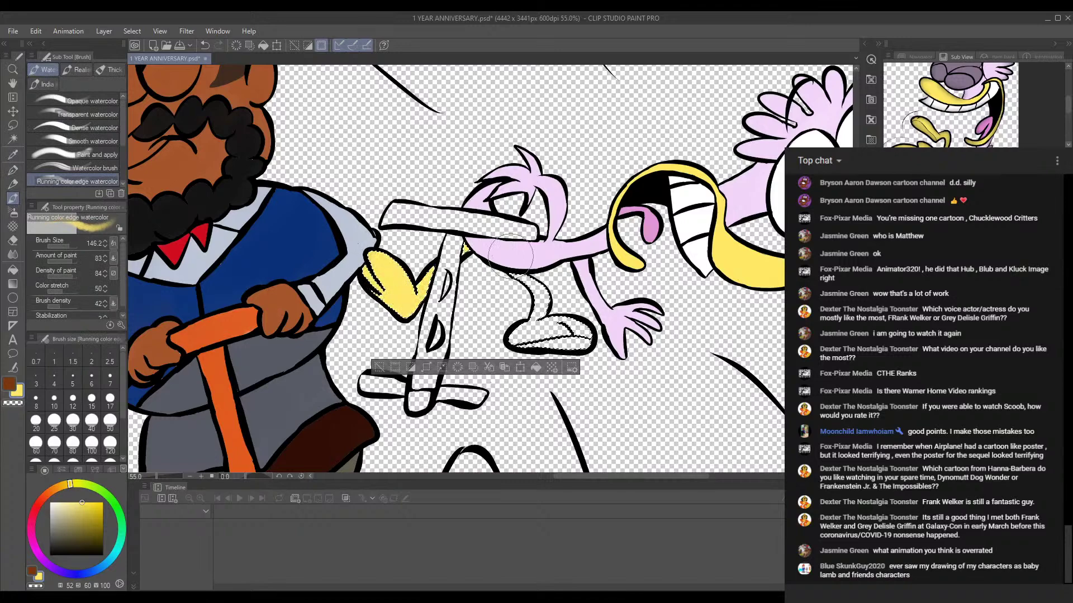
pyautogui.moveTo(554, 290); pyautogui.dragTo(517, 280)
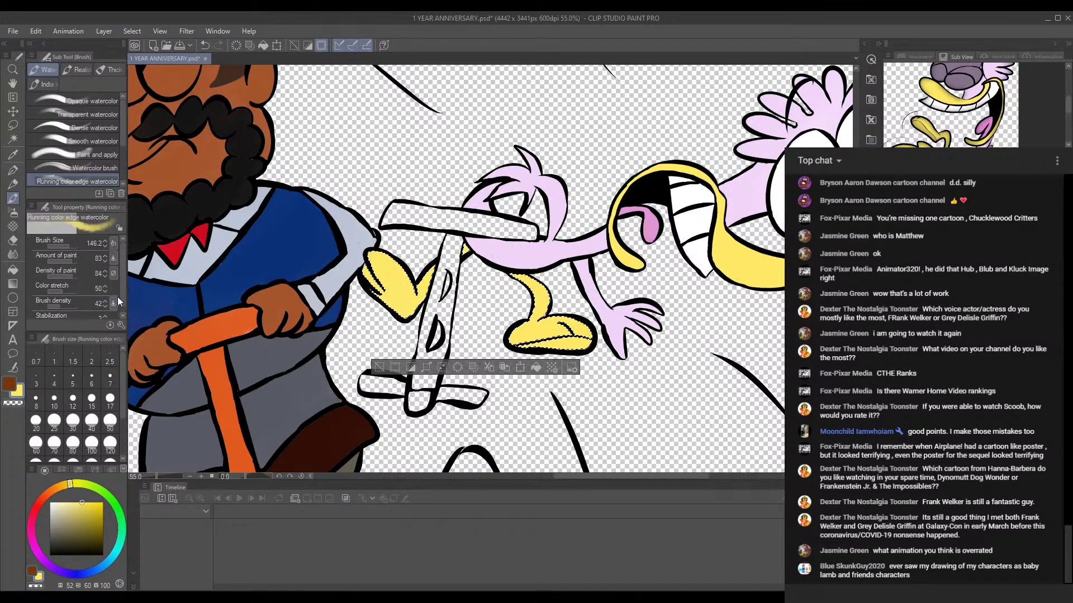
# Step: Shade the sole of the bird's front foot in a darker yellow with brush size 12.9, and clear the selection
pyautogui.click(101, 523)
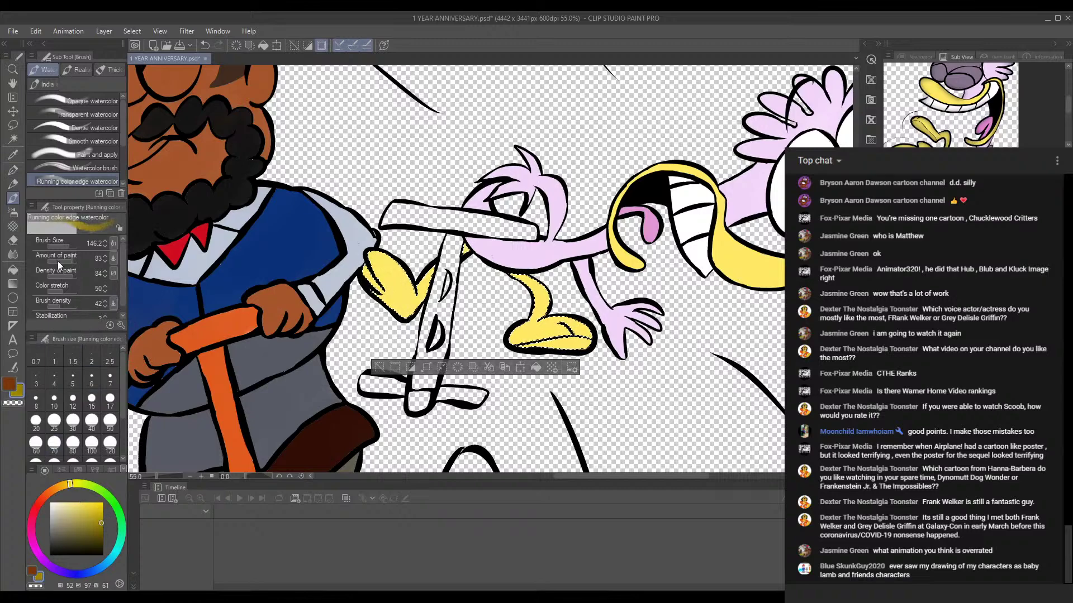
pyautogui.click(63, 247)
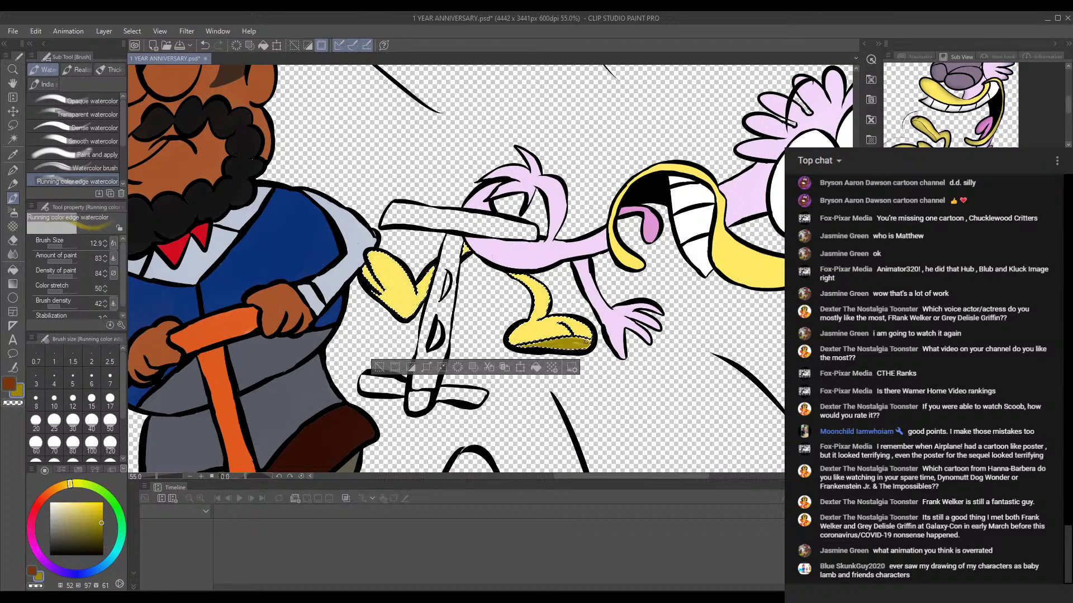
pyautogui.click(94, 510)
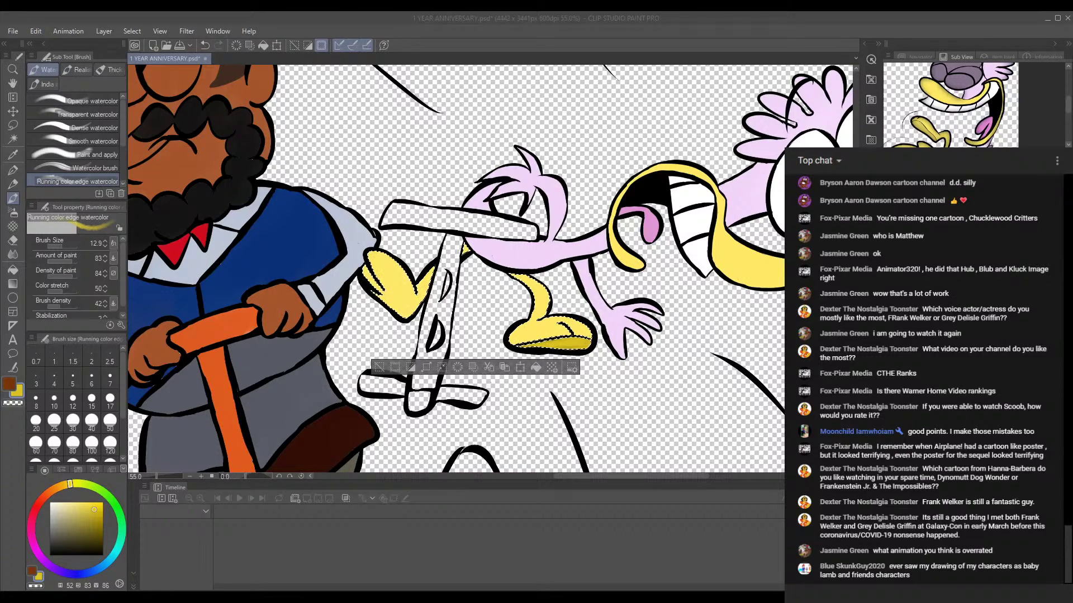
pyautogui.click(690, 583)
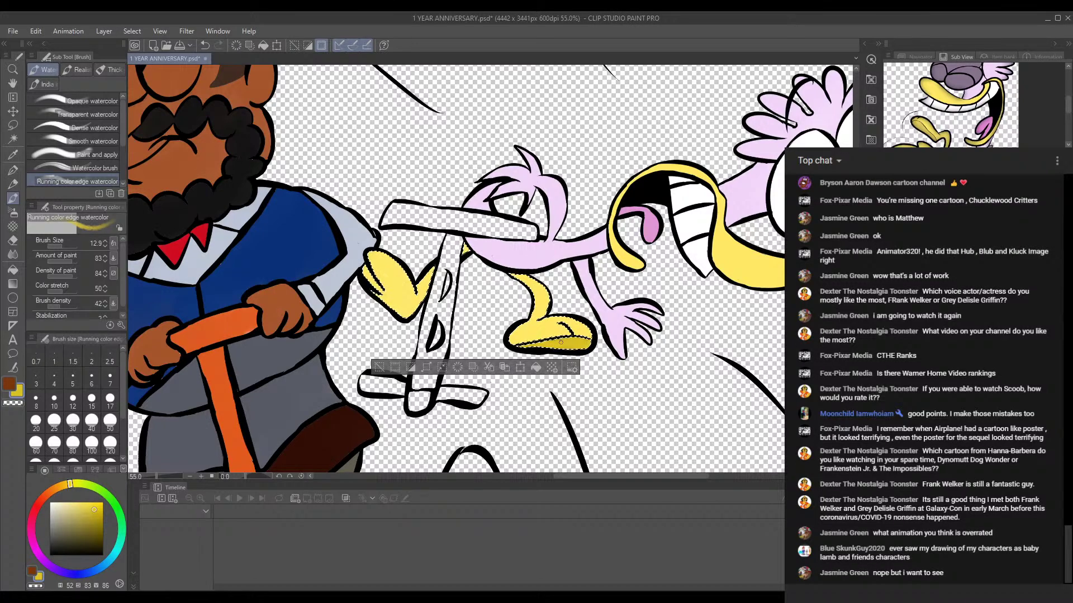
pyautogui.scroll(2, 566, 340)
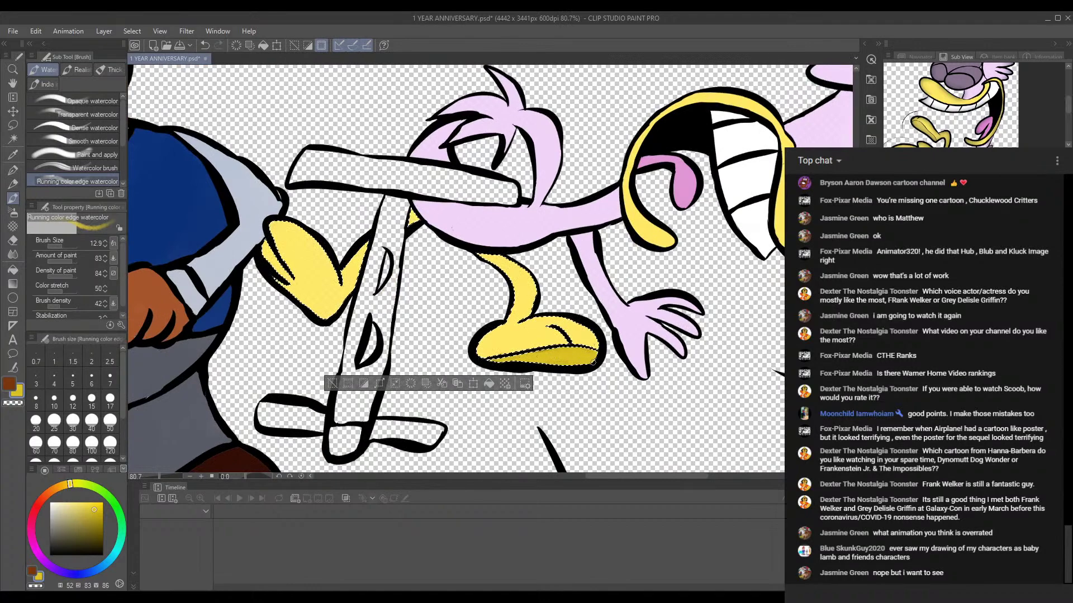
pyautogui.scroll(-1, 593, 361)
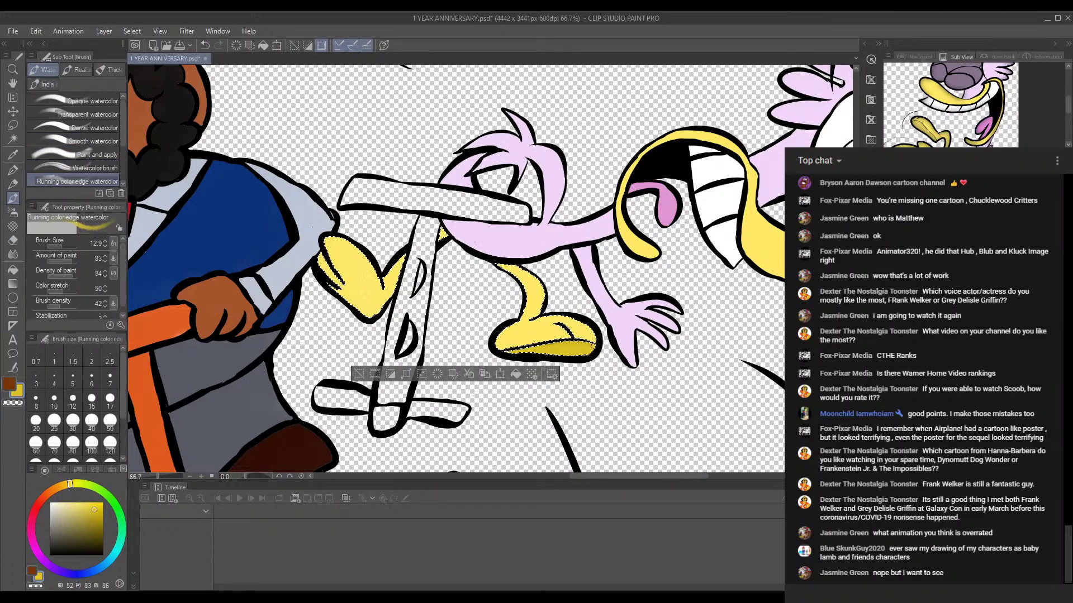
pyautogui.hotkey('ctrl', 'd')
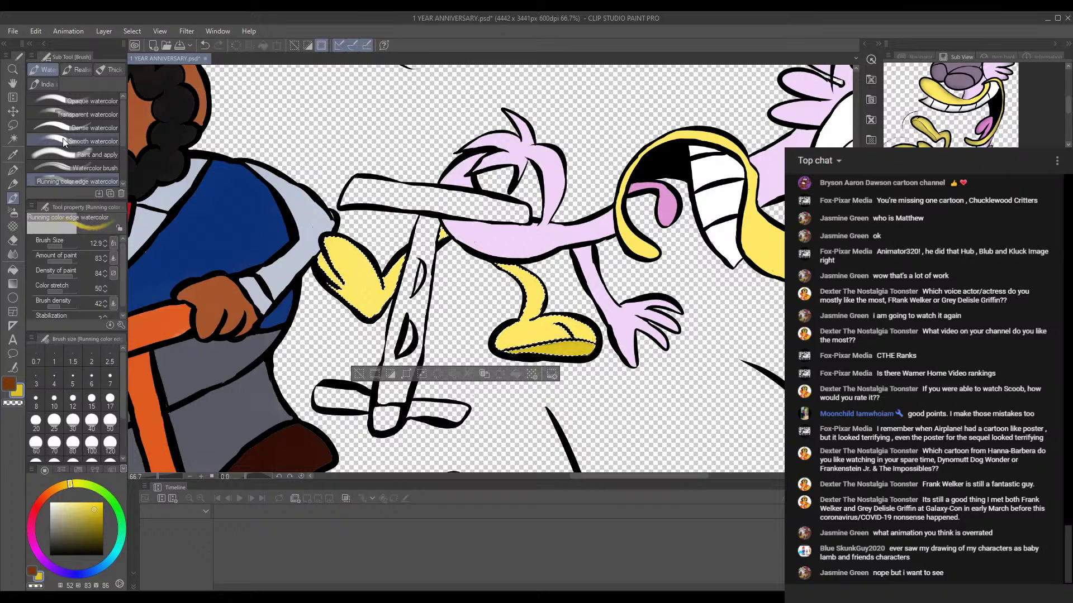
# Step: Select the handle and shaft of the T-shaped stick by the bird, and sample orange from the stick in the reference image
pyautogui.click(13, 139)
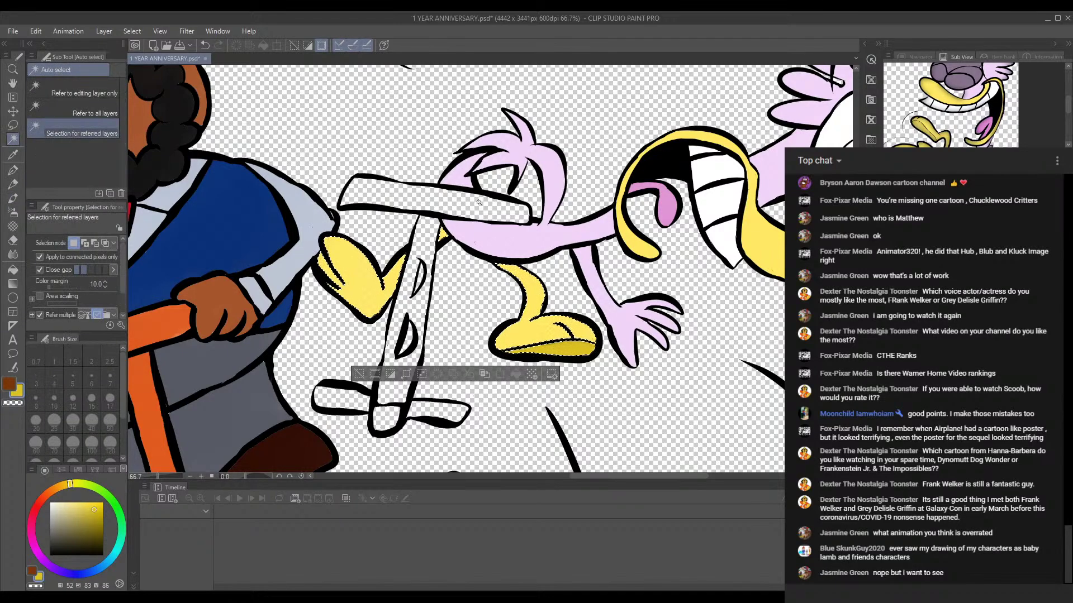
pyautogui.click(456, 199)
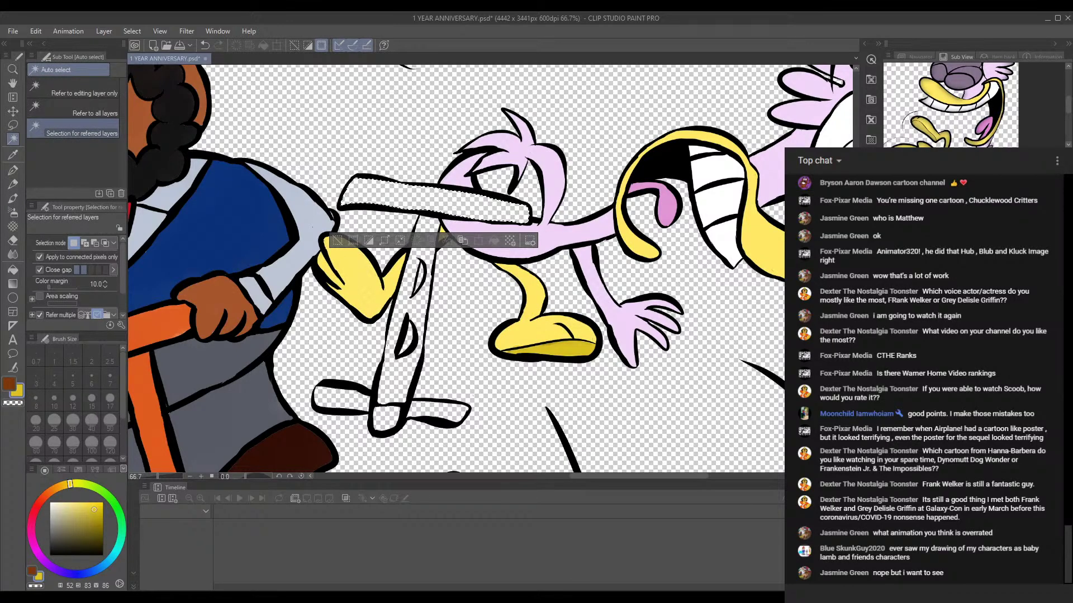
pyautogui.keyDown('shift'); pyautogui.click(428, 225); pyautogui.keyUp('shift')
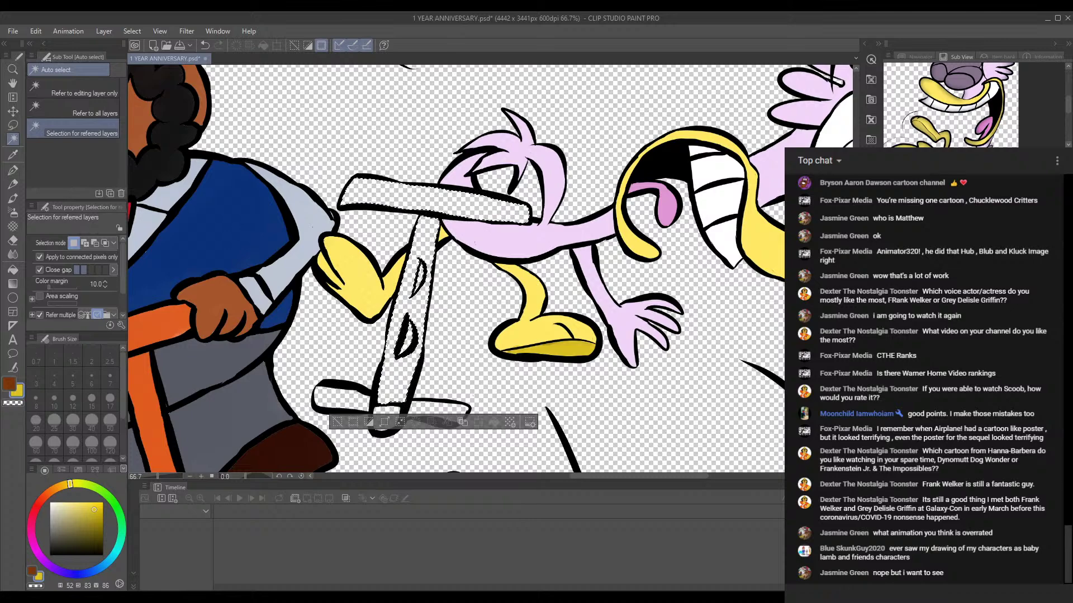
pyautogui.click(1035, 167)
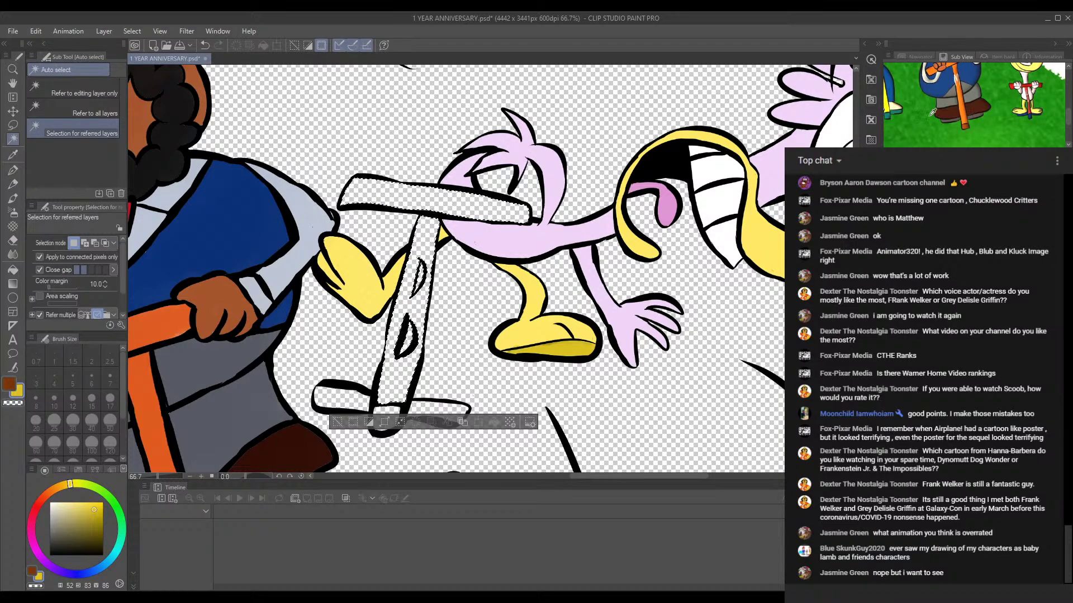
pyautogui.moveTo(932, 109); pyautogui.dragTo(917, 130)
pyautogui.click(979, 109)
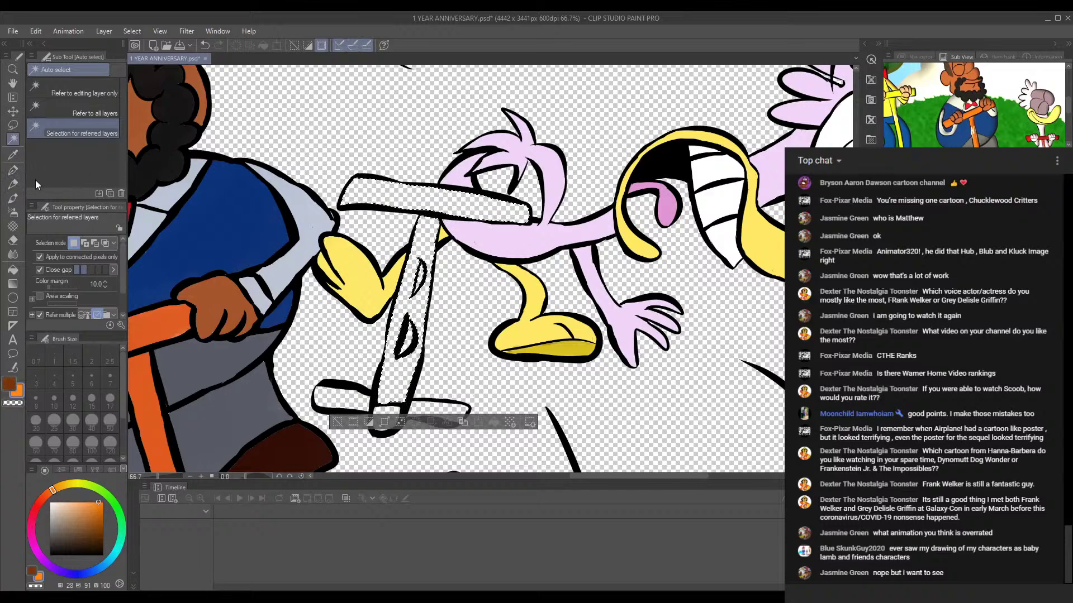
# Step: Try painting the selected stick orange with the Running color edge watercolor brush at size 39.5, and remove the paint
pyautogui.click(13, 199)
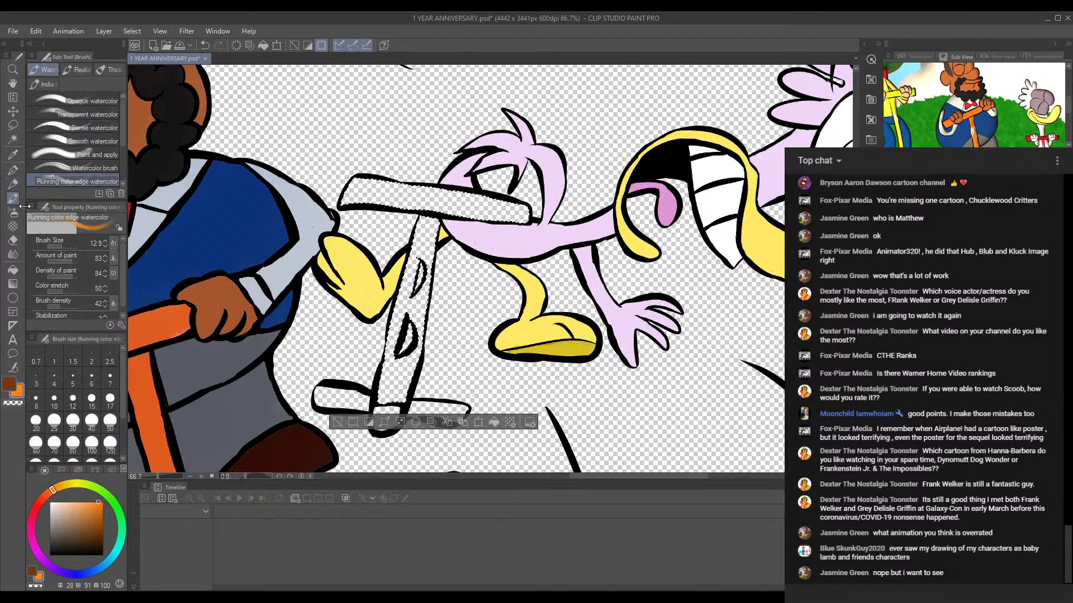
pyautogui.click(65, 247)
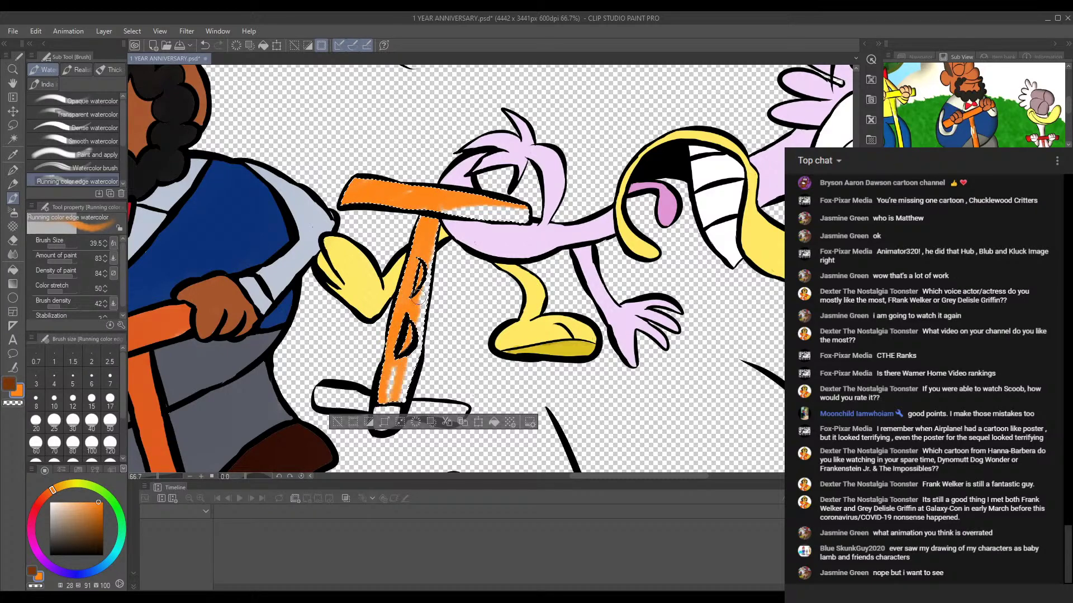
pyautogui.moveTo(386, 392); pyautogui.dragTo(398, 389)
pyautogui.moveTo(433, 276); pyautogui.dragTo(418, 355)
pyautogui.moveTo(448, 214)
pyautogui.mouseDown()
pyautogui.moveTo(496, 212)
pyautogui.moveTo(412, 196)
pyautogui.mouseUp()
pyautogui.moveTo(478, 211); pyautogui.dragTo(526, 213)
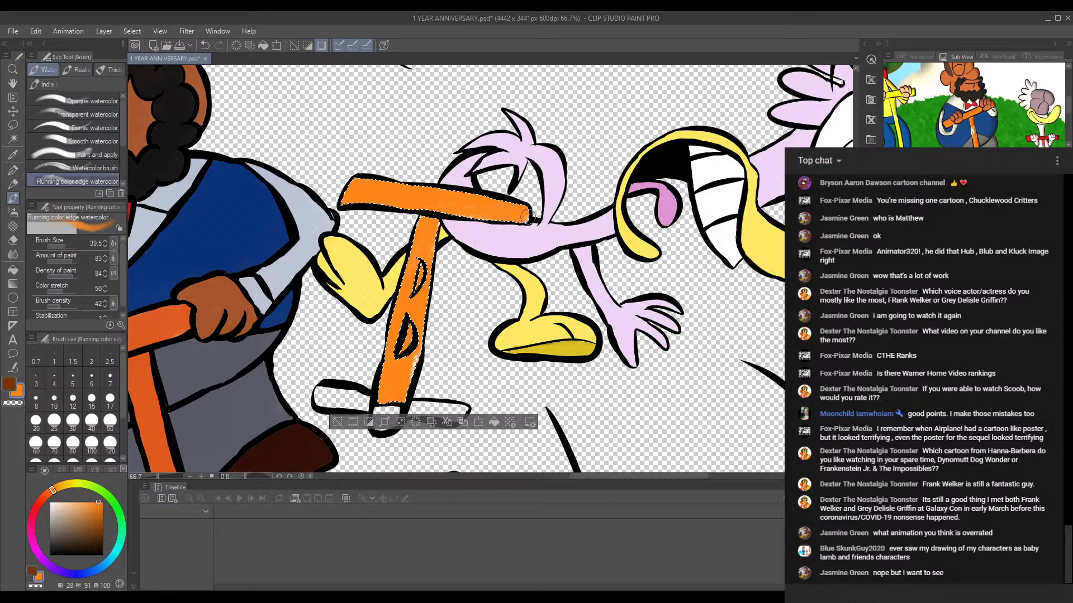
pyautogui.moveTo(414, 352); pyautogui.dragTo(412, 385)
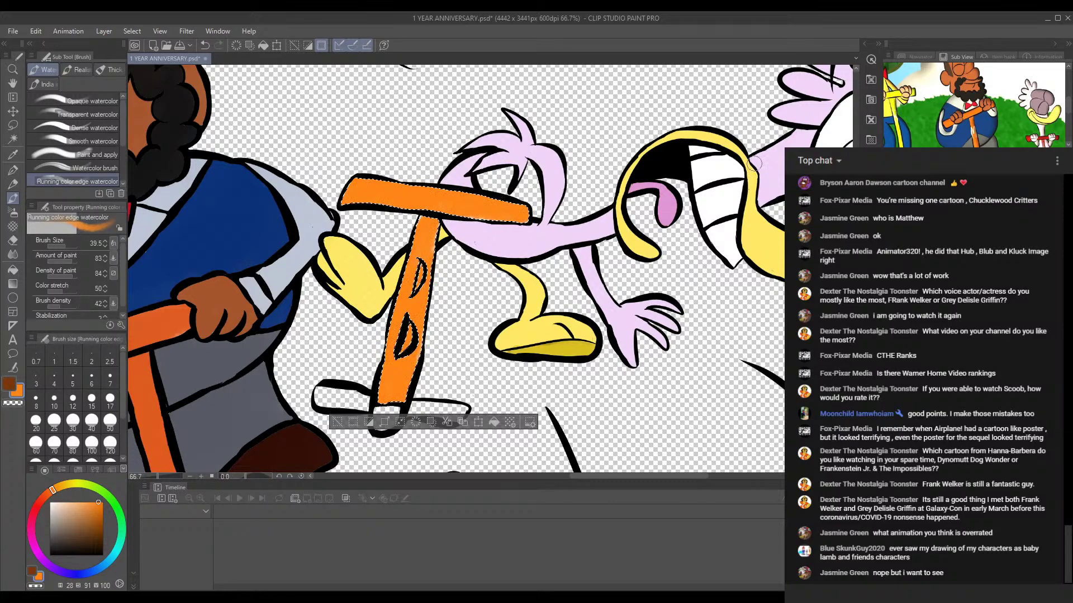
pyautogui.press('Delete')
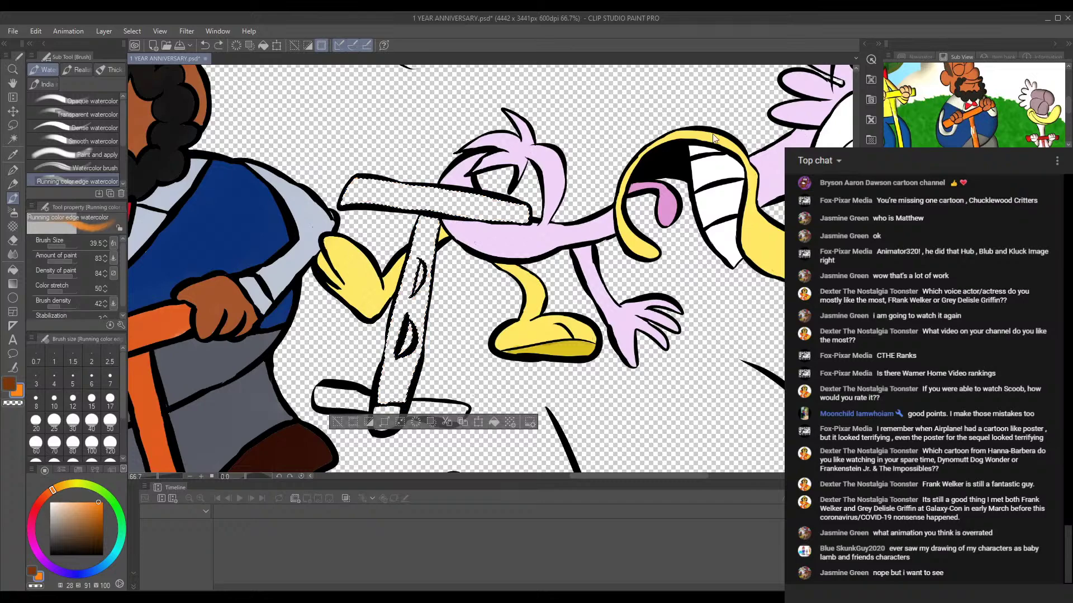
pyautogui.moveTo(697, 217); pyautogui.dragTo(555, 205)
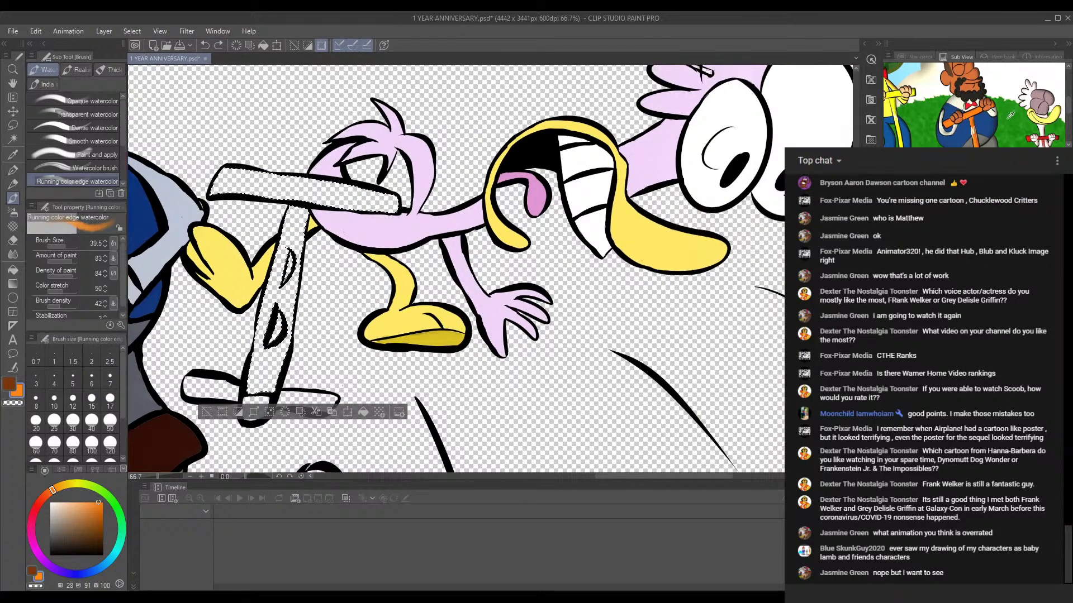
# Step: Sample red from the bird's stick in the reference image and adjust it to a deeper red with brightness 80
pyautogui.moveTo(1009, 114); pyautogui.dragTo(952, 91)
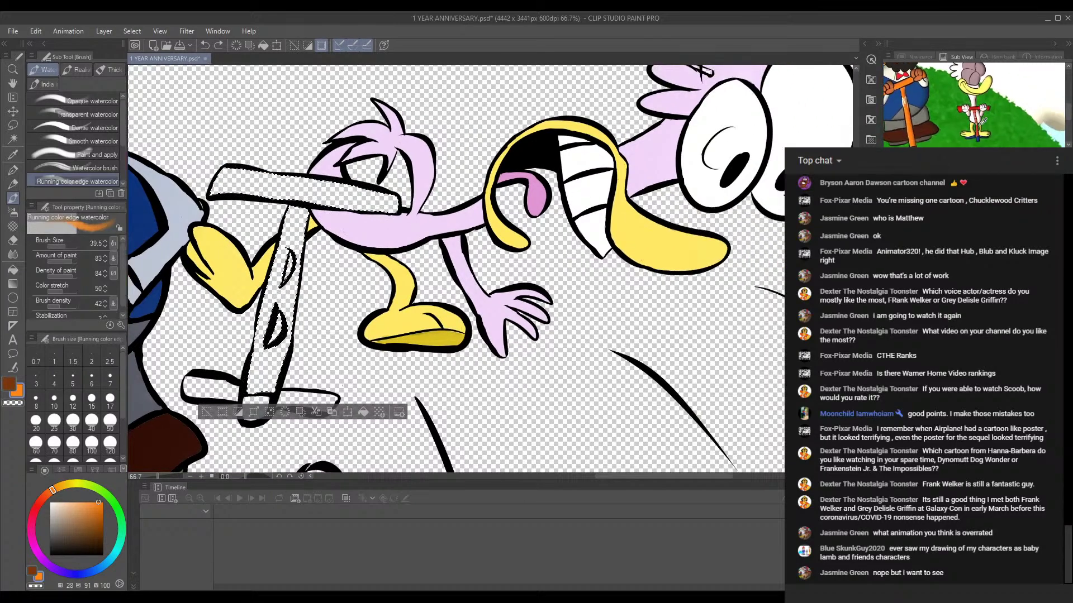
pyautogui.scroll(3, 983, 124)
pyautogui.click(950, 120)
pyautogui.scroll(-3, 953, 112)
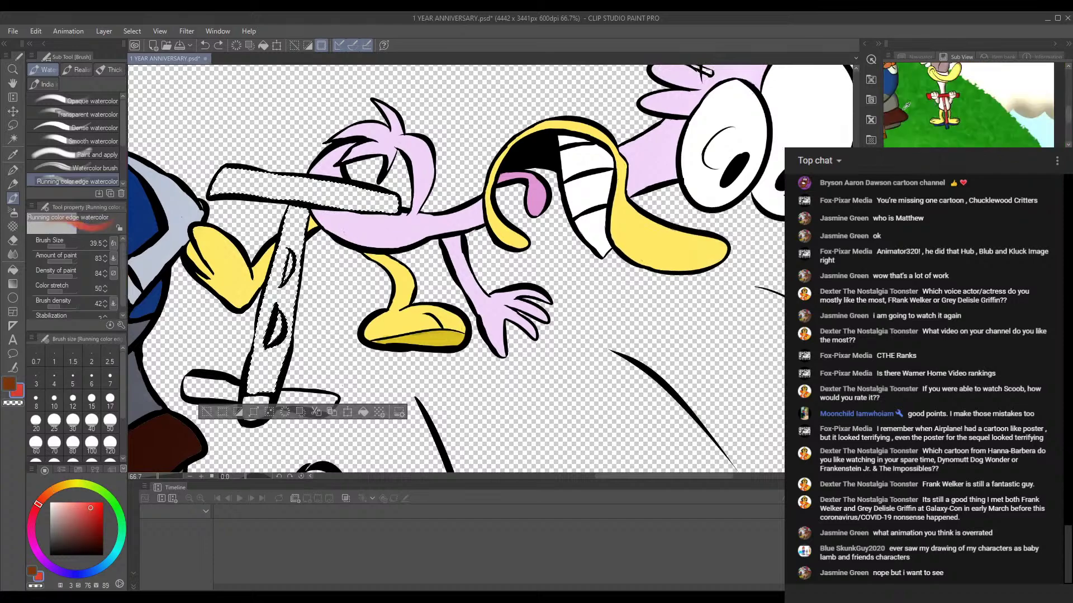
pyautogui.click(97, 512)
# Step: Paint the selected handle and shaft of the T-shaped stick red with the Running color edge watercolor brush at size 39.5
pyautogui.click(12, 183)
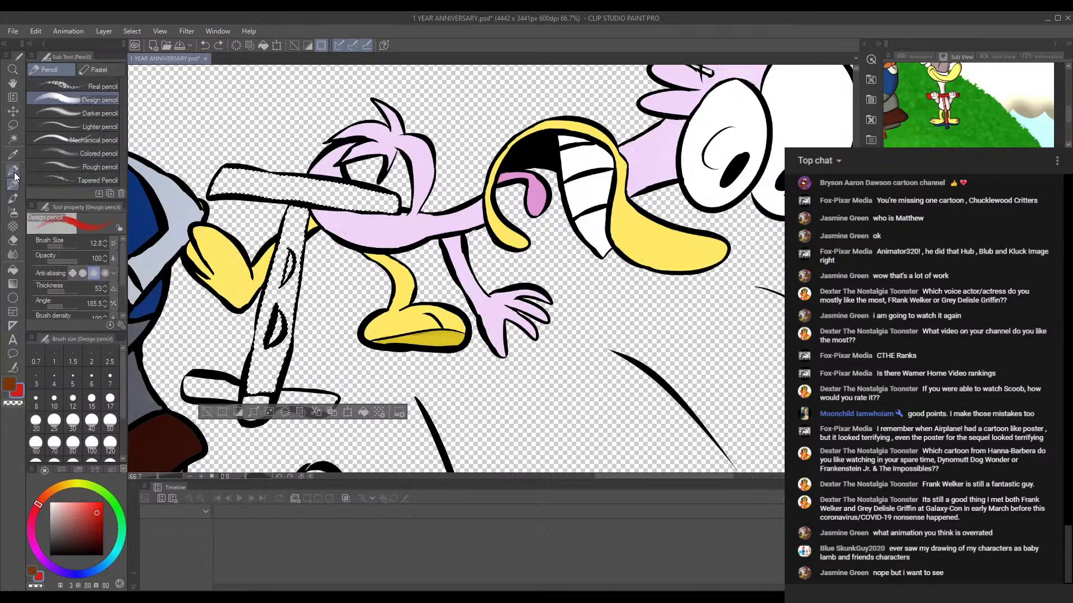
pyautogui.click(12, 170)
pyautogui.click(13, 198)
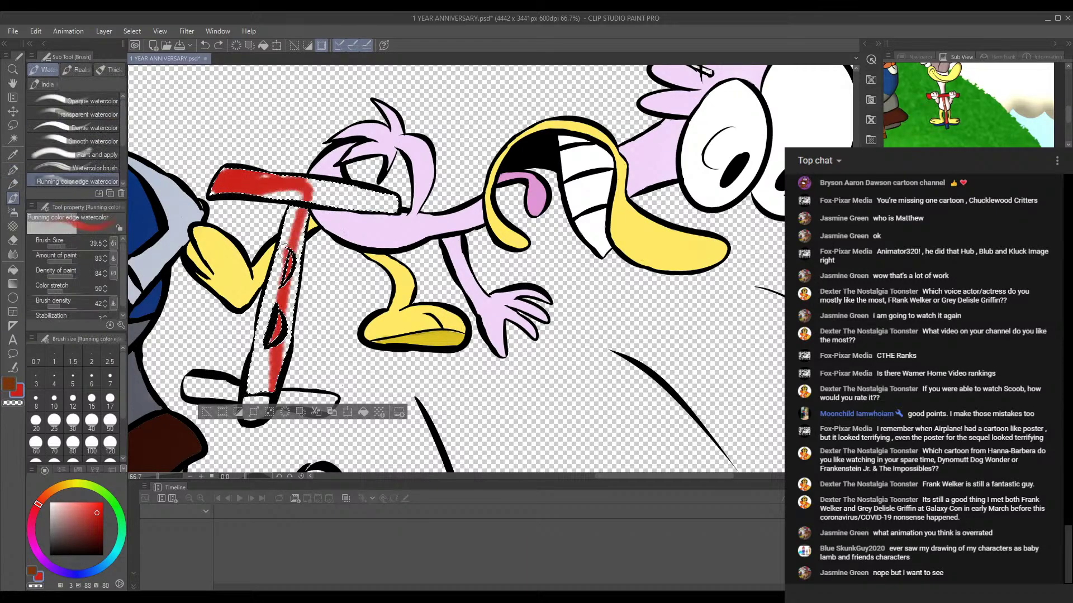
pyautogui.moveTo(254, 350); pyautogui.dragTo(282, 352)
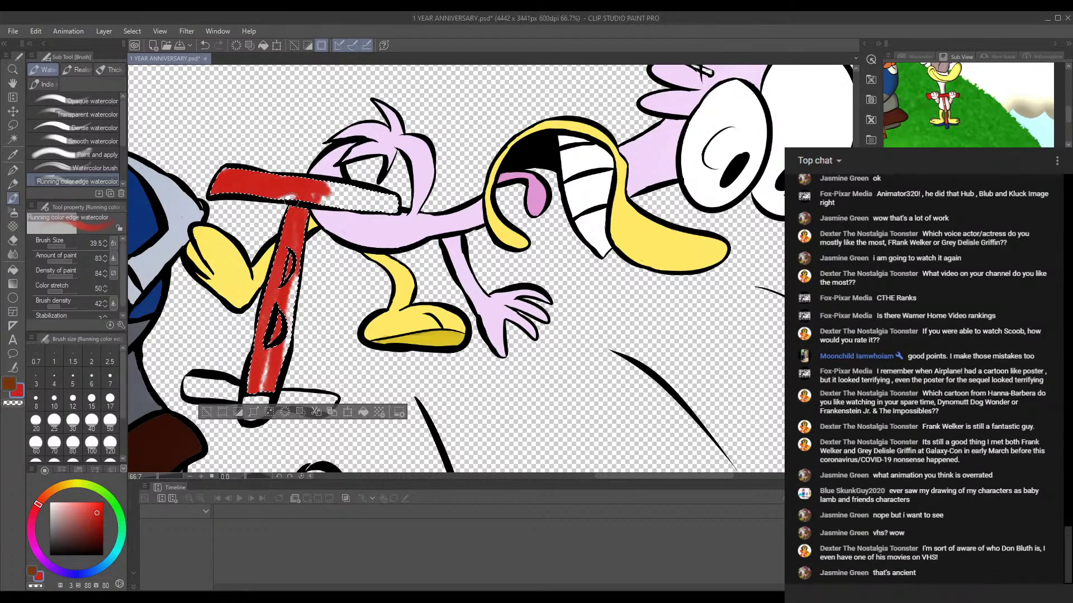
pyautogui.moveTo(327, 191)
pyautogui.mouseDown()
pyautogui.moveTo(288, 204)
pyautogui.moveTo(373, 197)
pyautogui.moveTo(296, 192)
pyautogui.moveTo(391, 193)
pyautogui.moveTo(331, 197)
pyautogui.moveTo(401, 203)
pyautogui.moveTo(299, 203)
pyautogui.moveTo(404, 200)
pyautogui.mouseUp()
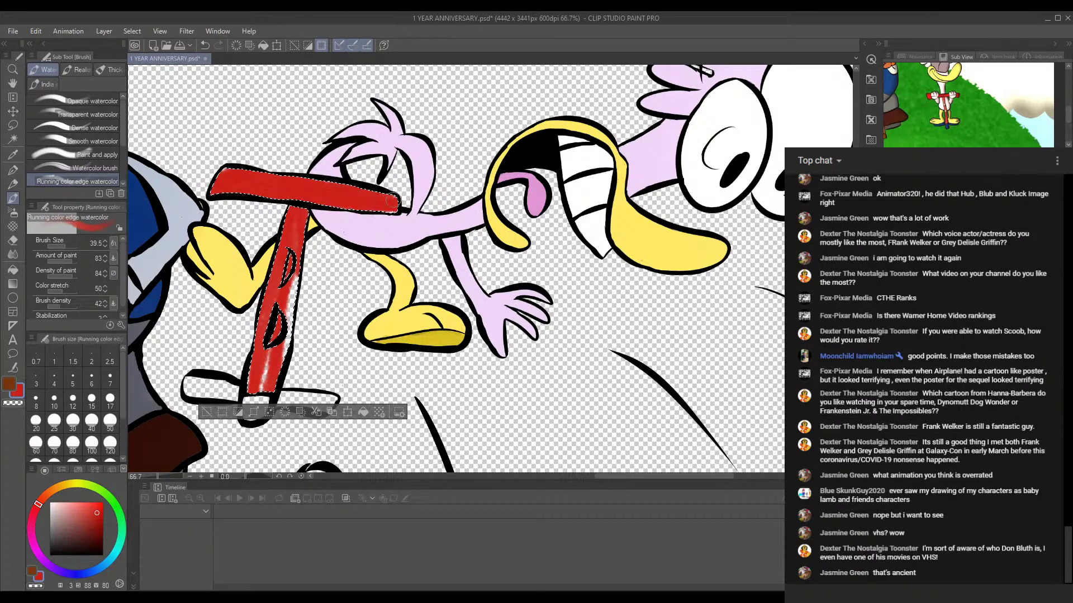
pyautogui.moveTo(296, 223)
pyautogui.mouseDown()
pyautogui.moveTo(269, 366)
pyautogui.moveTo(279, 380)
pyautogui.moveTo(253, 395)
pyautogui.moveTo(288, 322)
pyautogui.moveTo(278, 396)
pyautogui.mouseUp()
pyautogui.moveTo(278, 396)
pyautogui.mouseDown()
pyautogui.moveTo(301, 246)
pyautogui.moveTo(290, 223)
pyautogui.mouseUp()
pyautogui.moveTo(231, 195); pyautogui.dragTo(222, 174)
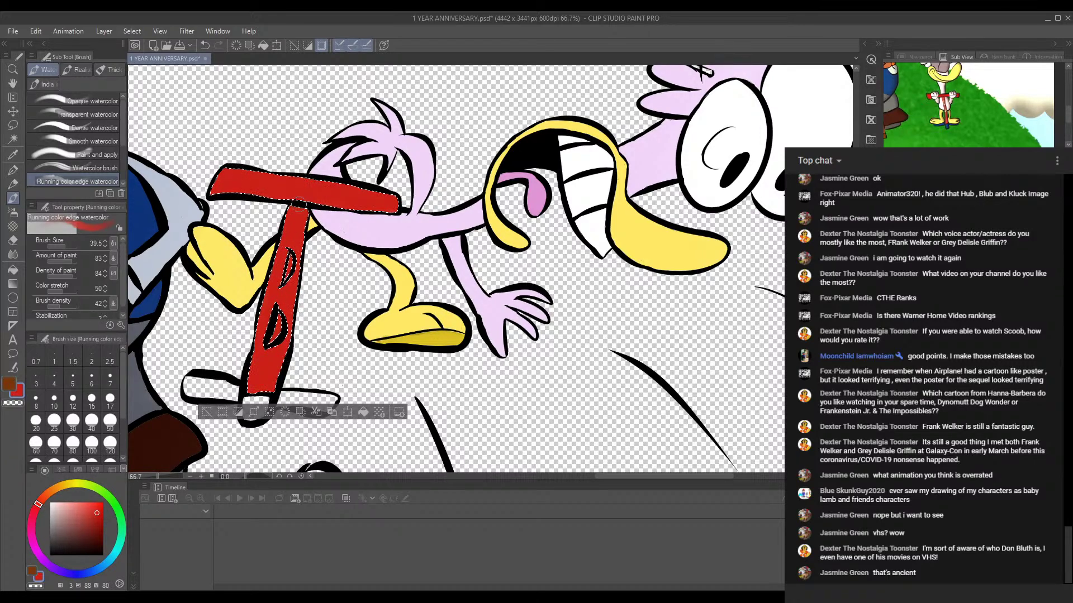
# Step: Sample blue from the stick in the reference image and select the foot pegs and lower tip of the drawn stick
pyautogui.moveTo(318, 270); pyautogui.dragTo(394, 238)
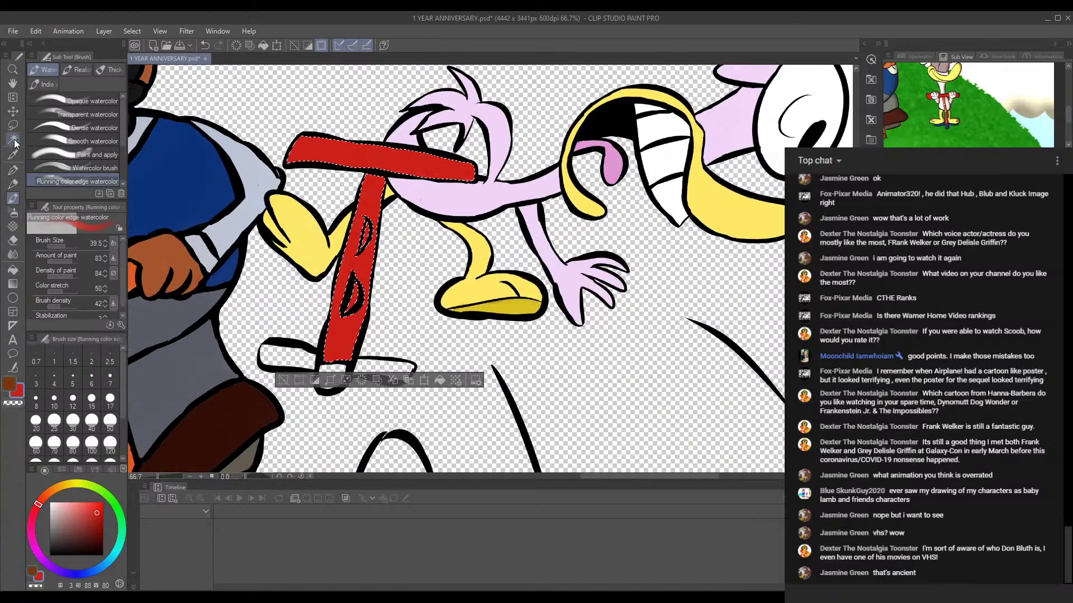
pyautogui.click(14, 139)
pyautogui.click(414, 192)
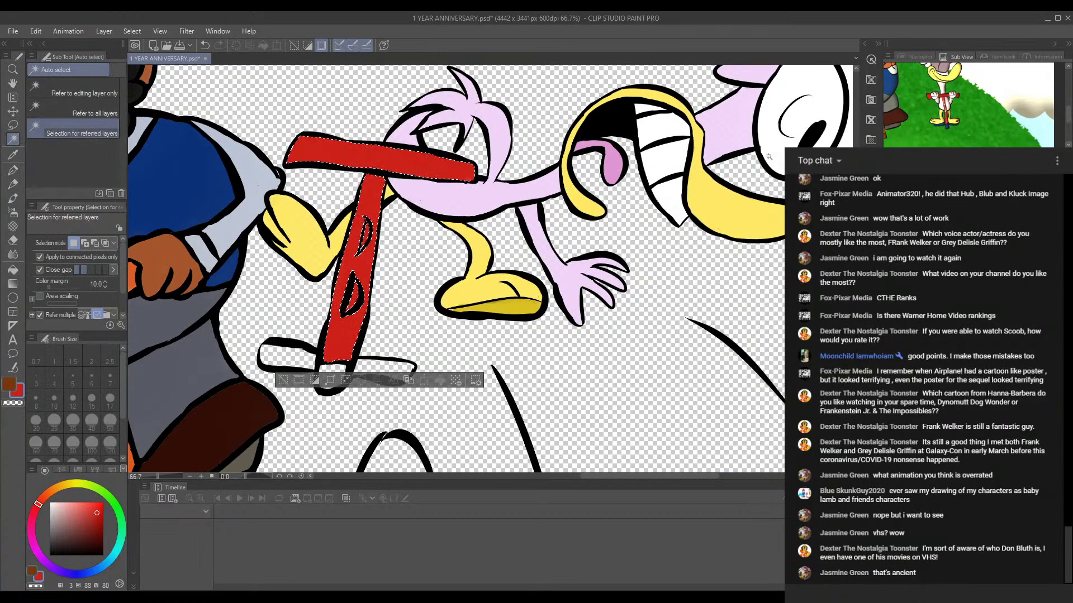
pyautogui.scroll(3, 957, 114)
pyautogui.click(931, 141)
pyautogui.scroll(-3, 931, 140)
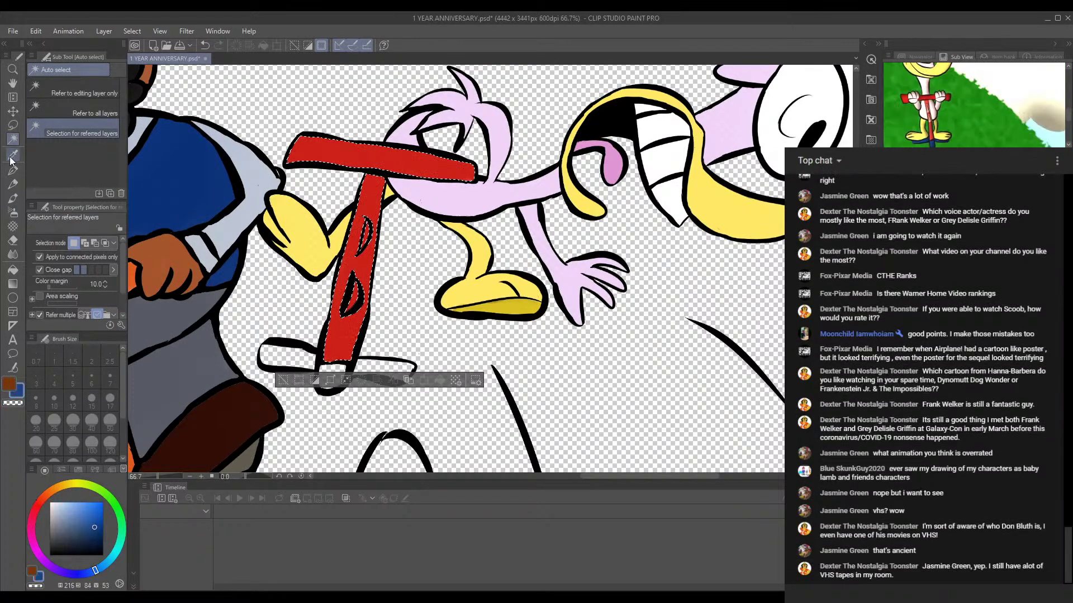
pyautogui.click(301, 360)
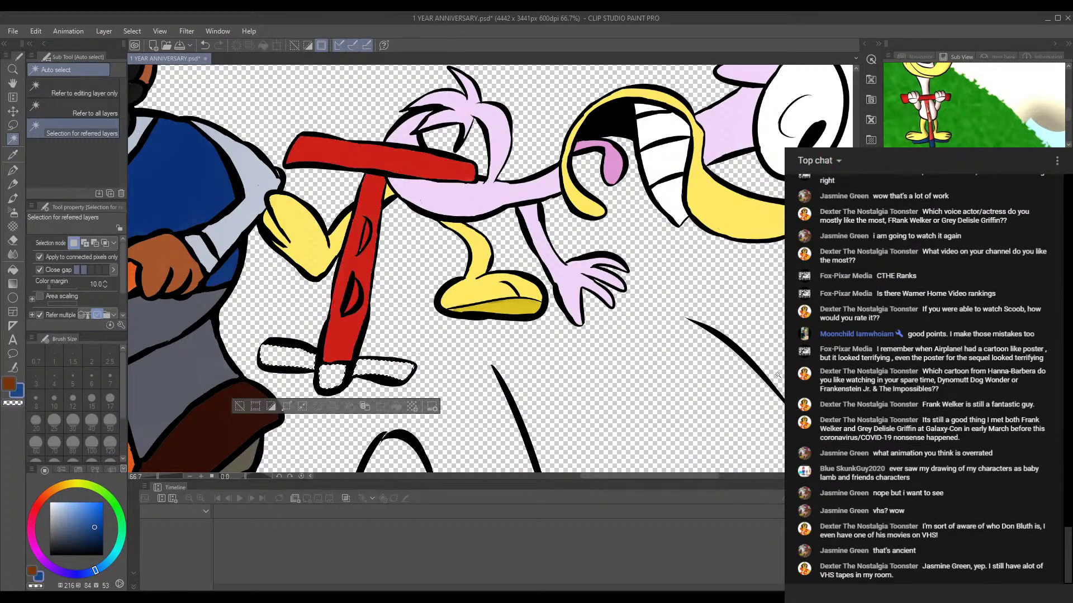
# Step: Paint the selected foot pegs and tip of the stick blue with the Running color edge watercolor brush at size 39.5
pyautogui.click(949, 357)
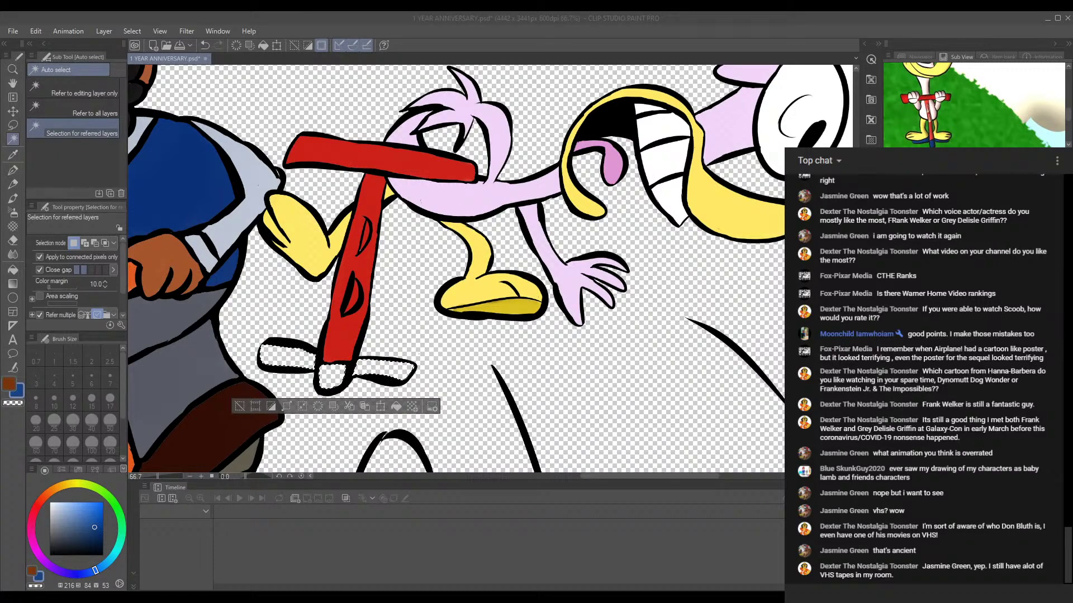
pyautogui.click(655, 500)
pyautogui.click(12, 170)
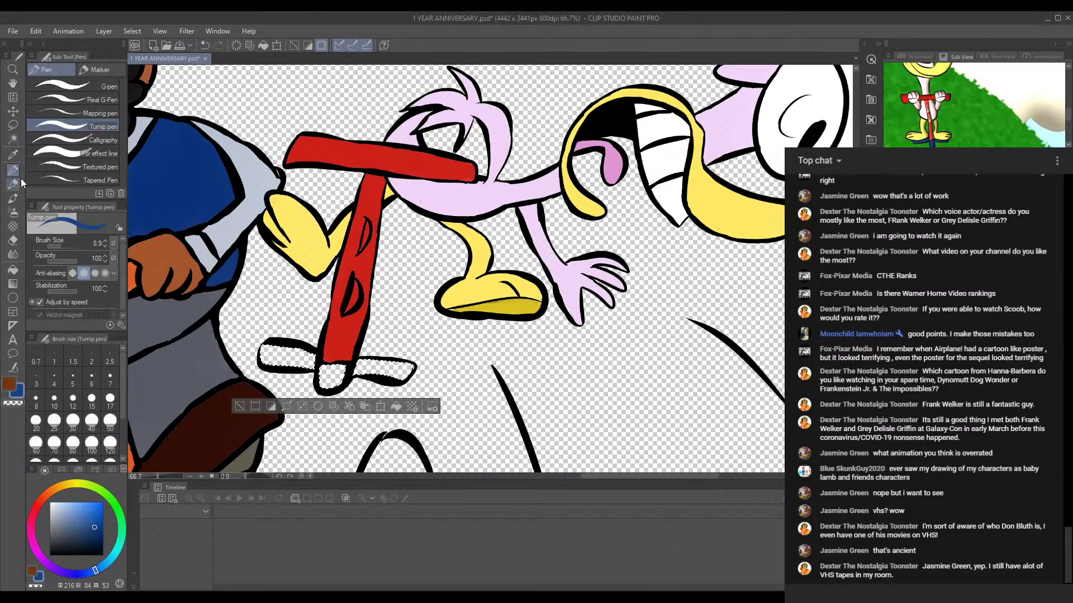
pyautogui.click(12, 198)
pyautogui.moveTo(266, 355)
pyautogui.mouseDown()
pyautogui.moveTo(305, 350)
pyautogui.moveTo(280, 357)
pyautogui.moveTo(307, 353)
pyautogui.moveTo(342, 374)
pyautogui.moveTo(410, 369)
pyautogui.moveTo(347, 383)
pyautogui.moveTo(421, 373)
pyautogui.moveTo(396, 372)
pyautogui.mouseUp()
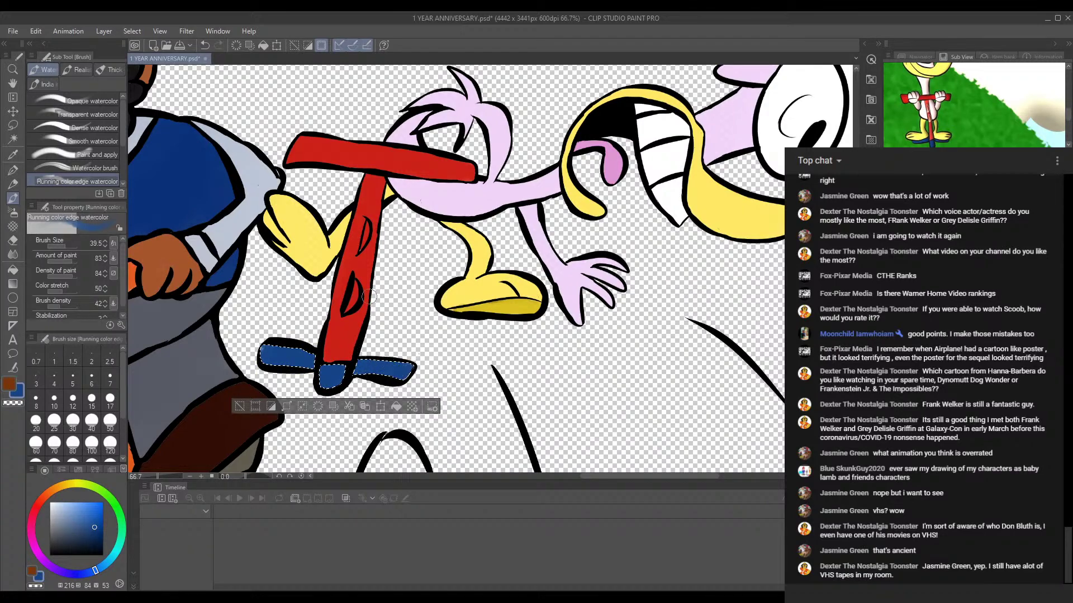
pyautogui.moveTo(379, 292); pyautogui.dragTo(494, 266)
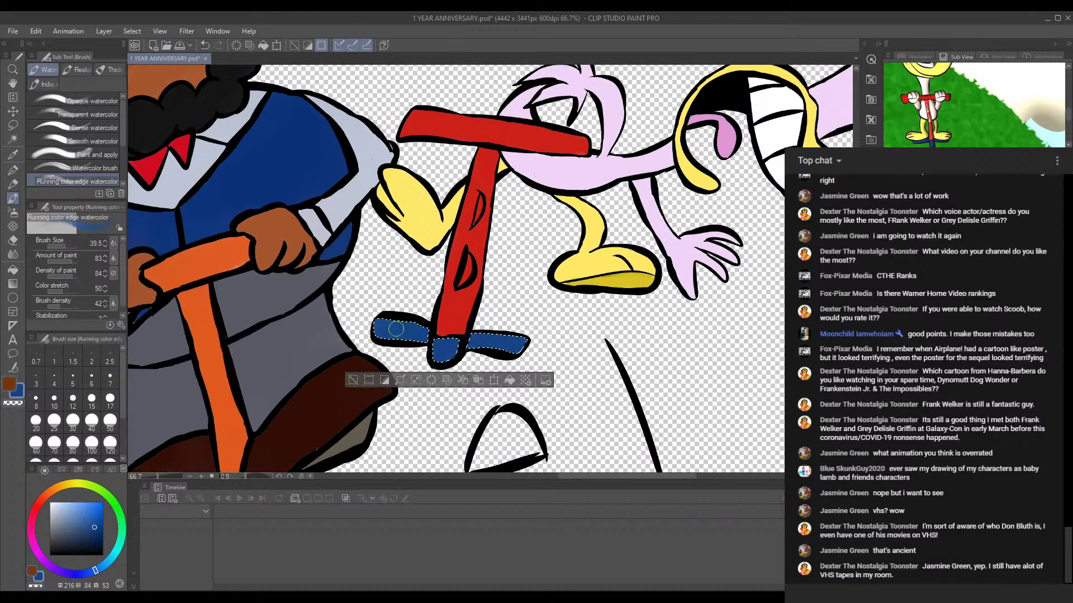
pyautogui.moveTo(500, 194); pyautogui.dragTo(377, 258)
# Step: Darken the blue to brightness 40 and repaint the selected foot pegs and tip with the Running color edge watercolor brush
pyautogui.click(12, 138)
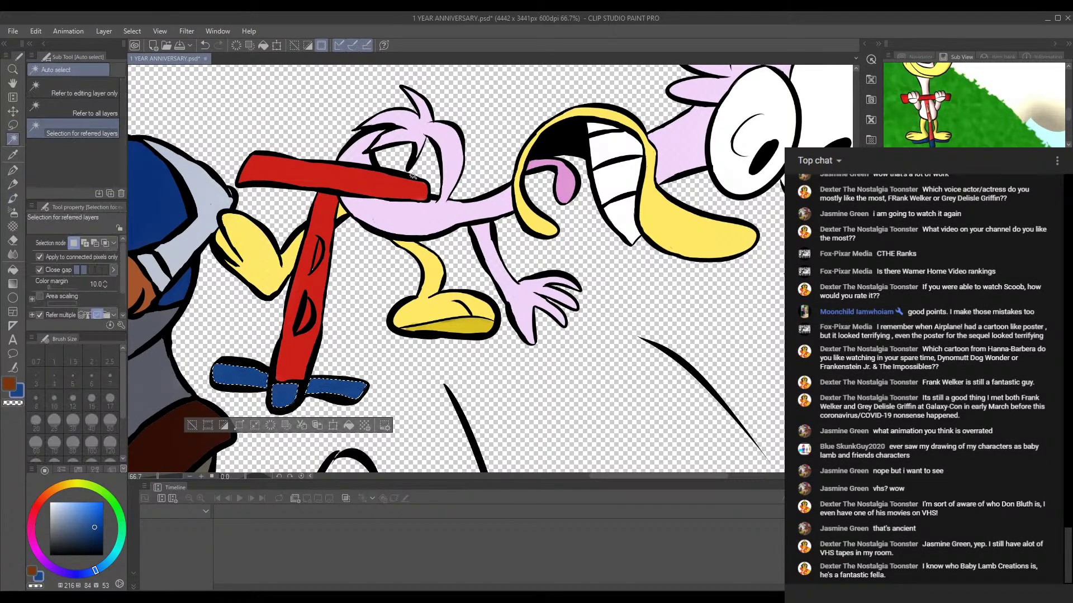
pyautogui.moveTo(584, 149); pyautogui.dragTo(484, 196)
pyautogui.moveTo(590, 166); pyautogui.dragTo(534, 198)
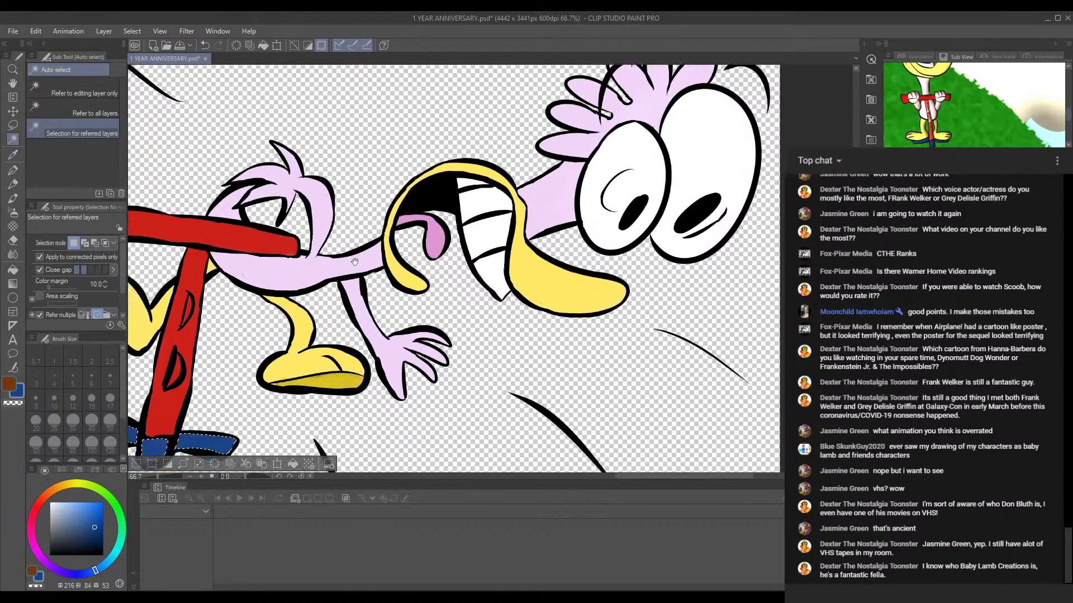
pyautogui.moveTo(274, 314); pyautogui.dragTo(432, 278)
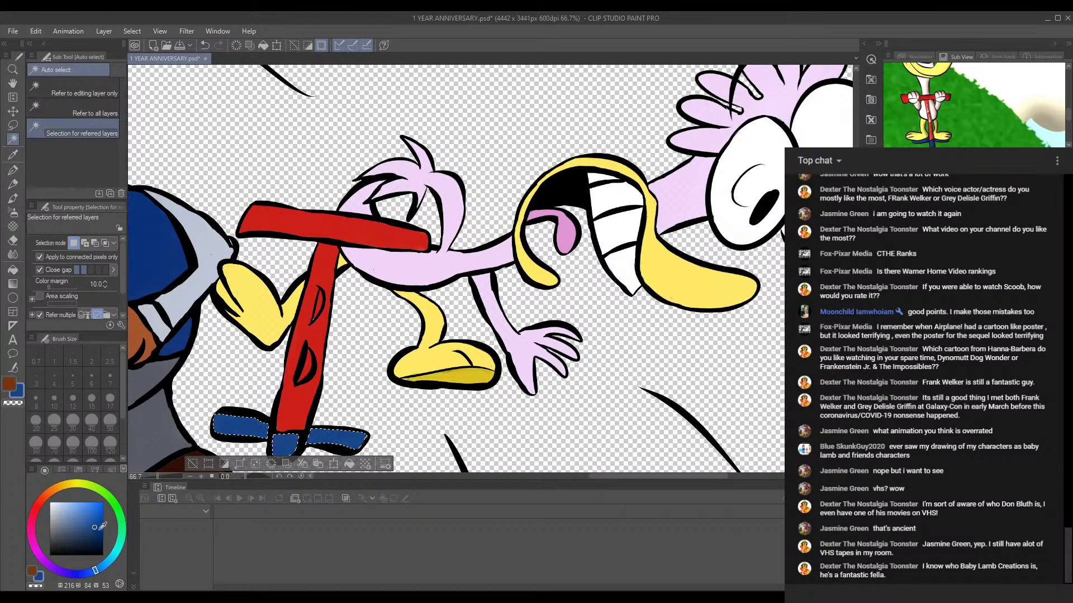
pyautogui.moveTo(94, 527); pyautogui.dragTo(94, 534)
pyautogui.moveTo(514, 321); pyautogui.dragTo(551, 216)
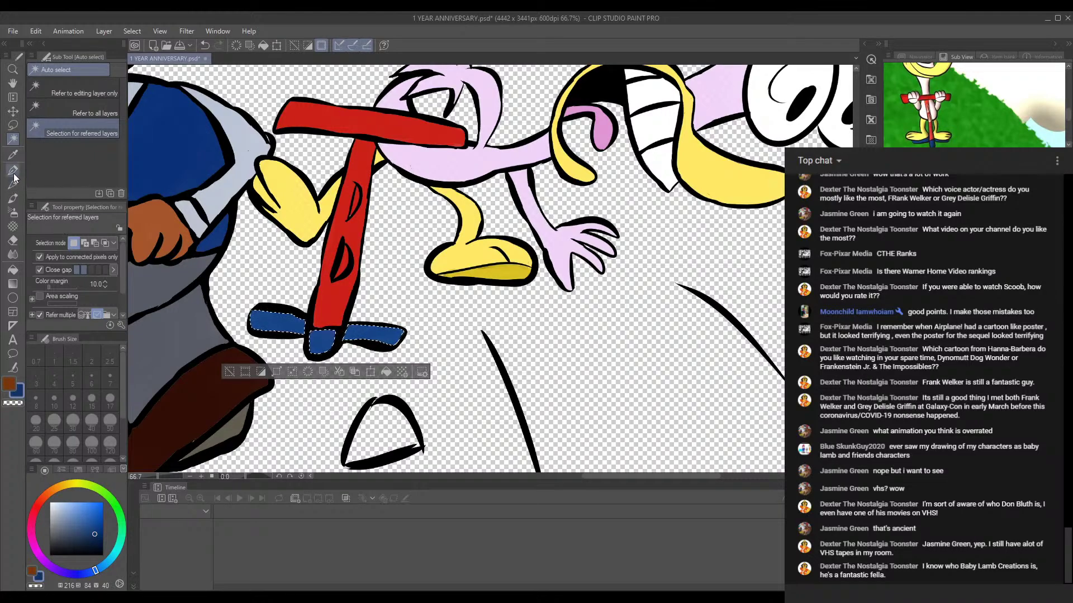
pyautogui.click(15, 199)
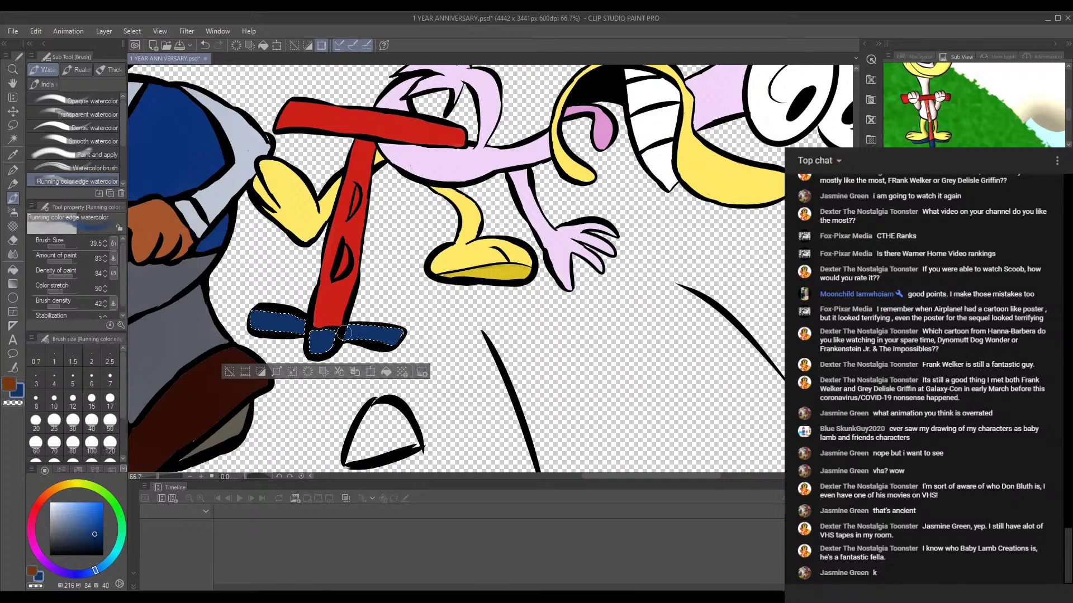
pyautogui.moveTo(409, 219); pyautogui.dragTo(414, 296)
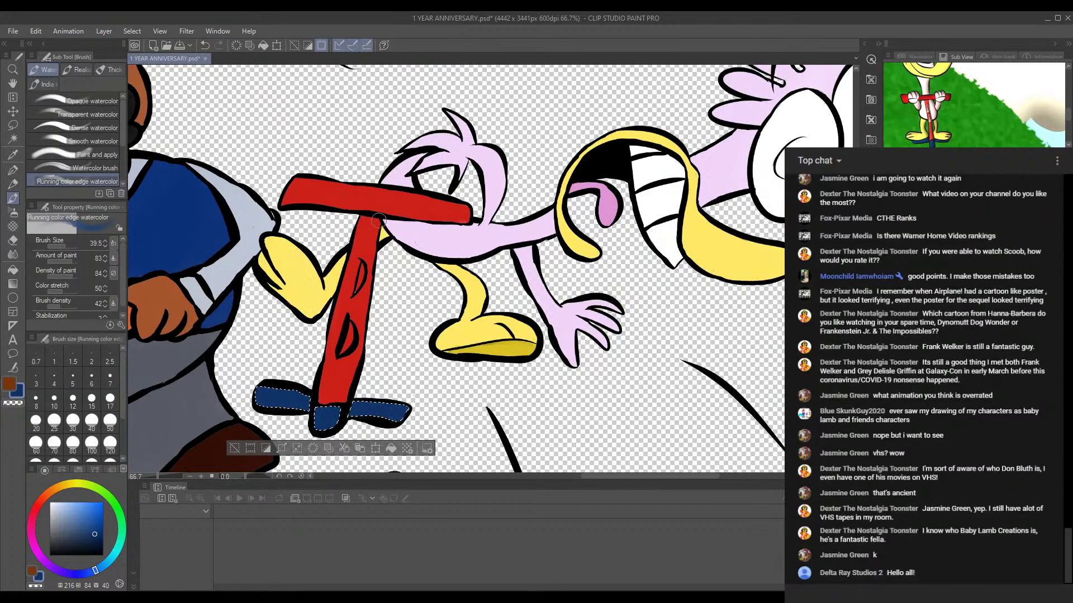
# Step: Try shading the foot pegs in navy with brightness 18 using the Highlight airbrush at size 15.5, and undo the shading
pyautogui.moveTo(357, 252)
pyautogui.mouseDown()
pyautogui.moveTo(379, 230)
pyautogui.moveTo(434, 231)
pyautogui.moveTo(435, 264)
pyautogui.mouseUp()
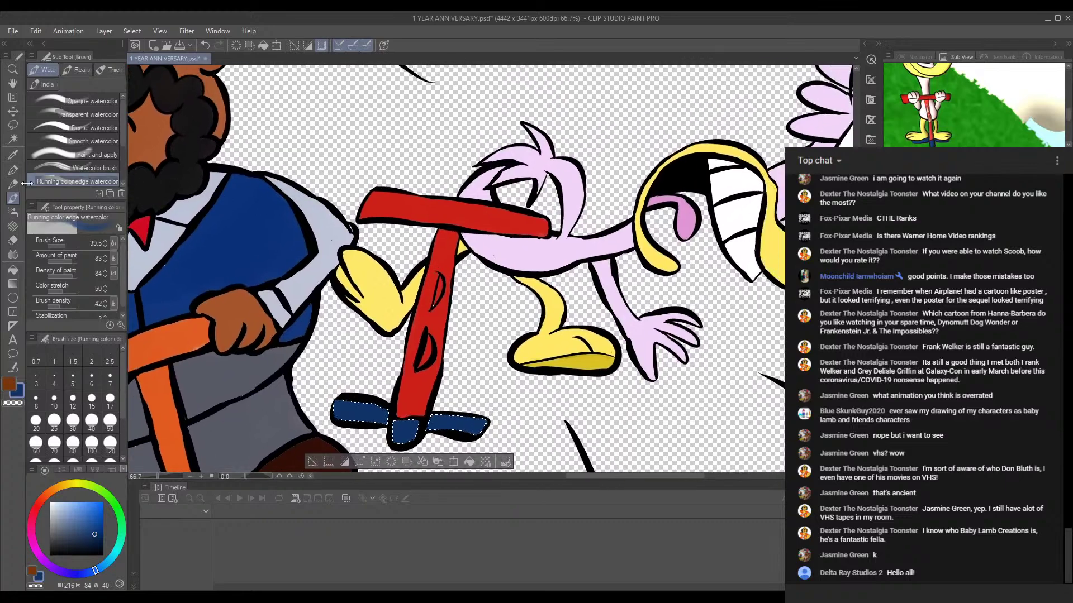
pyautogui.click(14, 141)
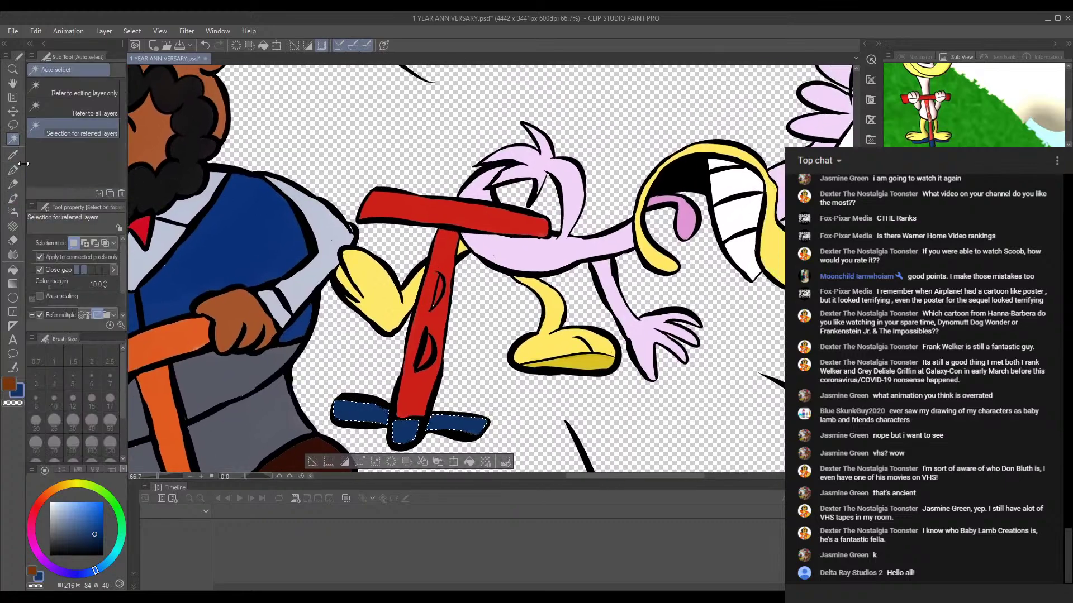
pyautogui.moveTo(441, 422); pyautogui.dragTo(413, 359)
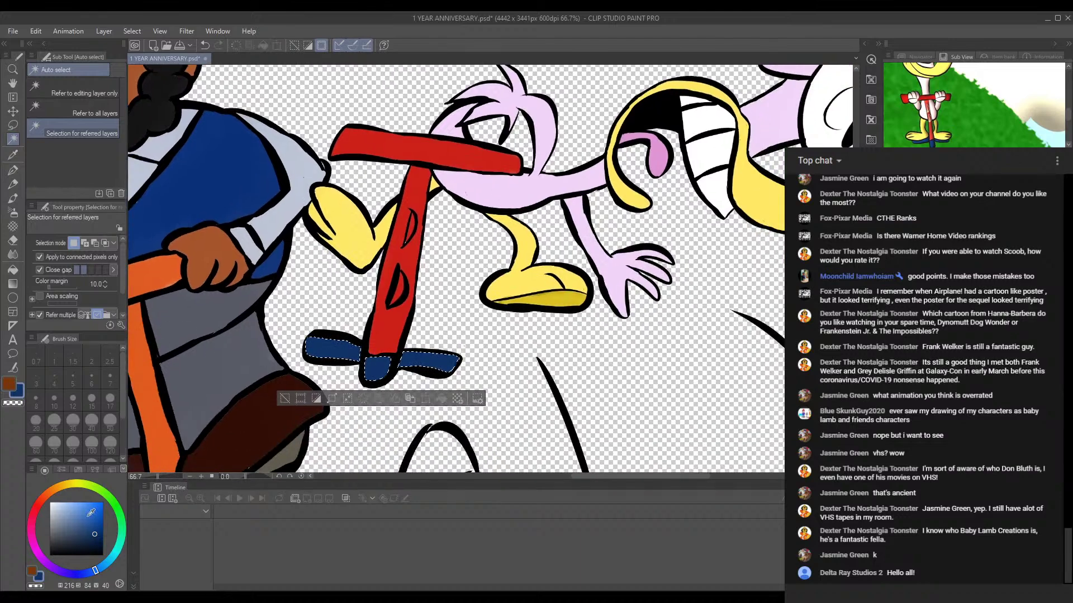
pyautogui.click(97, 546)
pyautogui.click(13, 183)
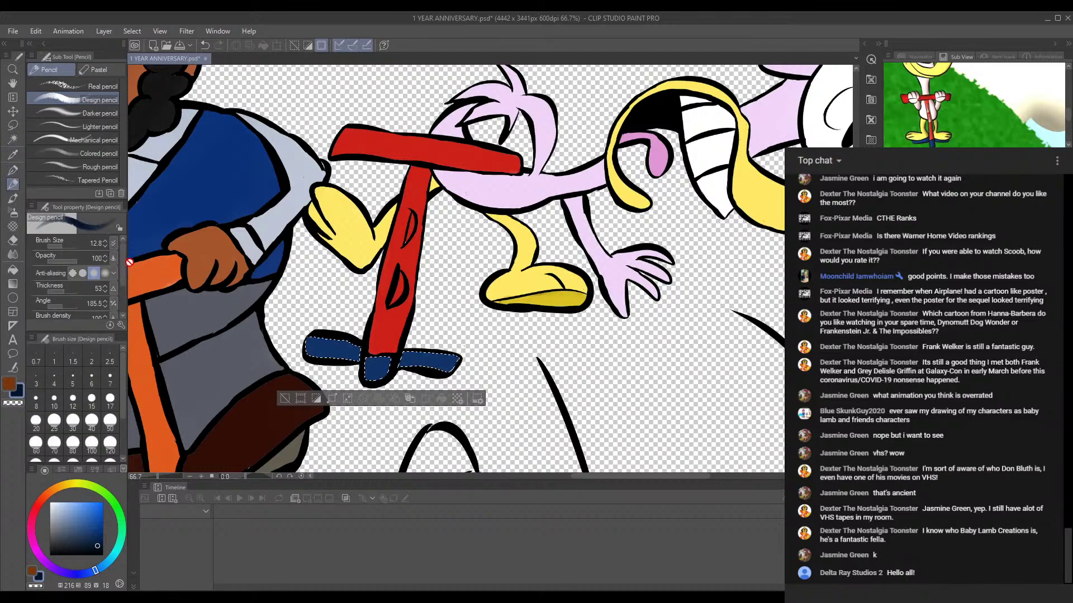
pyautogui.click(12, 212)
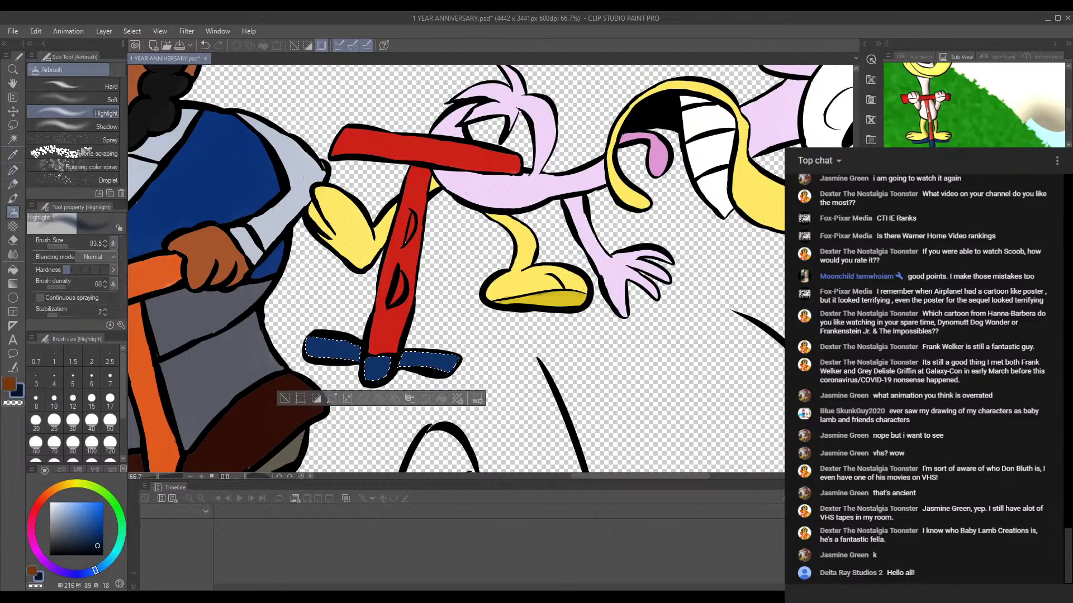
pyautogui.click(59, 246)
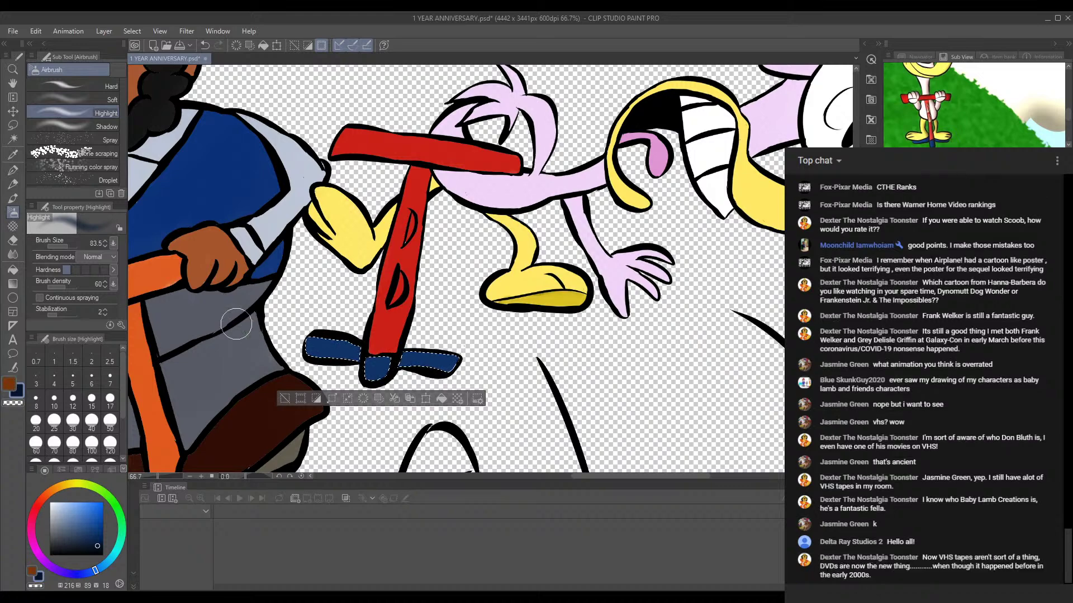
pyautogui.click(54, 246)
pyautogui.hotkey('ctrl', 'z')
pyautogui.scroll(-2, 553, 183)
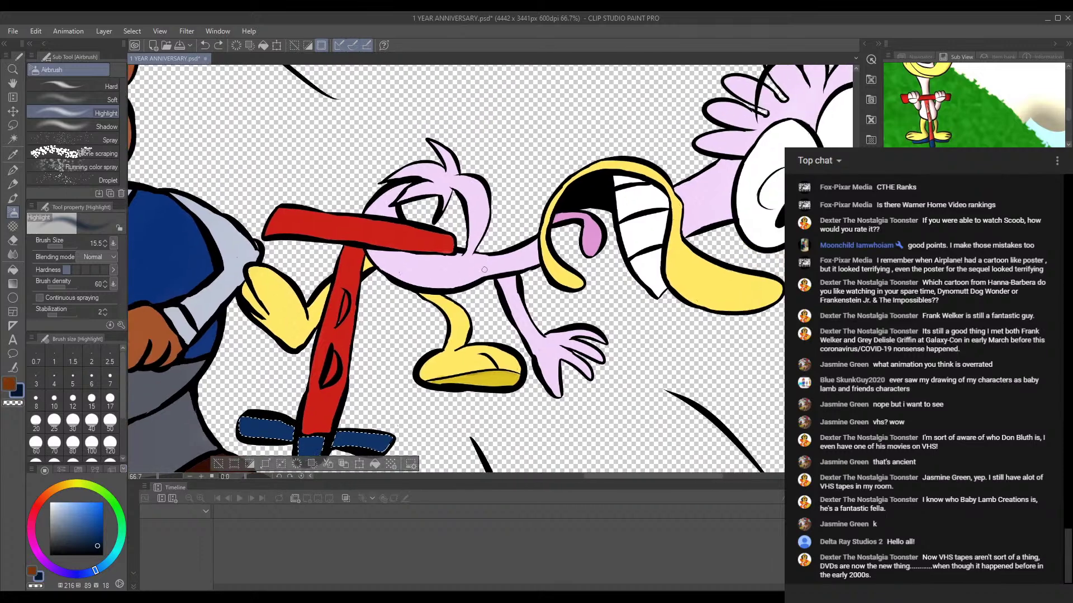
# Step: Clear the selection on the stick's foot pegs and tip
pyautogui.scroll(-1, 514, 263)
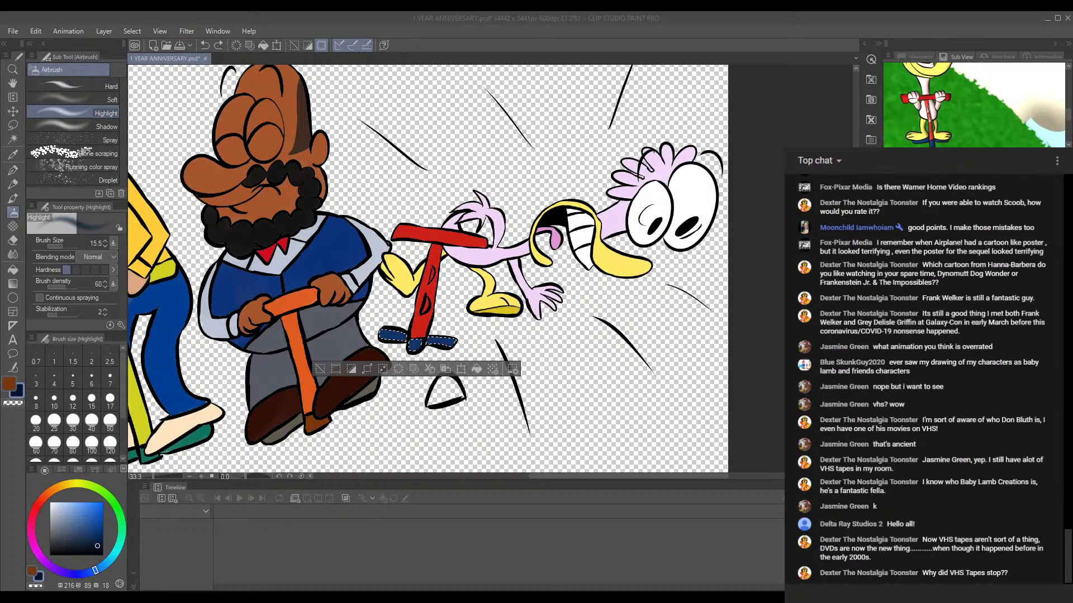
pyautogui.click(442, 382)
pyautogui.moveTo(431, 258); pyautogui.dragTo(497, 293)
pyautogui.moveTo(332, 193); pyautogui.dragTo(409, 201)
pyautogui.moveTo(585, 231); pyautogui.dragTo(541, 187)
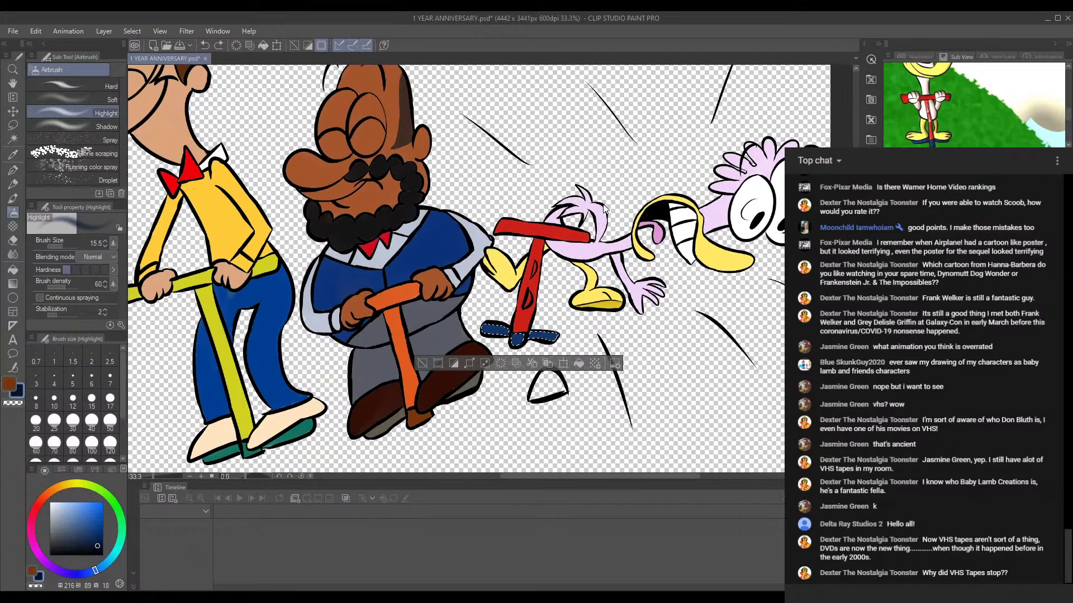
pyautogui.hotkey('ctrl', 'd')
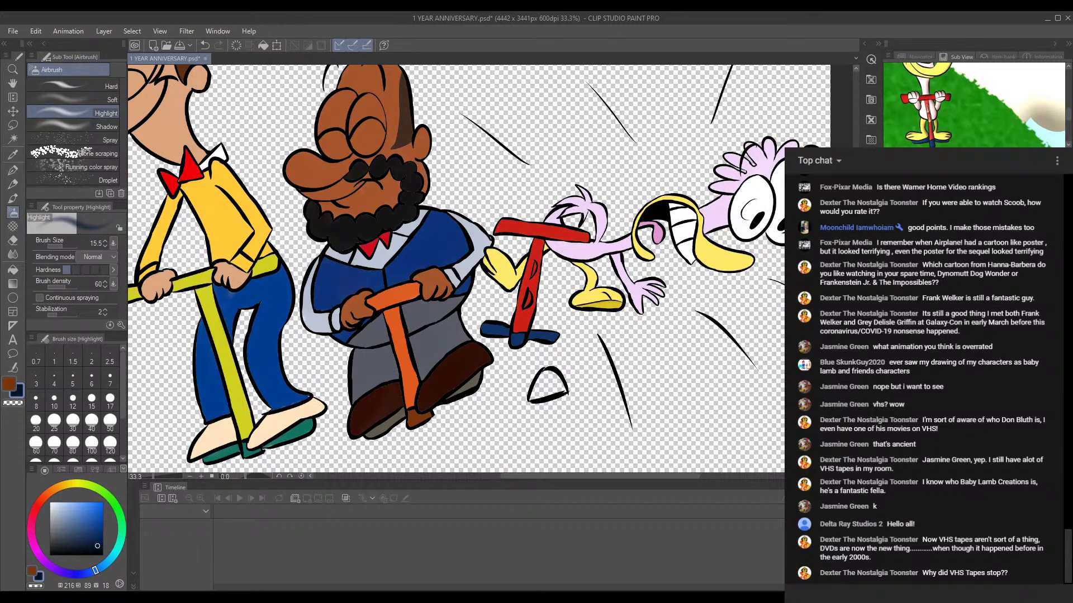
# Step: Auto select the inside of the uncolored dome shape below the stick, using the selection for referred layers
pyautogui.click(12, 138)
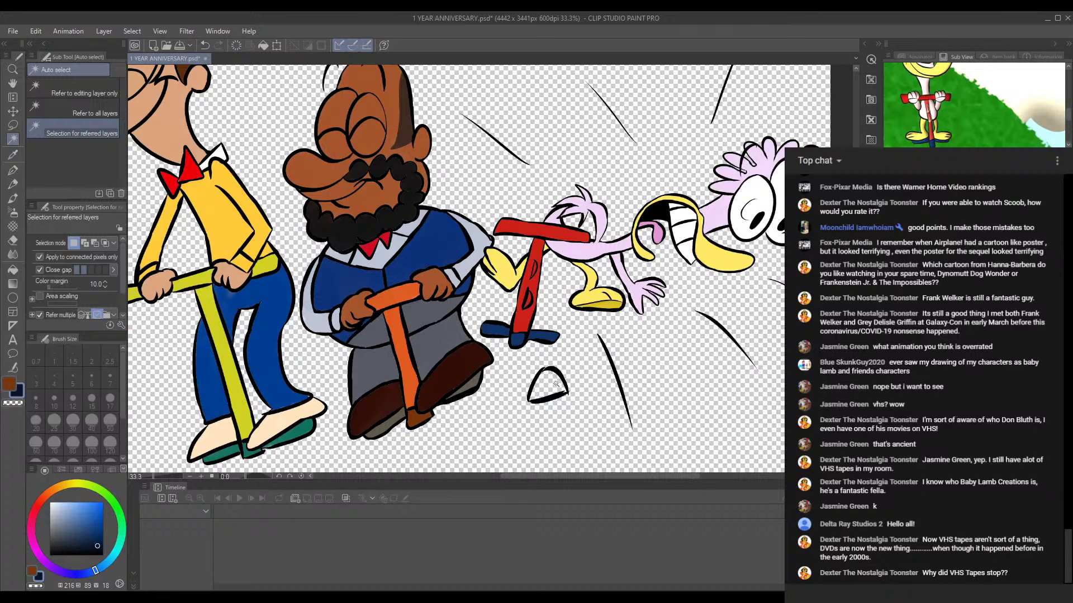
pyautogui.scroll(2, 562, 387)
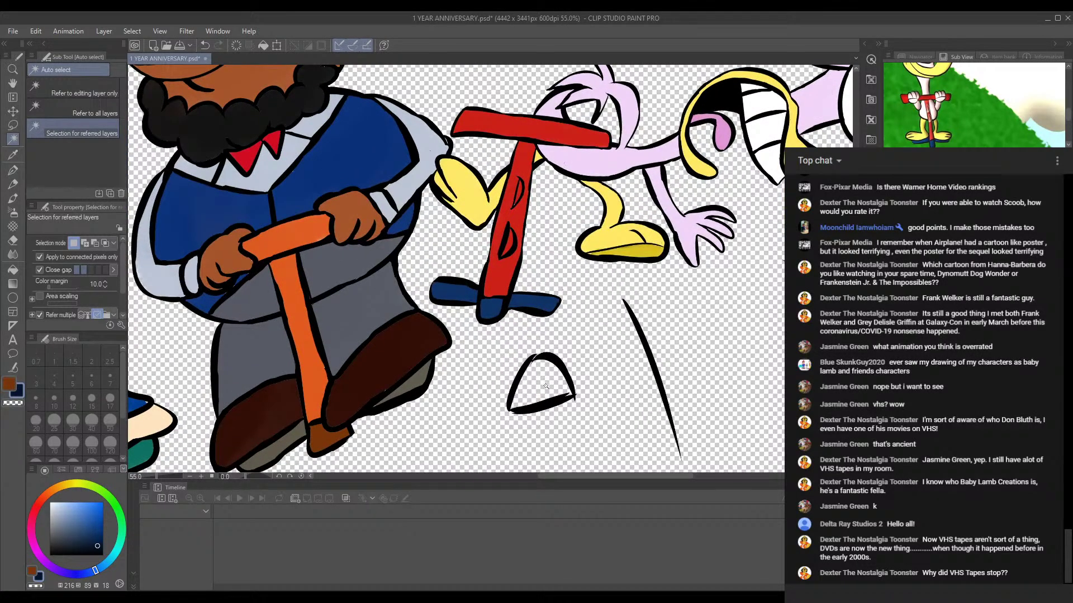
pyautogui.click(546, 380)
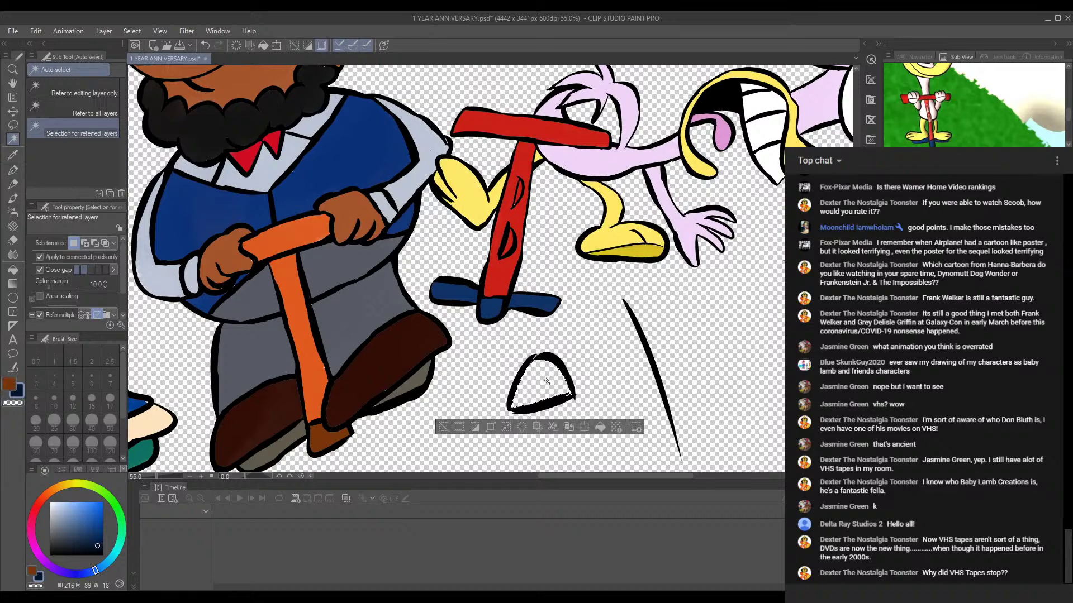
pyautogui.scroll(3, 561, 402)
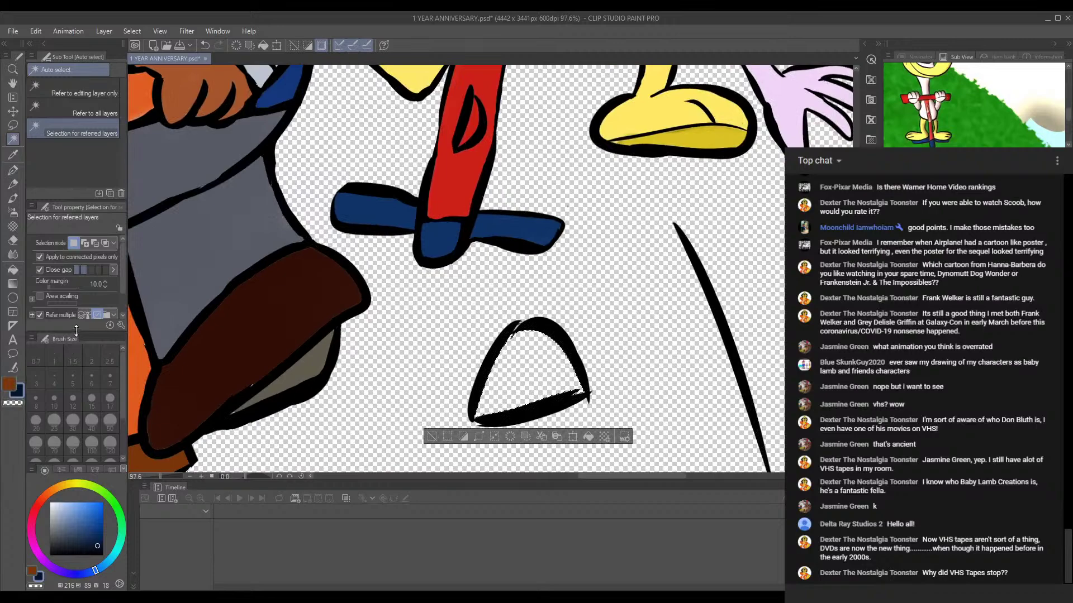
# Step: Fill the selected dome below the bird's stick with grey of brightness 62 using the Running color edge watercolor brush
pyautogui.moveTo(94, 504); pyautogui.dragTo(50, 523)
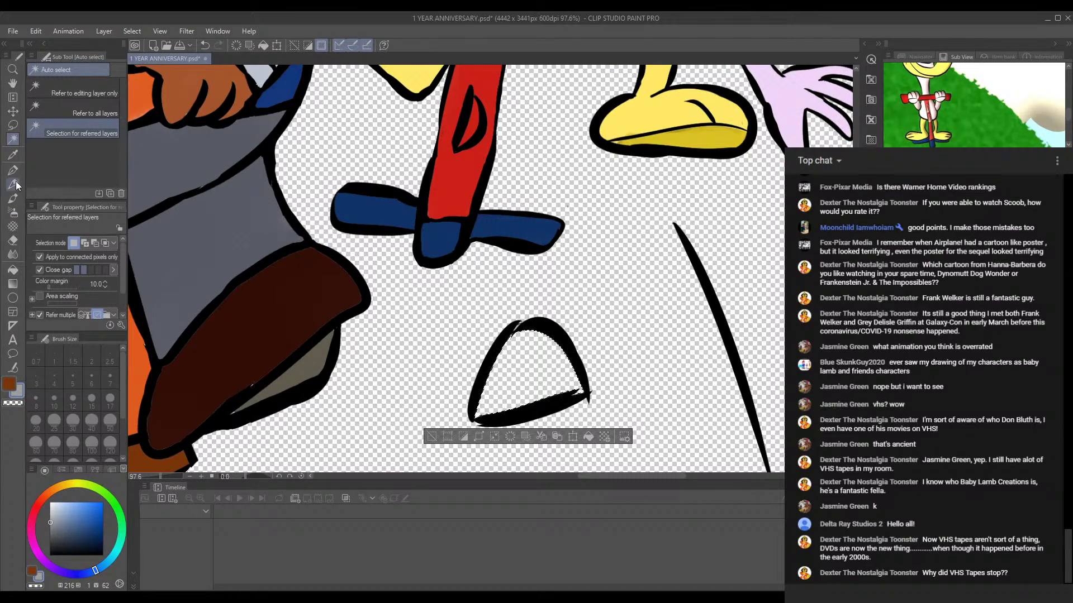
pyautogui.click(13, 199)
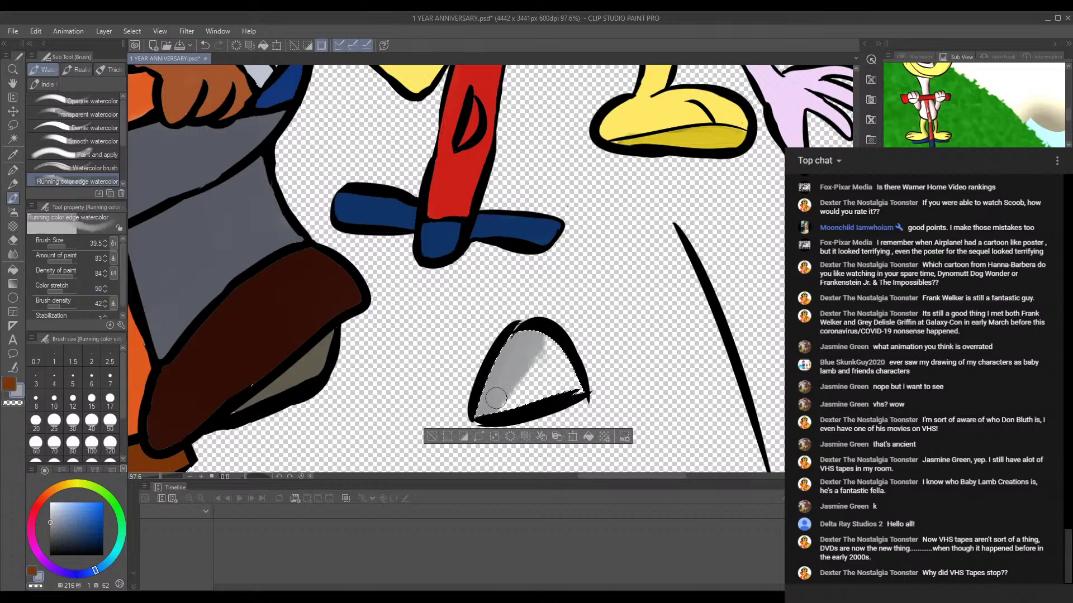
pyautogui.moveTo(553, 348)
pyautogui.mouseDown()
pyautogui.moveTo(576, 399)
pyautogui.moveTo(463, 418)
pyautogui.mouseUp()
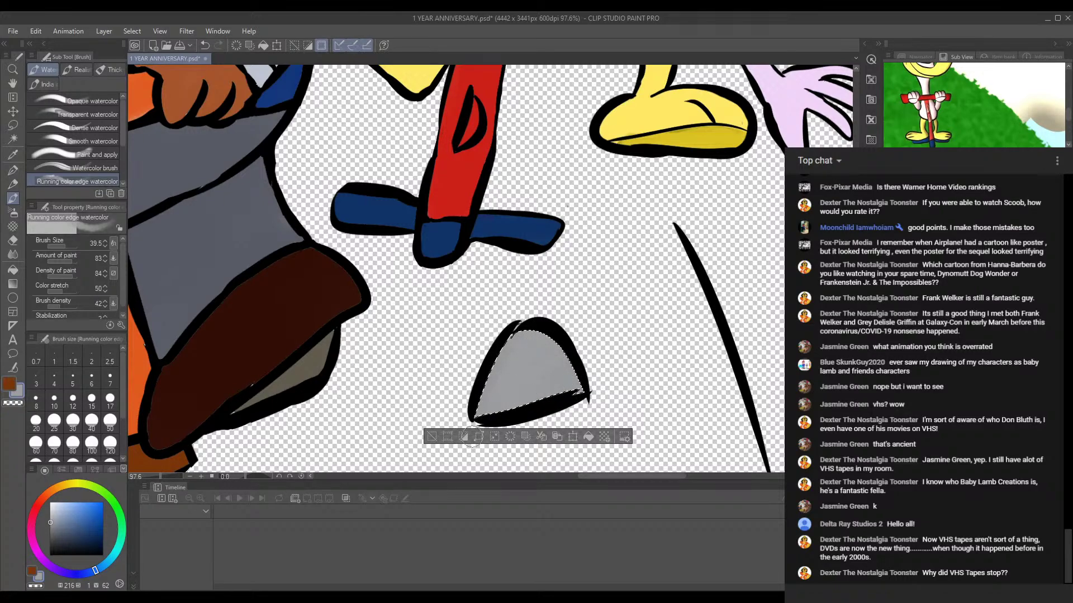
# Step: Shade the dome with a darker grey of brightness 47 along its edge and clear the selection
pyautogui.moveTo(586, 349); pyautogui.dragTo(577, 274)
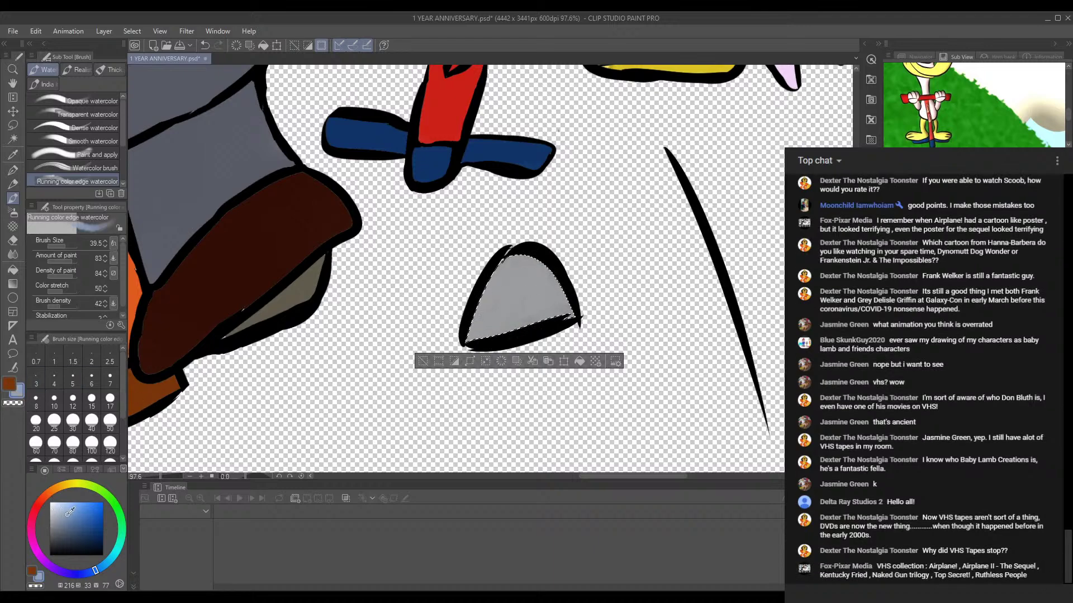
pyautogui.click(59, 513)
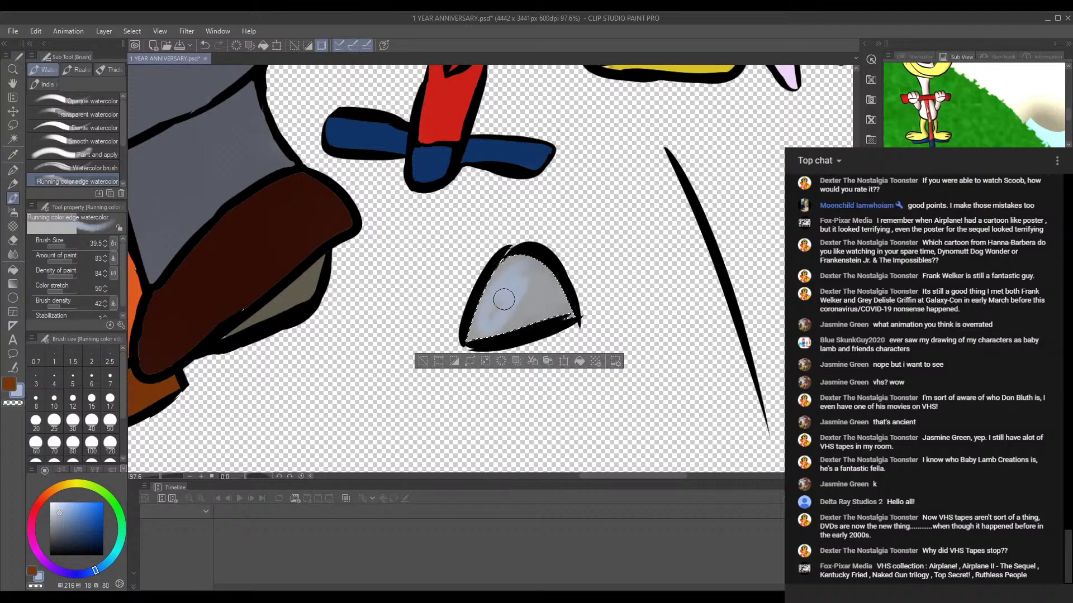
pyautogui.click(52, 530)
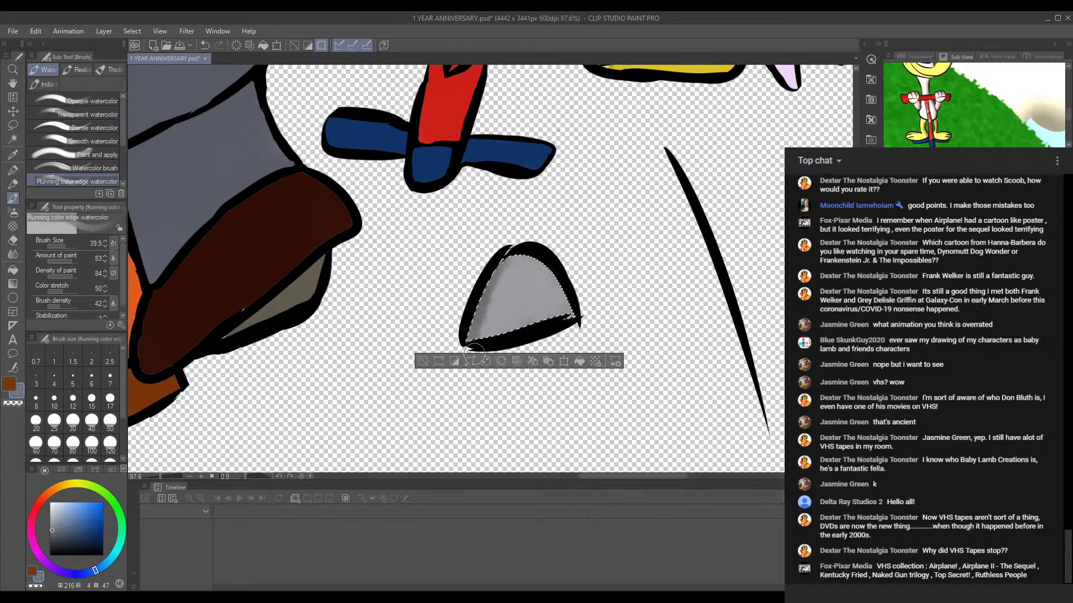
pyautogui.scroll(-6, 471, 275)
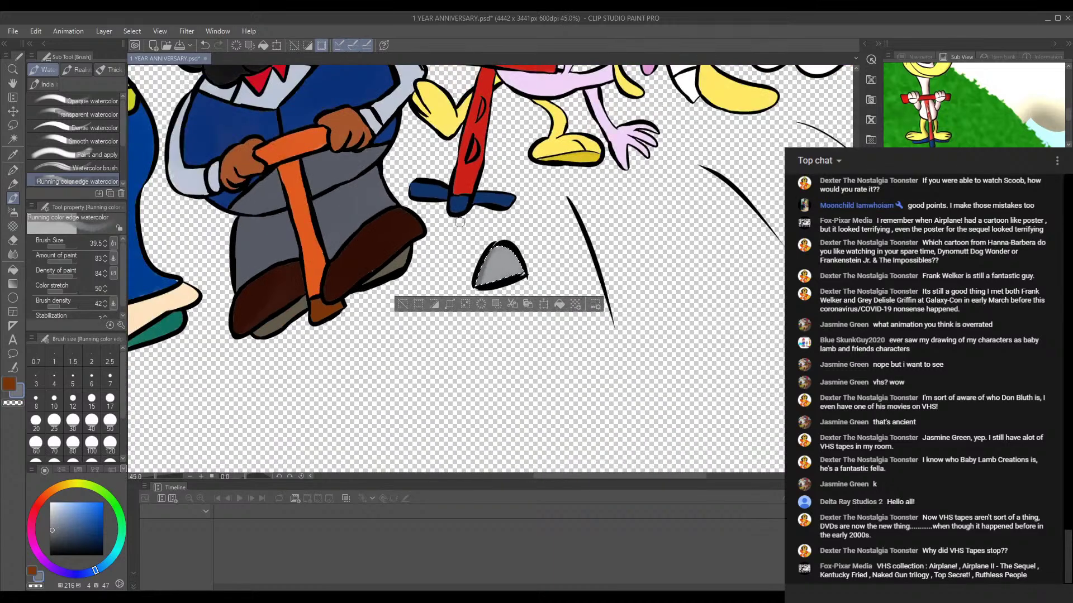
pyautogui.moveTo(461, 181); pyautogui.dragTo(605, 277)
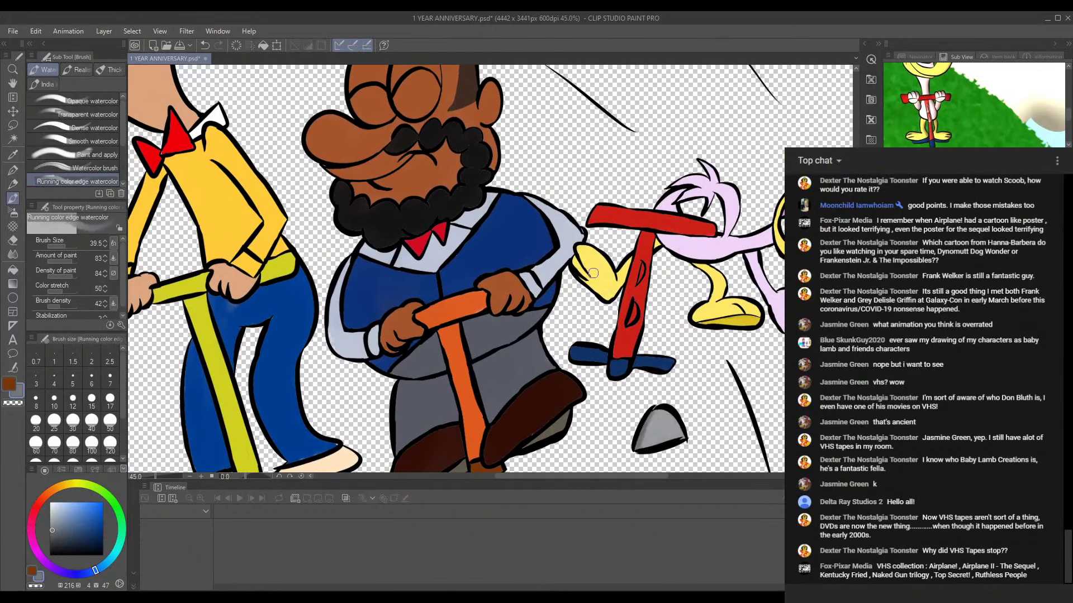
# Step: Examine the coloring of the two men, the bird and the sticks across the drawing
pyautogui.scroll(-2, 591, 272)
pyautogui.scroll(-3, 591, 272)
pyautogui.scroll(2, 605, 261)
pyautogui.moveTo(665, 218); pyautogui.dragTo(637, 270)
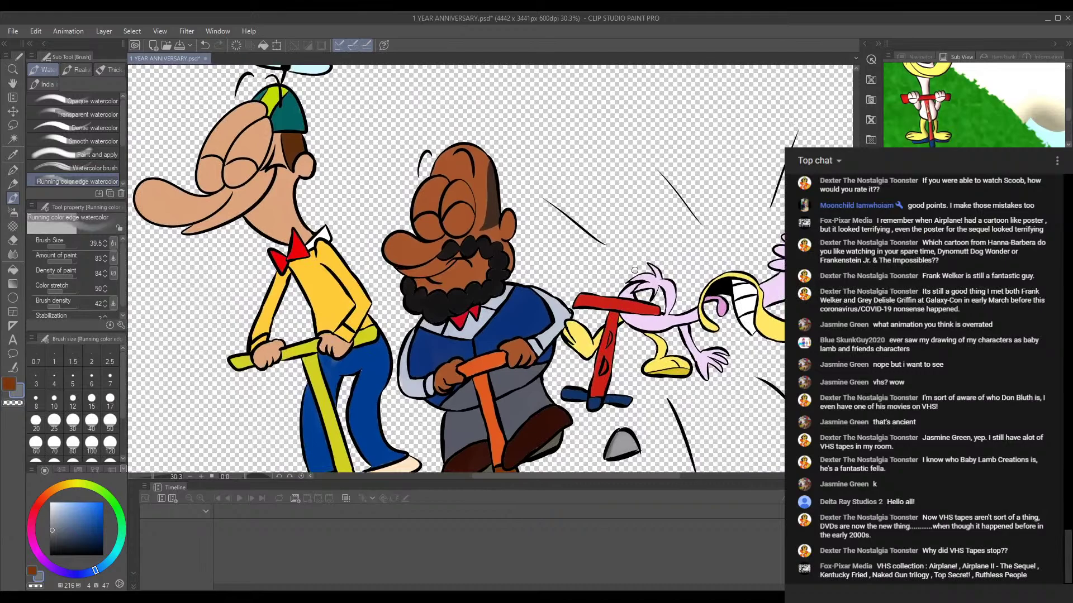
pyautogui.scroll(-3, 634, 269)
pyautogui.scroll(2, 635, 268)
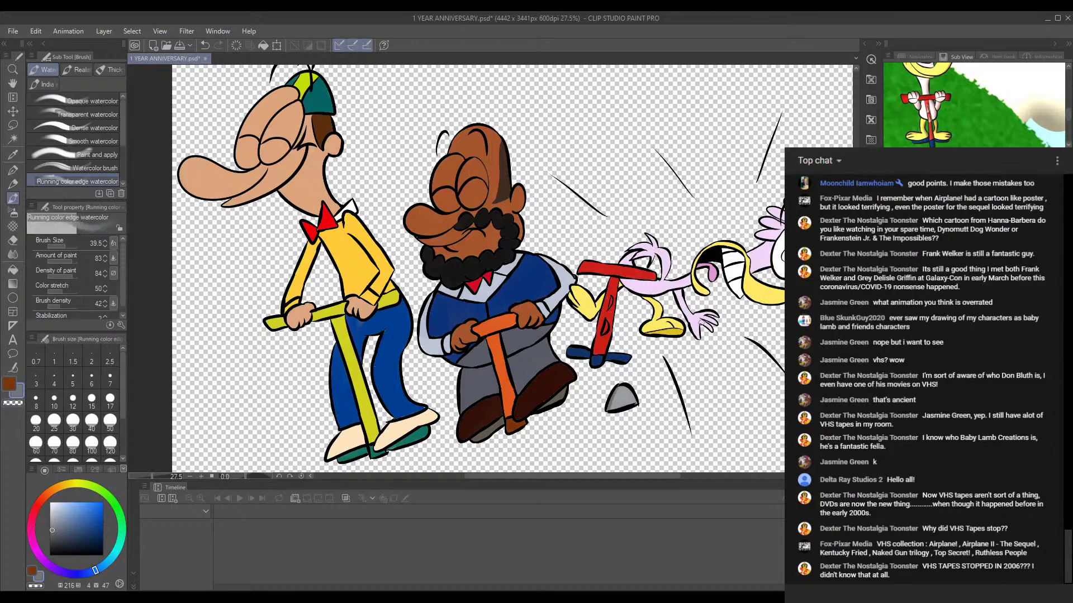
pyautogui.click(13, 139)
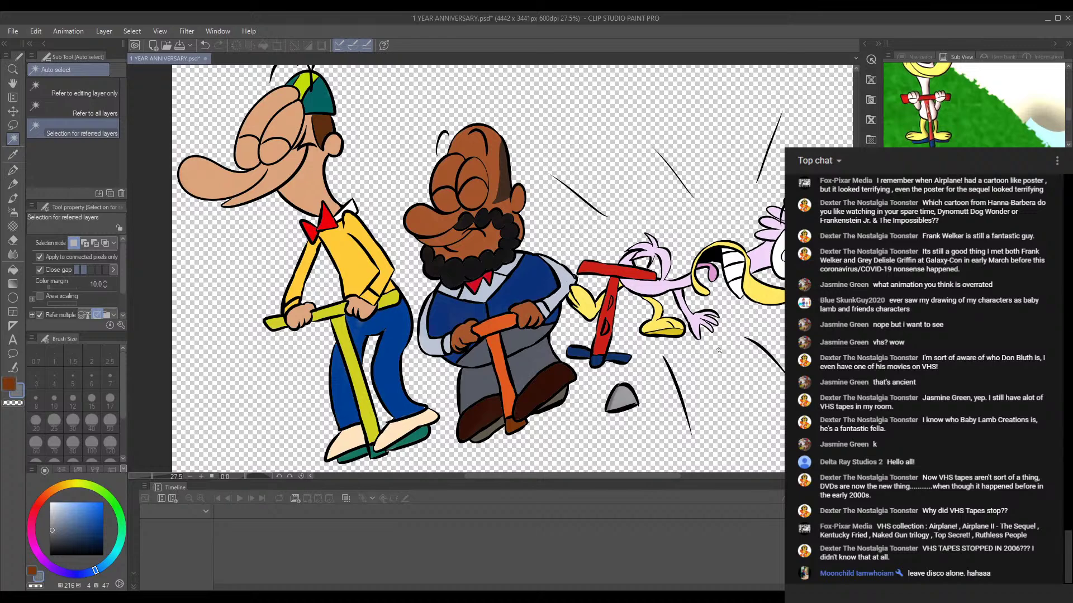
pyautogui.scroll(1, 841, 350)
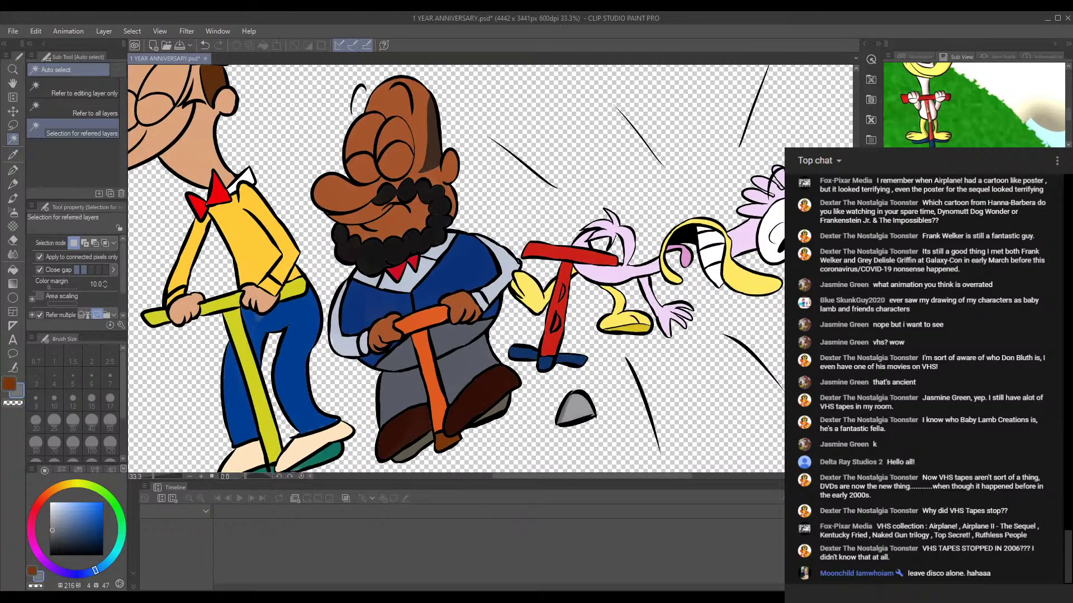
pyautogui.click(634, 280)
pyautogui.scroll(3, 577, 286)
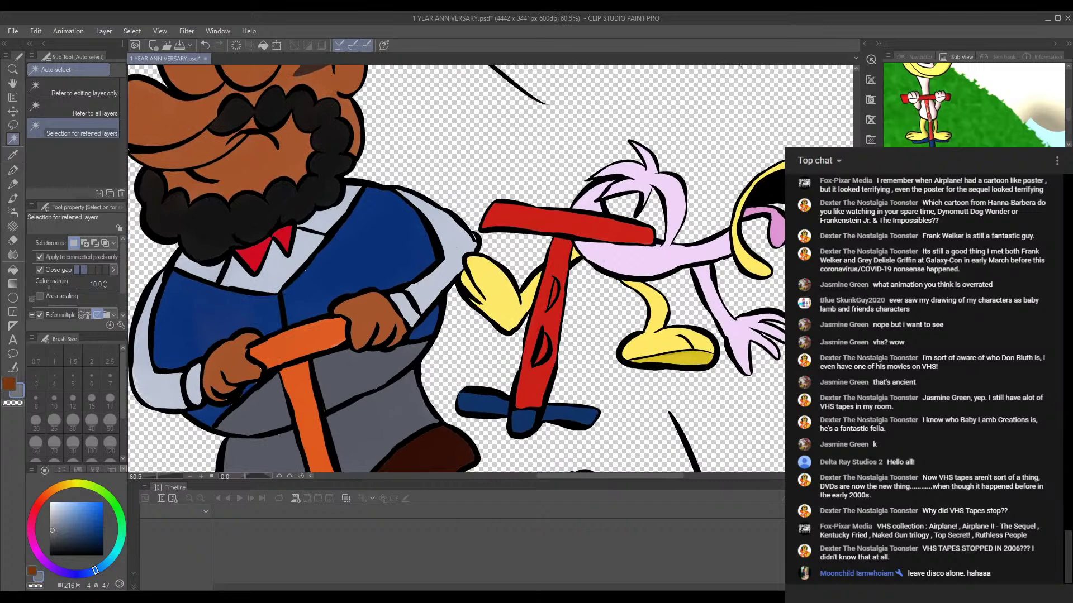
# Step: Trace the upper letter D on the red stick in white with the Turnip pen at size 8.9
pyautogui.click(53, 501)
pyautogui.click(13, 170)
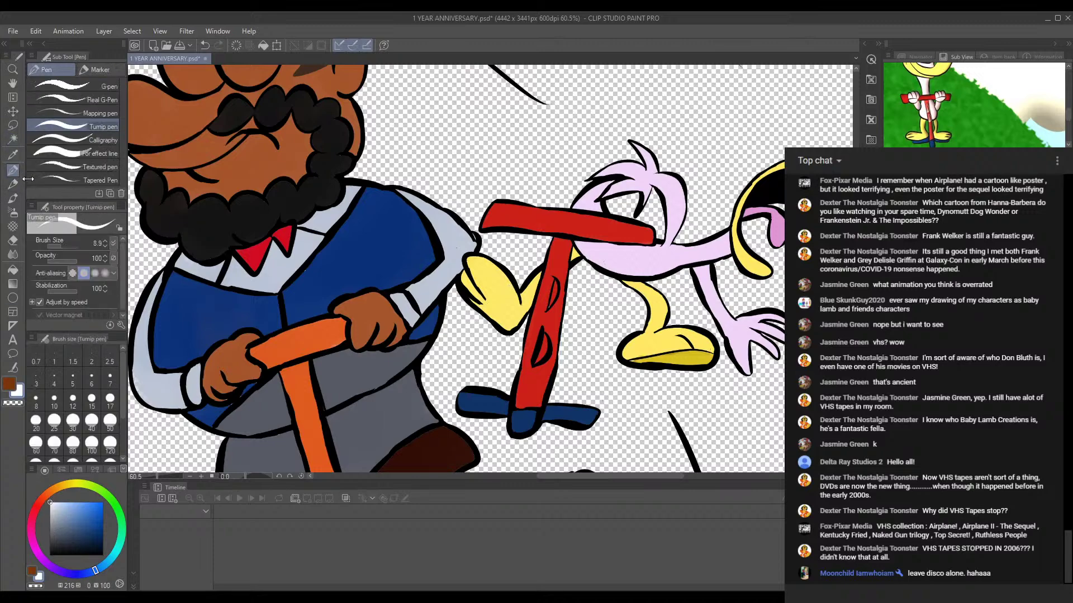
pyautogui.scroll(2, 558, 300)
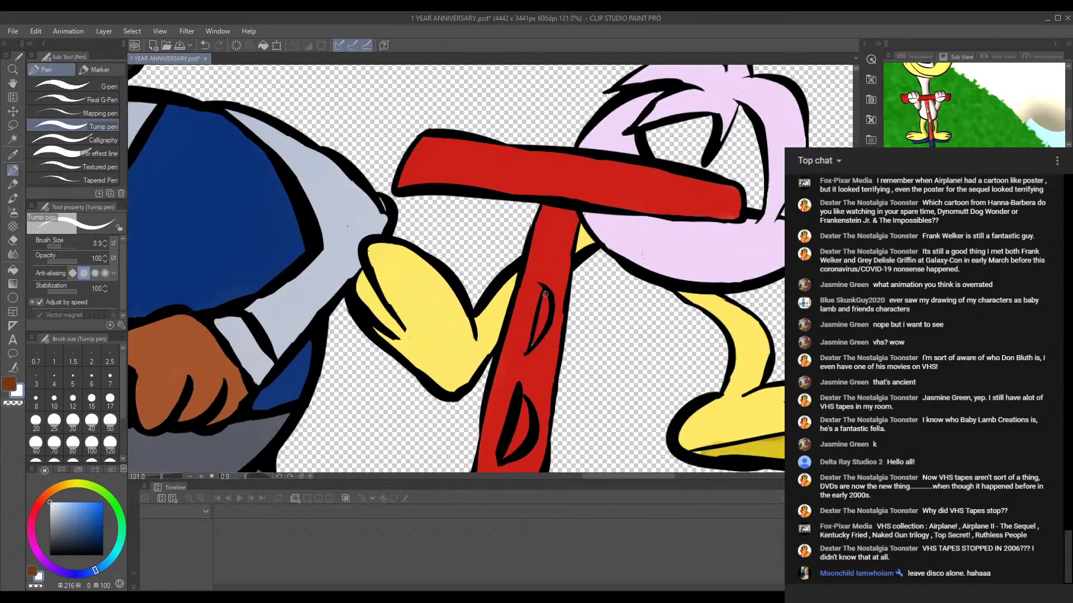
pyautogui.moveTo(539, 283)
pyautogui.mouseDown()
pyautogui.moveTo(547, 331)
pyautogui.moveTo(525, 353)
pyautogui.mouseUp()
pyautogui.moveTo(536, 308); pyautogui.dragTo(526, 351)
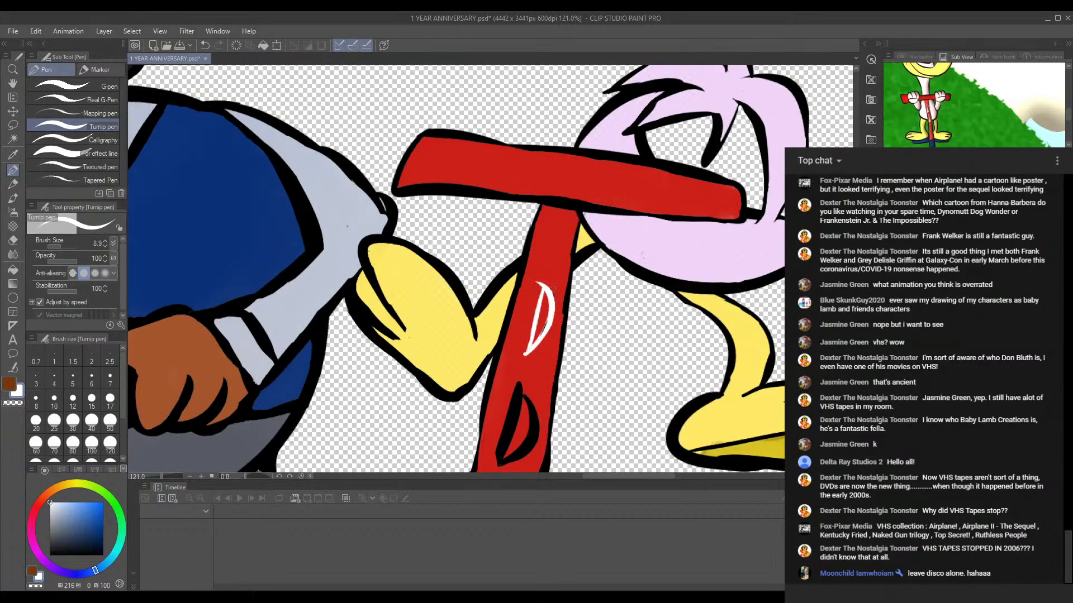
# Step: Trace the lower, larger letter D on the red stick in white with the Turnip pen
pyautogui.moveTo(509, 365); pyautogui.dragTo(531, 249)
pyautogui.moveTo(532, 297); pyautogui.dragTo(541, 267)
pyautogui.moveTo(522, 330)
pyautogui.mouseDown()
pyautogui.moveTo(534, 301)
pyautogui.moveTo(525, 341)
pyautogui.mouseUp()
pyautogui.moveTo(542, 276); pyautogui.dragTo(521, 351)
pyautogui.moveTo(531, 308)
pyautogui.mouseDown()
pyautogui.moveTo(520, 347)
pyautogui.moveTo(550, 287)
pyautogui.moveTo(545, 321)
pyautogui.mouseUp()
pyautogui.moveTo(542, 266)
pyautogui.mouseDown()
pyautogui.moveTo(554, 294)
pyautogui.moveTo(543, 344)
pyautogui.mouseUp()
pyautogui.moveTo(548, 325)
pyautogui.mouseDown()
pyautogui.moveTo(525, 351)
pyautogui.moveTo(555, 303)
pyautogui.moveTo(539, 264)
pyautogui.moveTo(554, 338)
pyautogui.mouseUp()
pyautogui.moveTo(558, 289); pyautogui.dragTo(559, 328)
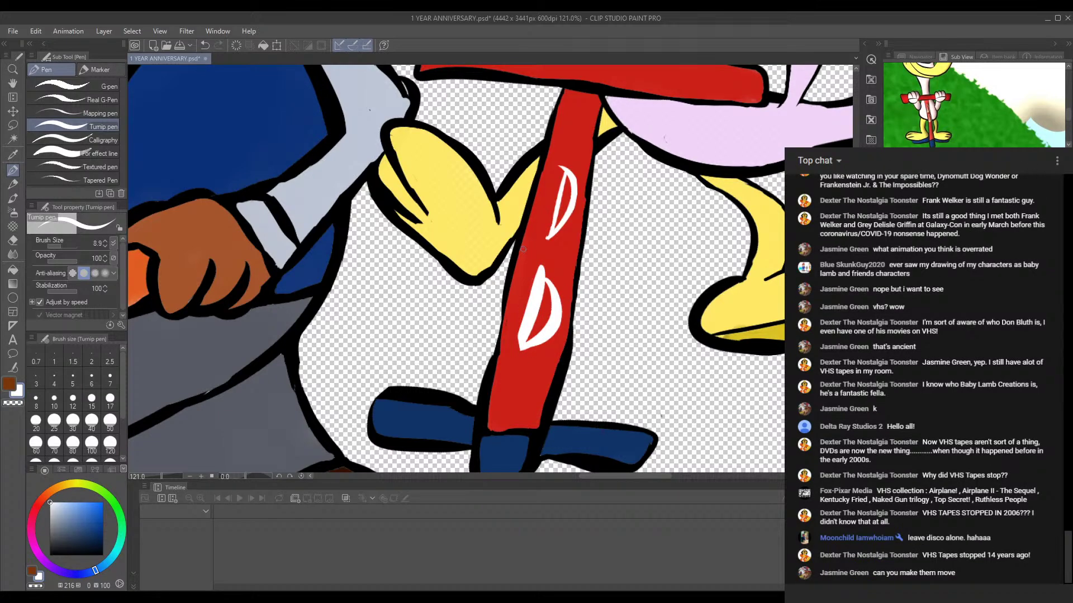
# Step: Write a white M on the orange stick's shaft and a white B on the yellow-green stick's shaft
pyautogui.scroll(-4, 523, 249)
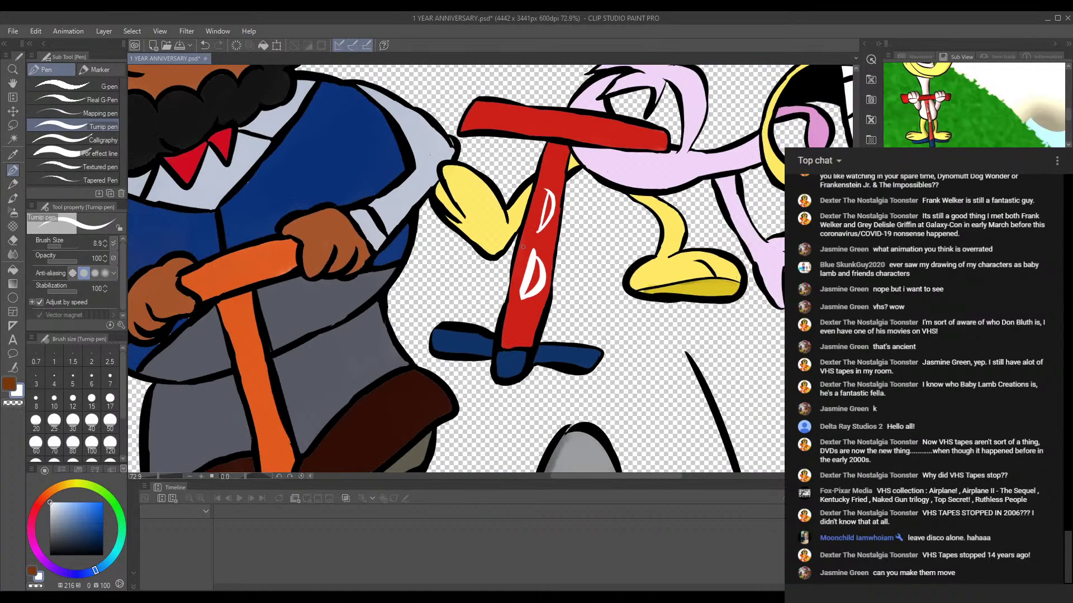
pyautogui.moveTo(516, 267)
pyautogui.mouseDown()
pyautogui.moveTo(571, 316)
pyautogui.moveTo(573, 345)
pyautogui.mouseUp()
pyautogui.scroll(-4, 514, 304)
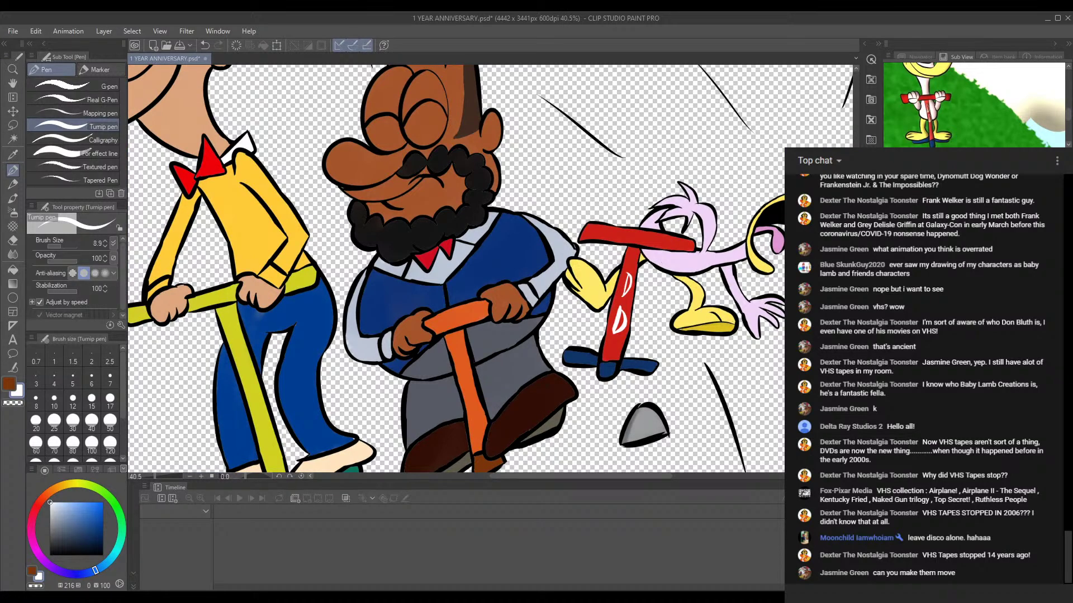
pyautogui.scroll(4, 462, 379)
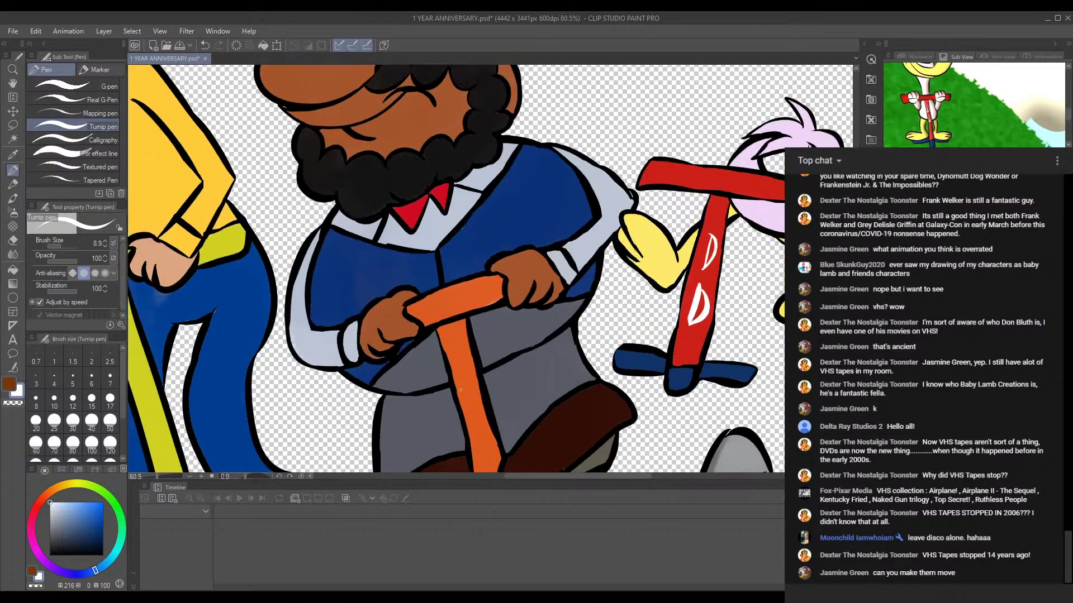
pyautogui.moveTo(460, 409)
pyautogui.mouseDown()
pyautogui.moveTo(457, 391)
pyautogui.moveTo(467, 392)
pyautogui.moveTo(478, 416)
pyautogui.mouseUp()
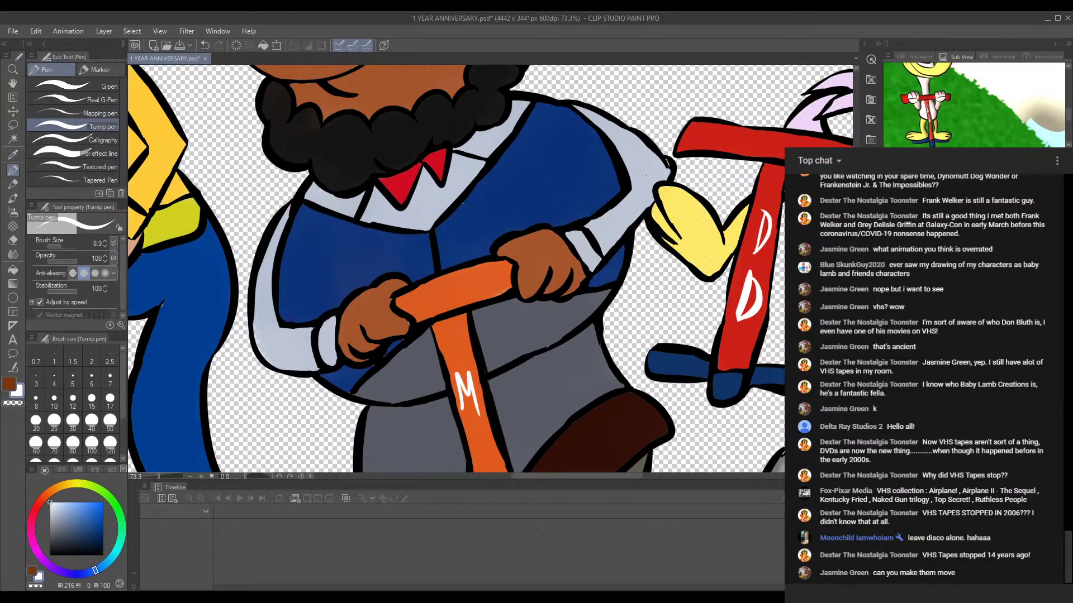
pyautogui.moveTo(151, 368); pyautogui.dragTo(448, 231)
pyautogui.moveTo(359, 239)
pyautogui.mouseDown()
pyautogui.moveTo(372, 285)
pyautogui.moveTo(361, 249)
pyautogui.moveTo(377, 254)
pyautogui.moveTo(366, 275)
pyautogui.moveTo(386, 281)
pyautogui.moveTo(367, 295)
pyautogui.mouseUp()
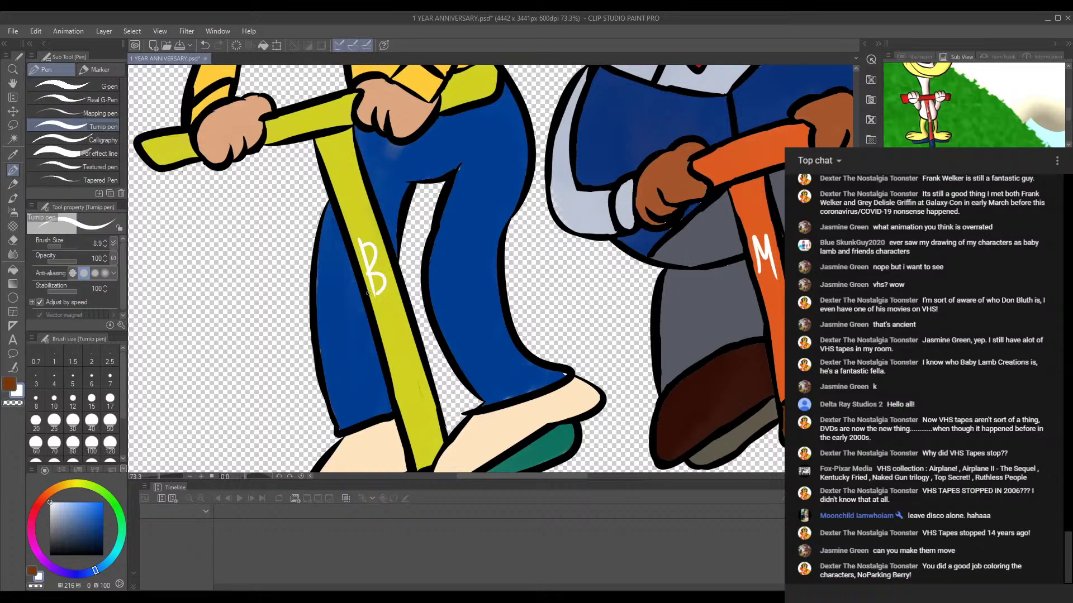
# Step: Review the whole drawing, checking the lettered sticks, all three characters and the dome
pyautogui.scroll(-6, 365, 241)
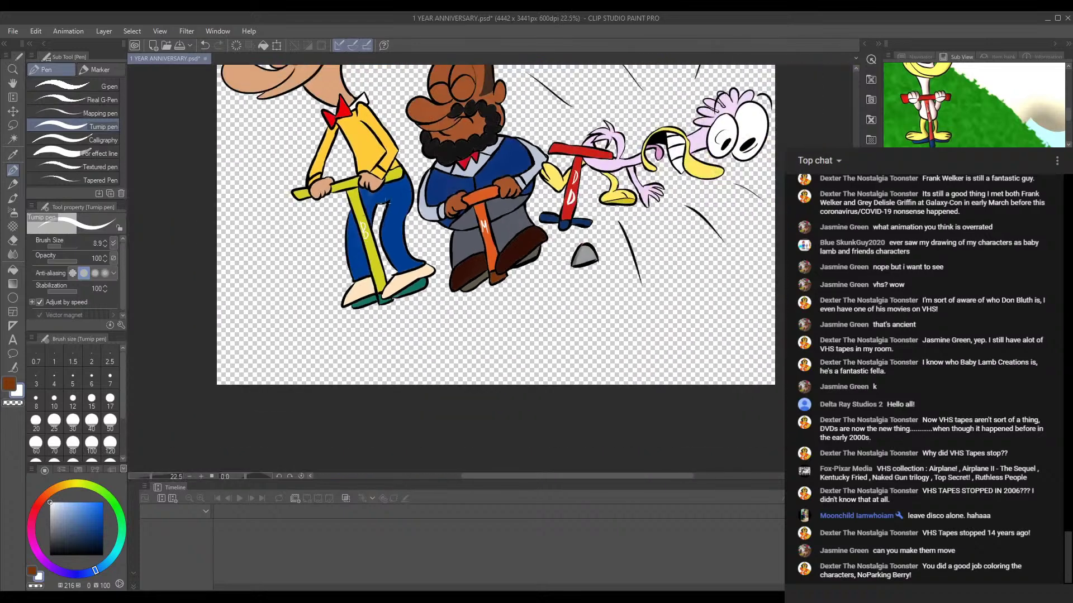
pyautogui.moveTo(481, 152); pyautogui.dragTo(450, 216)
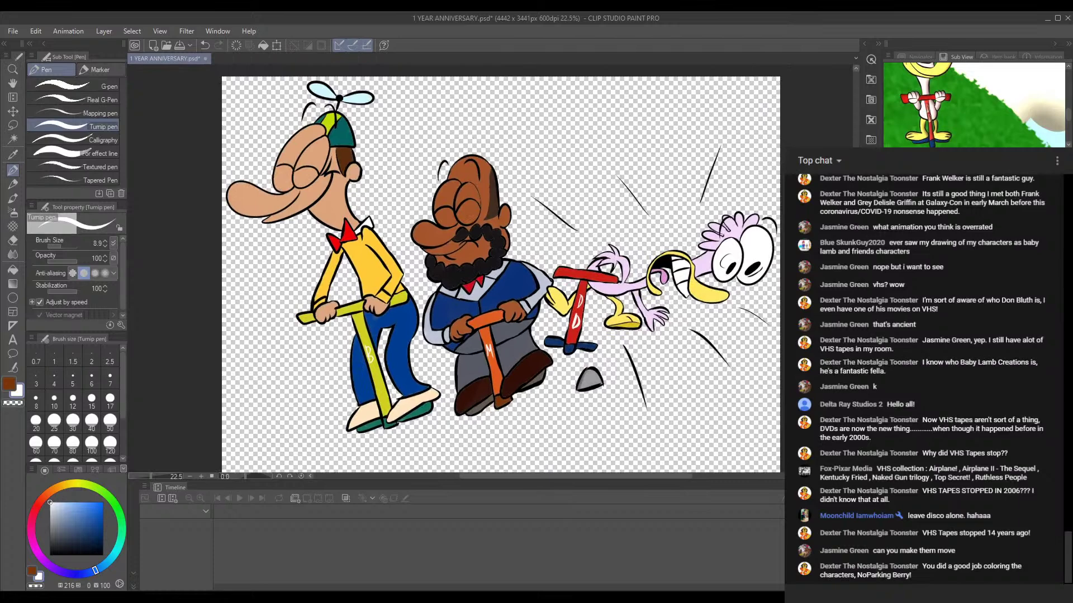
pyautogui.scroll(1, 390, 371)
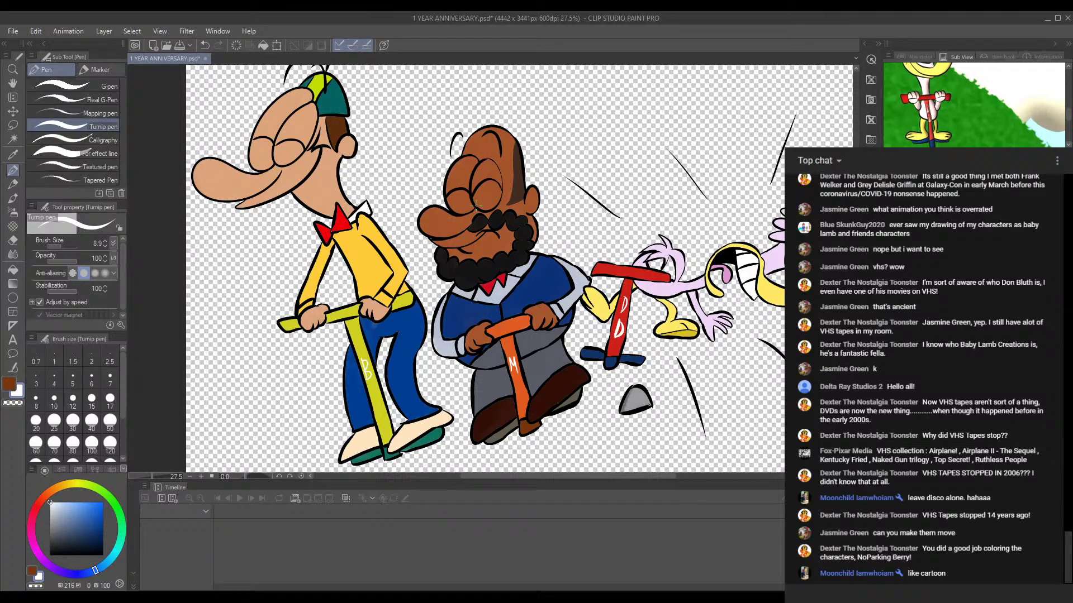
pyautogui.moveTo(533, 134); pyautogui.dragTo(523, 191)
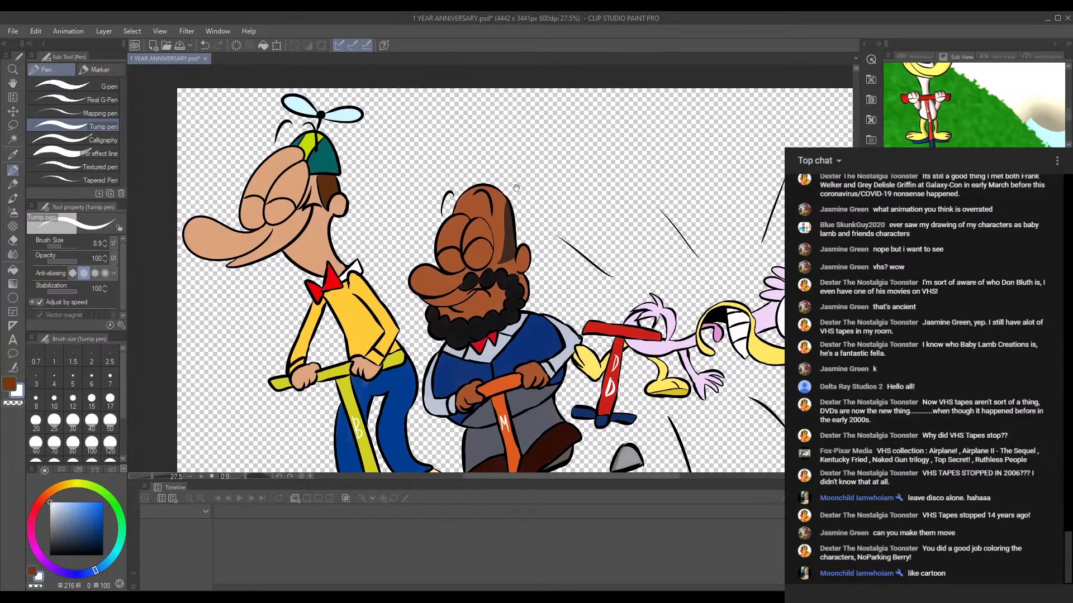
pyautogui.moveTo(398, 263); pyautogui.dragTo(365, 188)
pyautogui.moveTo(436, 232); pyautogui.dragTo(496, 294)
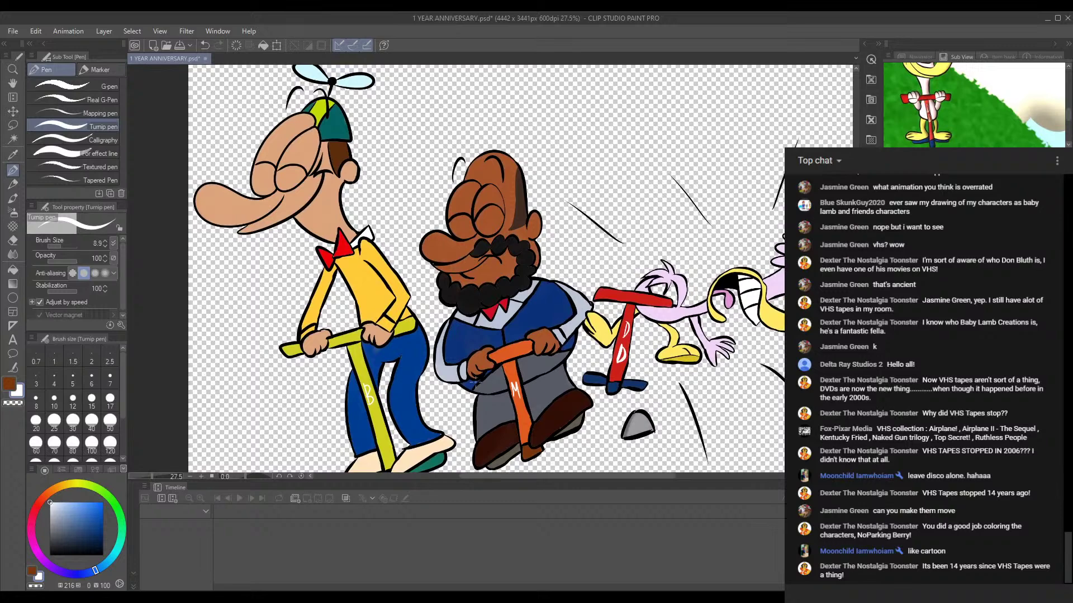
pyautogui.moveTo(732, 253); pyautogui.dragTo(631, 221)
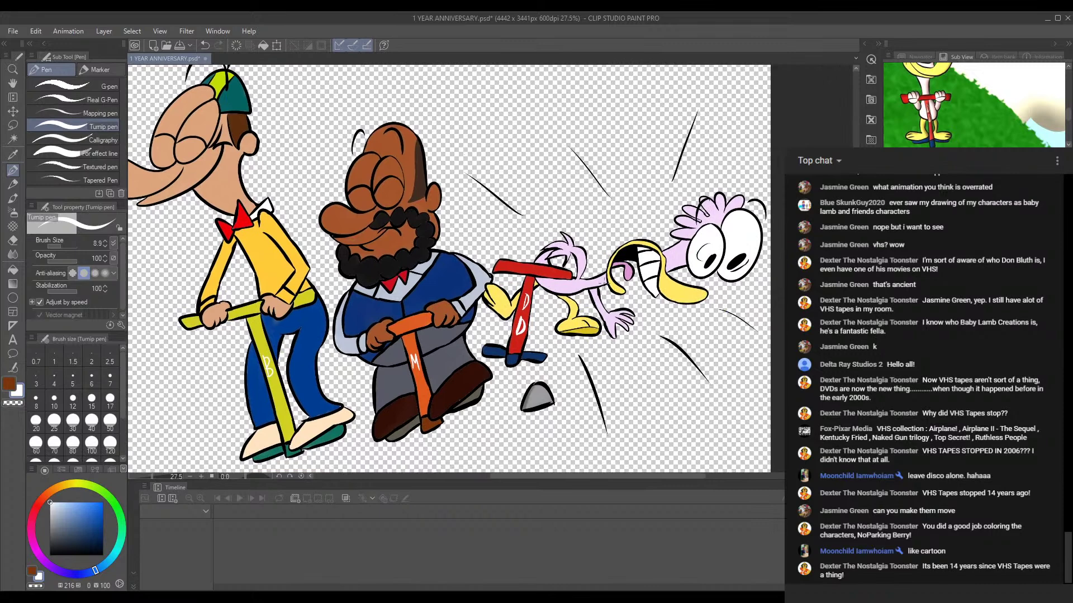
pyautogui.scroll(1, 604, 218)
pyautogui.scroll(1, 603, 265)
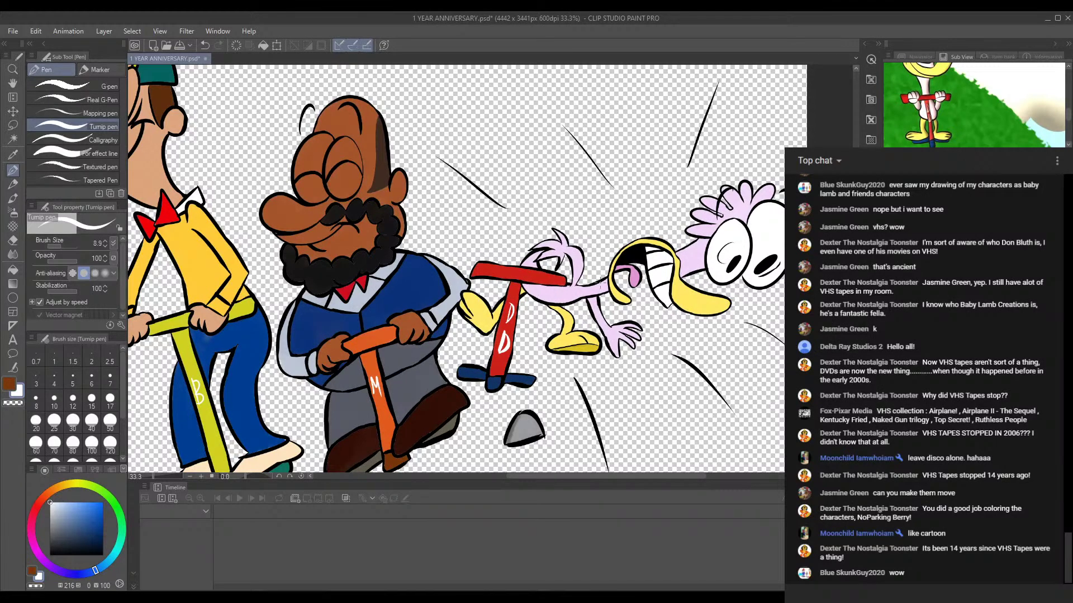
pyautogui.moveTo(545, 291); pyautogui.dragTo(604, 313)
pyautogui.moveTo(545, 262); pyautogui.dragTo(553, 240)
pyautogui.moveTo(614, 252); pyautogui.dragTo(547, 218)
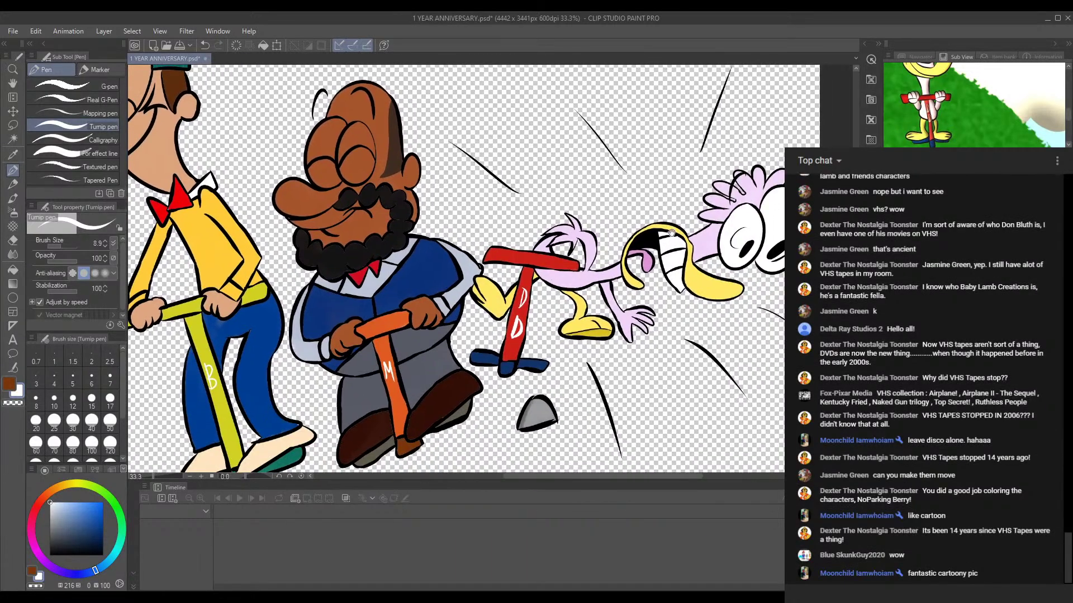
pyautogui.moveTo(706, 239); pyautogui.dragTo(672, 246)
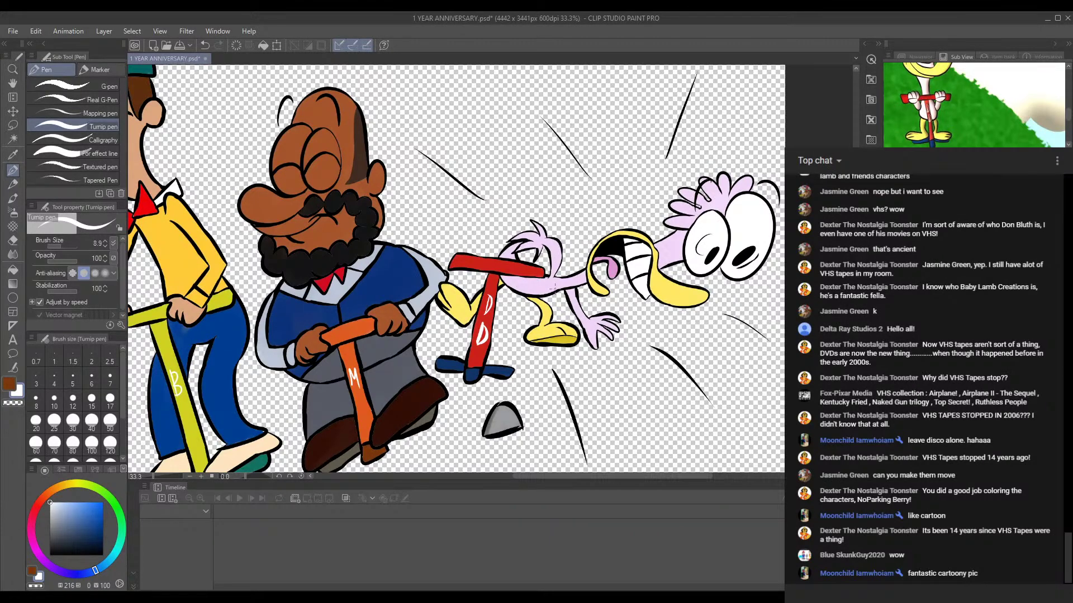
pyautogui.moveTo(532, 362); pyautogui.dragTo(516, 325)
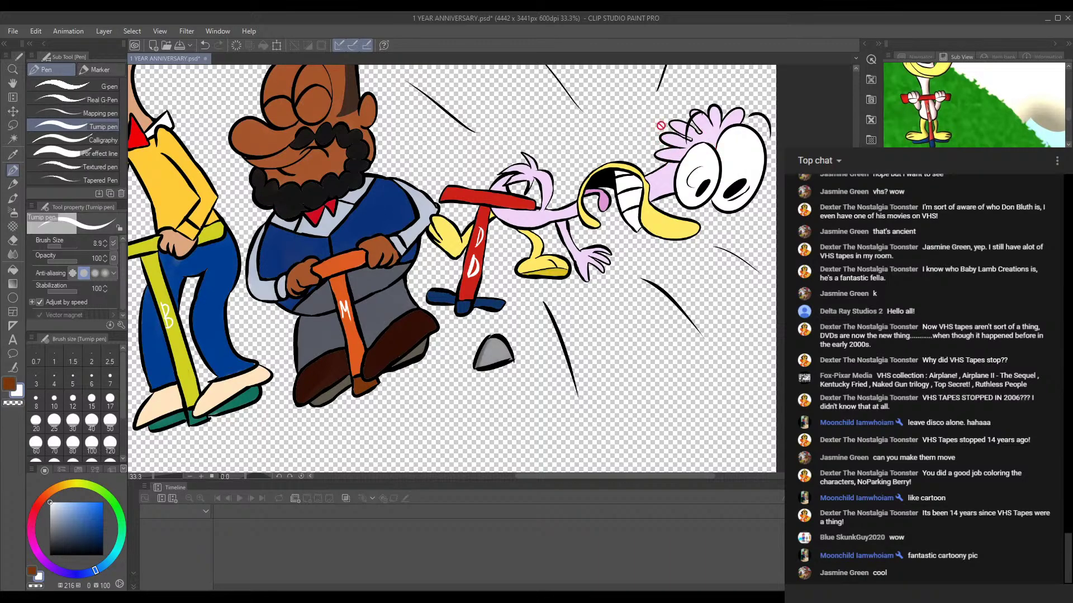
# Step: Sample the left character's skin tone and darken it to a brown shade (hue 25, saturation 59, value 67)
pyautogui.moveTo(276, 84); pyautogui.dragTo(499, 217)
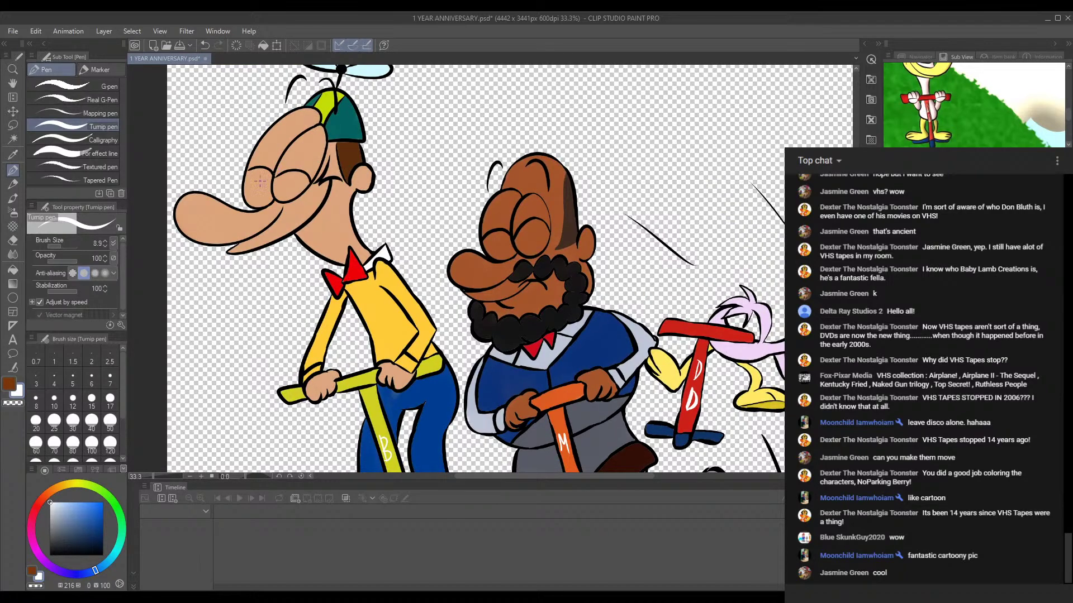
pyautogui.scroll(1, 263, 178)
pyautogui.click(12, 155)
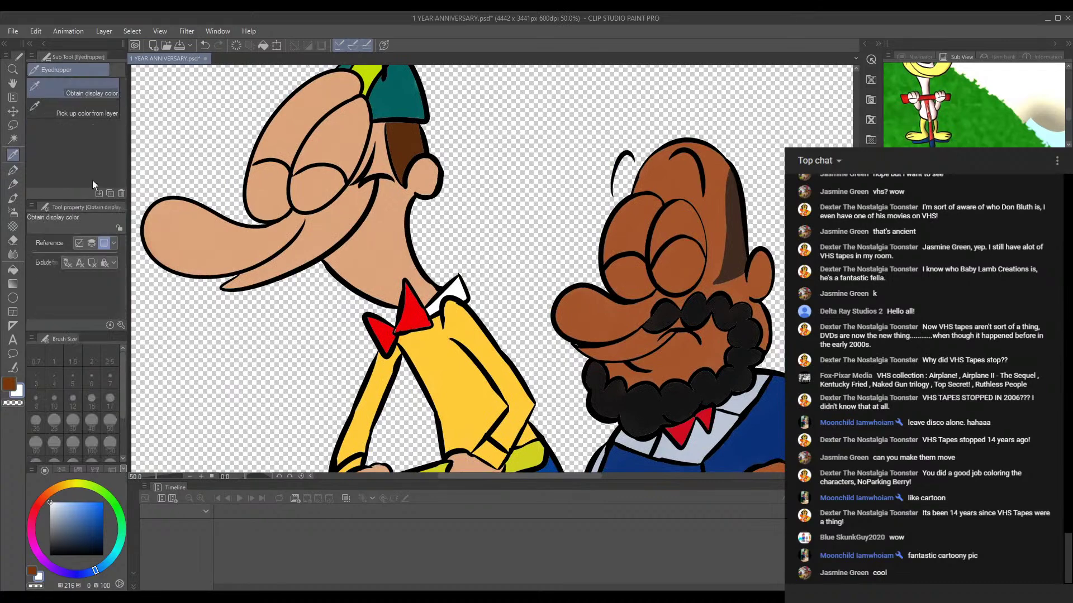
pyautogui.click(195, 205)
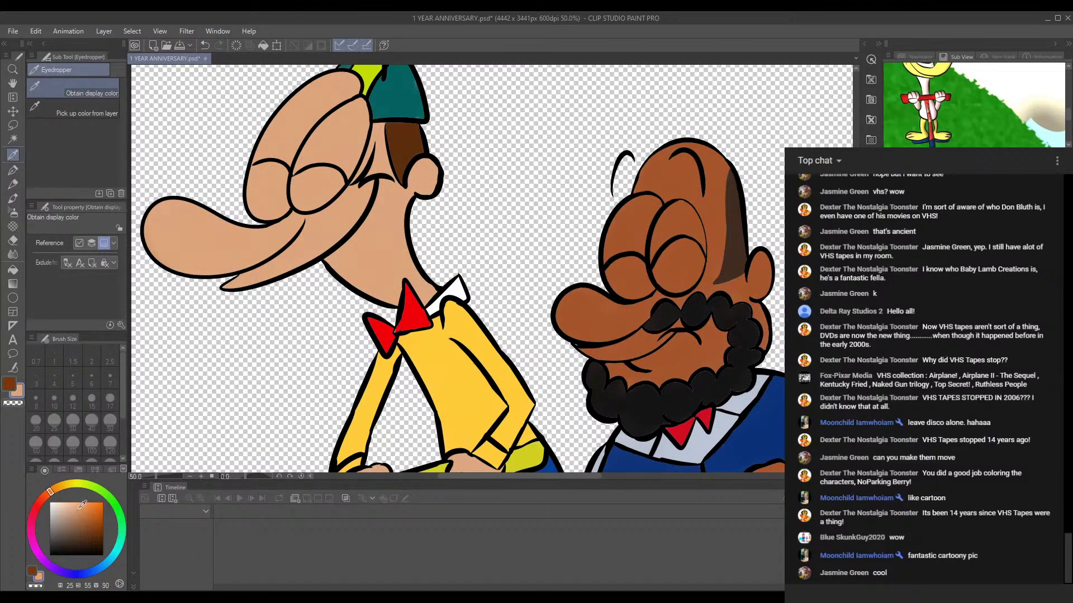
pyautogui.click(12, 184)
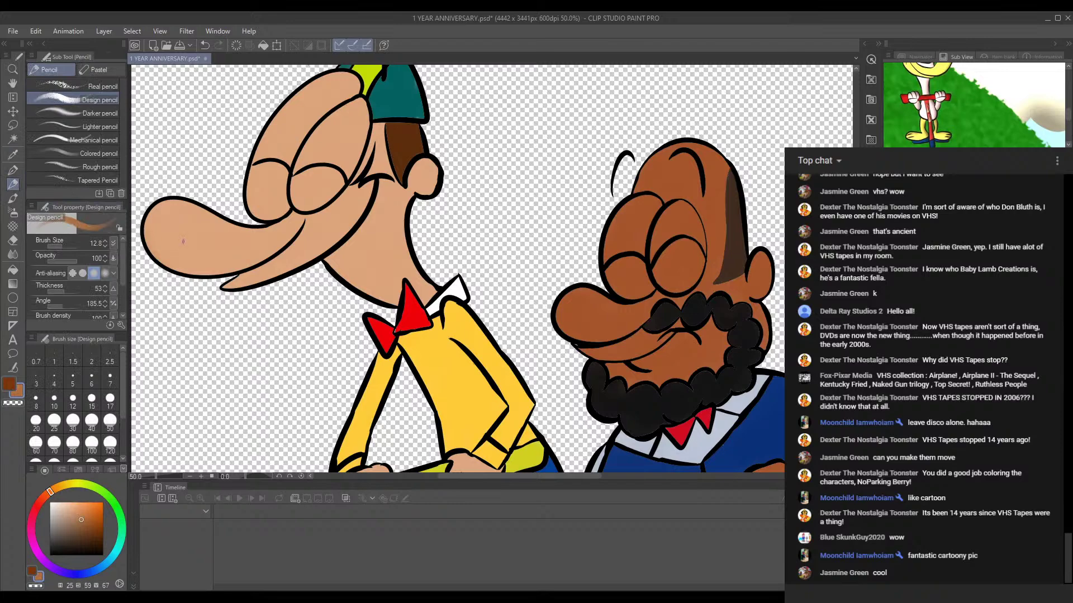
pyautogui.click(13, 199)
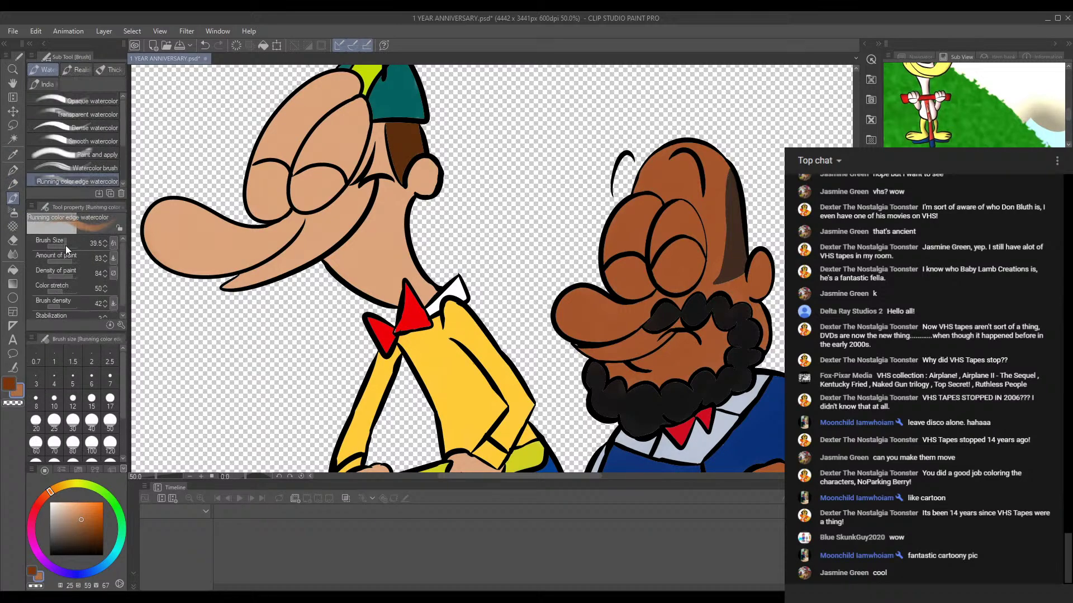
pyautogui.moveTo(155, 225); pyautogui.dragTo(194, 265)
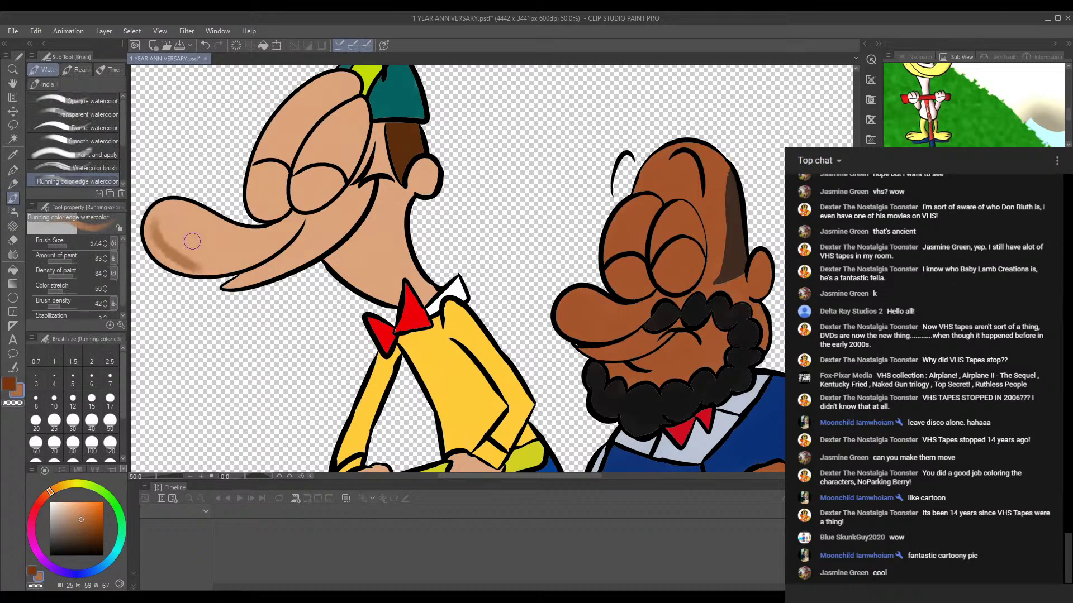
pyautogui.hotkey('ctrl', 'z')
# Step: Shade the left character's nose, eyes, ear, neck and mouth with the Highlight airbrush at size 83.5
pyautogui.click(13, 213)
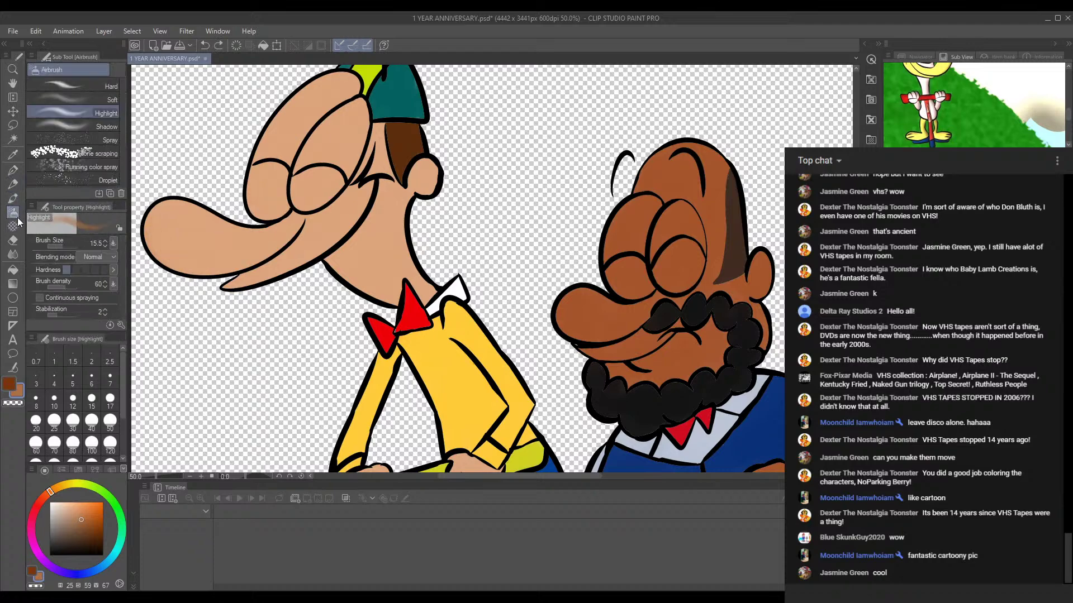
pyautogui.moveTo(65, 247); pyautogui.dragTo(70, 246)
pyautogui.moveTo(164, 230)
pyautogui.mouseDown()
pyautogui.moveTo(166, 253)
pyautogui.moveTo(172, 237)
pyautogui.moveTo(148, 225)
pyautogui.moveTo(257, 259)
pyautogui.moveTo(235, 225)
pyautogui.moveTo(179, 252)
pyautogui.moveTo(241, 255)
pyautogui.moveTo(267, 231)
pyautogui.moveTo(301, 240)
pyautogui.mouseUp()
pyautogui.moveTo(324, 99)
pyautogui.mouseDown()
pyautogui.moveTo(349, 81)
pyautogui.moveTo(291, 109)
pyautogui.moveTo(305, 108)
pyautogui.moveTo(277, 130)
pyautogui.moveTo(274, 172)
pyautogui.moveTo(260, 157)
pyautogui.moveTo(269, 178)
pyautogui.moveTo(259, 167)
pyautogui.moveTo(312, 167)
pyautogui.moveTo(339, 114)
pyautogui.moveTo(307, 206)
pyautogui.mouseUp()
pyautogui.moveTo(439, 169); pyautogui.dragTo(428, 188)
pyautogui.moveTo(342, 261)
pyautogui.mouseDown()
pyautogui.moveTo(388, 292)
pyautogui.moveTo(336, 257)
pyautogui.moveTo(371, 293)
pyautogui.moveTo(391, 296)
pyautogui.mouseUp()
pyautogui.moveTo(224, 286)
pyautogui.mouseDown()
pyautogui.moveTo(255, 271)
pyautogui.moveTo(241, 282)
pyautogui.mouseUp()
pyautogui.moveTo(319, 252)
pyautogui.mouseDown()
pyautogui.moveTo(359, 203)
pyautogui.moveTo(315, 256)
pyautogui.moveTo(350, 255)
pyautogui.moveTo(341, 260)
pyautogui.moveTo(377, 289)
pyautogui.moveTo(343, 272)
pyautogui.moveTo(392, 263)
pyautogui.moveTo(388, 191)
pyautogui.moveTo(384, 261)
pyautogui.moveTo(352, 235)
pyautogui.moveTo(363, 219)
pyautogui.moveTo(357, 206)
pyautogui.moveTo(335, 219)
pyautogui.moveTo(345, 191)
pyautogui.mouseUp()
pyautogui.scroll(3, 363, 223)
pyautogui.scroll(-3, 282, 259)
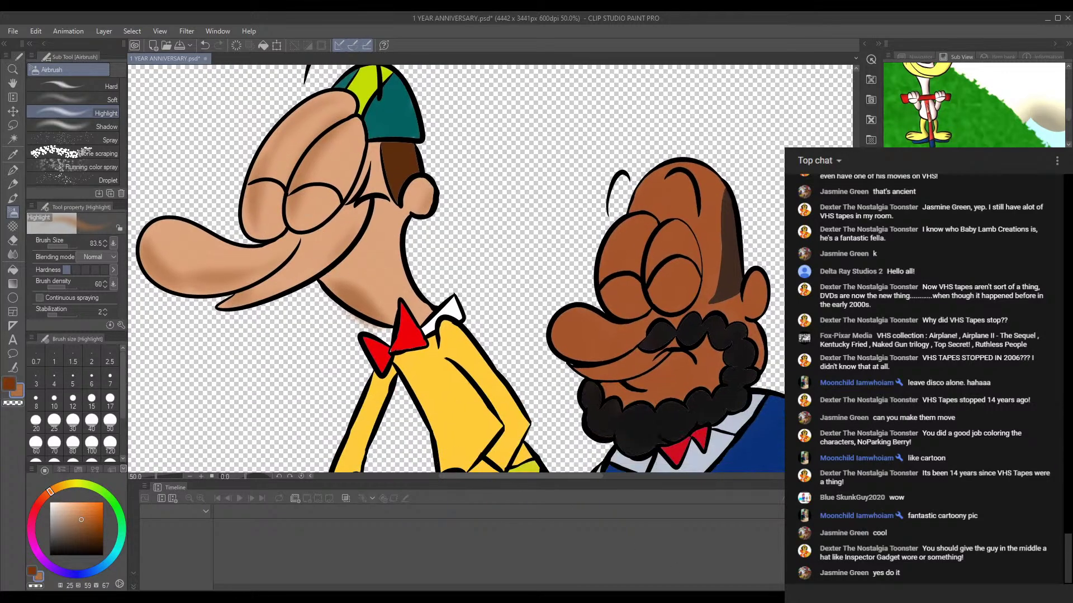
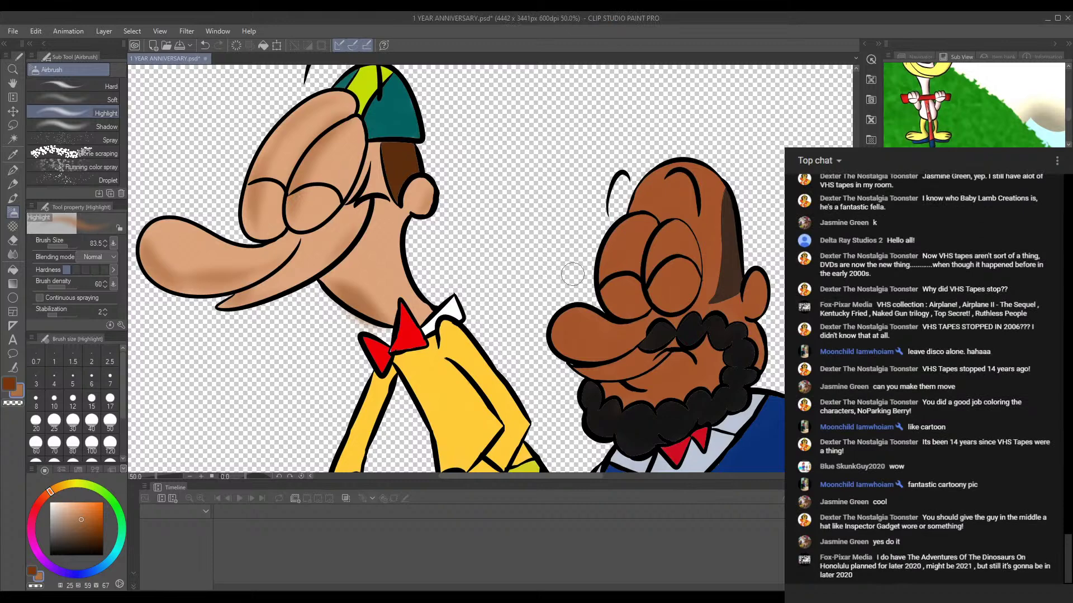
pyautogui.moveTo(690, 286); pyautogui.dragTo(556, 300)
pyautogui.moveTo(403, 233); pyautogui.dragTo(534, 295)
pyautogui.moveTo(328, 328)
pyautogui.mouseDown()
pyautogui.moveTo(333, 357)
pyautogui.moveTo(318, 342)
pyautogui.moveTo(363, 373)
pyautogui.moveTo(324, 336)
pyautogui.moveTo(343, 360)
pyautogui.moveTo(379, 381)
pyautogui.mouseUp()
pyautogui.moveTo(437, 312); pyautogui.dragTo(378, 216)
pyautogui.moveTo(377, 168)
pyautogui.mouseDown()
pyautogui.moveTo(340, 187)
pyautogui.moveTo(351, 198)
pyautogui.moveTo(356, 184)
pyautogui.moveTo(347, 212)
pyautogui.moveTo(346, 194)
pyautogui.moveTo(363, 273)
pyautogui.moveTo(343, 229)
pyautogui.mouseUp()
pyautogui.hotkey('ctrl', 'z')
pyautogui.hotkey('ctrl', 'z')
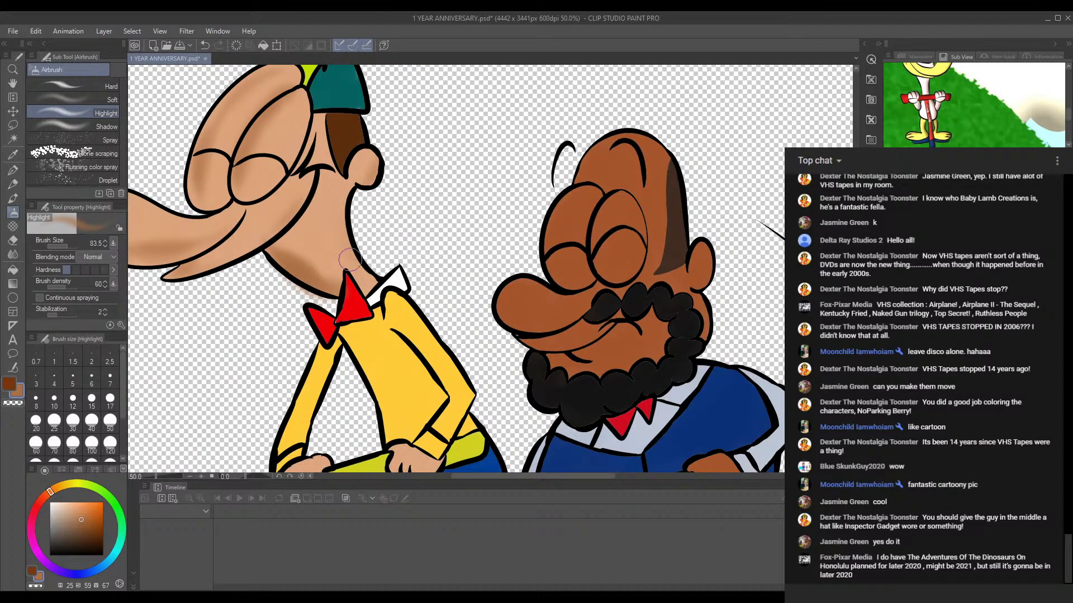
# Step: Shade both hands of the left character on the yellow-green handlebar with the darker skin tone
pyautogui.moveTo(329, 74); pyautogui.dragTo(364, 194)
pyautogui.moveTo(370, 276); pyautogui.dragTo(343, 62)
pyautogui.moveTo(282, 383)
pyautogui.mouseDown()
pyautogui.moveTo(301, 400)
pyautogui.moveTo(287, 390)
pyautogui.moveTo(316, 379)
pyautogui.moveTo(286, 381)
pyautogui.moveTo(312, 382)
pyautogui.moveTo(295, 391)
pyautogui.moveTo(301, 366)
pyautogui.mouseUp()
pyautogui.hotkey('ctrl', 'z')
pyautogui.moveTo(419, 358); pyautogui.dragTo(404, 371)
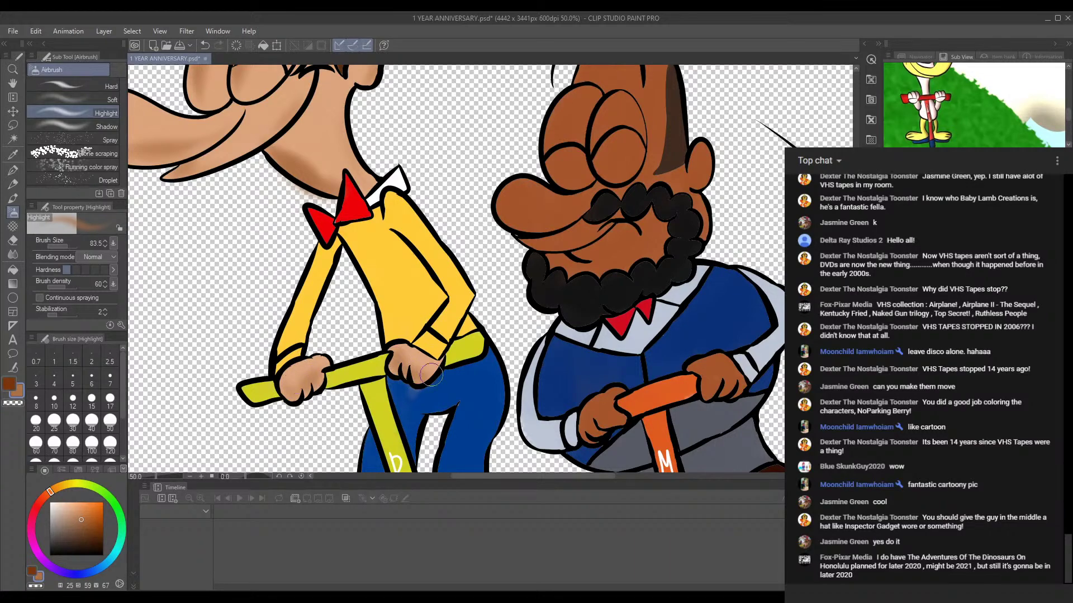
pyautogui.moveTo(454, 260); pyautogui.dragTo(464, 362)
pyautogui.moveTo(372, 202); pyautogui.dragTo(430, 300)
pyautogui.moveTo(404, 247); pyautogui.dragTo(371, 209)
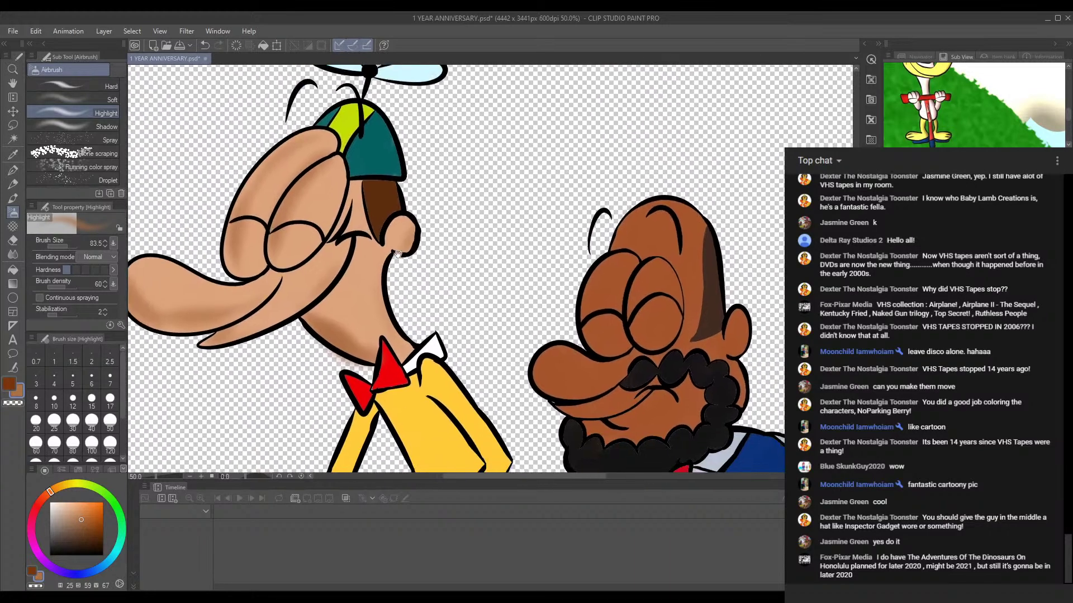
# Step: Sample the left character's brown hair color, darken it to value 16 and airbrush shading onto the hair
pyautogui.click(14, 155)
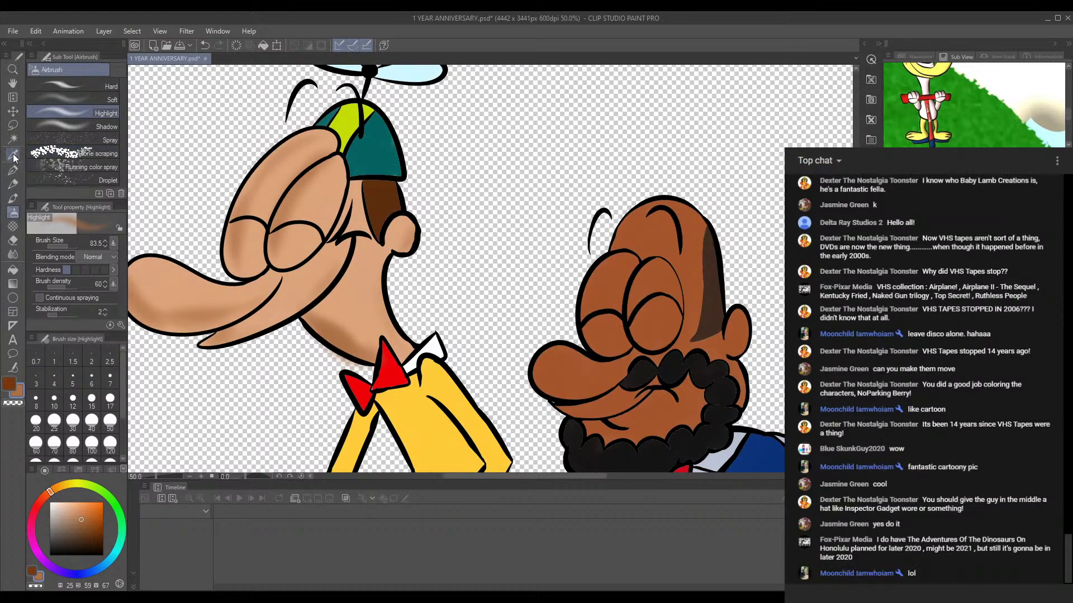
pyautogui.click(383, 194)
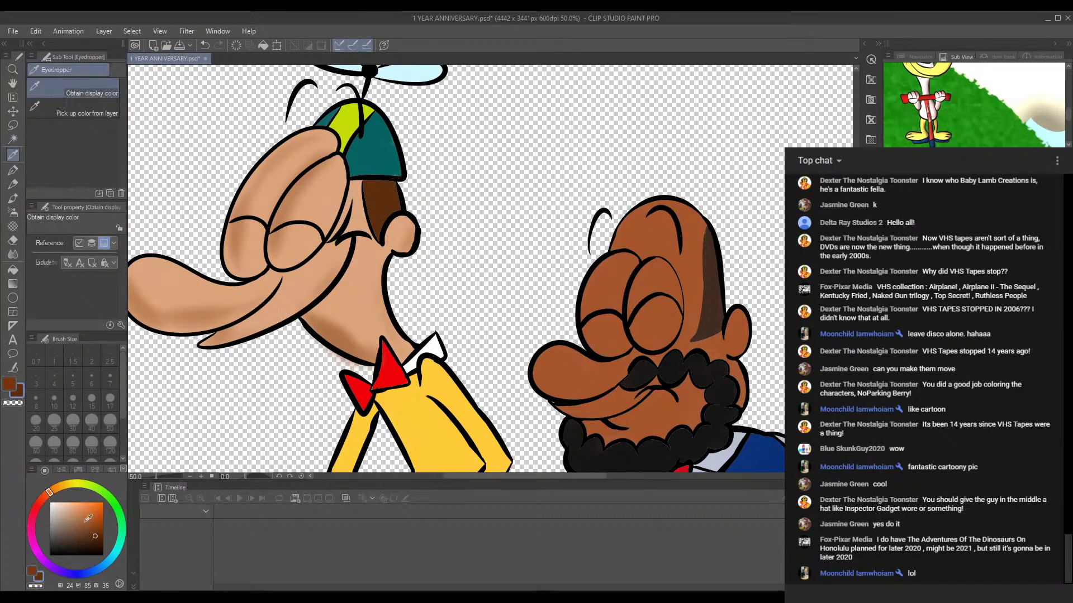
pyautogui.moveTo(96, 537); pyautogui.dragTo(99, 544)
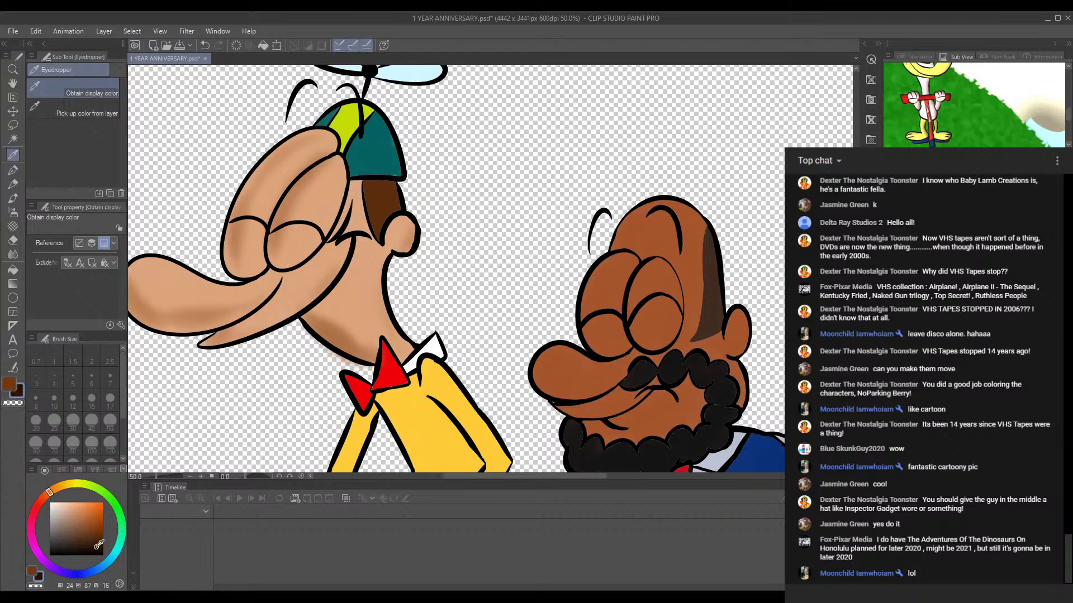
pyautogui.click(13, 212)
pyautogui.moveTo(389, 198); pyautogui.dragTo(405, 175)
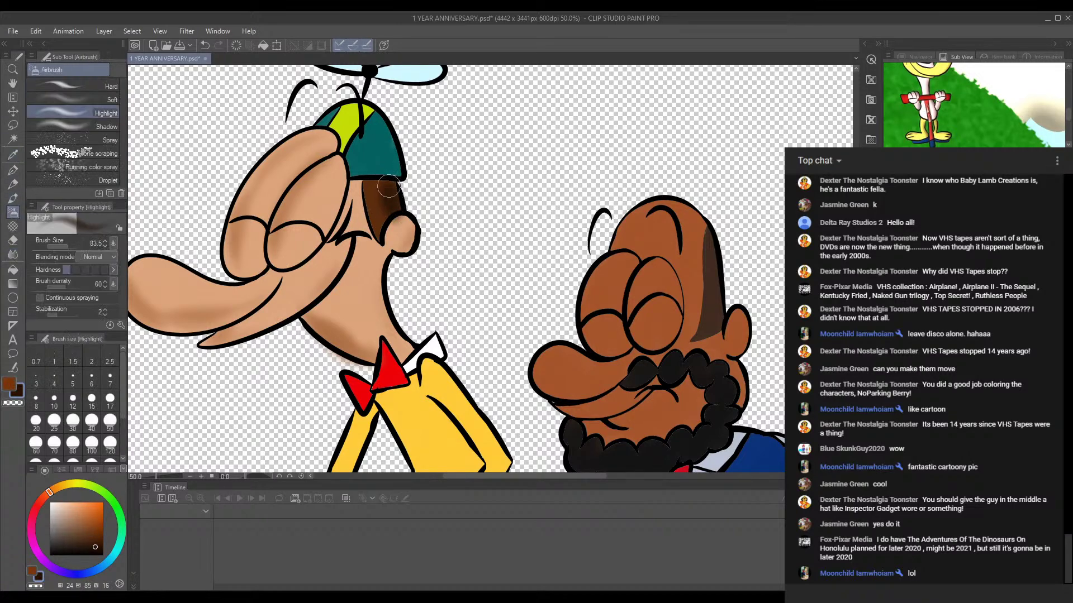
pyautogui.moveTo(392, 181)
pyautogui.mouseDown()
pyautogui.moveTo(402, 214)
pyautogui.moveTo(407, 183)
pyautogui.mouseUp()
# Step: Sample the propeller cap's teal, darken it to value 24 and airbrush shading along the cap's back edge
pyautogui.moveTo(355, 114); pyautogui.dragTo(378, 202)
pyautogui.moveTo(413, 316)
pyautogui.mouseDown()
pyautogui.moveTo(359, 134)
pyautogui.moveTo(387, 259)
pyautogui.moveTo(432, 318)
pyautogui.mouseUp()
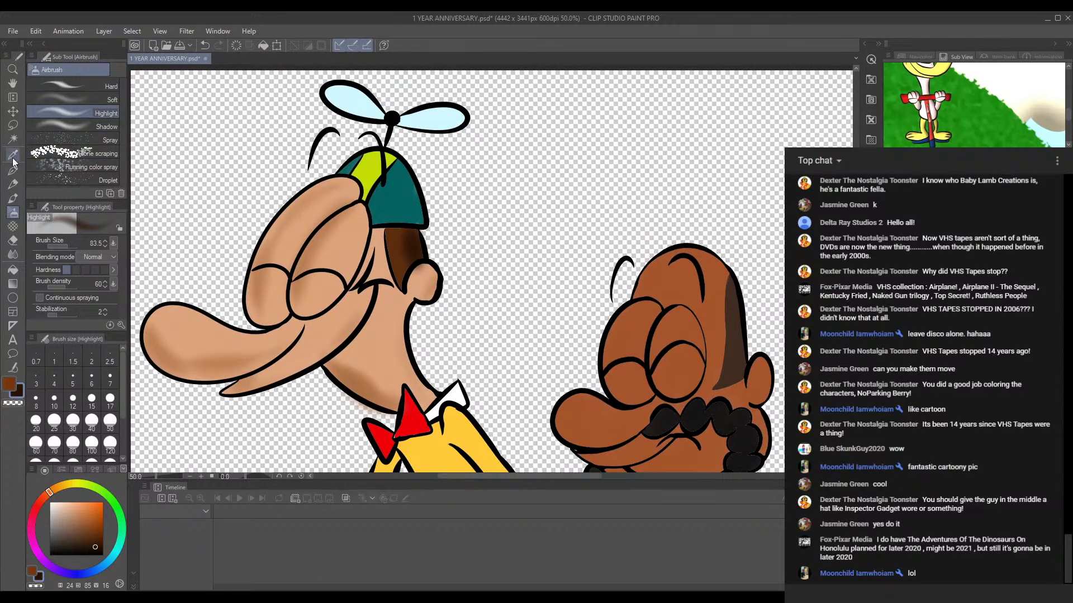
pyautogui.click(13, 158)
pyautogui.click(378, 186)
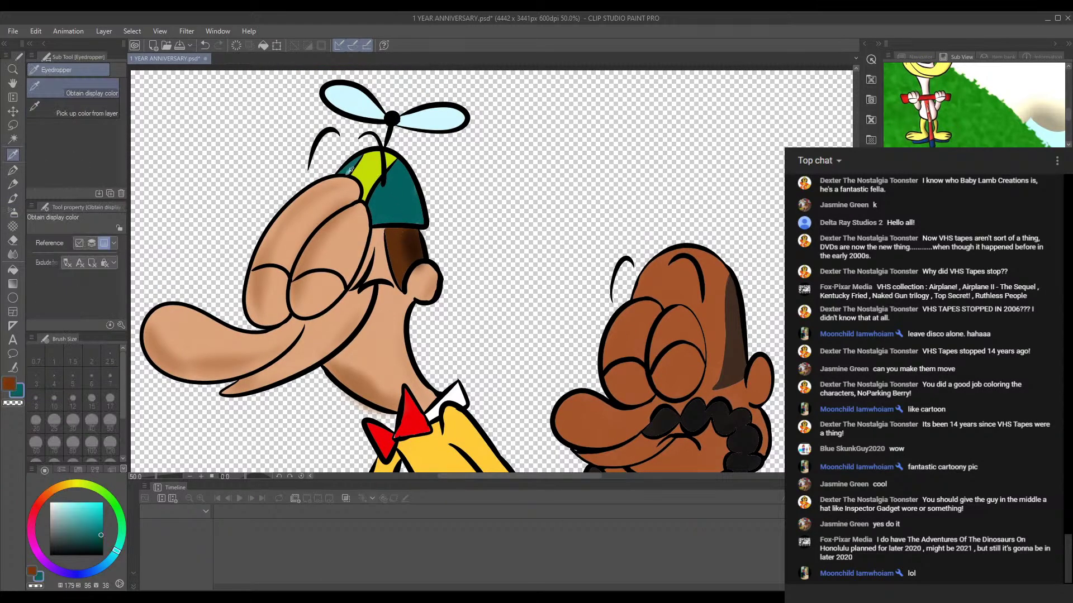
pyautogui.moveTo(101, 536); pyautogui.dragTo(106, 539)
pyautogui.click(13, 170)
pyautogui.click(13, 212)
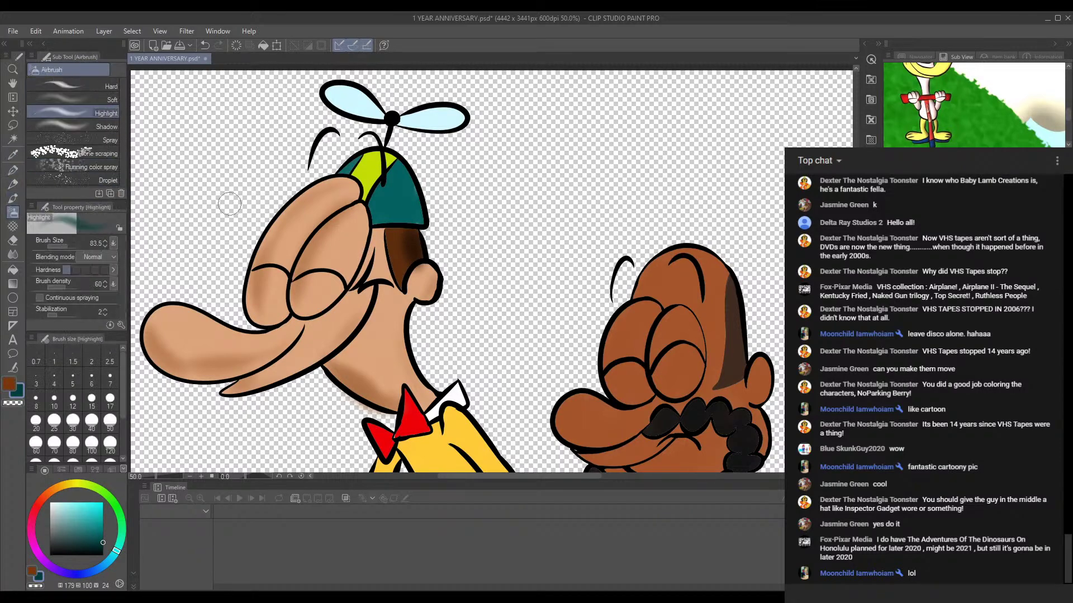
pyautogui.moveTo(400, 174); pyautogui.dragTo(413, 225)
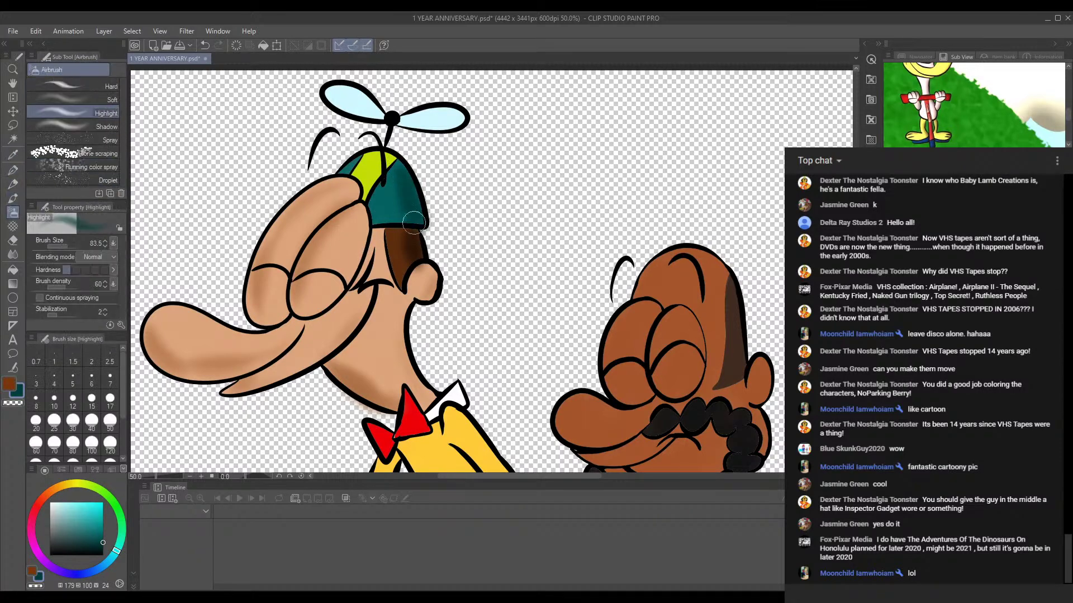
pyautogui.moveTo(395, 163)
pyautogui.mouseDown()
pyautogui.moveTo(413, 210)
pyautogui.moveTo(407, 160)
pyautogui.mouseUp()
# Step: Sample the yellow of the left character's shirt as the drawing color
pyautogui.press('space')
pyautogui.moveTo(478, 356); pyautogui.dragTo(480, 311)
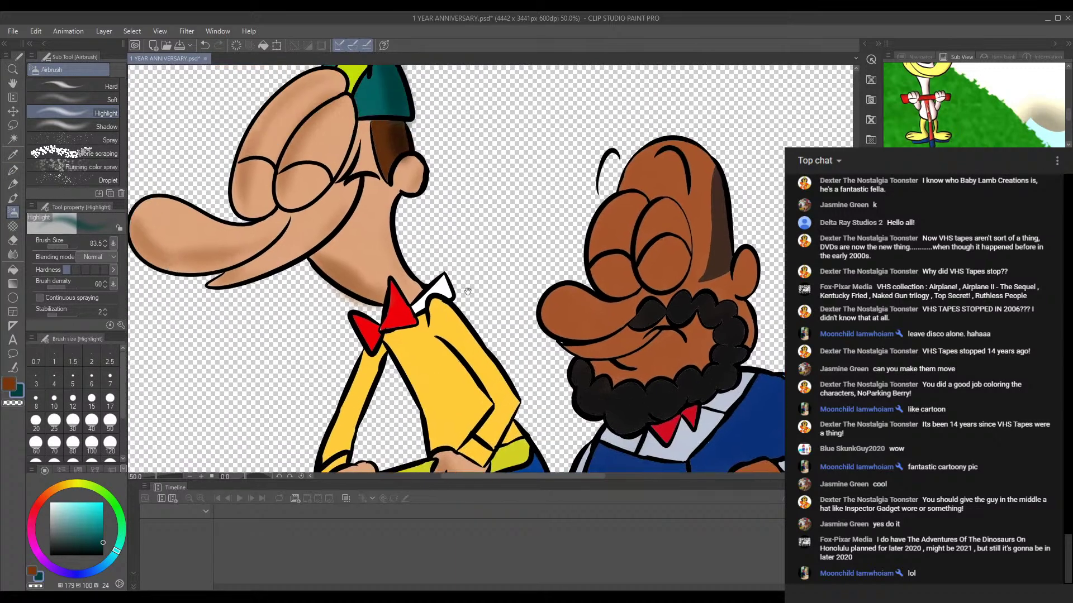
pyautogui.moveTo(409, 207); pyautogui.dragTo(473, 282)
pyautogui.moveTo(337, 241); pyautogui.dragTo(350, 263)
pyautogui.moveTo(456, 329); pyautogui.dragTo(346, 166)
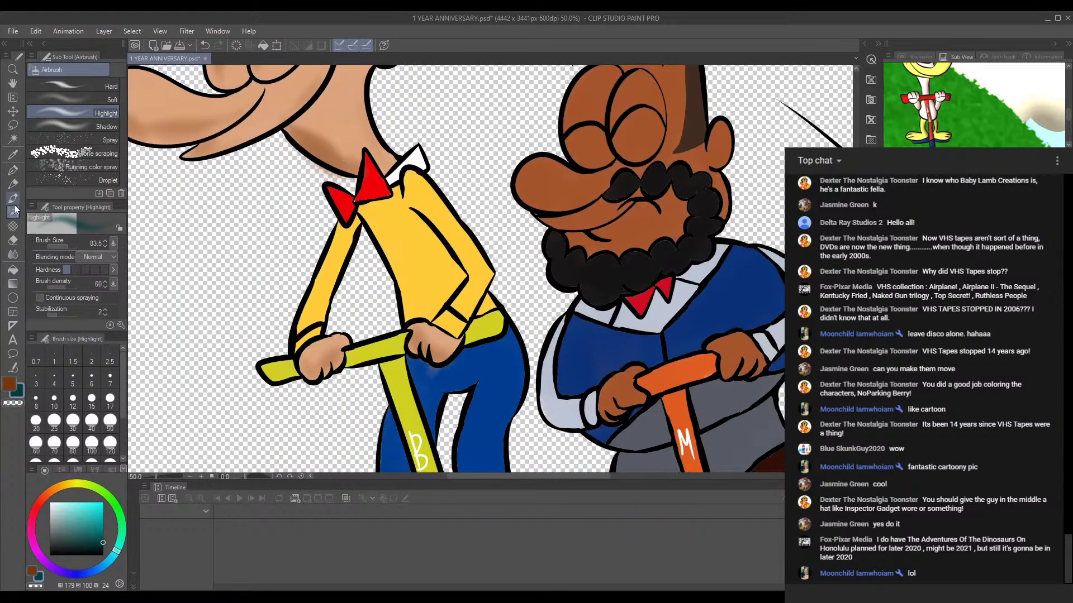
pyautogui.click(13, 155)
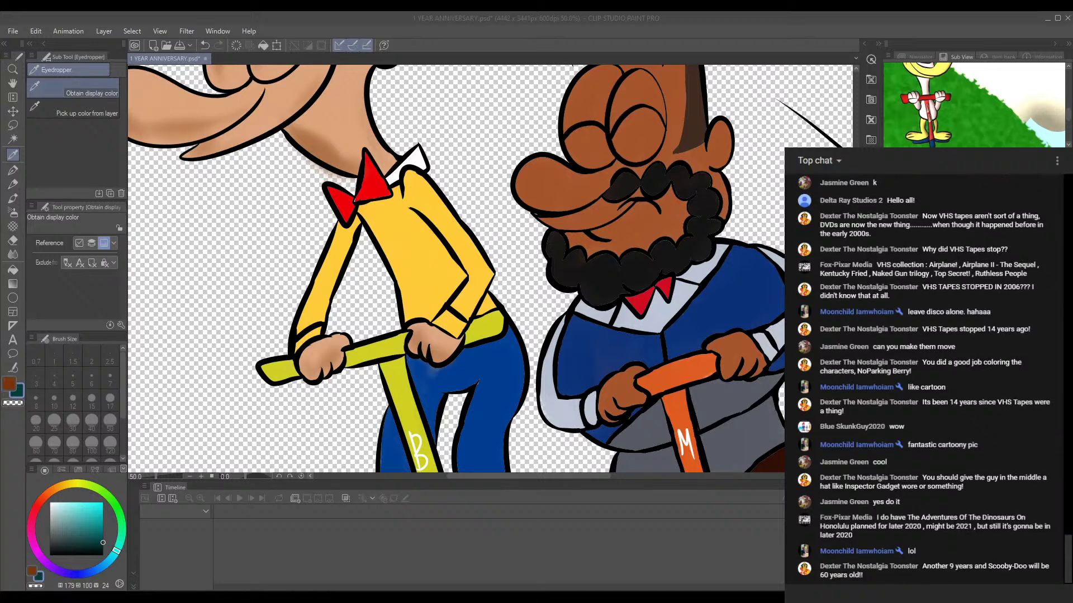
pyautogui.click(692, 588)
pyautogui.click(407, 224)
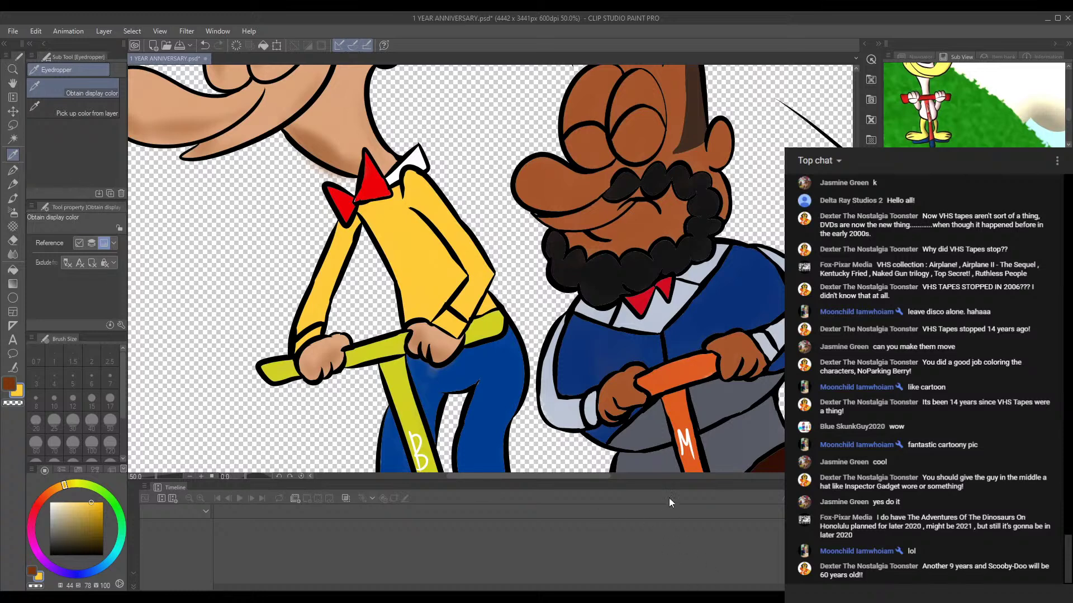
pyautogui.click(640, 597)
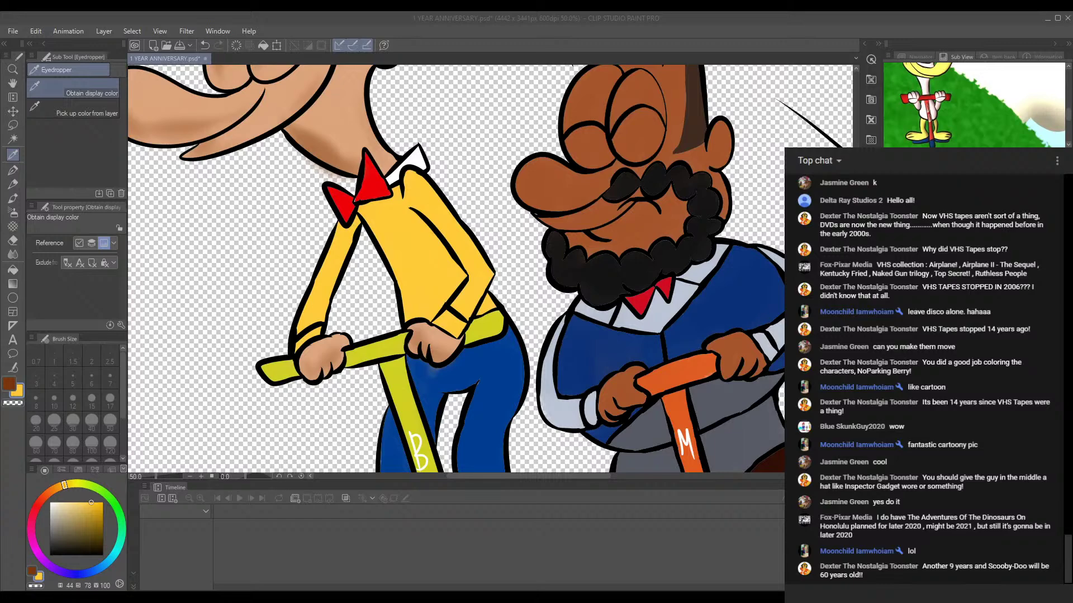
pyautogui.click(659, 527)
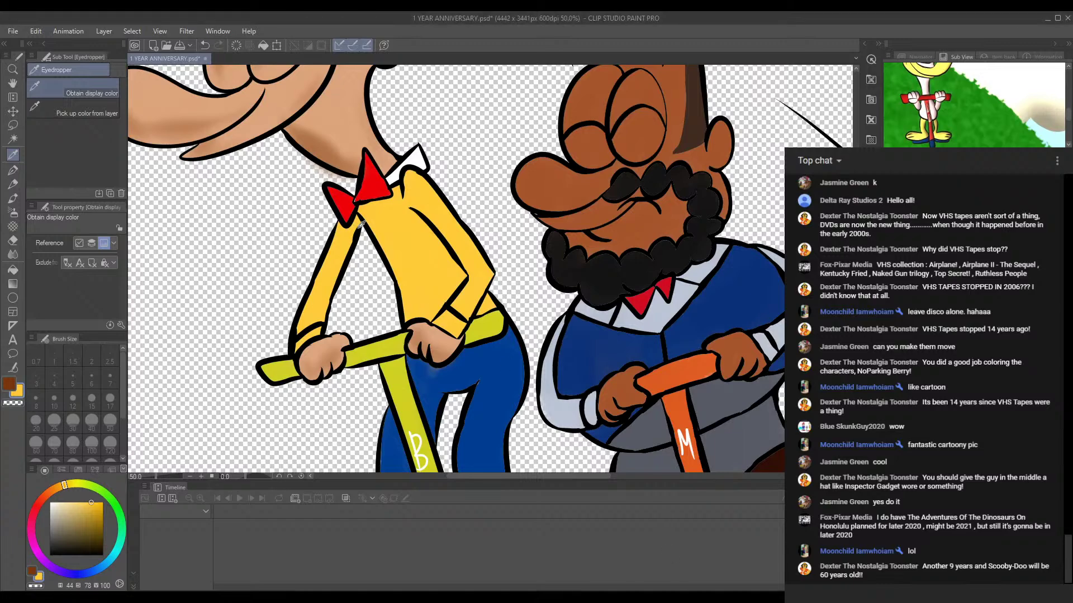
pyautogui.scroll(3, 360, 223)
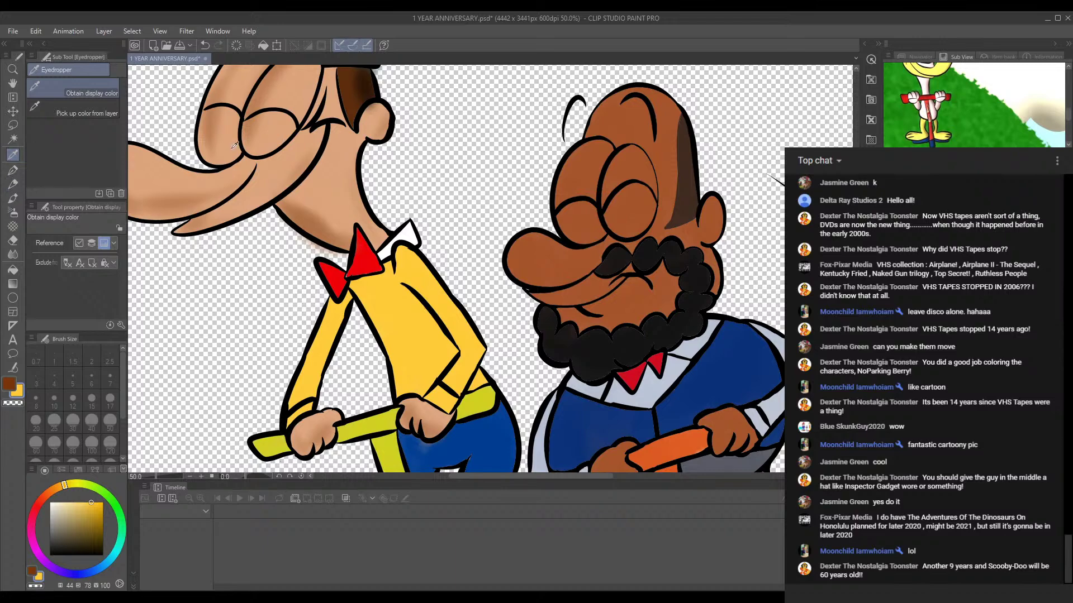
pyautogui.moveTo(406, 316); pyautogui.dragTo(350, 205)
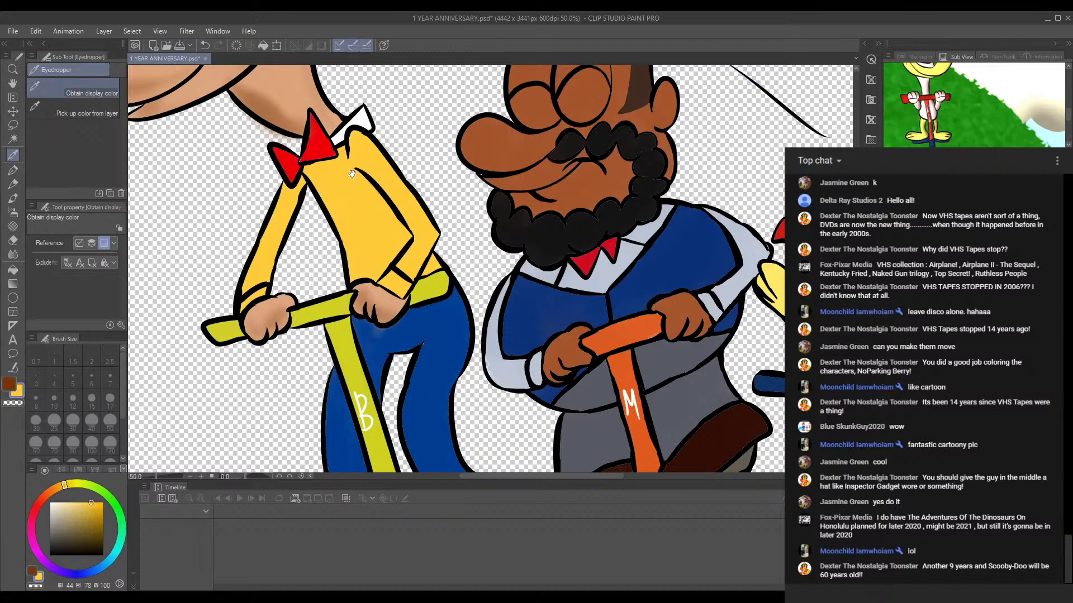
pyautogui.moveTo(351, 174); pyautogui.dragTo(358, 233)
pyautogui.moveTo(298, 97); pyautogui.dragTo(339, 220)
pyautogui.moveTo(368, 260); pyautogui.dragTo(348, 126)
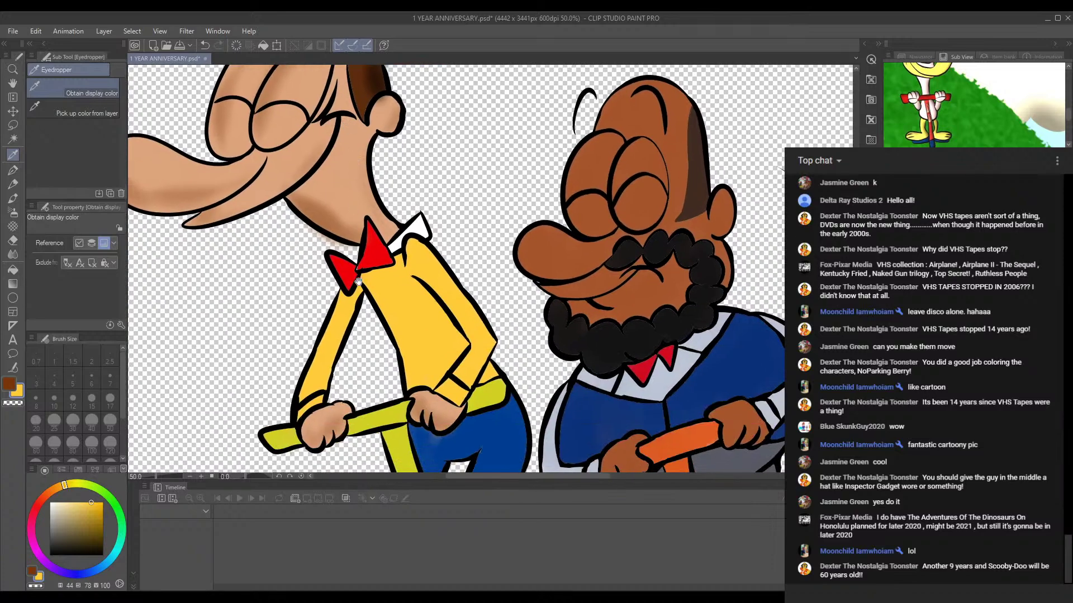
pyautogui.moveTo(354, 275); pyautogui.dragTo(329, 201)
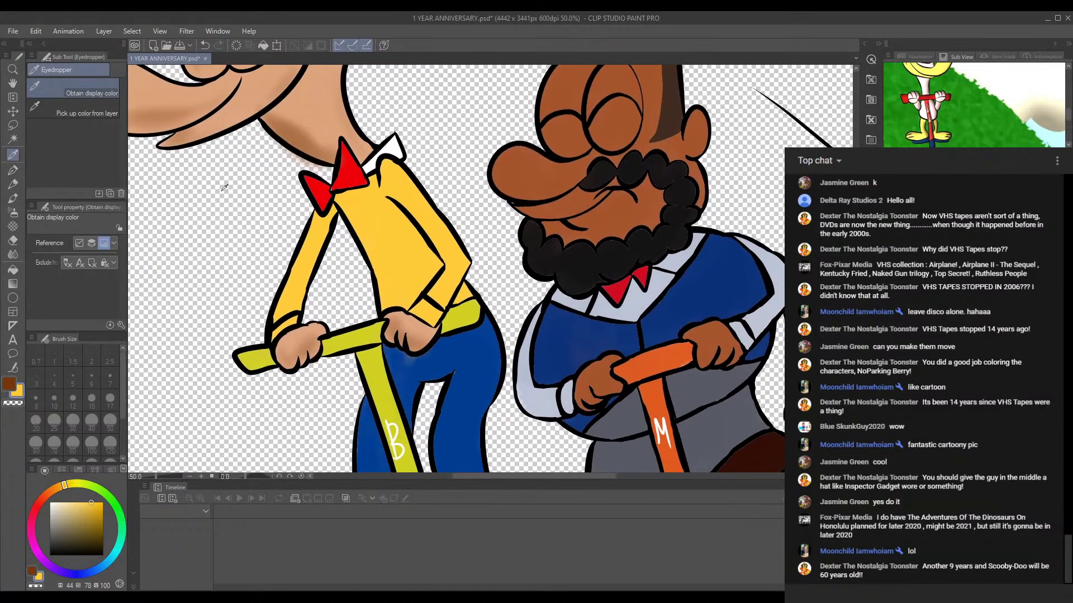
# Step: Darken the sampled shirt yellow to hue 44, saturation 99, value 51 and switch to the Highlight airbrush
pyautogui.moveTo(100, 512); pyautogui.dragTo(107, 523)
pyautogui.click(13, 170)
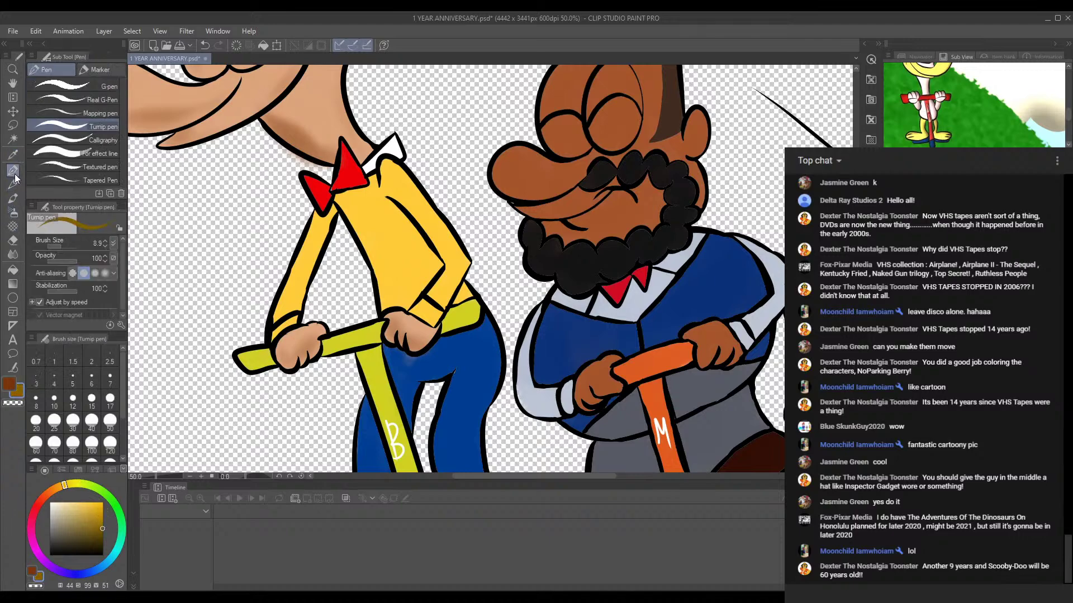
pyautogui.click(13, 212)
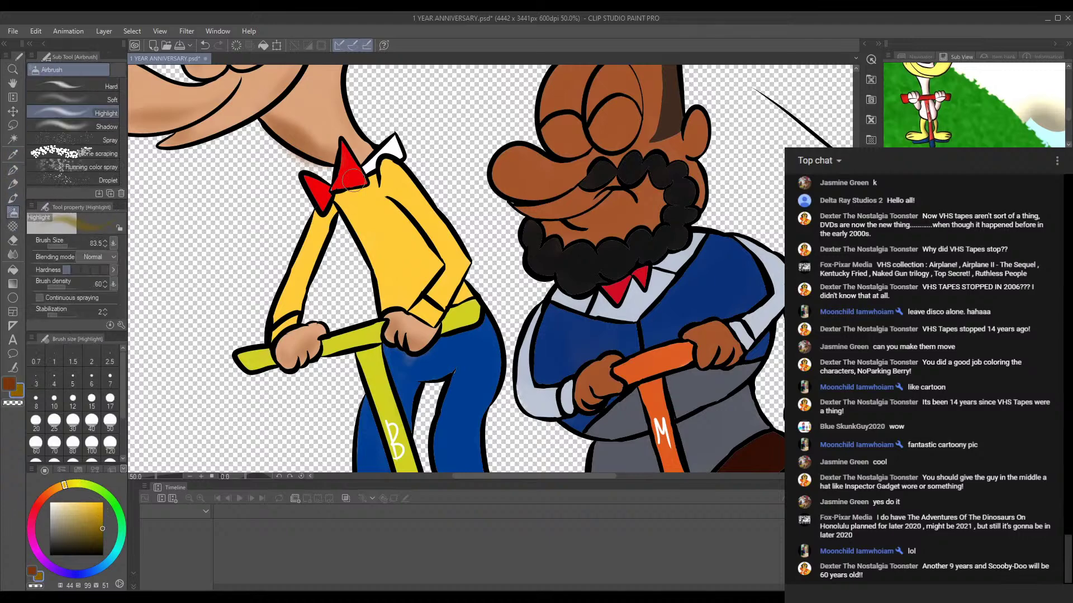
pyautogui.moveTo(66, 247); pyautogui.dragTo(64, 247)
pyautogui.moveTo(382, 179); pyautogui.dragTo(394, 167)
pyautogui.hotkey('ctrl', 'z')
# Step: Shade the torso and both sleeves of the yellow shirt with the Highlight airbrush at size 57.4
pyautogui.moveTo(66, 247); pyautogui.dragTo(70, 247)
pyautogui.moveTo(395, 167)
pyautogui.mouseDown()
pyautogui.moveTo(453, 249)
pyautogui.moveTo(435, 223)
pyautogui.moveTo(456, 256)
pyautogui.moveTo(435, 236)
pyautogui.moveTo(458, 287)
pyautogui.moveTo(468, 269)
pyautogui.moveTo(441, 302)
pyautogui.mouseUp()
pyautogui.moveTo(339, 203); pyautogui.dragTo(372, 268)
pyautogui.moveTo(344, 209); pyautogui.dragTo(388, 312)
pyautogui.moveTo(378, 266); pyautogui.dragTo(380, 308)
pyautogui.moveTo(361, 218)
pyautogui.mouseDown()
pyautogui.moveTo(467, 245)
pyautogui.moveTo(413, 282)
pyautogui.moveTo(405, 309)
pyautogui.mouseUp()
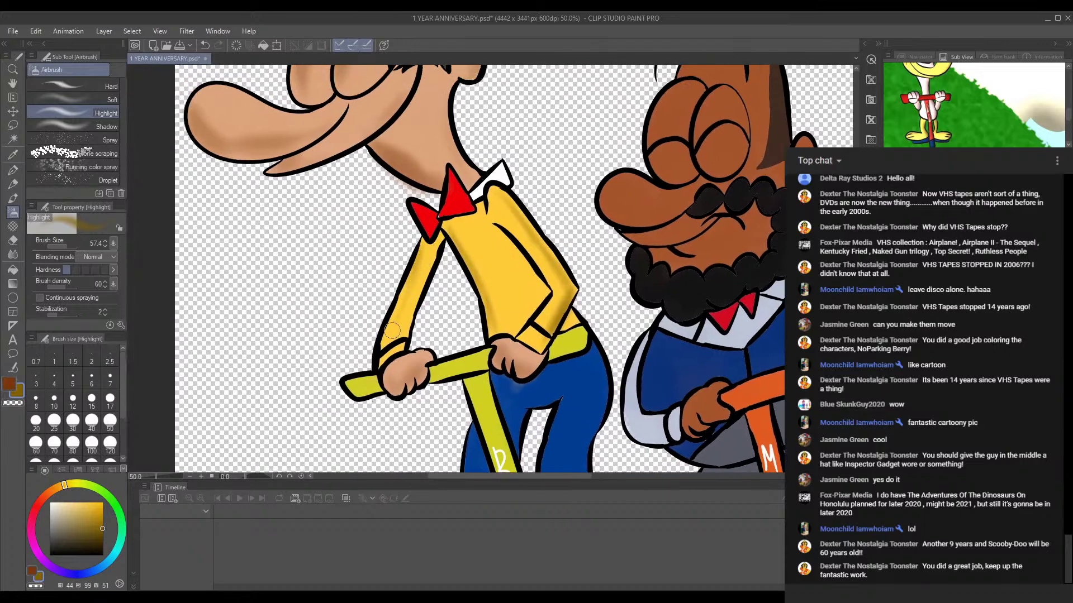
pyautogui.moveTo(423, 237); pyautogui.dragTo(390, 325)
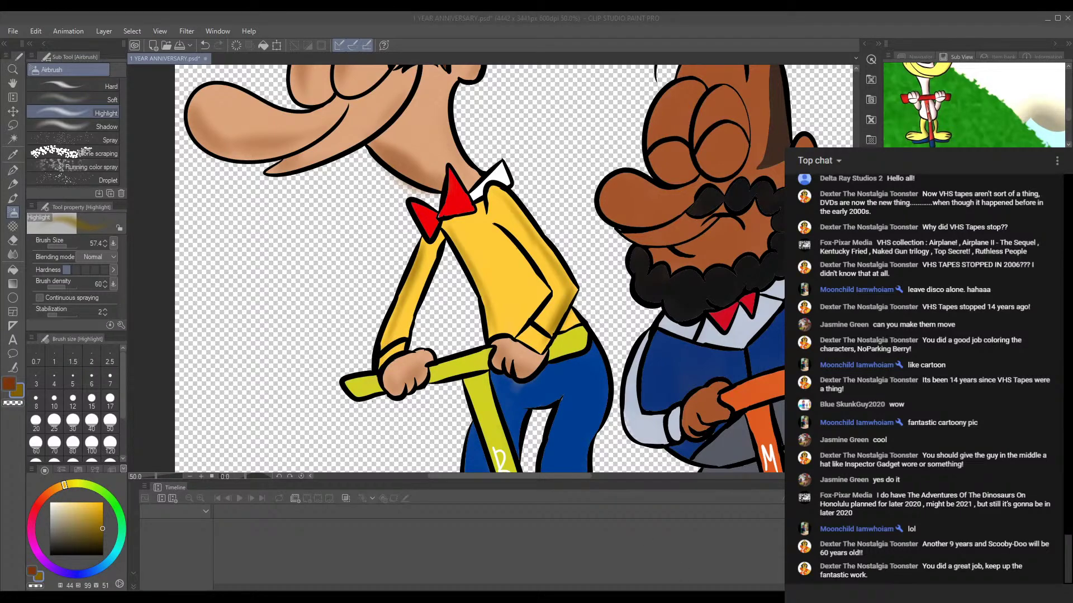
pyautogui.click(664, 529)
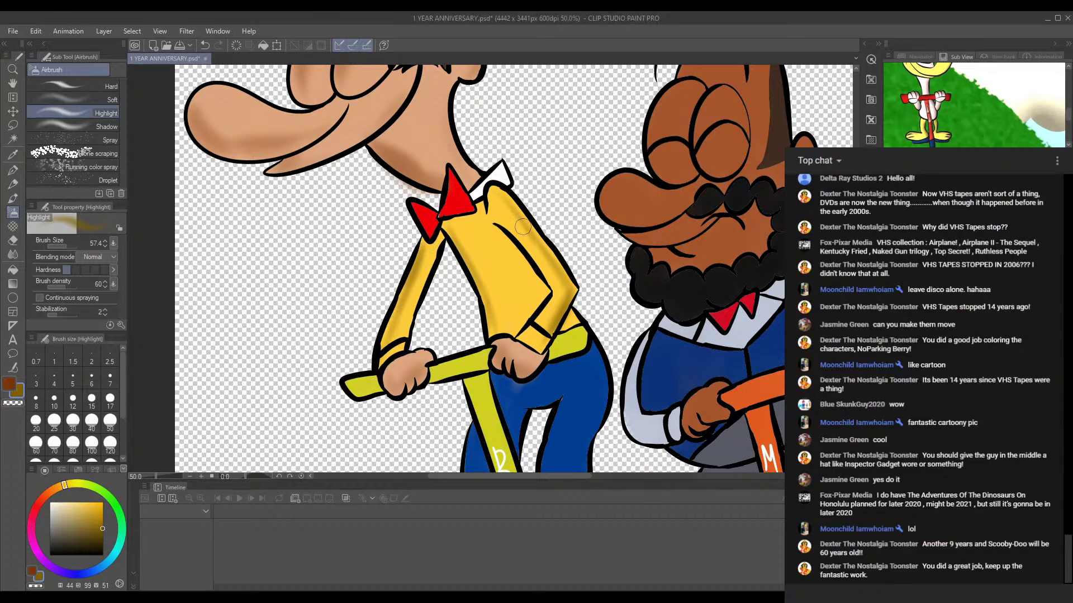
# Step: Sample the blue of the left character's trousers, darken it to hue 215, saturation 96, value 26, and return to the Highlight airbrush
pyautogui.scroll(-3, 512, 197)
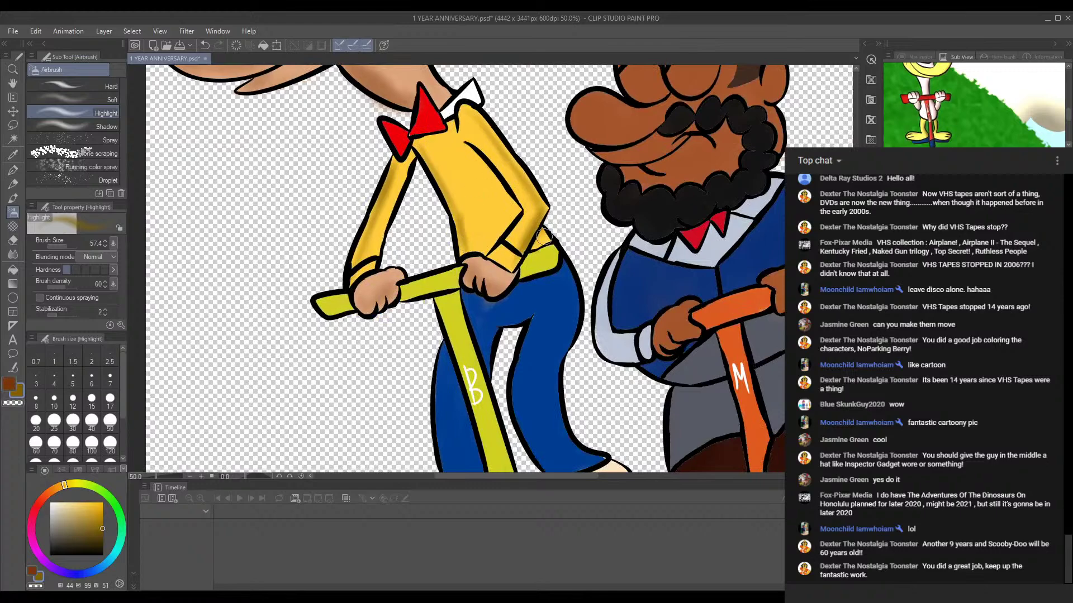
pyautogui.scroll(-4, 540, 229)
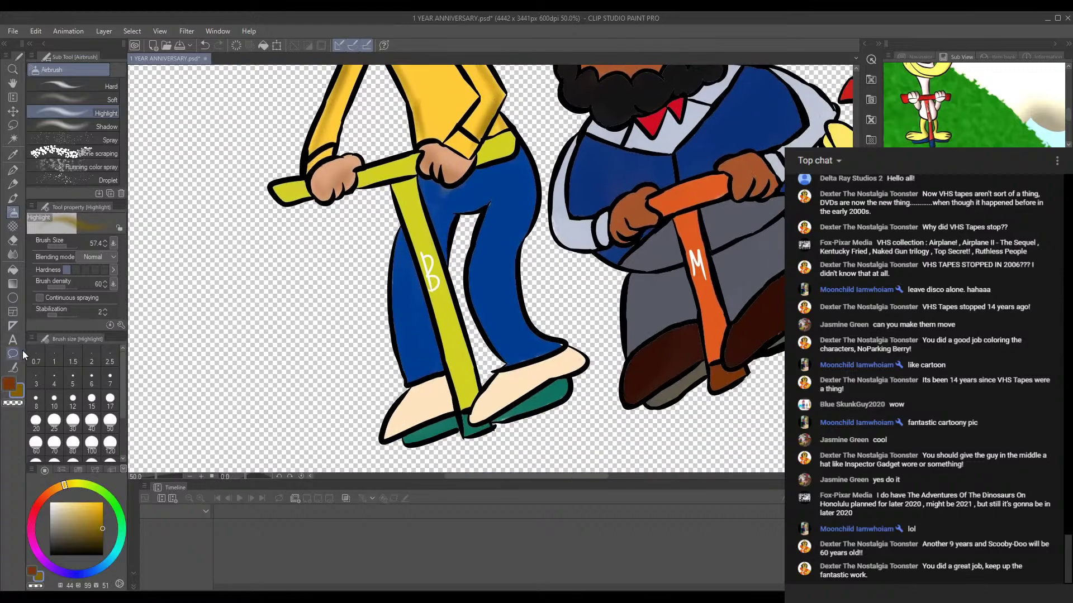
pyautogui.click(13, 155)
pyautogui.click(401, 269)
pyautogui.click(13, 169)
pyautogui.click(13, 212)
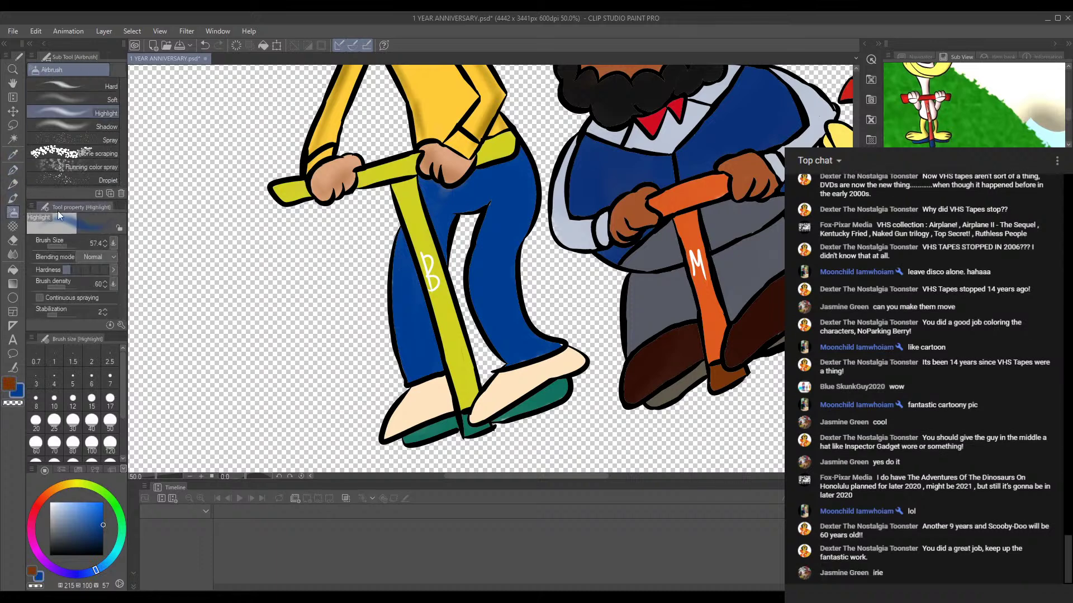
pyautogui.click(105, 535)
# Step: Airbrush dark blue shading along the edges of both trouser legs and the hips on the left character at size 57.4
pyautogui.moveTo(404, 235)
pyautogui.mouseDown()
pyautogui.moveTo(399, 301)
pyautogui.moveTo(406, 295)
pyautogui.moveTo(398, 298)
pyautogui.moveTo(412, 369)
pyautogui.moveTo(394, 305)
pyautogui.moveTo(413, 380)
pyautogui.mouseUp()
pyautogui.moveTo(516, 186)
pyautogui.mouseDown()
pyautogui.moveTo(447, 313)
pyautogui.moveTo(469, 306)
pyautogui.moveTo(456, 315)
pyautogui.moveTo(472, 292)
pyautogui.moveTo(527, 297)
pyautogui.moveTo(517, 270)
pyautogui.moveTo(524, 314)
pyautogui.moveTo(511, 264)
pyautogui.moveTo(496, 369)
pyautogui.mouseUp()
pyautogui.moveTo(518, 285); pyautogui.dragTo(494, 212)
pyautogui.moveTo(479, 286); pyautogui.dragTo(493, 375)
pyautogui.moveTo(479, 321)
pyautogui.mouseDown()
pyautogui.moveTo(497, 369)
pyautogui.moveTo(525, 382)
pyautogui.moveTo(502, 379)
pyautogui.moveTo(479, 336)
pyautogui.moveTo(490, 271)
pyautogui.moveTo(501, 380)
pyautogui.moveTo(492, 355)
pyautogui.mouseUp()
pyautogui.moveTo(464, 302); pyautogui.dragTo(476, 189)
pyautogui.moveTo(389, 170); pyautogui.dragTo(403, 299)
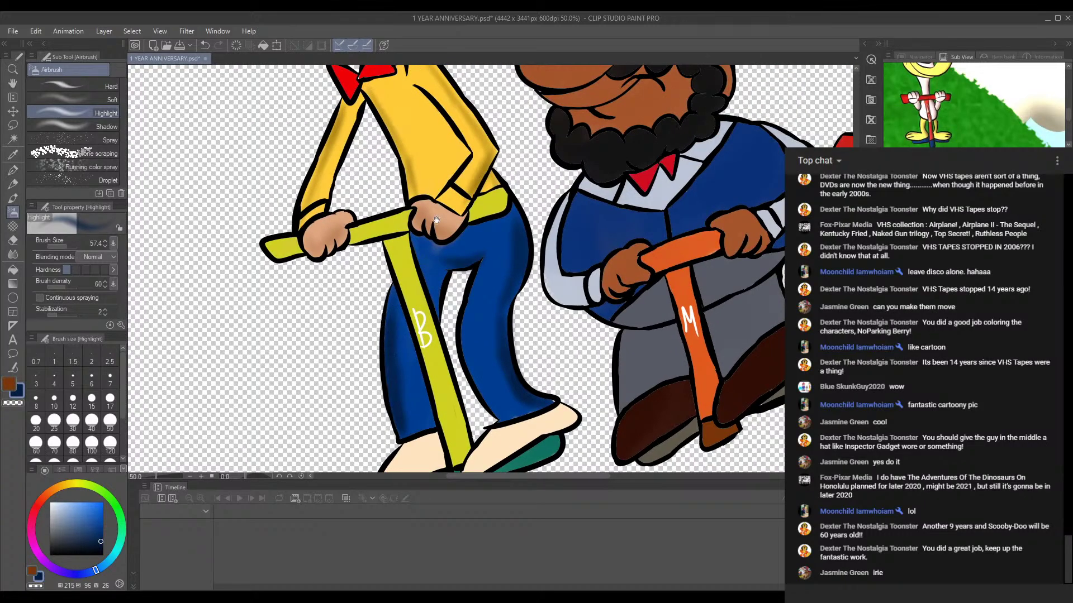
# Step: Examine the left character's shading from the trousers up to the cap and back down to the shoes
pyautogui.moveTo(433, 223); pyautogui.dragTo(427, 308)
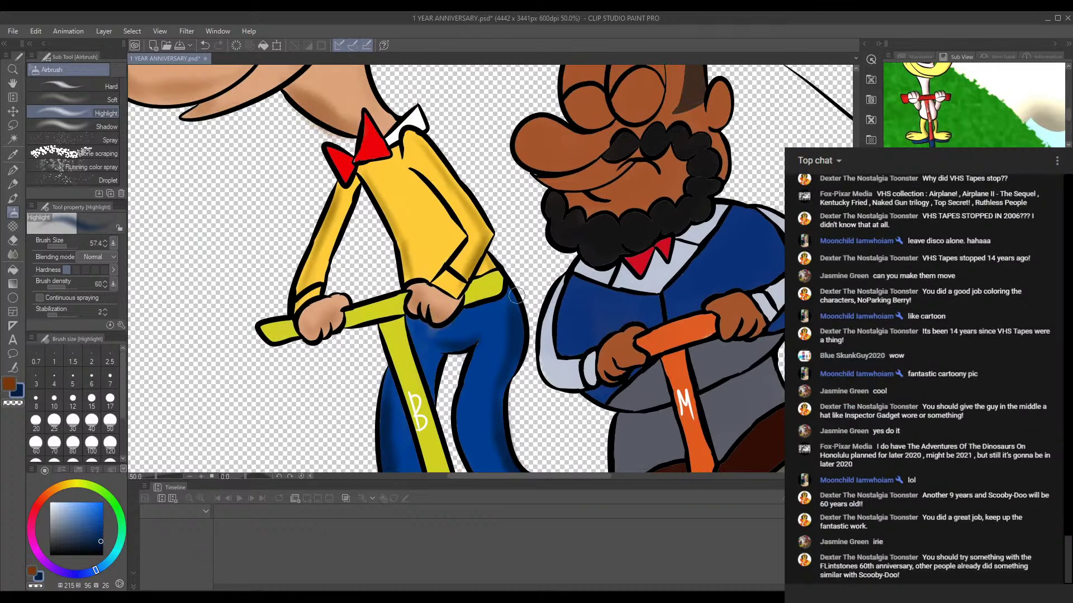
pyautogui.moveTo(527, 428); pyautogui.dragTo(500, 293)
pyautogui.moveTo(499, 359); pyautogui.dragTo(485, 365)
pyautogui.moveTo(474, 265); pyautogui.dragTo(509, 377)
pyautogui.moveTo(483, 222); pyautogui.dragTo(493, 366)
pyautogui.moveTo(453, 236); pyautogui.dragTo(481, 289)
pyautogui.moveTo(422, 190); pyautogui.dragTo(411, 240)
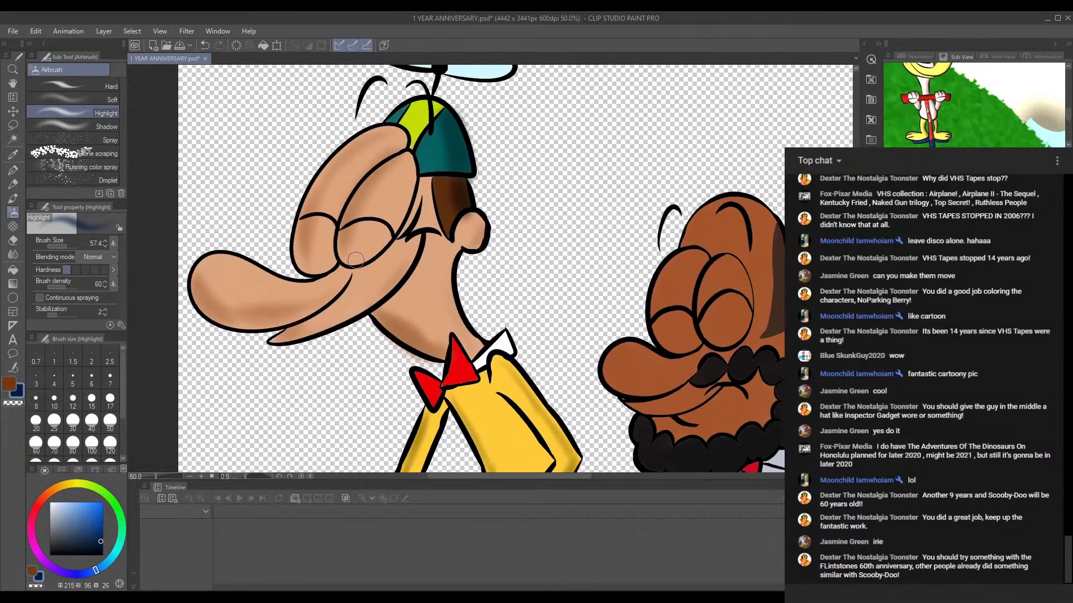
pyautogui.moveTo(513, 301); pyautogui.dragTo(482, 241)
pyautogui.moveTo(494, 157); pyautogui.dragTo(460, 213)
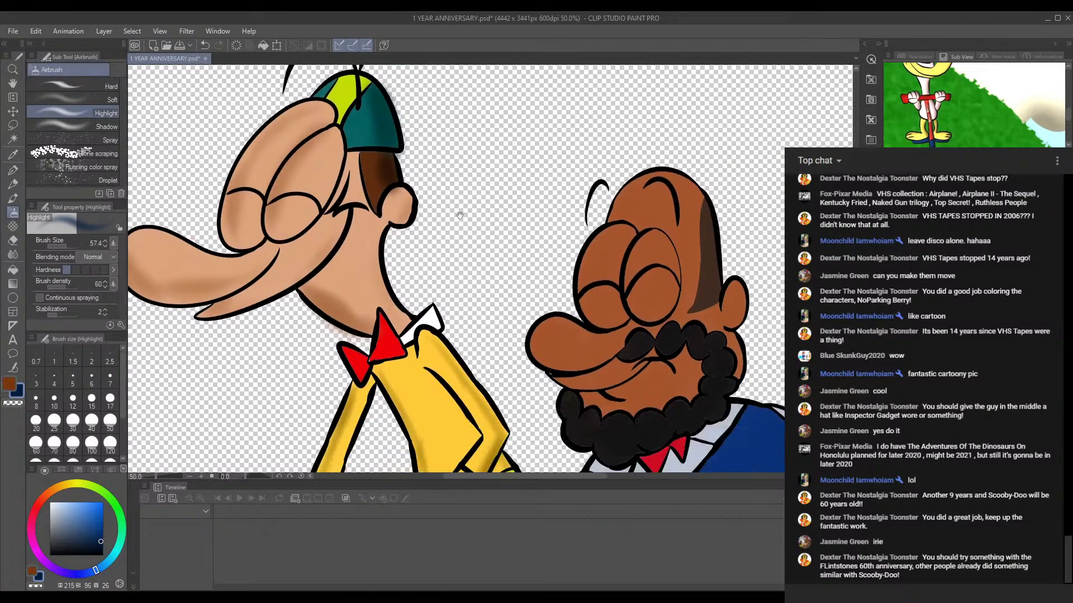
pyautogui.moveTo(503, 334); pyautogui.dragTo(472, 217)
pyautogui.moveTo(497, 313); pyautogui.dragTo(470, 193)
pyautogui.moveTo(489, 280); pyautogui.dragTo(476, 186)
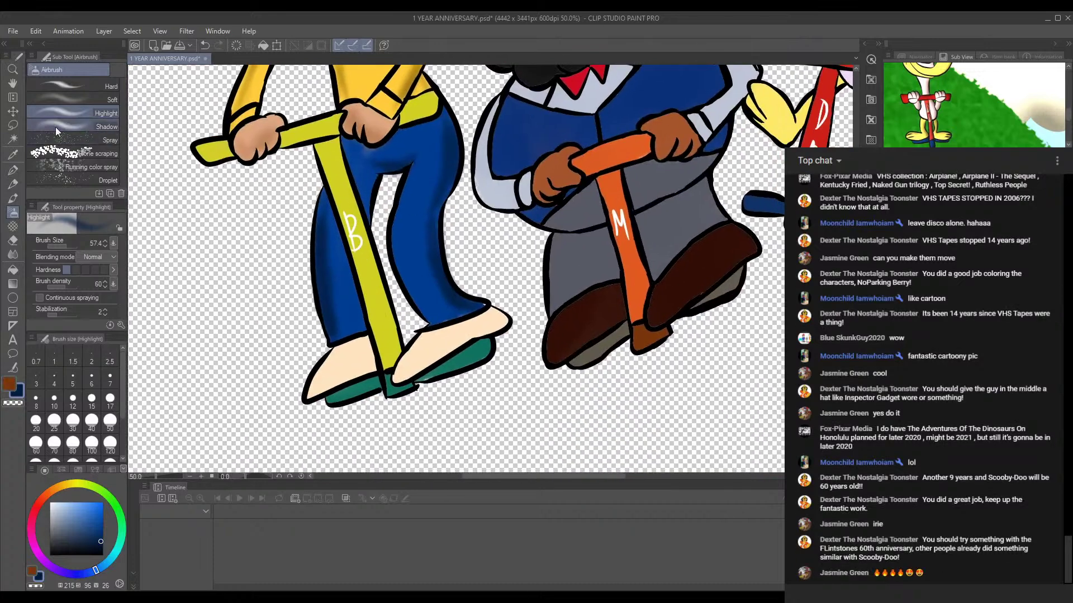
# Step: Sample the cream of the left character's shoe as the drawing color
pyautogui.click(13, 139)
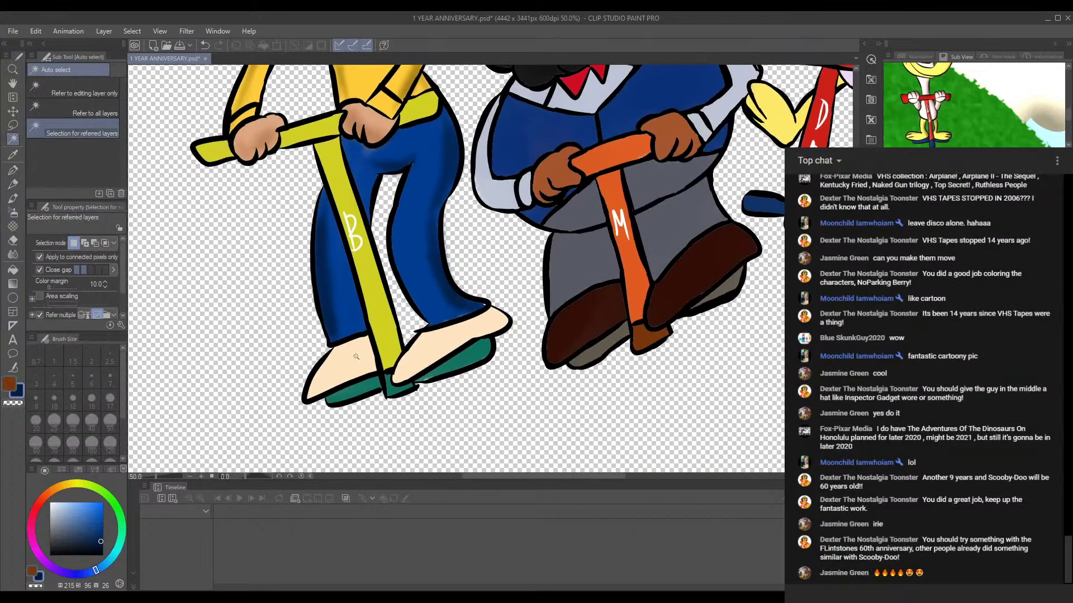
pyautogui.hotkey('ctrl', 'z')
pyautogui.hotkey('ctrl', 'y')
pyautogui.click(13, 155)
pyautogui.click(350, 340)
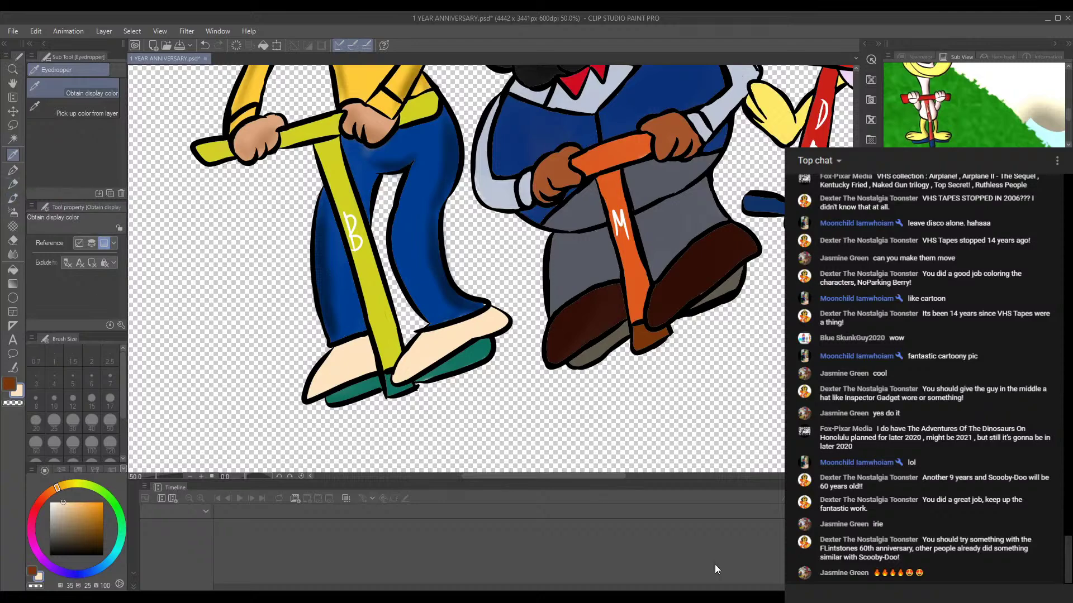
pyautogui.click(718, 598)
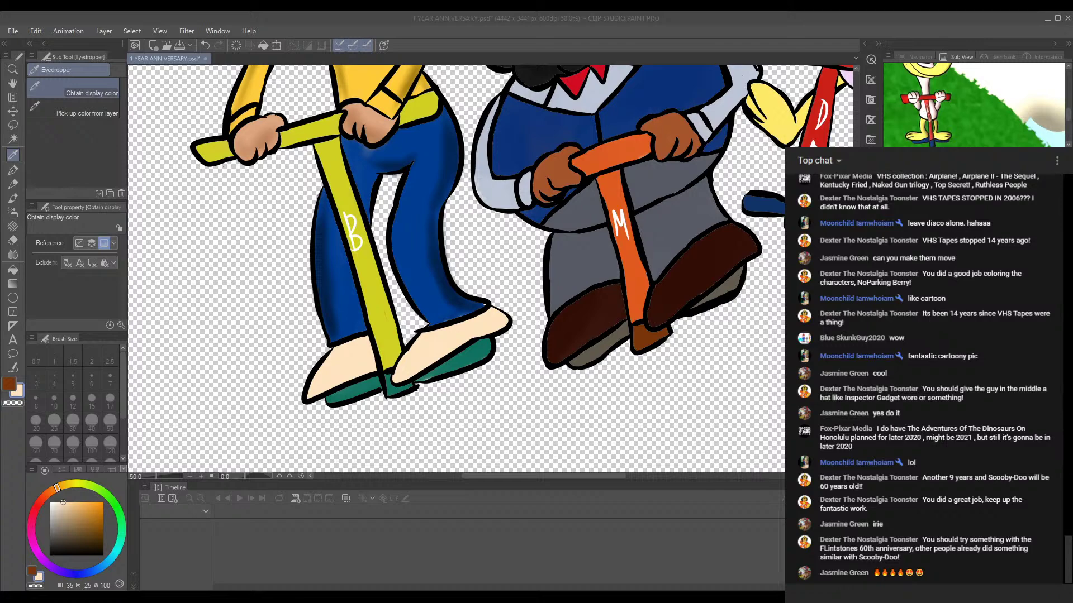
pyautogui.click(682, 550)
# Step: Shade the left character's rear shoe with the Highlight airbrush in hue 35, saturation 39, value 90
pyautogui.click(12, 169)
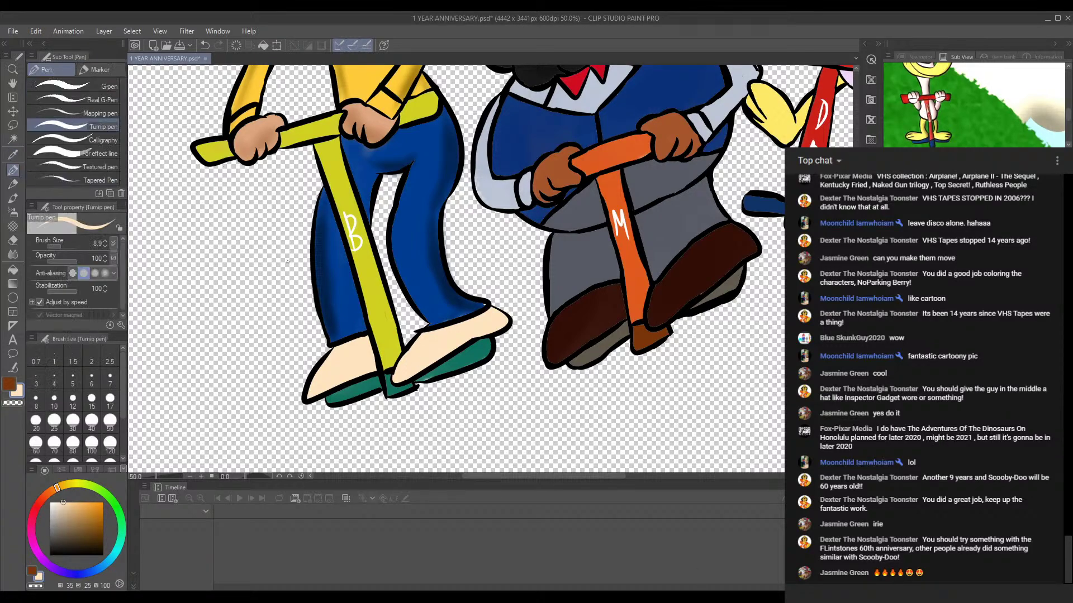
pyautogui.press('i')
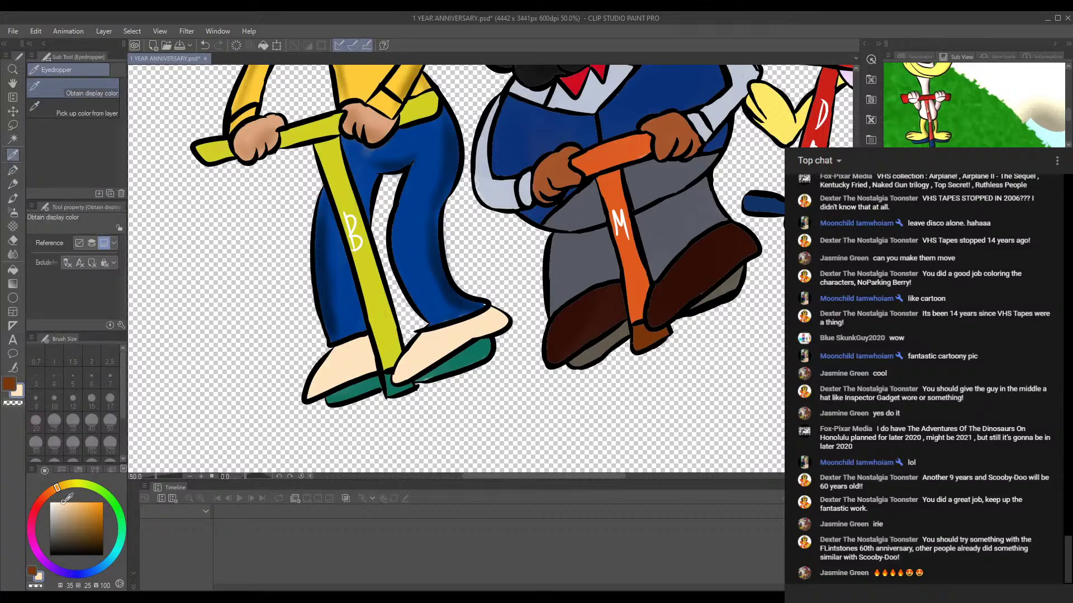
pyautogui.click(13, 212)
pyautogui.moveTo(341, 350)
pyautogui.mouseDown()
pyautogui.moveTo(316, 385)
pyautogui.moveTo(306, 377)
pyautogui.mouseUp()
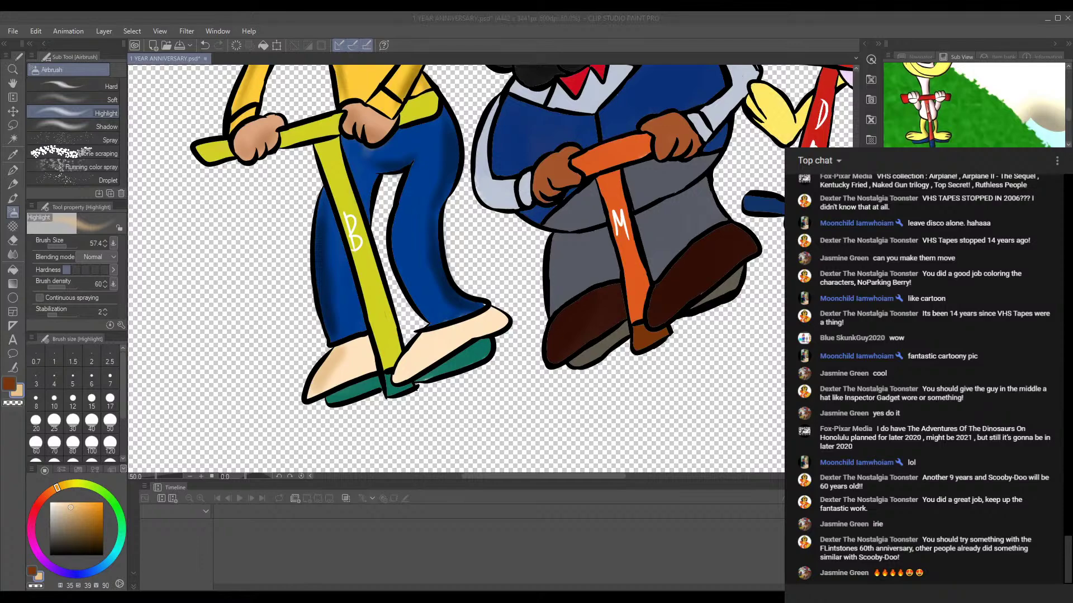
pyautogui.moveTo(342, 271); pyautogui.dragTo(394, 302)
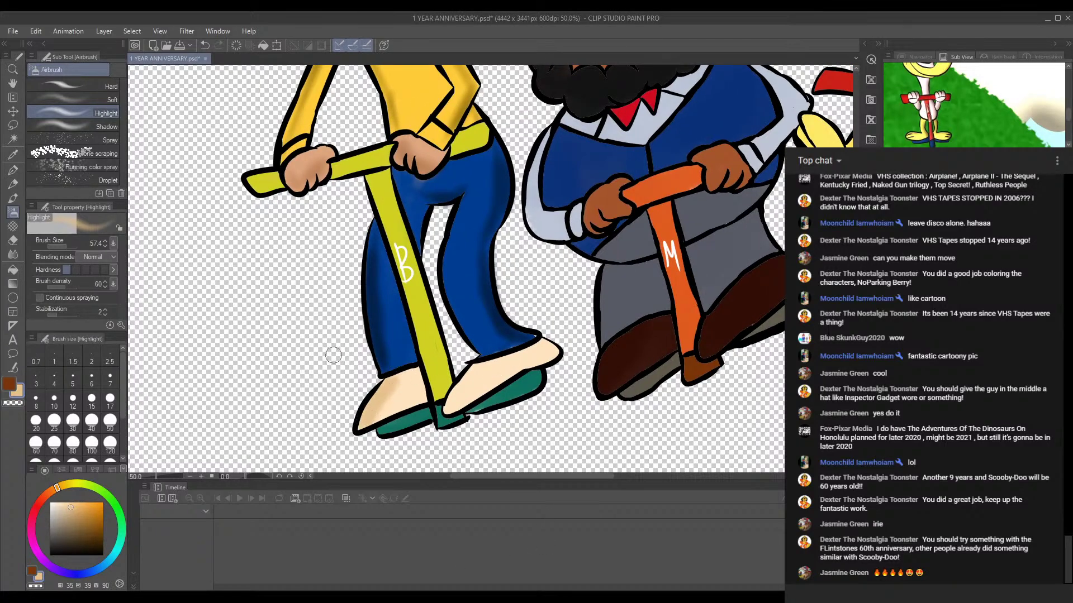
# Step: Darken the cream to hue 35, saturation 46, value 65 and airbrush shading along the upper edges of both shoes
pyautogui.moveTo(77, 506); pyautogui.dragTo(74, 520)
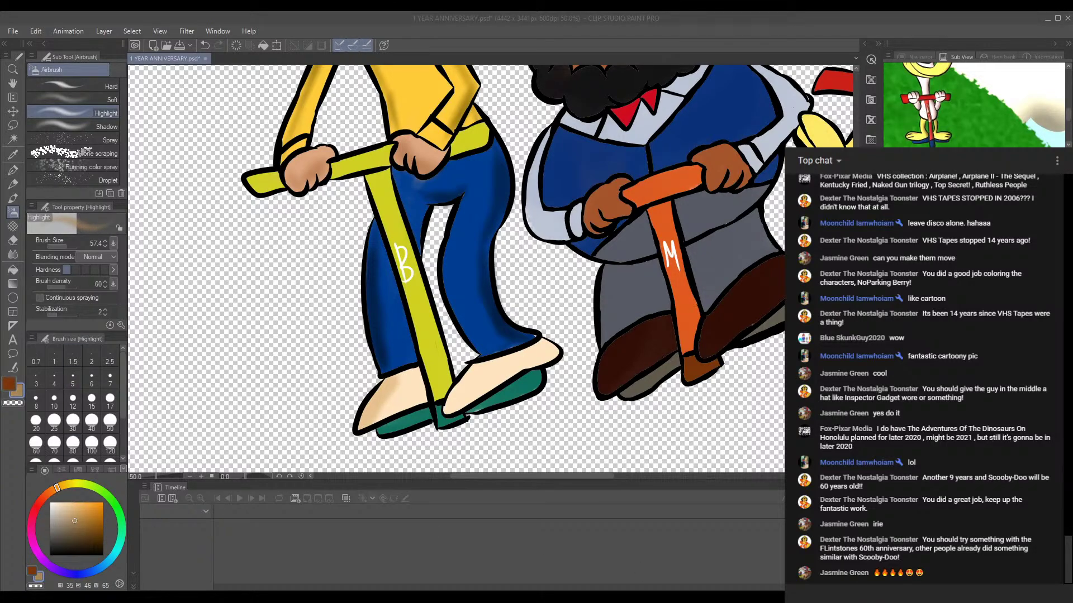
pyautogui.click(688, 574)
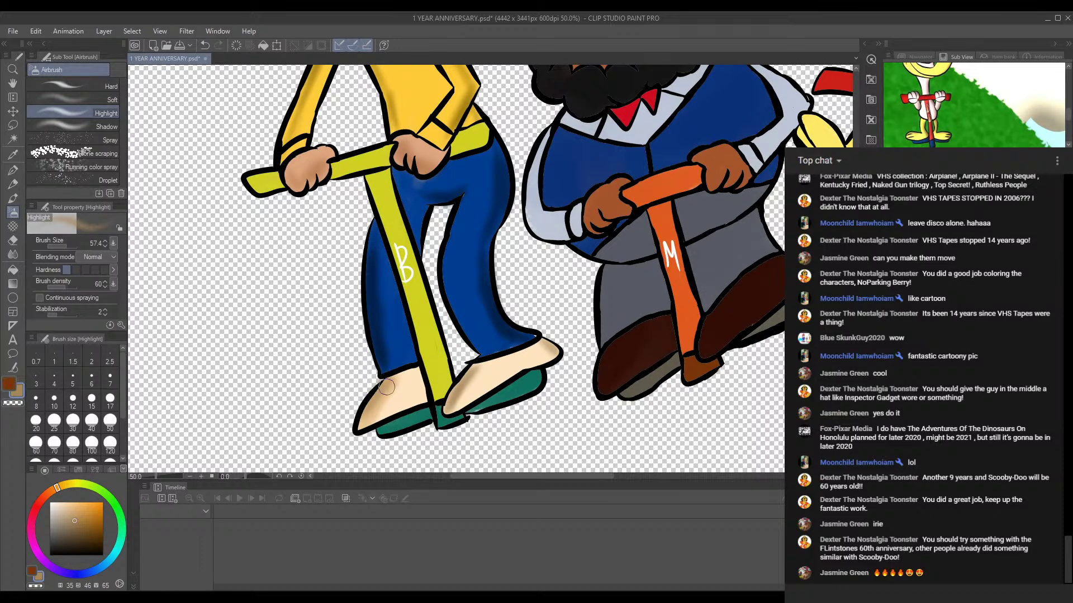
pyautogui.moveTo(433, 322)
pyautogui.mouseDown()
pyautogui.moveTo(475, 394)
pyautogui.moveTo(466, 266)
pyautogui.mouseUp()
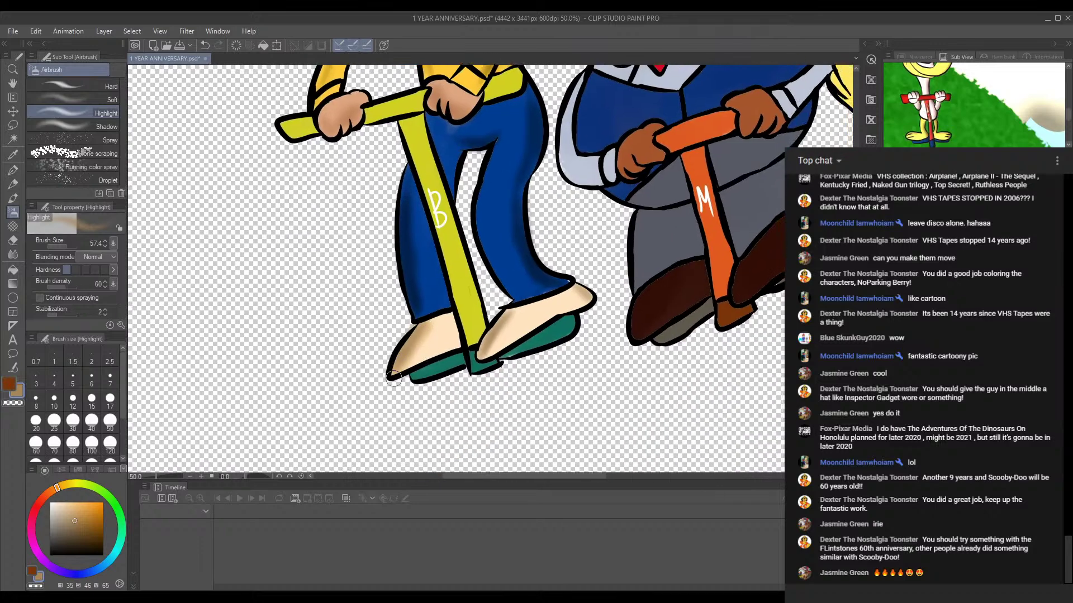
# Step: Review the left character from shoes to head for areas that still need shading
pyautogui.moveTo(427, 231); pyautogui.dragTo(428, 308)
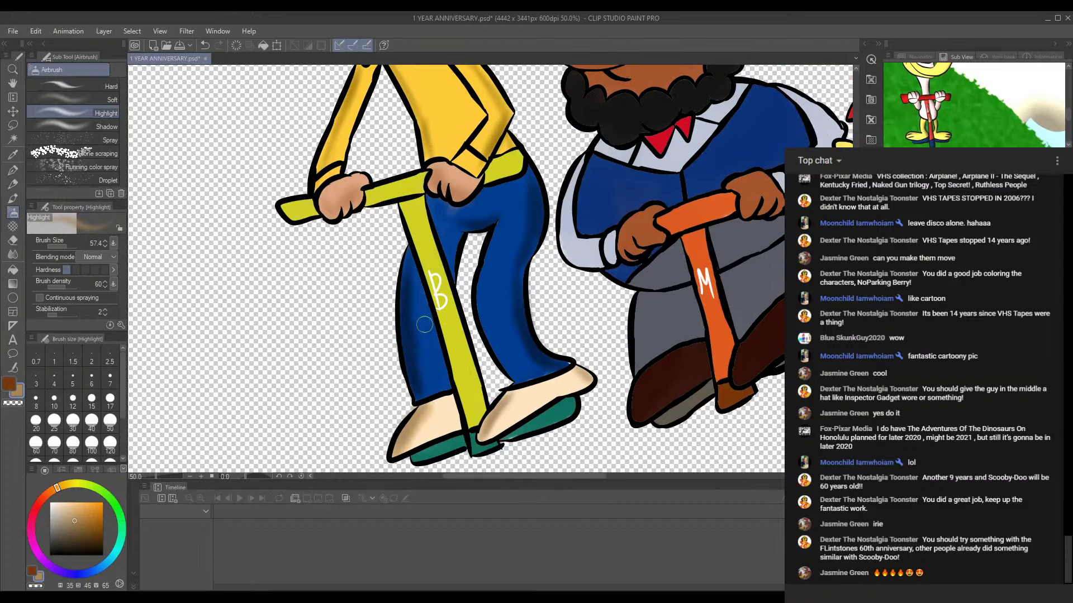
pyautogui.moveTo(432, 282); pyautogui.dragTo(438, 348)
pyautogui.moveTo(455, 179); pyautogui.dragTo(472, 313)
pyautogui.moveTo(363, 131); pyautogui.dragTo(400, 234)
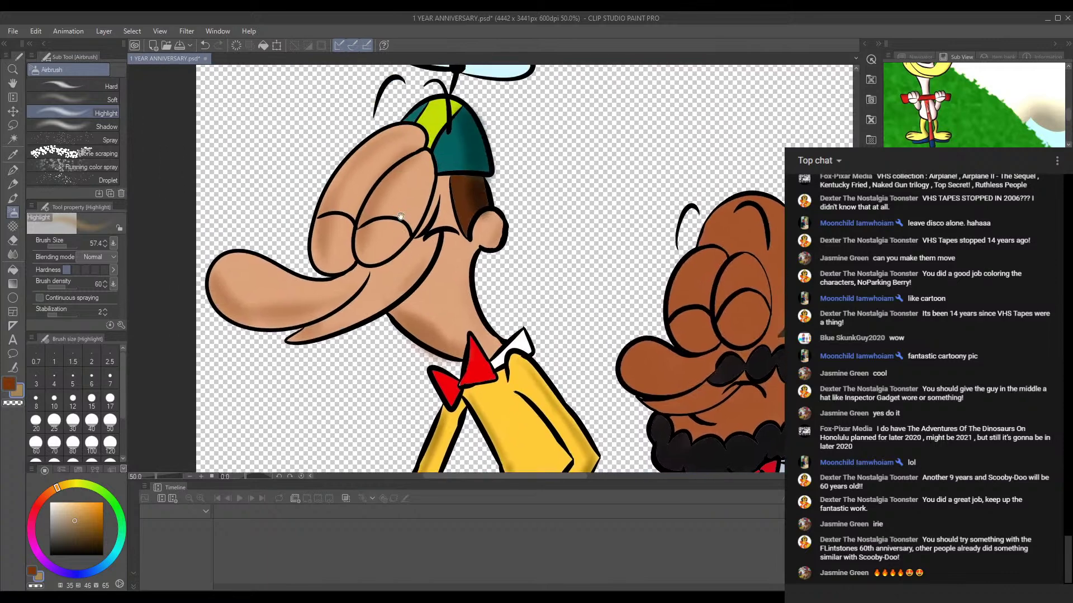
pyautogui.moveTo(434, 306); pyautogui.dragTo(410, 203)
pyautogui.moveTo(455, 290); pyautogui.dragTo(450, 351)
pyautogui.moveTo(415, 140); pyautogui.dragTo(426, 257)
pyautogui.moveTo(439, 355); pyautogui.dragTo(397, 198)
pyautogui.moveTo(446, 335); pyautogui.dragTo(411, 174)
pyautogui.moveTo(469, 385); pyautogui.dragTo(430, 303)
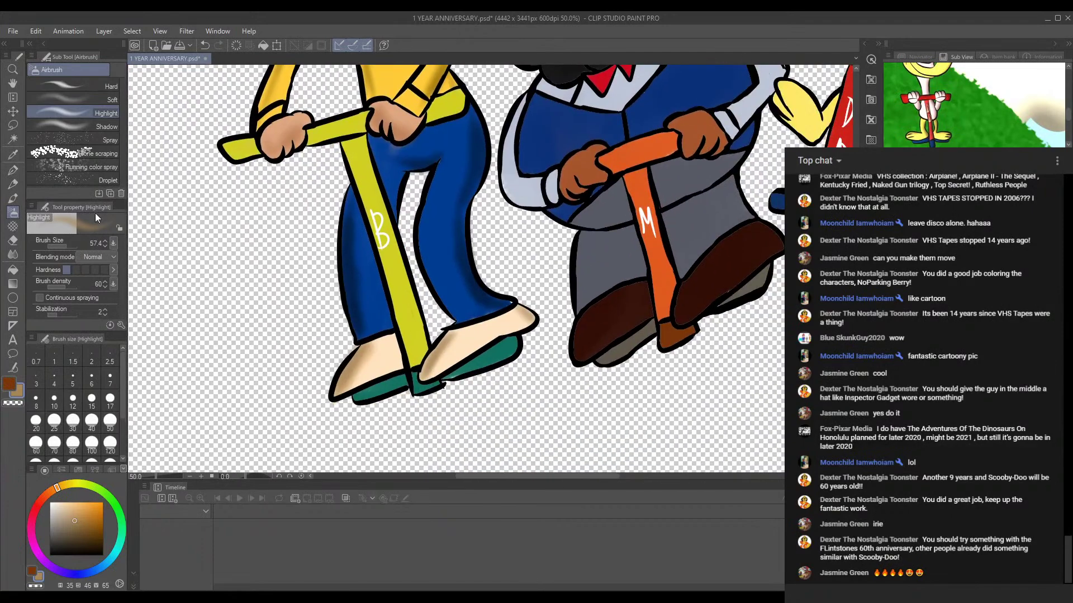
# Step: Sample the yellow-green of the left pogo stick, darken it to hue 60, saturation 79, value 55, and select the Highlight airbrush
pyautogui.press('i')
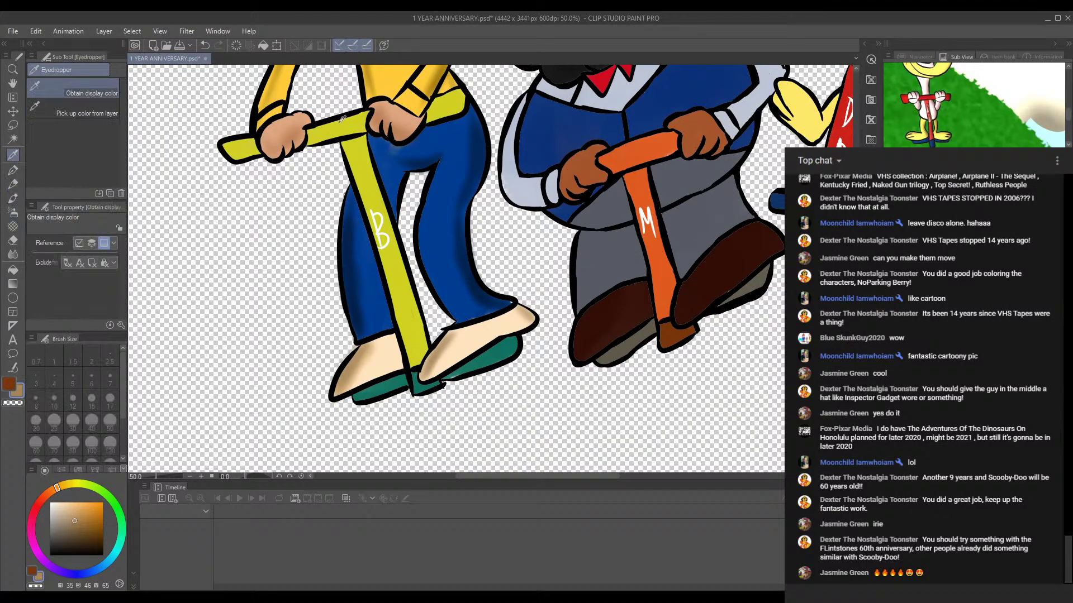
pyautogui.click(329, 122)
pyautogui.moveTo(99, 508); pyautogui.dragTo(91, 526)
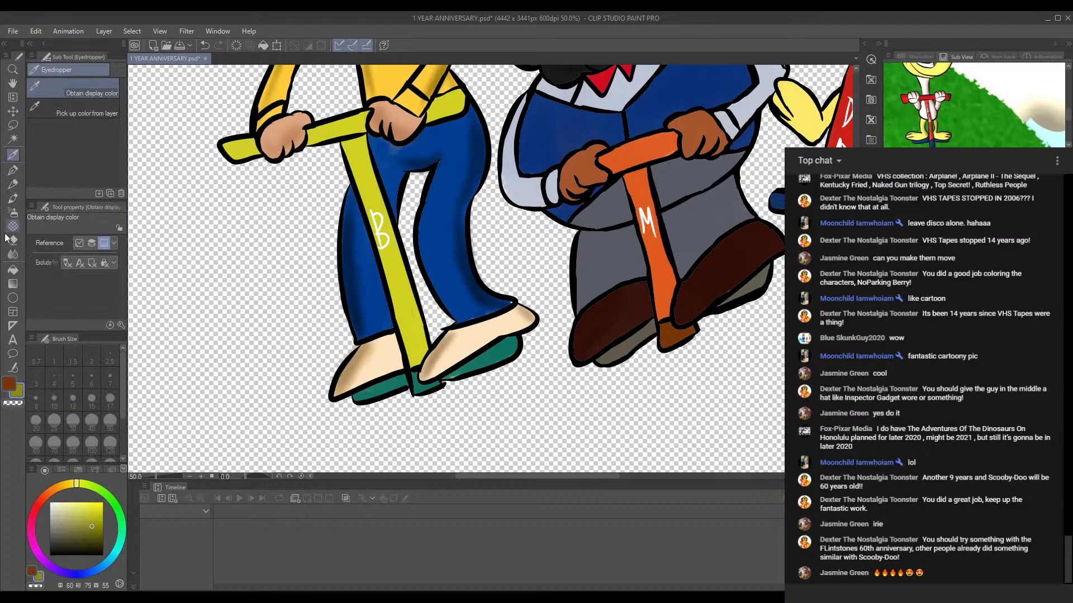
pyautogui.click(12, 198)
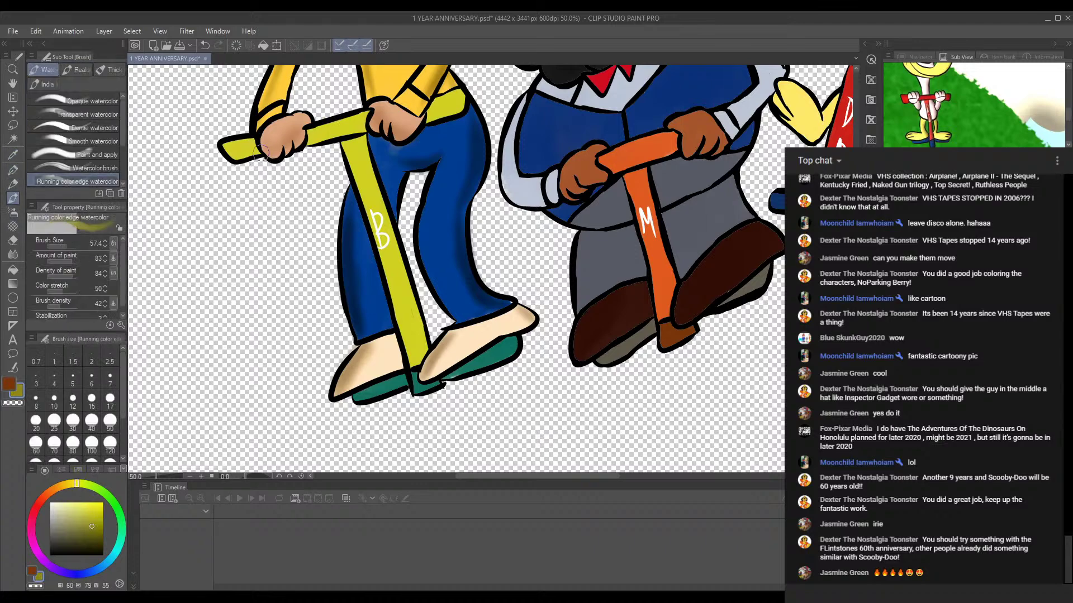
pyautogui.click(12, 213)
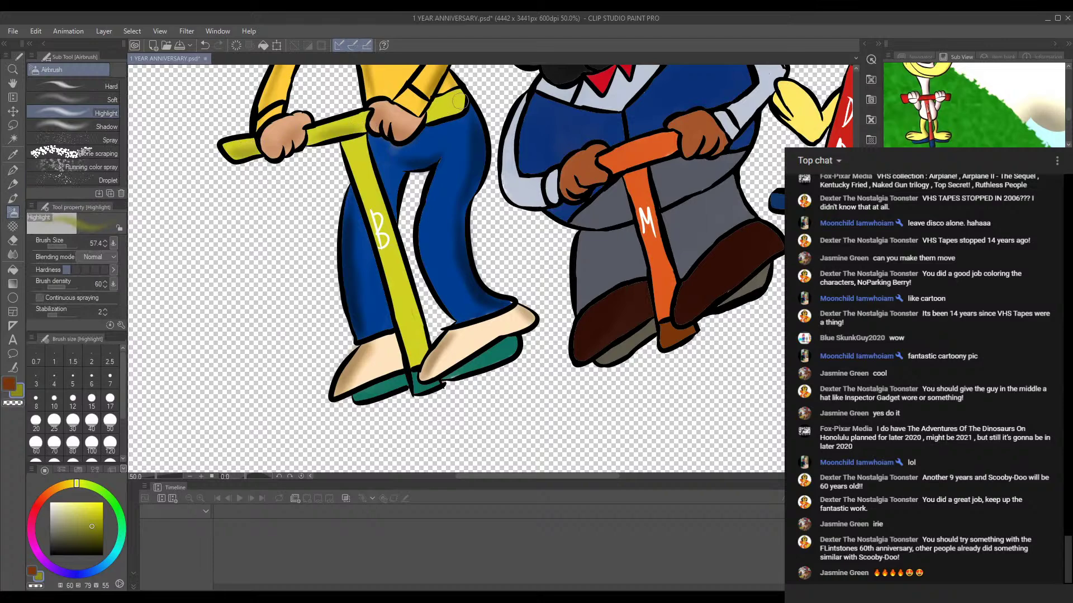
# Step: Airbrush shading on the yellow-green pogo stick's handlebar and down the length of its shaft at size 57.4
pyautogui.moveTo(348, 150); pyautogui.dragTo(385, 267)
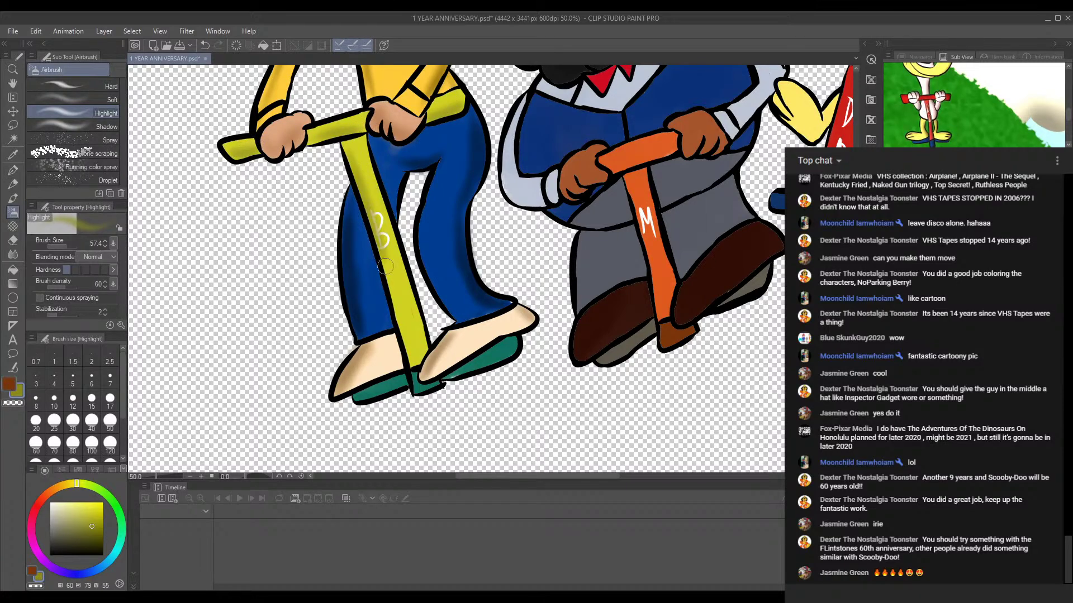
pyautogui.moveTo(392, 313); pyautogui.dragTo(405, 352)
pyautogui.moveTo(387, 258); pyautogui.dragTo(408, 341)
pyautogui.moveTo(479, 185)
pyautogui.mouseDown()
pyautogui.moveTo(463, 283)
pyautogui.moveTo(455, 141)
pyautogui.mouseUp()
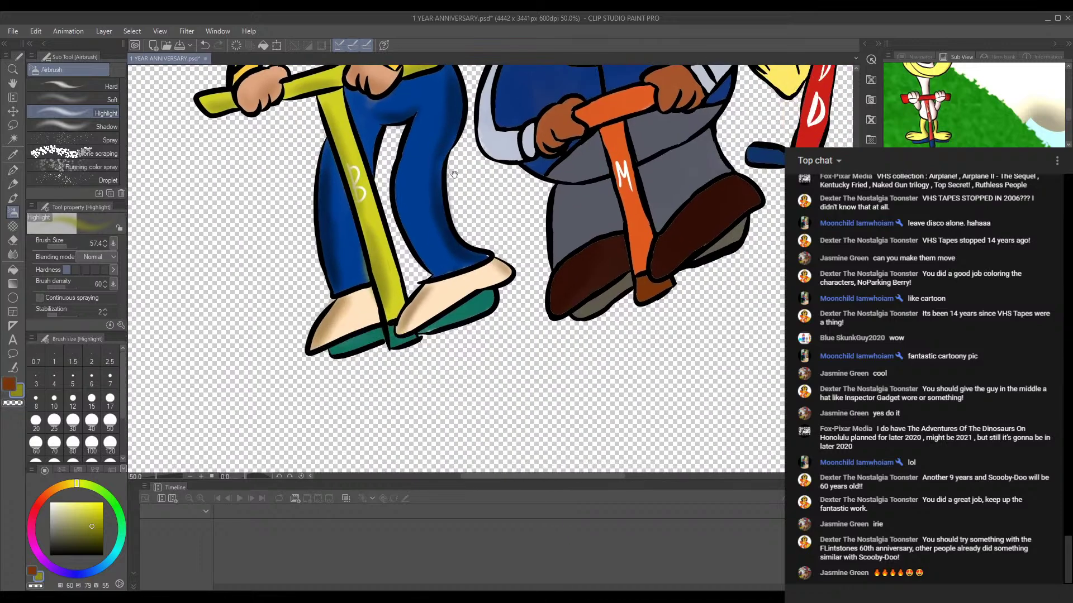
# Step: Sample the teal of the shoe soles, darken it to hue 168, saturation 90, value 33, and airbrush shading on both soles
pyautogui.click(13, 155)
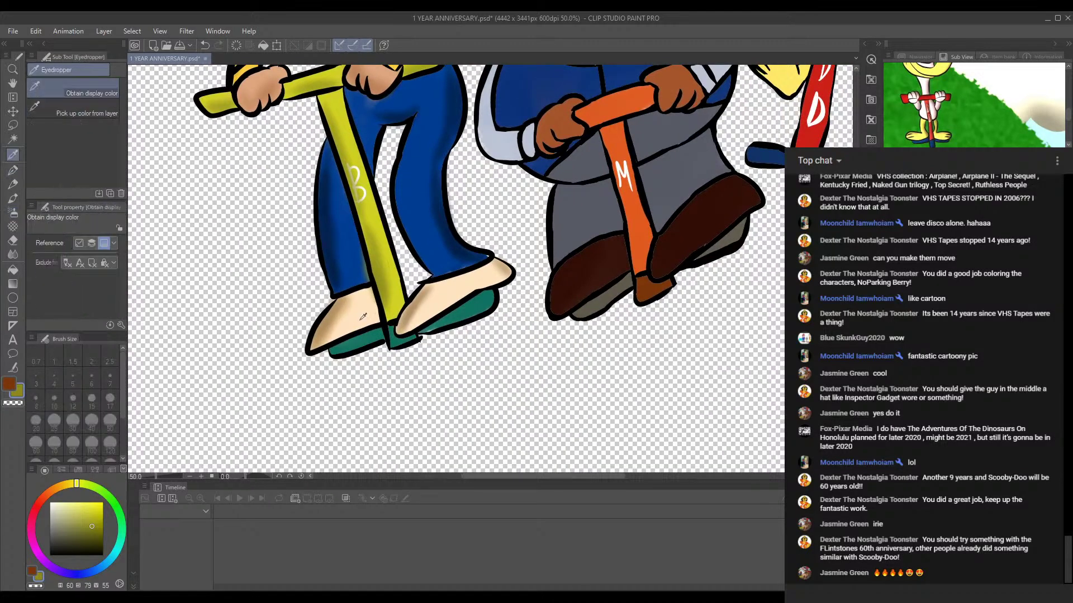
pyautogui.click(376, 324)
pyautogui.click(13, 184)
pyautogui.click(98, 538)
pyautogui.click(13, 170)
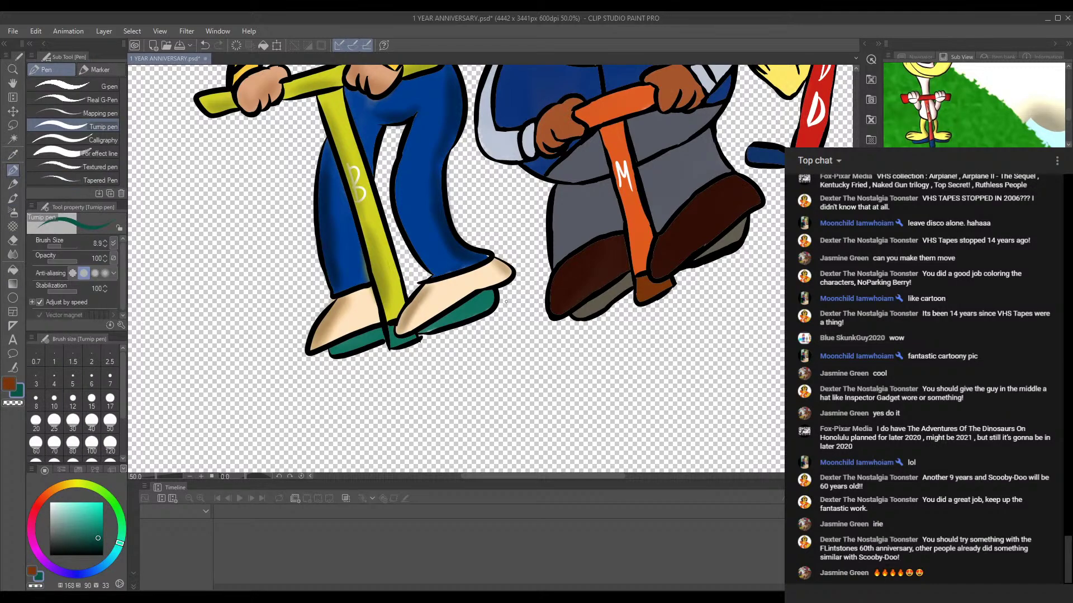
pyautogui.click(13, 212)
pyautogui.moveTo(486, 296); pyautogui.dragTo(441, 318)
pyautogui.moveTo(338, 350); pyautogui.dragTo(376, 333)
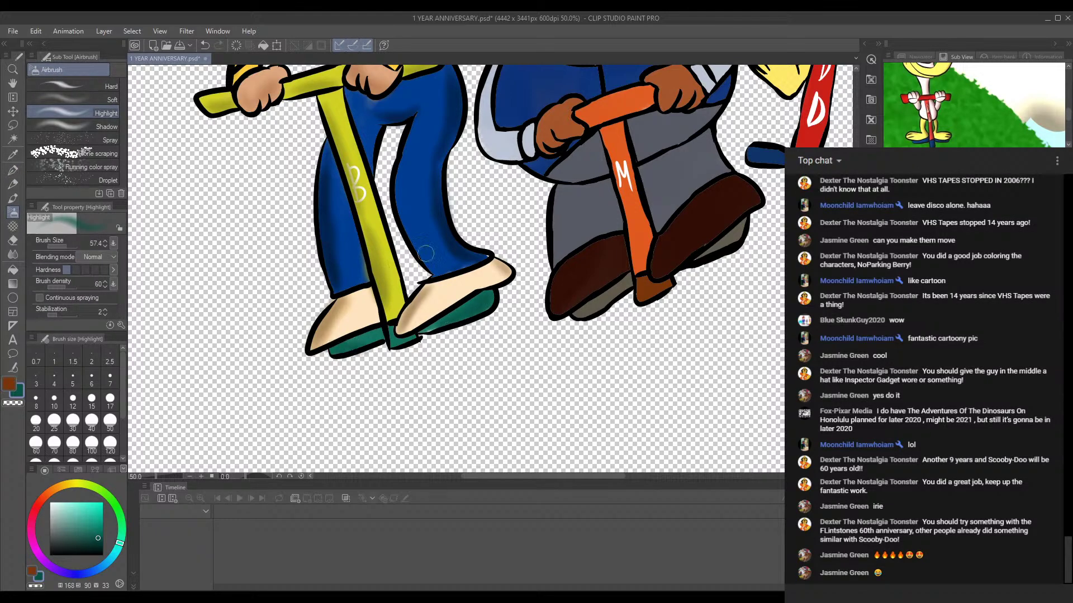
# Step: Sample the red of the left character's bow tie and darken it to hue 358, saturation 91, value 51
pyautogui.moveTo(462, 213); pyautogui.dragTo(486, 315)
pyautogui.moveTo(434, 203); pyautogui.dragTo(469, 354)
pyautogui.moveTo(435, 180); pyautogui.dragTo(448, 238)
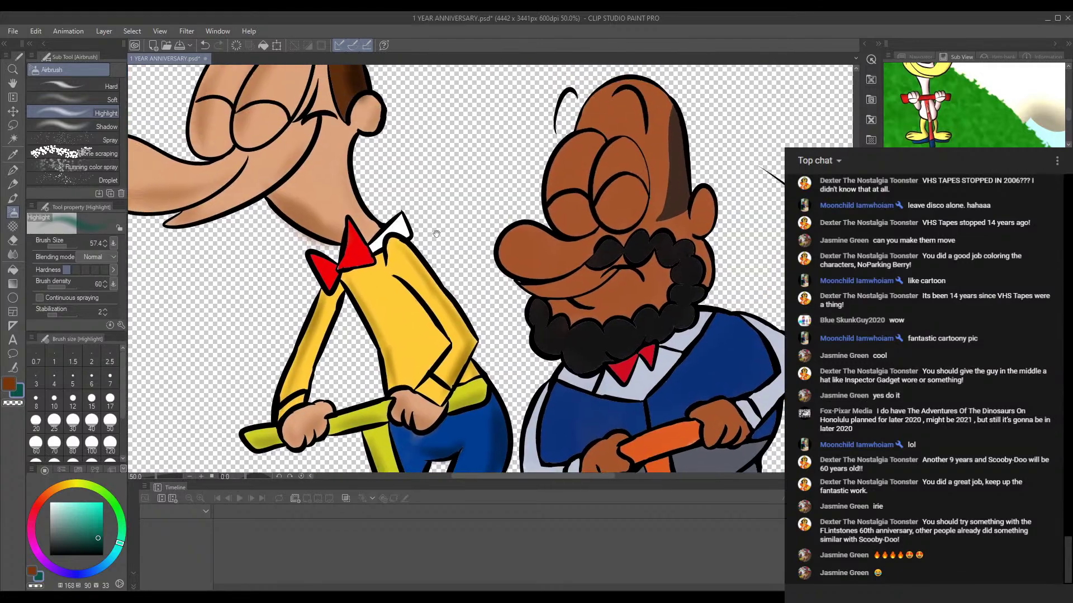
pyautogui.click(13, 155)
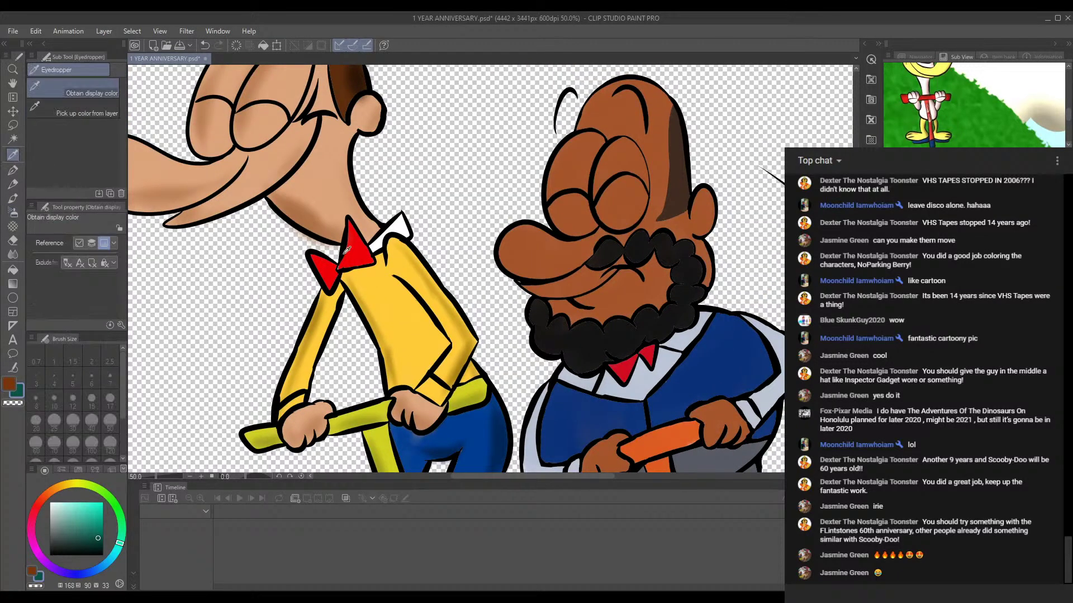
pyautogui.click(343, 250)
pyautogui.moveTo(103, 505); pyautogui.dragTo(99, 528)
# Step: Shade both halves of the left character's red bow tie with the Highlight airbrush at size 57.4
pyautogui.click(13, 184)
pyautogui.click(12, 198)
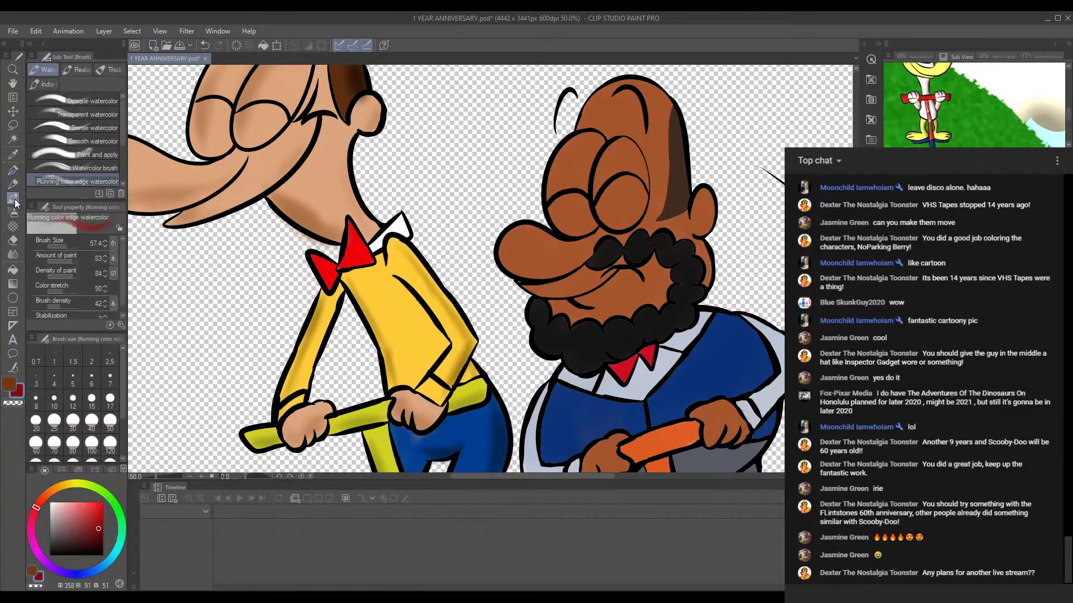
pyautogui.moveTo(351, 234)
pyautogui.mouseDown()
pyautogui.moveTo(362, 255)
pyautogui.moveTo(358, 239)
pyautogui.mouseUp()
pyautogui.click(13, 212)
pyautogui.moveTo(359, 237)
pyautogui.mouseDown()
pyautogui.moveTo(366, 265)
pyautogui.moveTo(351, 225)
pyautogui.moveTo(361, 246)
pyautogui.moveTo(320, 264)
pyautogui.moveTo(328, 279)
pyautogui.moveTo(317, 261)
pyautogui.moveTo(333, 283)
pyautogui.mouseUp()
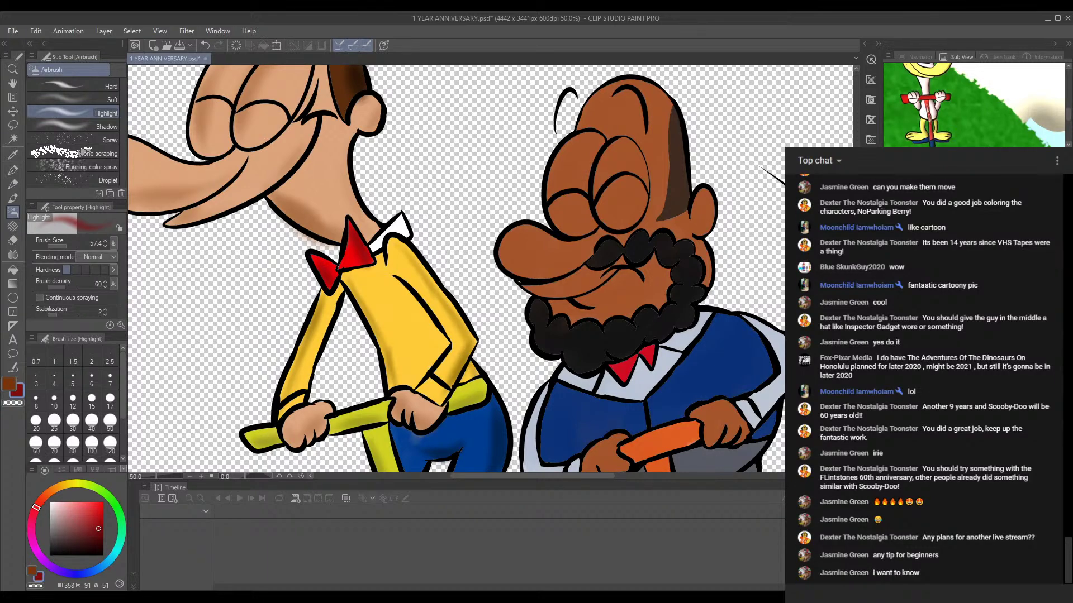
pyautogui.moveTo(368, 217)
pyautogui.mouseDown()
pyautogui.moveTo(394, 260)
pyautogui.moveTo(384, 291)
pyautogui.moveTo(394, 300)
pyautogui.mouseUp()
pyautogui.moveTo(394, 195); pyautogui.dragTo(376, 260)
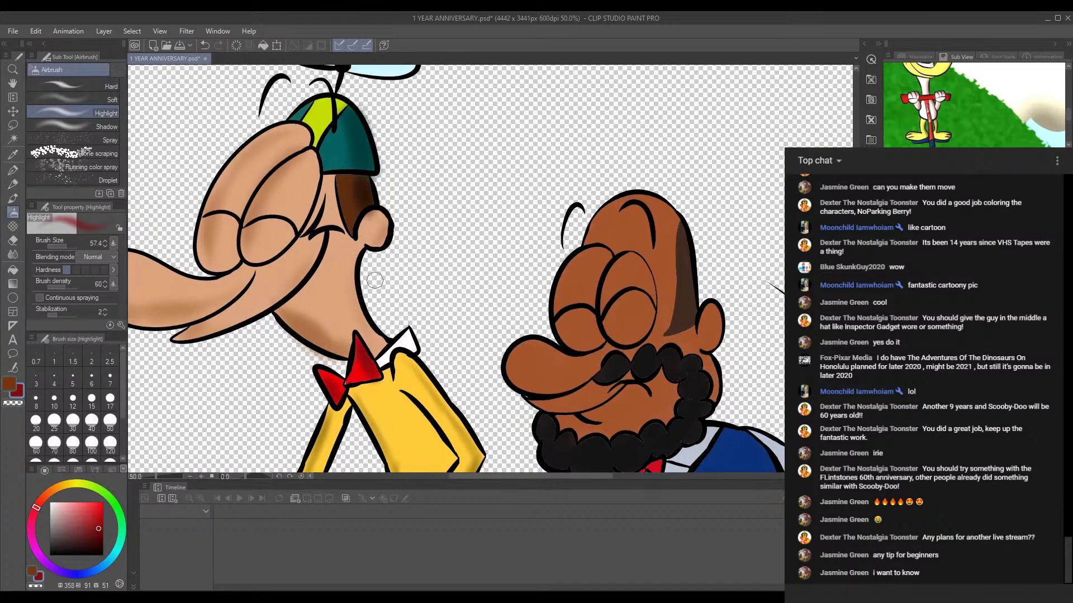
# Step: Examine the left character's shading from the propeller cap and face down to the clothing, pogo stick and shoes
pyautogui.moveTo(416, 328); pyautogui.dragTo(405, 197)
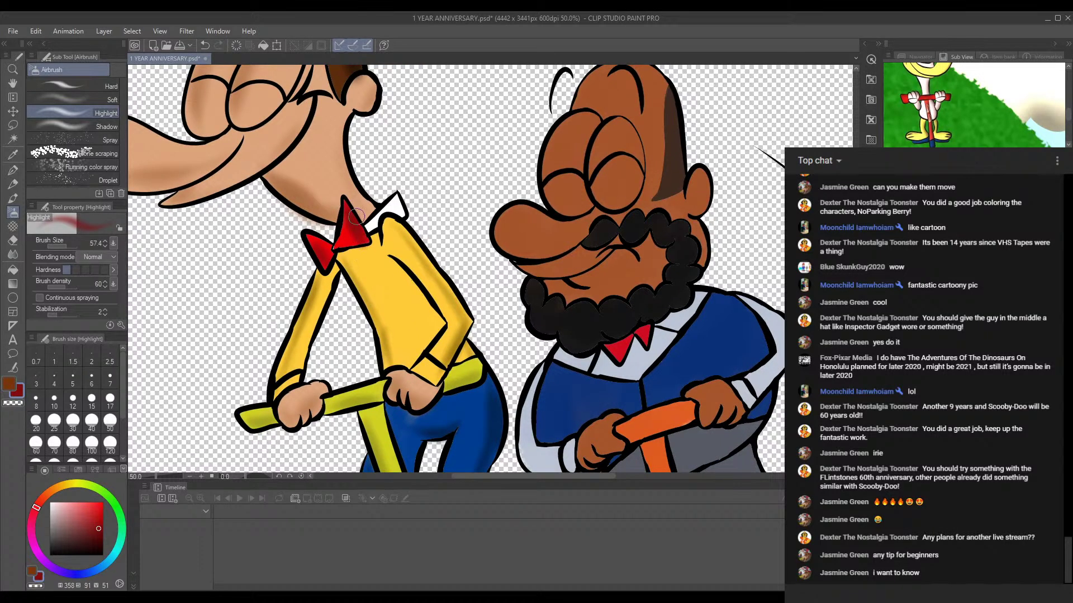
pyautogui.moveTo(537, 367); pyautogui.dragTo(487, 271)
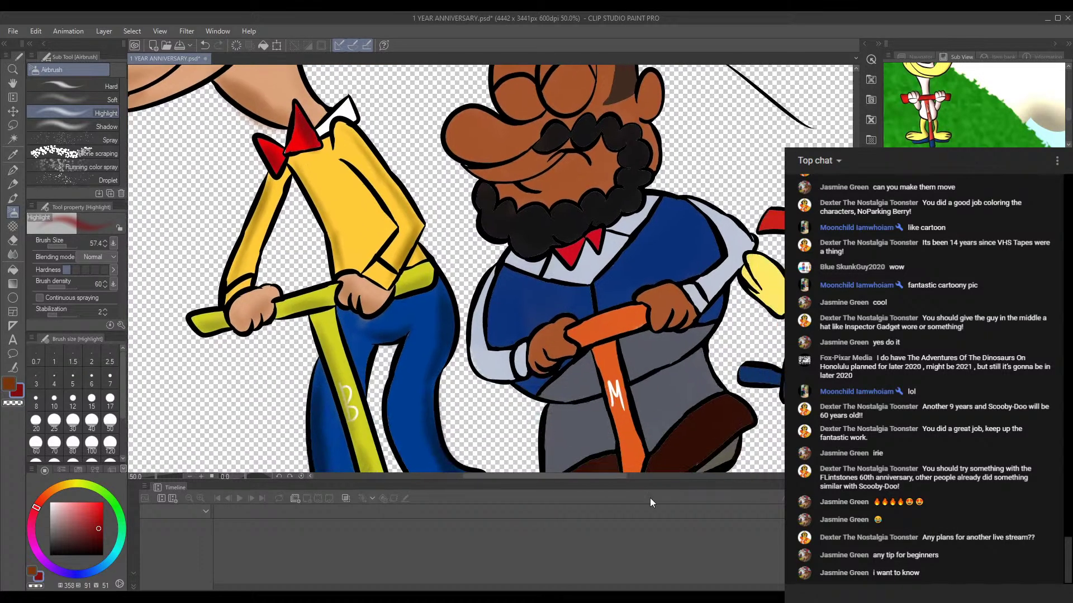
pyautogui.click(699, 599)
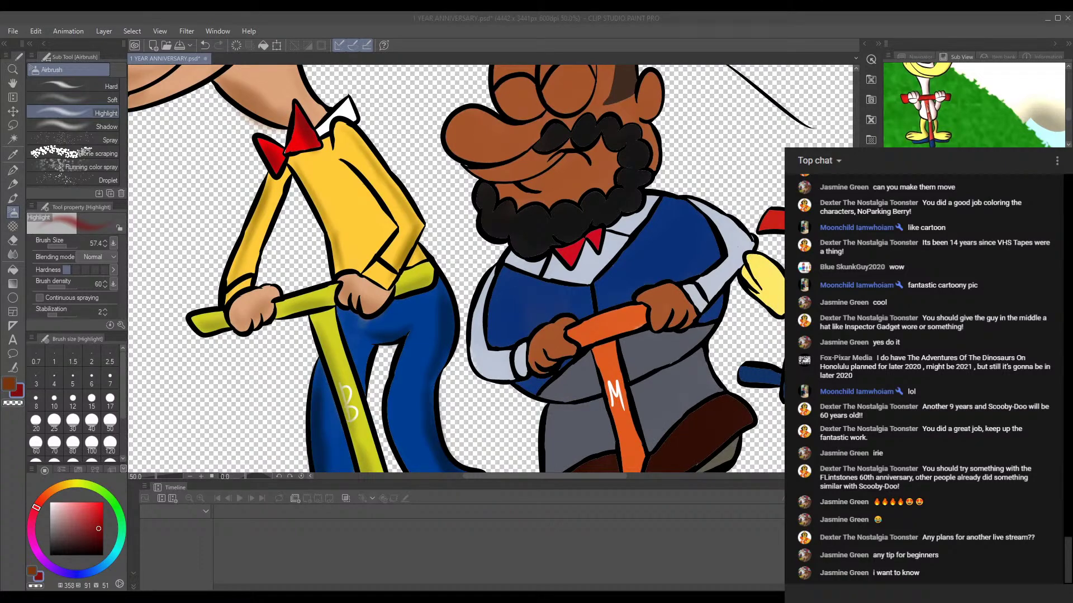
pyautogui.click(701, 517)
pyautogui.moveTo(289, 76); pyautogui.dragTo(332, 237)
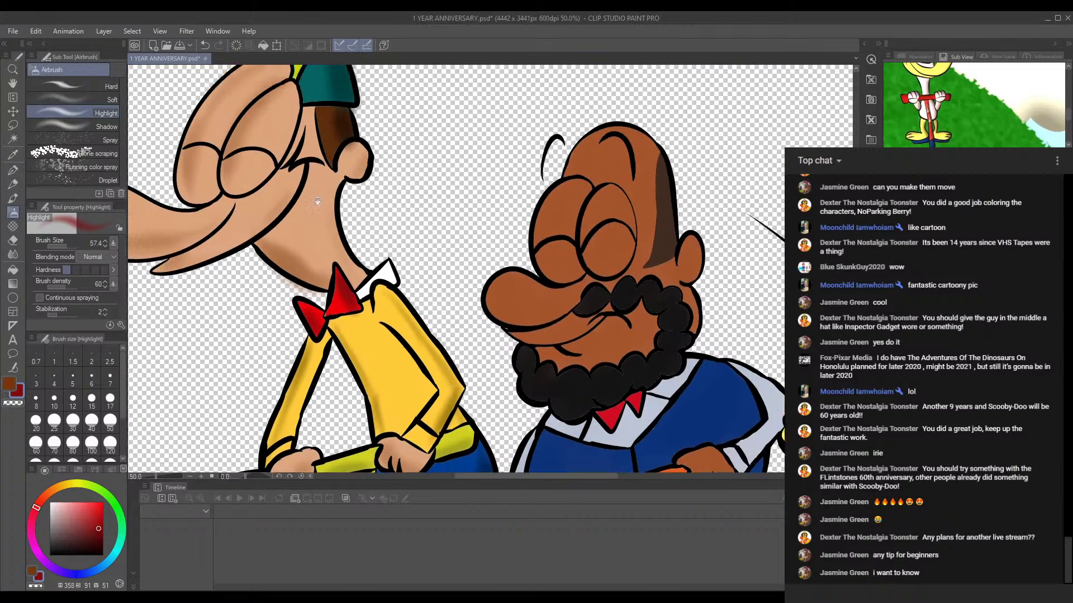
pyautogui.moveTo(276, 207); pyautogui.dragTo(306, 200)
pyautogui.moveTo(337, 141); pyautogui.dragTo(334, 243)
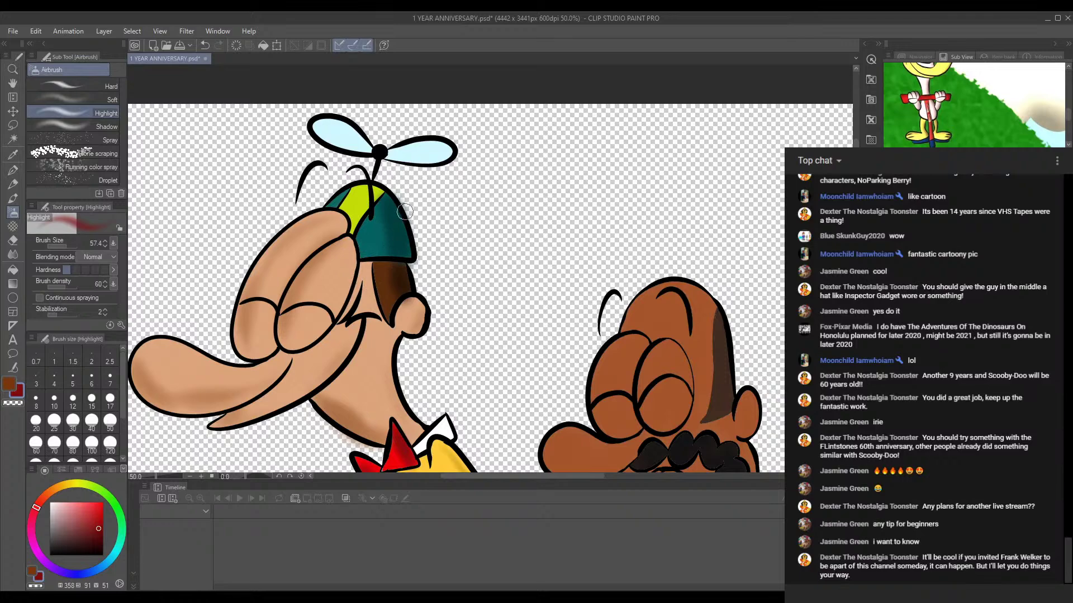
pyautogui.moveTo(344, 285); pyautogui.dragTo(321, 218)
pyautogui.moveTo(258, 191); pyautogui.dragTo(239, 300)
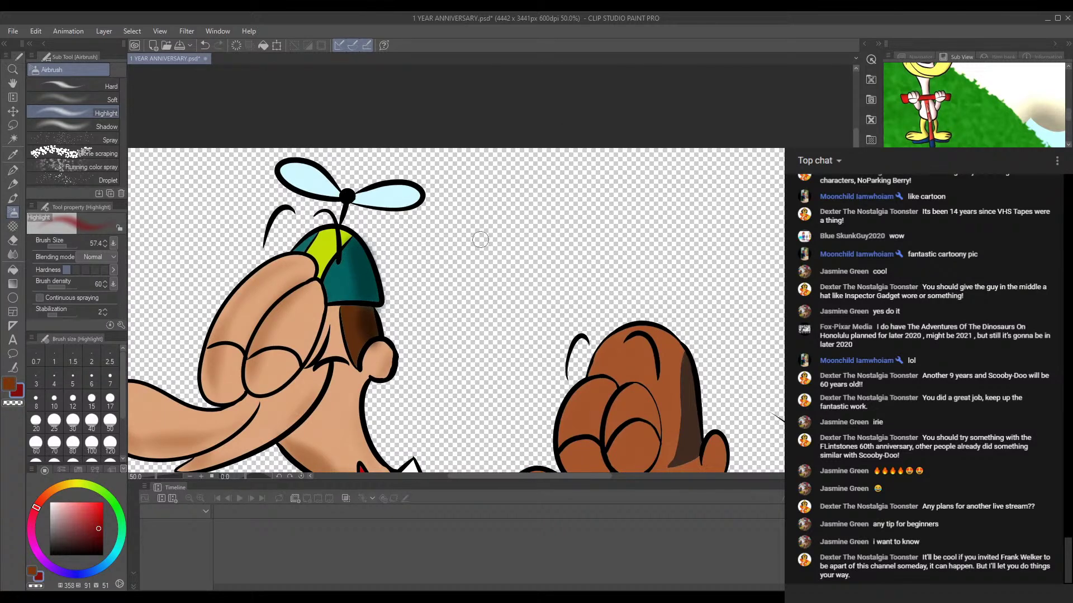
pyautogui.moveTo(397, 325); pyautogui.dragTo(378, 233)
pyautogui.moveTo(347, 343); pyautogui.dragTo(336, 245)
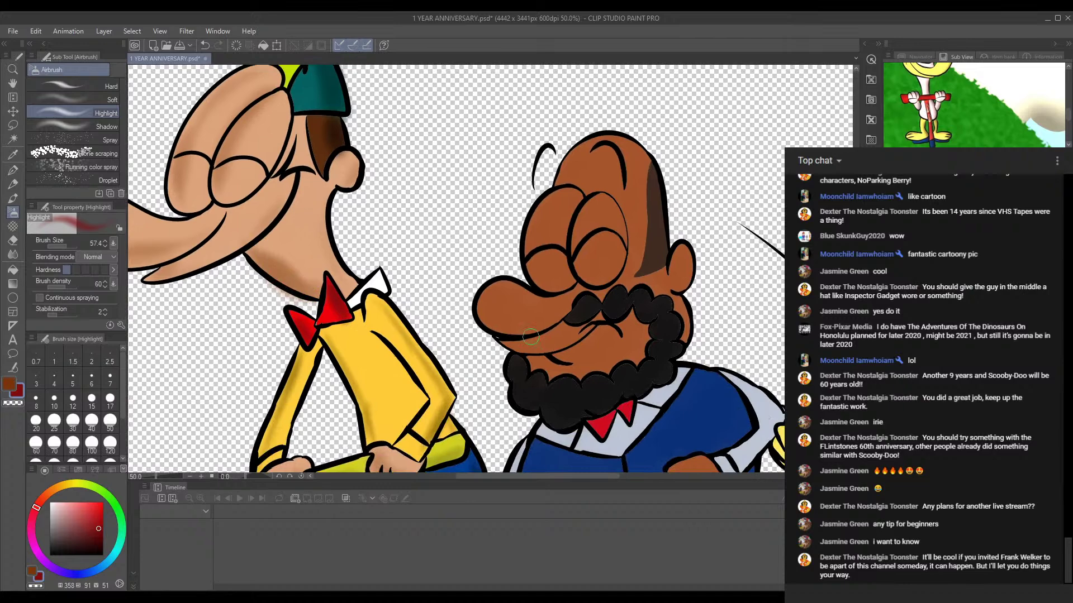
pyautogui.moveTo(468, 339); pyautogui.dragTo(445, 223)
pyautogui.moveTo(457, 317); pyautogui.dragTo(439, 223)
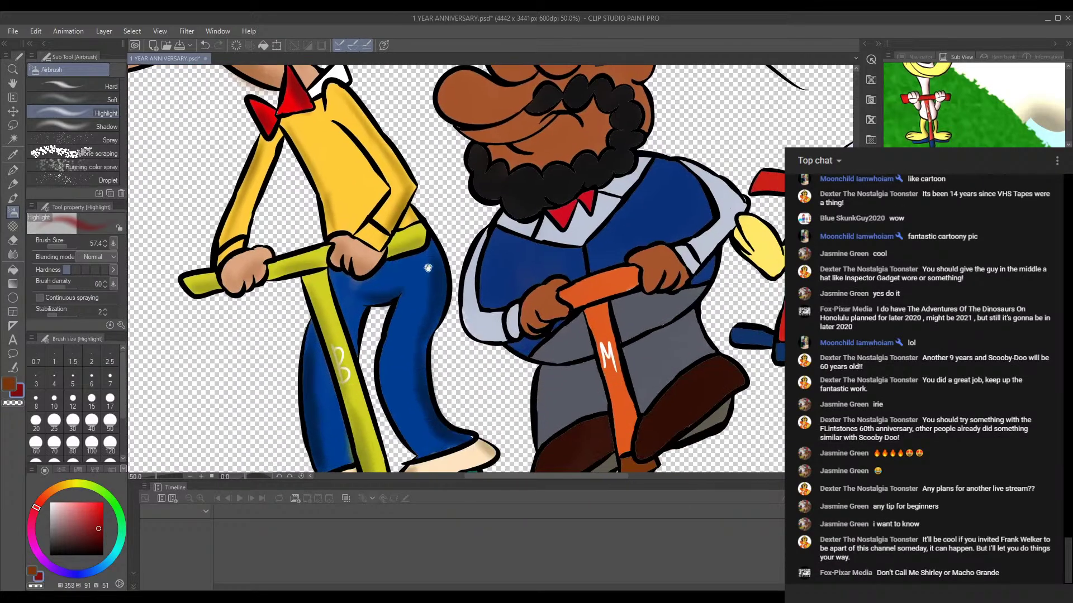
pyautogui.moveTo(425, 268); pyautogui.dragTo(439, 252)
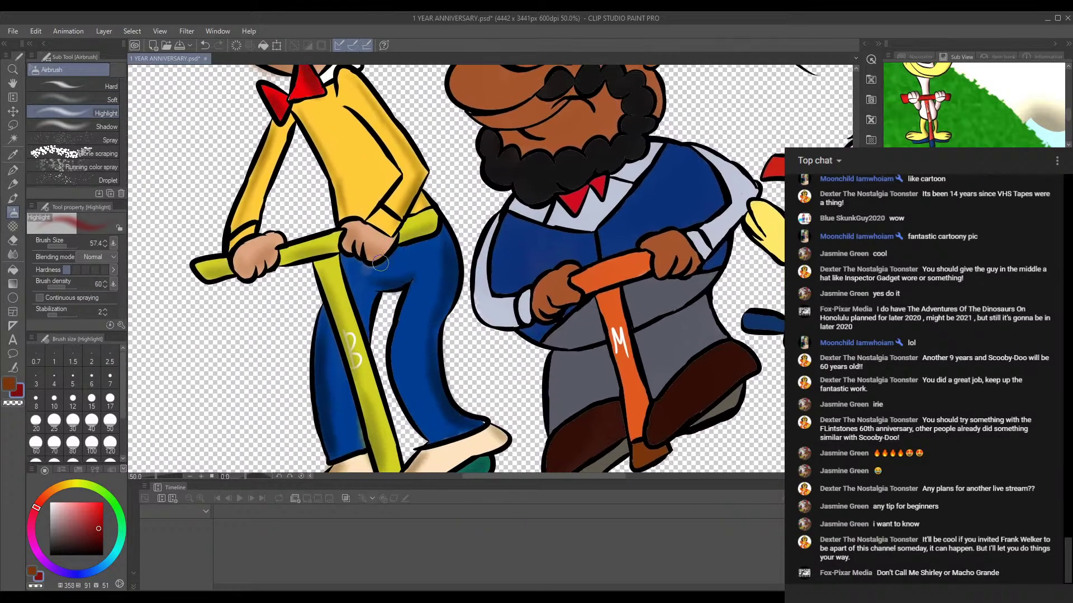
pyautogui.scroll(-5, 285, 288)
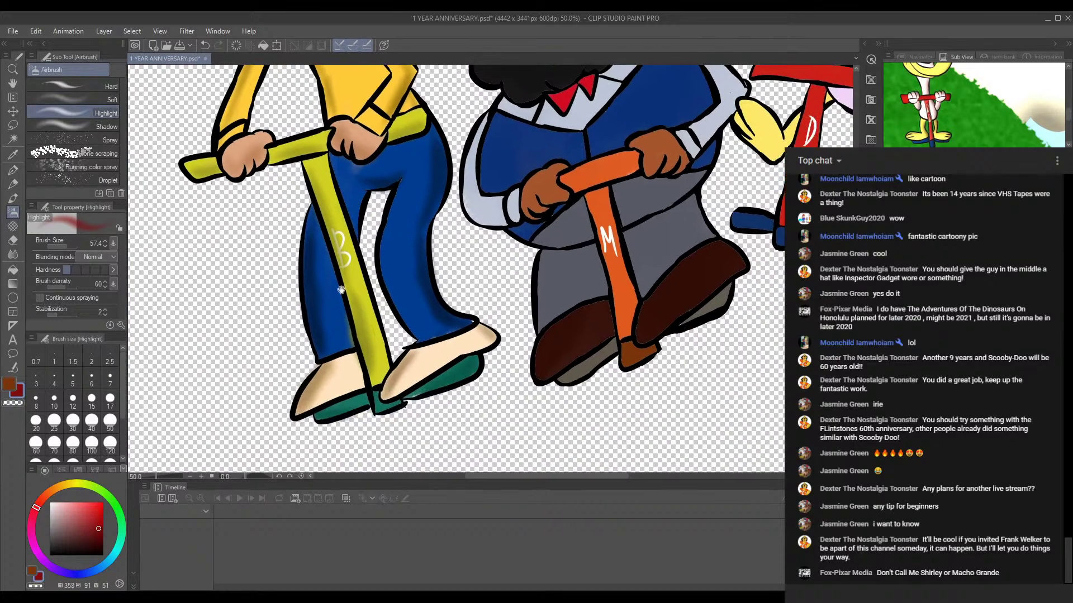
pyautogui.moveTo(229, 64); pyautogui.dragTo(305, 318)
pyautogui.moveTo(270, 211); pyautogui.dragTo(297, 310)
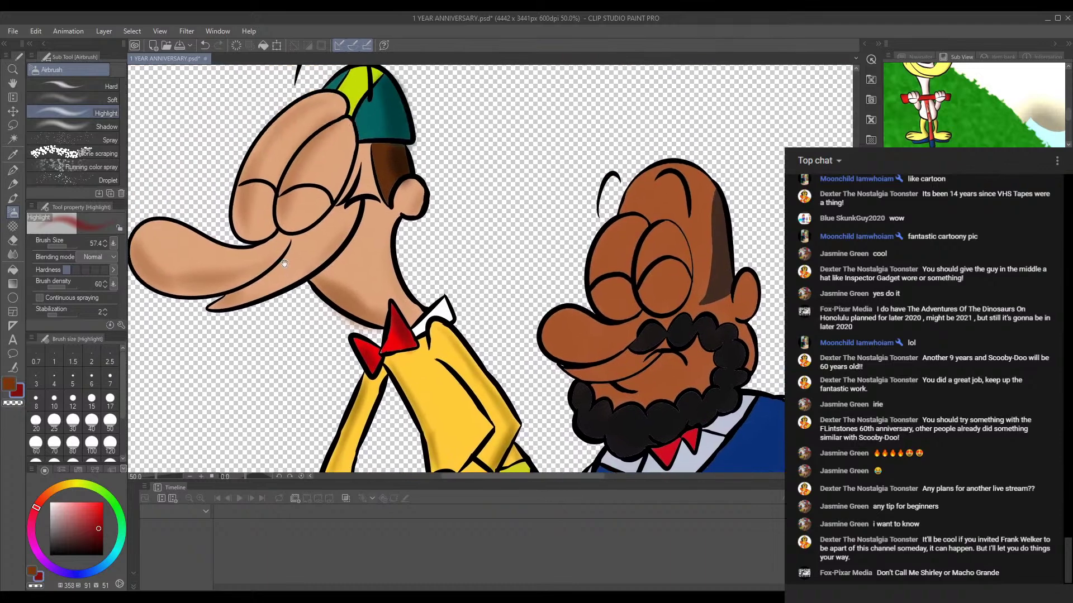
# Step: Sample the left character's tan skin color and return to the Highlight airbrush
pyautogui.click(12, 154)
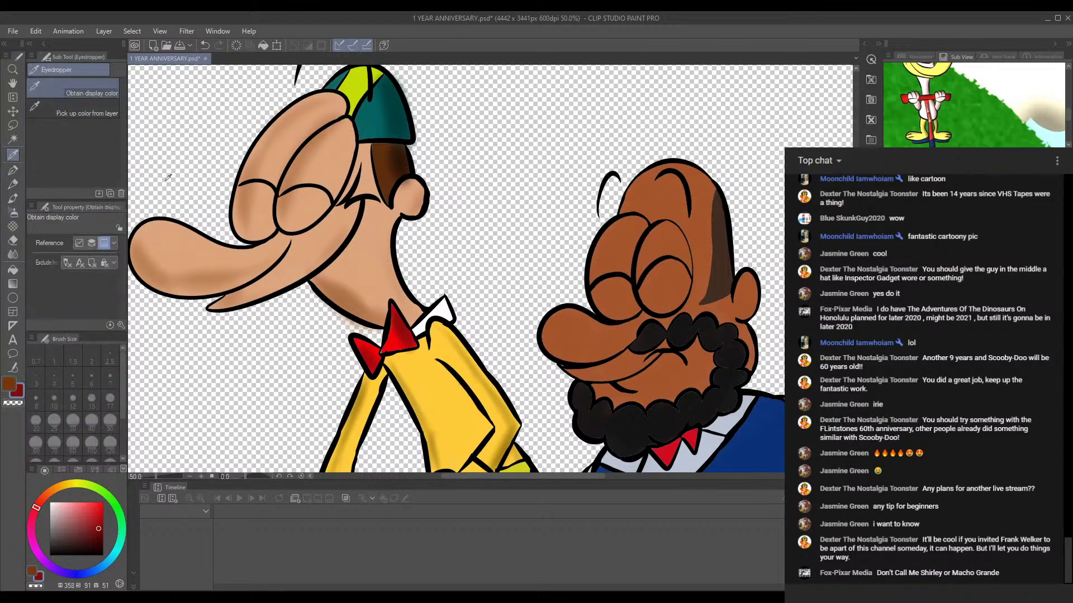
pyautogui.click(318, 135)
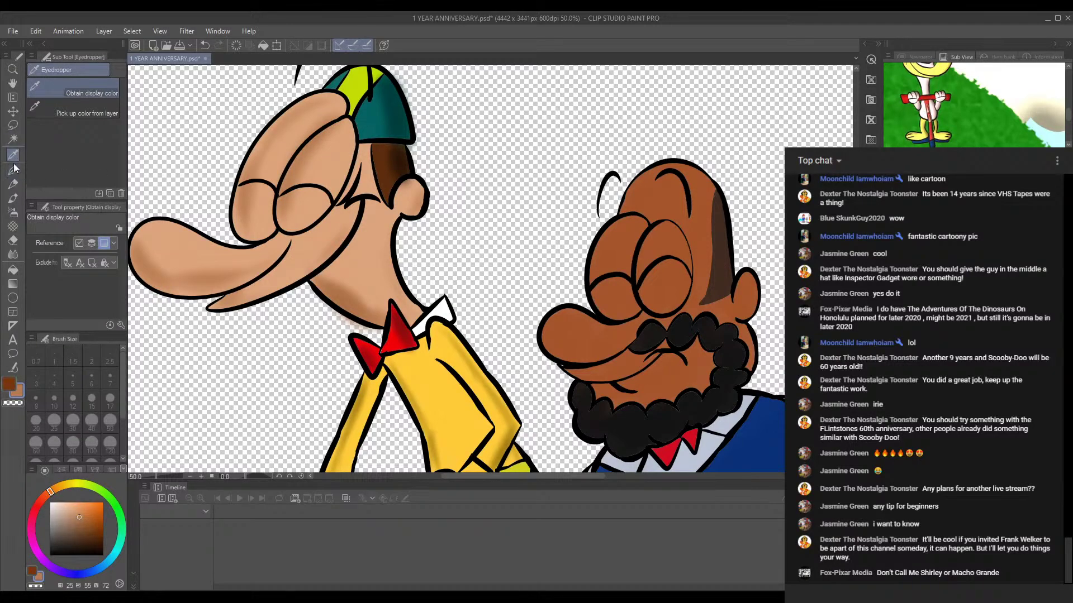
pyautogui.click(14, 185)
pyautogui.click(15, 200)
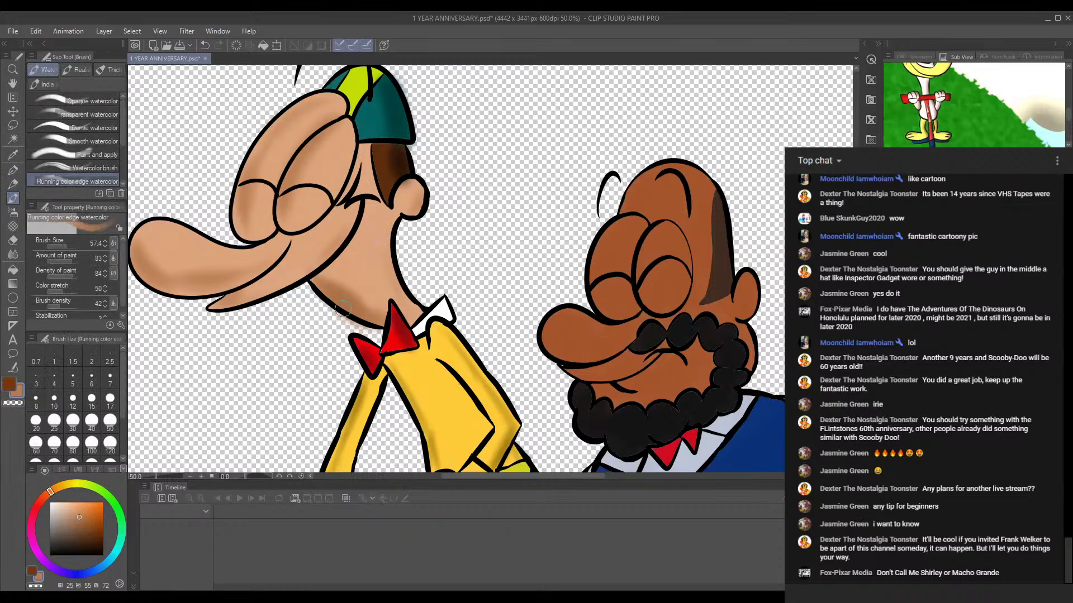
pyautogui.click(14, 216)
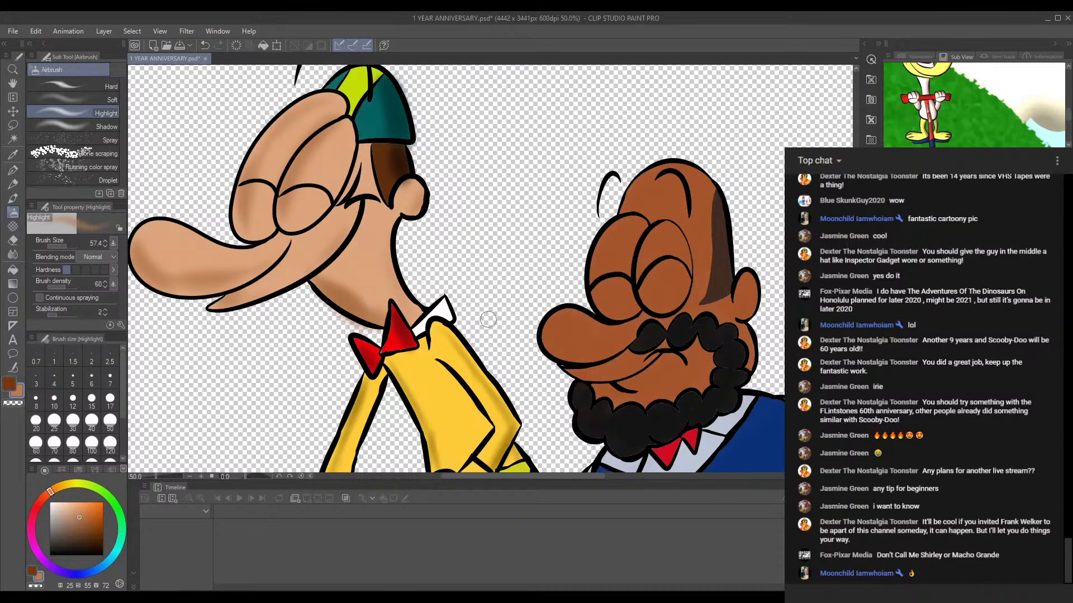
# Step: Examine the left character's finished shading against the middle character and the rest of the cartoon
pyautogui.moveTo(490, 272); pyautogui.dragTo(490, 318)
pyautogui.moveTo(463, 229); pyautogui.dragTo(444, 262)
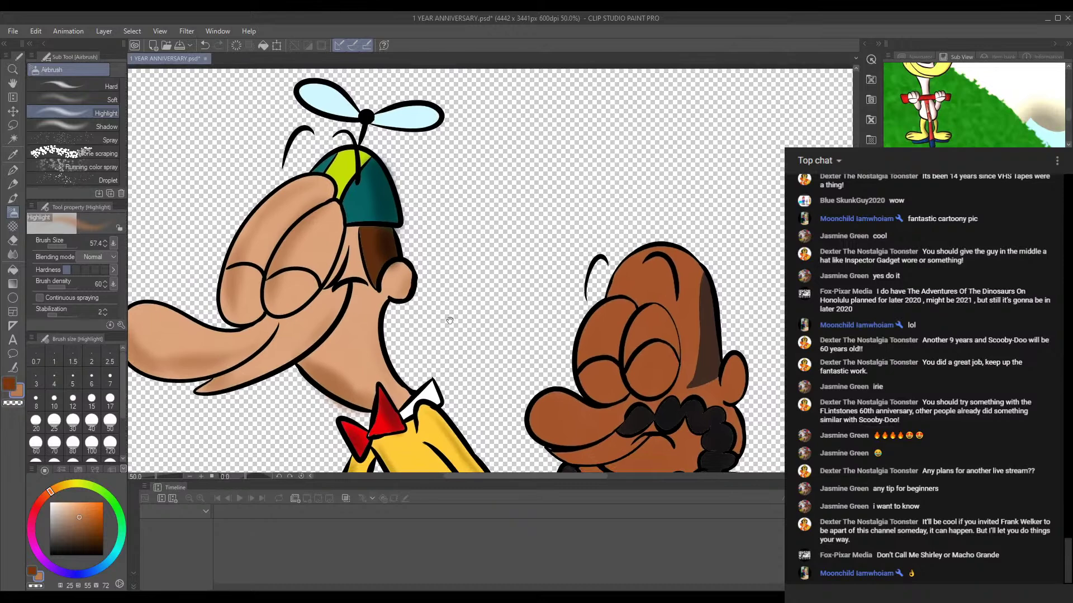
pyautogui.moveTo(448, 323); pyautogui.dragTo(444, 252)
pyautogui.moveTo(468, 354); pyautogui.dragTo(434, 237)
pyautogui.moveTo(435, 347); pyautogui.dragTo(431, 218)
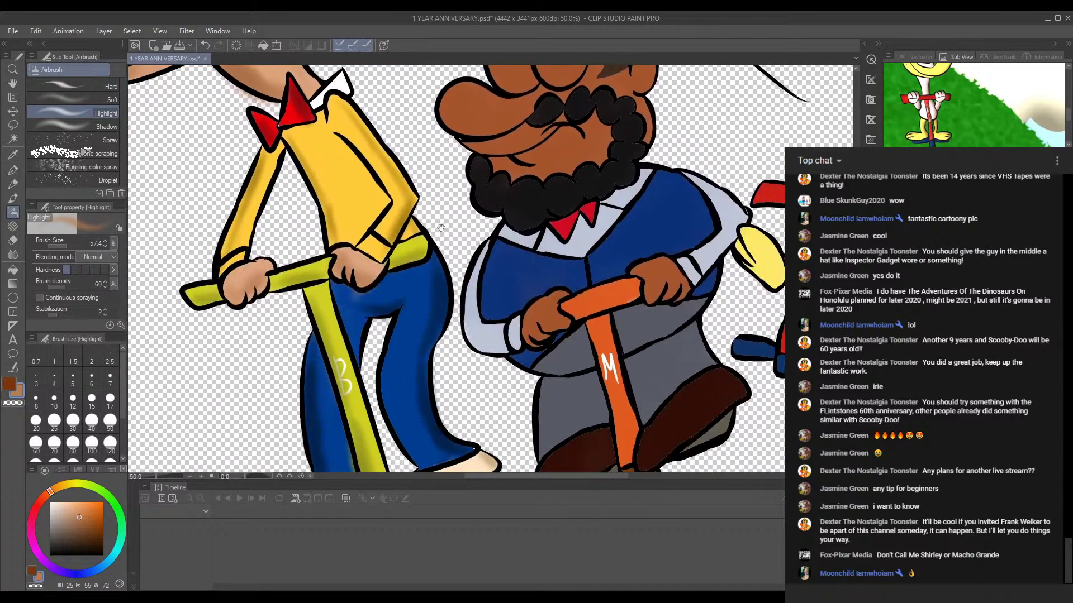
pyautogui.scroll(-2, 453, 266)
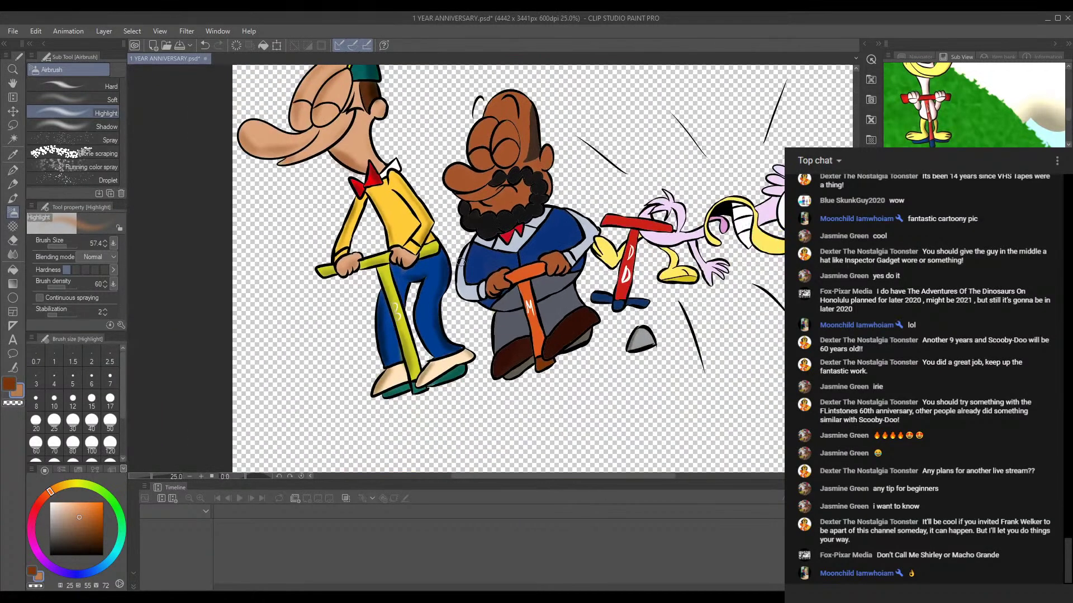
pyautogui.scroll(-5, 460, 262)
pyautogui.scroll(5, 482, 264)
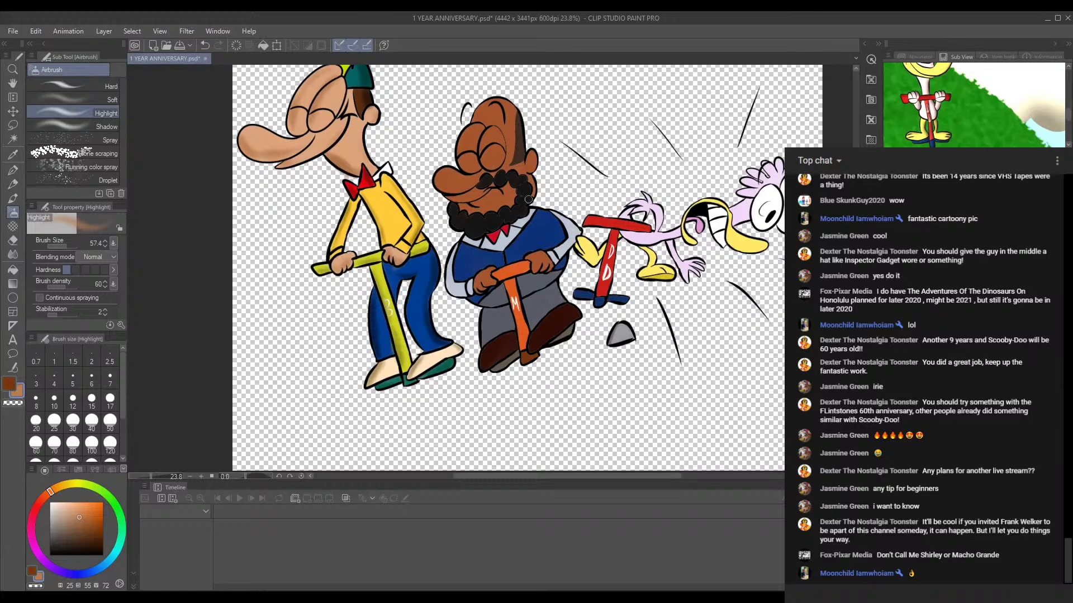
pyautogui.scroll(2, 529, 199)
pyautogui.click(718, 578)
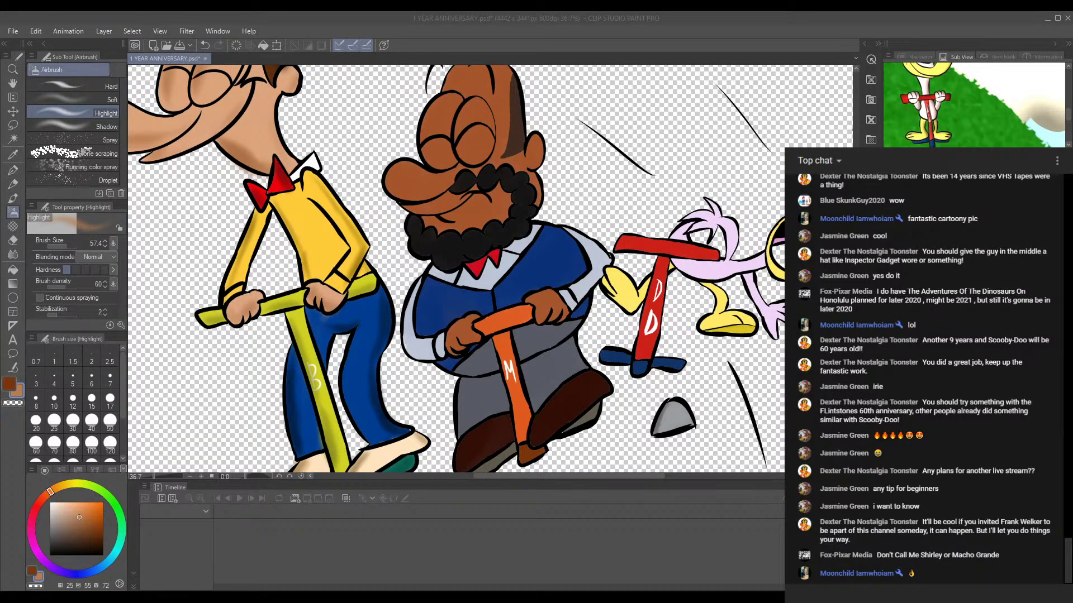
pyautogui.hotkey('alt', 'Tab')
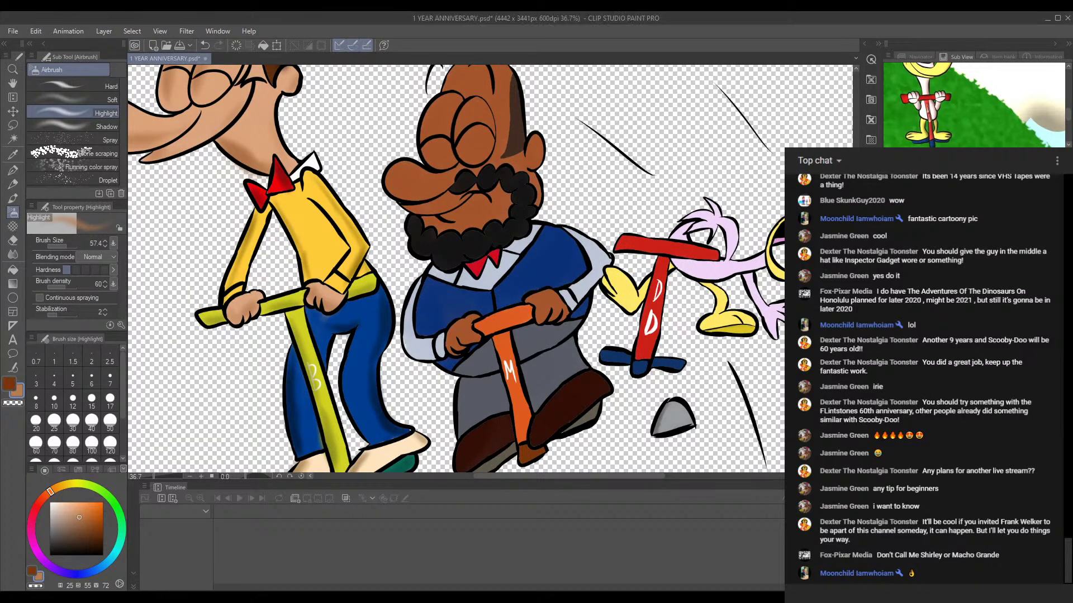
pyautogui.click(699, 569)
pyautogui.moveTo(222, 175); pyautogui.dragTo(235, 257)
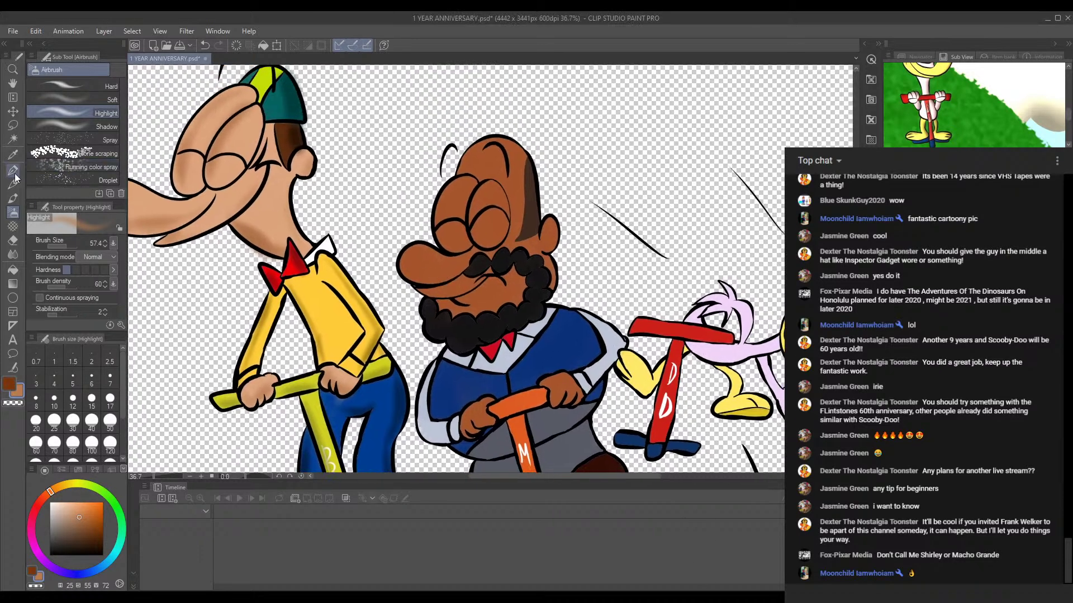
# Step: Sample the middle character's brown skin and darken it to hue 20, saturation 73, value 41
pyautogui.click(13, 155)
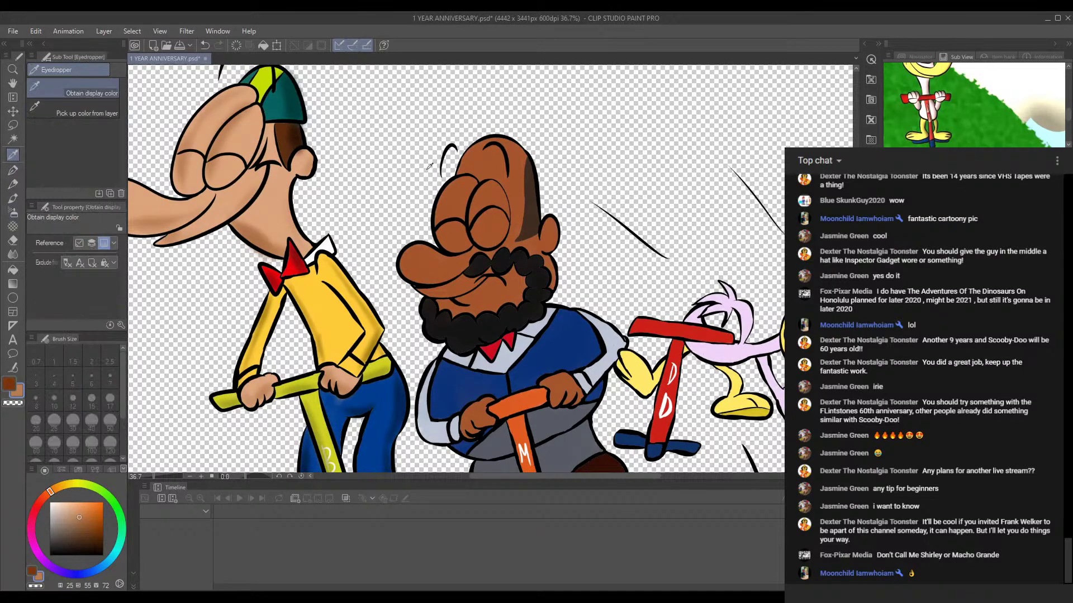
pyautogui.click(460, 190)
pyautogui.moveTo(90, 523); pyautogui.dragTo(88, 534)
# Step: Shade the middle character's head, face and hands with the Highlight airbrush at size 57.4
pyautogui.click(13, 183)
pyautogui.click(12, 199)
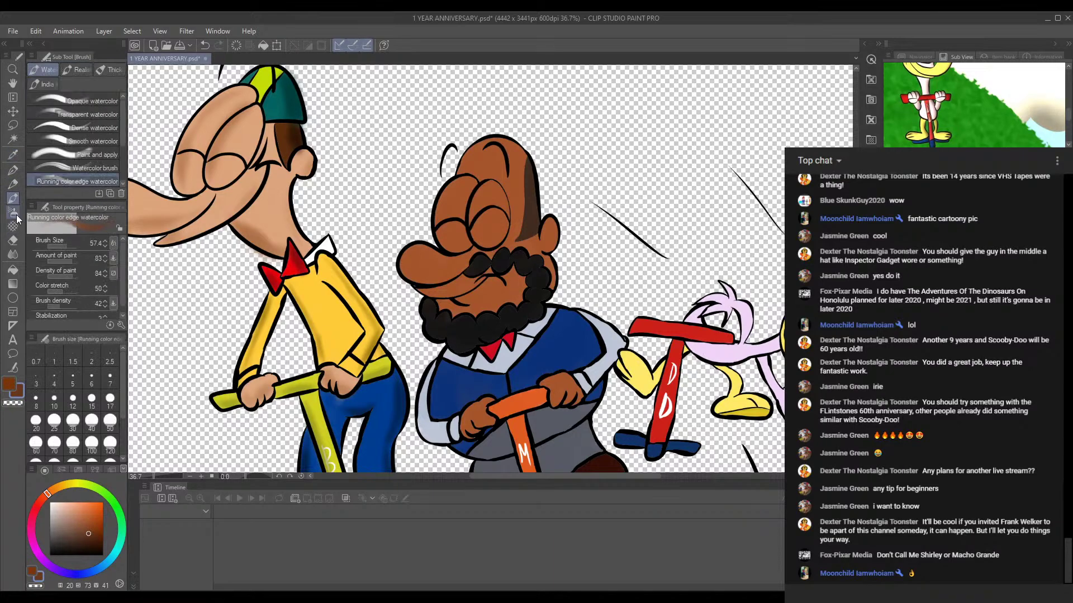
pyautogui.click(13, 212)
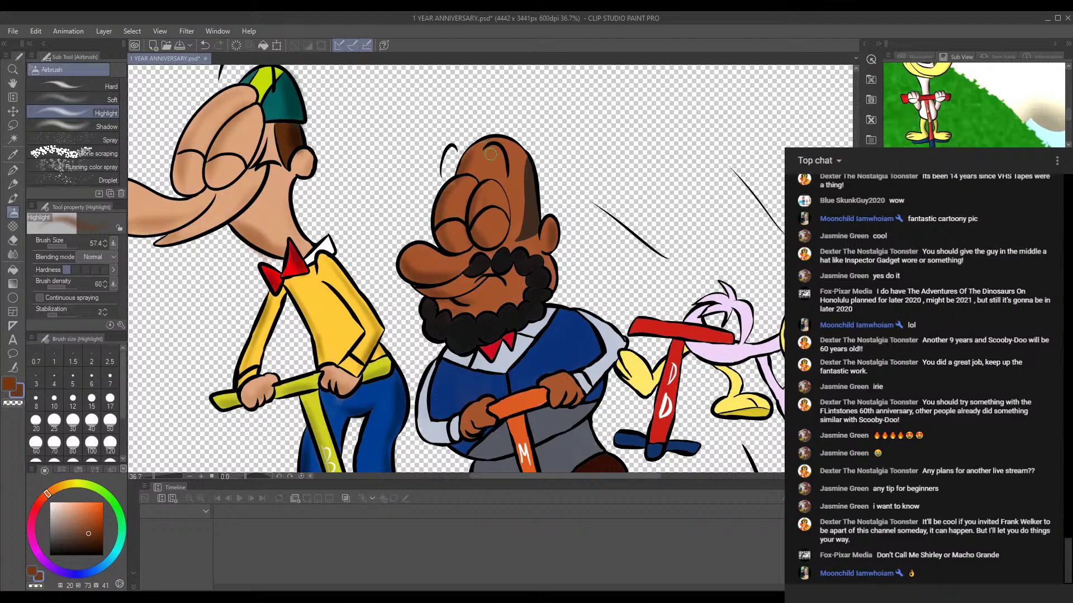
pyautogui.scroll(-2, 501, 223)
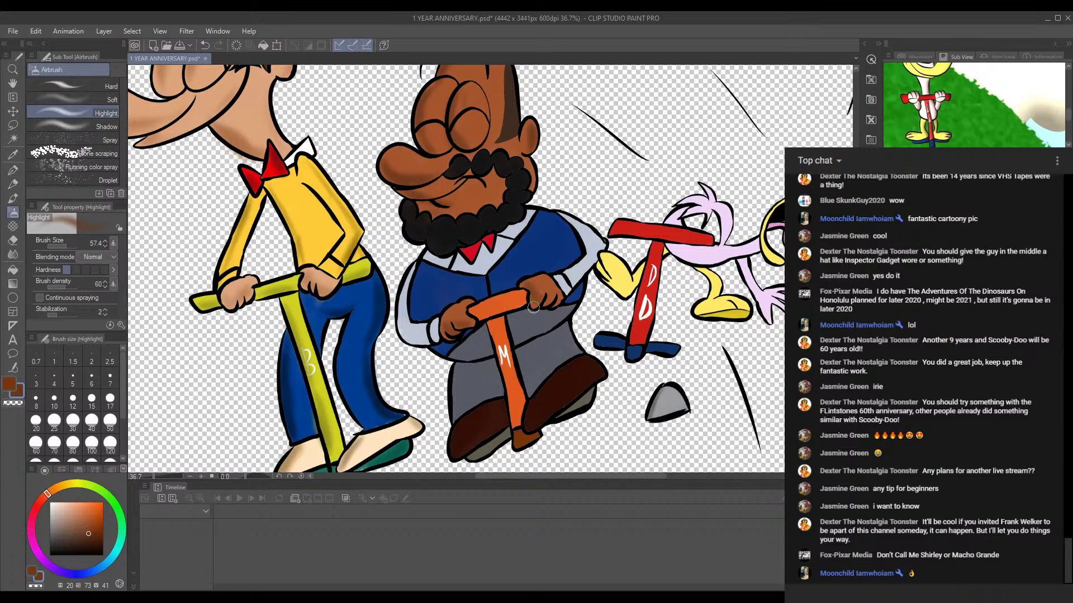
pyautogui.moveTo(515, 167); pyautogui.dragTo(517, 262)
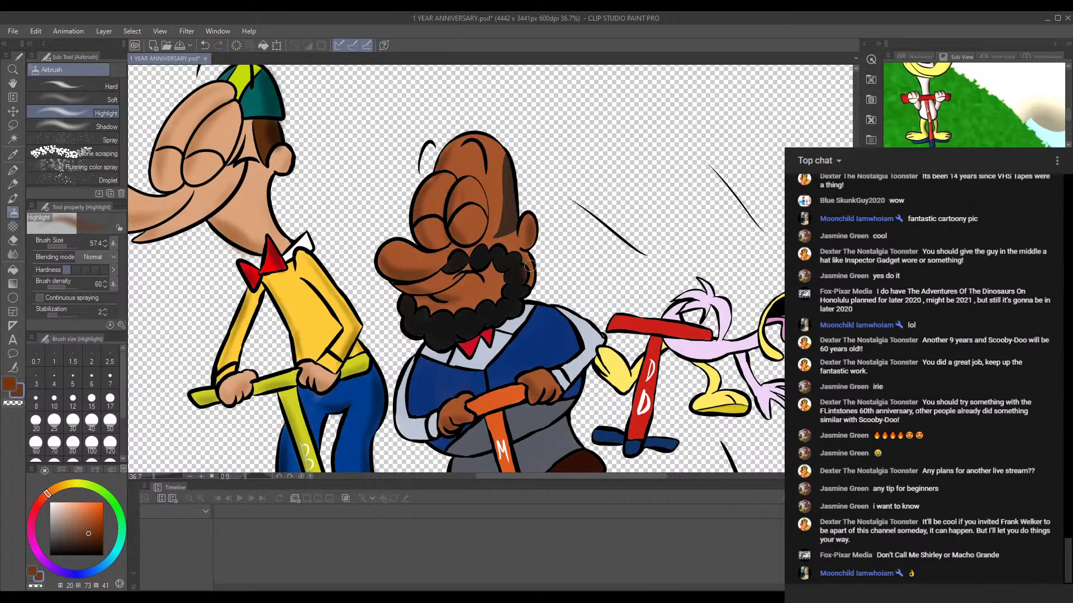
pyautogui.moveTo(525, 215)
pyautogui.mouseDown()
pyautogui.moveTo(511, 178)
pyautogui.moveTo(507, 203)
pyautogui.mouseUp()
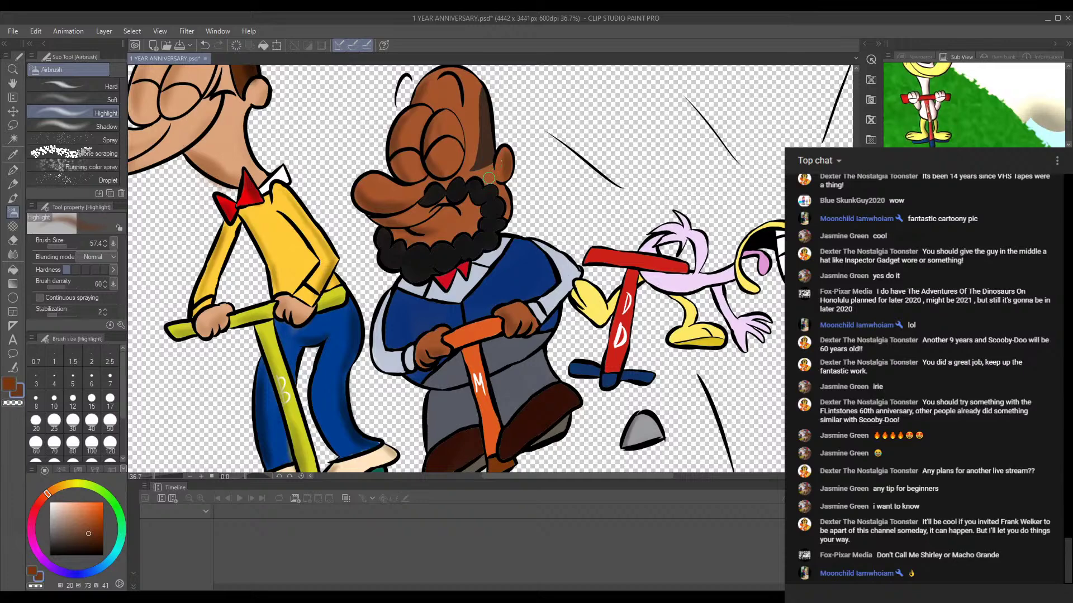
# Step: Shade the middle character's ear and the skin behind the beard, reducing the Highlight airbrush to size 27.2
pyautogui.scroll(2, 490, 183)
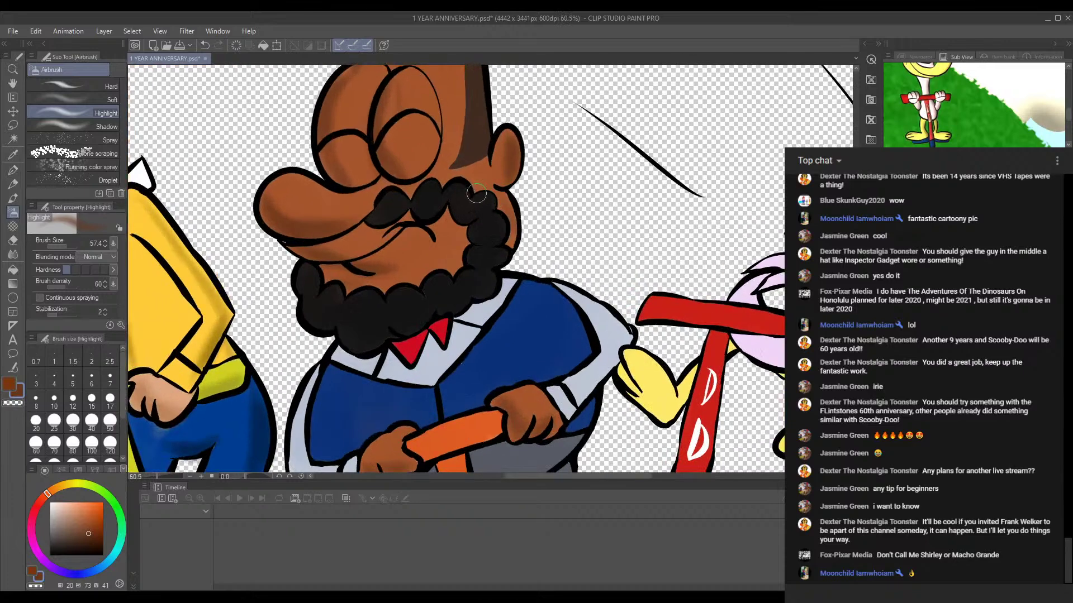
pyautogui.moveTo(502, 196); pyautogui.dragTo(510, 229)
pyautogui.scroll(-6, 507, 187)
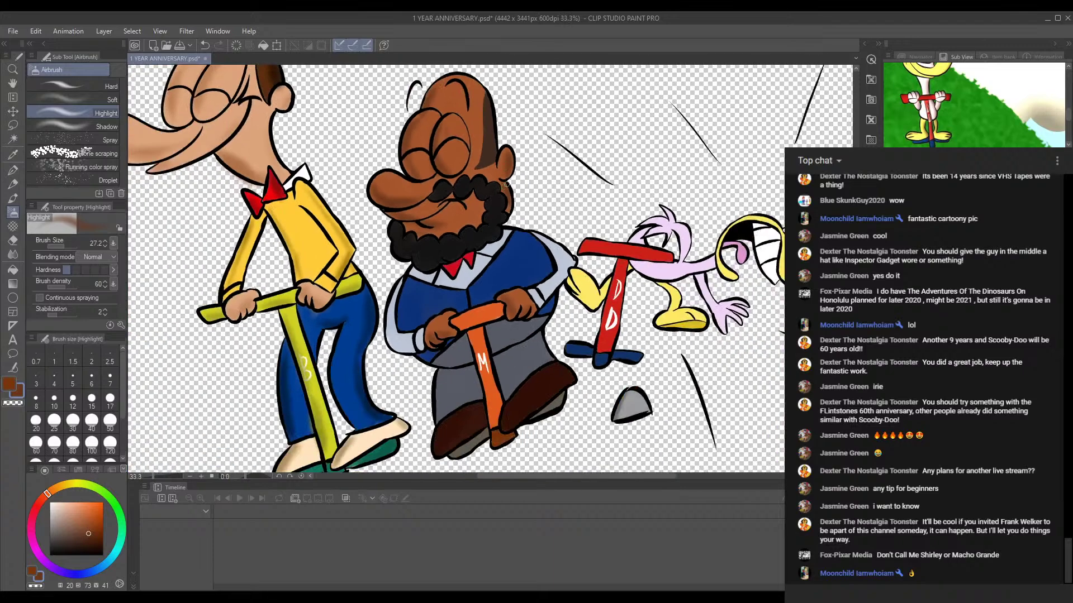
pyautogui.scroll(4, 511, 159)
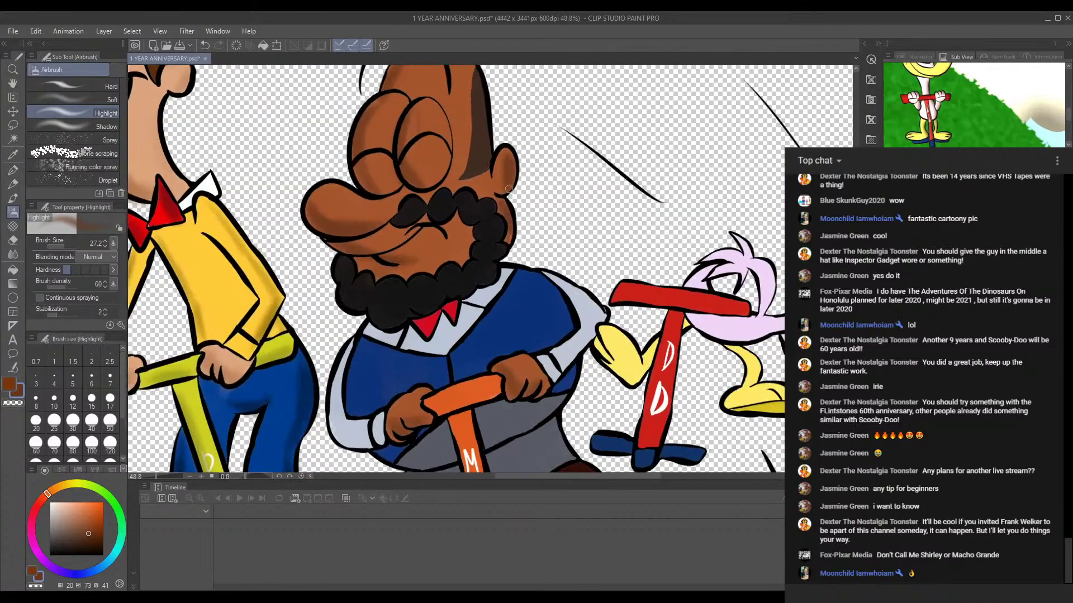
pyautogui.scroll(2, 499, 210)
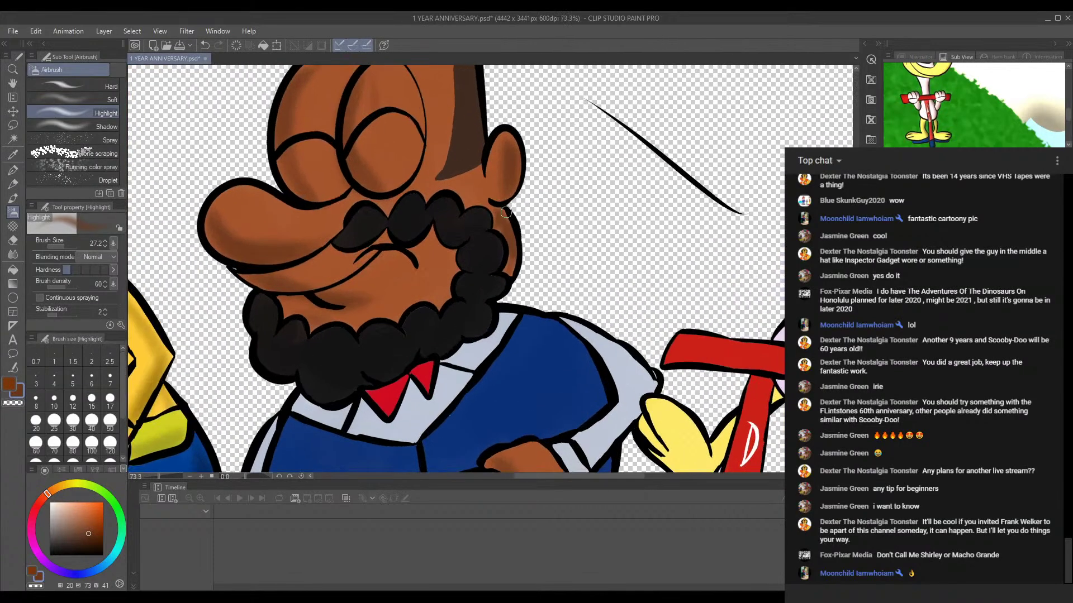
pyautogui.scroll(-4, 504, 196)
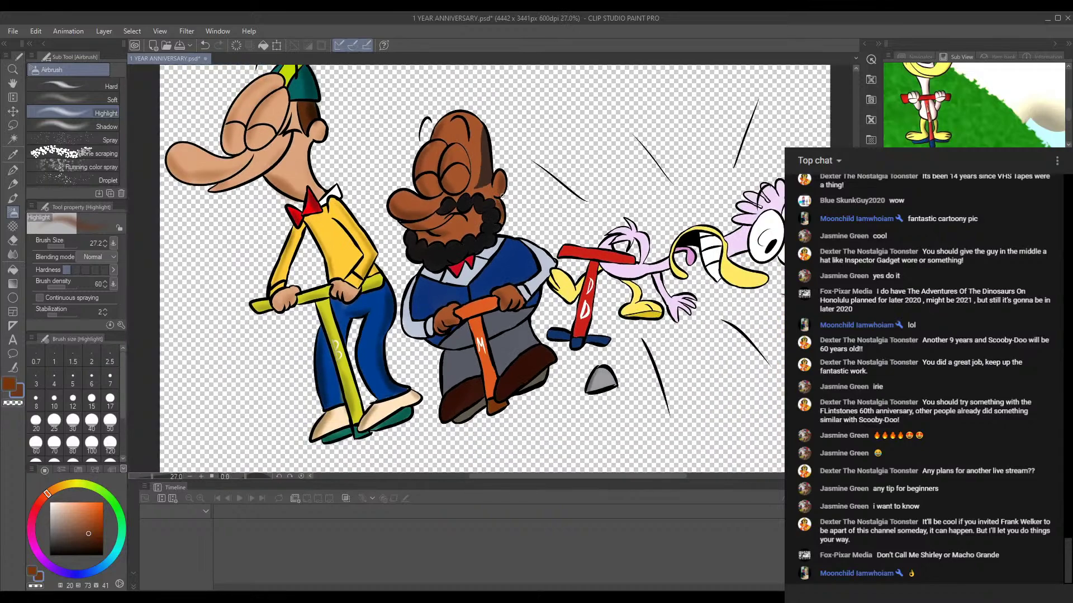
pyautogui.scroll(5, 498, 193)
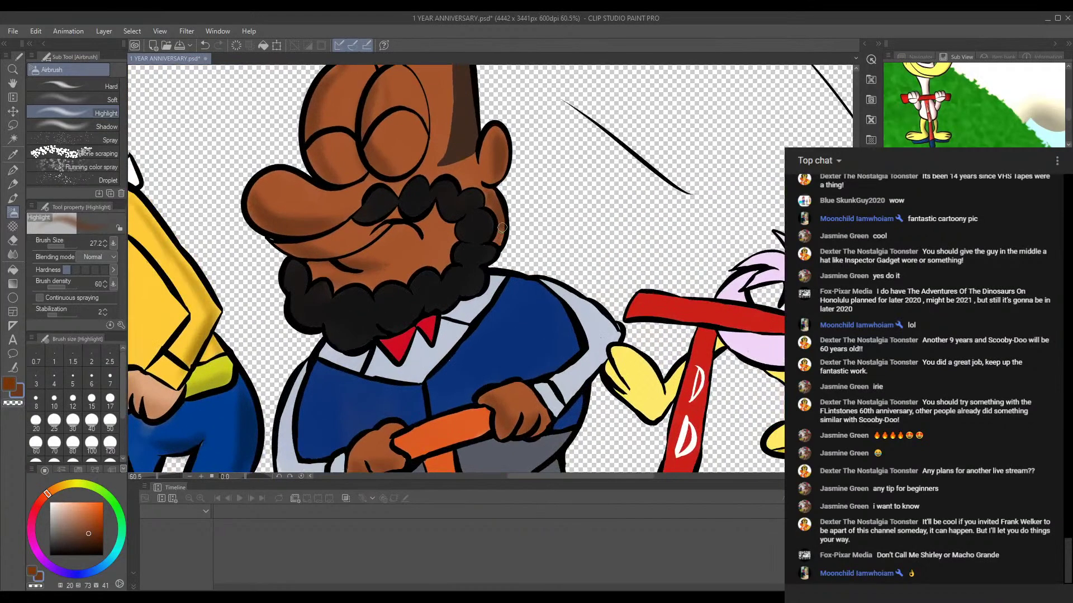
pyautogui.scroll(-5, 500, 229)
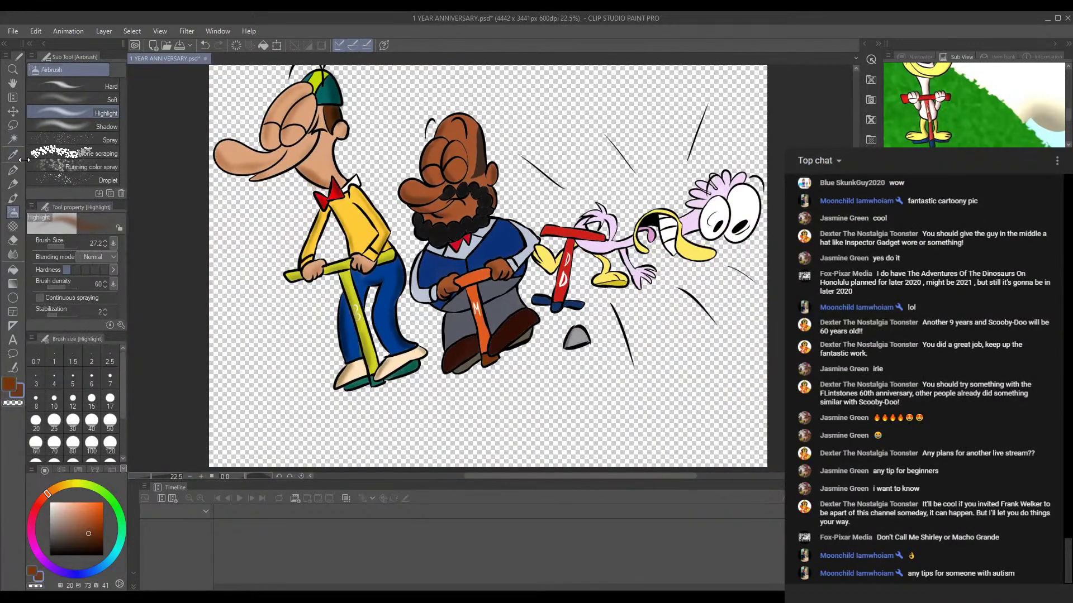
# Step: Change the airbrush colour to a light grey with hue 20 and value 68
pyautogui.moveTo(510, 246); pyautogui.dragTo(491, 258)
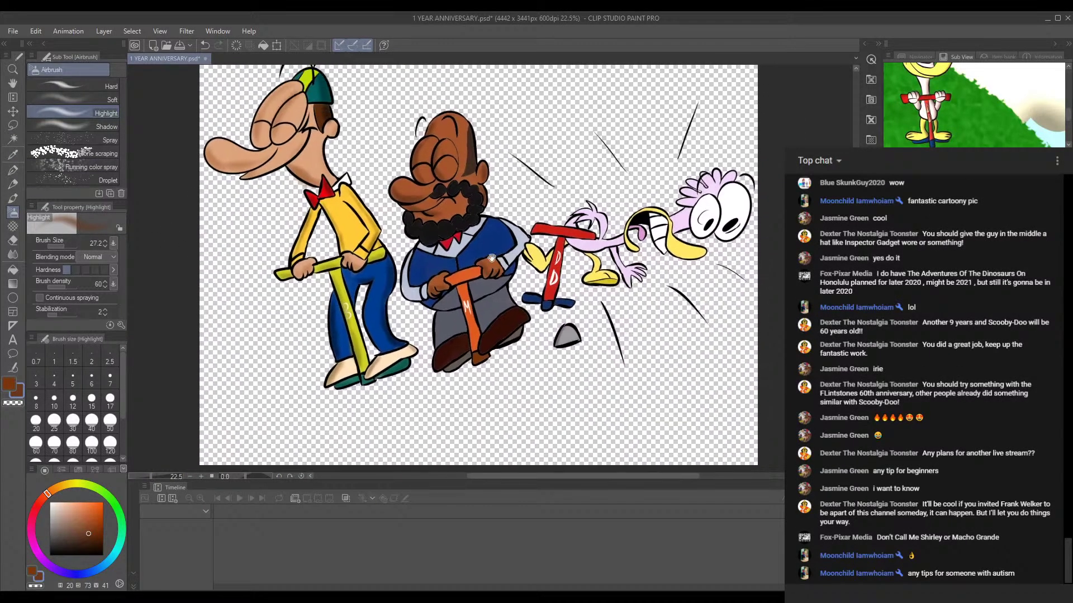
pyautogui.scroll(1, 378, 218)
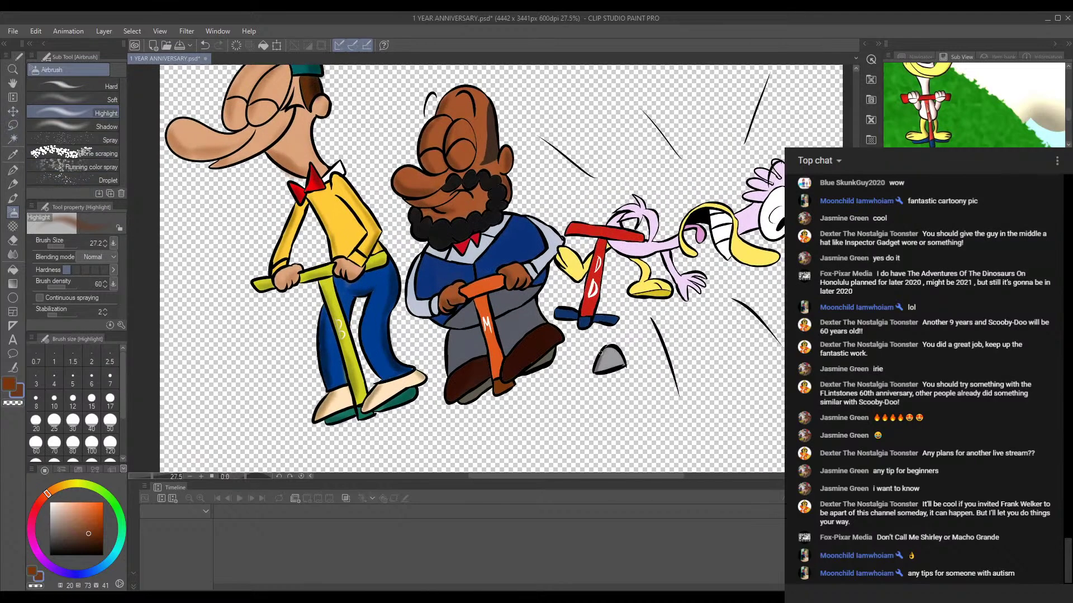
pyautogui.moveTo(84, 533); pyautogui.dragTo(54, 519)
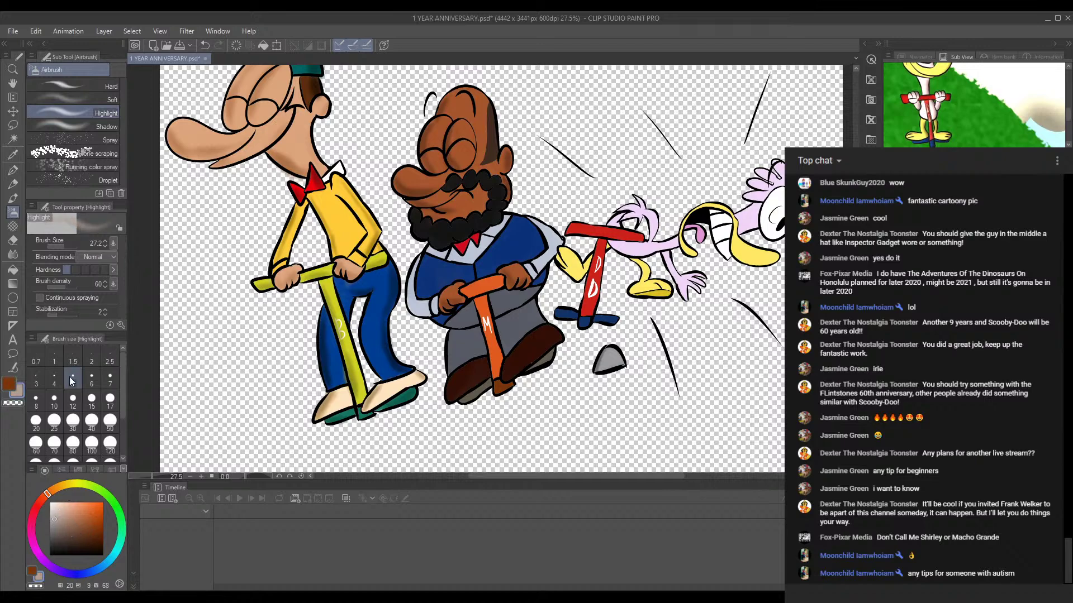
pyautogui.click(707, 597)
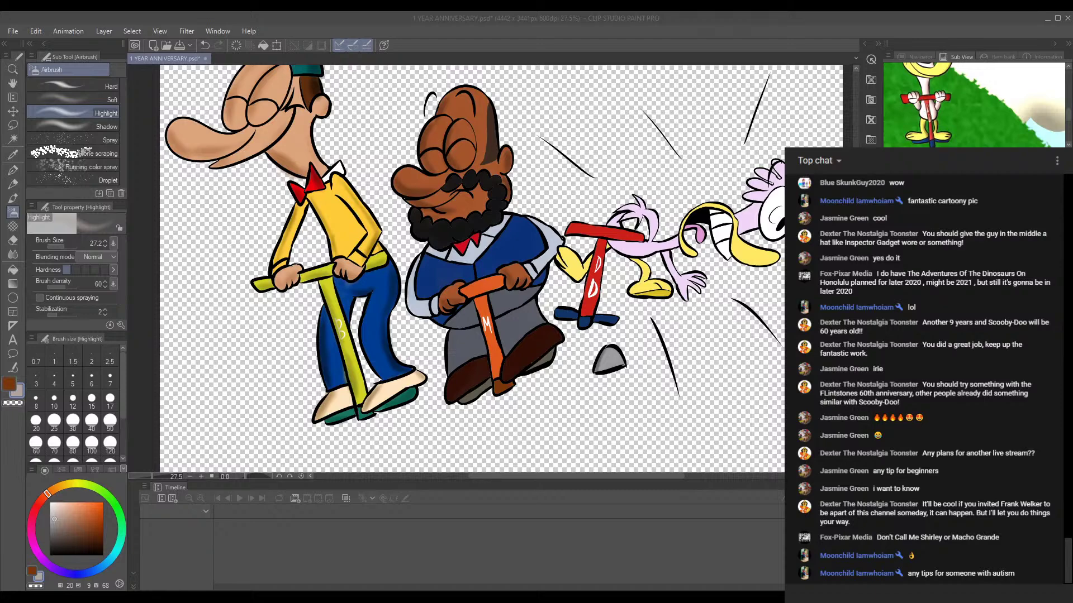
pyautogui.click(693, 597)
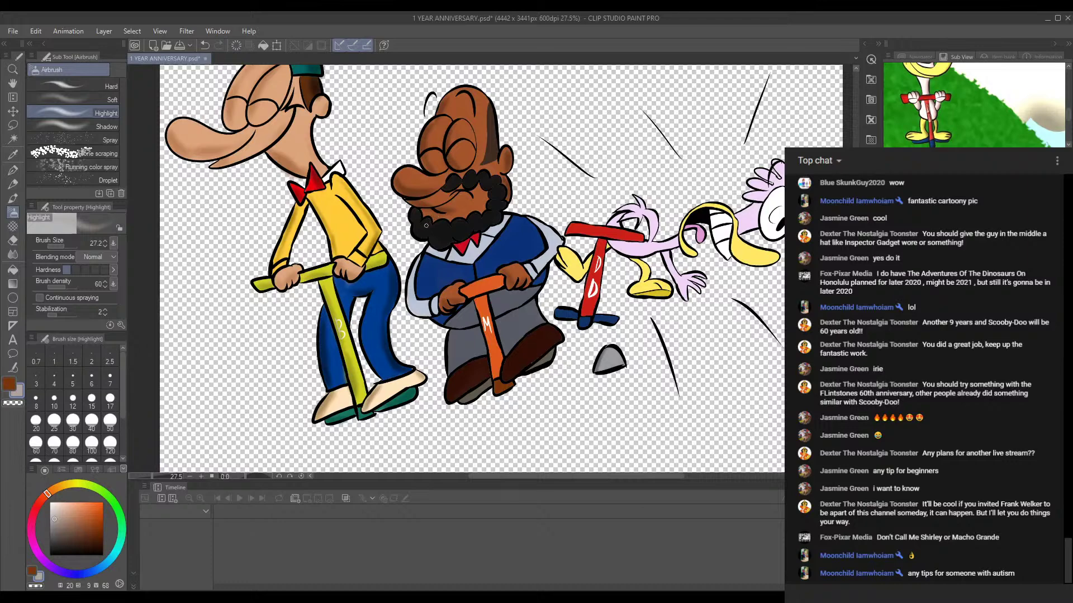
# Step: Airbrush light grey highlights onto the curls along the lower part of the middle character's beard
pyautogui.scroll(3, 429, 222)
pyautogui.moveTo(407, 220)
pyautogui.mouseDown()
pyautogui.moveTo(417, 264)
pyautogui.moveTo(408, 249)
pyautogui.moveTo(431, 259)
pyautogui.moveTo(412, 261)
pyautogui.moveTo(422, 284)
pyautogui.moveTo(428, 267)
pyautogui.moveTo(407, 252)
pyautogui.moveTo(448, 288)
pyautogui.moveTo(451, 255)
pyautogui.moveTo(464, 313)
pyautogui.moveTo(449, 281)
pyautogui.moveTo(482, 311)
pyautogui.moveTo(457, 291)
pyautogui.moveTo(459, 300)
pyautogui.moveTo(496, 283)
pyautogui.mouseUp()
pyautogui.moveTo(446, 246)
pyautogui.mouseDown()
pyautogui.moveTo(459, 263)
pyautogui.moveTo(450, 245)
pyautogui.moveTo(433, 244)
pyautogui.moveTo(488, 253)
pyautogui.moveTo(463, 258)
pyautogui.moveTo(491, 253)
pyautogui.moveTo(488, 243)
pyautogui.moveTo(501, 265)
pyautogui.moveTo(475, 243)
pyautogui.moveTo(479, 251)
pyautogui.moveTo(455, 258)
pyautogui.moveTo(497, 244)
pyautogui.moveTo(527, 253)
pyautogui.moveTo(508, 259)
pyautogui.moveTo(525, 240)
pyautogui.moveTo(550, 257)
pyautogui.moveTo(518, 241)
pyautogui.moveTo(504, 257)
pyautogui.moveTo(563, 236)
pyautogui.moveTo(542, 237)
pyautogui.moveTo(570, 232)
pyautogui.moveTo(537, 240)
pyautogui.moveTo(562, 232)
pyautogui.moveTo(575, 242)
pyautogui.moveTo(558, 224)
pyautogui.moveTo(602, 206)
pyautogui.moveTo(604, 234)
pyautogui.moveTo(580, 224)
pyautogui.moveTo(587, 233)
pyautogui.moveTo(564, 271)
pyautogui.moveTo(606, 221)
pyautogui.mouseUp()
pyautogui.moveTo(488, 166); pyautogui.dragTo(522, 149)
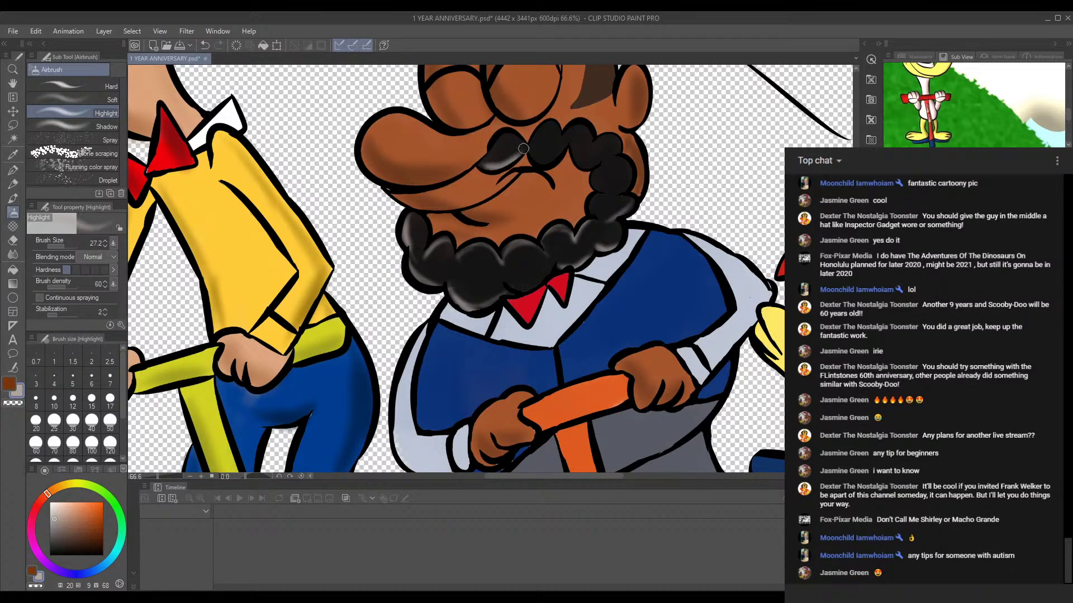
pyautogui.hotkey('ctrl', 'z')
# Step: Add light grey highlights to the middle character's moustache and the beard curls running up the cheek
pyautogui.moveTo(597, 171); pyautogui.dragTo(570, 238)
pyautogui.moveTo(394, 338)
pyautogui.mouseDown()
pyautogui.moveTo(382, 324)
pyautogui.moveTo(386, 340)
pyautogui.moveTo(413, 316)
pyautogui.moveTo(393, 288)
pyautogui.mouseUp()
pyautogui.moveTo(510, 205)
pyautogui.mouseDown()
pyautogui.moveTo(475, 204)
pyautogui.moveTo(466, 221)
pyautogui.mouseUp()
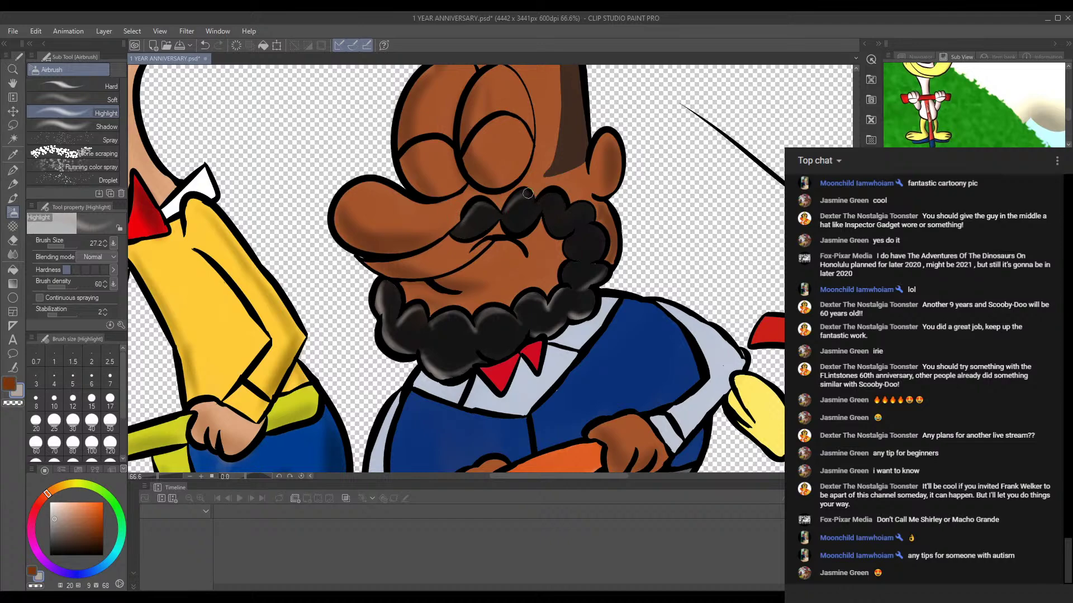
pyautogui.moveTo(555, 199)
pyautogui.mouseDown()
pyautogui.moveTo(587, 226)
pyautogui.moveTo(575, 210)
pyautogui.moveTo(540, 223)
pyautogui.moveTo(562, 205)
pyautogui.moveTo(534, 228)
pyautogui.moveTo(525, 219)
pyautogui.moveTo(543, 217)
pyautogui.moveTo(548, 230)
pyautogui.moveTo(533, 220)
pyautogui.moveTo(547, 217)
pyautogui.moveTo(561, 261)
pyautogui.moveTo(559, 252)
pyautogui.moveTo(550, 263)
pyautogui.moveTo(560, 254)
pyautogui.moveTo(548, 214)
pyautogui.moveTo(510, 203)
pyautogui.moveTo(479, 211)
pyautogui.moveTo(455, 203)
pyautogui.moveTo(406, 232)
pyautogui.moveTo(428, 224)
pyautogui.mouseUp()
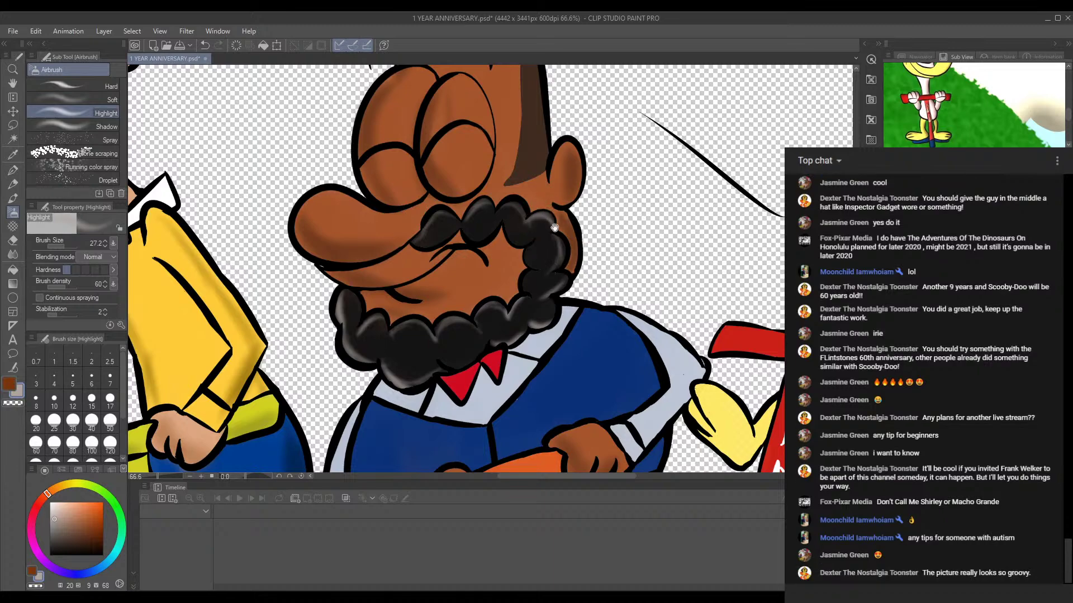
pyautogui.moveTo(558, 243); pyautogui.dragTo(526, 164)
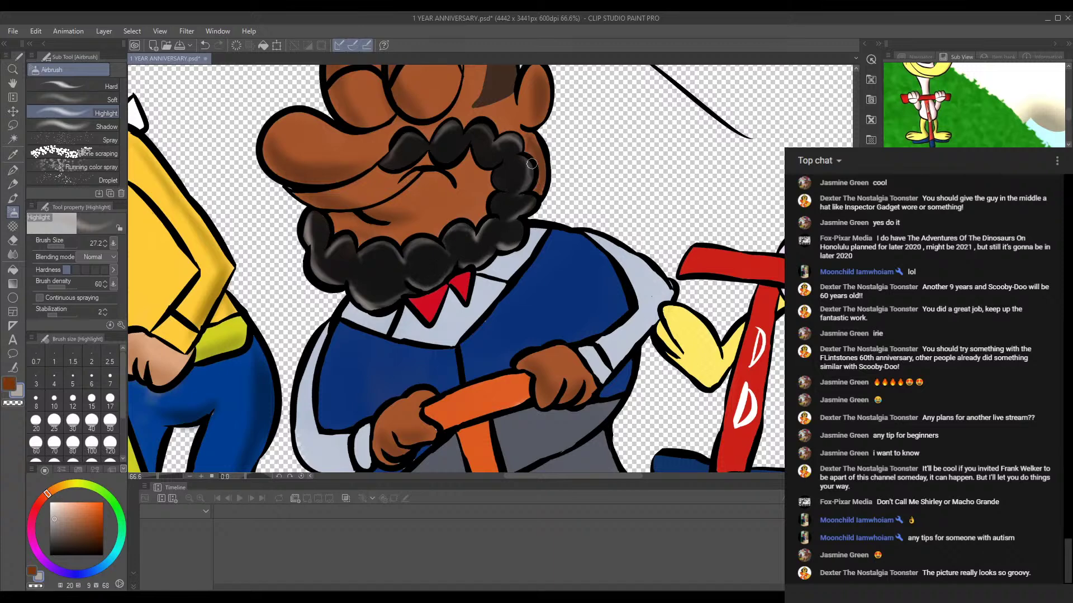
pyautogui.scroll(2, 500, 134)
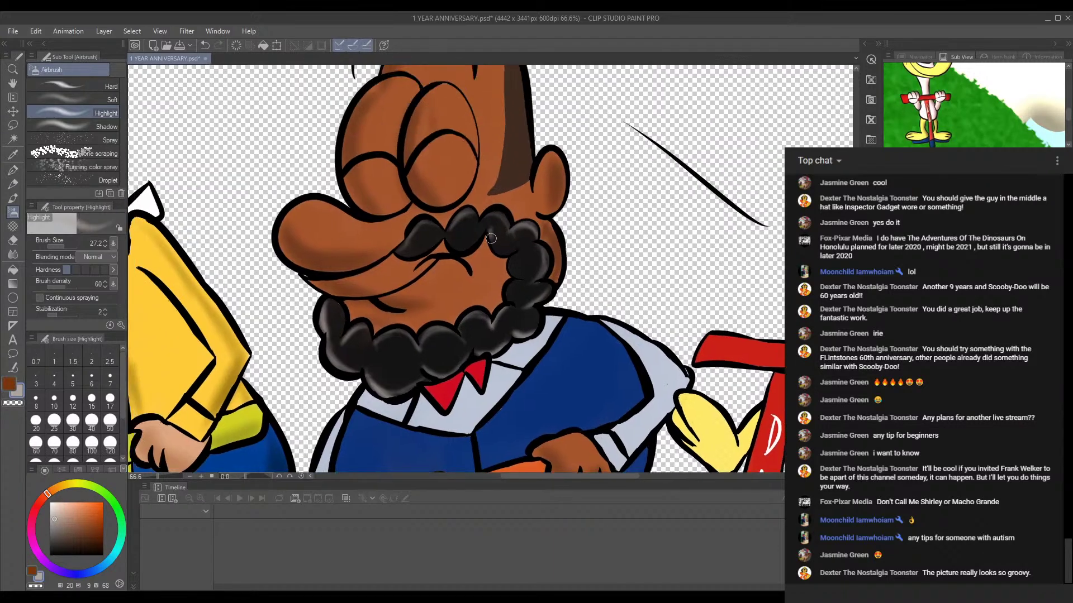
pyautogui.hotkey('ctrl', 'z')
# Step: Touch up the grey highlights on the upper beard curls beside the moustache, undoing the unwanted stroke
pyautogui.scroll(-1, 470, 174)
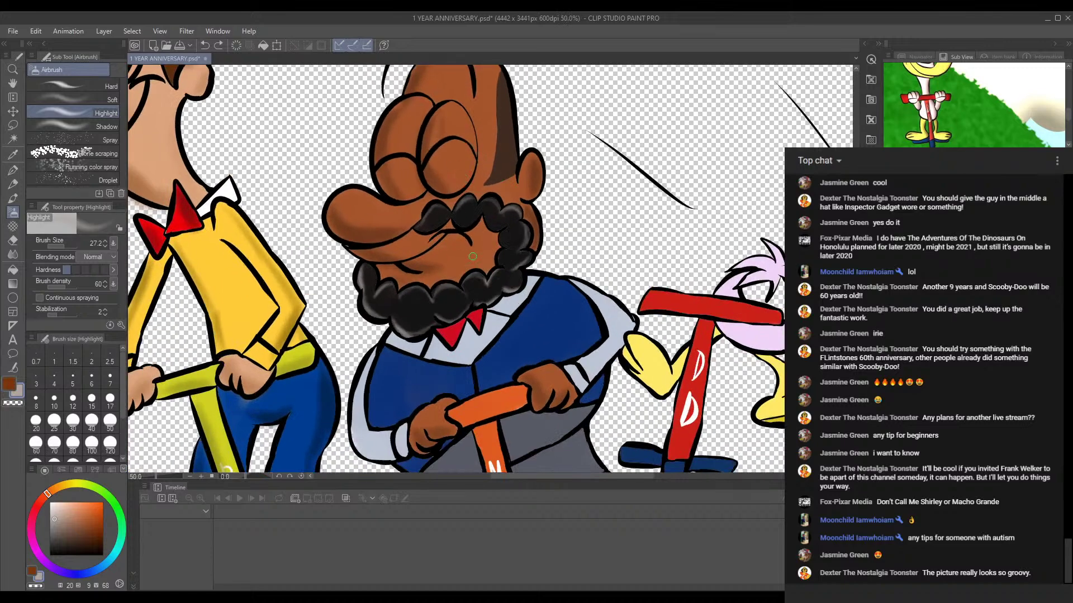
pyautogui.moveTo(479, 269); pyautogui.dragTo(459, 304)
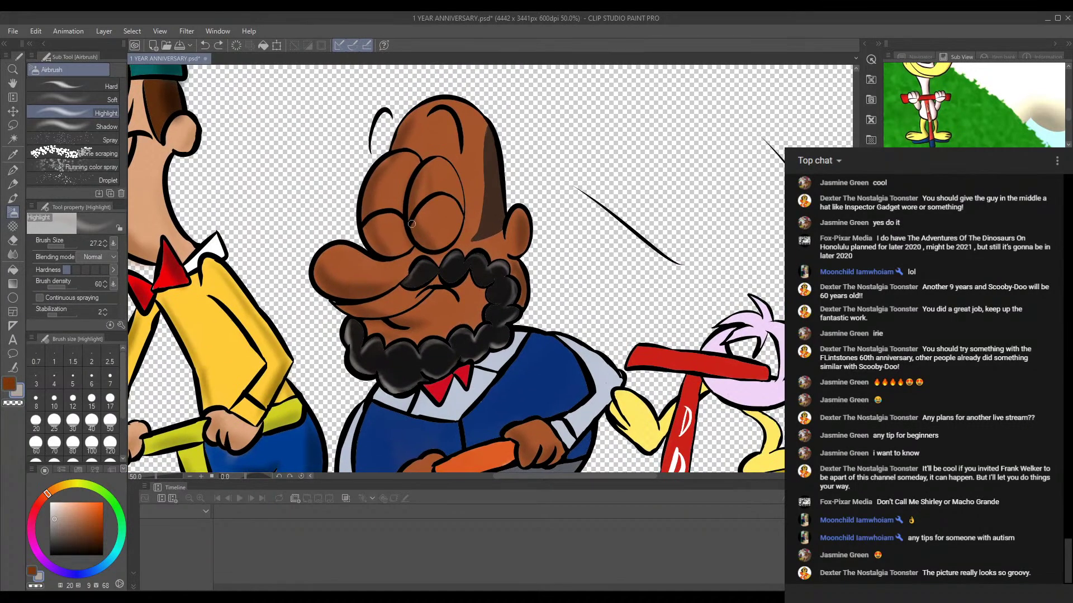
pyautogui.moveTo(510, 295); pyautogui.dragTo(473, 225)
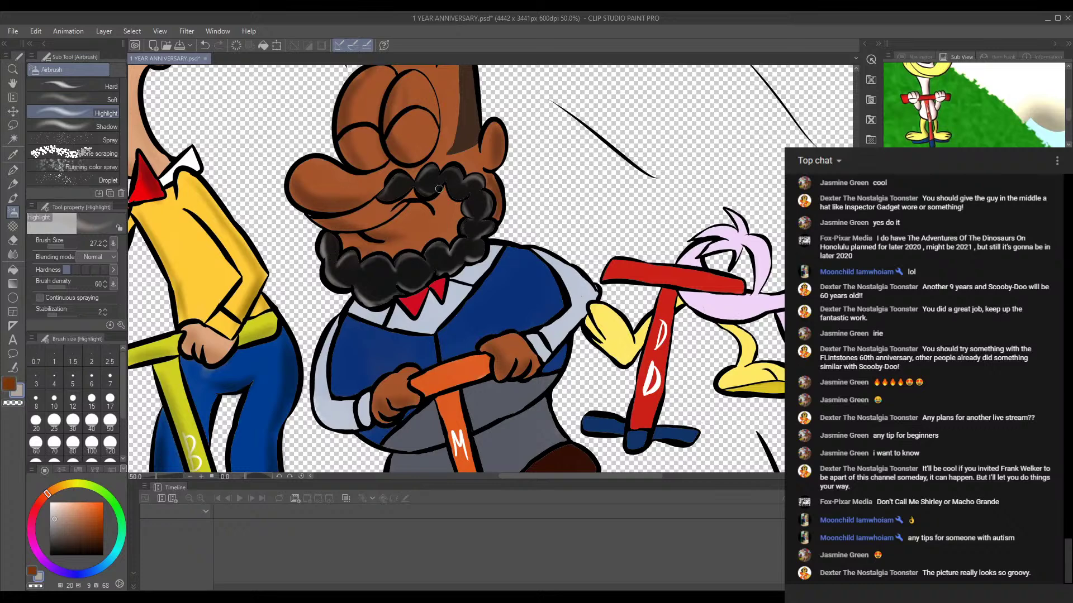
pyautogui.hotkey('ctrl', 'z')
pyautogui.click(464, 172)
pyautogui.scroll(3, 464, 173)
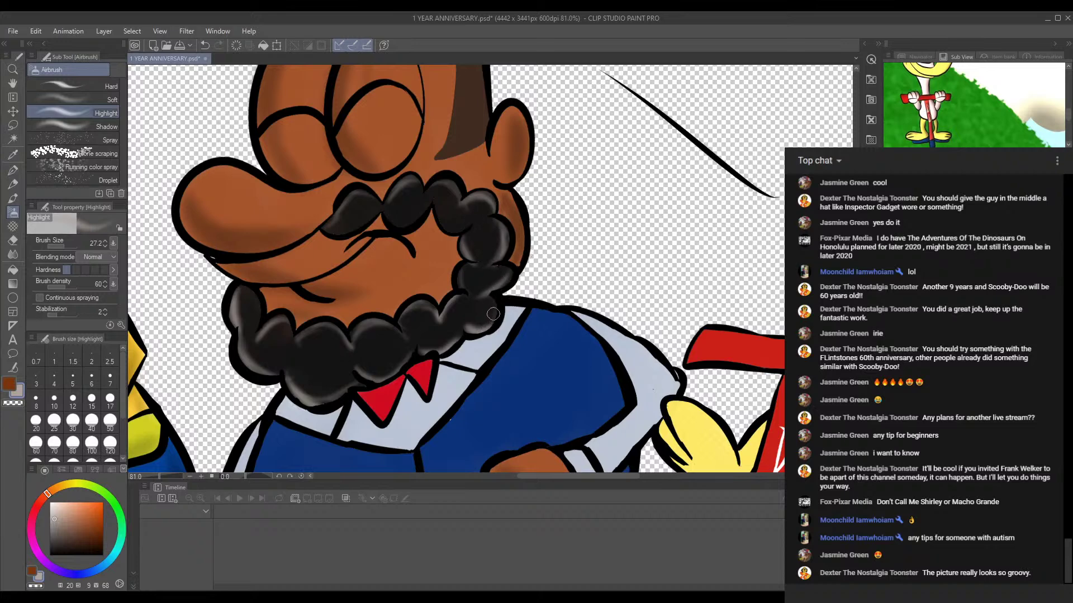
pyautogui.moveTo(434, 205); pyautogui.dragTo(449, 228)
pyautogui.scroll(-5, 445, 175)
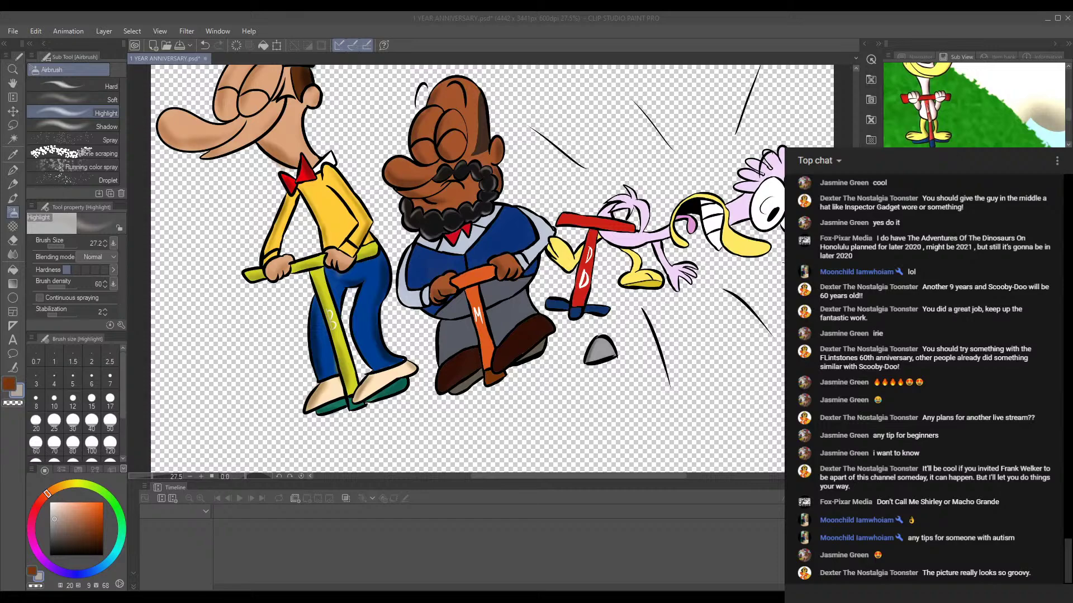
pyautogui.click(681, 513)
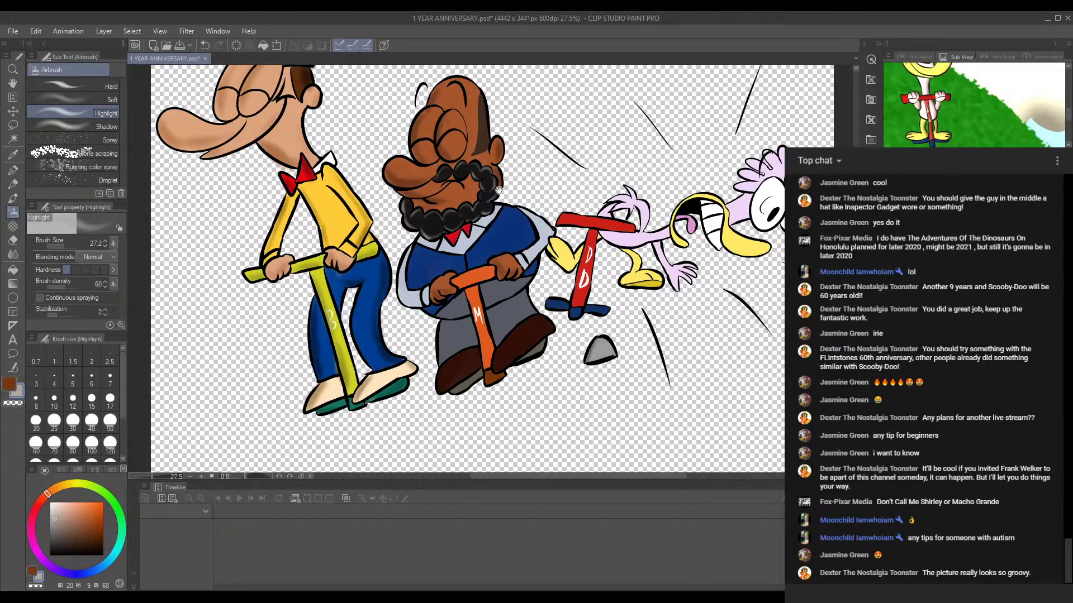
# Step: Sample the middle character's blue vest and darken the colour to hue 221, saturation 87, value 32
pyautogui.moveTo(500, 186); pyautogui.dragTo(446, 192)
pyautogui.scroll(3, 400, 206)
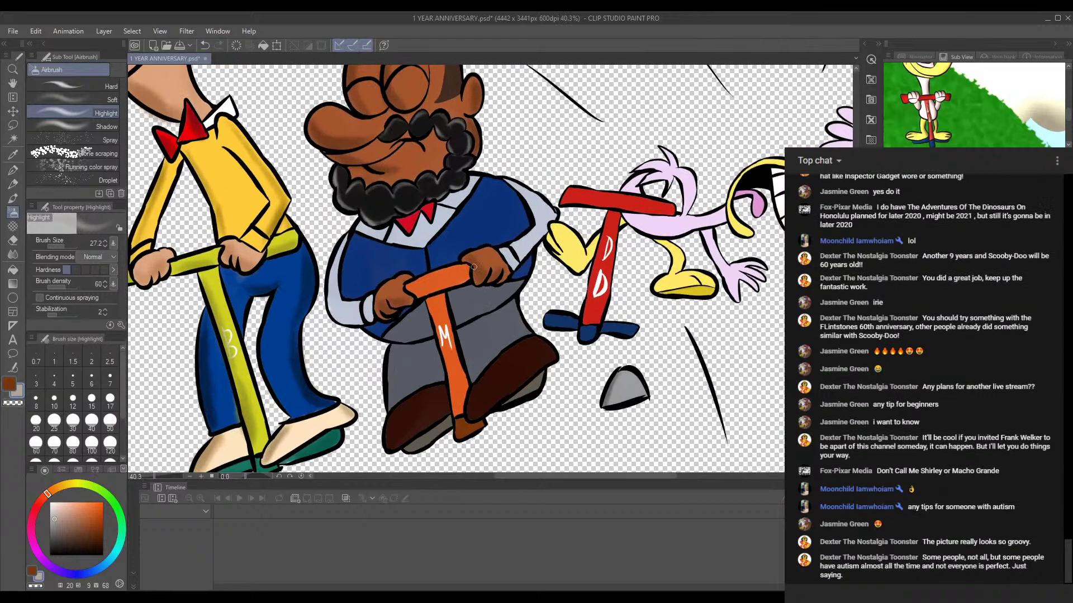
pyautogui.press('i')
pyautogui.click(384, 255)
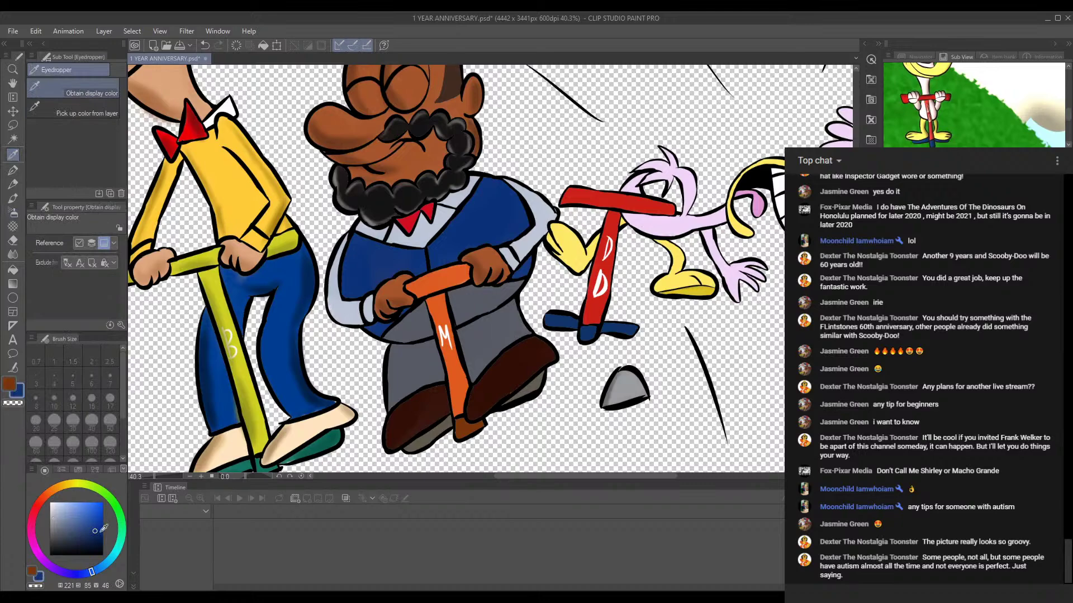
pyautogui.click(96, 539)
# Step: Shade both sides of the middle character's blue vest with the Highlight airbrush at size 100.6
pyautogui.click(12, 174)
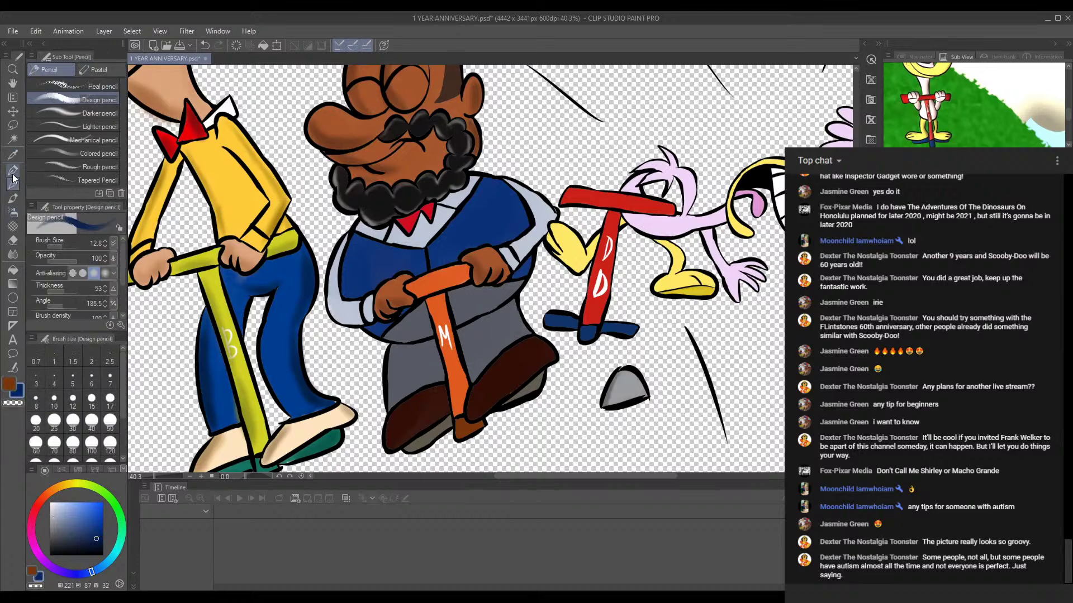
pyautogui.click(12, 197)
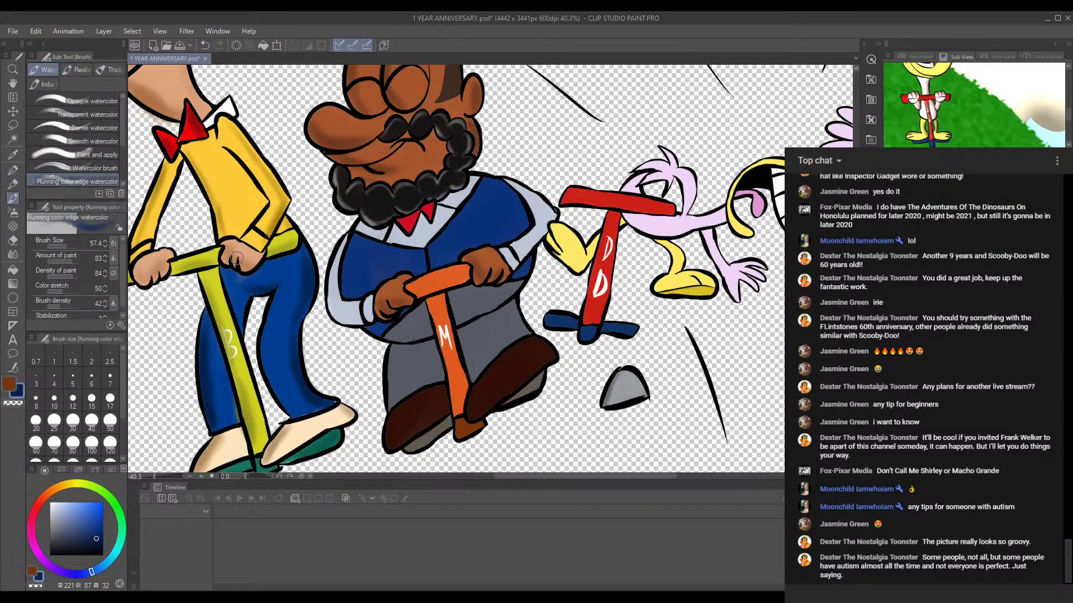
pyautogui.click(12, 213)
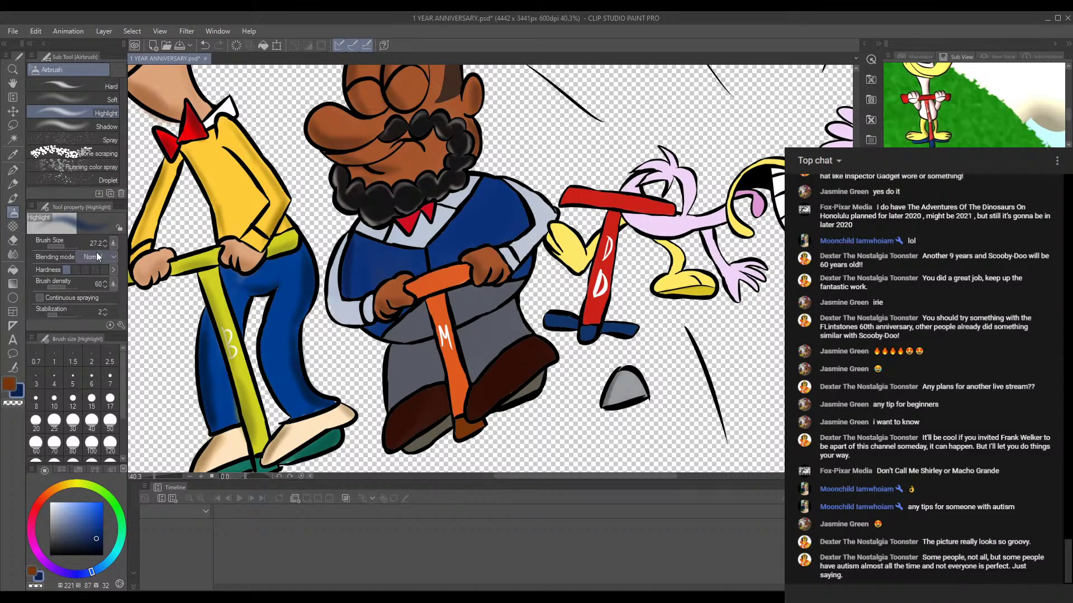
pyautogui.moveTo(65, 246); pyautogui.dragTo(69, 246)
pyautogui.moveTo(358, 241); pyautogui.dragTo(356, 302)
pyautogui.moveTo(497, 183); pyautogui.dragTo(515, 215)
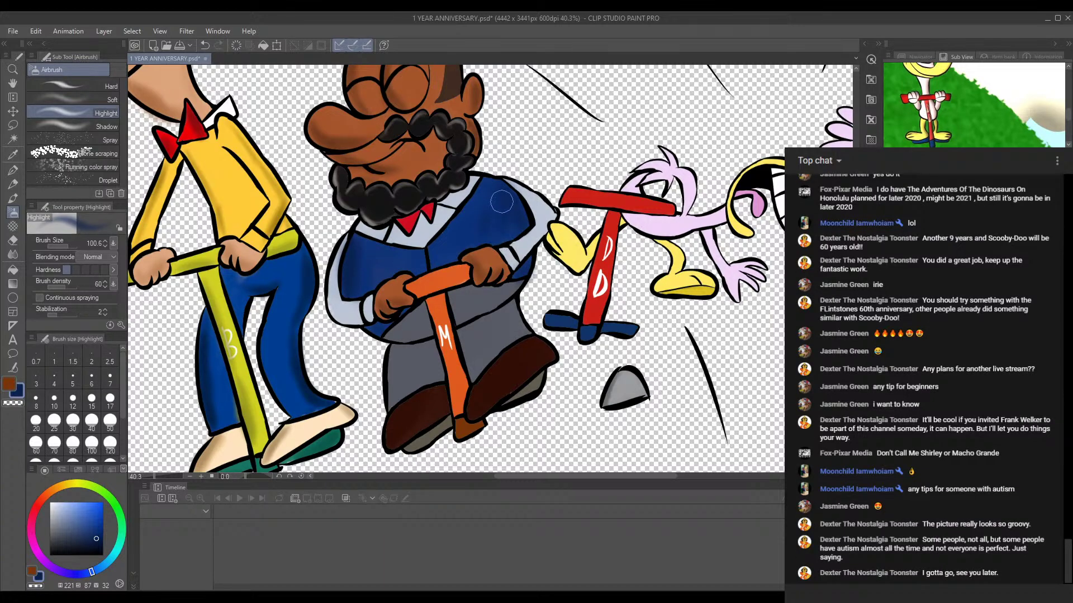
# Step: Sample the red of the middle character's bow tie and darken it to hue 354, saturation 98, value 52
pyautogui.moveTo(436, 168); pyautogui.dragTo(444, 250)
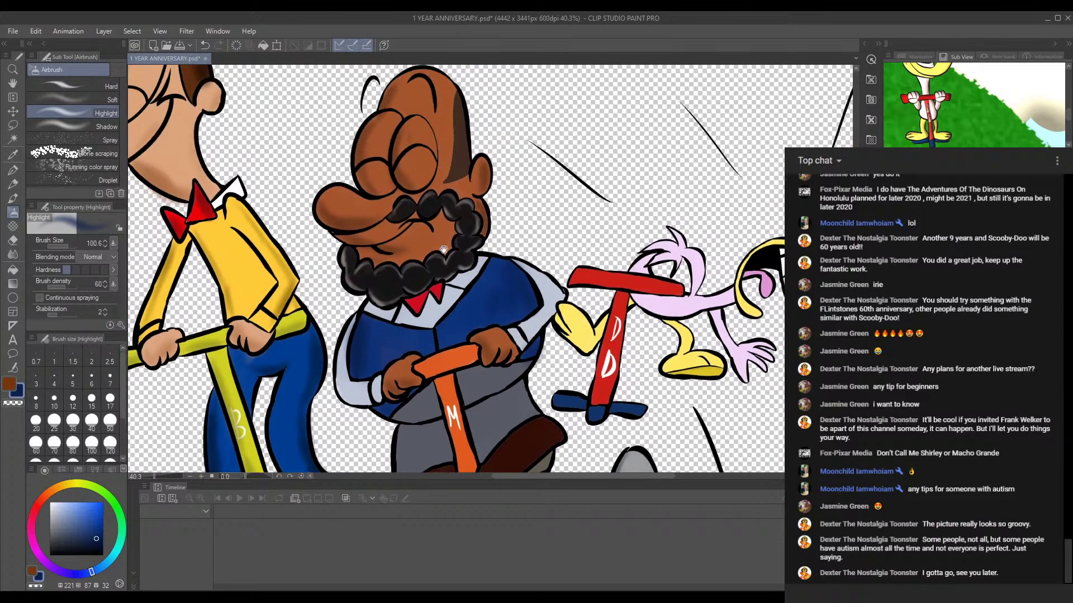
pyautogui.click(13, 154)
pyautogui.click(424, 289)
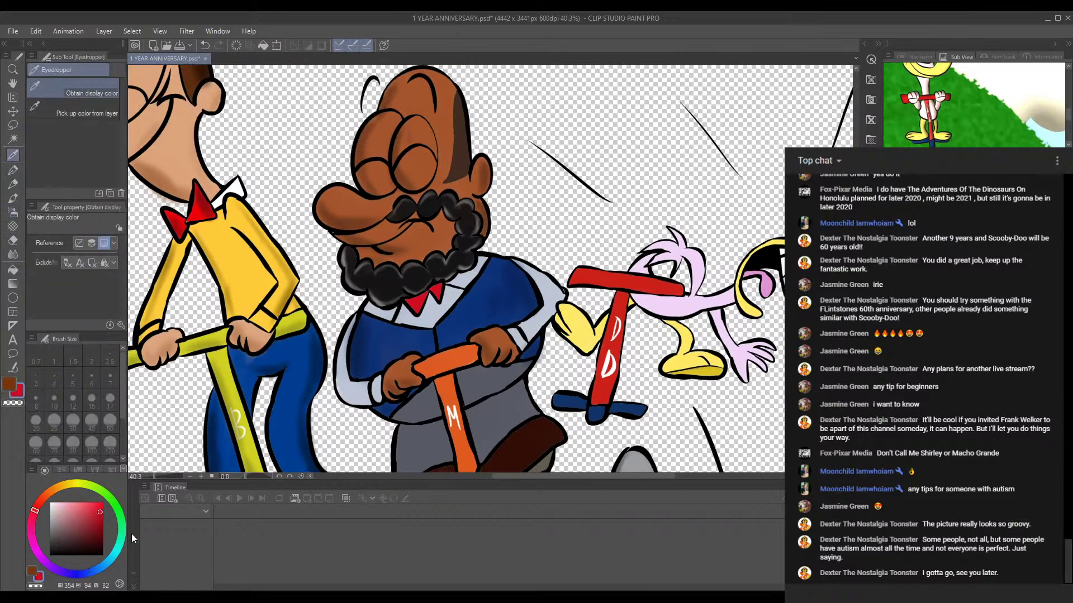
pyautogui.moveTo(103, 510); pyautogui.dragTo(101, 528)
# Step: Shade the middle character's bow tie with the Highlight airbrush at size 15.5, undoing the last stroke
pyautogui.click(12, 198)
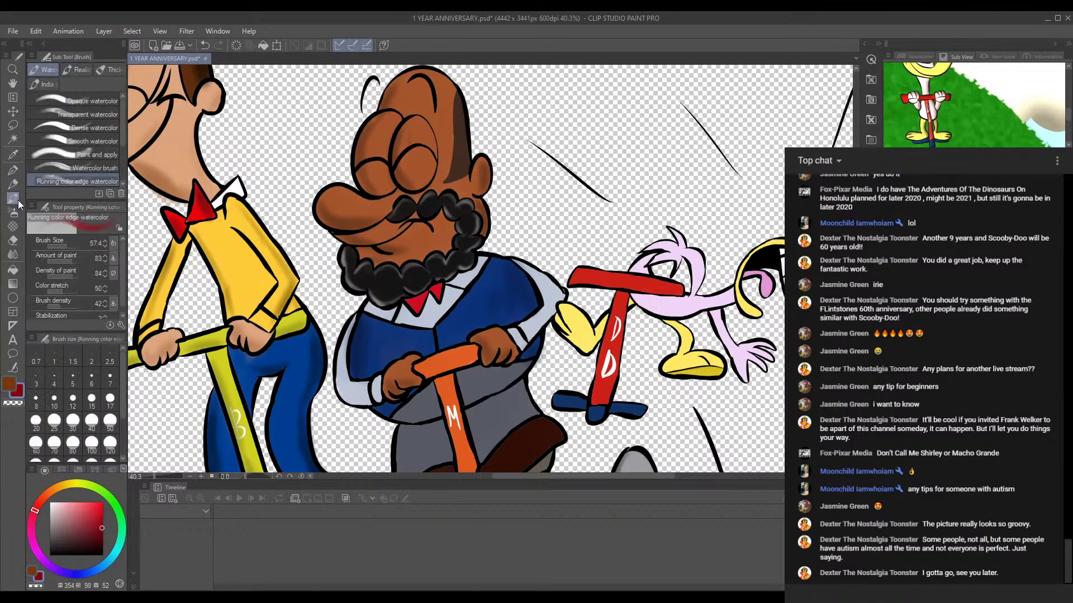
pyautogui.click(12, 213)
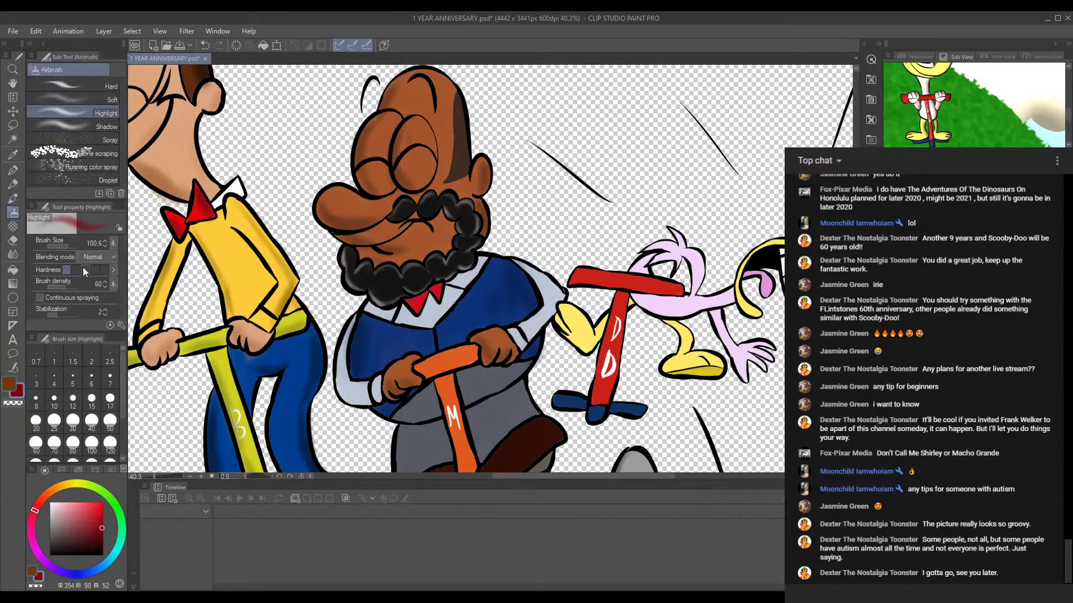
pyautogui.moveTo(65, 245); pyautogui.dragTo(56, 246)
pyautogui.scroll(2, 419, 309)
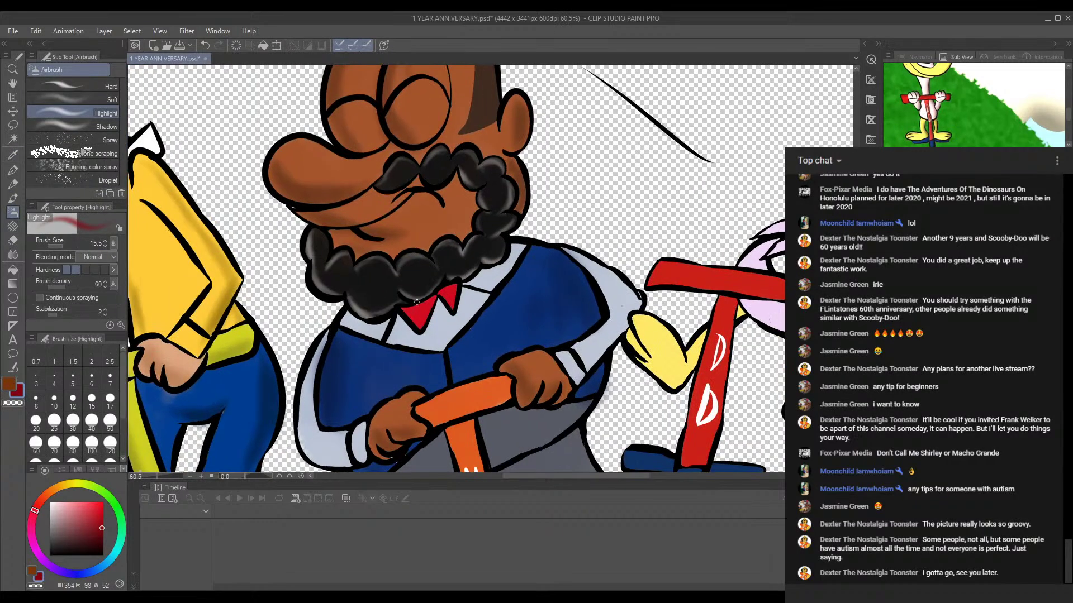
pyautogui.moveTo(415, 316)
pyautogui.mouseDown()
pyautogui.moveTo(422, 327)
pyautogui.moveTo(432, 303)
pyautogui.mouseUp()
pyautogui.hotkey('ctrl', 'z')
# Step: Sample the orange of the middle character's pogo stick, darken it to hue 18, saturation 99, value 51, and return to the Highlight airbrush
pyautogui.scroll(-6, 434, 248)
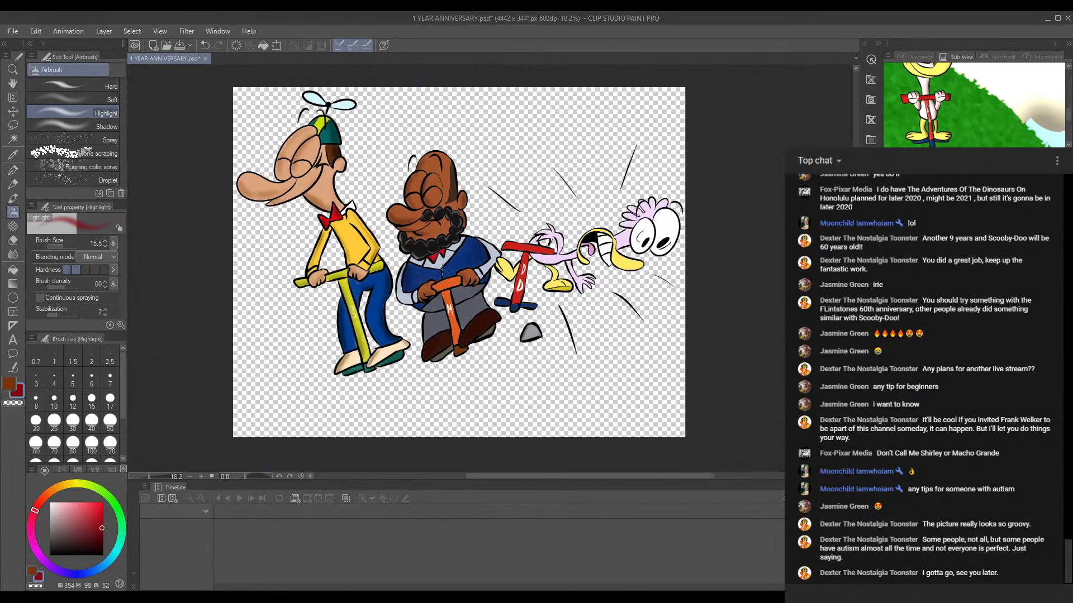
pyautogui.scroll(2, 498, 272)
pyautogui.moveTo(567, 337); pyautogui.dragTo(618, 370)
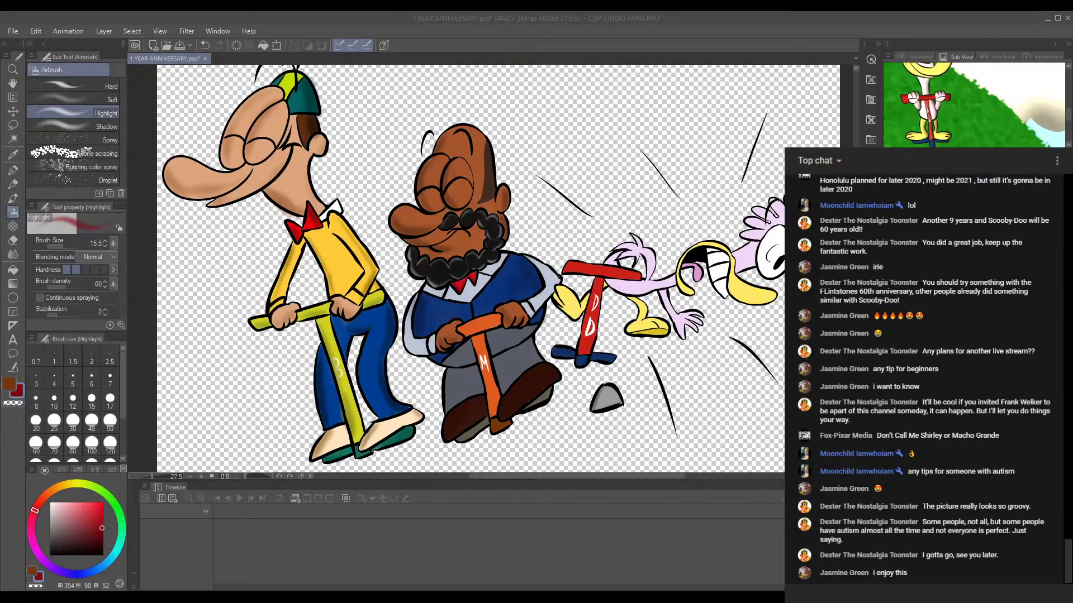
pyautogui.click(642, 519)
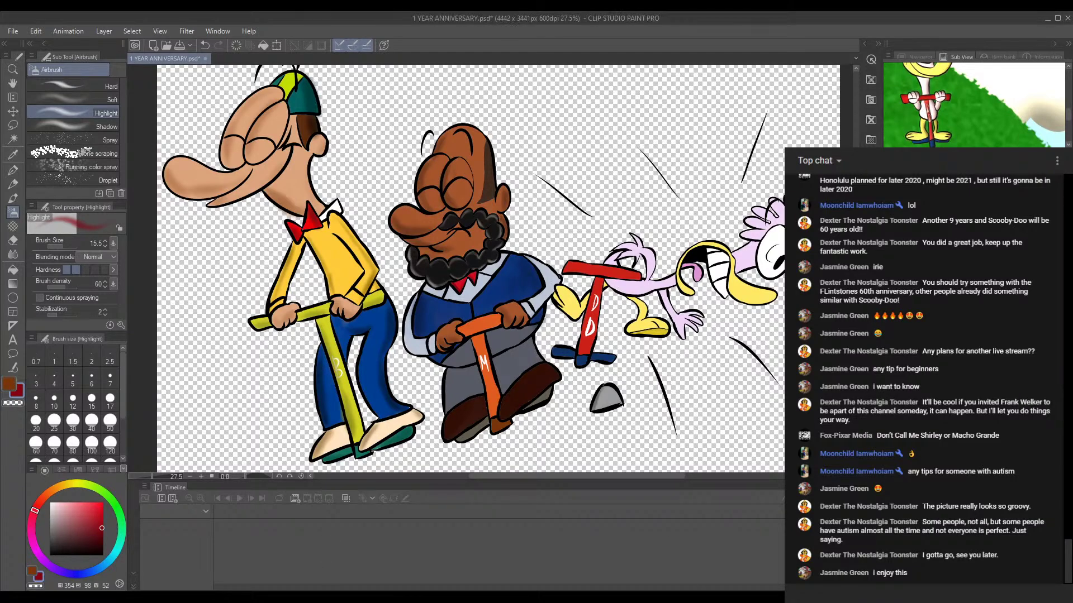
pyautogui.scroll(3, 574, 339)
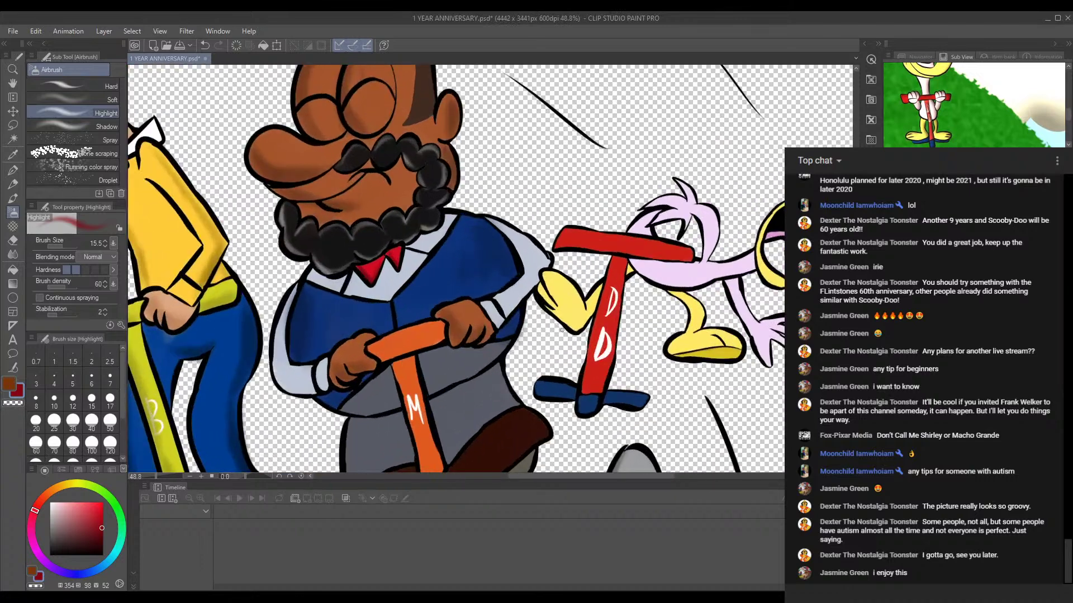
pyautogui.click(12, 158)
pyautogui.click(428, 327)
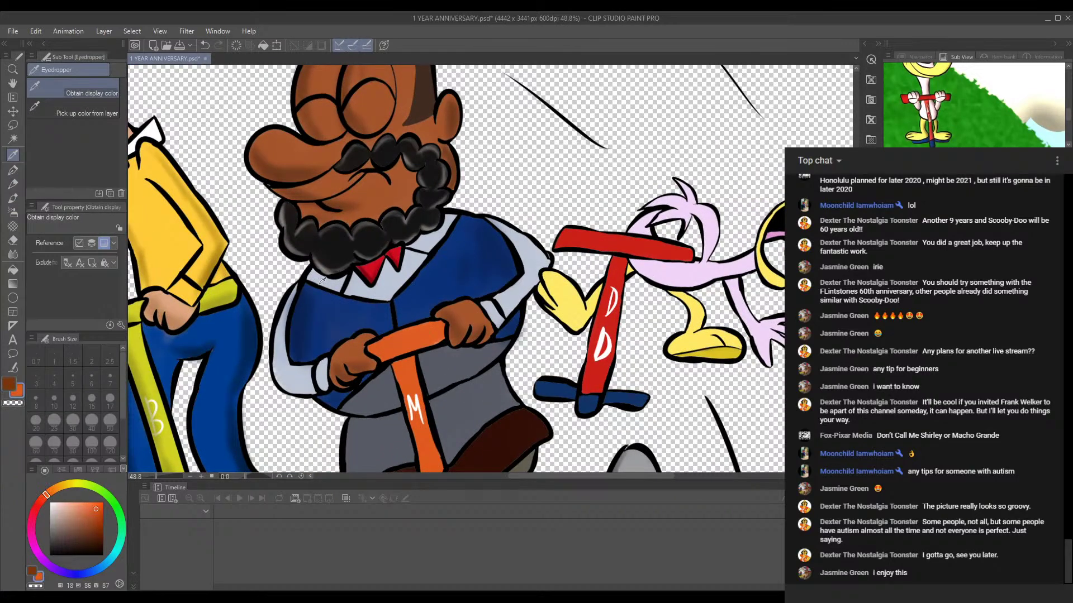
pyautogui.click(13, 170)
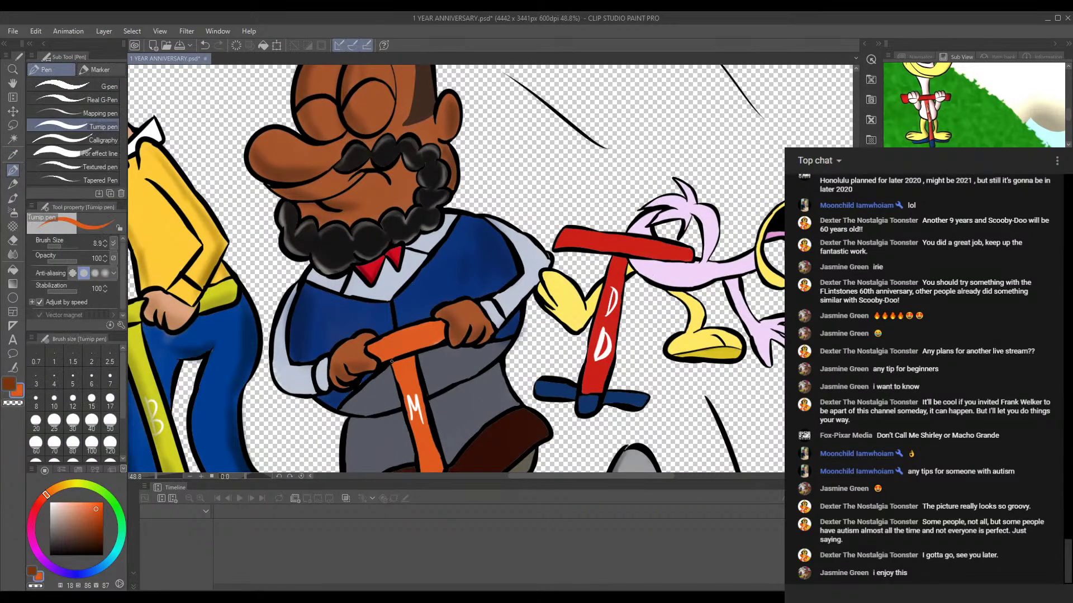
pyautogui.click(102, 528)
pyautogui.moveTo(468, 325); pyautogui.dragTo(457, 262)
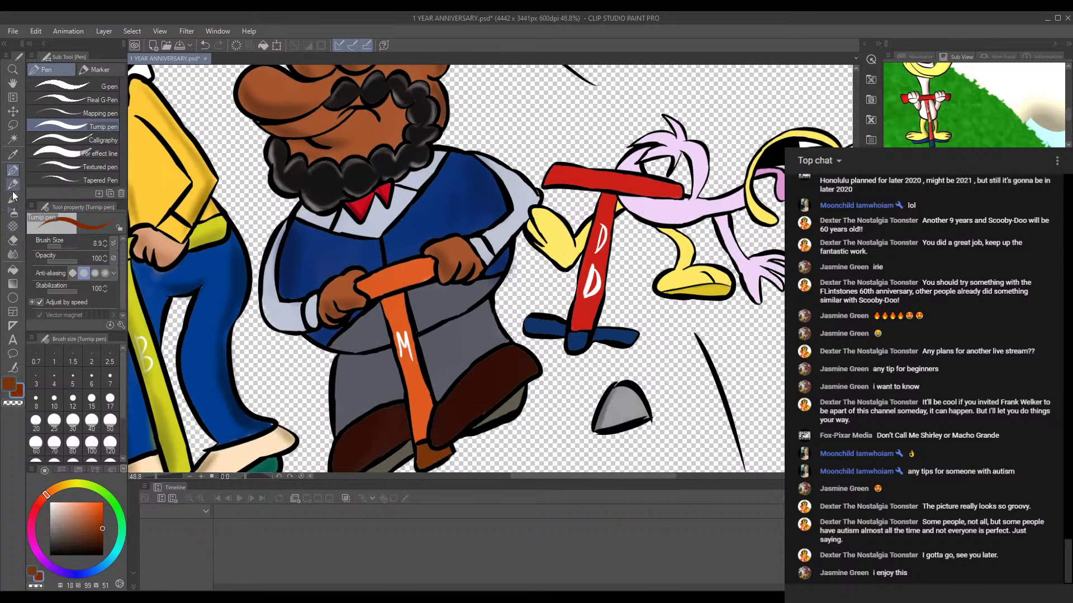
pyautogui.click(13, 212)
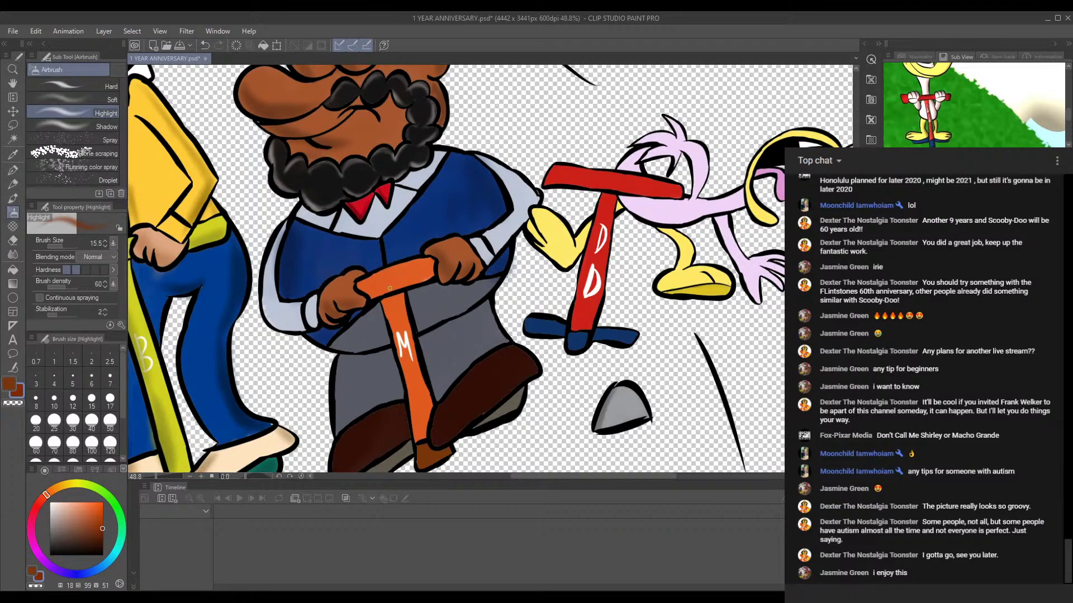
# Step: Undo the last stroke and shade the middle character's orange pogo stick with the Highlight airbrush at size 69.2
pyautogui.hotkey('ctrl', 'z')
pyautogui.click(64, 246)
pyautogui.moveTo(423, 277); pyautogui.dragTo(375, 290)
pyautogui.moveTo(409, 387); pyautogui.dragTo(417, 427)
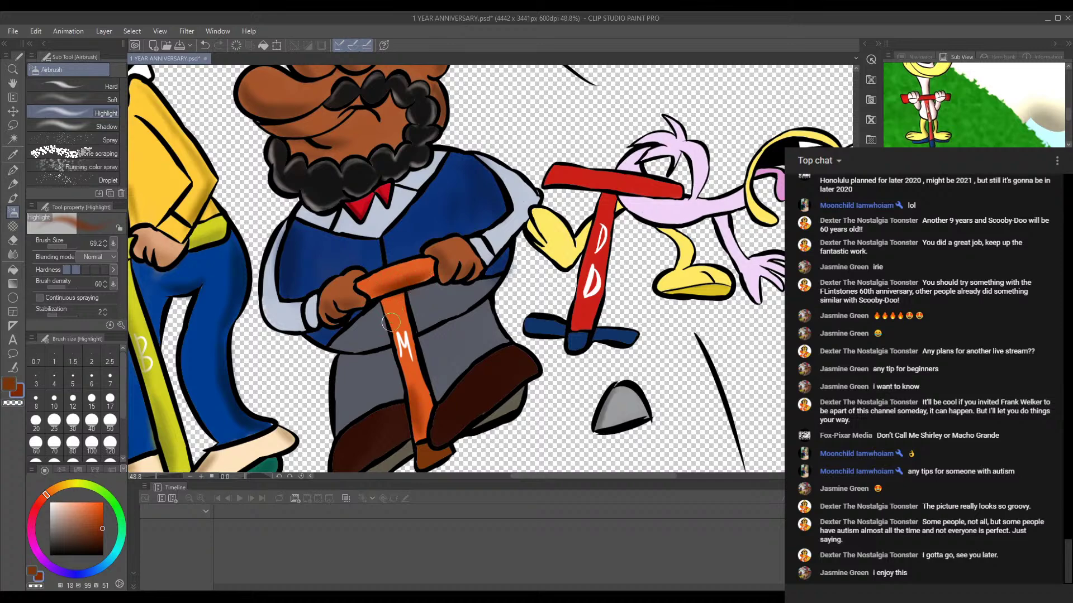
pyautogui.moveTo(388, 307); pyautogui.dragTo(413, 403)
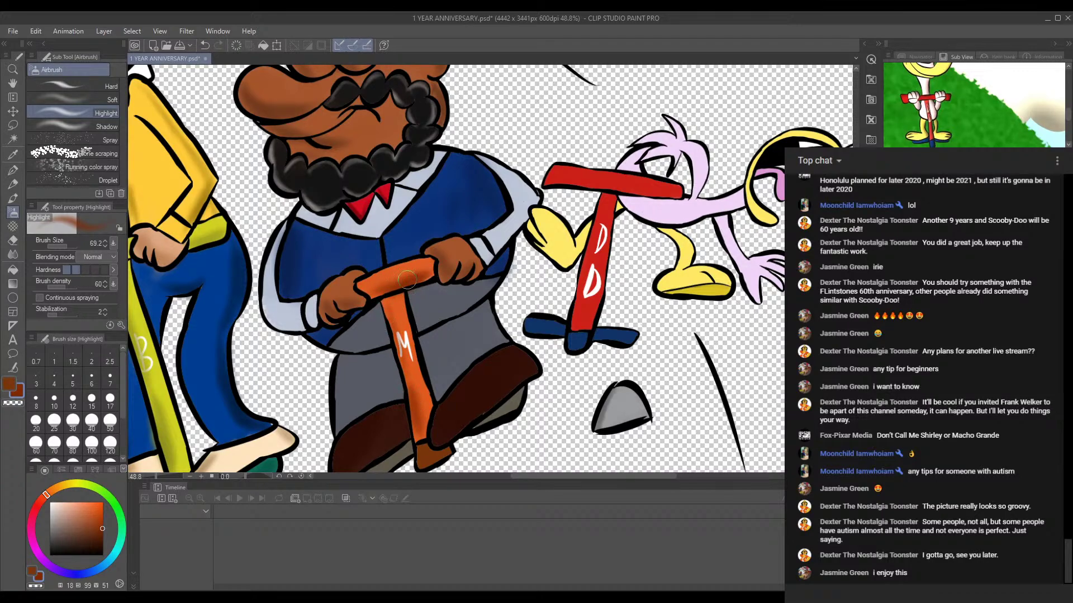
# Step: Sample the grey of the middle character's trousers and darken it to hue 222, saturation 11, value 20
pyautogui.click(12, 138)
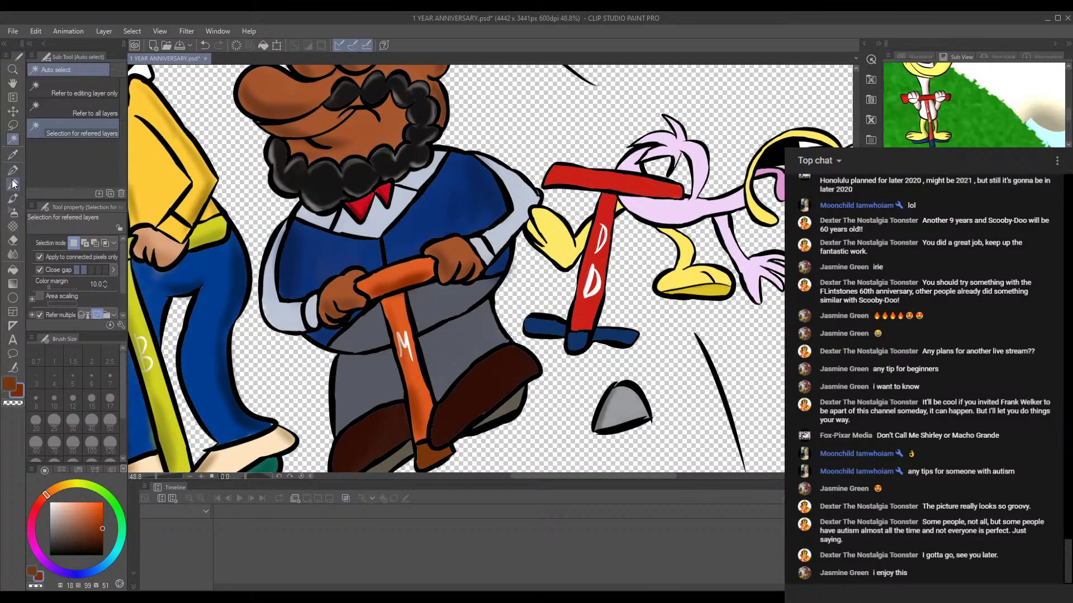
pyautogui.click(13, 155)
pyautogui.click(364, 322)
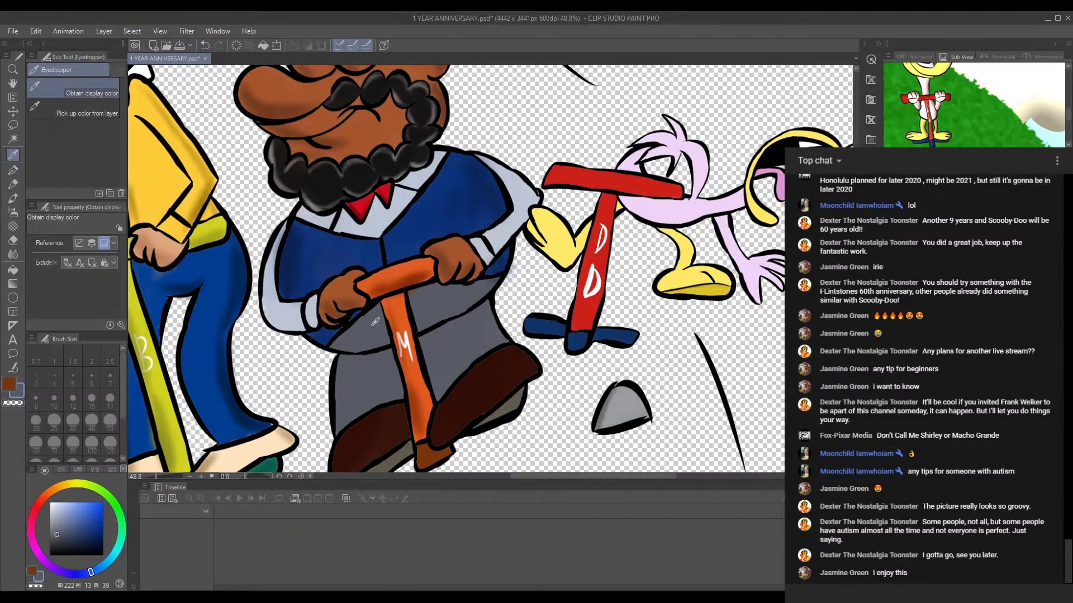
pyautogui.moveTo(60, 532); pyautogui.dragTo(55, 544)
# Step: Try shading the middle character's grey waistband with the Running color edge watercolor brush at size 57.4
pyautogui.click(18, 171)
pyautogui.click(18, 184)
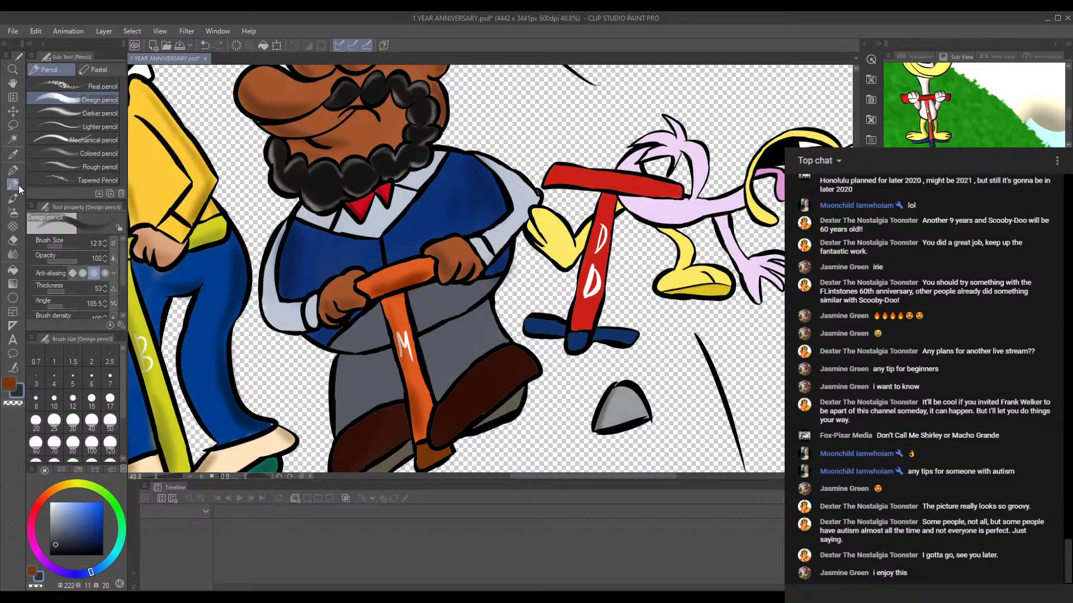
pyautogui.click(15, 199)
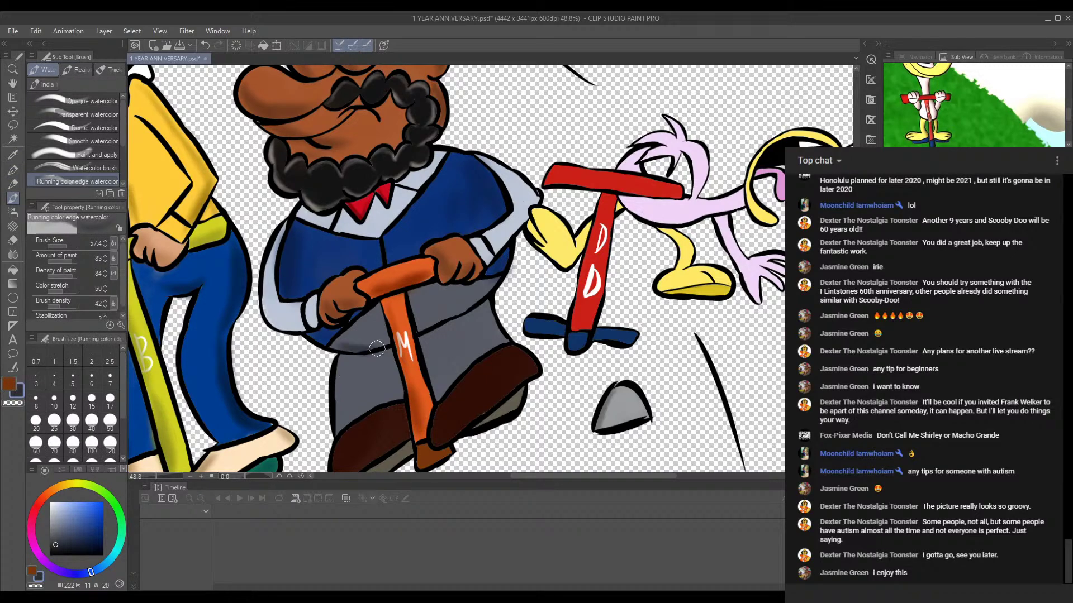
pyautogui.moveTo(355, 345)
pyautogui.mouseDown()
pyautogui.moveTo(386, 340)
pyautogui.moveTo(358, 353)
pyautogui.mouseUp()
# Step: Shade the middle character's grey waistband and trousers with the Highlight airbrush at size 69.2
pyautogui.click(13, 213)
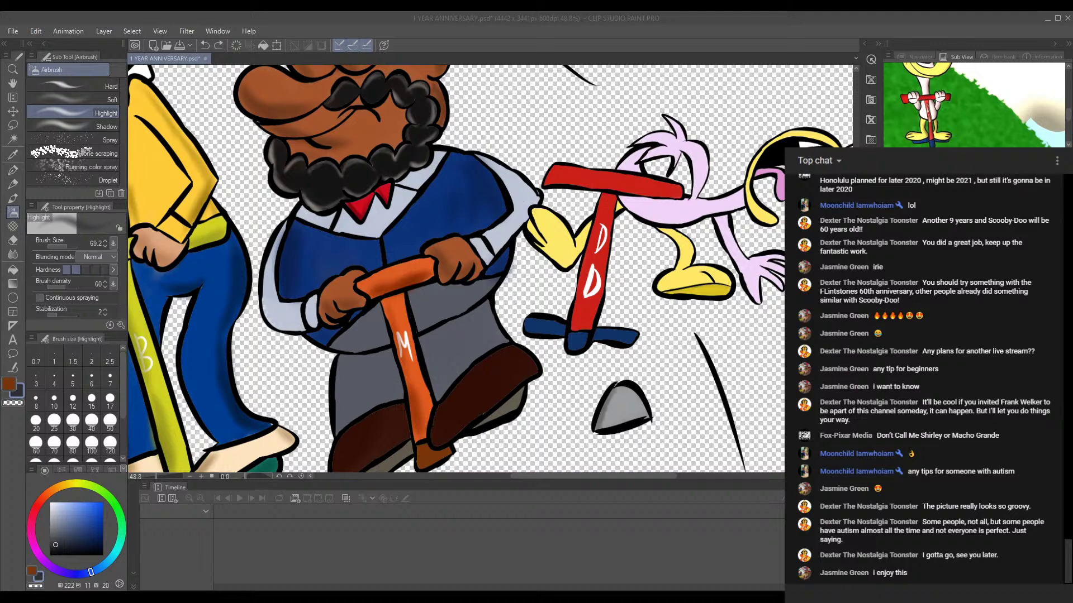
pyautogui.click(692, 590)
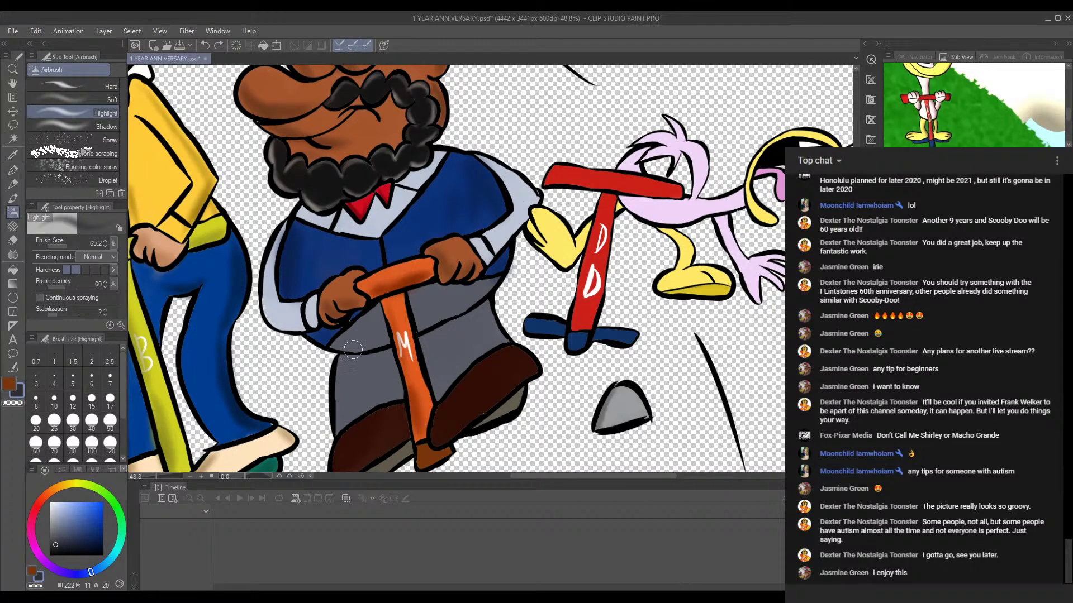
pyautogui.moveTo(340, 343)
pyautogui.mouseDown()
pyautogui.moveTo(386, 343)
pyautogui.moveTo(349, 345)
pyautogui.moveTo(372, 344)
pyautogui.moveTo(341, 388)
pyautogui.moveTo(346, 405)
pyautogui.moveTo(342, 366)
pyautogui.moveTo(344, 418)
pyautogui.moveTo(380, 330)
pyautogui.moveTo(343, 403)
pyautogui.moveTo(343, 348)
pyautogui.moveTo(344, 388)
pyautogui.mouseUp()
pyautogui.moveTo(481, 295); pyautogui.dragTo(416, 330)
pyautogui.moveTo(489, 285)
pyautogui.mouseDown()
pyautogui.moveTo(498, 332)
pyautogui.moveTo(482, 294)
pyautogui.mouseUp()
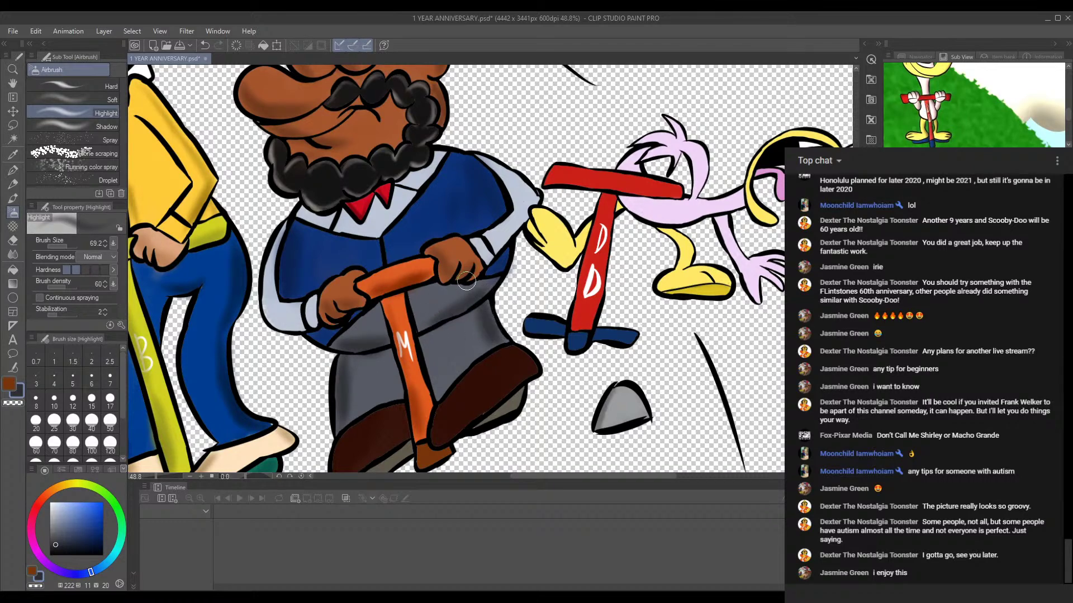
# Step: Sample the pale blue-grey of the middle character's shirt
pyautogui.scroll(-3, 456, 262)
pyautogui.scroll(2, 458, 257)
pyautogui.scroll(-1, 472, 263)
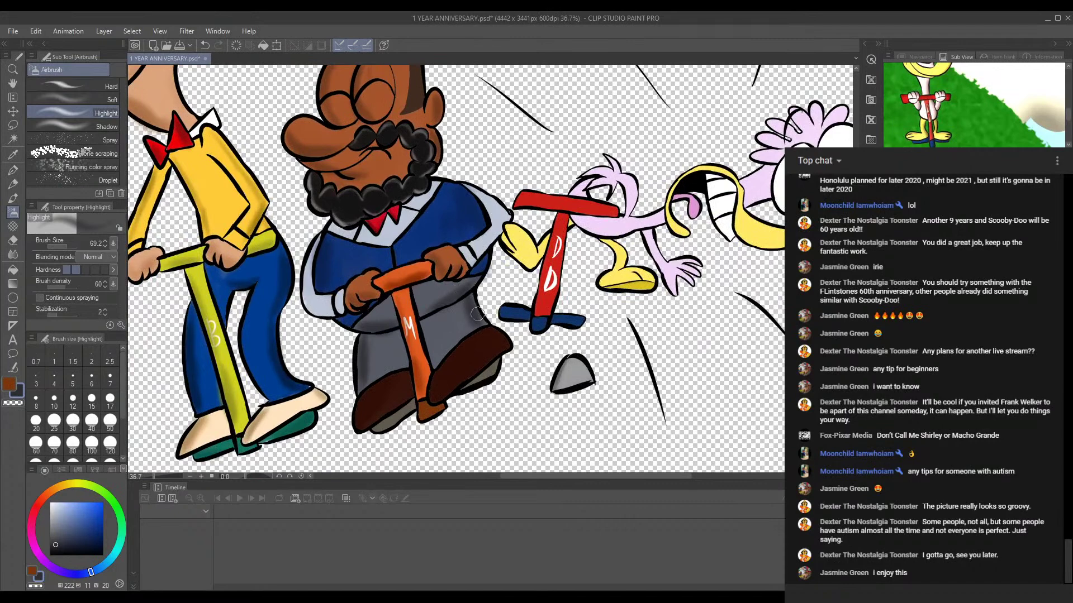
pyautogui.moveTo(441, 255); pyautogui.dragTo(488, 335)
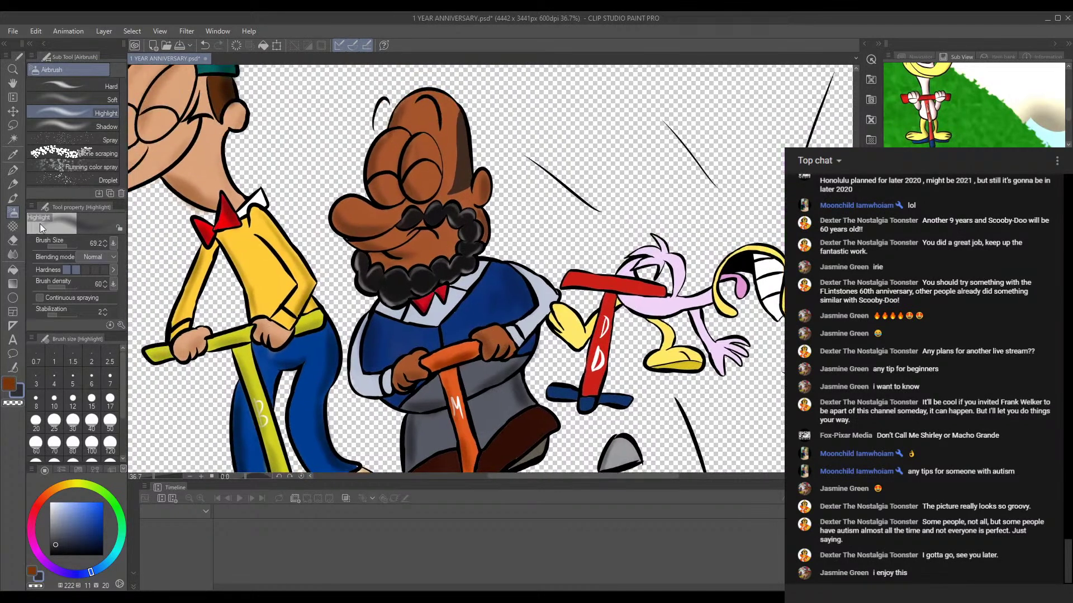
pyautogui.click(13, 170)
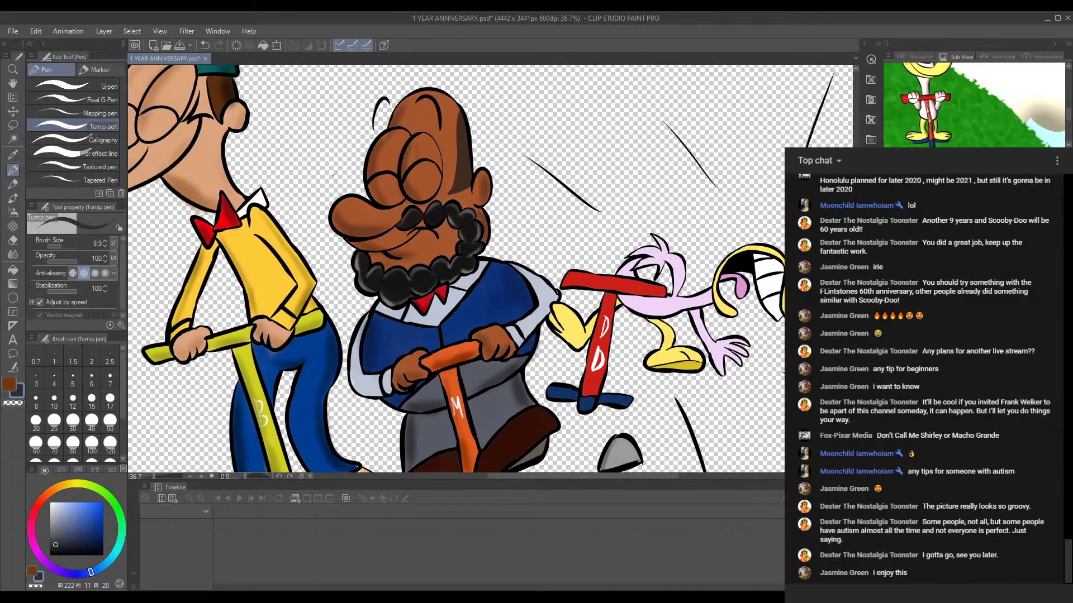
pyautogui.click(13, 155)
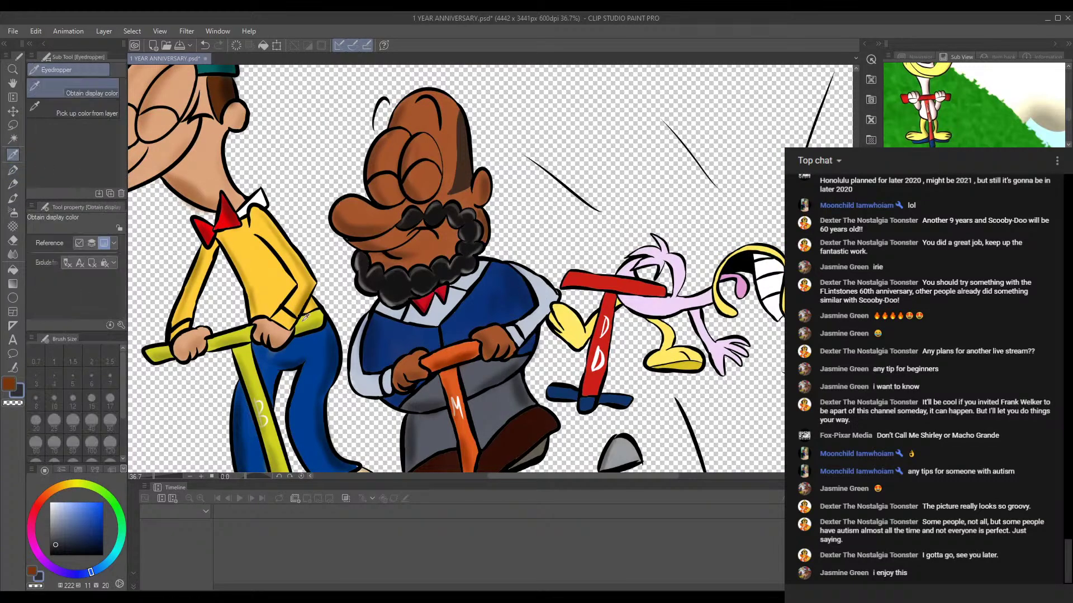
pyautogui.scroll(1, 306, 316)
pyautogui.click(496, 329)
# Step: Return to the Highlight airbrush and darken the sampled shirt colour to hue 219, saturation 13, value 40
pyautogui.click(14, 170)
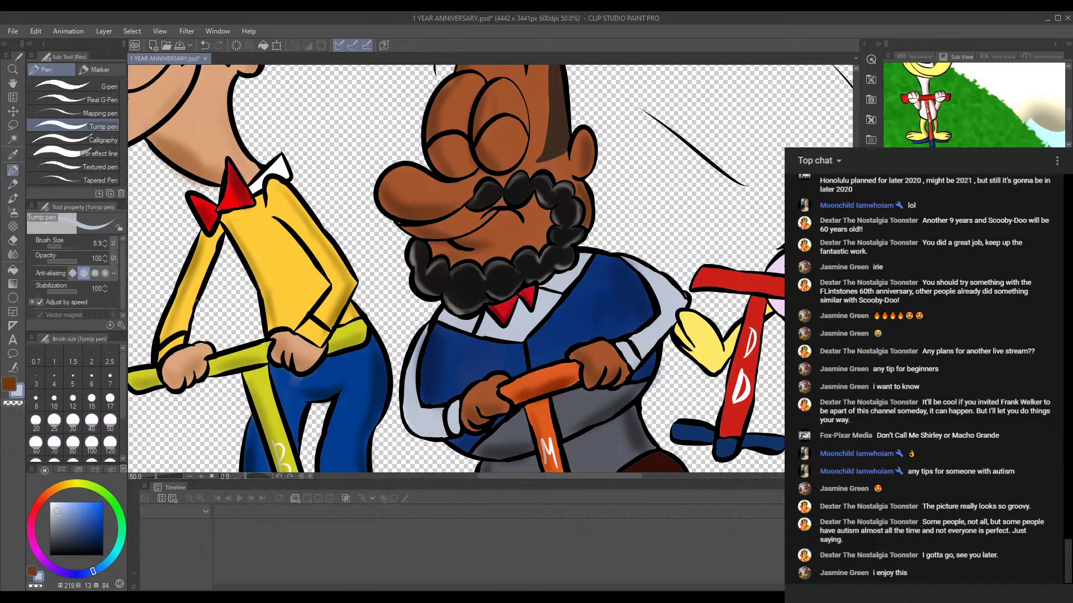
pyautogui.click(12, 199)
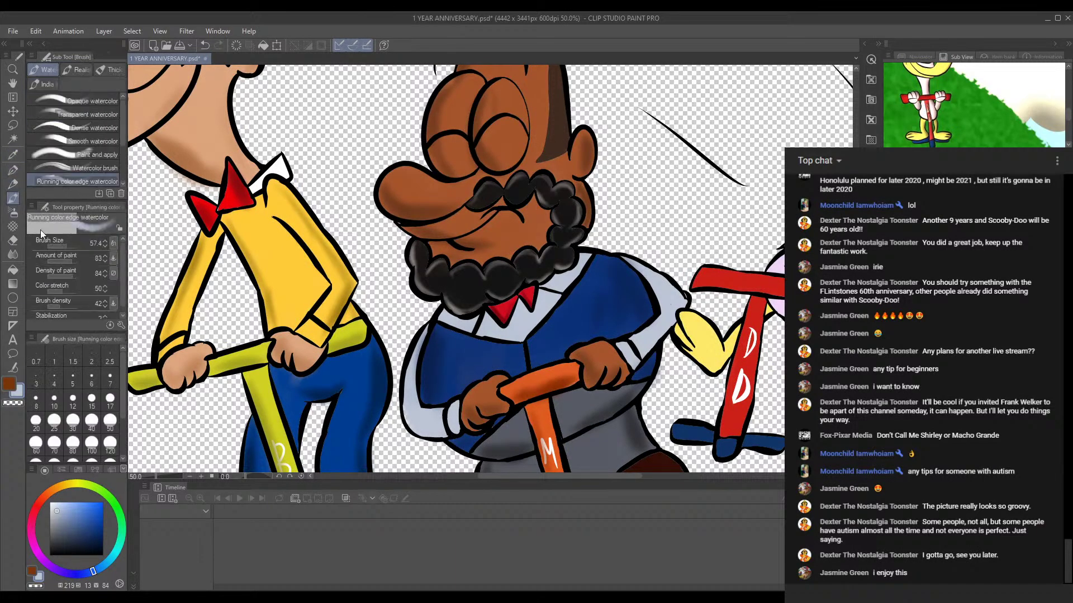
pyautogui.click(13, 185)
pyautogui.click(17, 208)
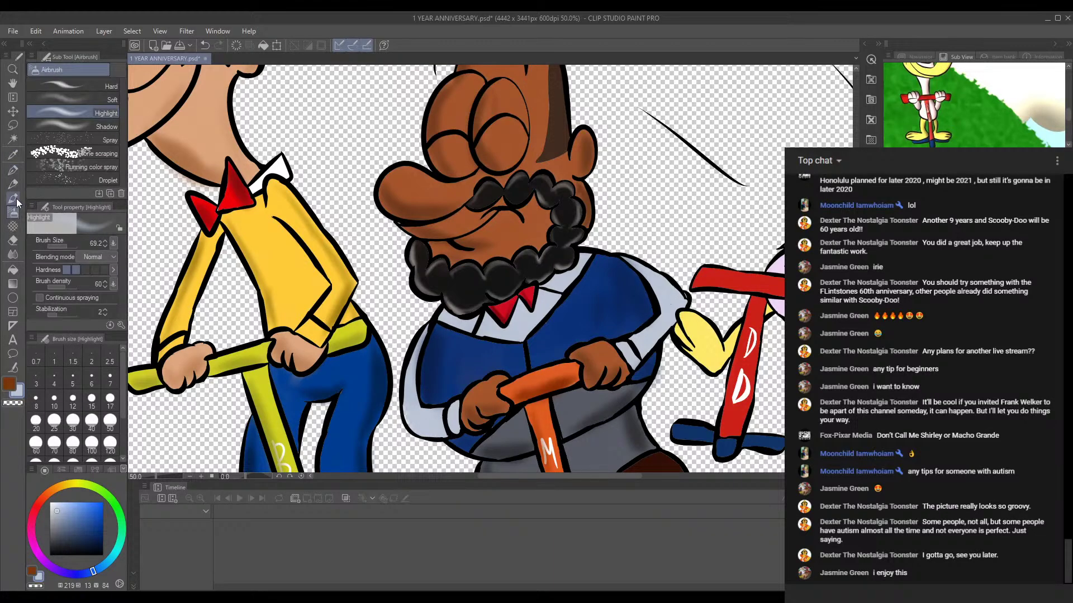
pyautogui.click(14, 170)
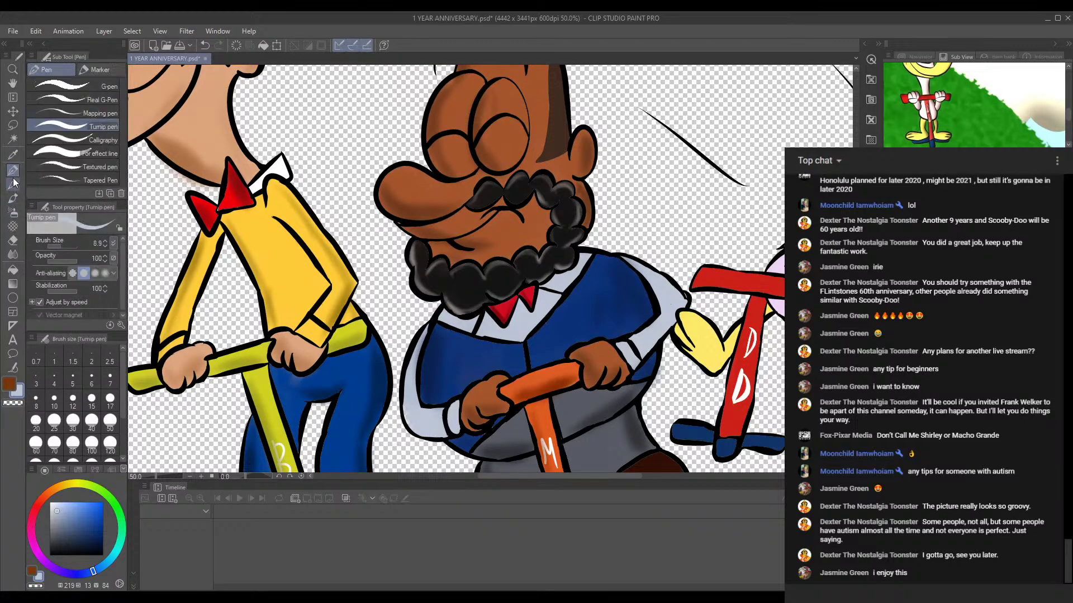
pyautogui.click(15, 212)
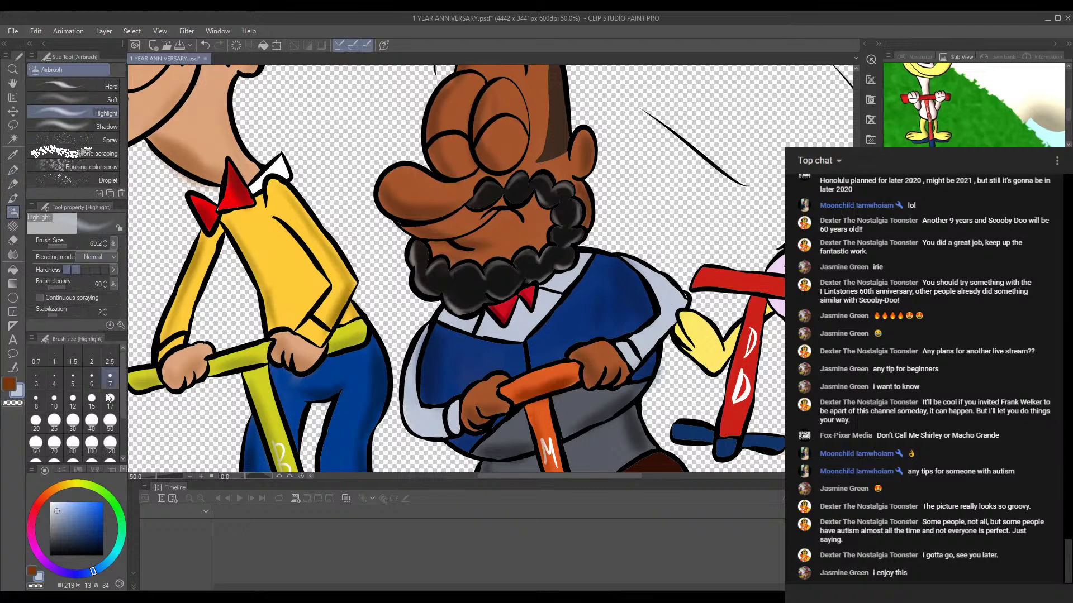
pyautogui.click(56, 534)
# Step: Shade both of the middle character's shirt sleeves with the Highlight airbrush at size 69.2
pyautogui.moveTo(478, 385); pyautogui.dragTo(421, 307)
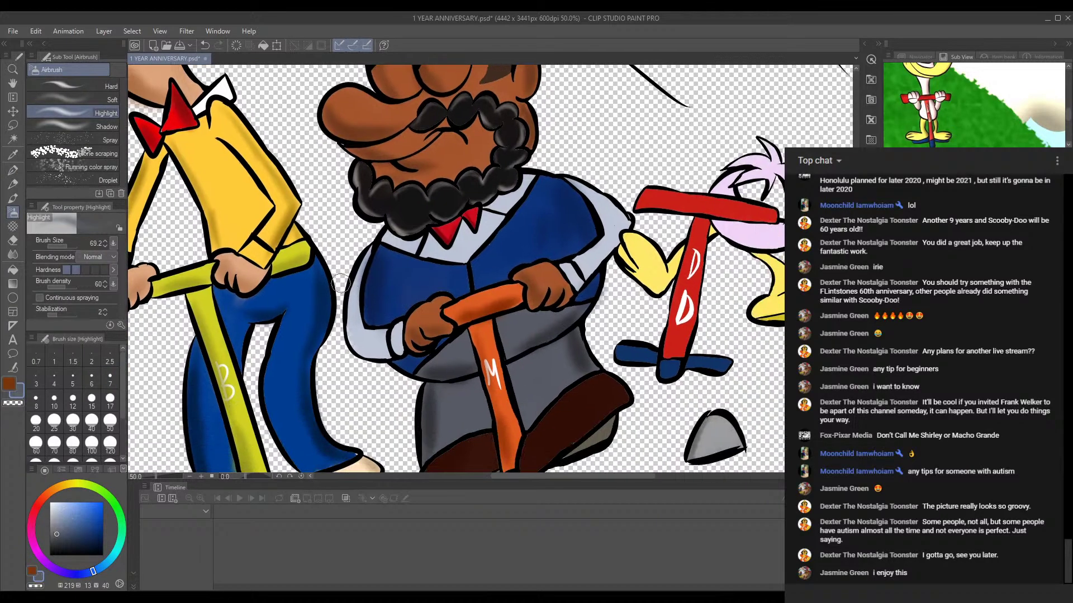
pyautogui.moveTo(350, 288)
pyautogui.mouseDown()
pyautogui.moveTo(372, 349)
pyautogui.moveTo(396, 353)
pyautogui.moveTo(399, 333)
pyautogui.mouseUp()
pyautogui.moveTo(612, 263)
pyautogui.mouseDown()
pyautogui.moveTo(633, 238)
pyautogui.moveTo(632, 222)
pyautogui.moveTo(573, 287)
pyautogui.moveTo(615, 205)
pyautogui.moveTo(593, 198)
pyautogui.moveTo(627, 227)
pyautogui.mouseUp()
# Step: Sample the dark brown of the middle character's shoe, darken it to hue 12, saturation 92, value 4, and return to the Highlight airbrush
pyautogui.scroll(-3, 592, 193)
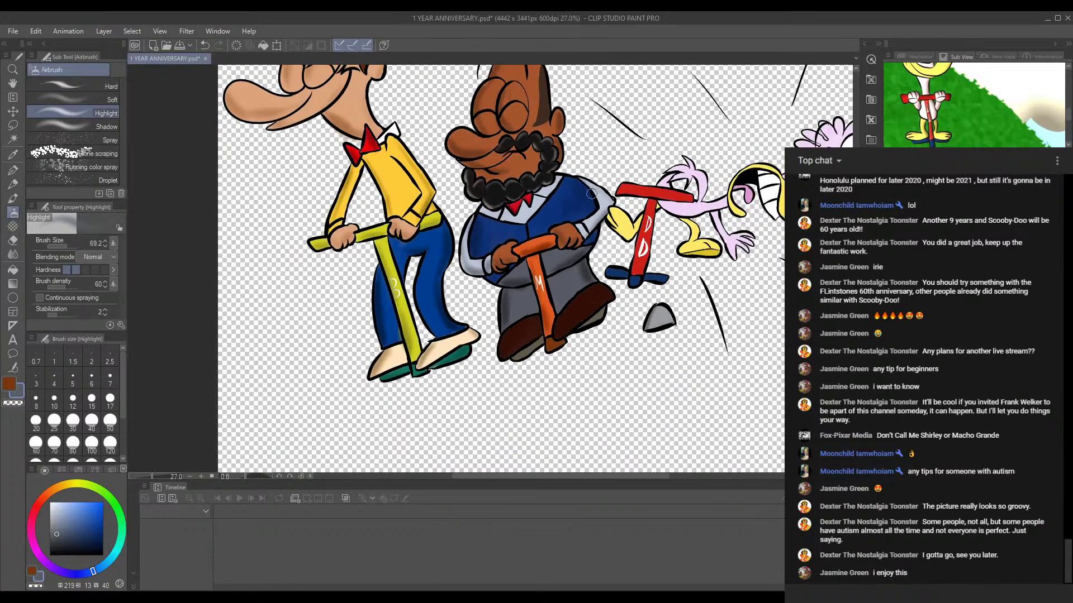
pyautogui.scroll(2, 585, 217)
pyautogui.click(13, 155)
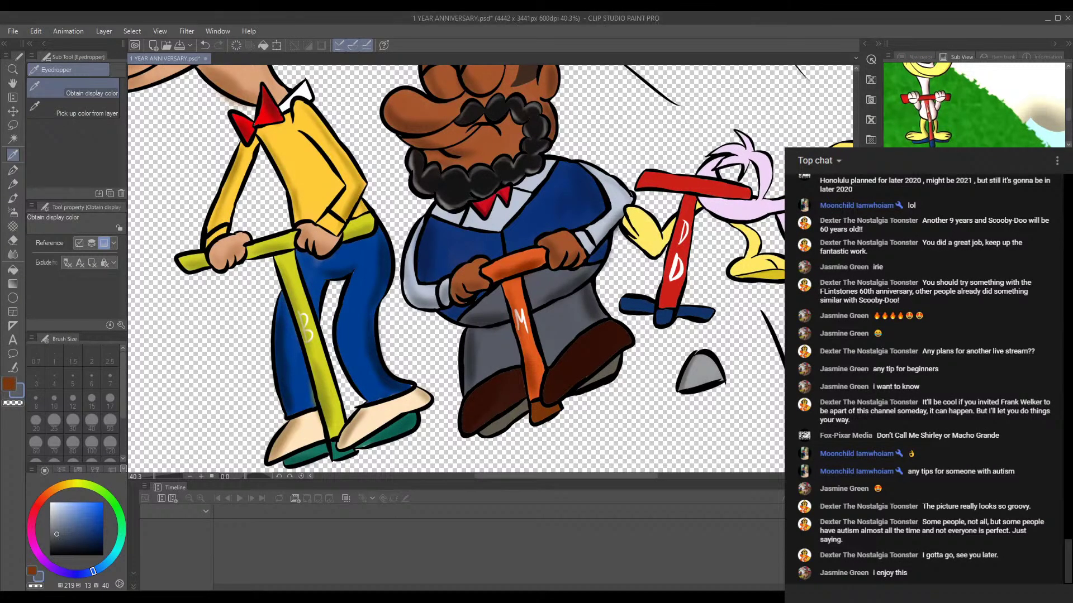
pyautogui.scroll(2, 501, 383)
pyautogui.click(467, 379)
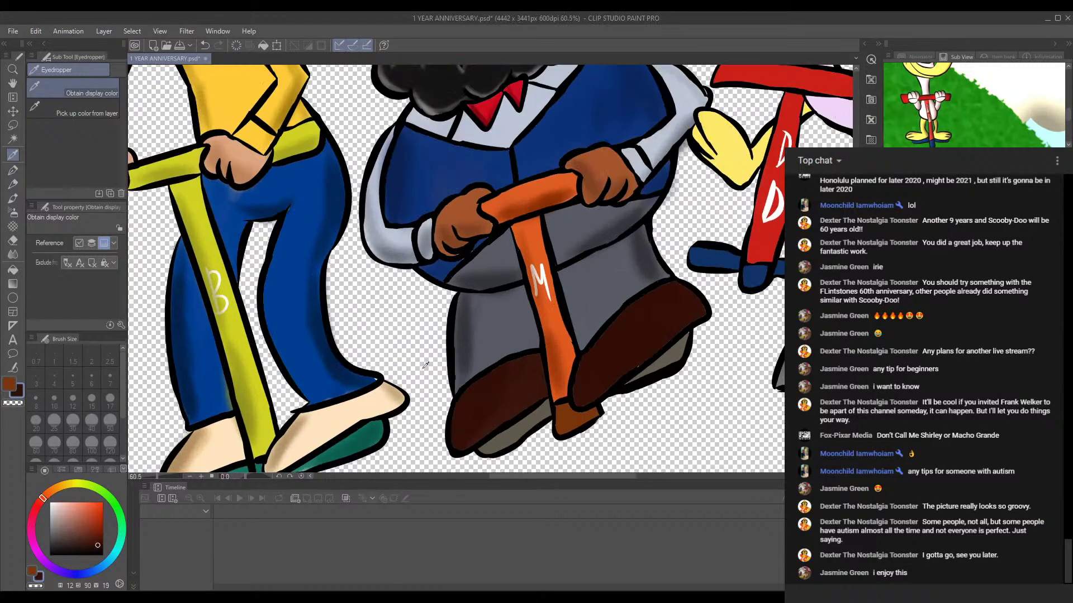
pyautogui.click(99, 553)
pyautogui.click(12, 169)
pyautogui.click(13, 213)
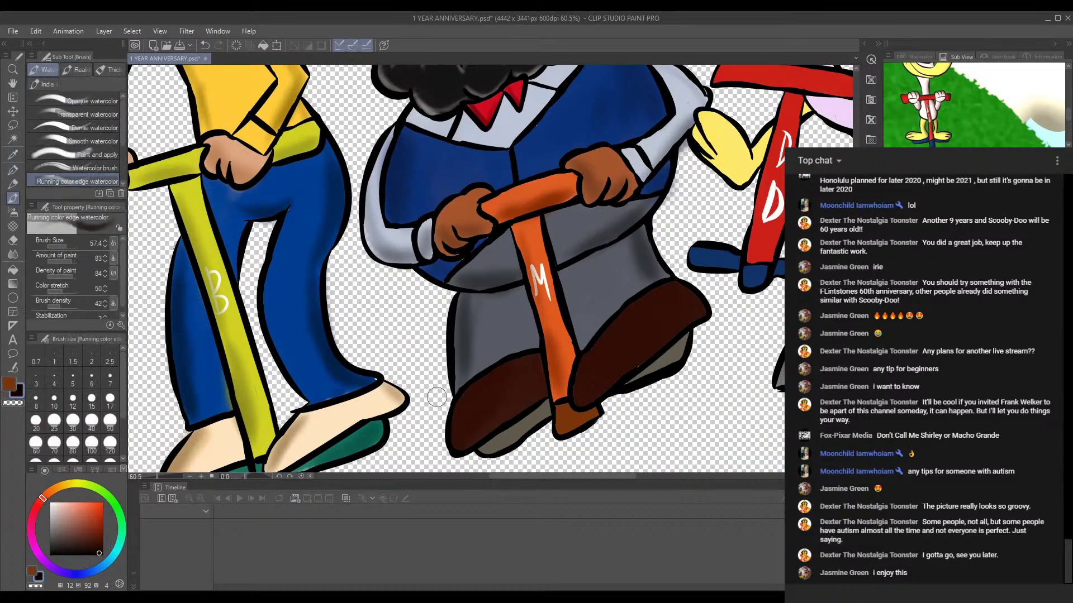
# Step: Shade both of the middle character's brown shoes with the Highlight airbrush at size 69.2
pyautogui.moveTo(467, 399)
pyautogui.mouseDown()
pyautogui.moveTo(458, 444)
pyautogui.moveTo(536, 392)
pyautogui.moveTo(462, 412)
pyautogui.moveTo(455, 439)
pyautogui.mouseUp()
pyautogui.moveTo(626, 349)
pyautogui.mouseDown()
pyautogui.moveTo(576, 382)
pyautogui.moveTo(587, 371)
pyautogui.moveTo(583, 399)
pyautogui.moveTo(684, 324)
pyautogui.moveTo(640, 343)
pyautogui.moveTo(696, 313)
pyautogui.moveTo(641, 352)
pyautogui.moveTo(591, 357)
pyautogui.moveTo(582, 395)
pyautogui.moveTo(598, 365)
pyautogui.moveTo(705, 309)
pyautogui.moveTo(605, 353)
pyautogui.moveTo(588, 348)
pyautogui.moveTo(584, 388)
pyautogui.moveTo(580, 377)
pyautogui.moveTo(629, 363)
pyautogui.moveTo(588, 380)
pyautogui.moveTo(705, 313)
pyautogui.mouseUp()
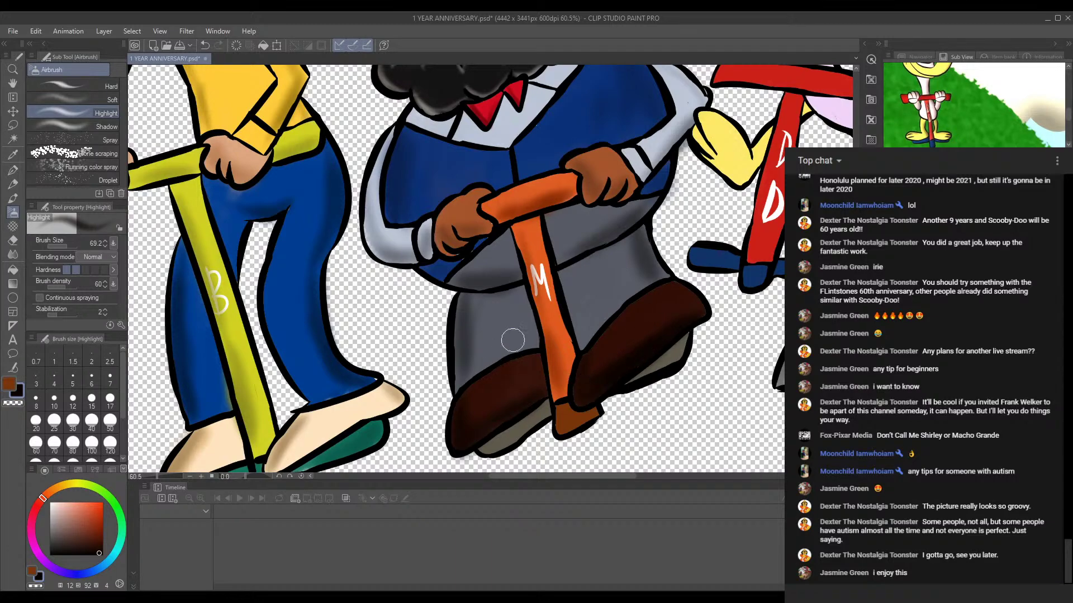
pyautogui.moveTo(519, 328); pyautogui.dragTo(570, 290)
pyautogui.moveTo(644, 256); pyautogui.dragTo(608, 366)
# Step: Examine the middle character's finished shading, the unshaded pink bird and the drawing as a whole
pyautogui.scroll(-2, 588, 239)
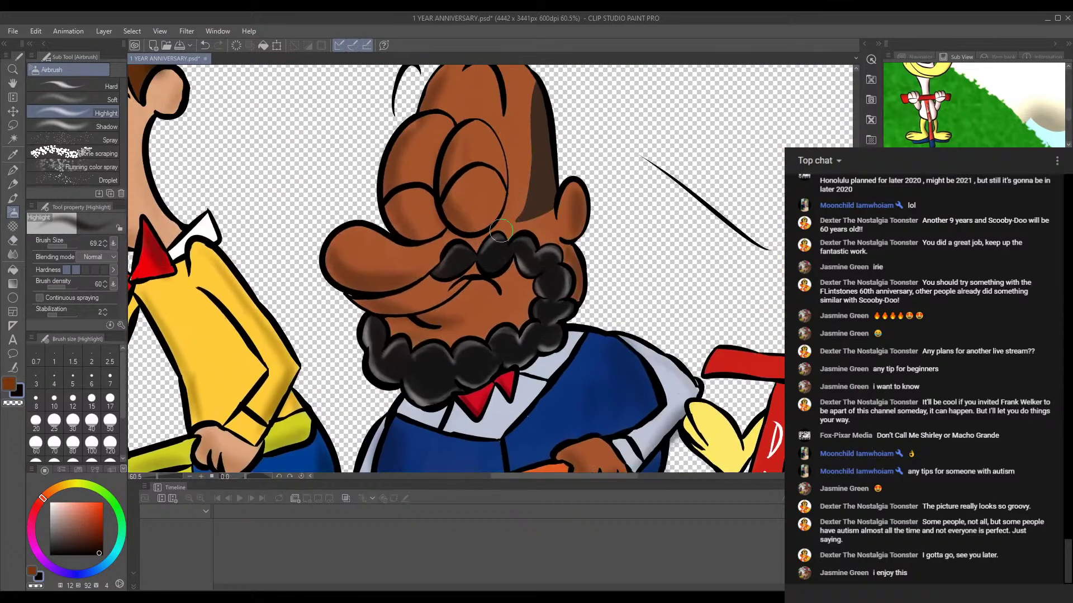
pyautogui.scroll(-2, 497, 229)
pyautogui.scroll(3, 497, 229)
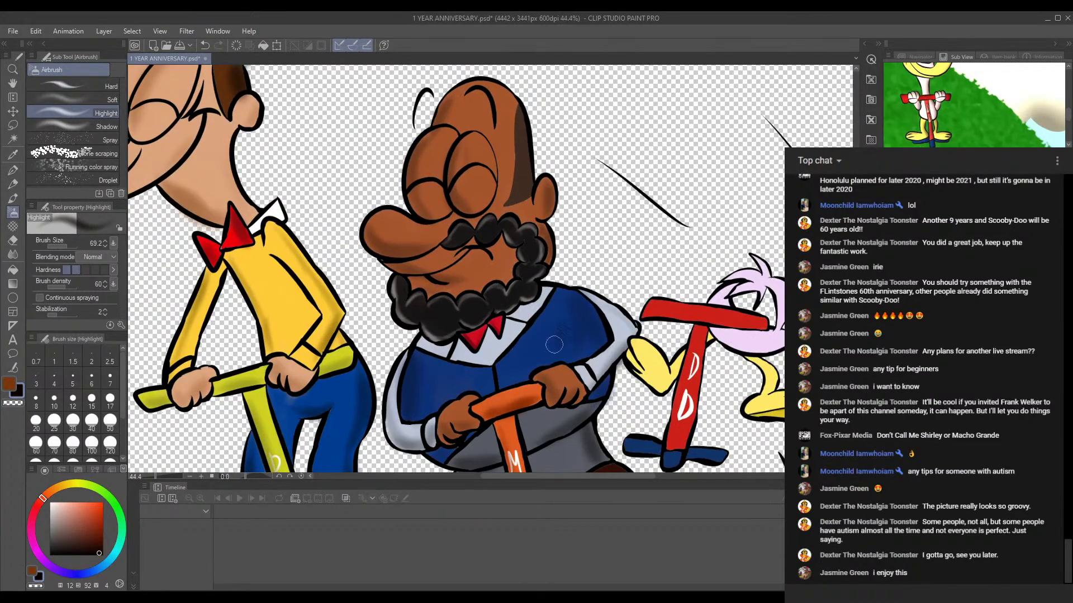
pyautogui.moveTo(551, 340); pyautogui.dragTo(528, 257)
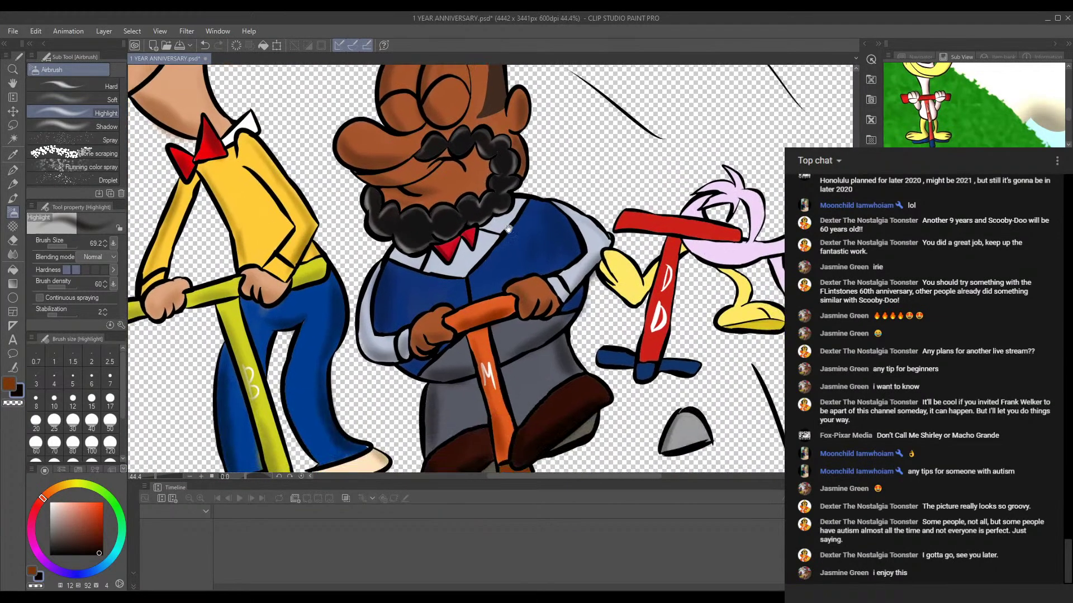
pyautogui.scroll(-2, 529, 260)
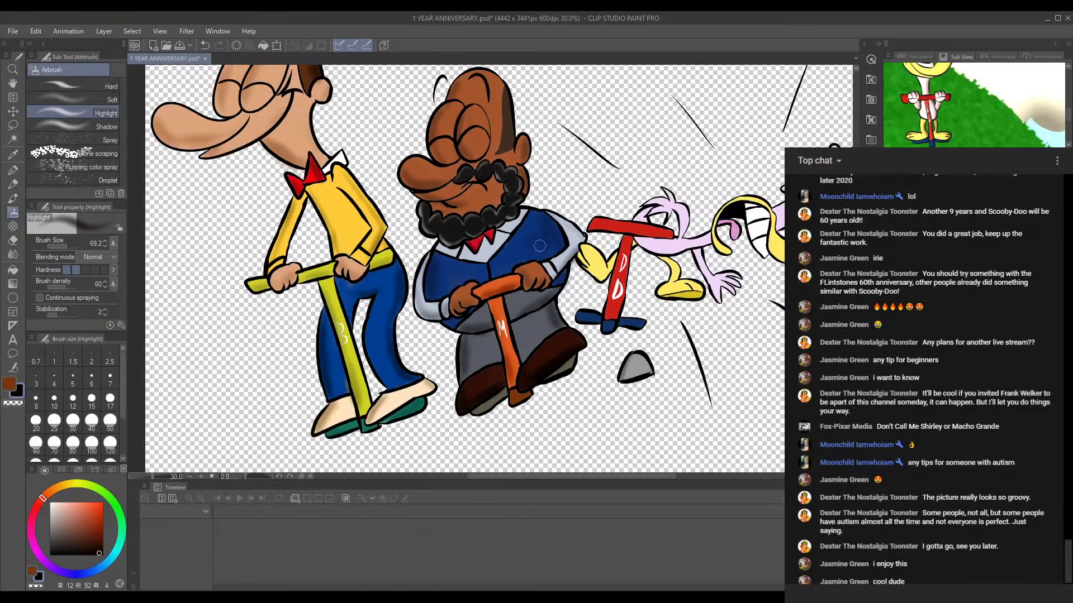
pyautogui.moveTo(533, 160); pyautogui.dragTo(499, 220)
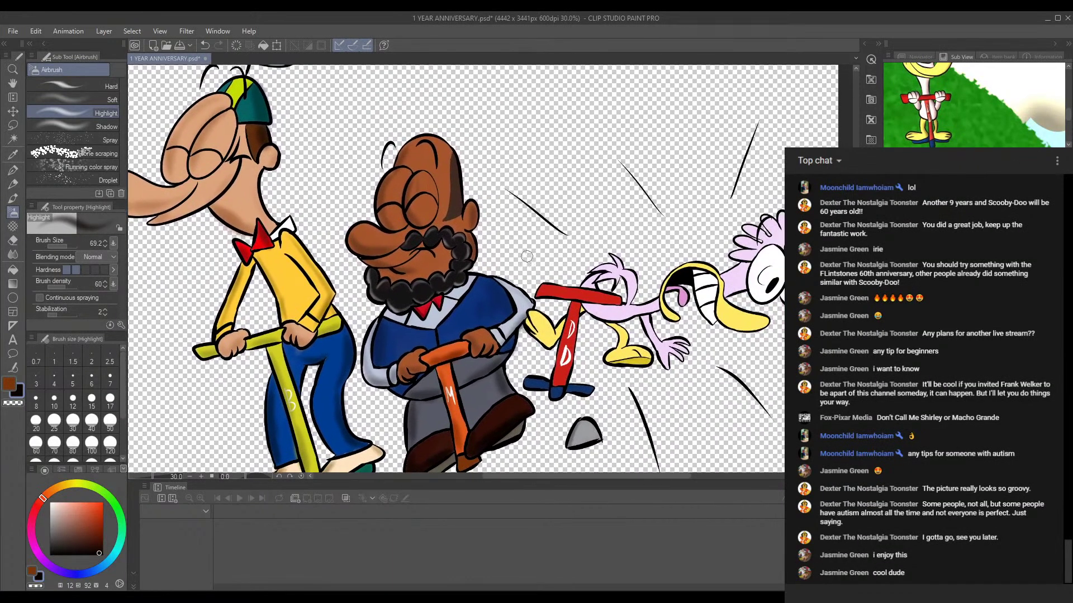
pyautogui.scroll(-2, 542, 258)
pyautogui.scroll(4, 670, 285)
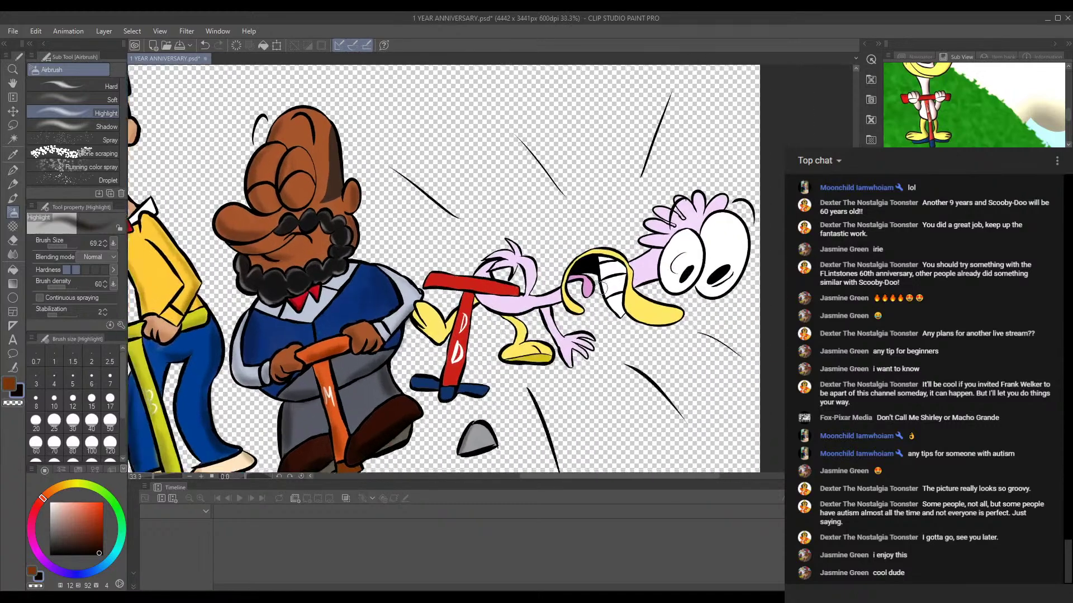
pyautogui.scroll(1, 648, 288)
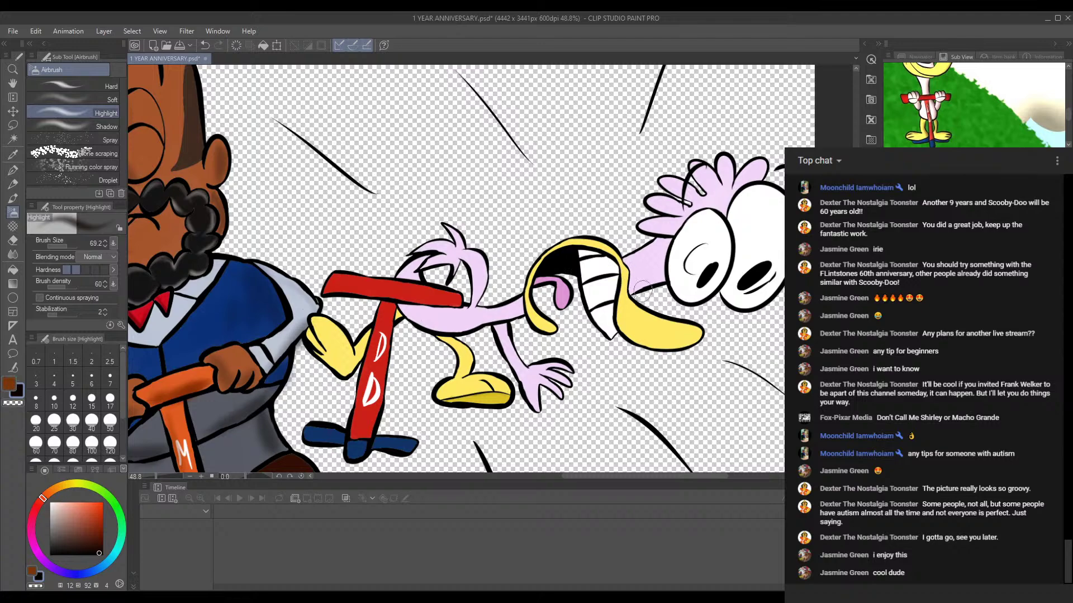
pyautogui.scroll(-2, 623, 273)
pyautogui.scroll(-2, 624, 279)
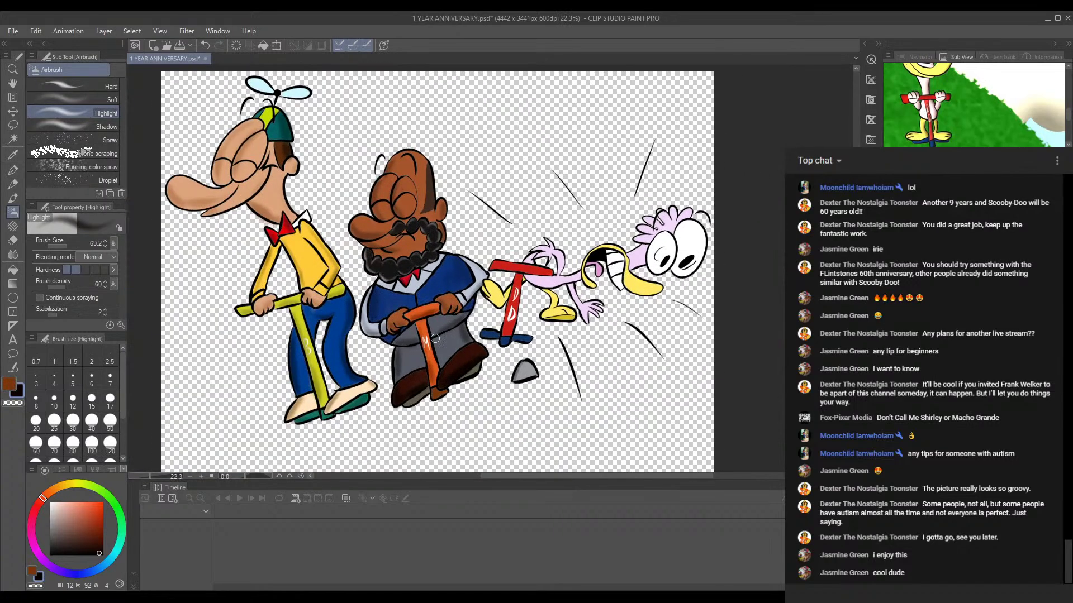
pyautogui.moveTo(506, 258); pyautogui.dragTo(555, 260)
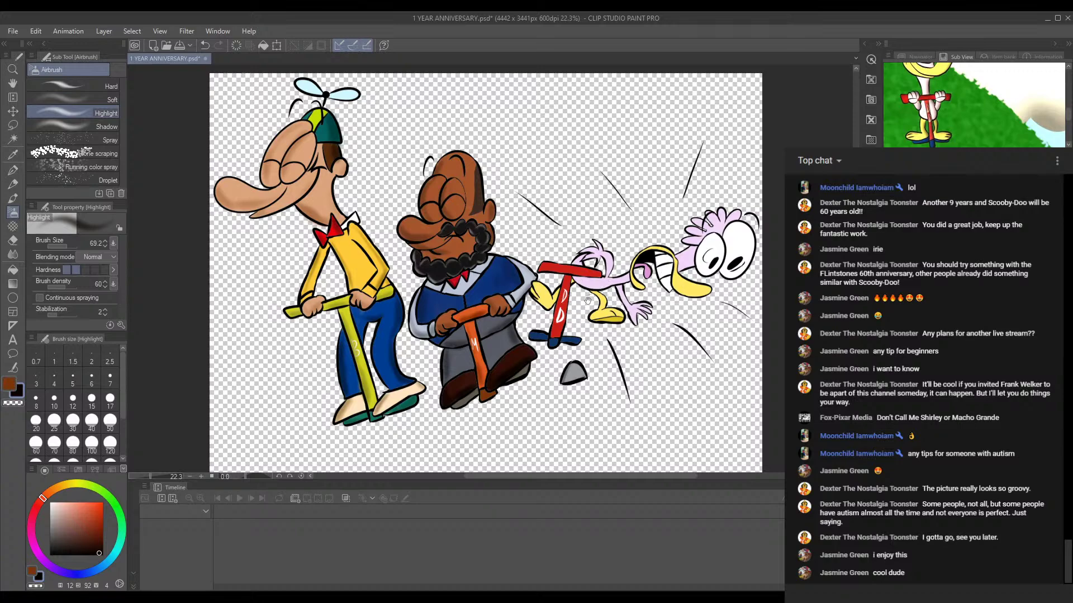
pyautogui.scroll(-2, 588, 297)
pyautogui.scroll(1, 575, 255)
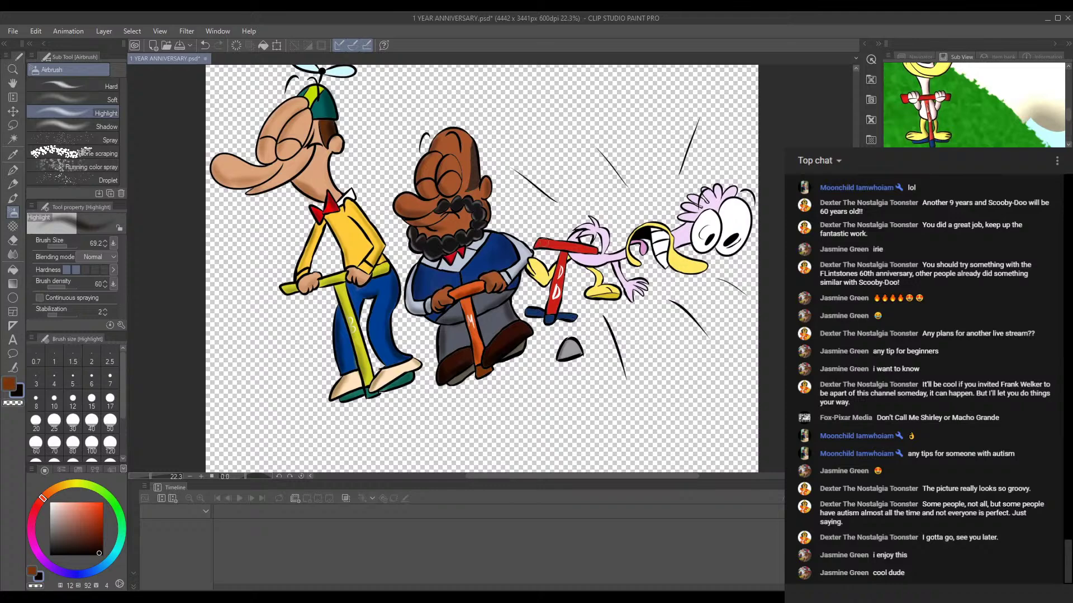
pyautogui.moveTo(533, 193); pyautogui.dragTo(536, 211)
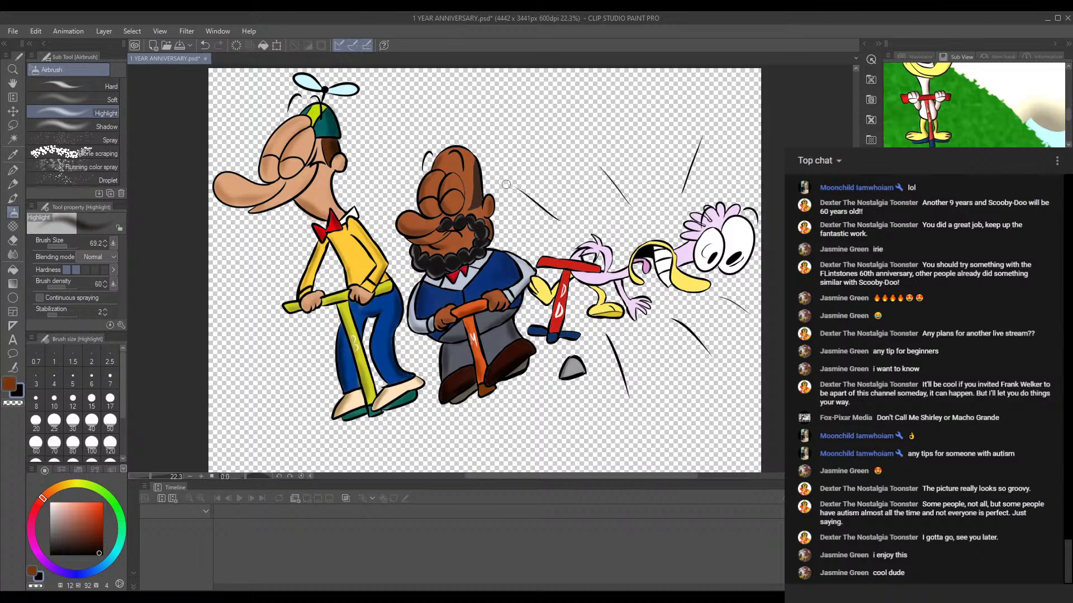
pyautogui.moveTo(537, 165)
pyautogui.mouseDown()
pyautogui.moveTo(539, 178)
pyautogui.moveTo(533, 161)
pyautogui.mouseUp()
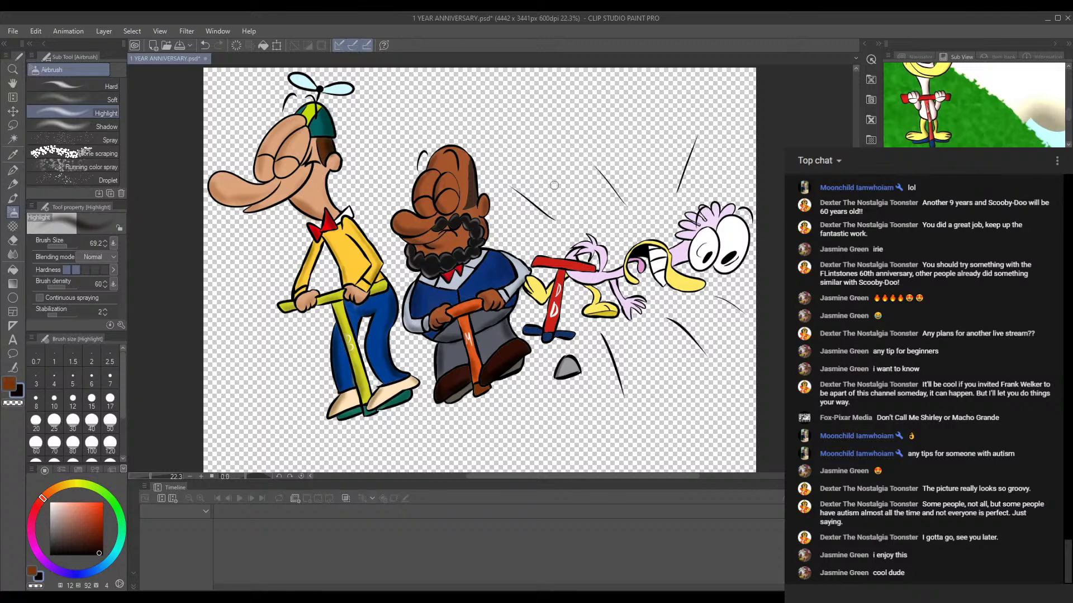
pyautogui.moveTo(476, 225); pyautogui.dragTo(472, 231)
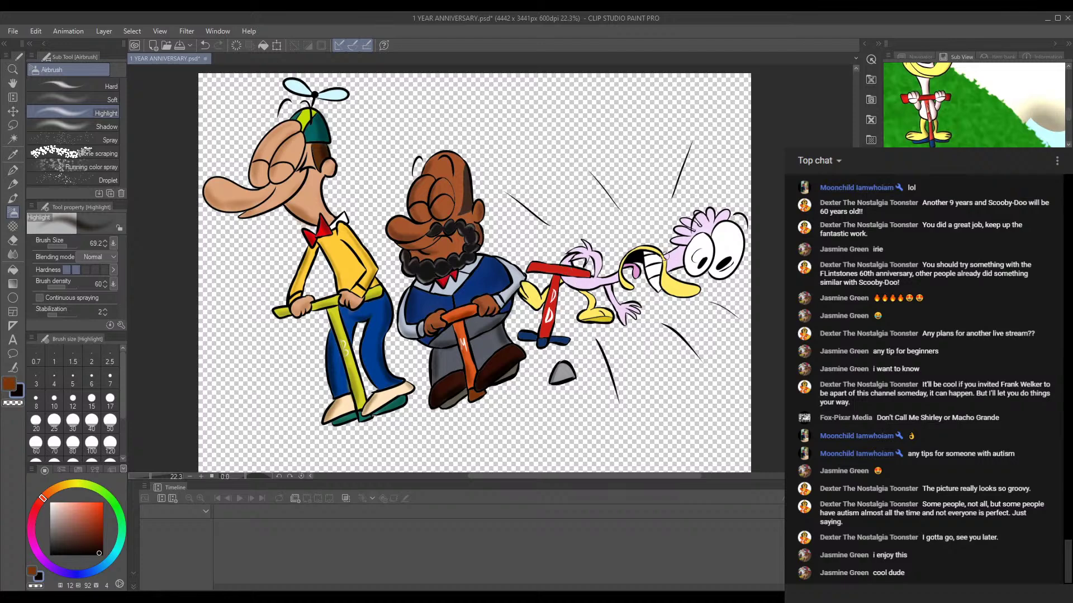
pyautogui.moveTo(556, 270); pyautogui.dragTo(540, 252)
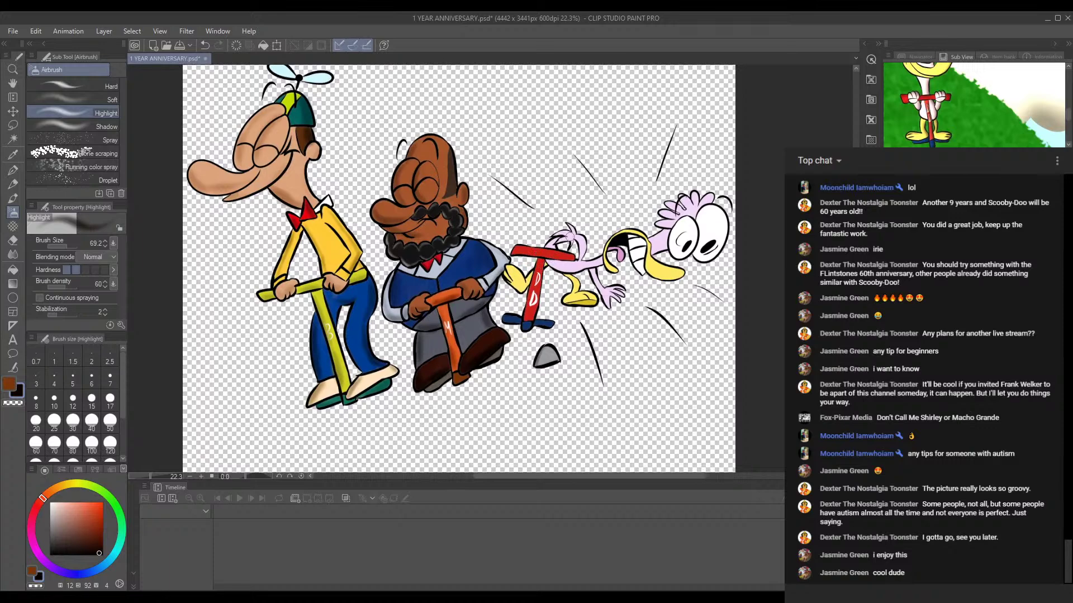
pyautogui.moveTo(548, 221); pyautogui.dragTo(565, 234)
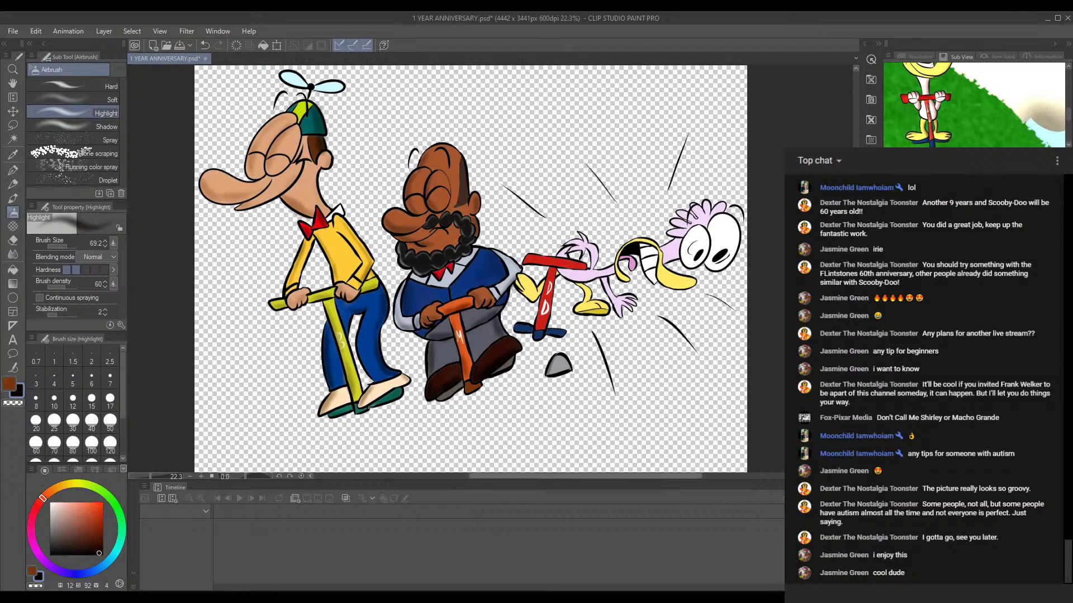